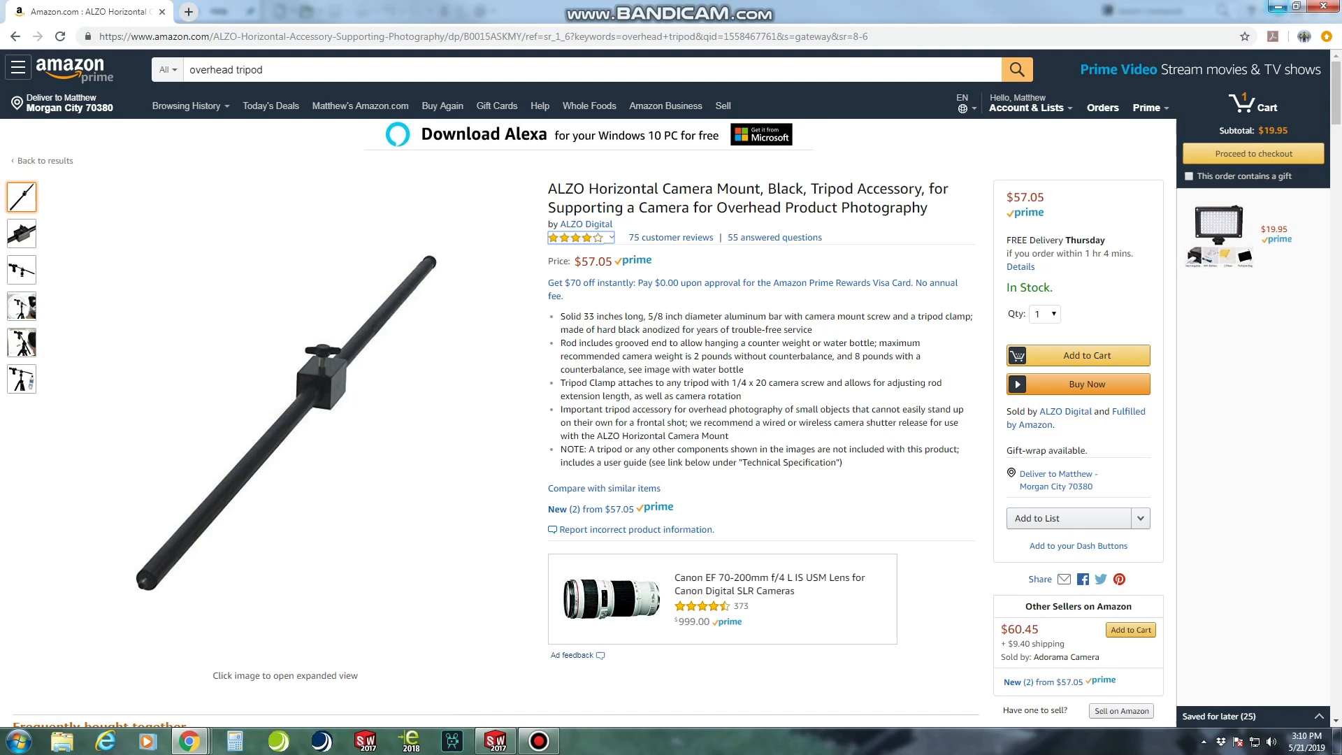
Switch to SOLIDWORKS and create a new assembly document without inserting an existing component
{"action": "left_click", "coordinate": [1277, 6]}
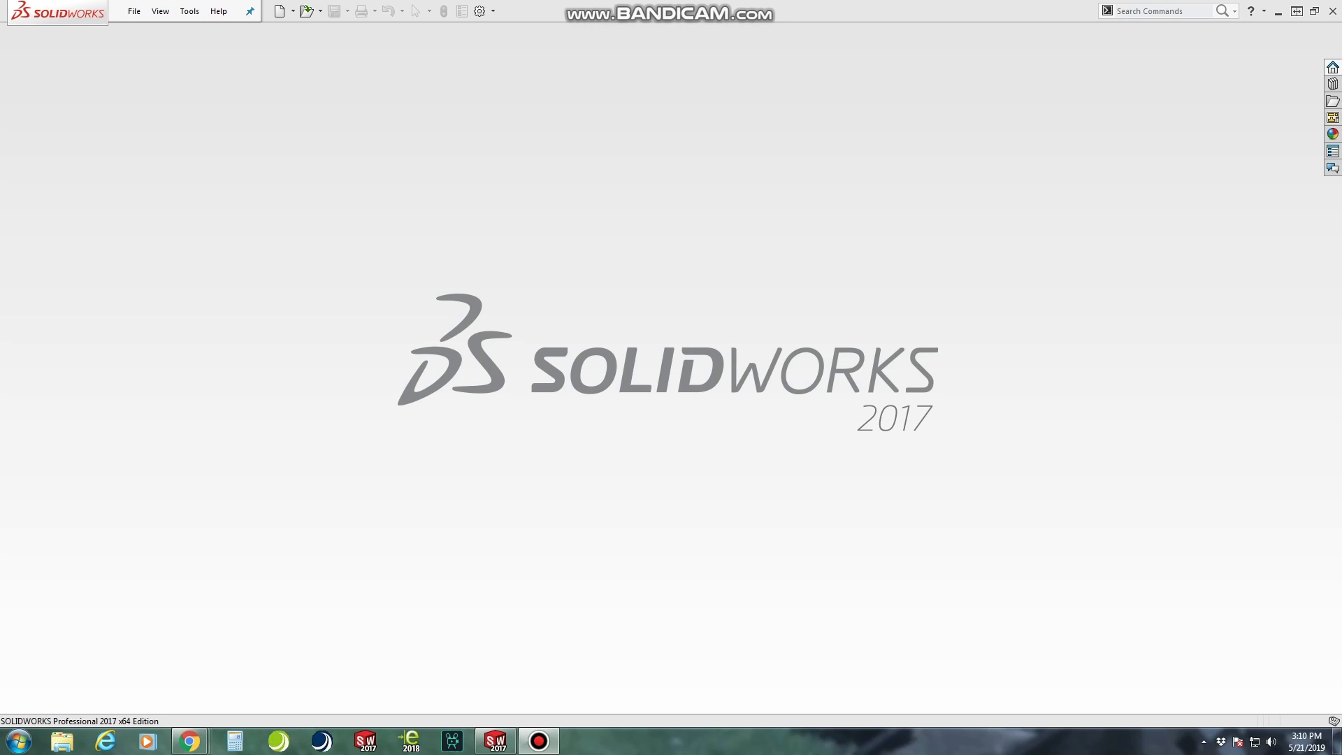
{"action": "left_click", "coordinate": [280, 10]}
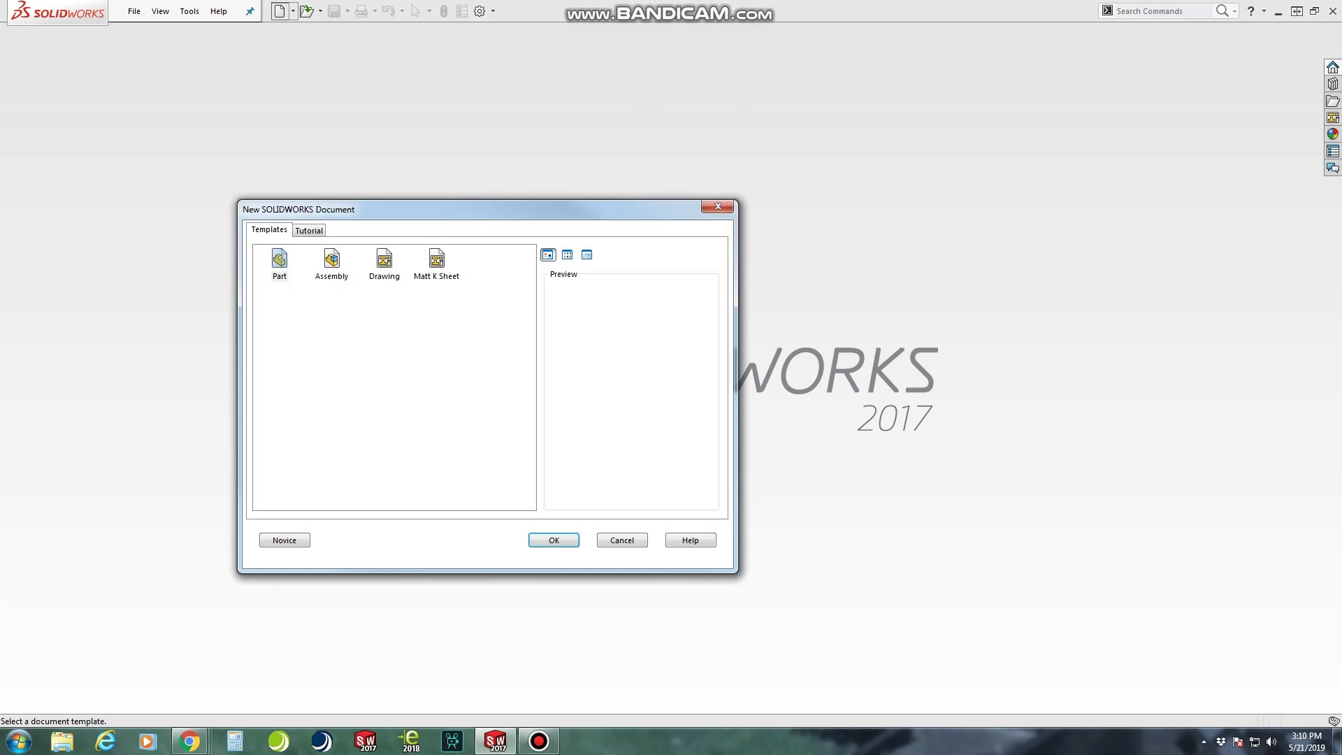
{"action": "left_click", "coordinate": [331, 263]}
{"action": "left_click", "coordinate": [554, 540]}
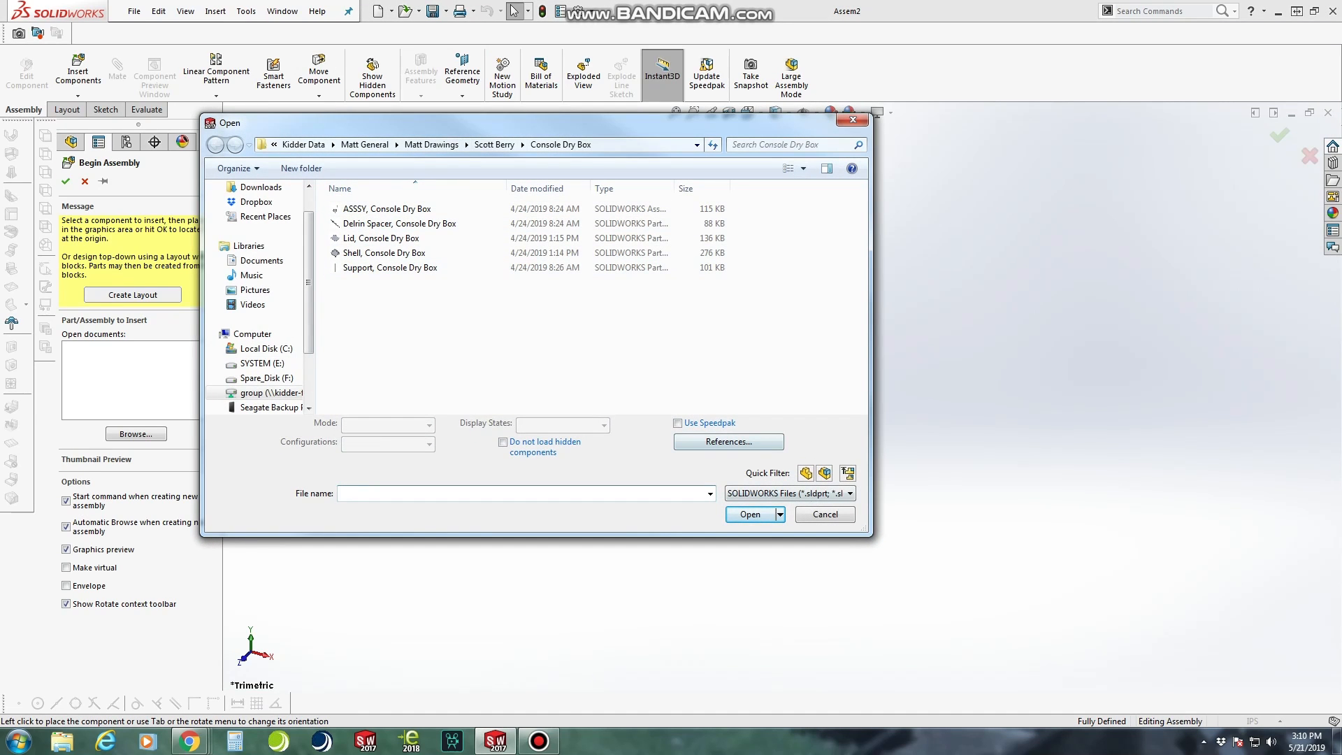
{"action": "left_click", "coordinate": [826, 515]}
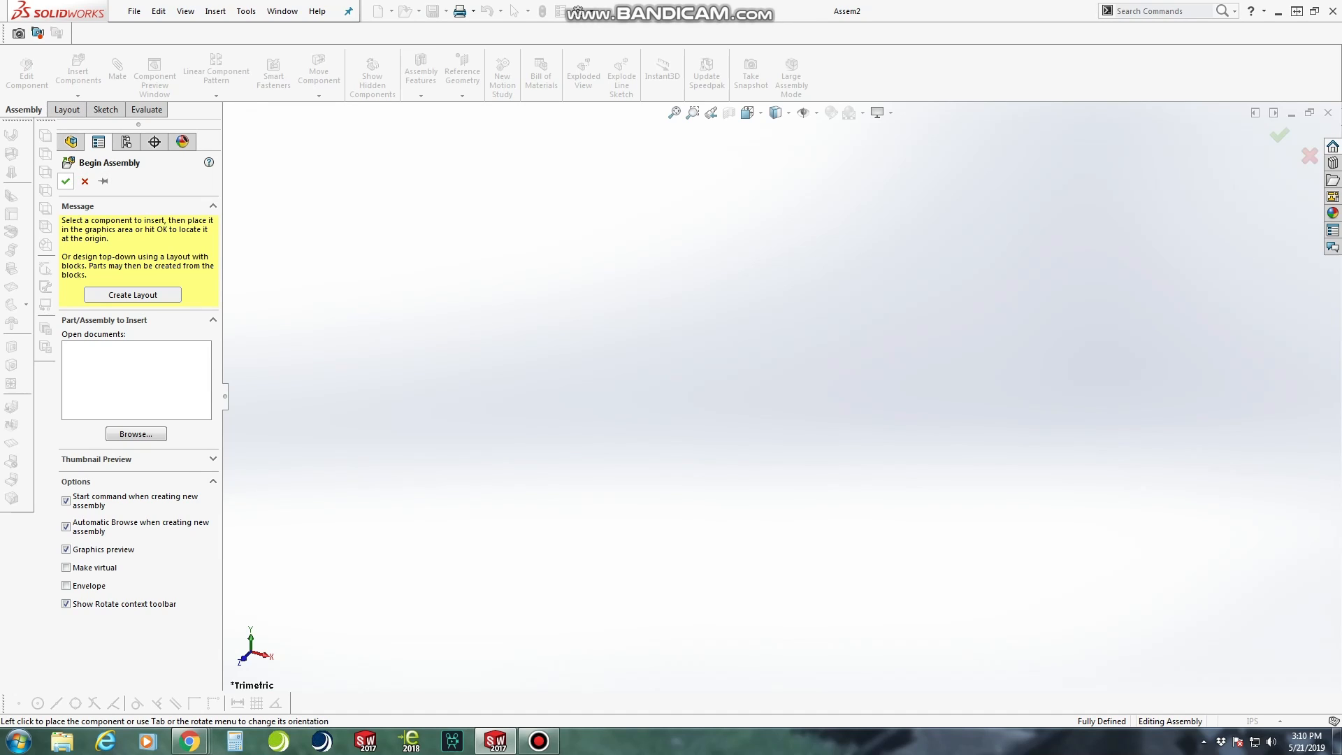
{"action": "left_click", "coordinate": [66, 181]}
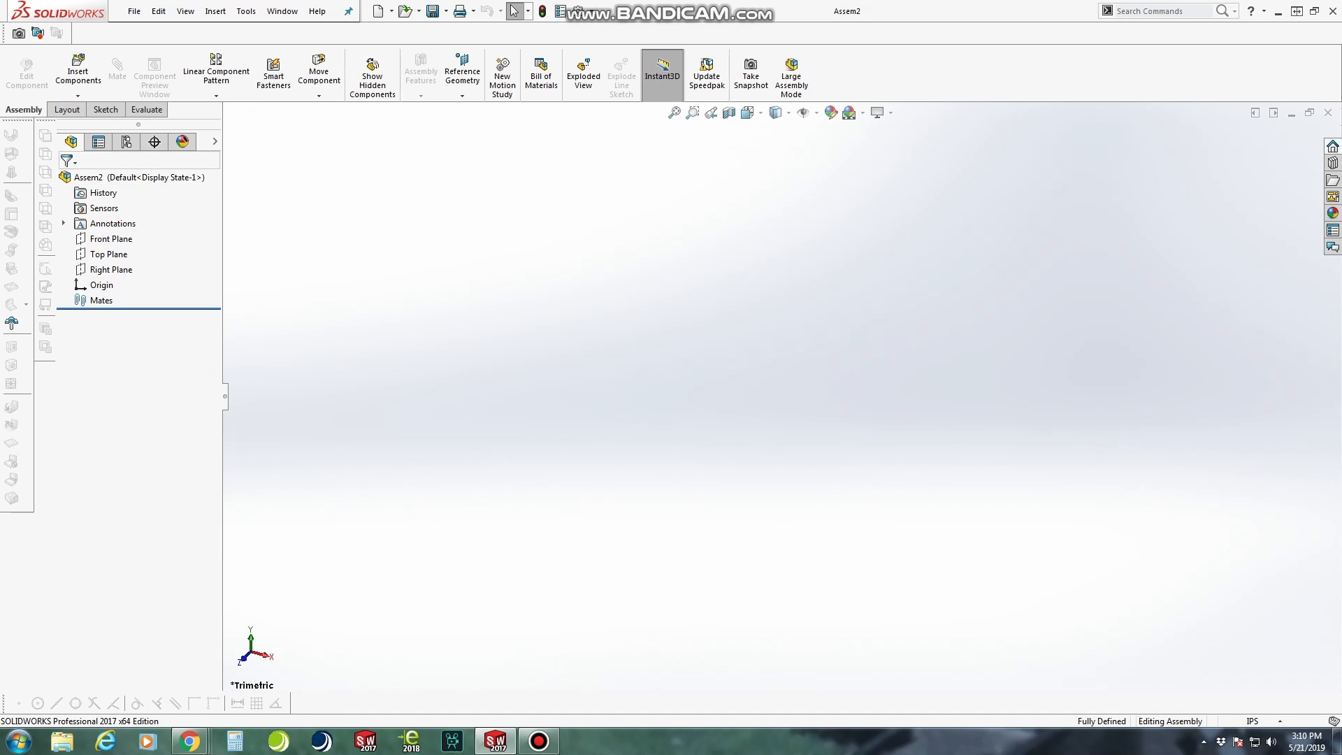
Insert a new part into the assembly and place it on the Front Plane
{"action": "left_click", "coordinate": [77, 95]}
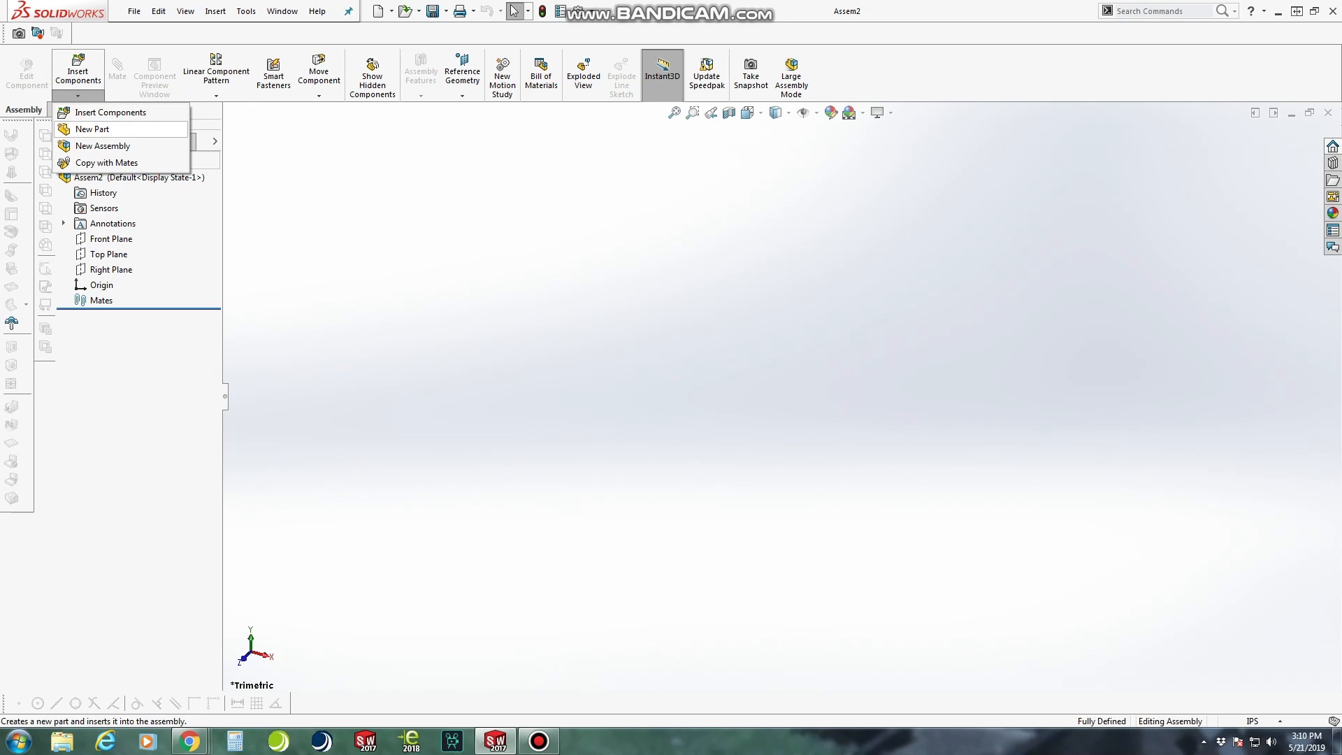
{"action": "left_click", "coordinate": [91, 128]}
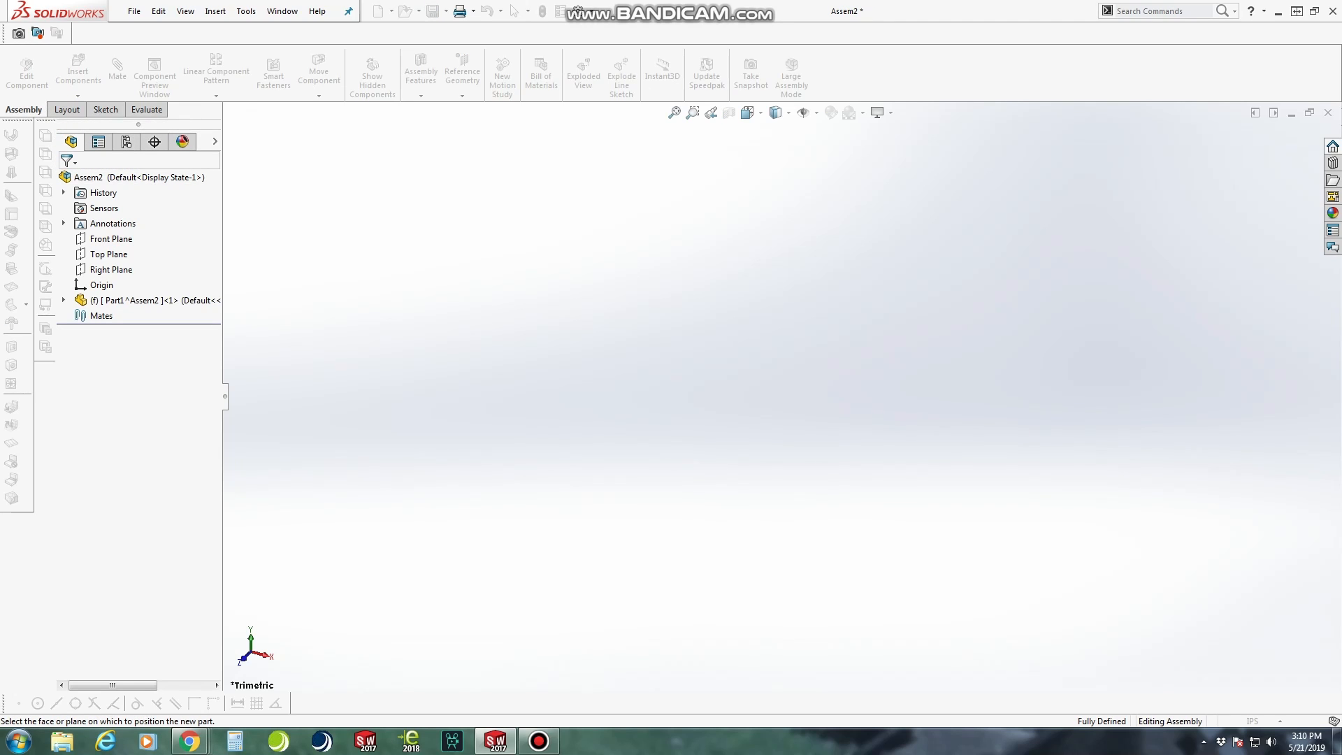
{"action": "left_click", "coordinate": [175, 300]}
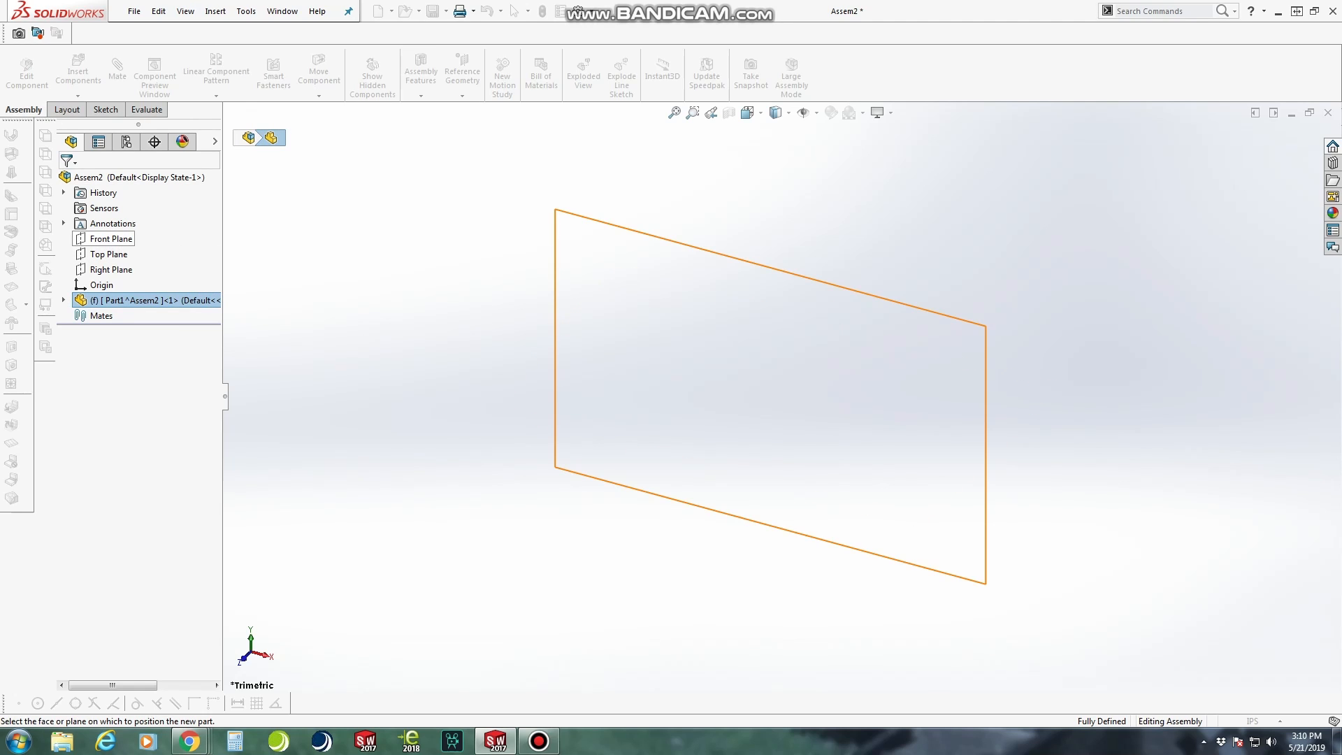
{"action": "left_click", "coordinate": [111, 238]}
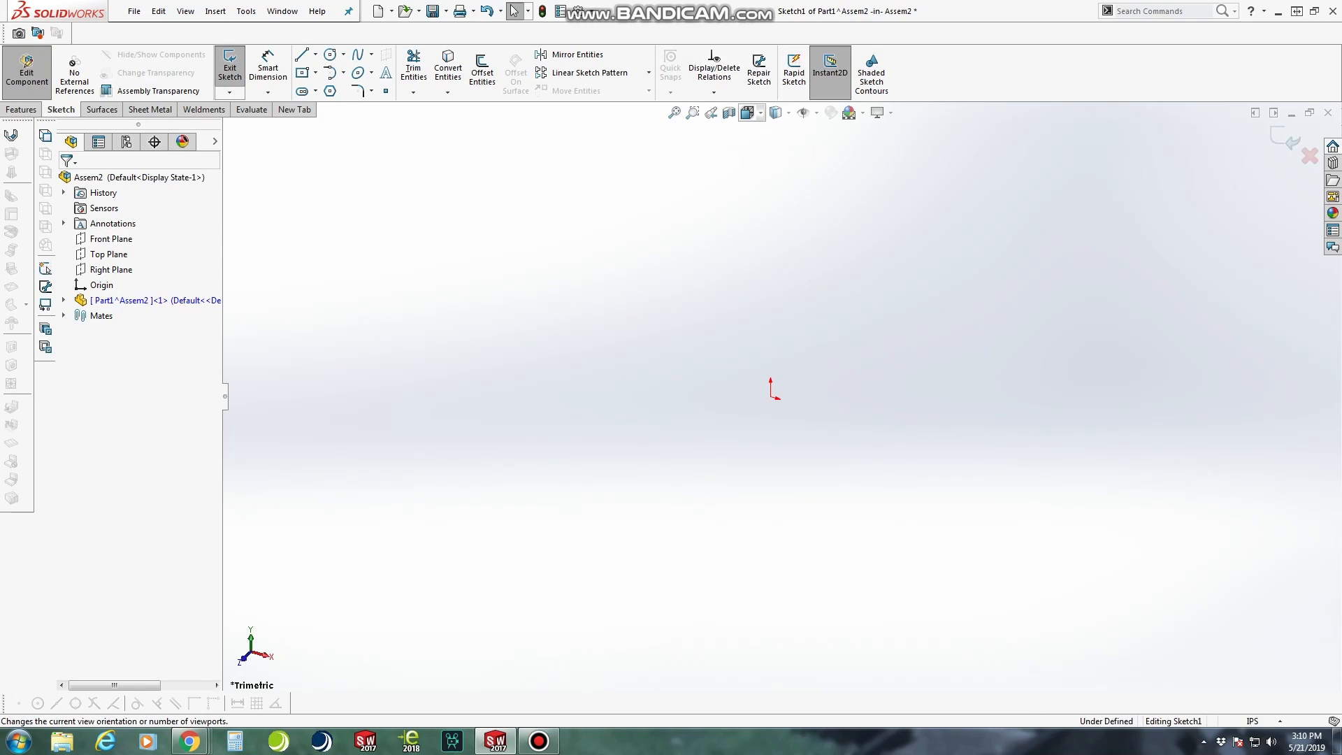
Sketch a corner rectangle about 2.98 by 3.19 in from the origin, including construction lines from the midpoints
{"action": "left_click", "coordinate": [749, 113]}
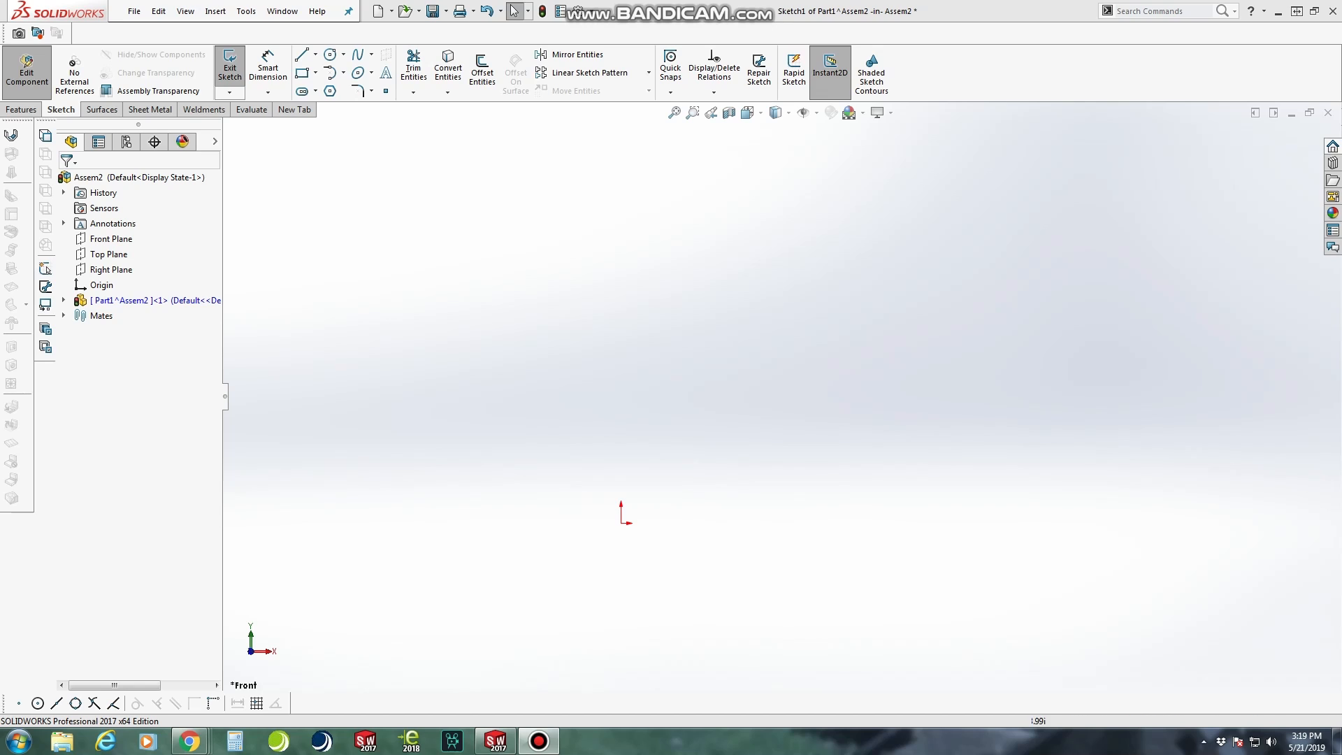
{"action": "left_click", "coordinate": [302, 73]}
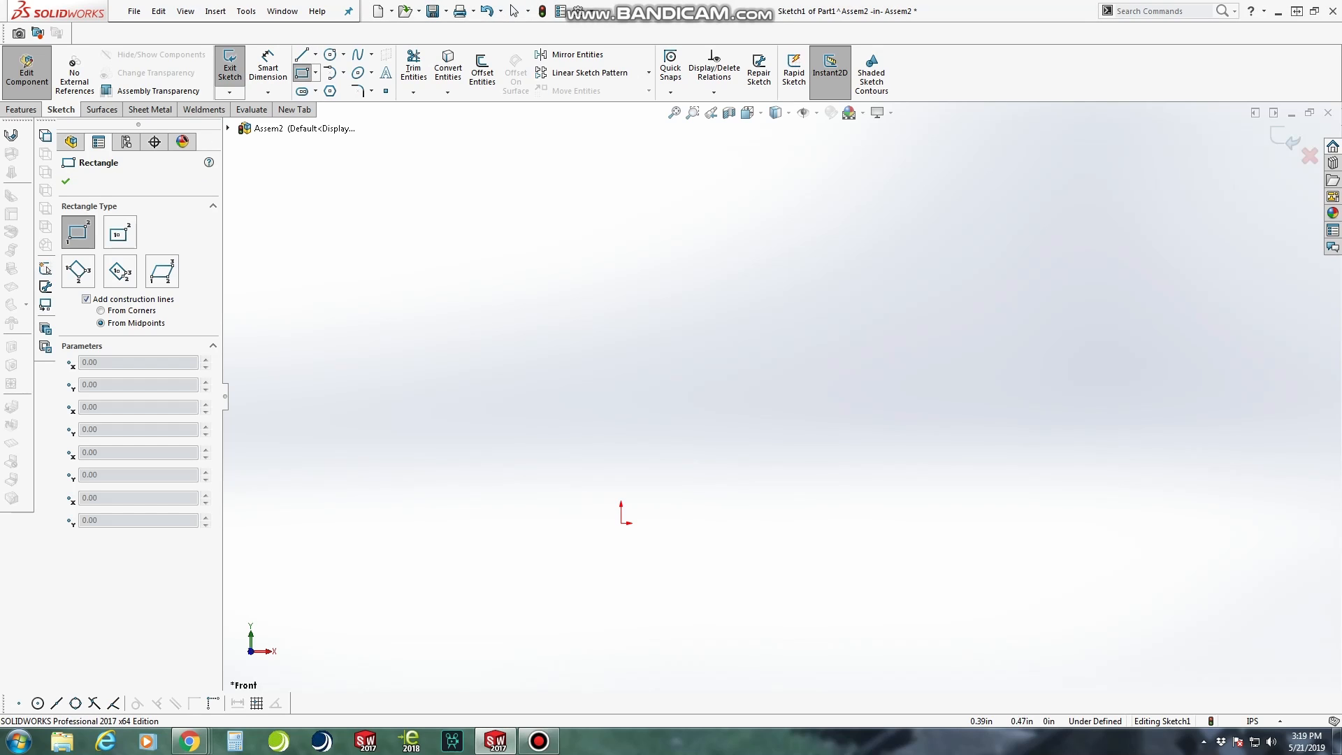
{"action": "left_click", "coordinate": [622, 522]}
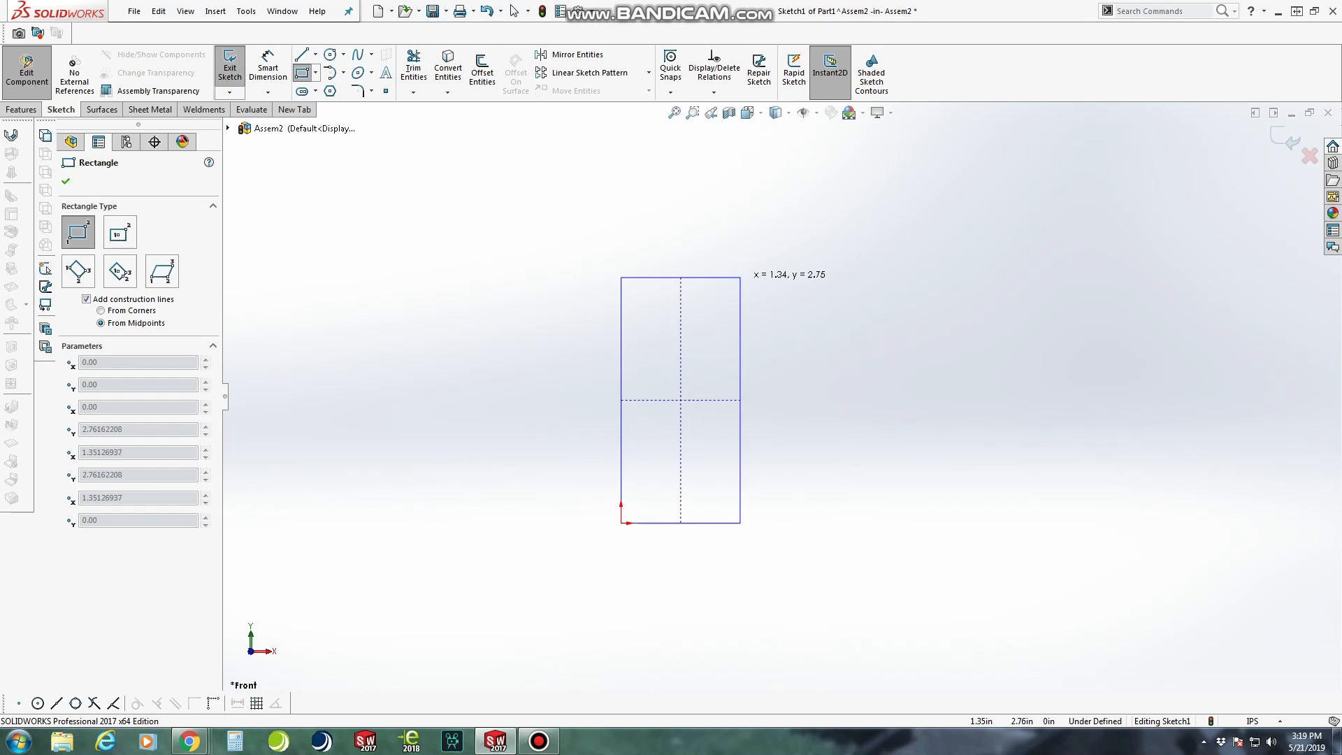
{"action": "left_click", "coordinate": [890, 237]}
{"action": "key", "text": "Escape"}
{"action": "scroll", "coordinate": [1160, 419], "scroll_direction": "down", "scroll_amount": 2}
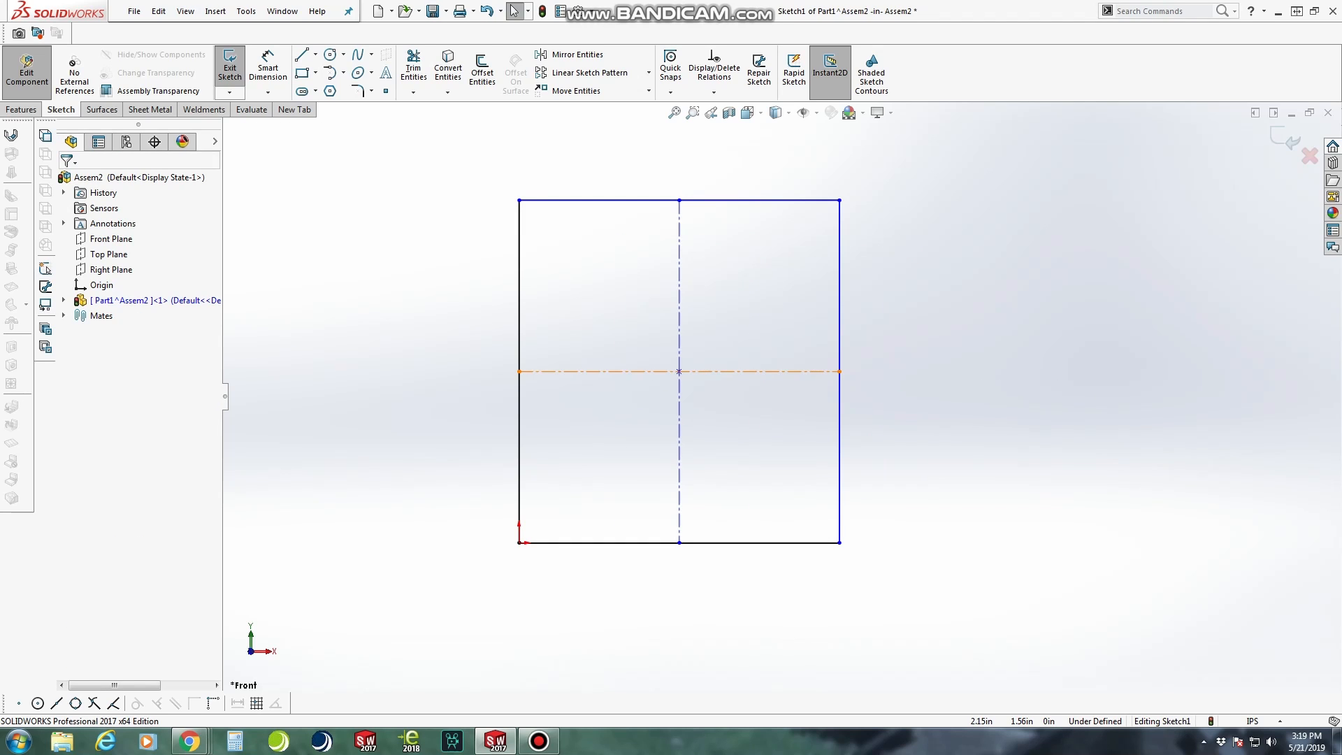
Delete the horizontal and vertical construction lines and the centre point inside the rectangle
{"action": "right_click", "coordinate": [751, 372]}
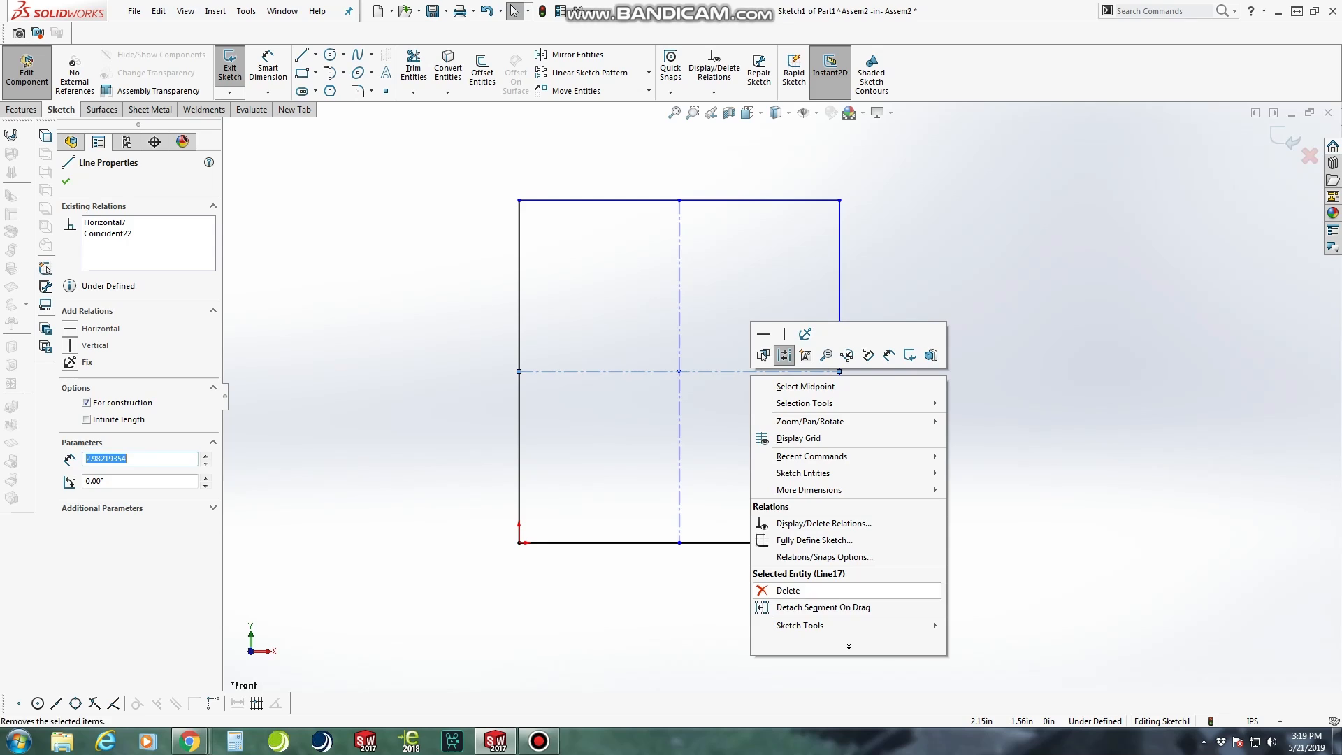
{"action": "left_click", "coordinate": [814, 591]}
{"action": "right_click", "coordinate": [678, 371]}
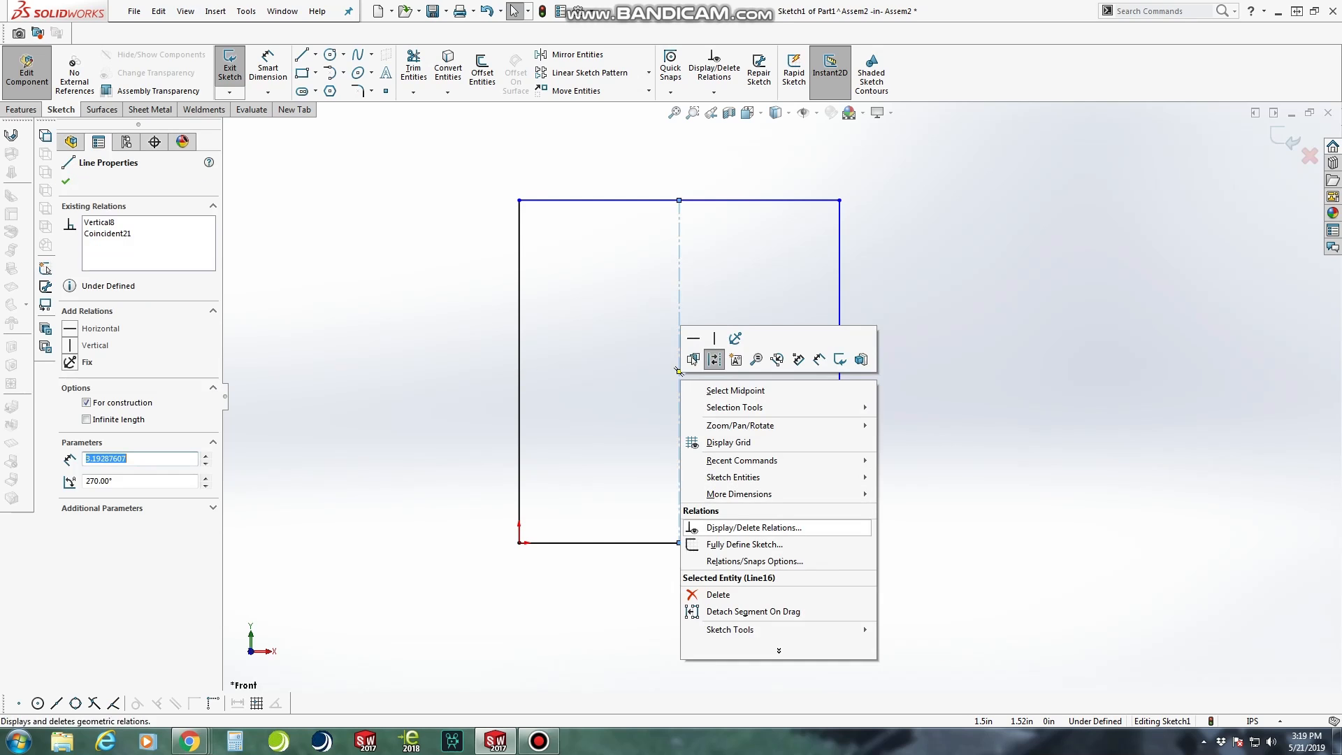
{"action": "left_click", "coordinate": [720, 594]}
{"action": "right_click", "coordinate": [679, 371]}
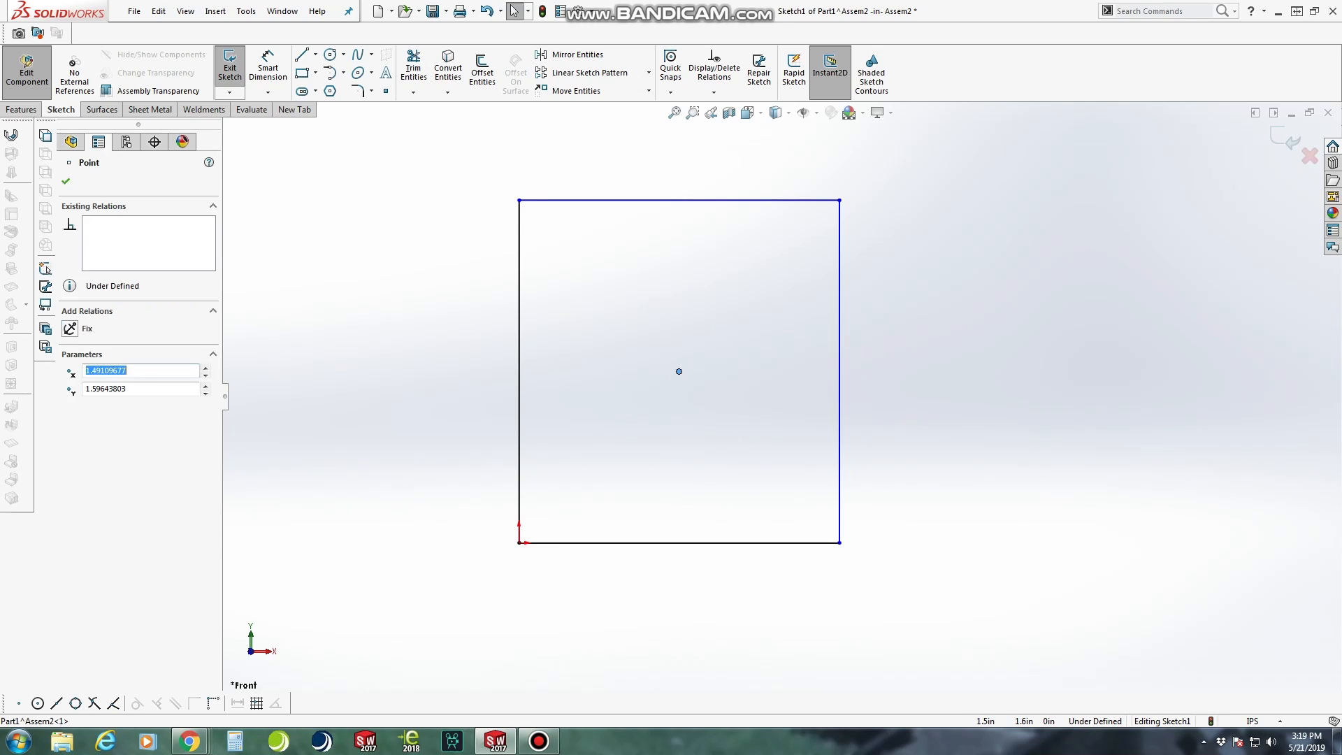
{"action": "left_click", "coordinate": [718, 570]}
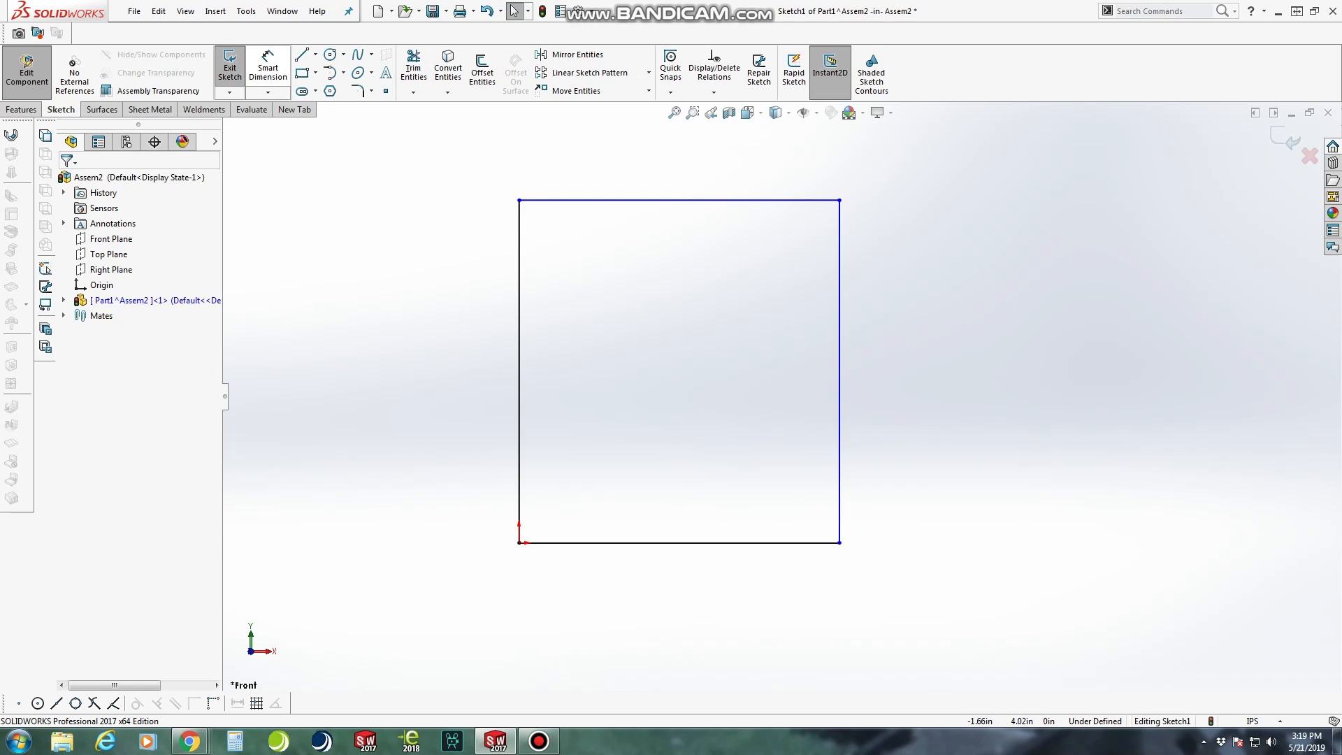
Dimension the rectangle's height between its top and bottom edges as 3 in
{"action": "left_click", "coordinate": [584, 201]}
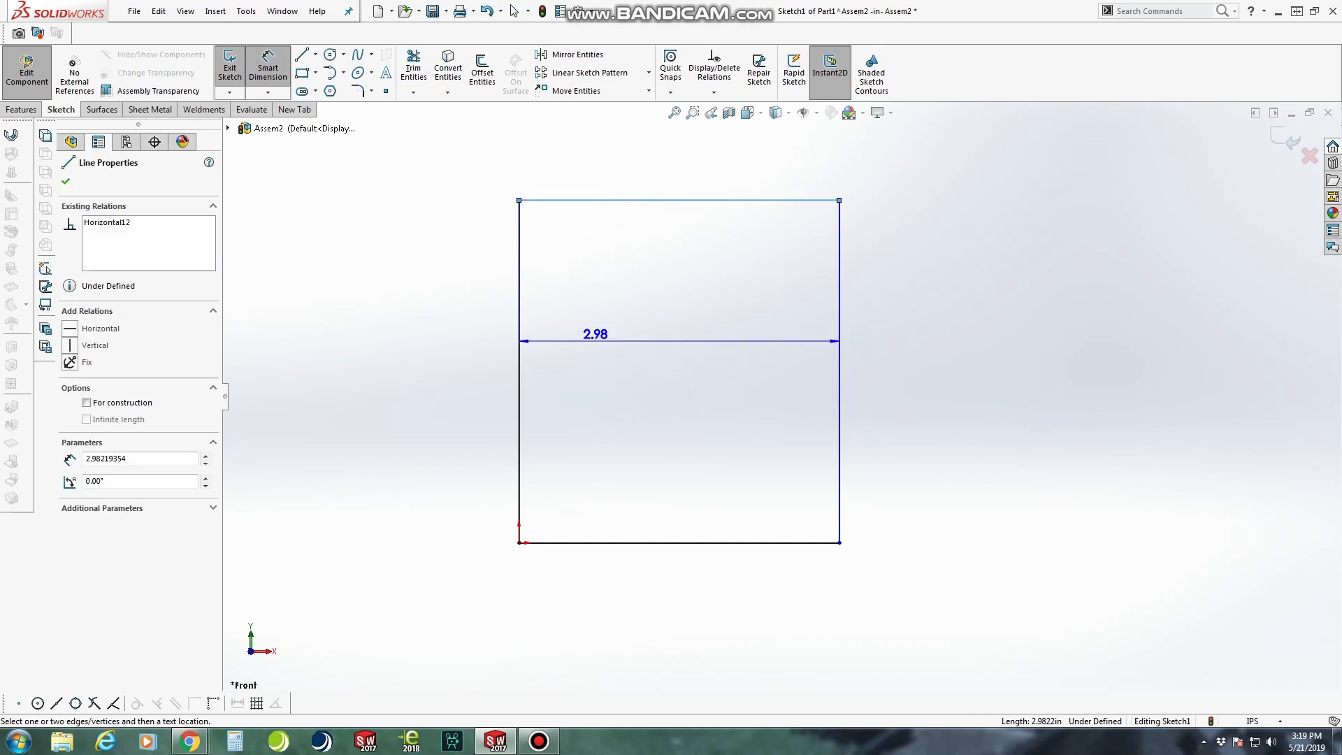
{"action": "left_click", "coordinate": [597, 542]}
{"action": "left_click", "coordinate": [423, 419]}
{"action": "type", "text": "3"}
{"action": "key", "text": "Return"}
Dimension the rectangle's width between its two vertical edges as 2 in
{"action": "left_click", "coordinate": [518, 486]}
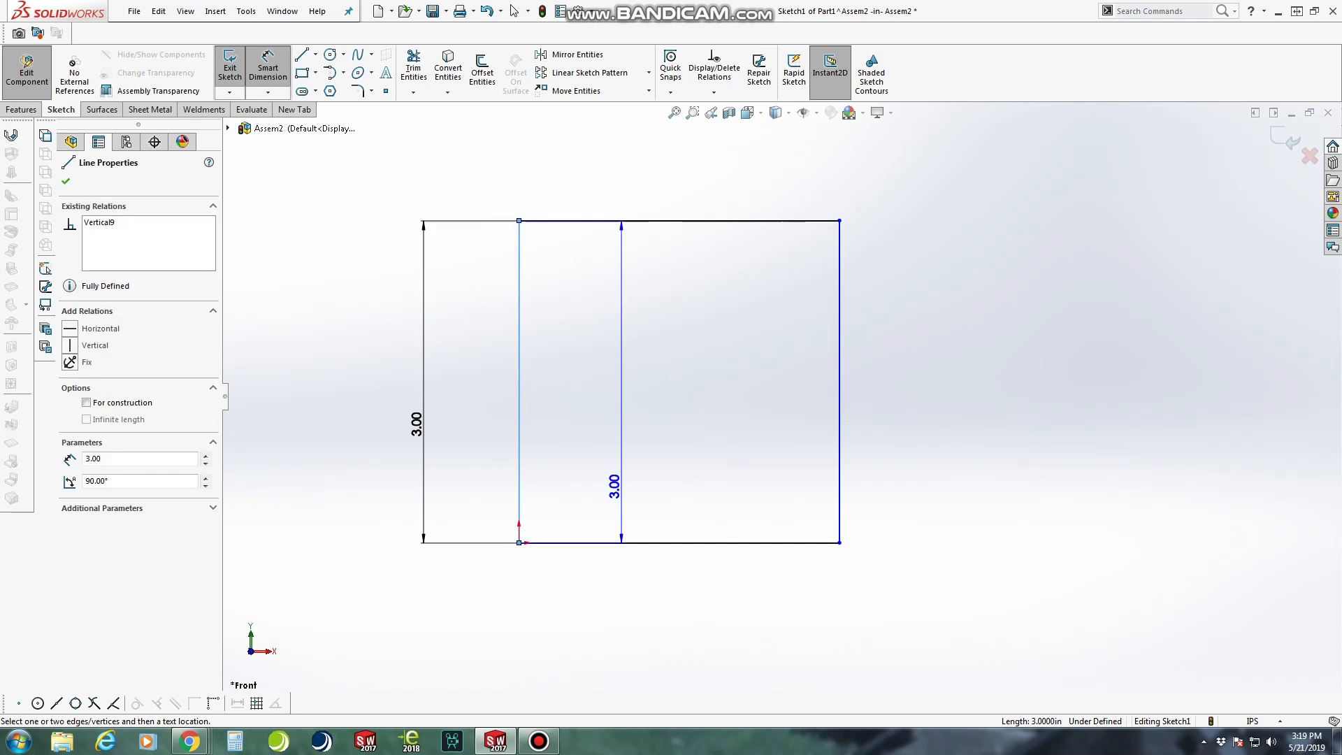
{"action": "left_click", "coordinate": [838, 476]}
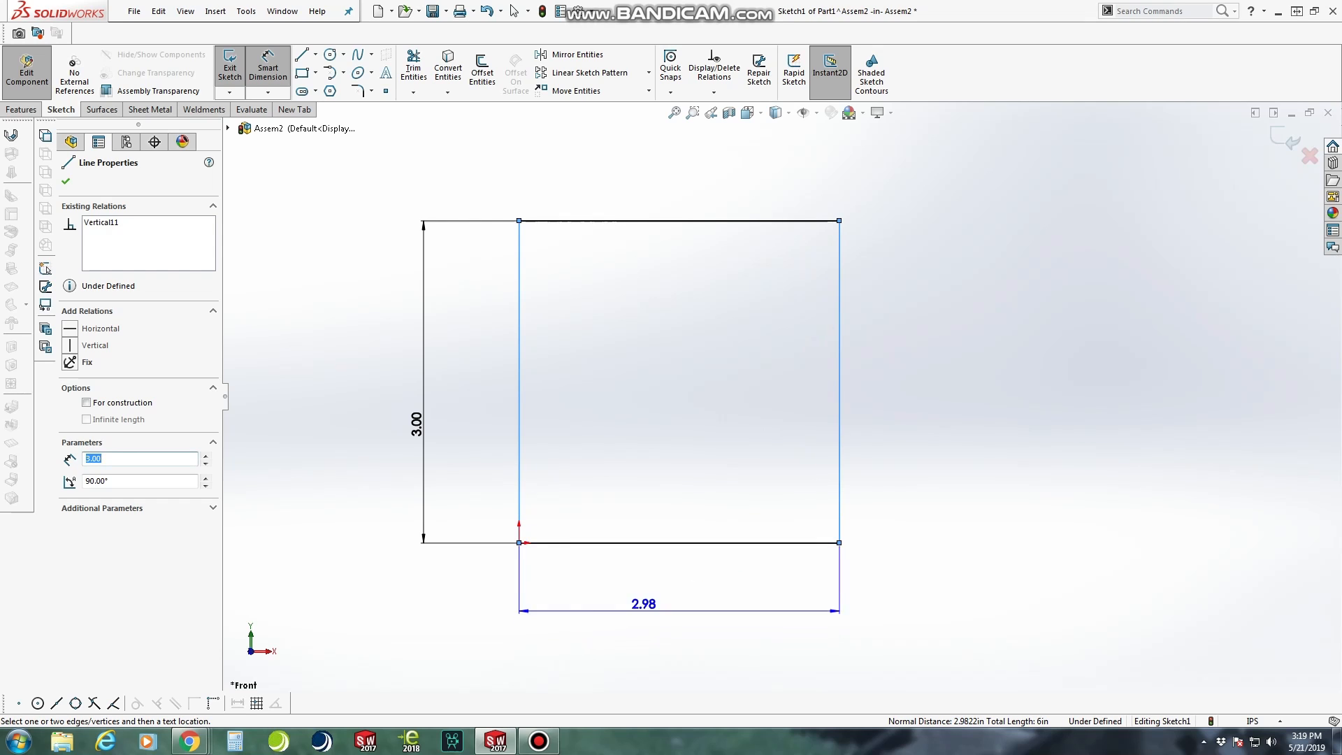
{"action": "left_click", "coordinate": [651, 187]}
{"action": "type", "text": "2.00in"}
{"action": "key", "text": "Return"}
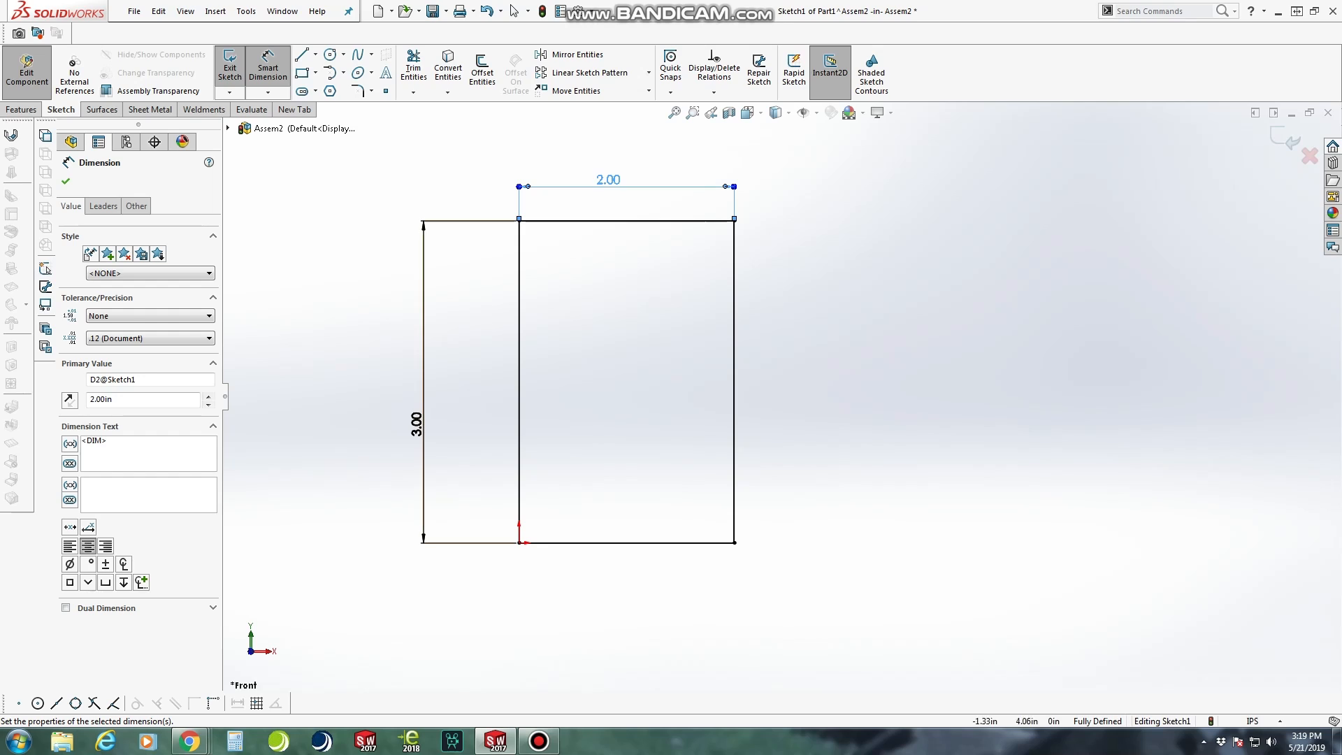
Sketch a circle inside the rectangle, centred below the top edge's midpoint at about X 1.00, Y 1.87 in
{"action": "left_click", "coordinate": [330, 54]}
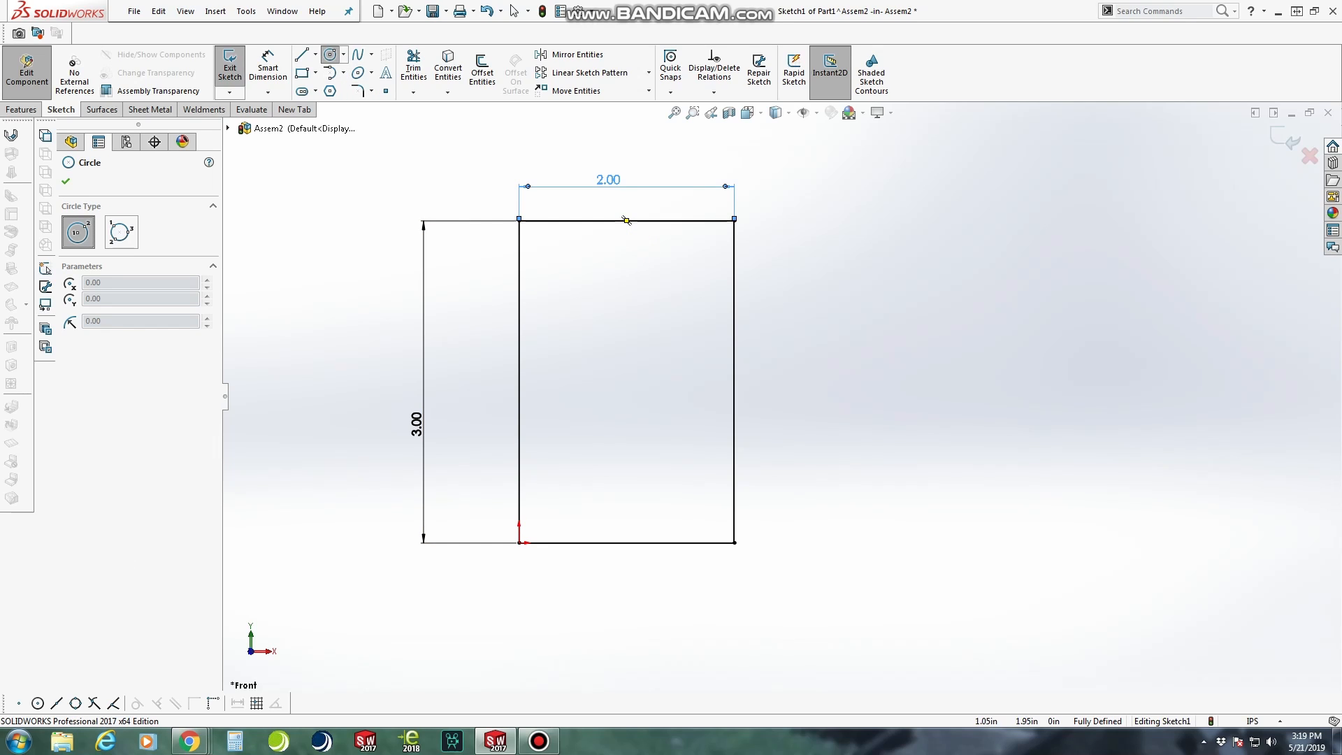
{"action": "left_click", "coordinate": [626, 342]}
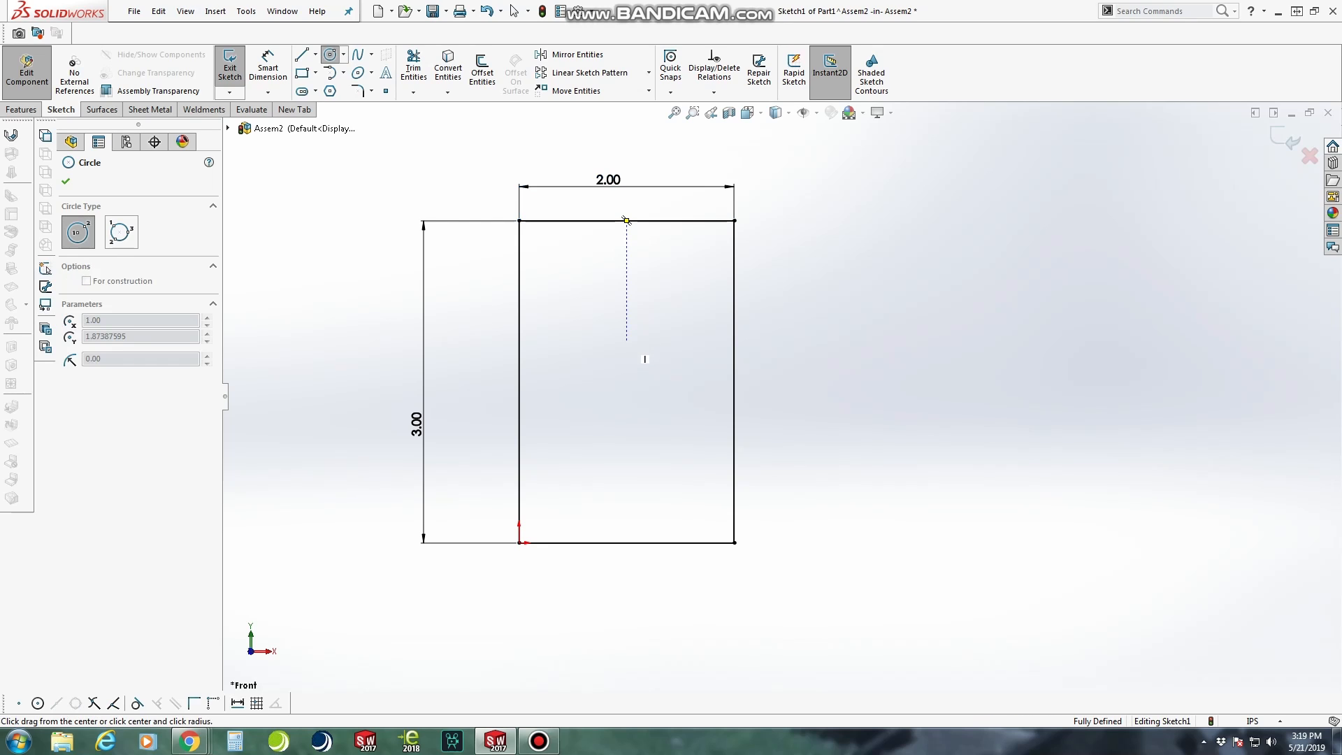
{"action": "left_click", "coordinate": [650, 310]}
{"action": "key", "text": "Escape"}
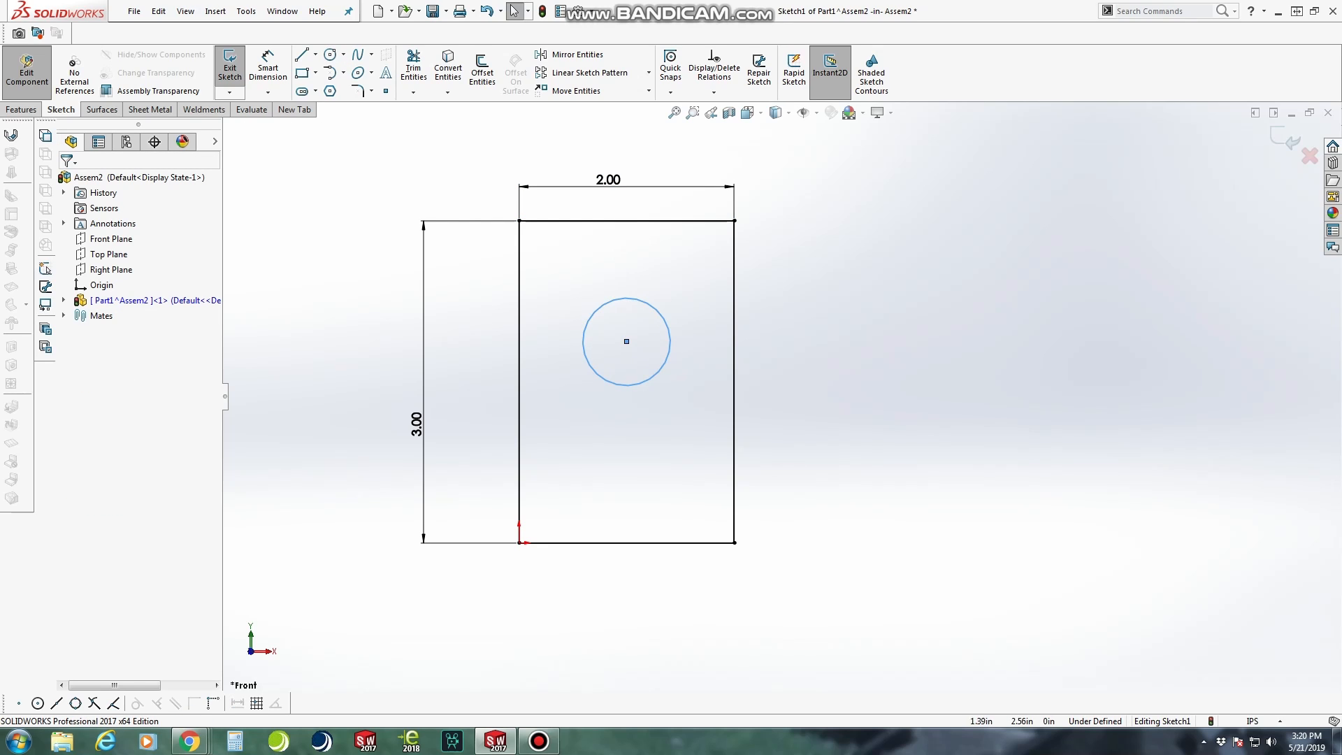
Draw a horizontal construction line through the circle's centre, from the rectangle's left edge to its right edge
{"action": "right_click_drag", "start_coordinate": [1109, 374], "coordinate": [1003, 374]}
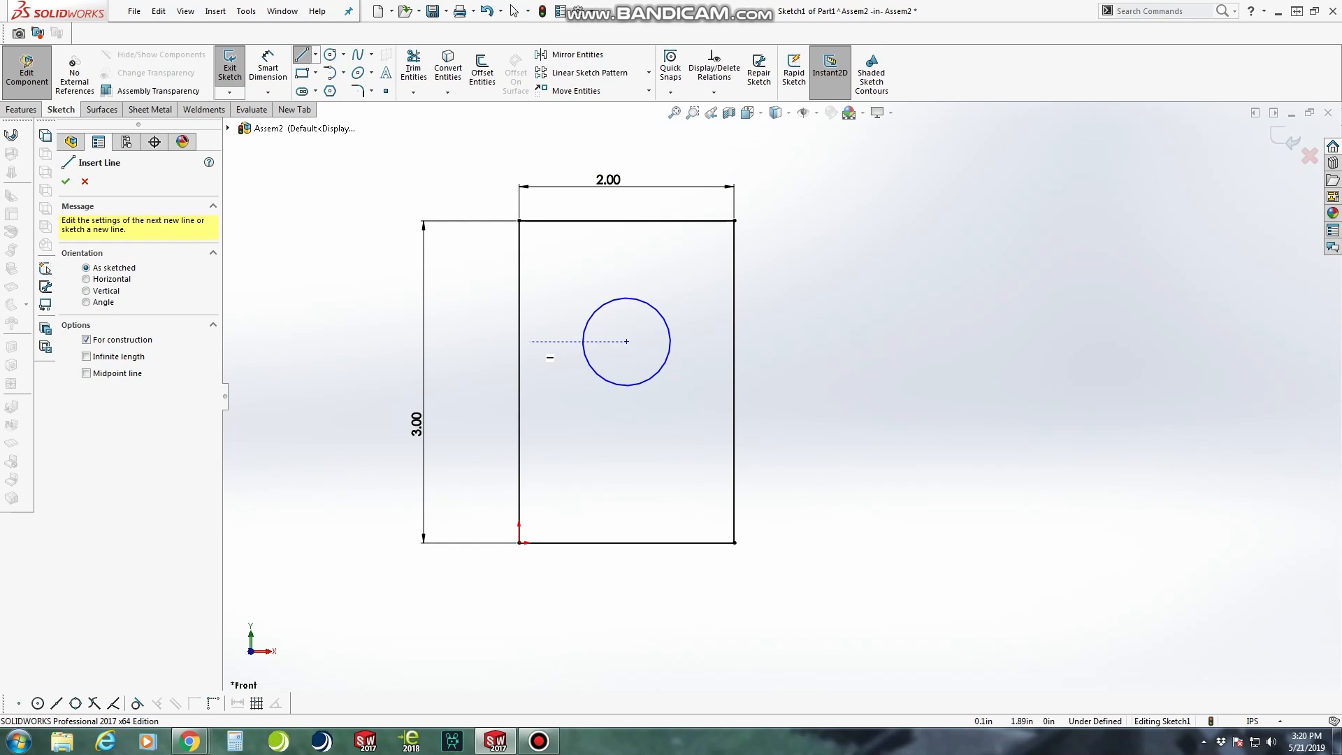
{"action": "left_click", "coordinate": [519, 342]}
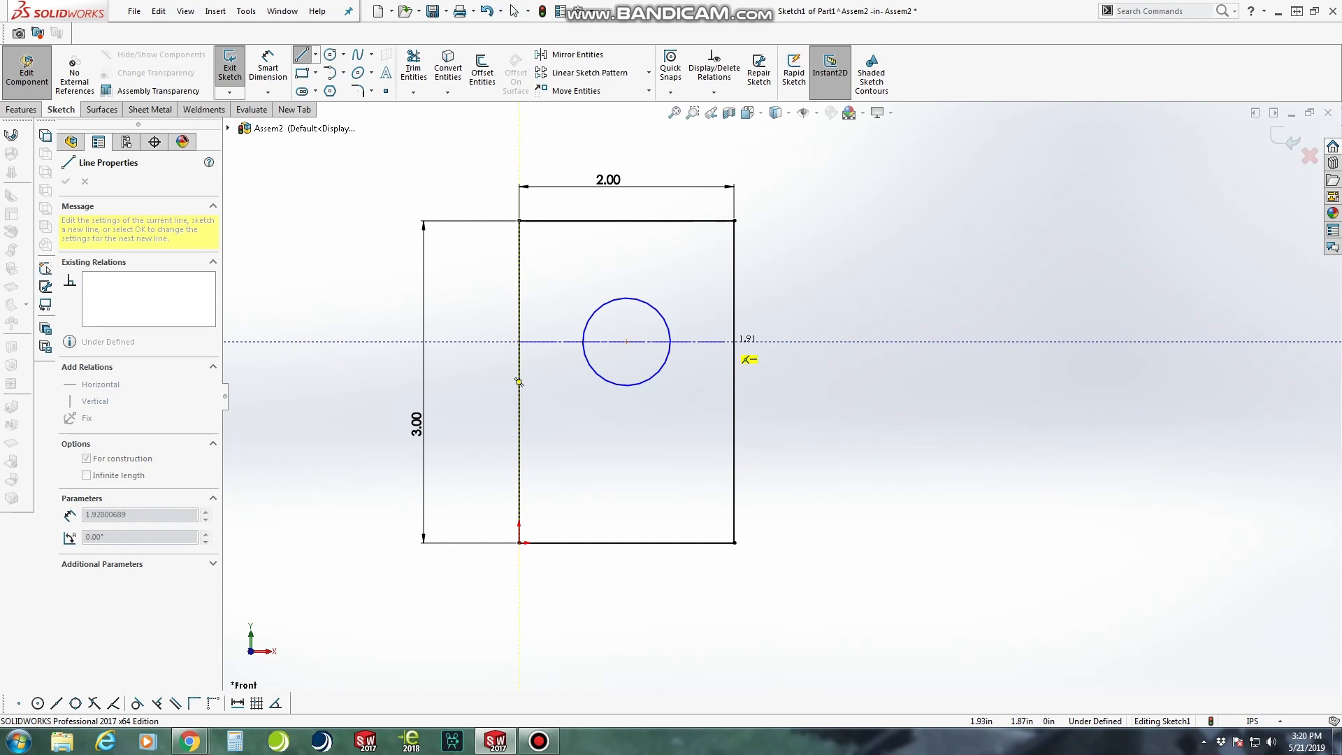
{"action": "left_click", "coordinate": [734, 342]}
{"action": "key", "text": "Escape"}
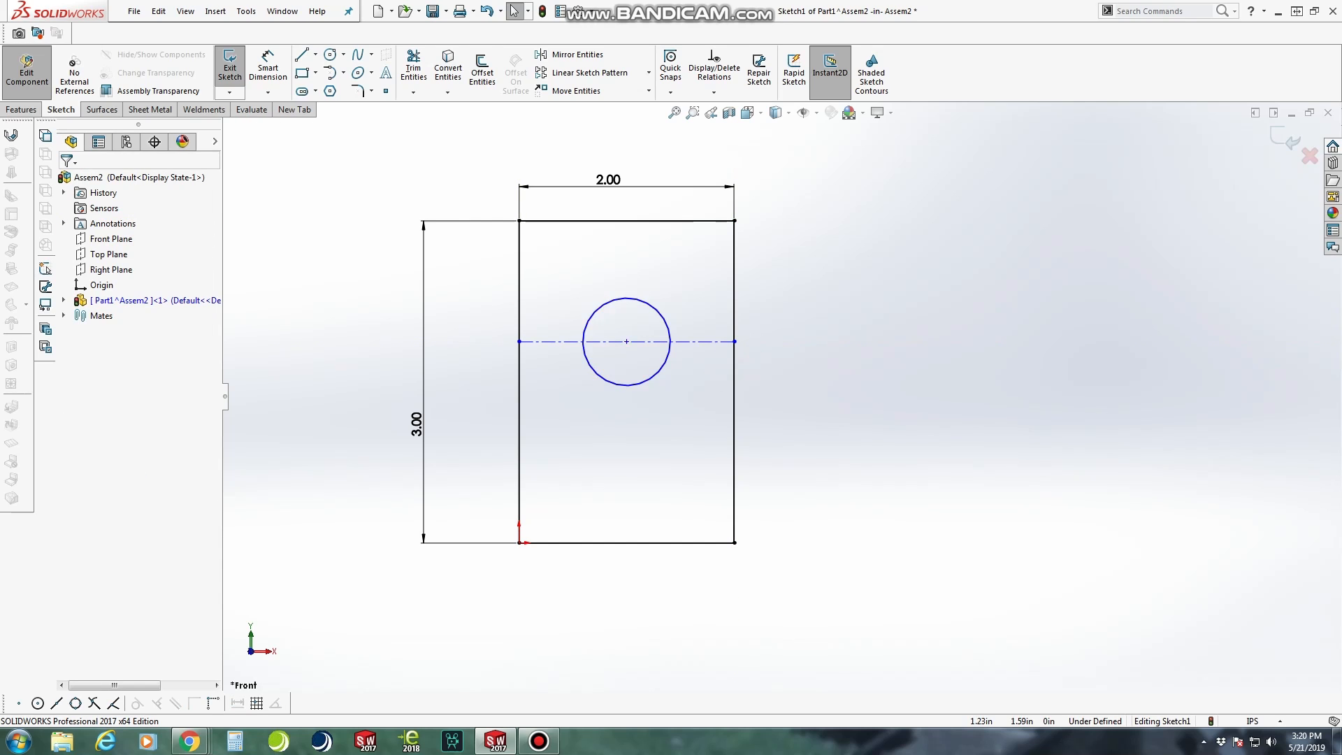
Enlarge the circle freehand and shift its centre along the construction line toward the rectangle's left edge
{"action": "left_click", "coordinate": [595, 372]}
{"action": "left_click_drag", "start_coordinate": [595, 373], "coordinate": [674, 391]}
{"action": "left_click_drag", "start_coordinate": [626, 341], "coordinate": [598, 342]}
{"action": "scroll", "coordinate": [637, 350], "scroll_direction": "down", "scroll_amount": 4}
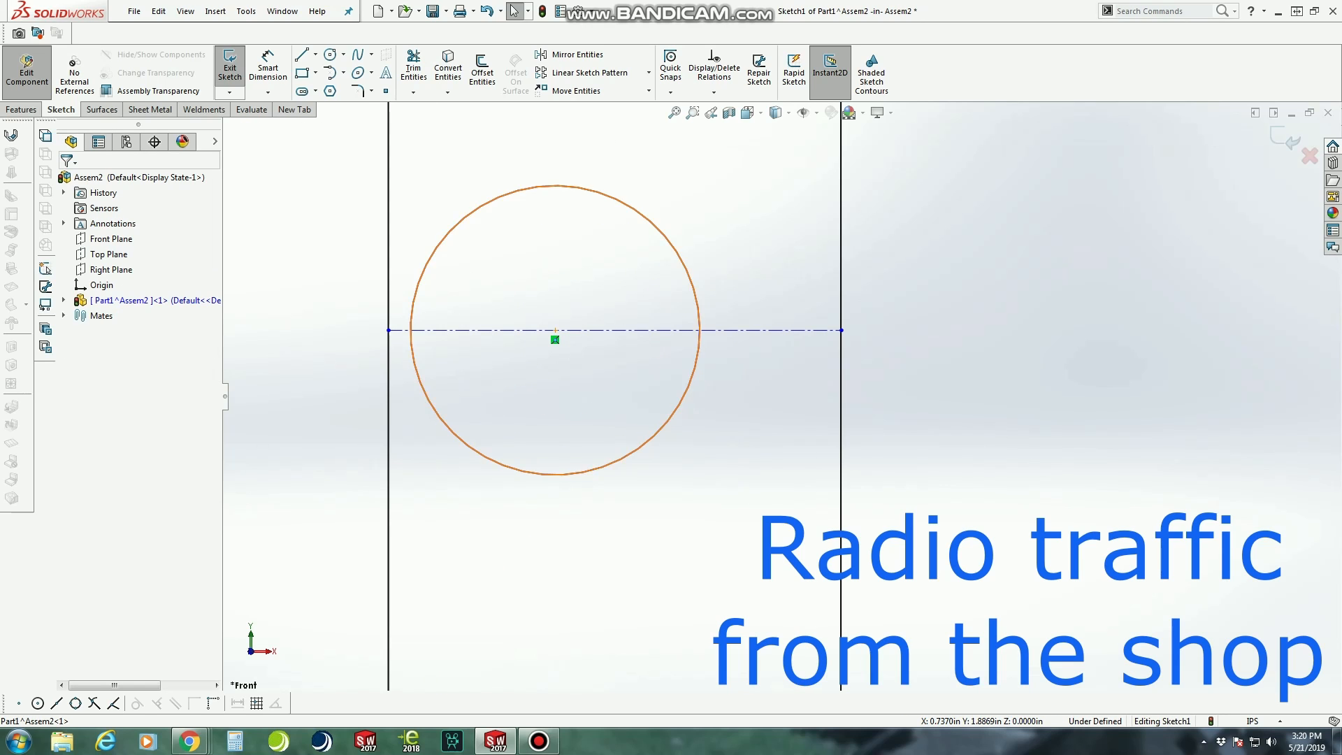
Add a Midpoint relation between the circle's centre and the horizontal construction line
{"action": "left_click", "coordinate": [733, 330]}
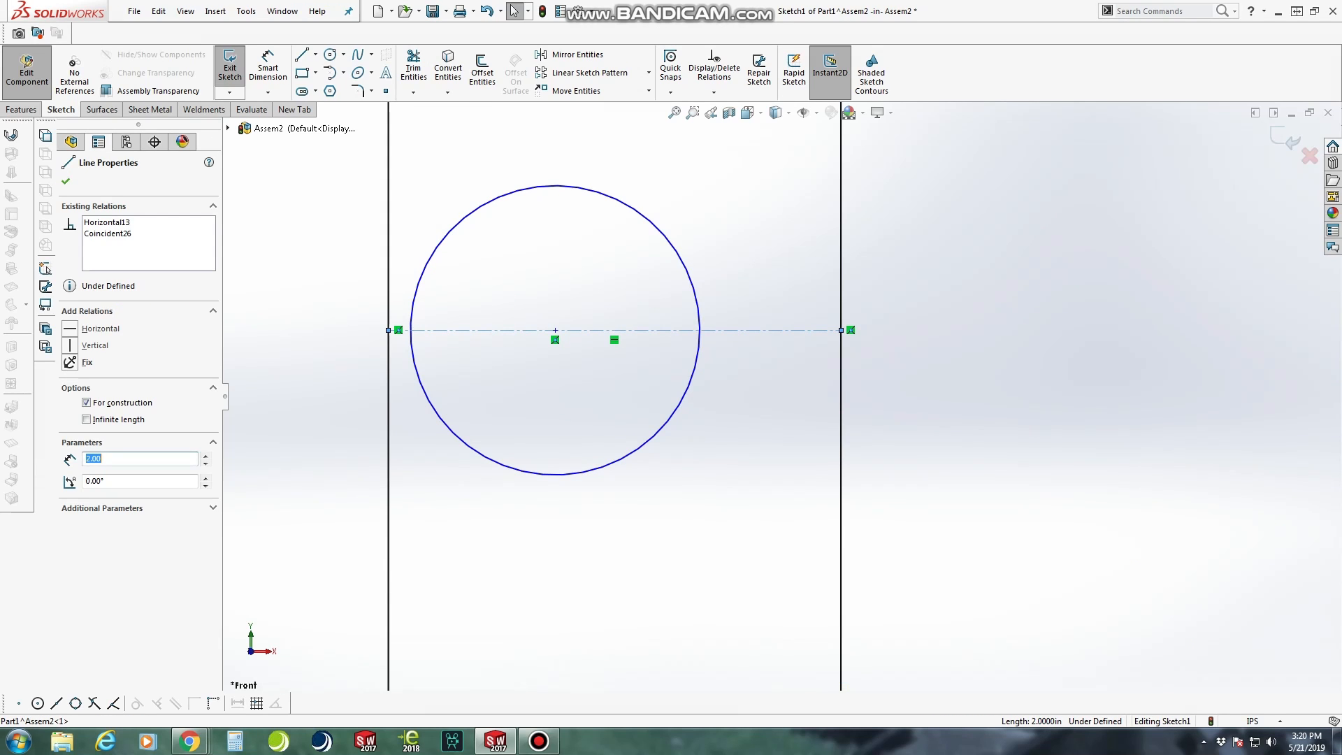
{"action": "left_click", "coordinate": [555, 330], "text": "ctrl"}
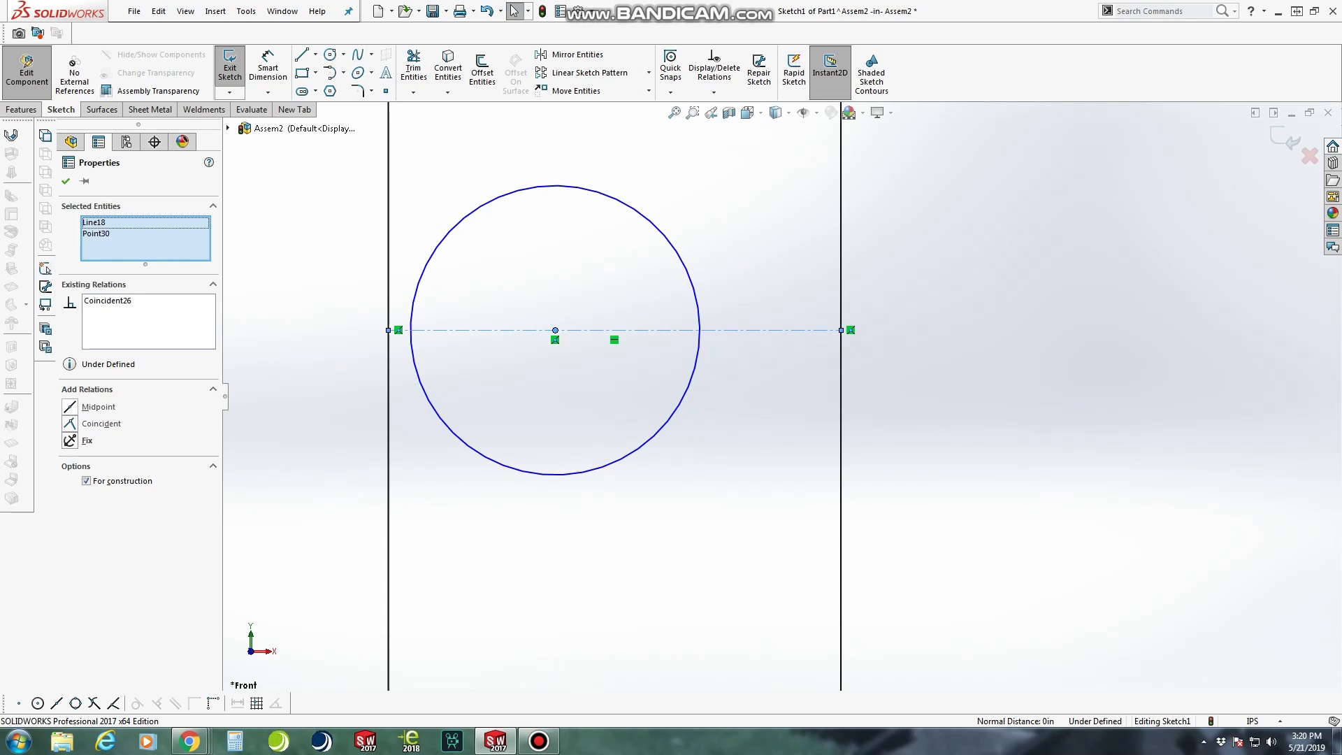
{"action": "left_click", "coordinate": [70, 407]}
{"action": "left_click", "coordinate": [66, 182]}
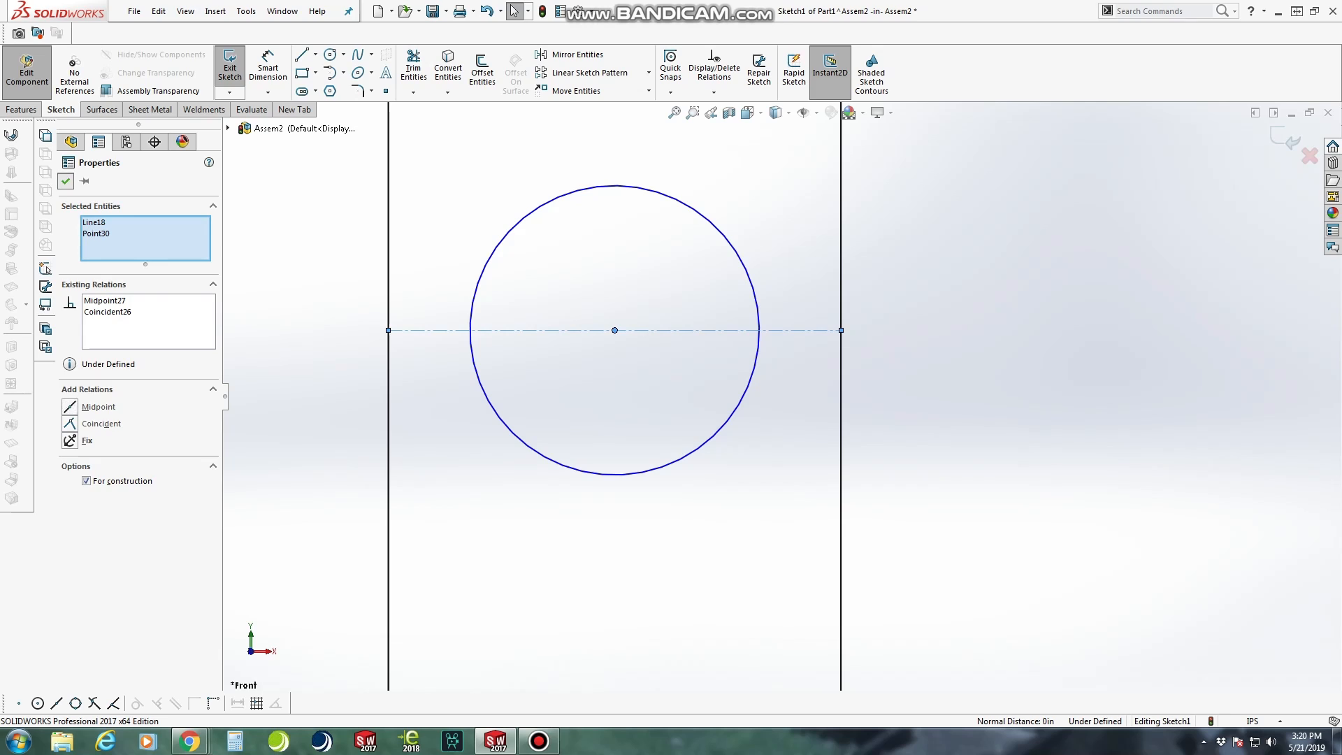
Dimension the distance from the rectangle's top edge to the horizontal construction line as 1 in
{"action": "scroll", "coordinate": [800, 466], "scroll_direction": "up", "scroll_amount": 2}
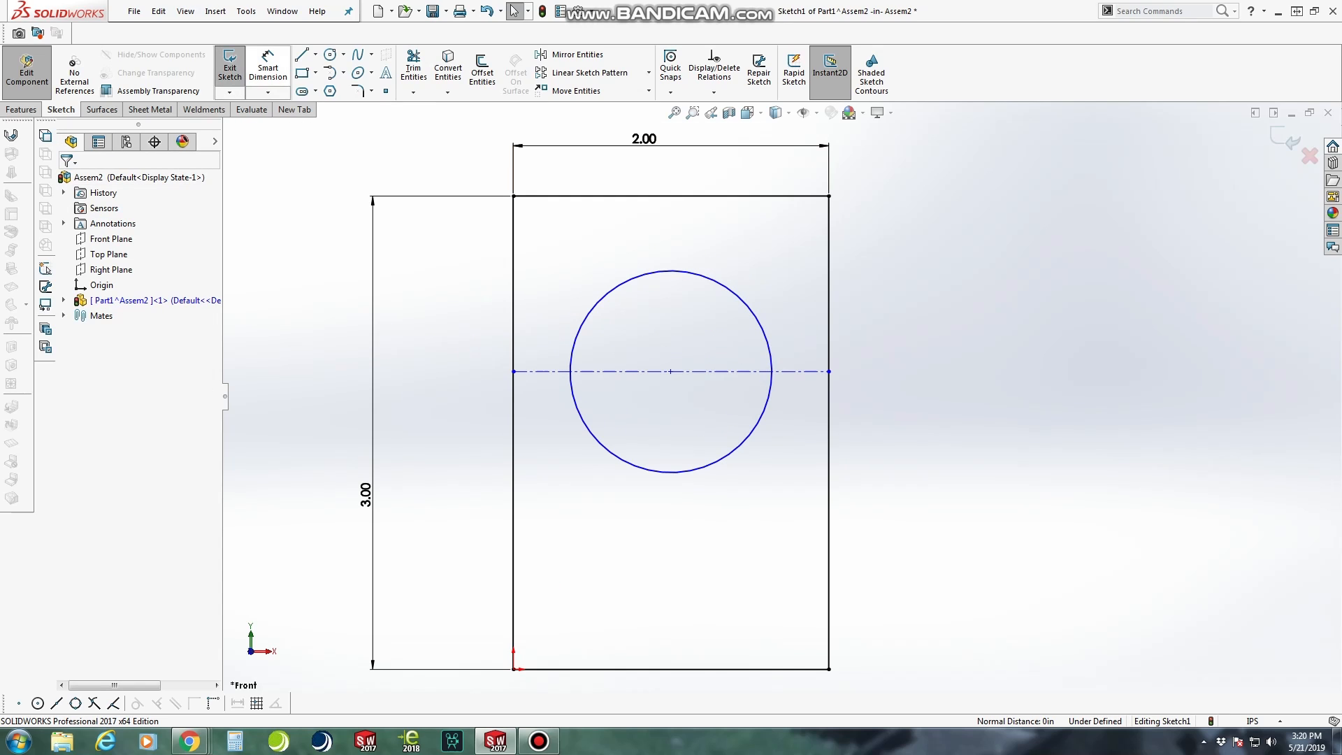
{"action": "left_click", "coordinate": [268, 68]}
{"action": "left_click", "coordinate": [720, 371]}
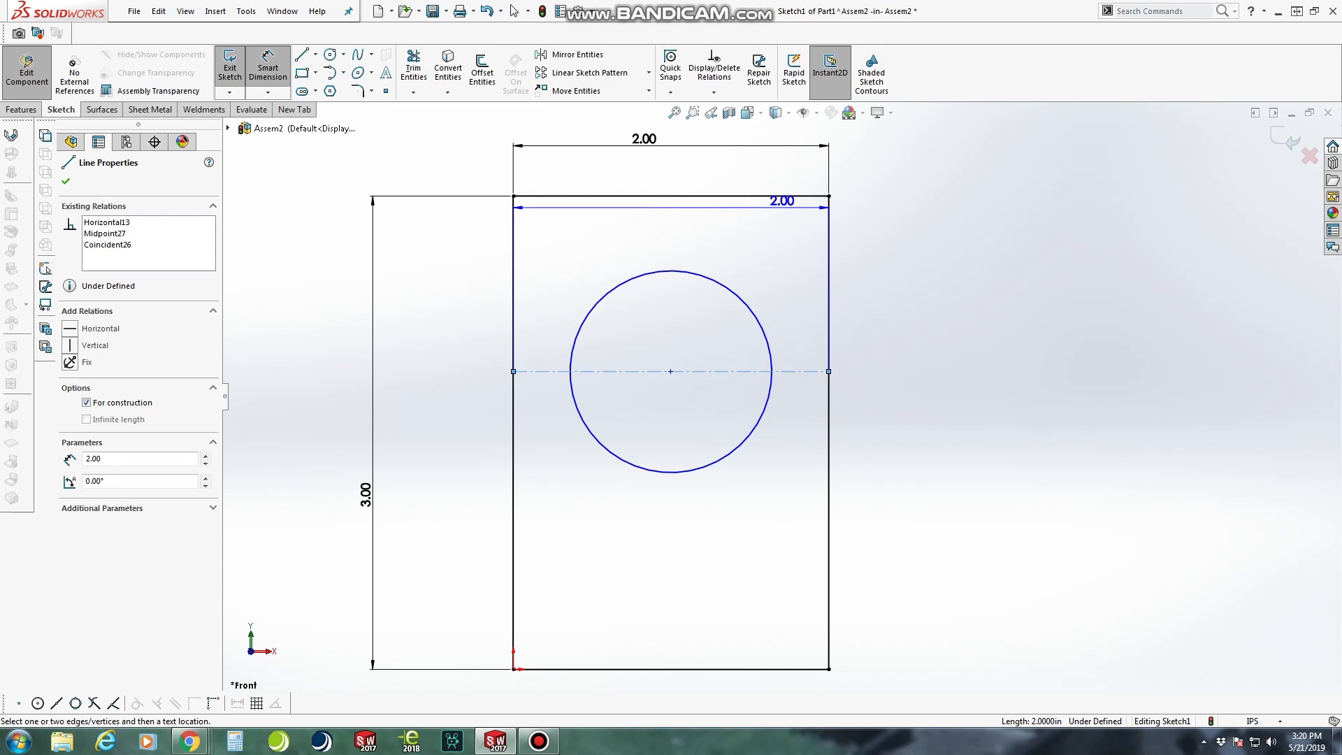
{"action": "left_click", "coordinate": [699, 196]}
{"action": "left_click", "coordinate": [921, 287]}
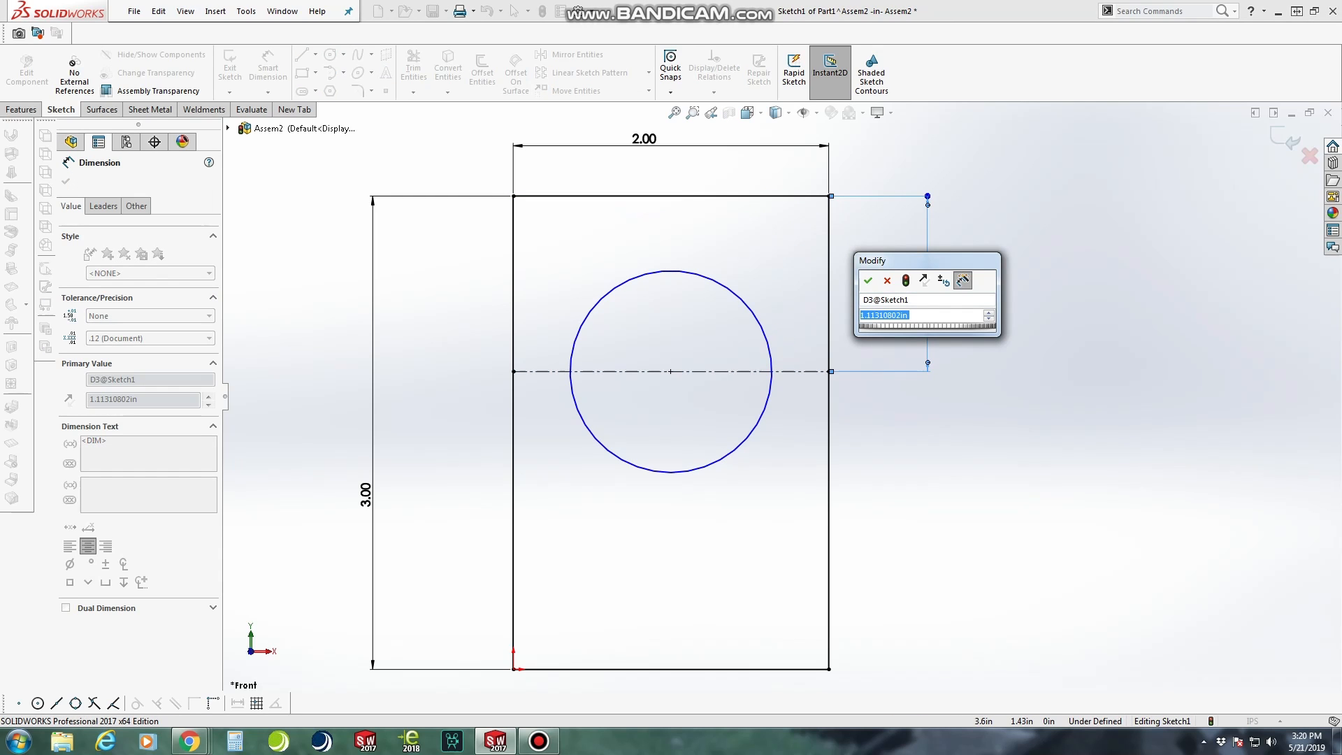
{"action": "type", "text": "1"}
{"action": "key", "text": "Return"}
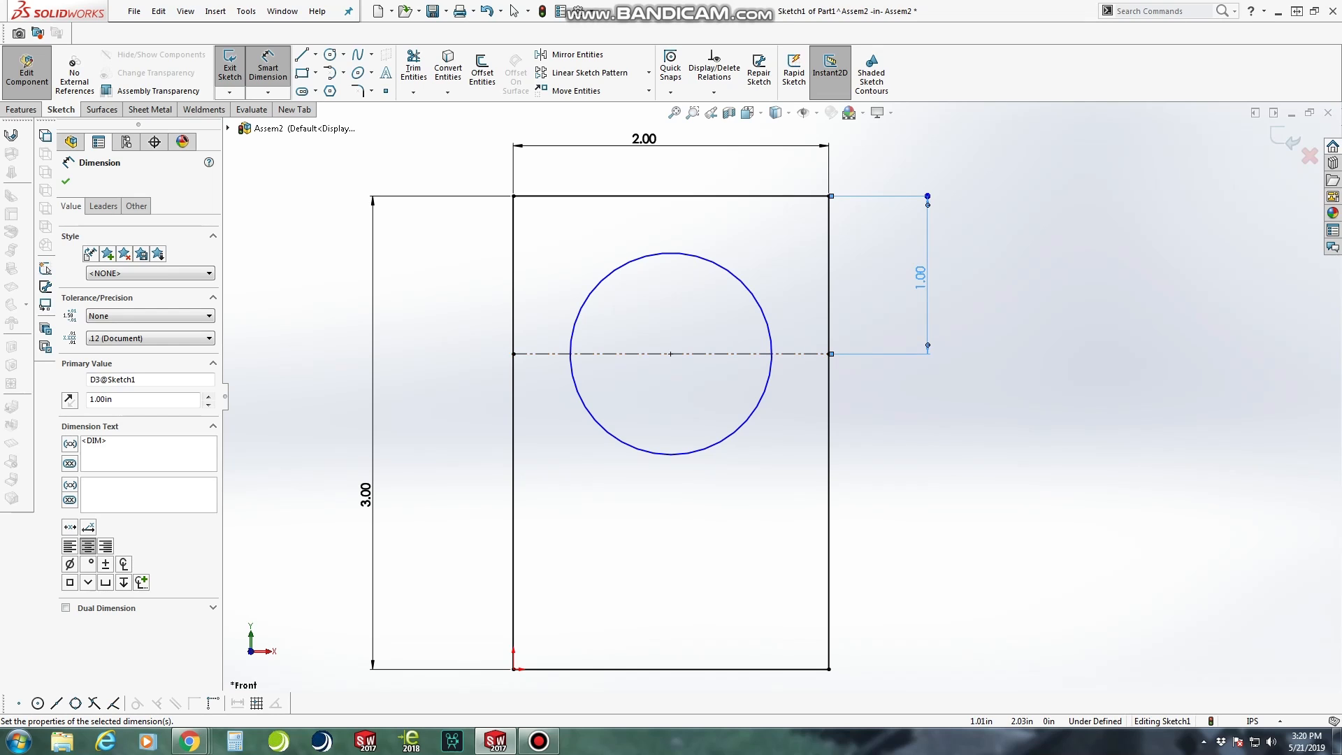
Dimension the circle's diameter as 0.625 in
{"action": "left_click", "coordinate": [713, 262]}
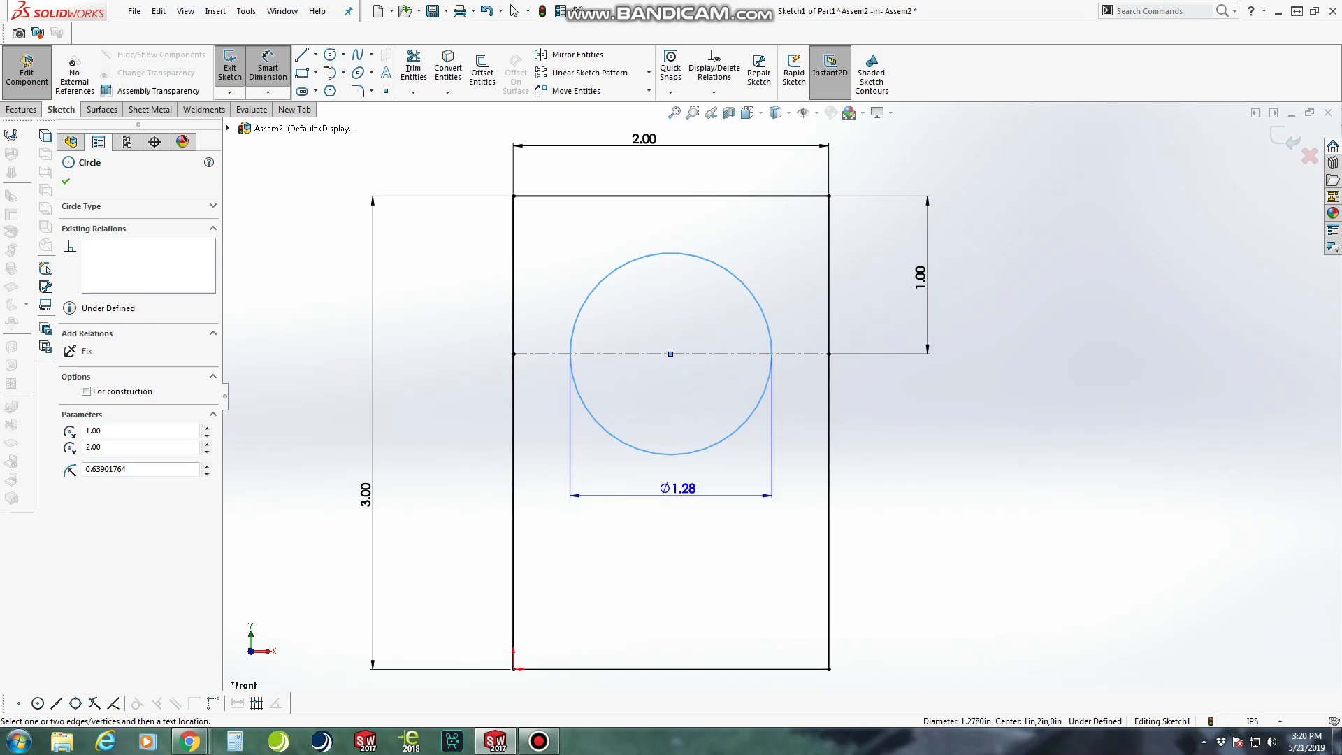
{"action": "left_click", "coordinate": [674, 506]}
{"action": "type", "text": ".62"}
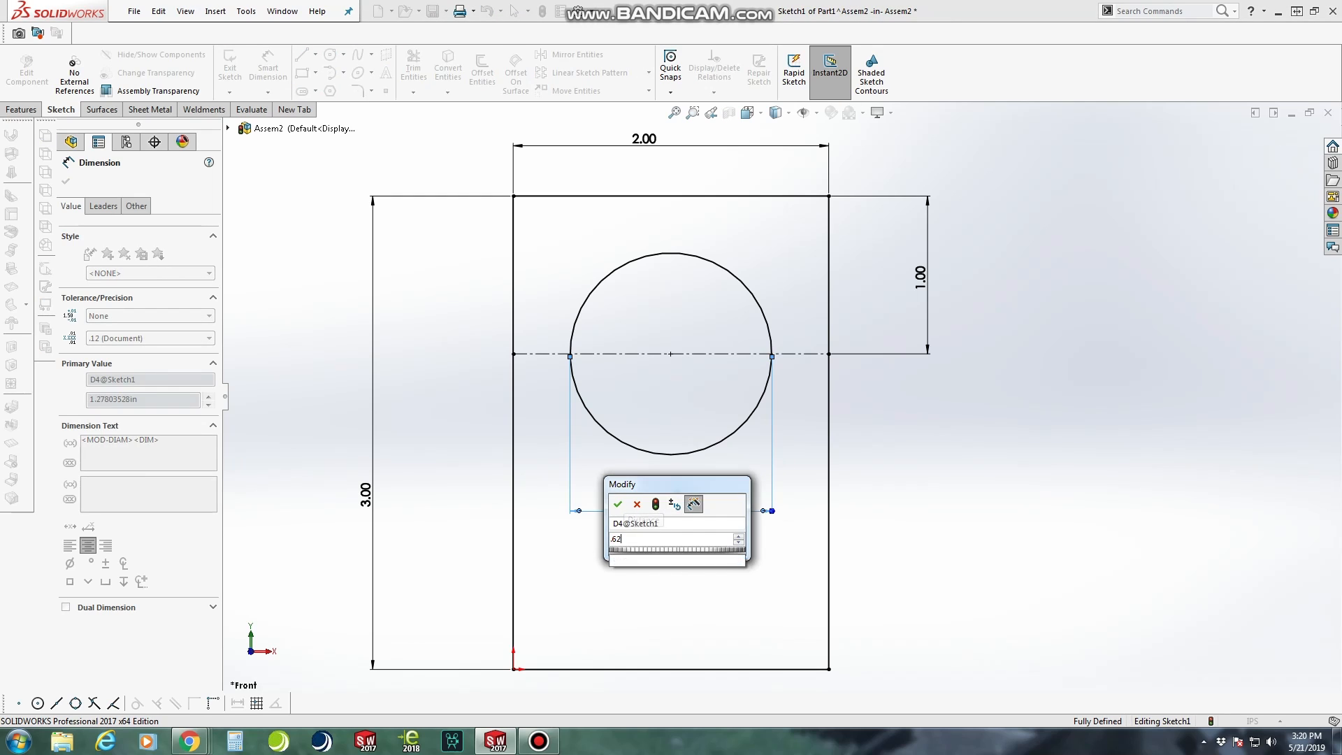
{"action": "type", "text": "5"}
{"action": "key", "text": "Return"}
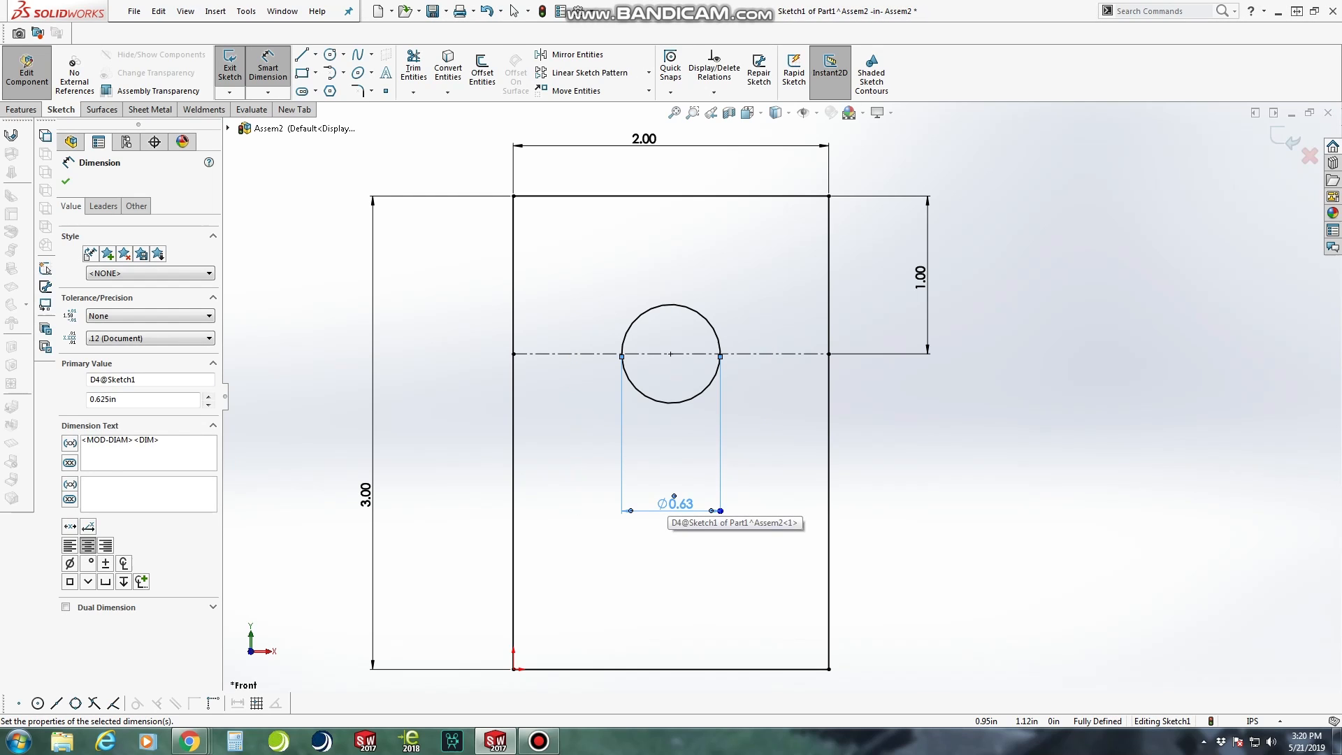
Draw a vertical line from the circle's left quadrant point up to the rectangle's top edge
{"action": "scroll", "coordinate": [716, 274], "scroll_direction": "down", "scroll_amount": 3}
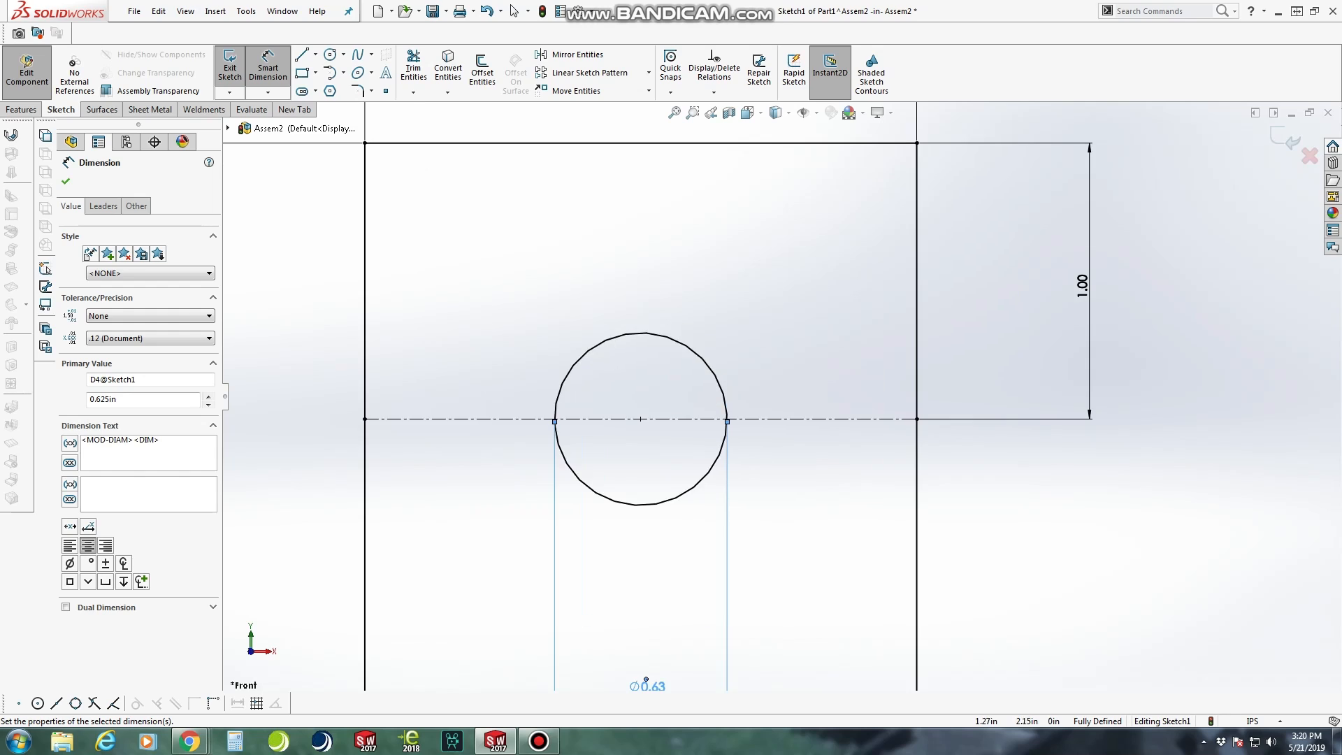
{"action": "scroll", "coordinate": [739, 428], "scroll_direction": "up", "scroll_amount": 2}
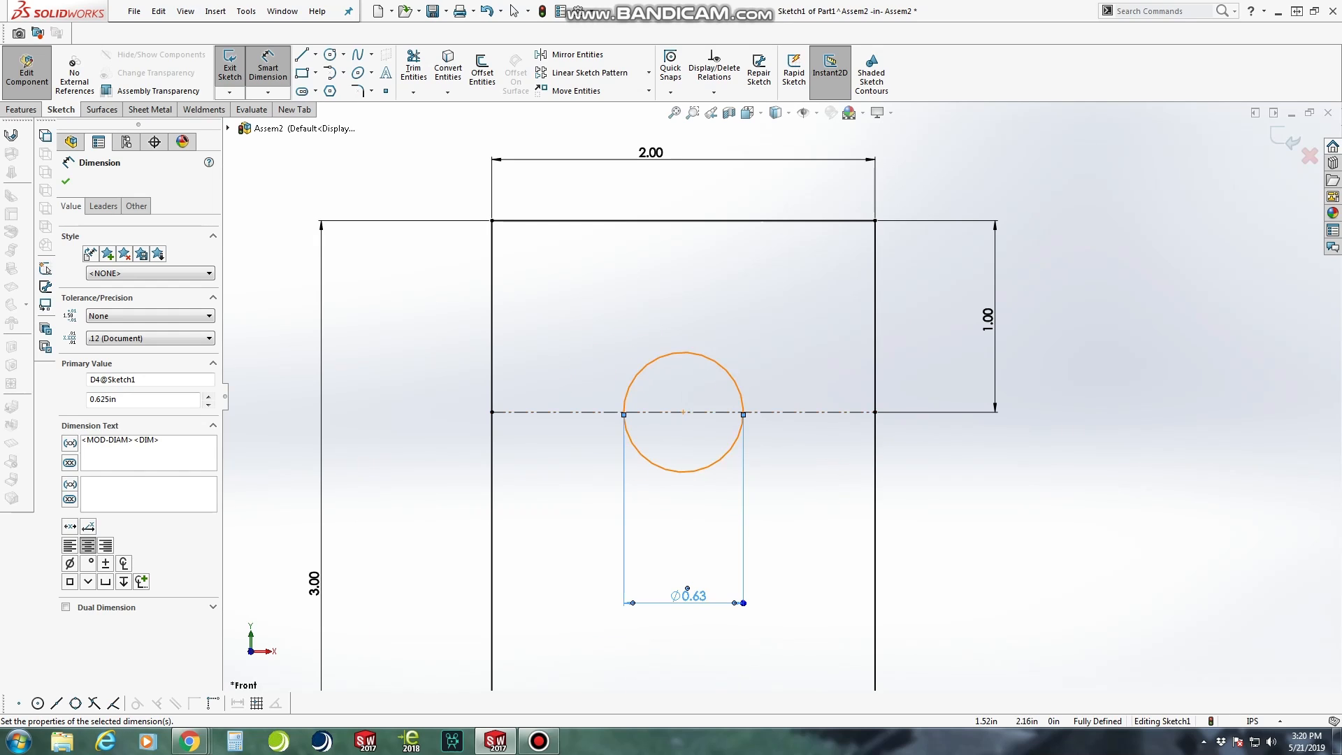
{"action": "left_click", "coordinate": [302, 55]}
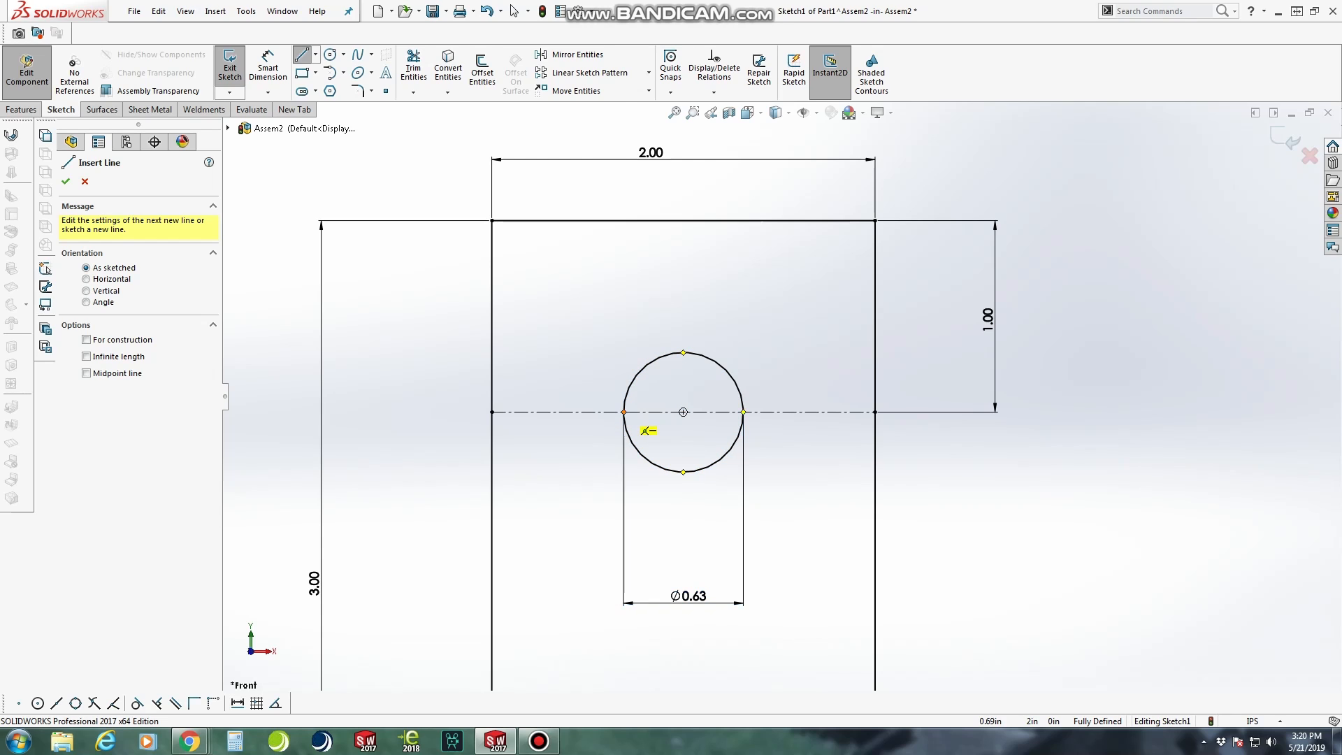
{"action": "left_click", "coordinate": [624, 412]}
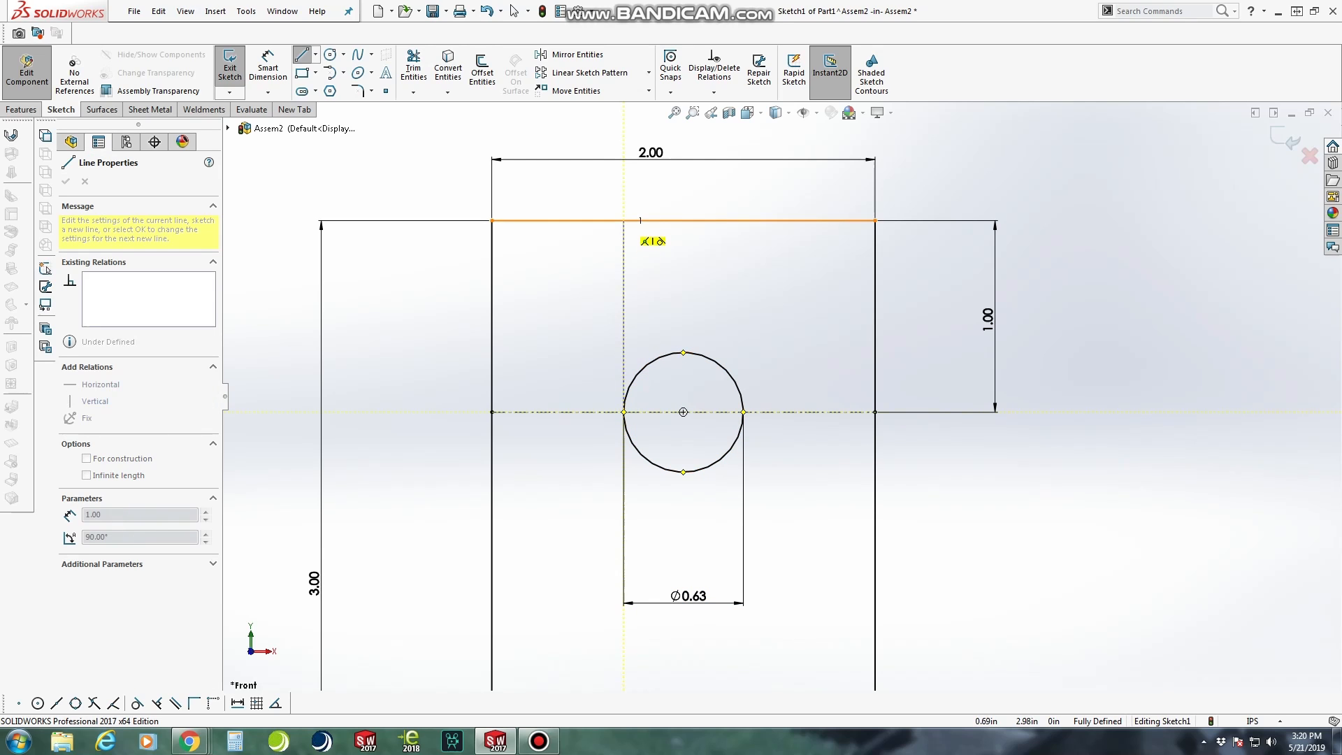
{"action": "left_click", "coordinate": [624, 221]}
{"action": "left_click", "coordinate": [514, 11]}
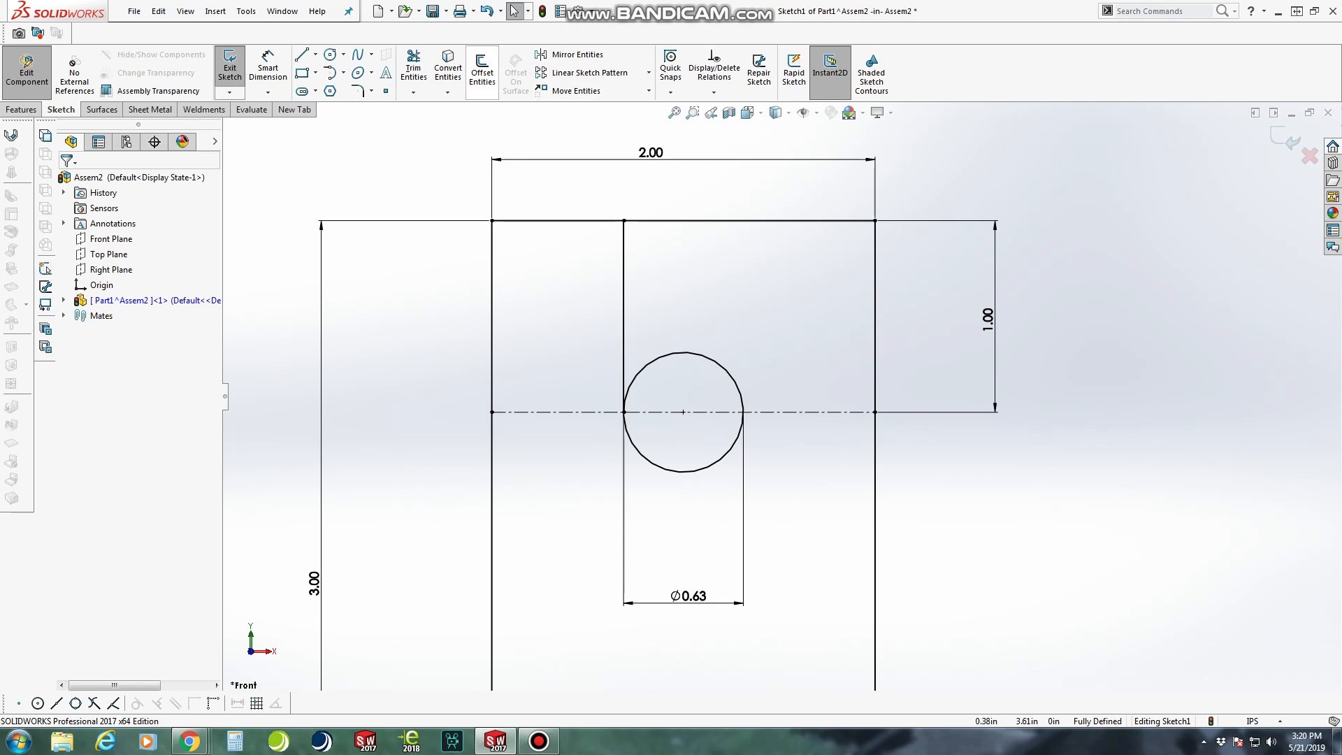
Offset the vertical line 0.125 in toward the circle's centre with a dimension, and move that dimension outside the gap to the left
{"action": "left_click", "coordinate": [483, 70]}
{"action": "left_click", "coordinate": [624, 316]}
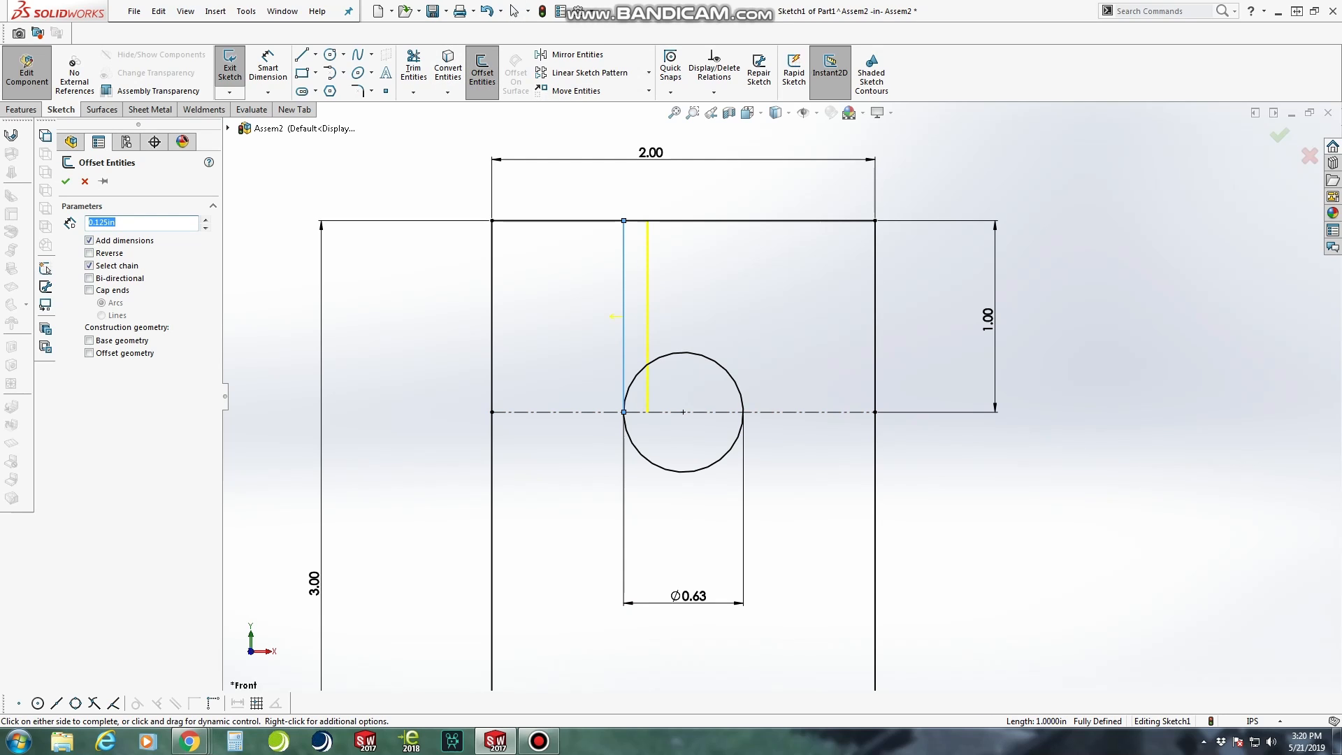
{"action": "left_click", "coordinate": [65, 181]}
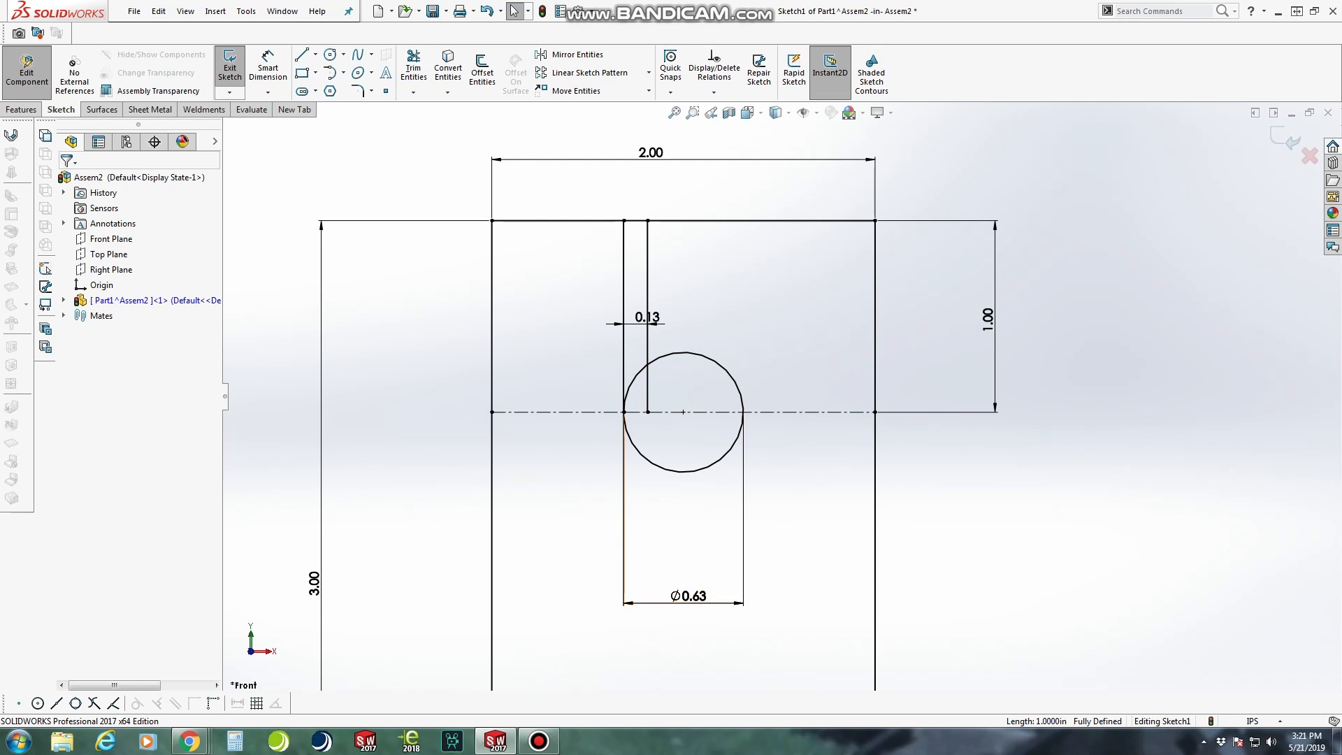
{"action": "left_click_drag", "start_coordinate": [647, 316], "coordinate": [576, 302]}
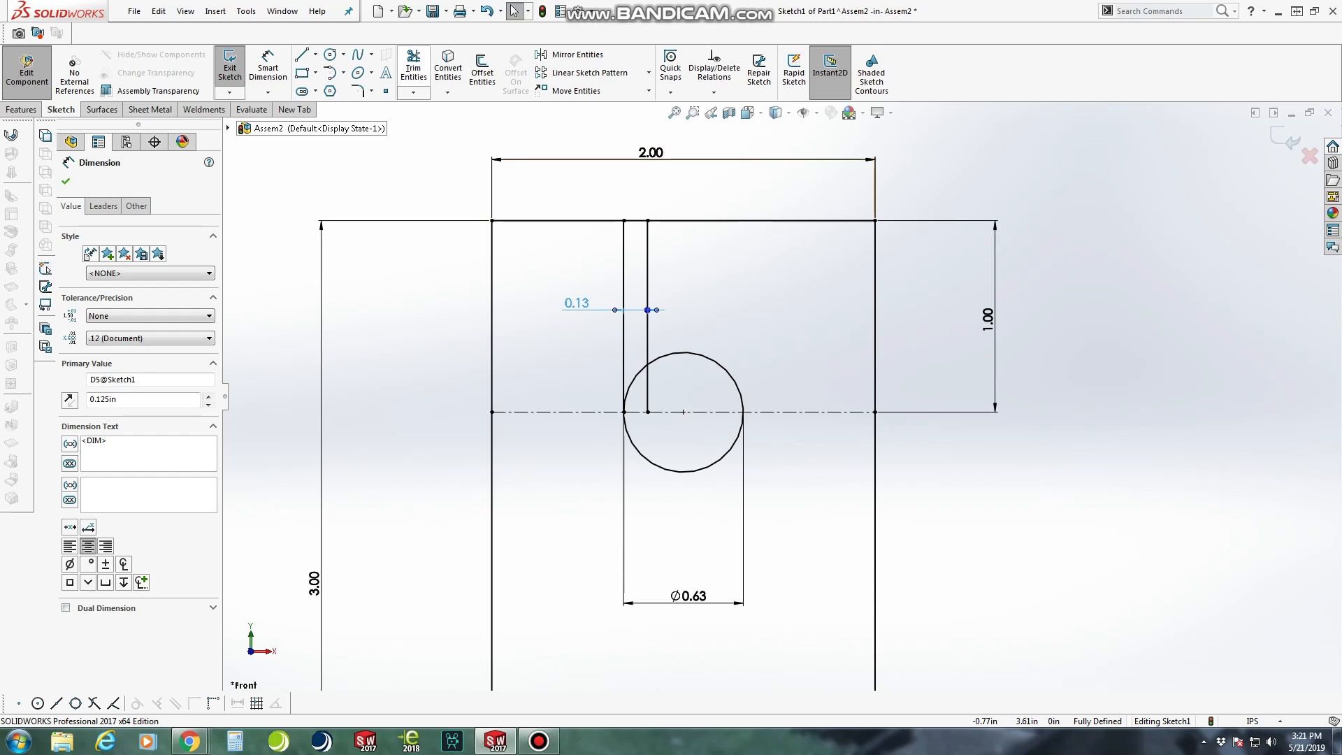
Power trim the top edge and the circle's arc between the two vertical lines, plus the offset line's end inside the circle
{"action": "left_click", "coordinate": [414, 69]}
{"action": "left_click_drag", "start_coordinate": [634, 209], "coordinate": [636, 226]}
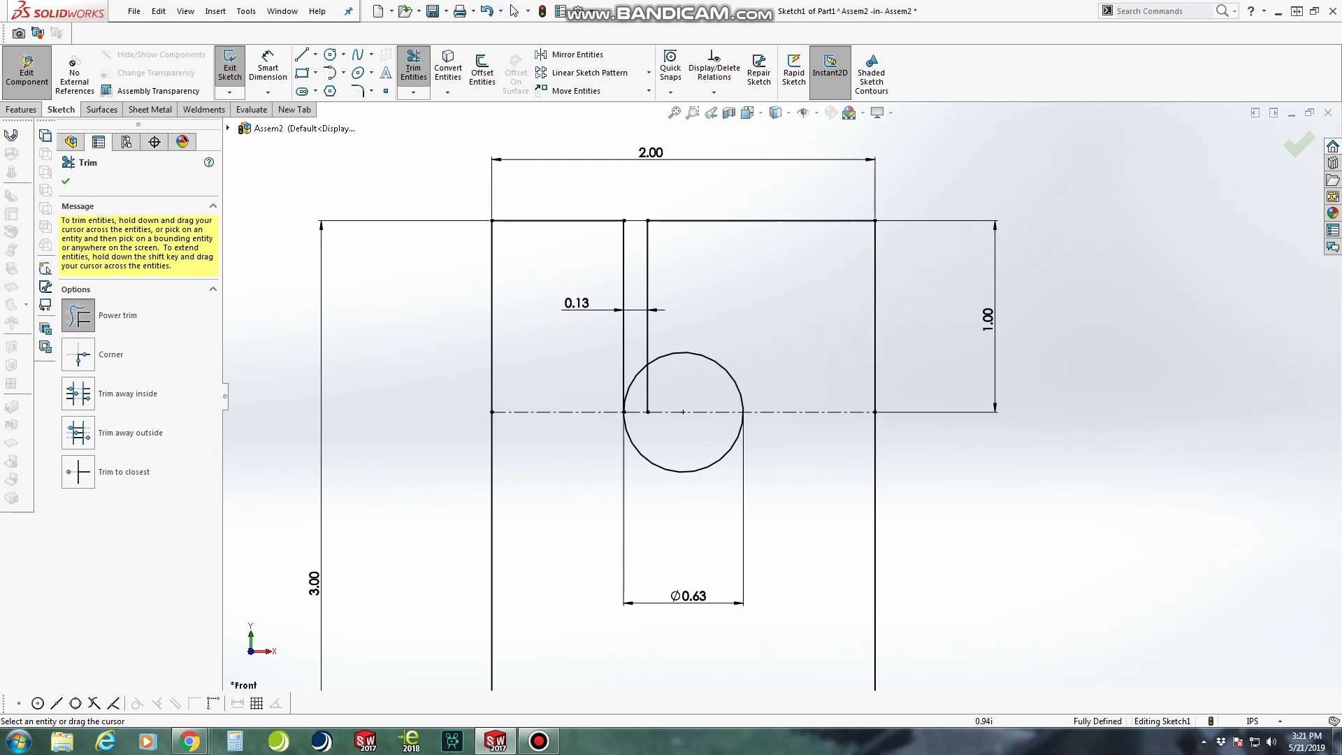
{"action": "left_click_drag", "start_coordinate": [647, 381], "coordinate": [638, 371]}
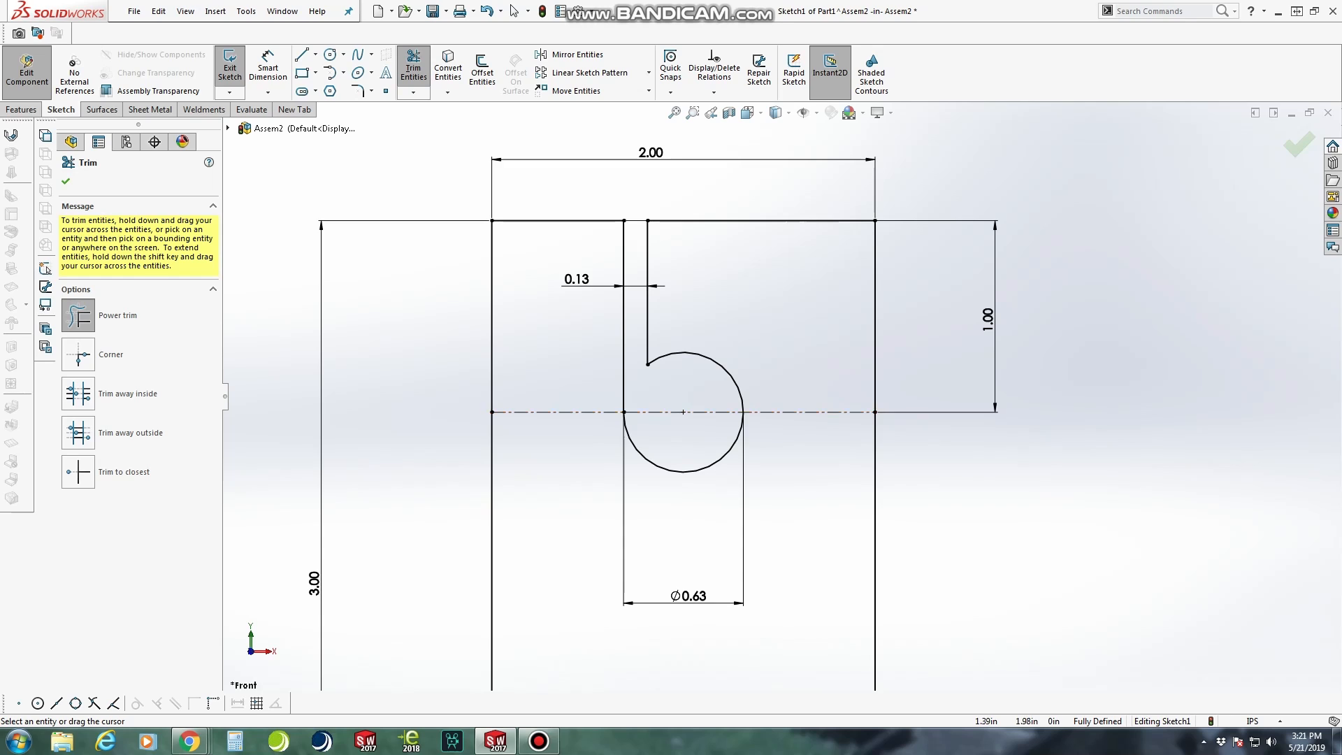
Sketch a notch at the rectangle's lower-right corner: a slanted line about 0.33 in long from the bottom edge, then a horizontal line to the right edge
{"action": "scroll", "coordinate": [719, 393], "scroll_direction": "down", "scroll_amount": 2}
{"action": "scroll", "coordinate": [727, 409], "scroll_direction": "up", "scroll_amount": 2}
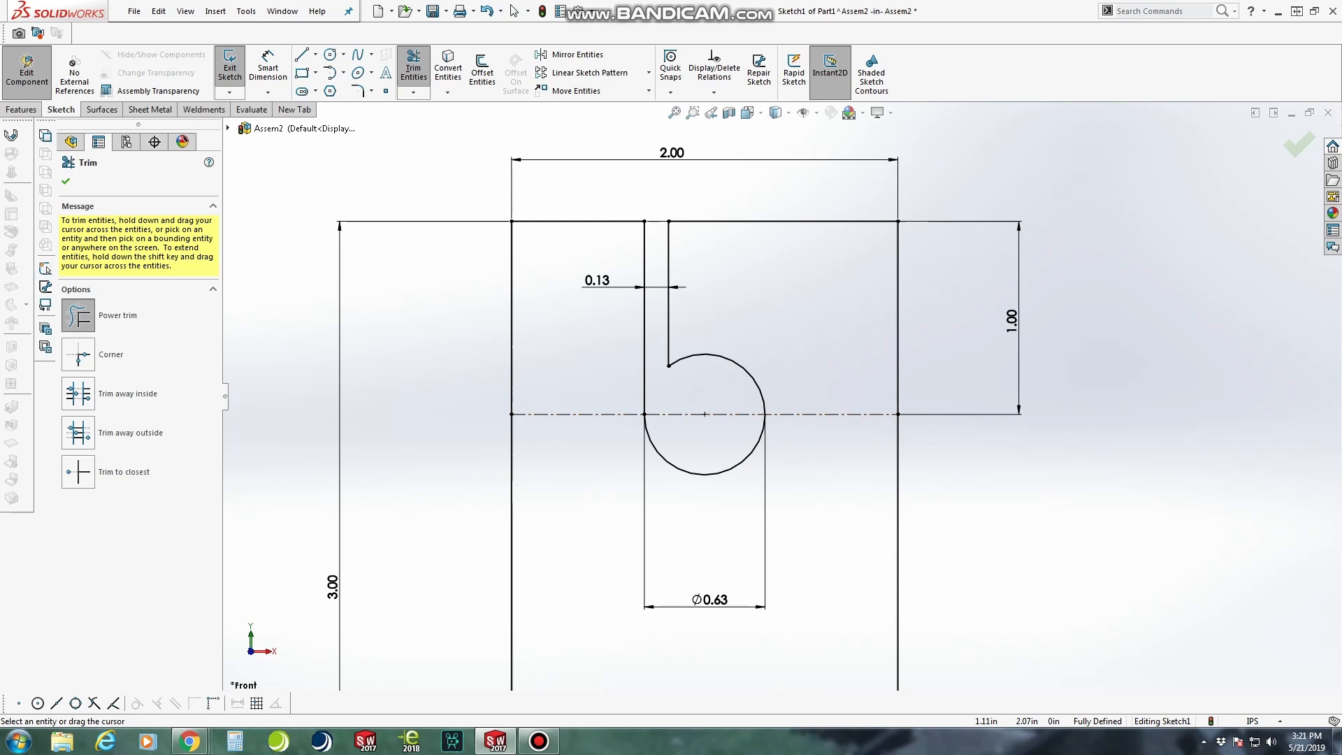
{"action": "scroll", "coordinate": [725, 413], "scroll_direction": "up", "scroll_amount": 4}
{"action": "scroll", "coordinate": [668, 641], "scroll_direction": "down", "scroll_amount": 3}
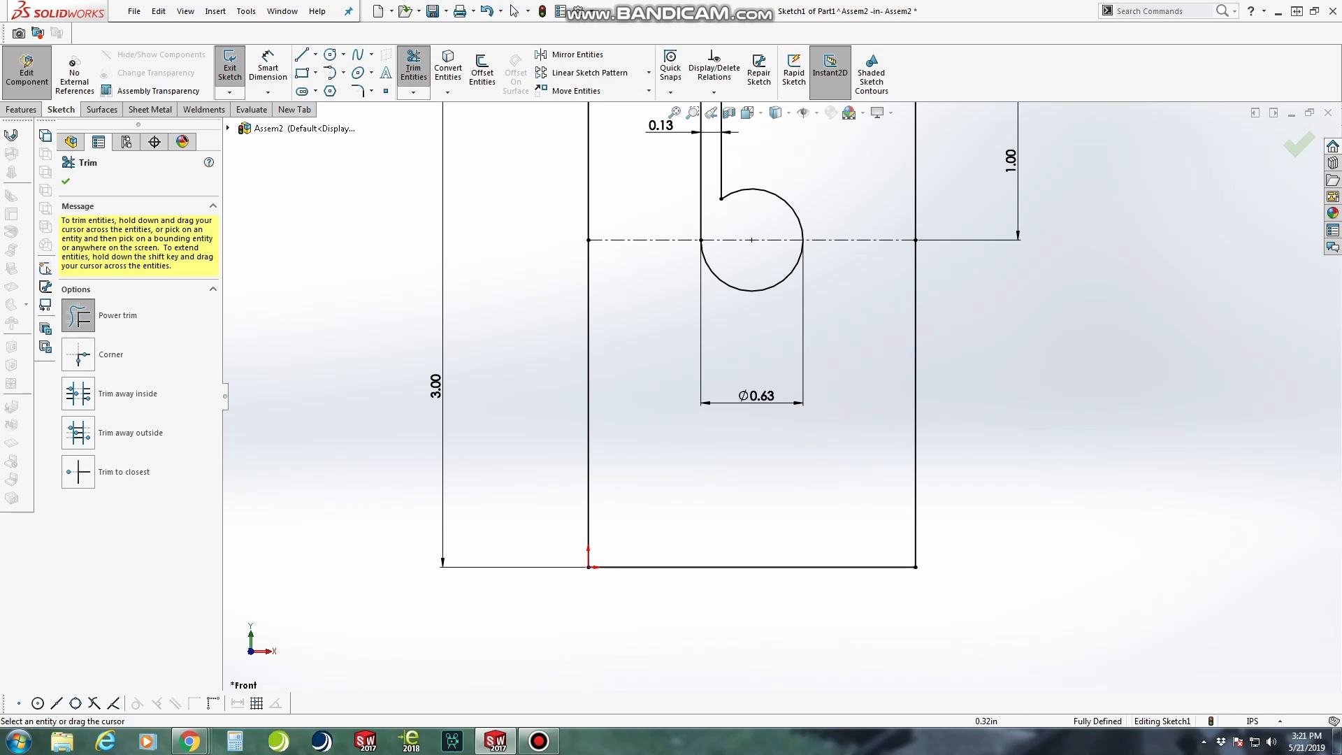
{"action": "left_click", "coordinate": [302, 54]}
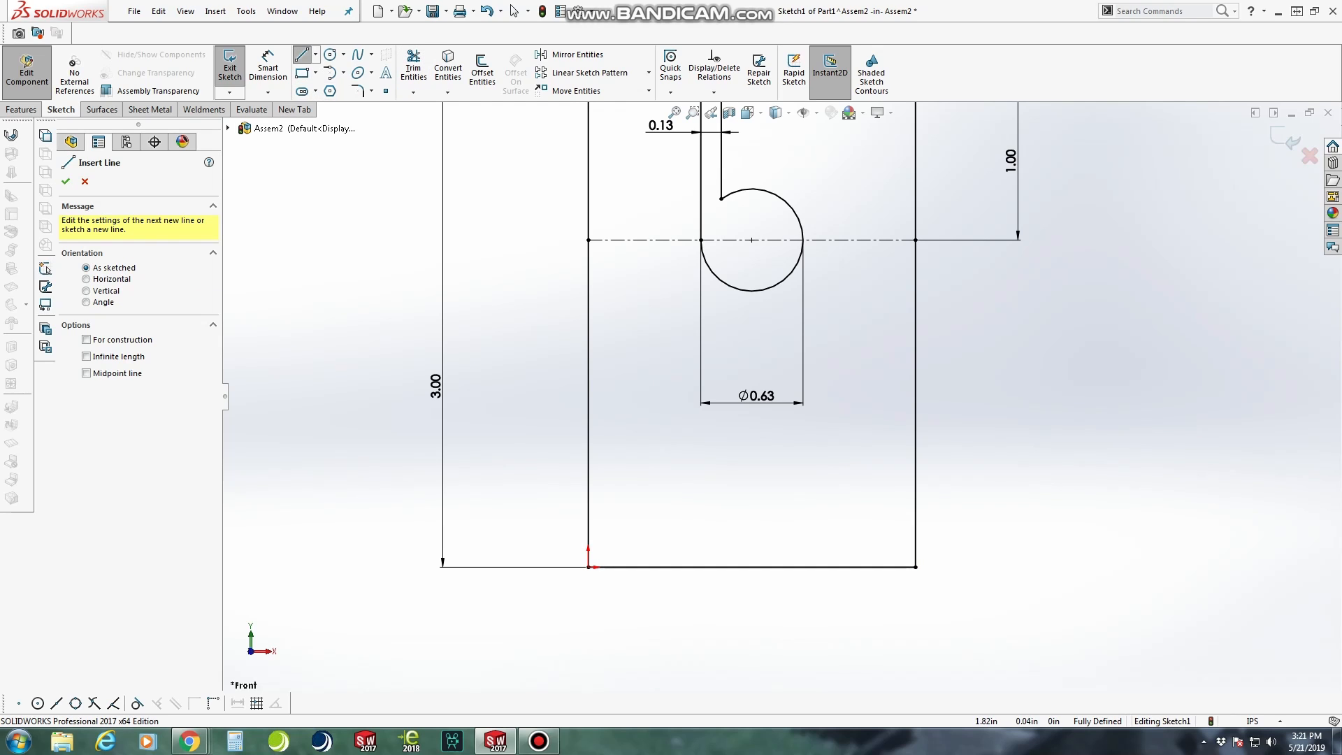
{"action": "left_click", "coordinate": [885, 566]}
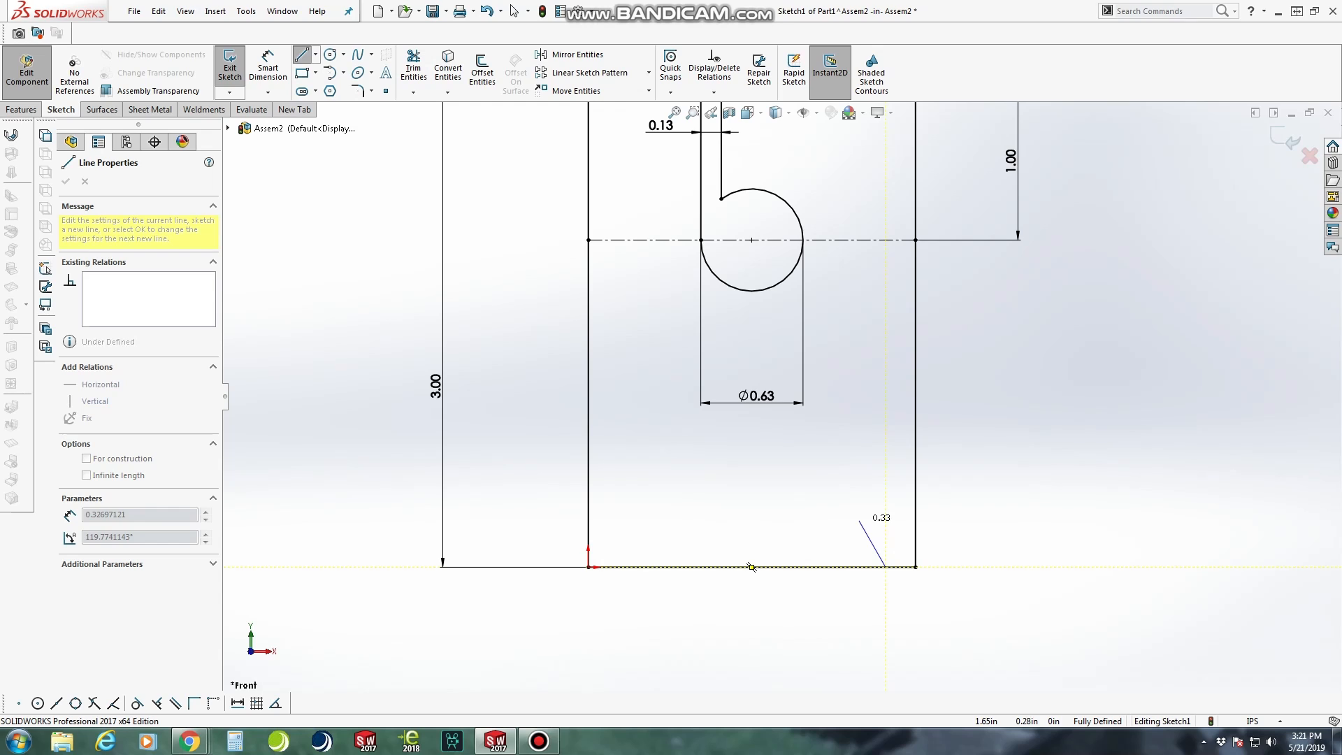
{"action": "left_click", "coordinate": [859, 522]}
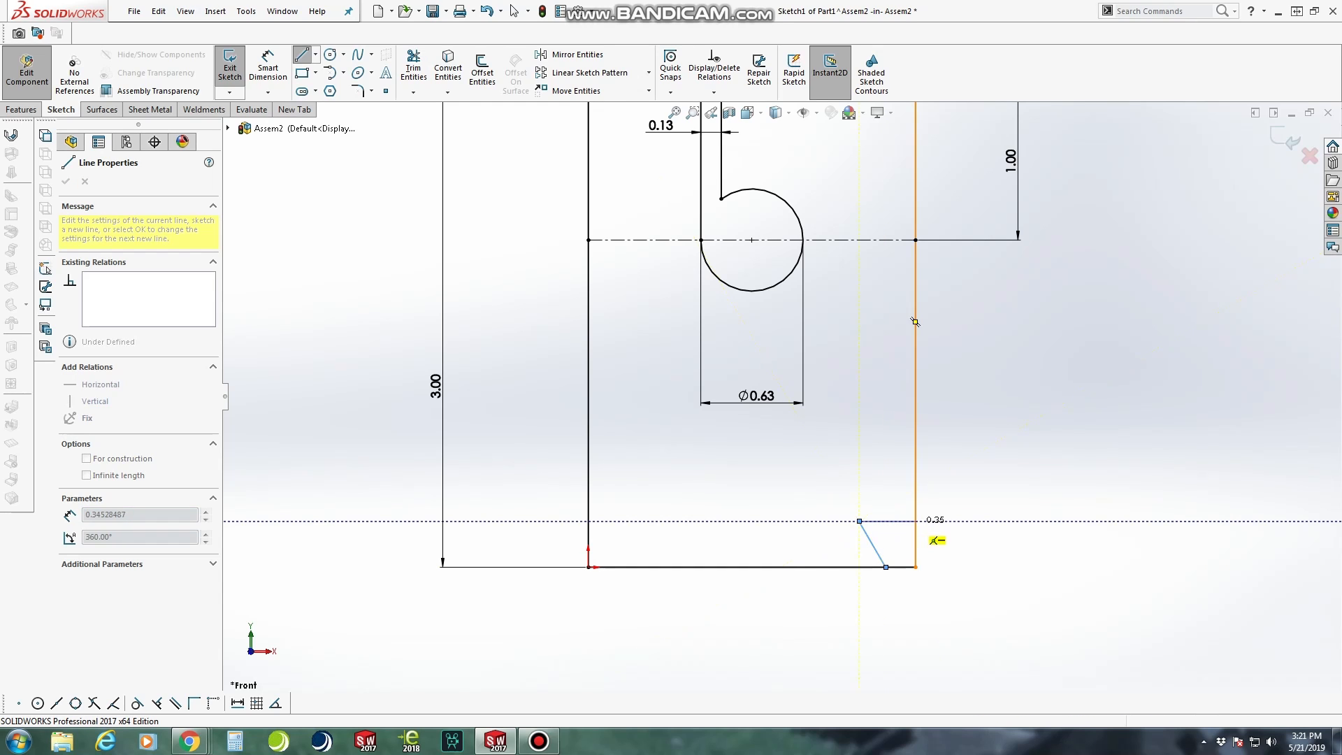
{"action": "left_click", "coordinate": [915, 522]}
{"action": "key", "text": "Escape"}
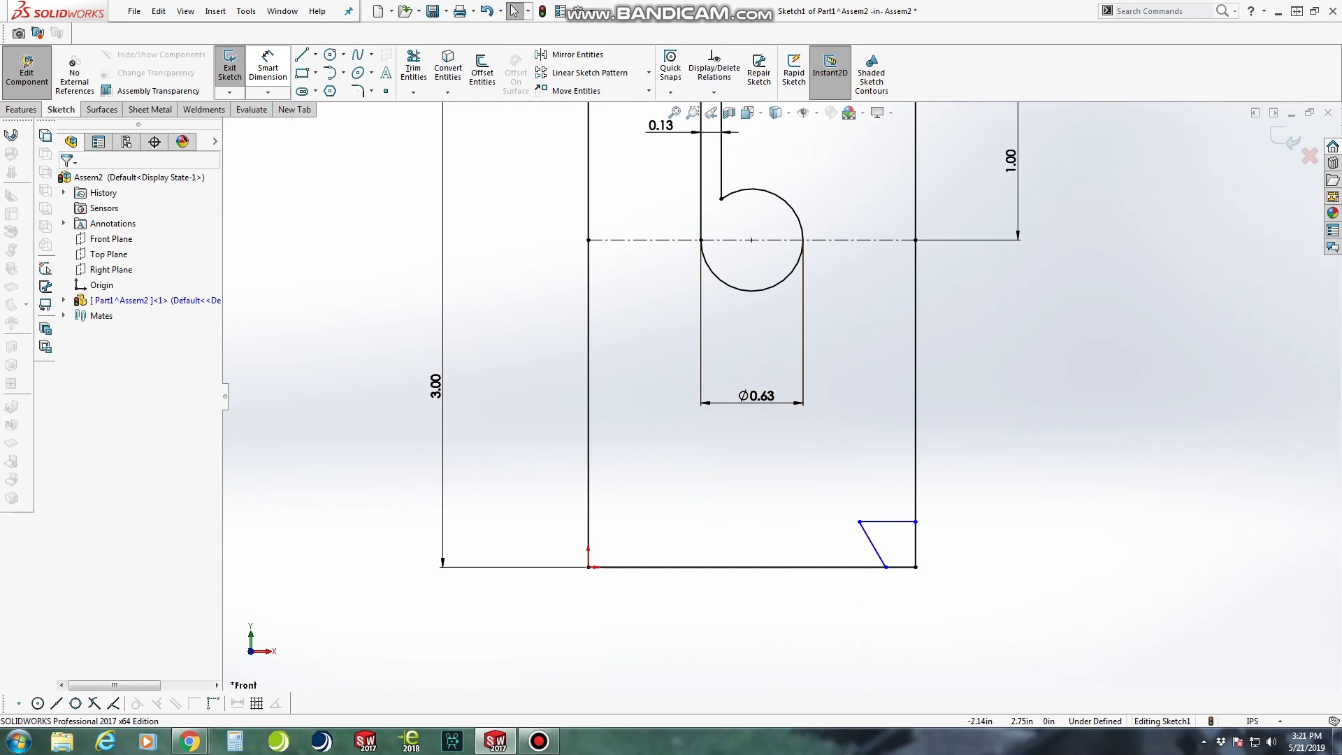
Draw a vertical construction line from the circle's centre to the midpoint of the rectangle's bottom edge
{"action": "right_click_drag", "start_coordinate": [1233, 446], "coordinate": [1161, 447]}
{"action": "left_click", "coordinate": [751, 240]}
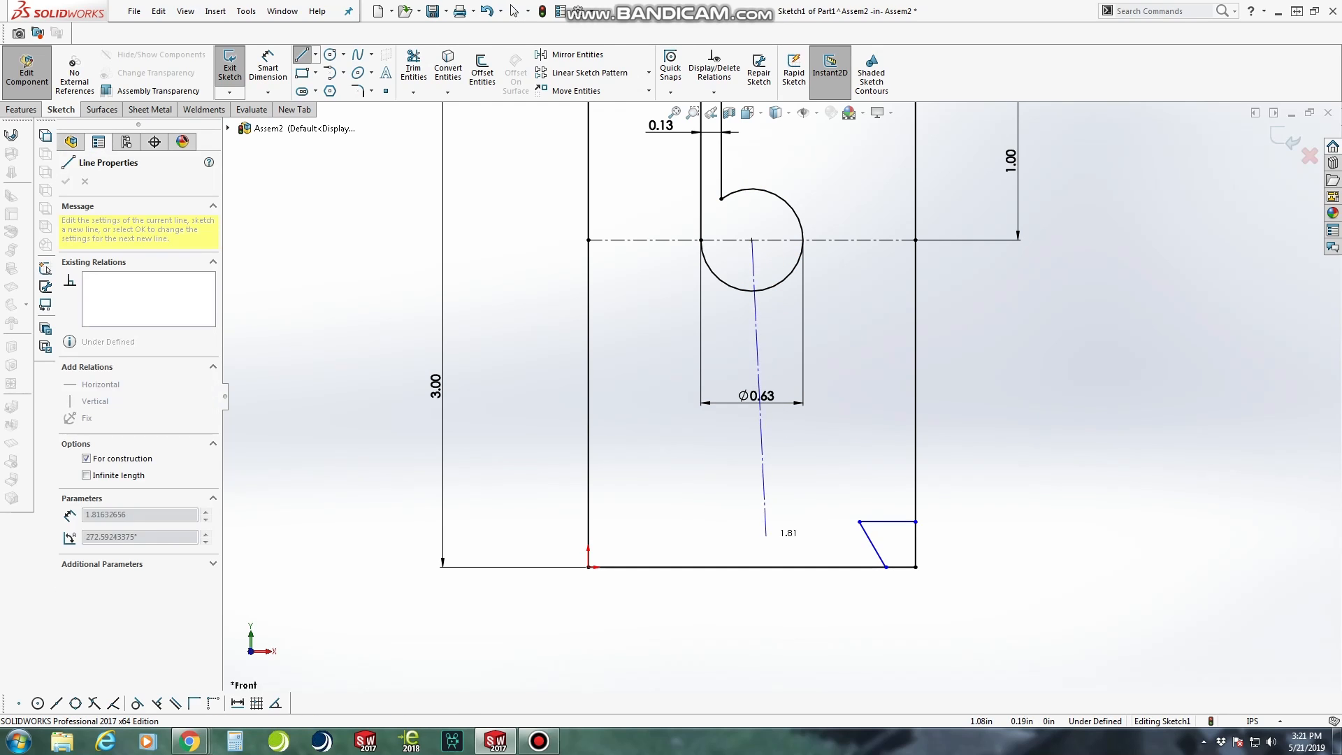
{"action": "left_click", "coordinate": [751, 567]}
{"action": "key", "text": "Escape"}
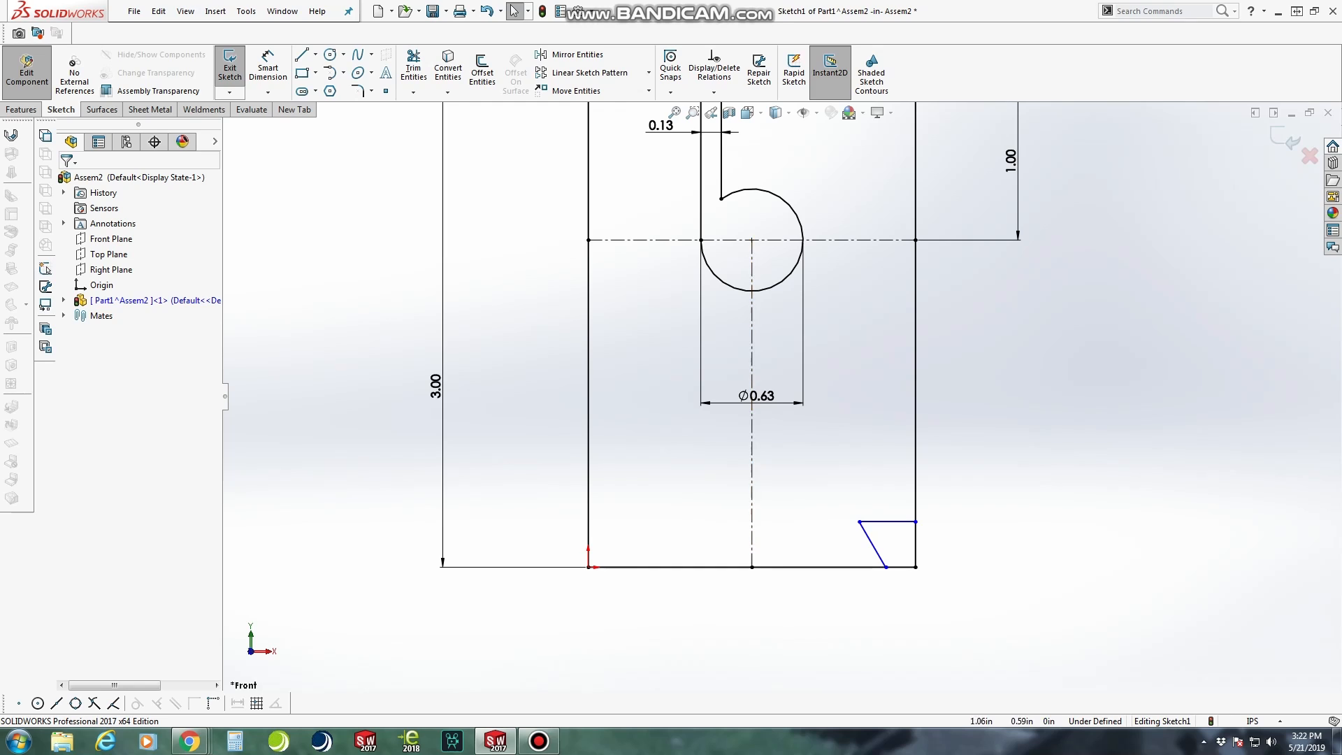
Dimension the angle between the notch's horizontal and slanted lines as 60 degrees
{"action": "left_click", "coordinate": [268, 68]}
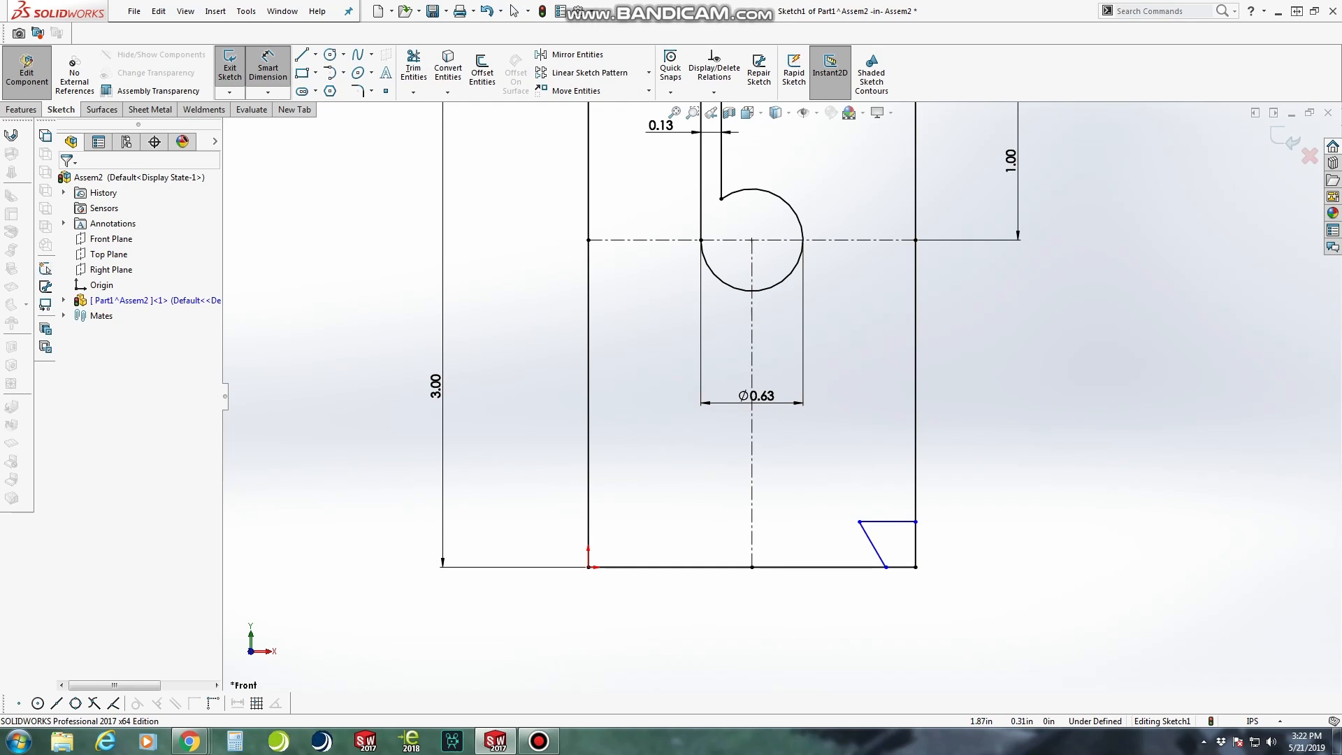
{"action": "left_click", "coordinate": [896, 522]}
{"action": "left_click", "coordinate": [873, 543]}
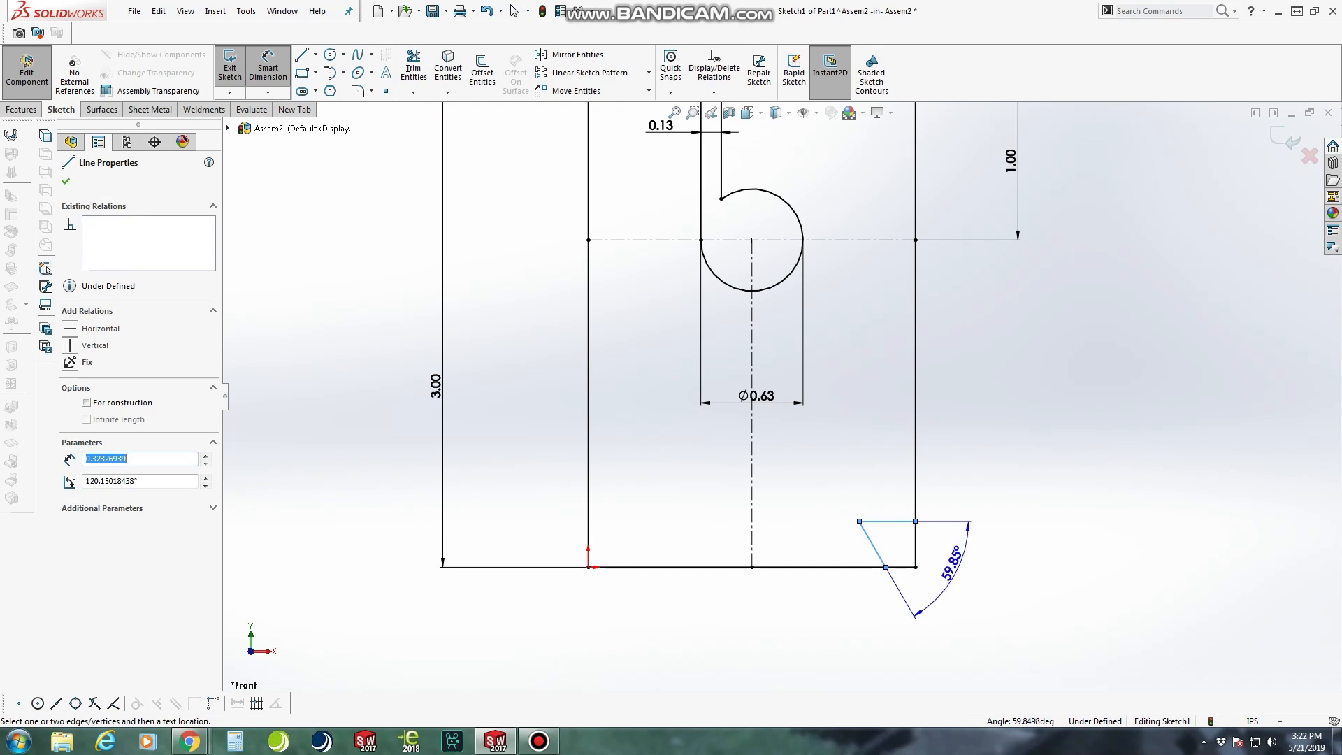
{"action": "left_click", "coordinate": [920, 618]}
{"action": "type", "text": "60"}
{"action": "key", "text": "Return"}
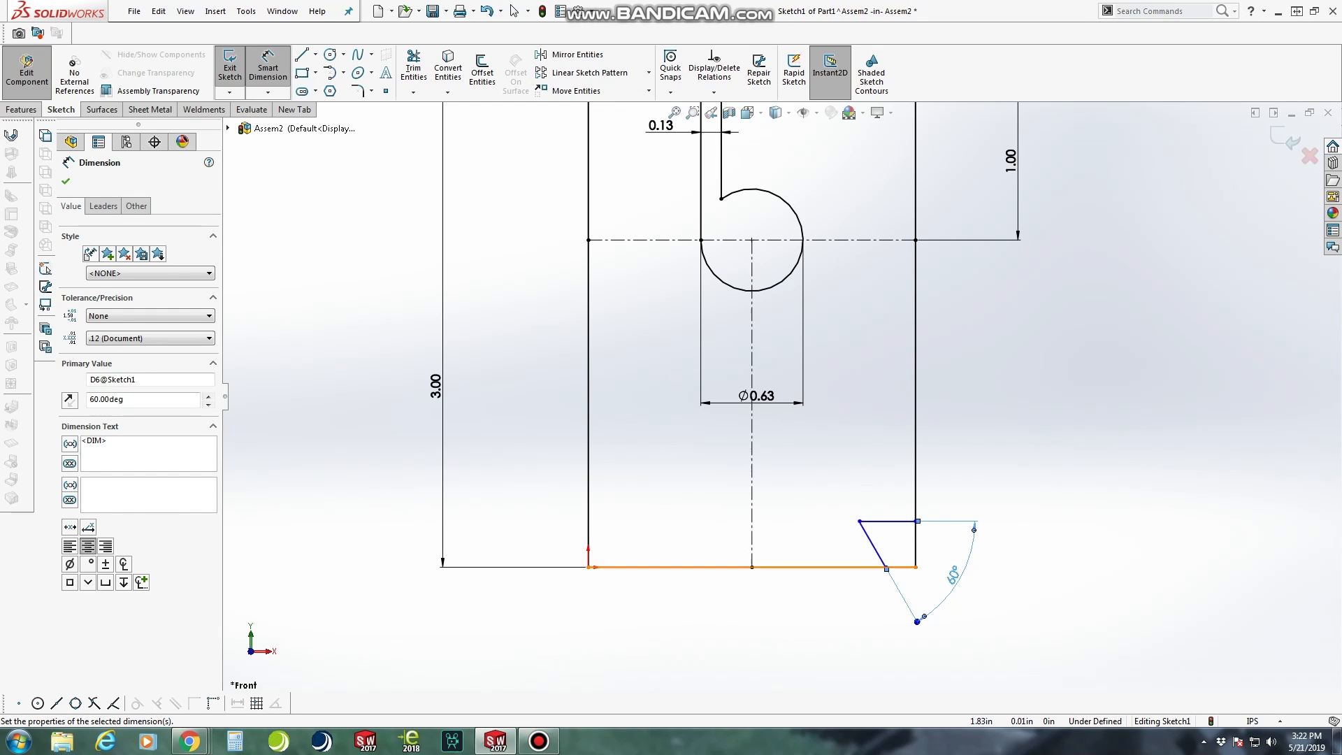
Dimension the height from the rectangle's bottom edge to the notch's horizontal line as 0.375 in
{"action": "left_click", "coordinate": [902, 567]}
{"action": "left_click", "coordinate": [883, 521]}
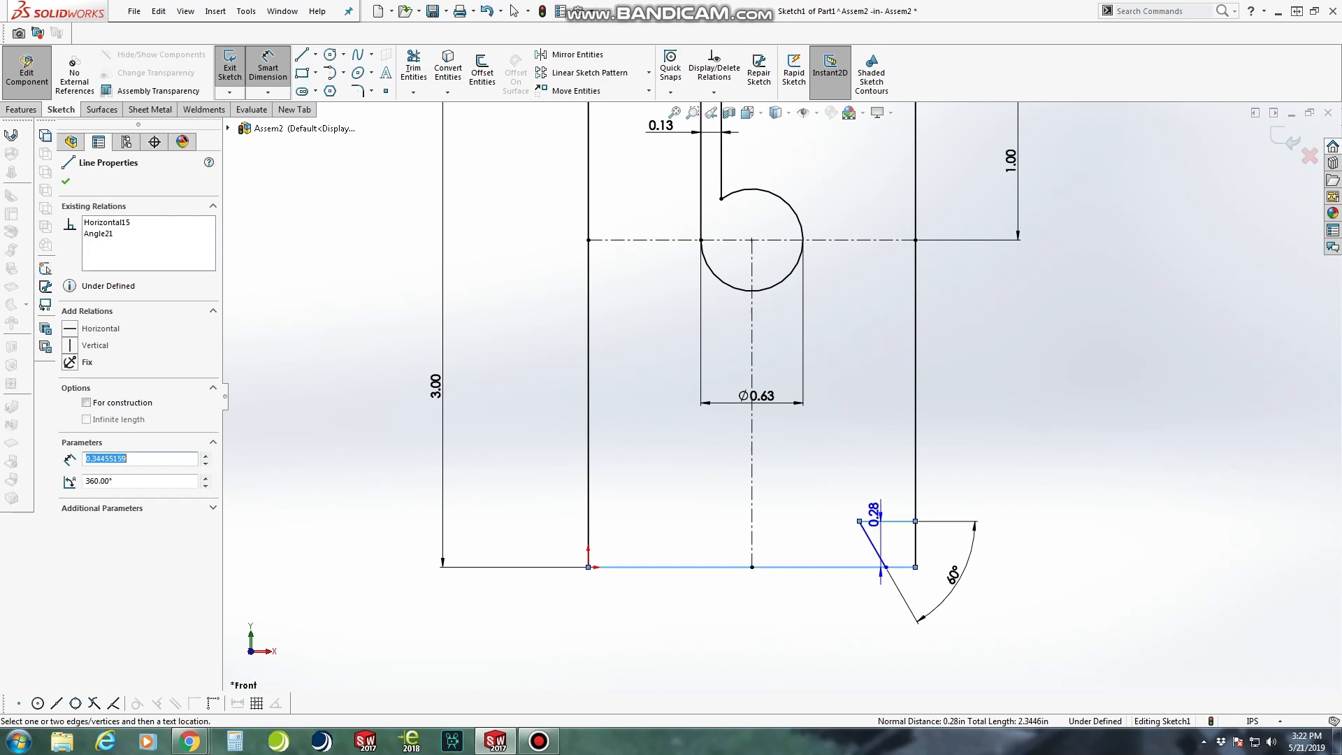
{"action": "left_click", "coordinate": [995, 577]}
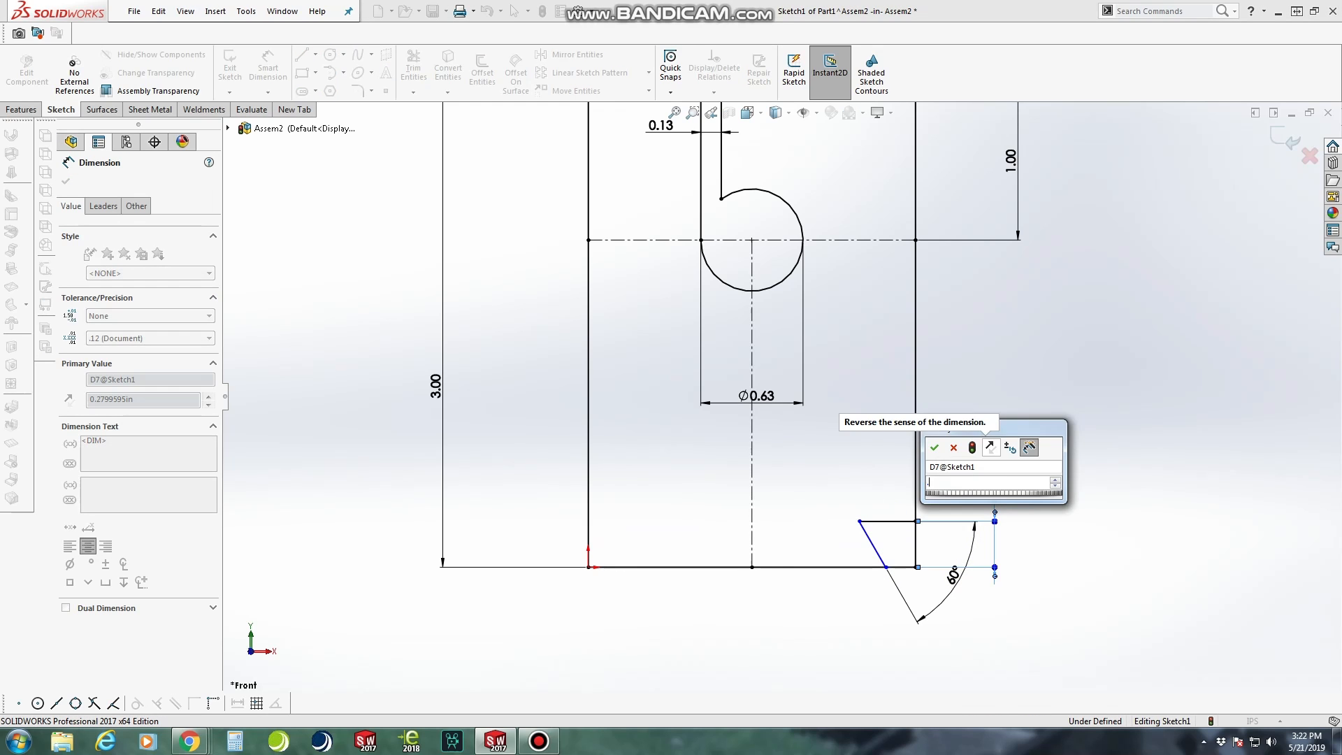
{"action": "type", "text": ".375"}
{"action": "key", "text": "Return"}
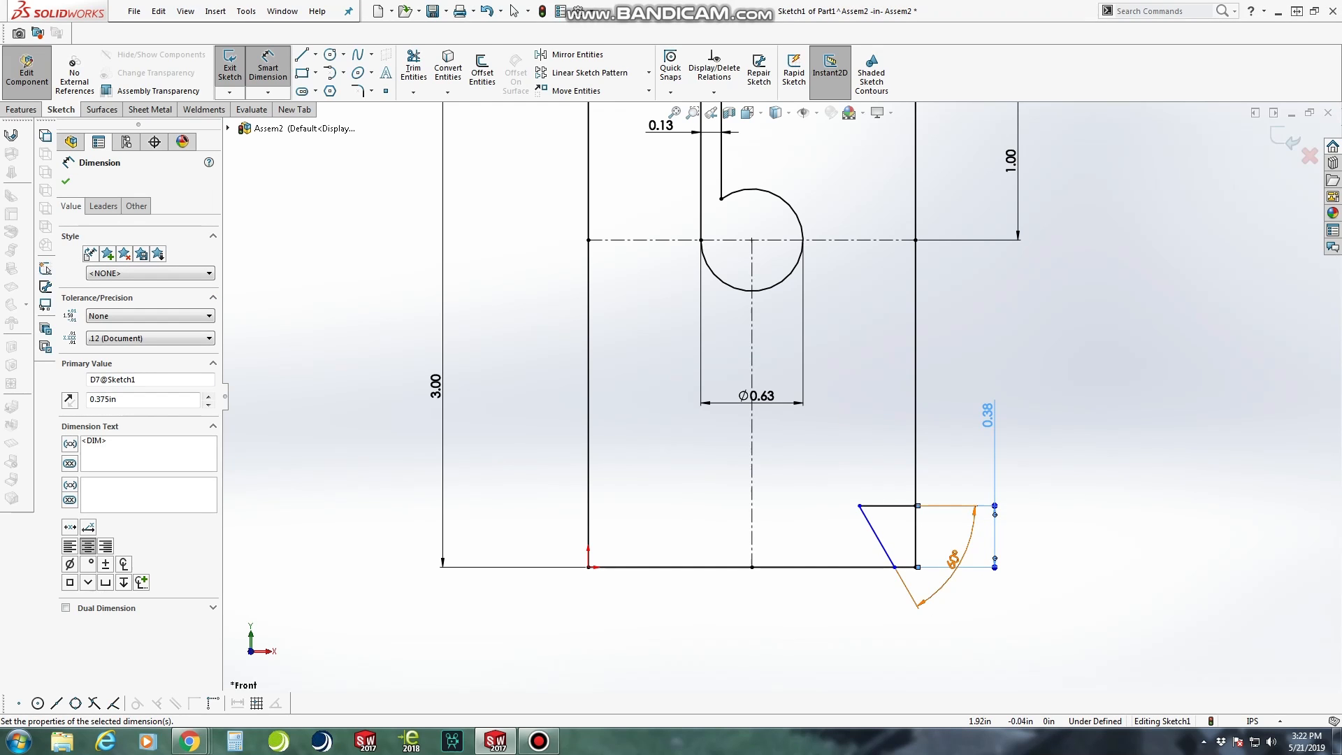
Dimension the distance from the bottom edge's midpoint to the slanted line's lower end as 1.7/2 in
{"action": "left_click", "coordinate": [751, 567]}
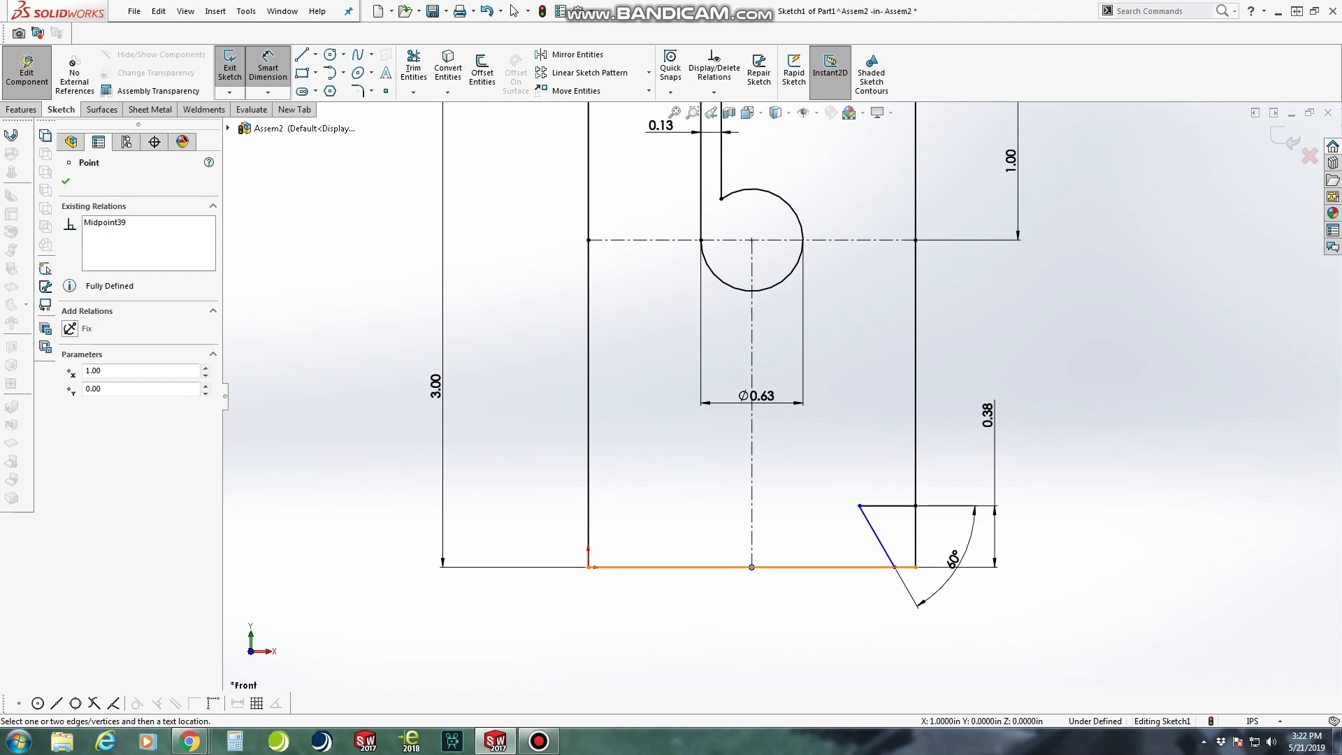
{"action": "left_click", "coordinate": [894, 566]}
{"action": "left_click", "coordinate": [821, 616]}
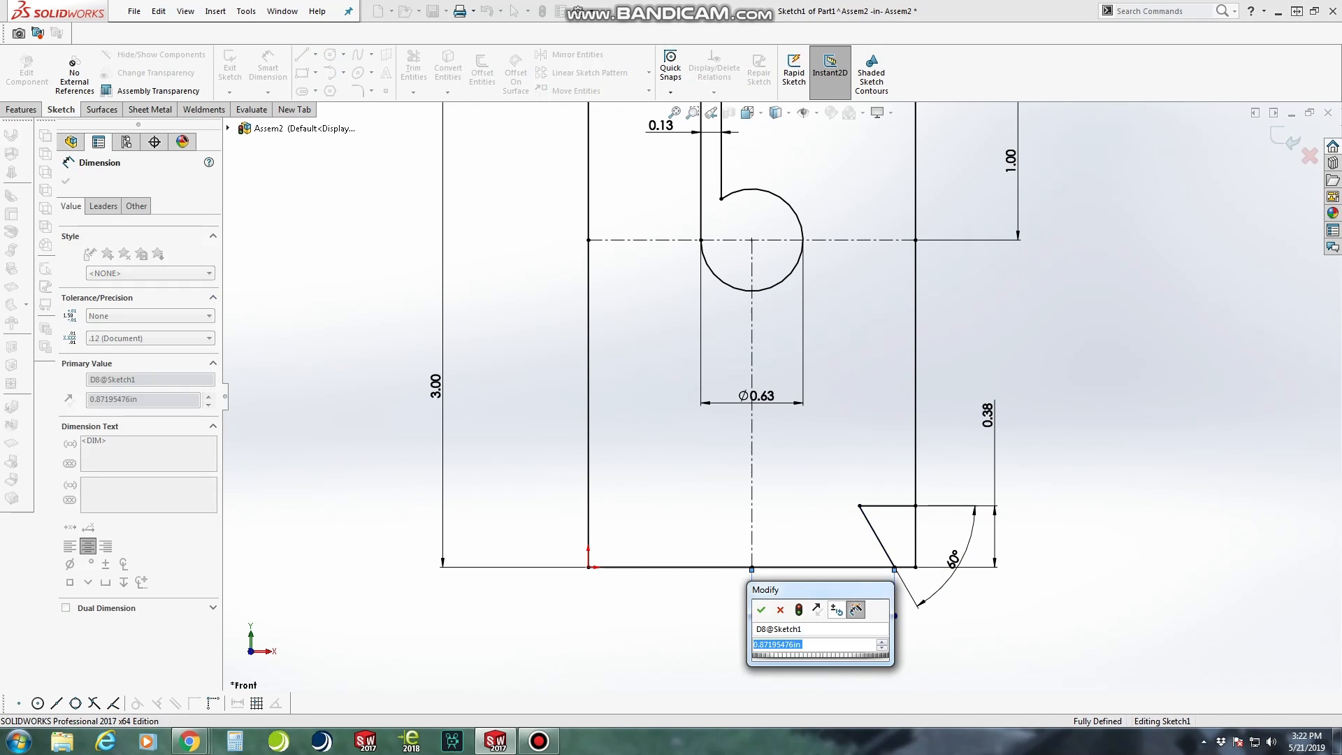
{"action": "type", "text": "1.7"}
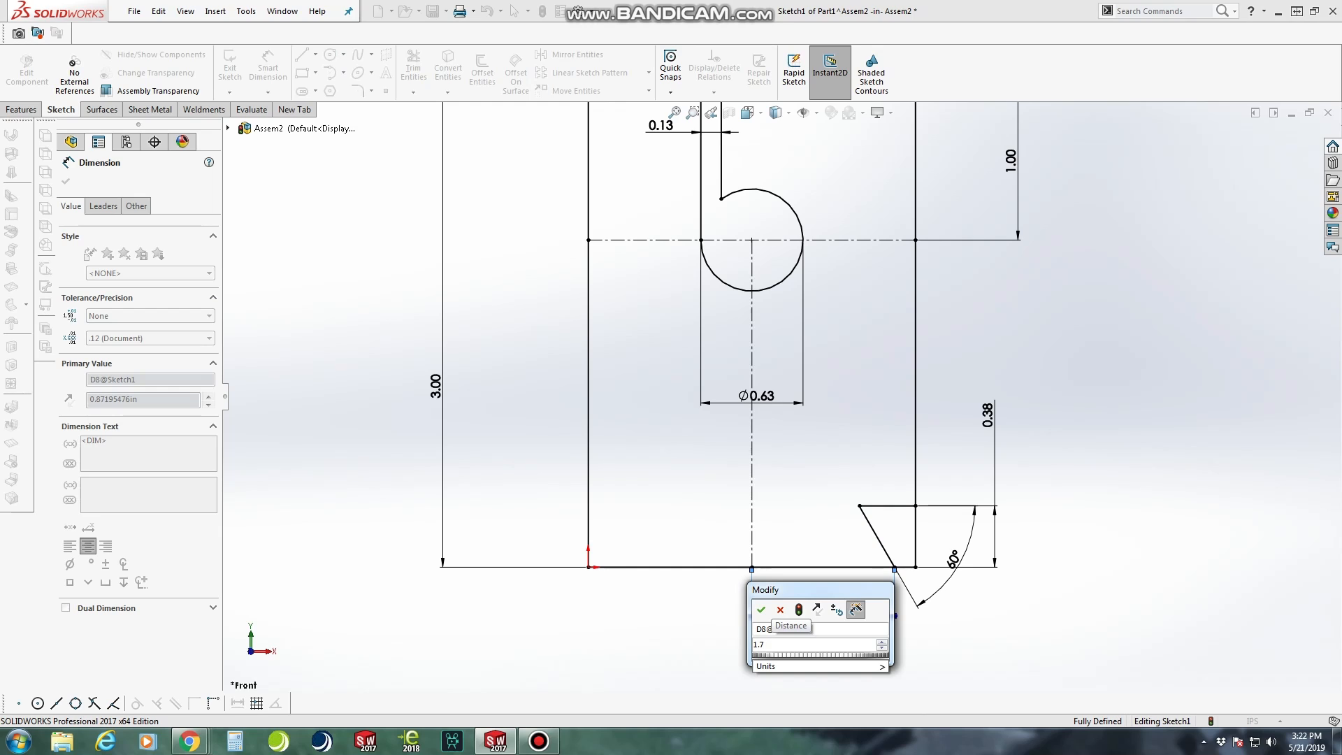
{"action": "type", "text": "/2"}
{"action": "key", "text": "Return"}
{"action": "key", "text": "Escape"}
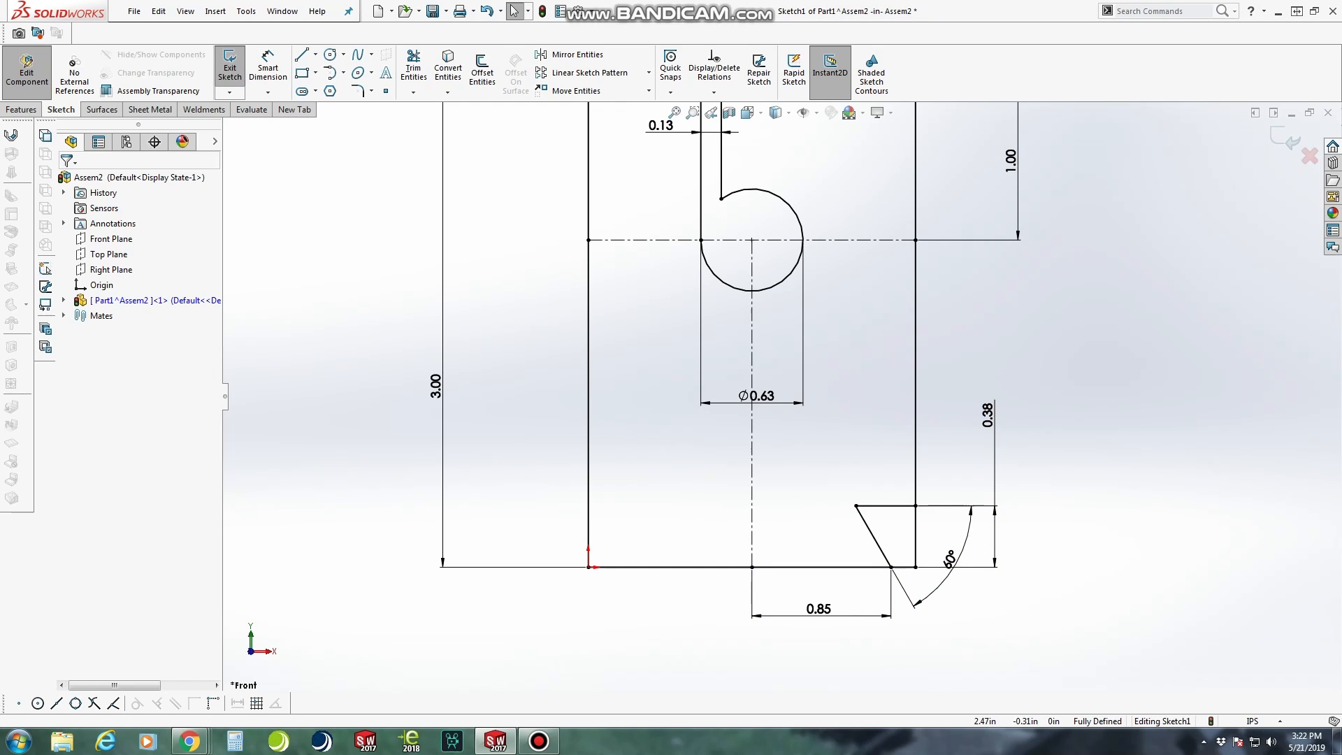
Trim away the rectangle's lower-right corner outside the notch, and delete the conflicting midpoint relation on the bottom edge
{"action": "left_click", "coordinate": [413, 68]}
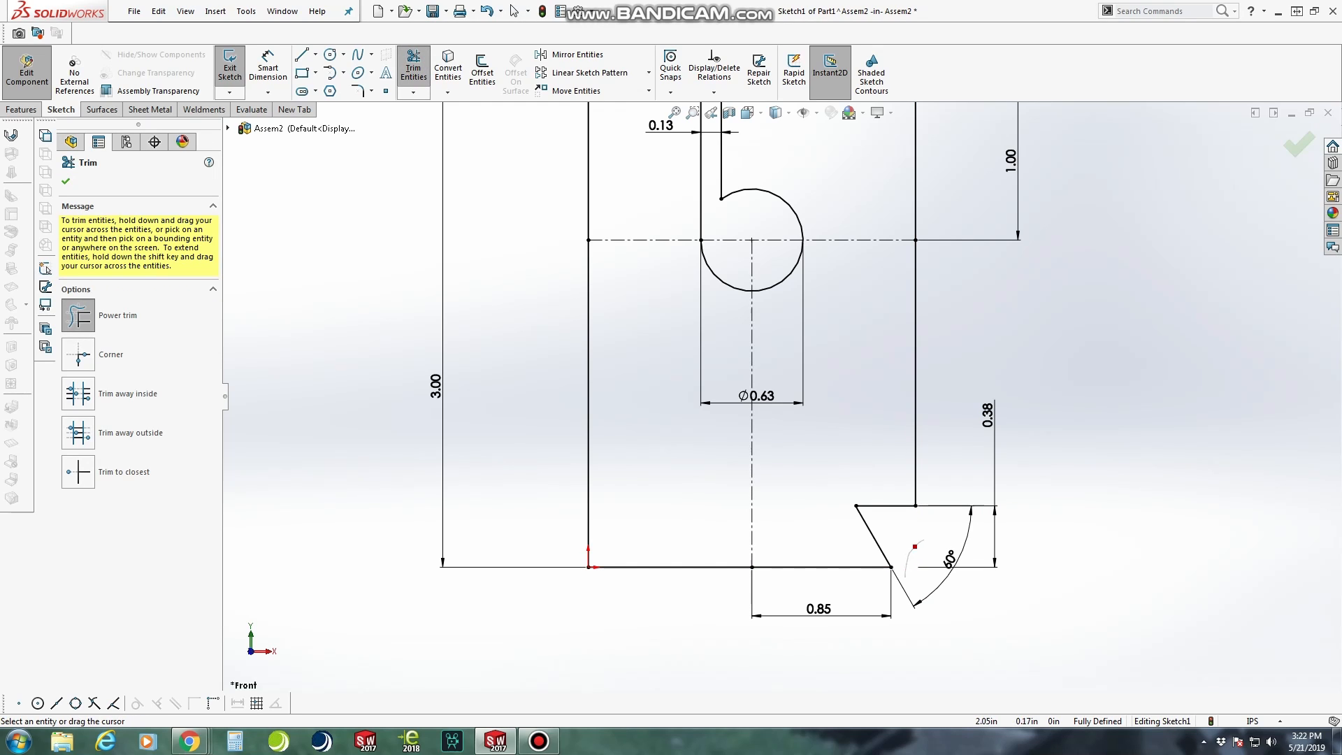
{"action": "left_click_drag", "start_coordinate": [924, 539], "coordinate": [930, 548]}
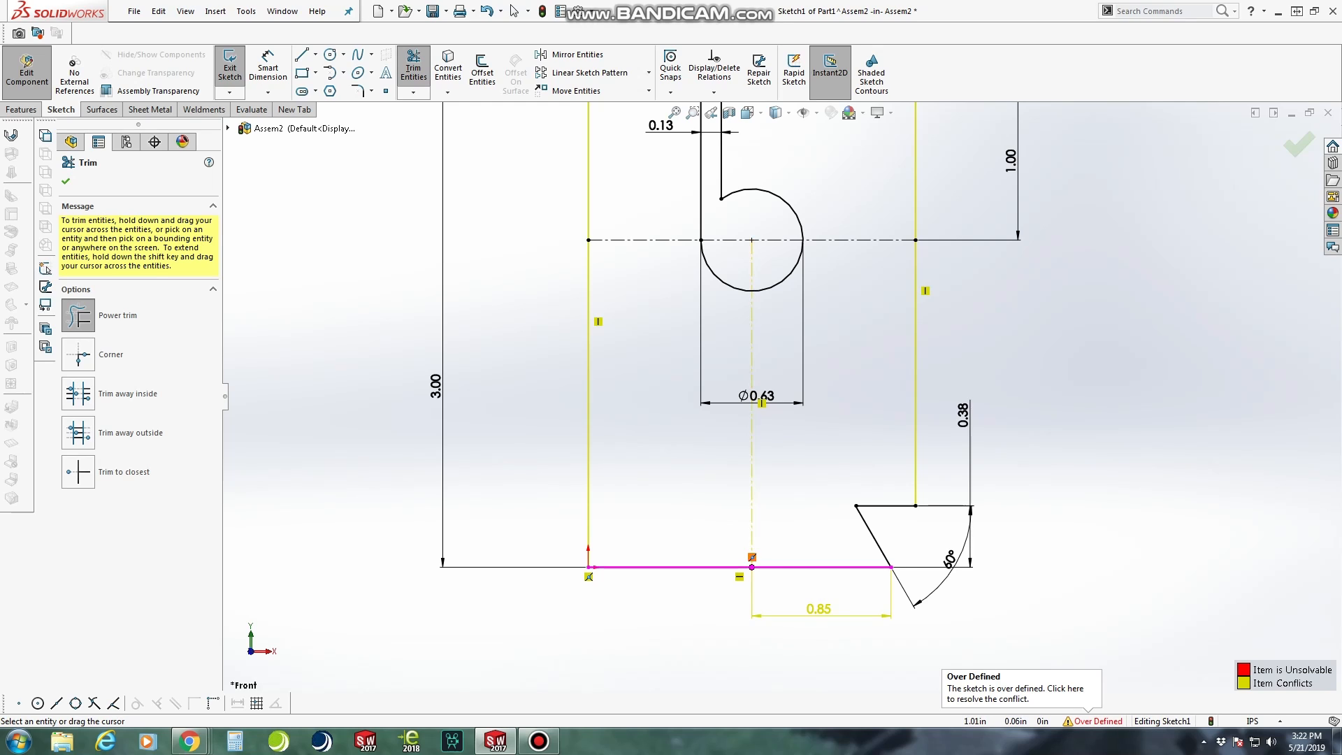
{"action": "right_click", "coordinate": [752, 559]}
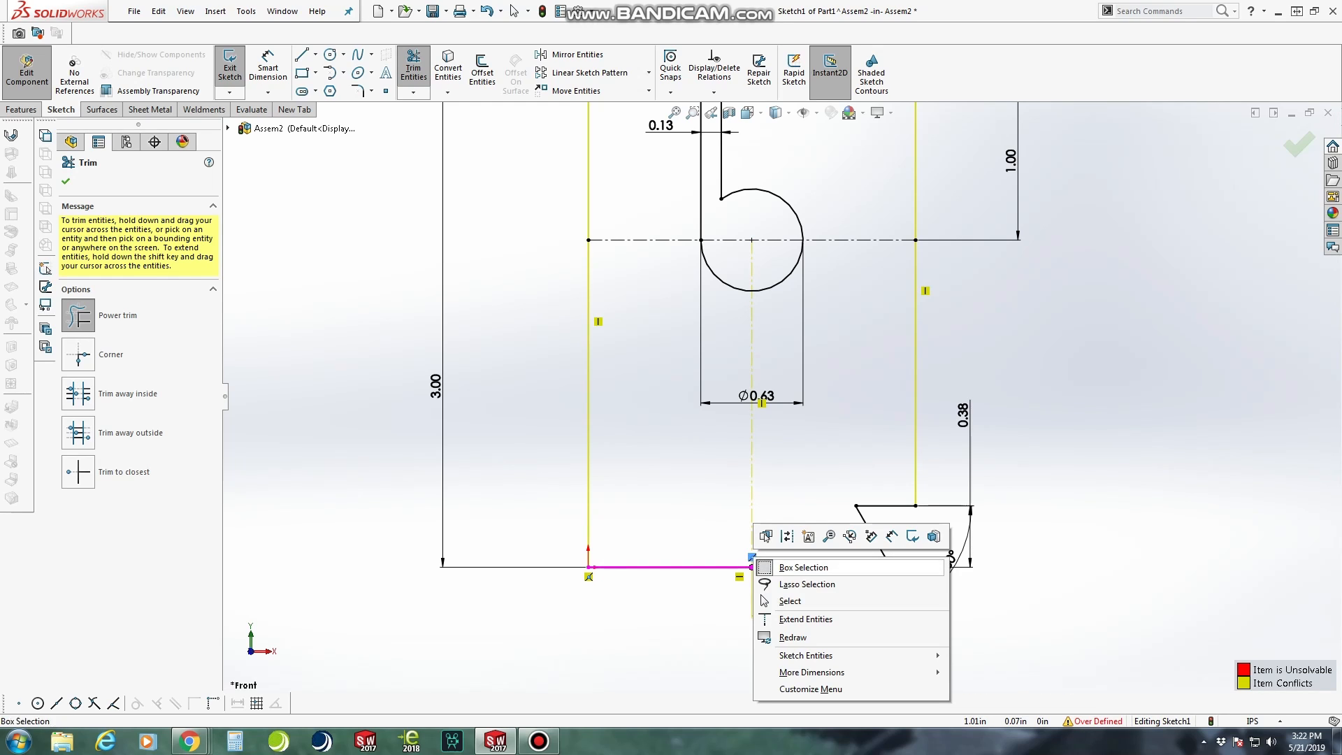
{"action": "left_click", "coordinate": [790, 601]}
{"action": "right_click", "coordinate": [751, 565]}
{"action": "left_click", "coordinate": [788, 708]}
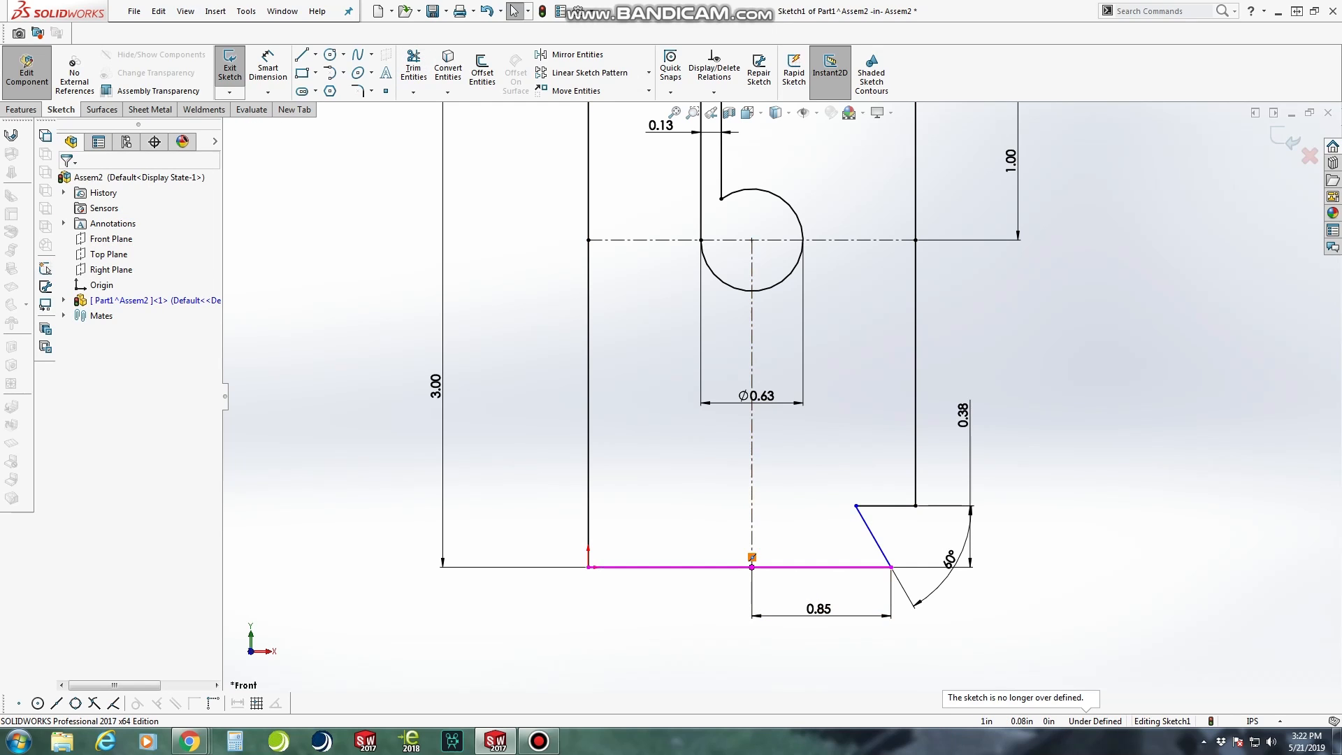
Make the vertical centerline's lower endpoint coincident with the profile's bottom edge
{"action": "right_click", "coordinate": [752, 558]}
{"action": "left_click", "coordinate": [789, 708]}
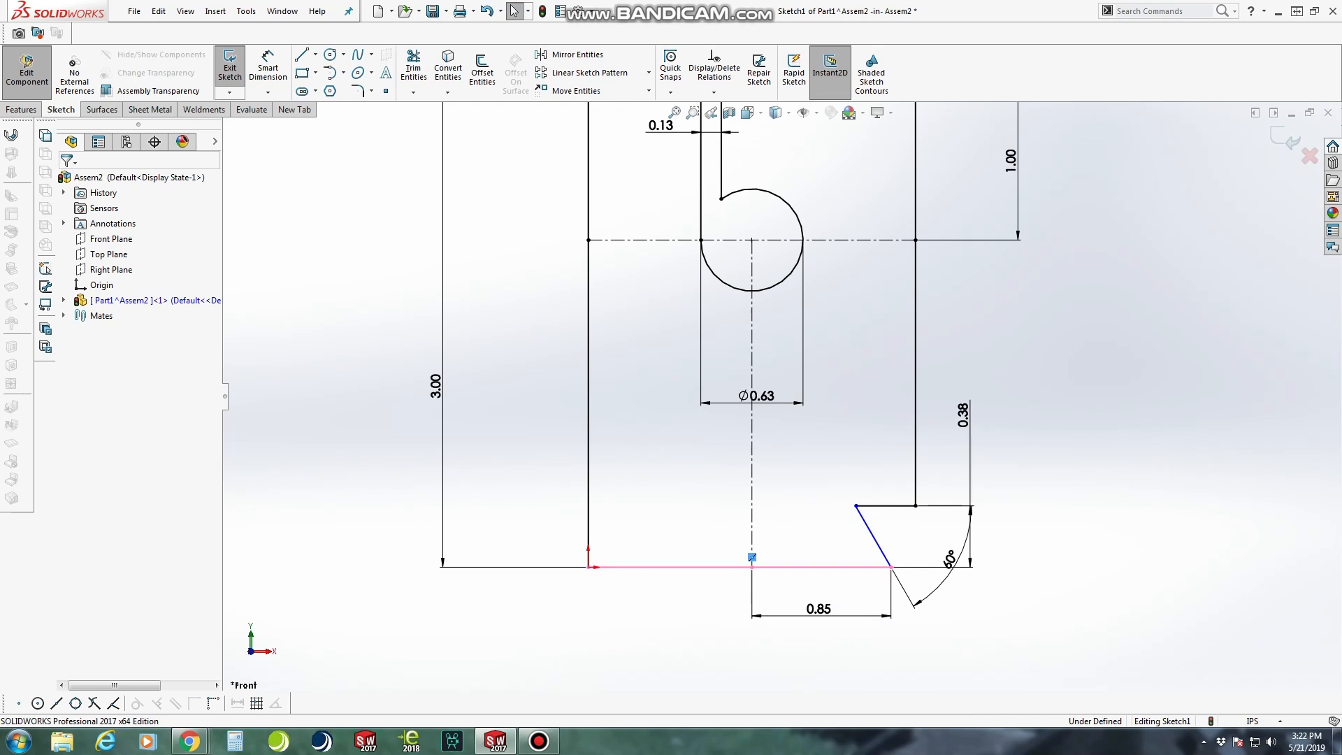
{"action": "left_click", "coordinate": [752, 567]}
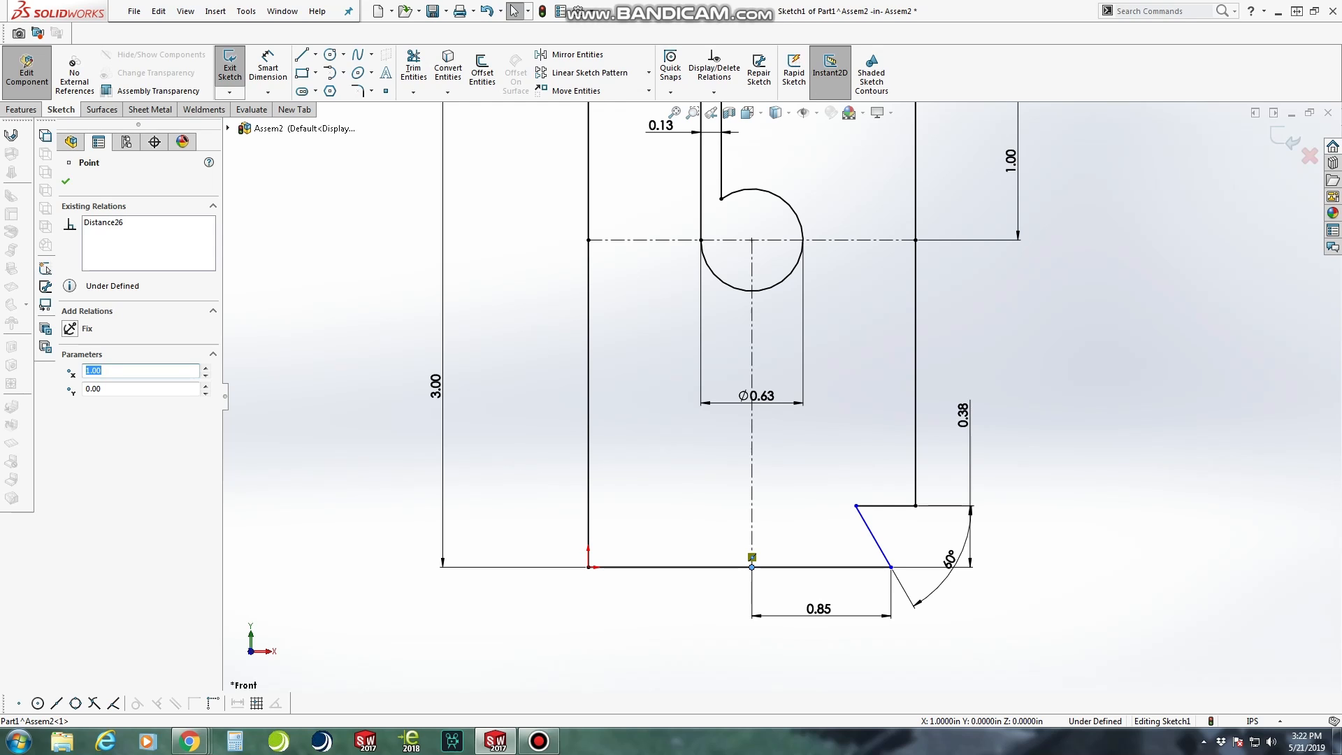
{"action": "left_click", "coordinate": [794, 567]}
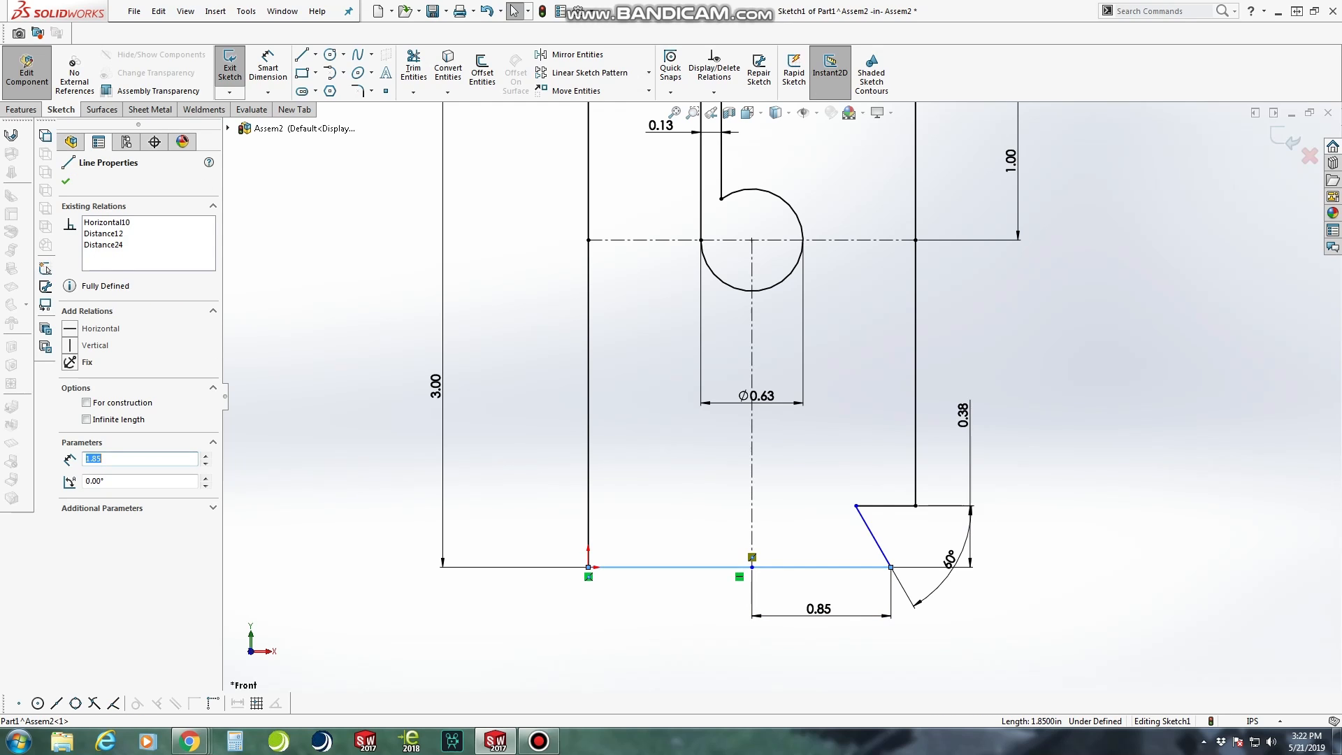
{"action": "key", "text": "Escape"}
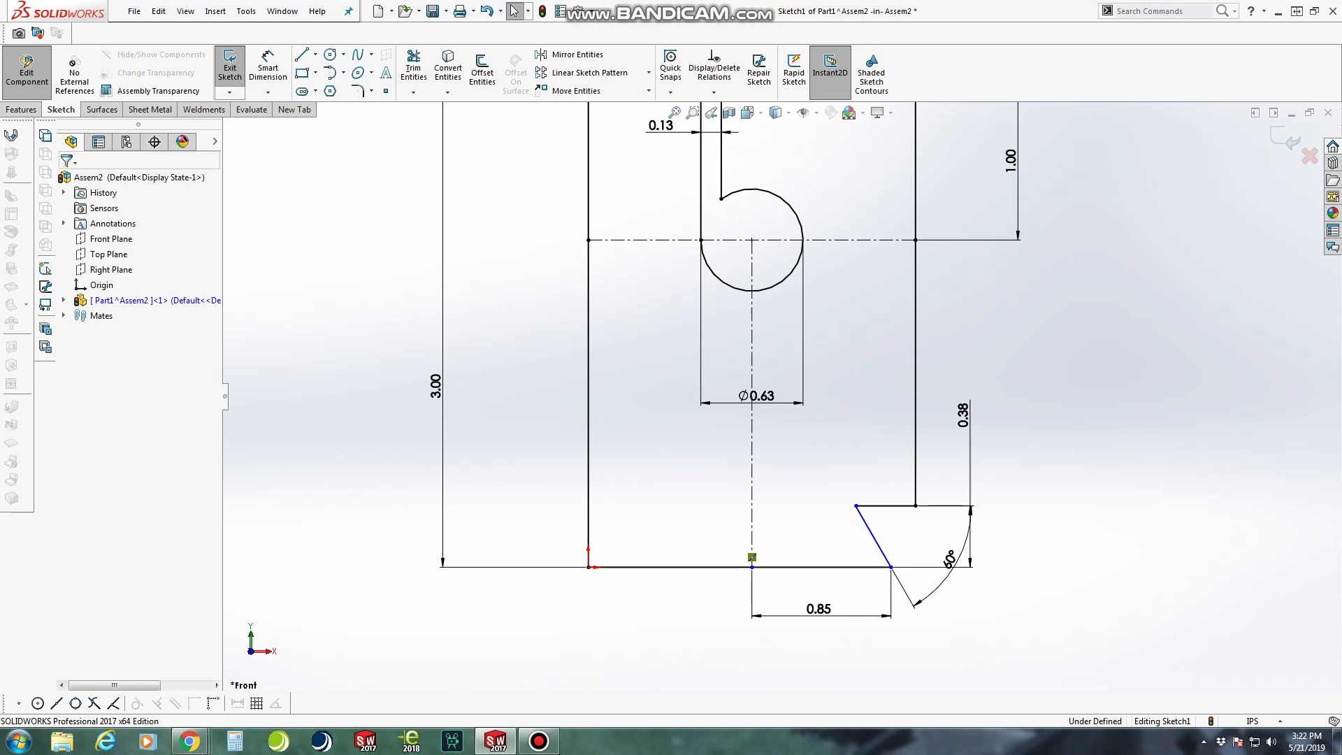
{"action": "left_click", "coordinate": [769, 567]}
{"action": "left_click", "coordinate": [752, 567], "text": "ctrl"}
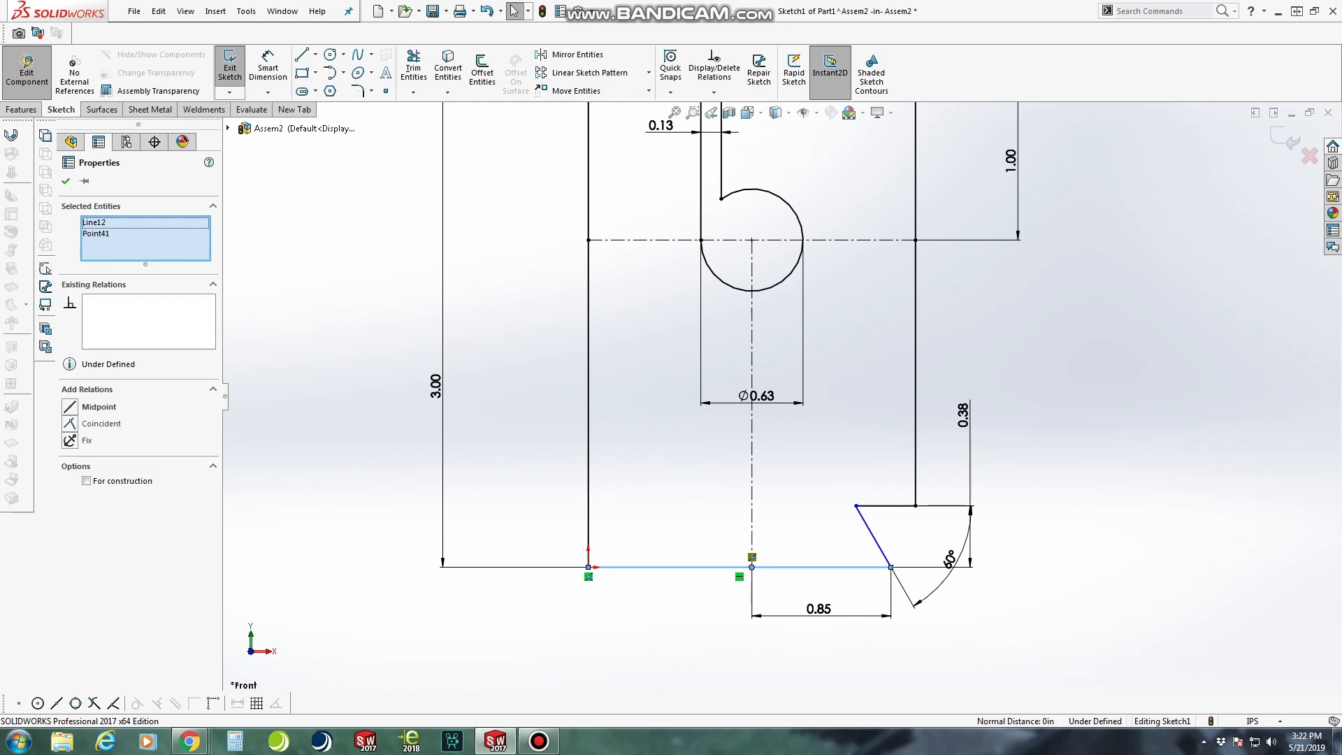
{"action": "left_click", "coordinate": [91, 424]}
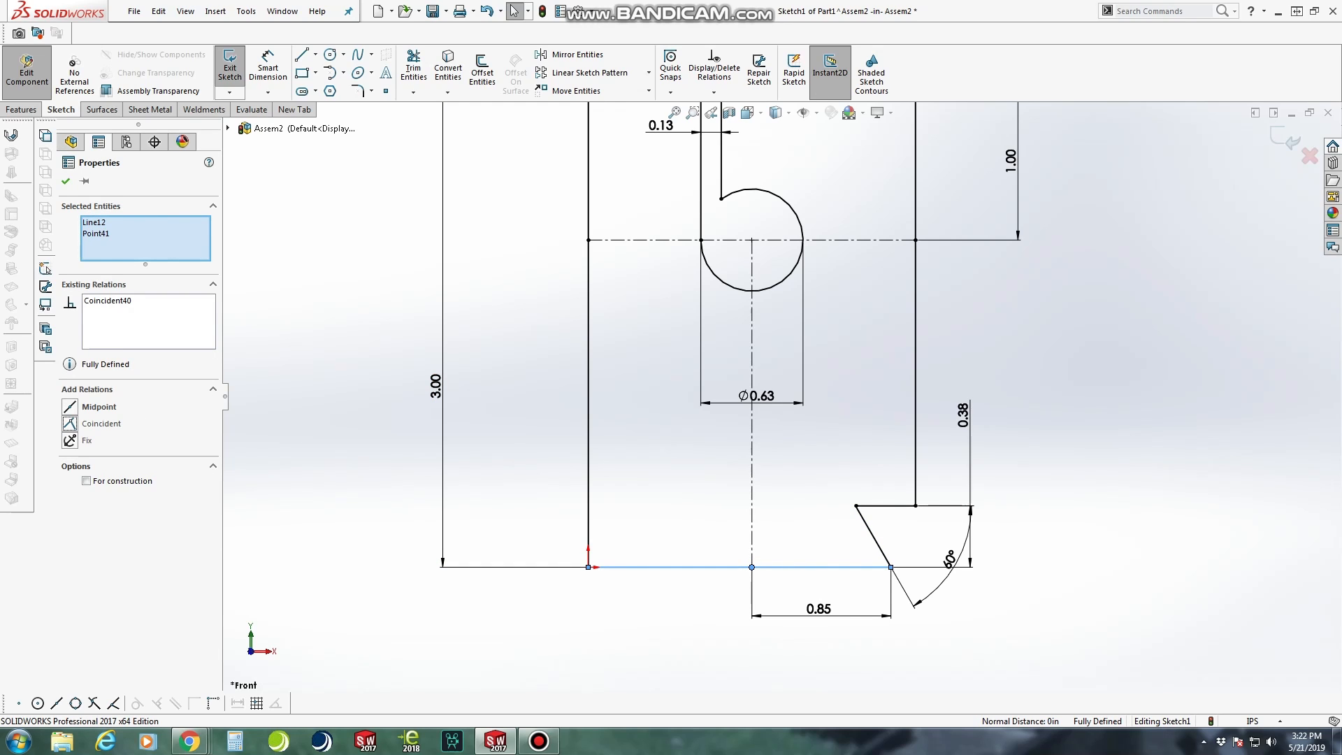
{"action": "key", "text": "Escape"}
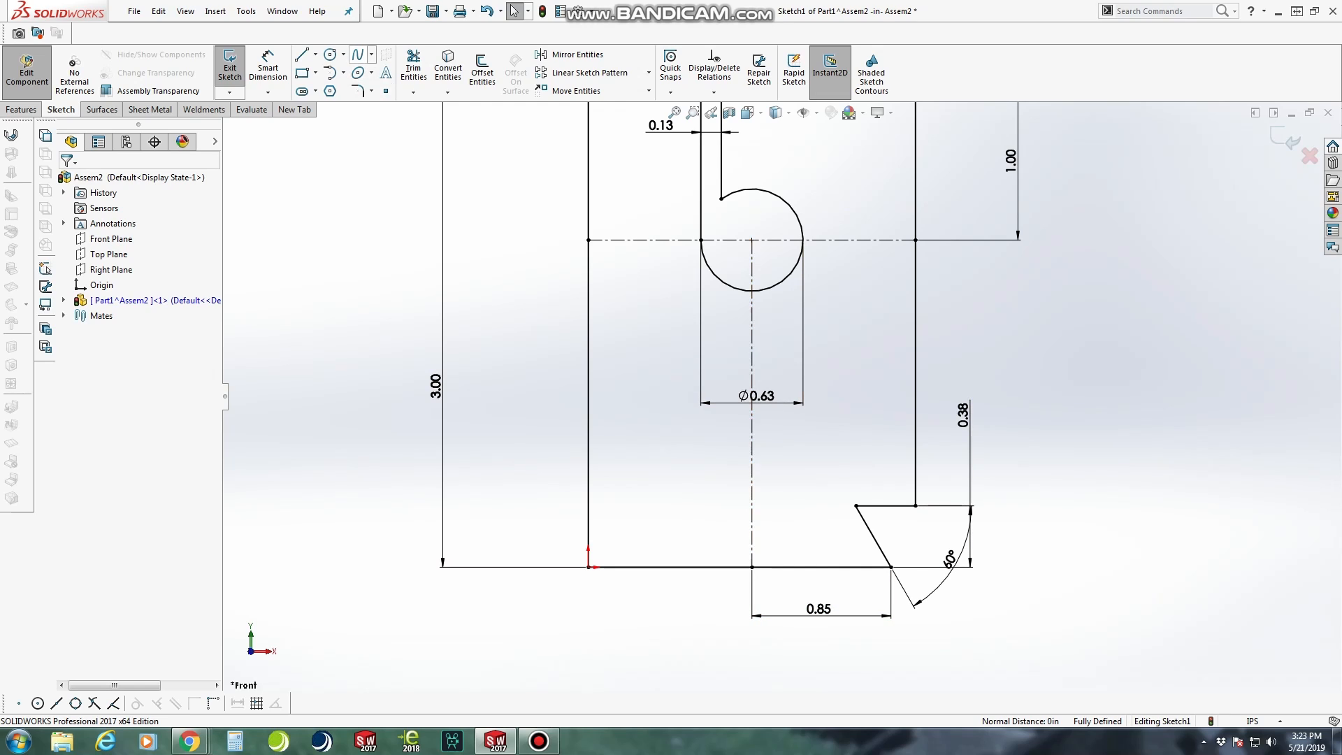
Mirror the notch's horizontal and slanted lines about the vertical centerline
{"action": "left_click", "coordinate": [574, 55]}
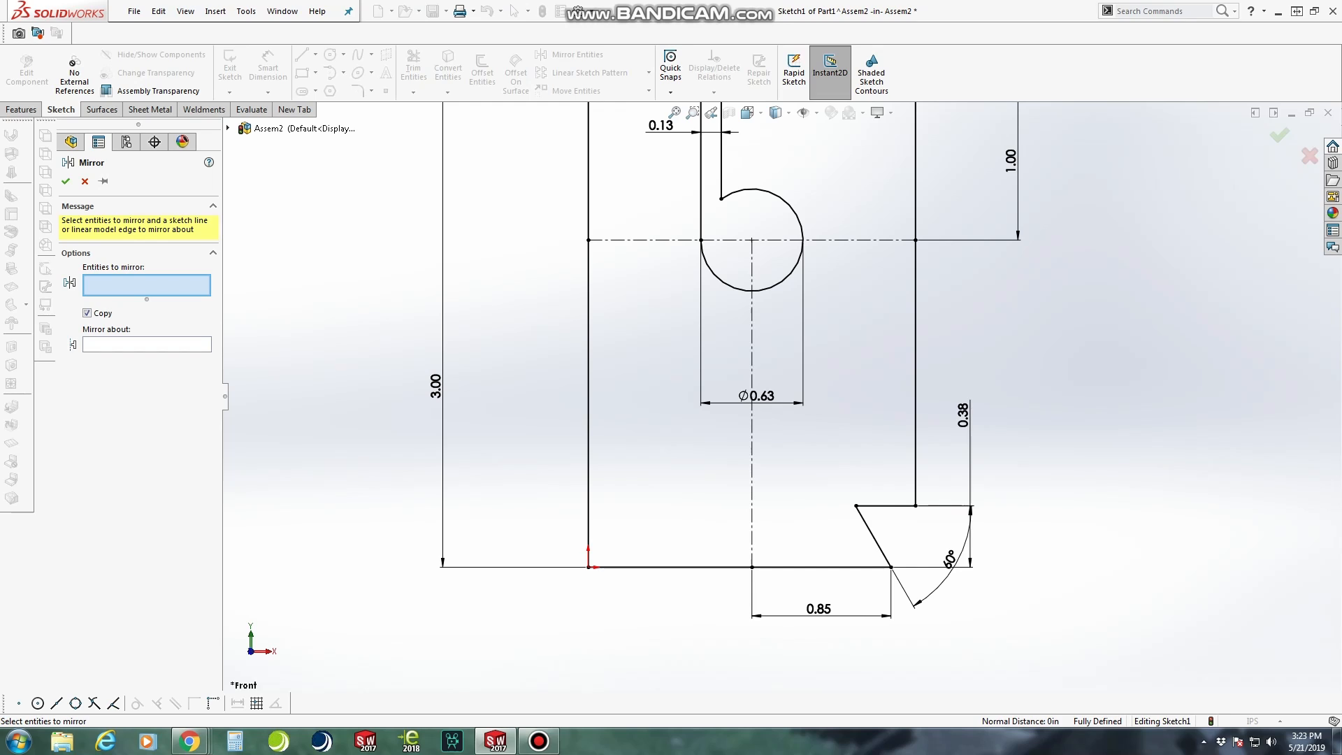
{"action": "left_click", "coordinate": [874, 537]}
{"action": "left_click", "coordinate": [886, 505]}
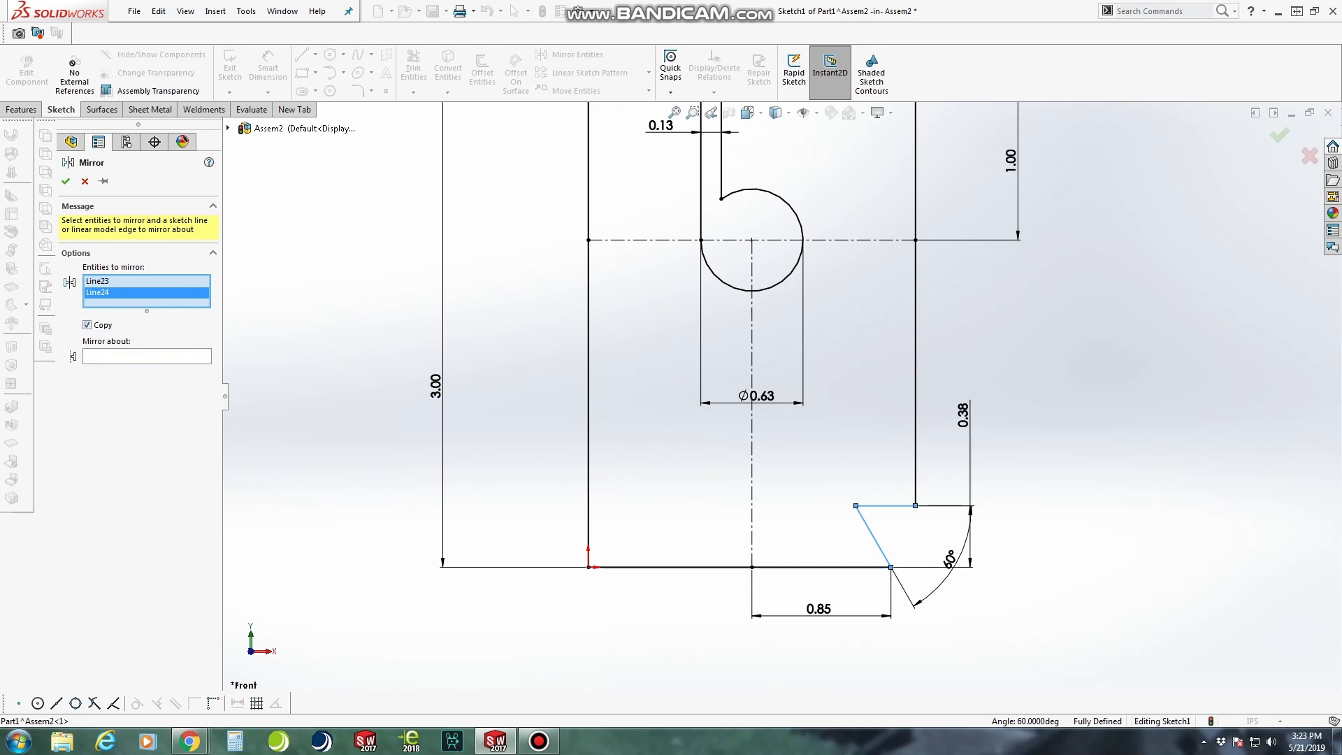
{"action": "left_click", "coordinate": [147, 356]}
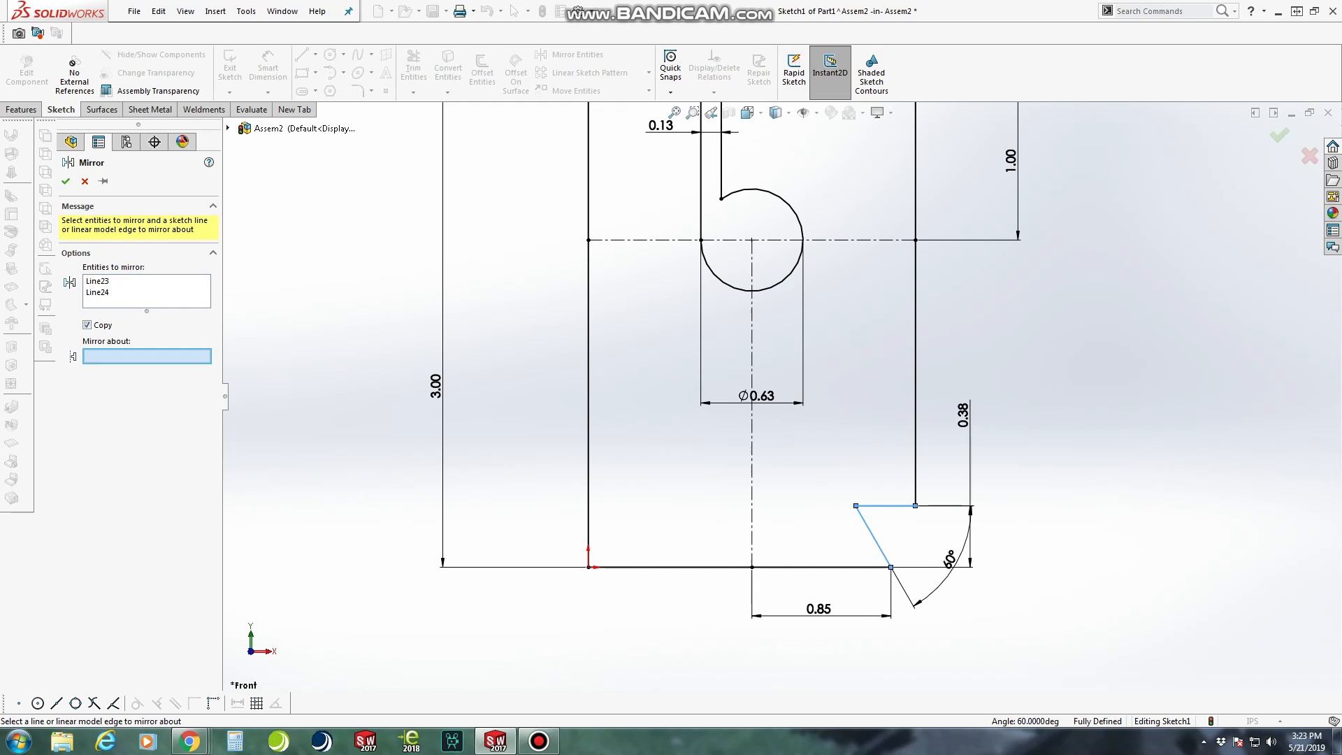
{"action": "left_click", "coordinate": [752, 461]}
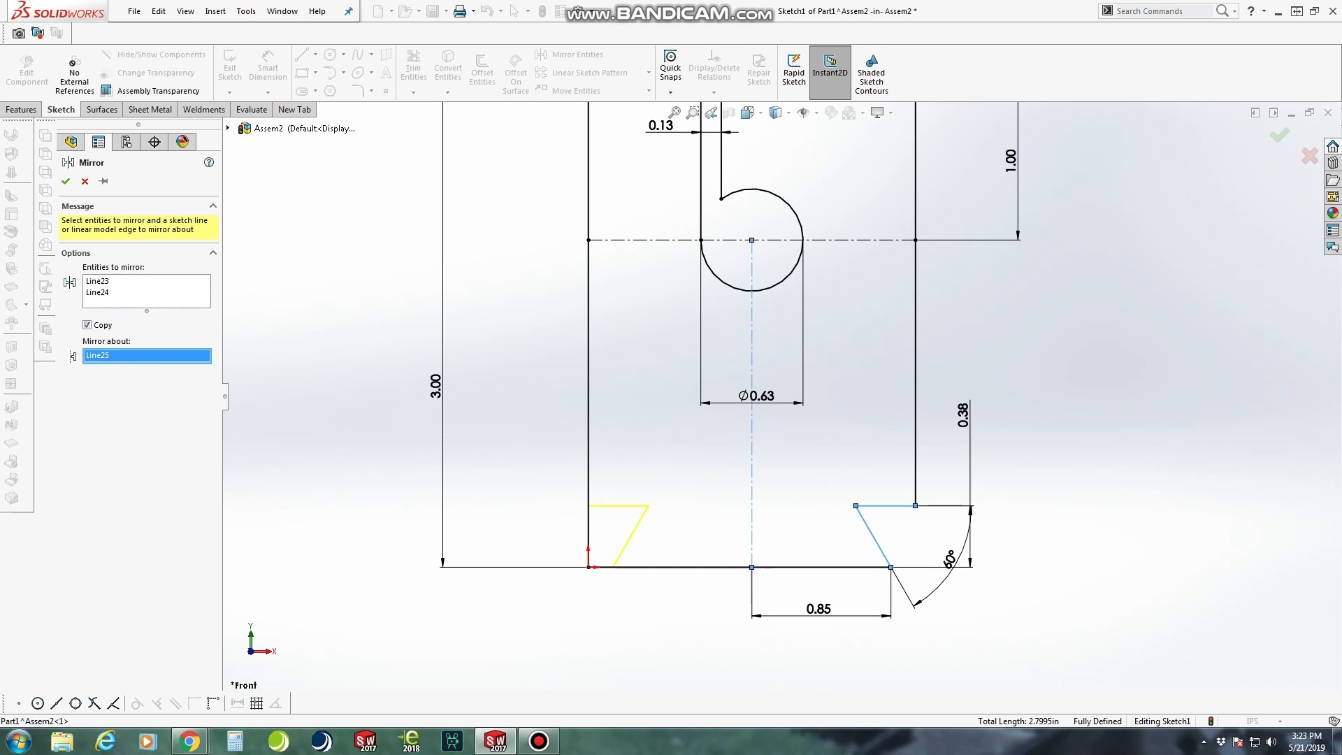
{"action": "left_click", "coordinate": [66, 181]}
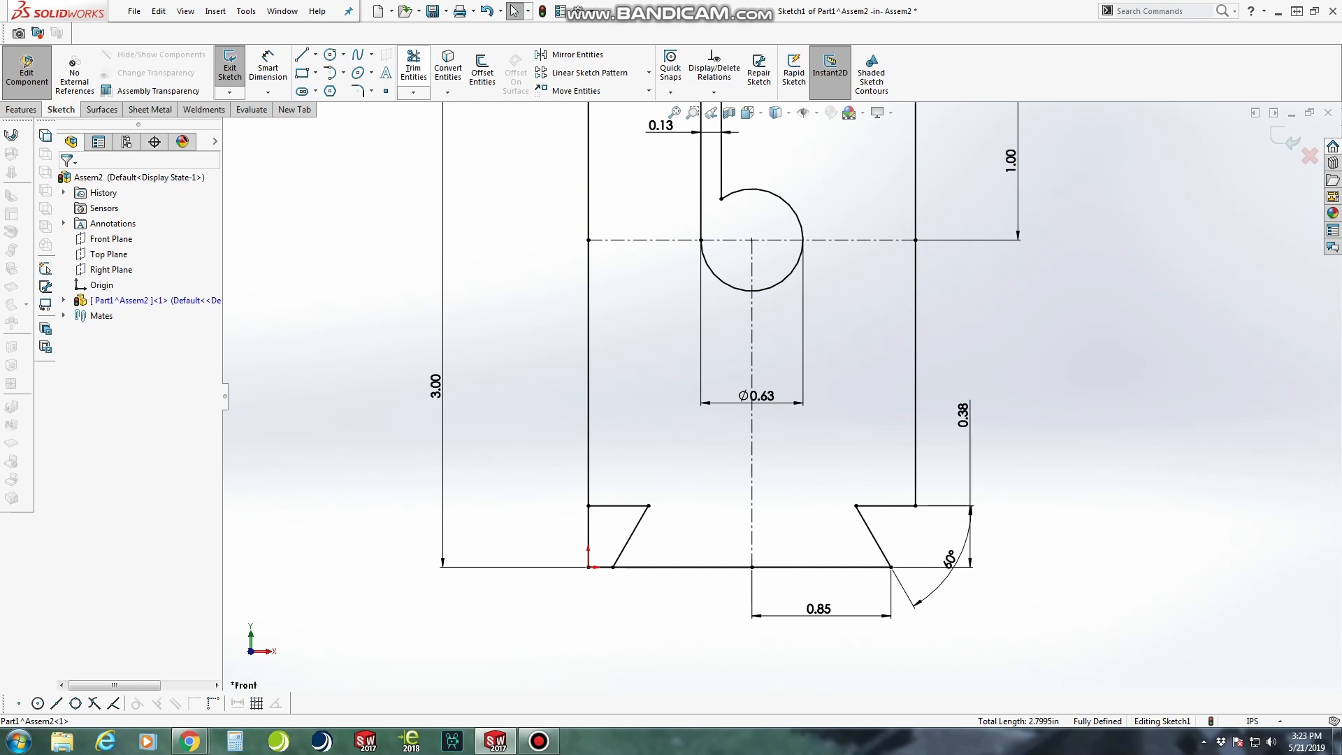
Trim away the profile's lower-left corner outside the mirrored notch
{"action": "left_click", "coordinate": [413, 67]}
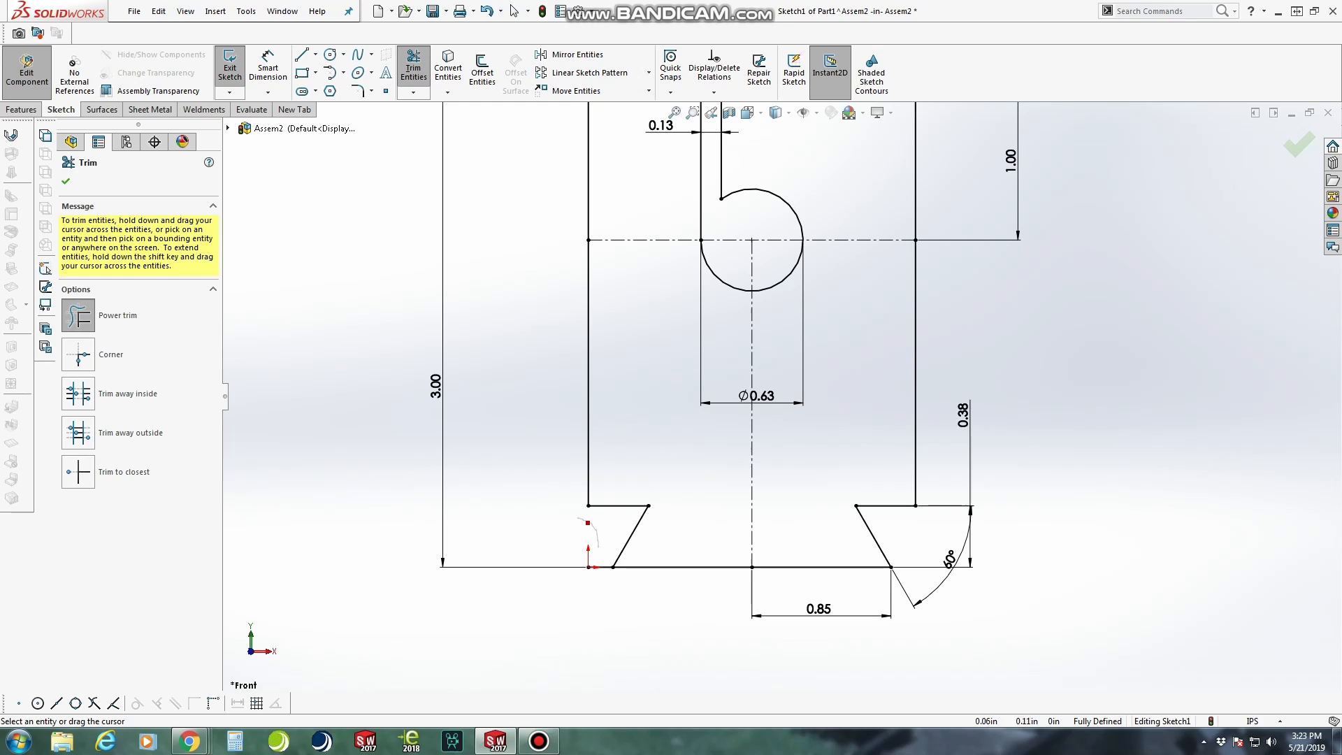
{"action": "left_click_drag", "start_coordinate": [601, 568], "coordinate": [601, 577]}
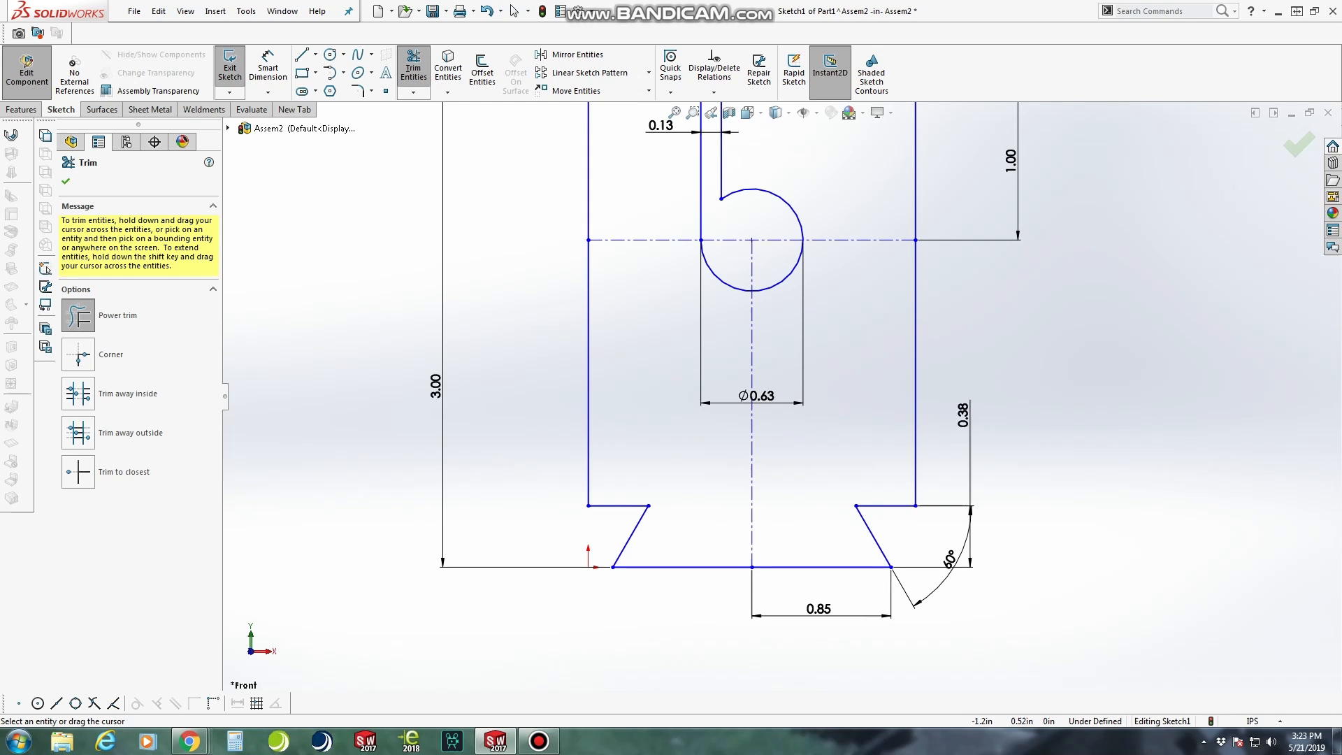
{"action": "key", "text": "Escape"}
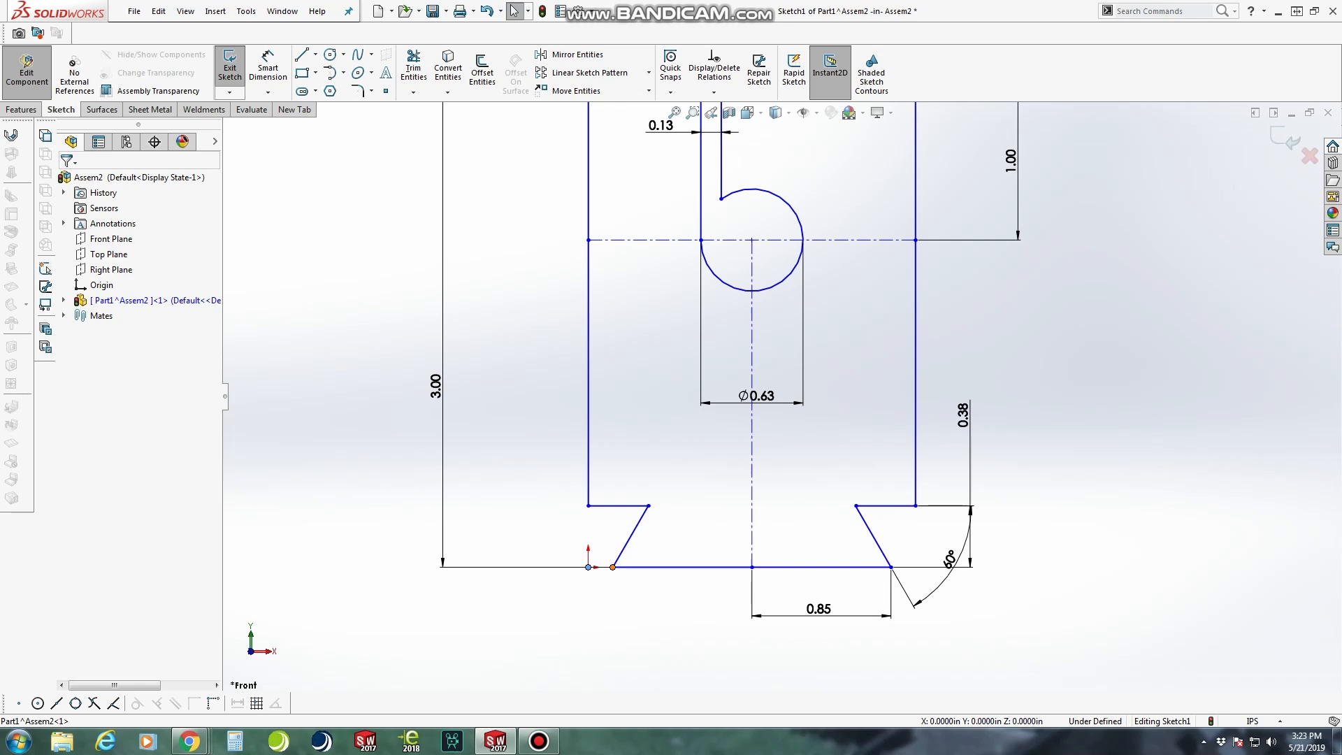
Make the left end of the bottom edge coincident with the origin, and move the notch height dimension clear of the angle dimension
{"action": "left_click", "coordinate": [588, 567], "text": "ctrl"}
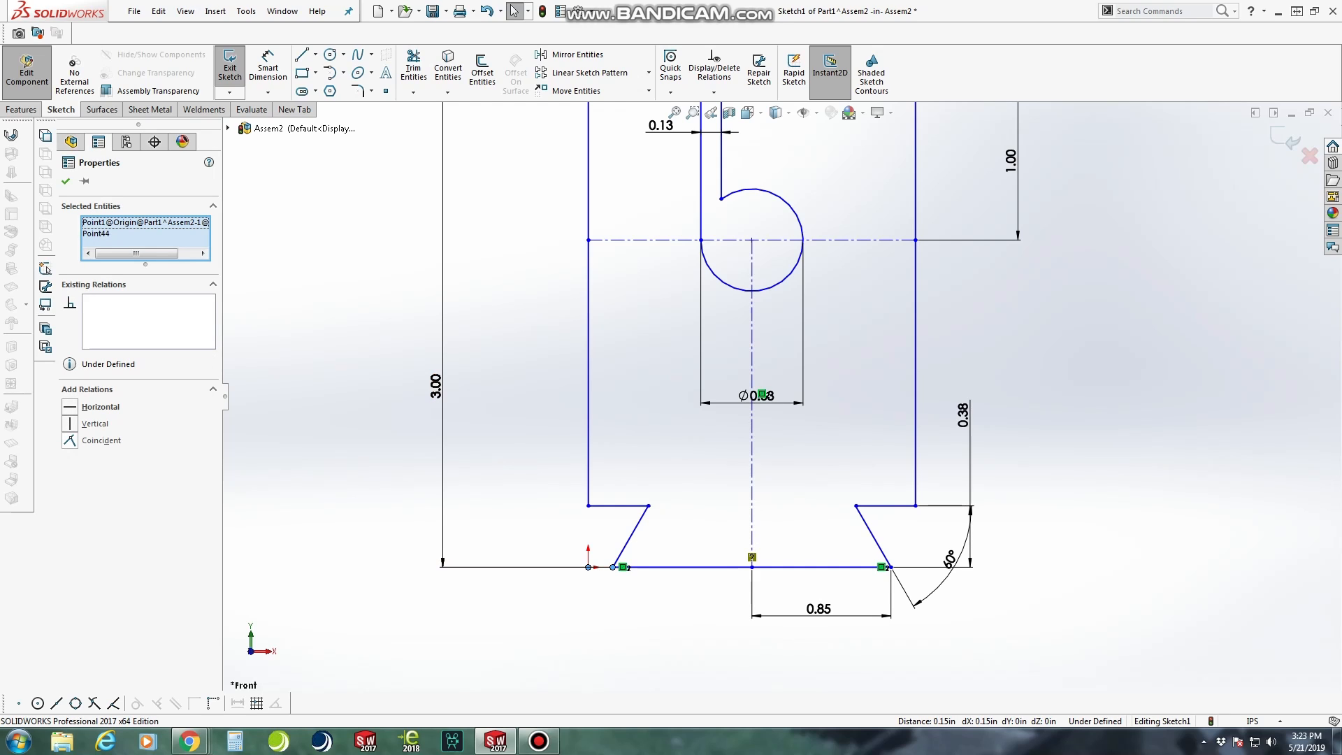
{"action": "left_click", "coordinate": [70, 441]}
{"action": "key", "text": "f"}
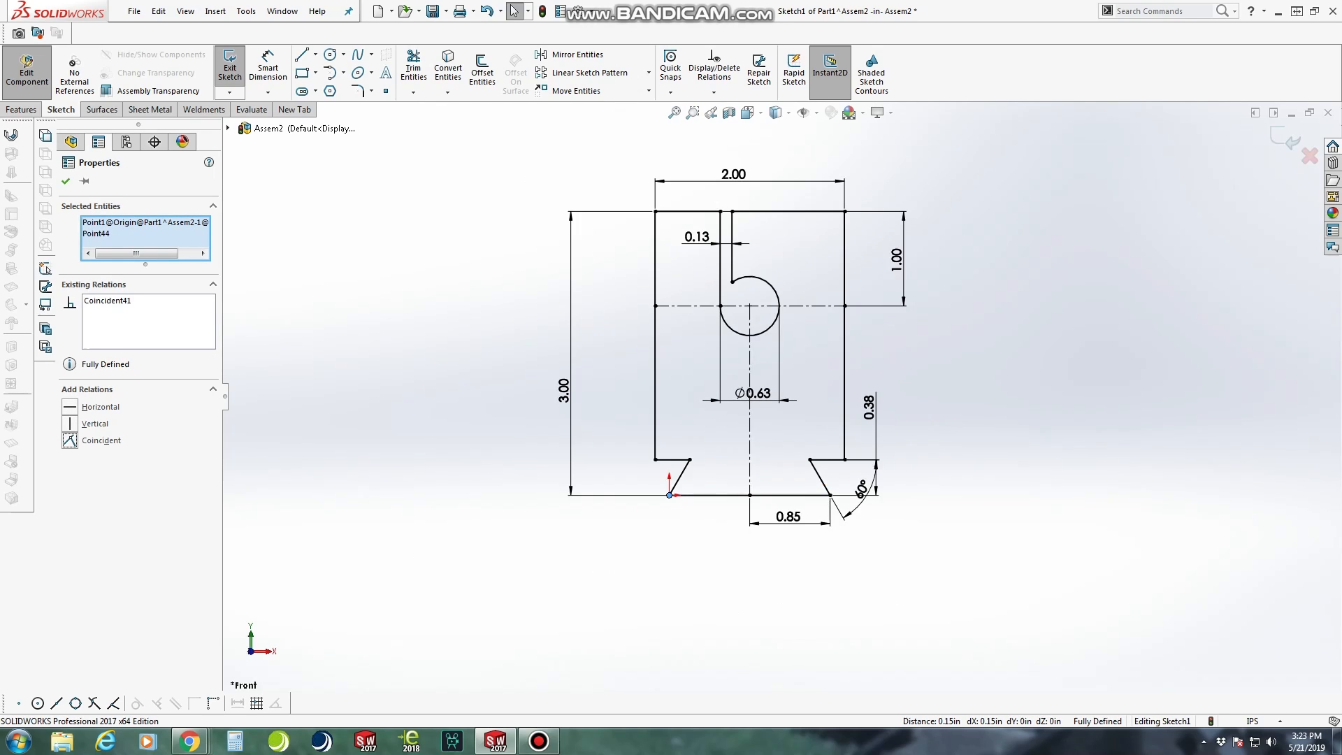
{"action": "scroll", "coordinate": [667, 490], "scroll_direction": "up", "scroll_amount": 3}
{"action": "scroll", "coordinate": [667, 490], "scroll_direction": "down", "scroll_amount": 2}
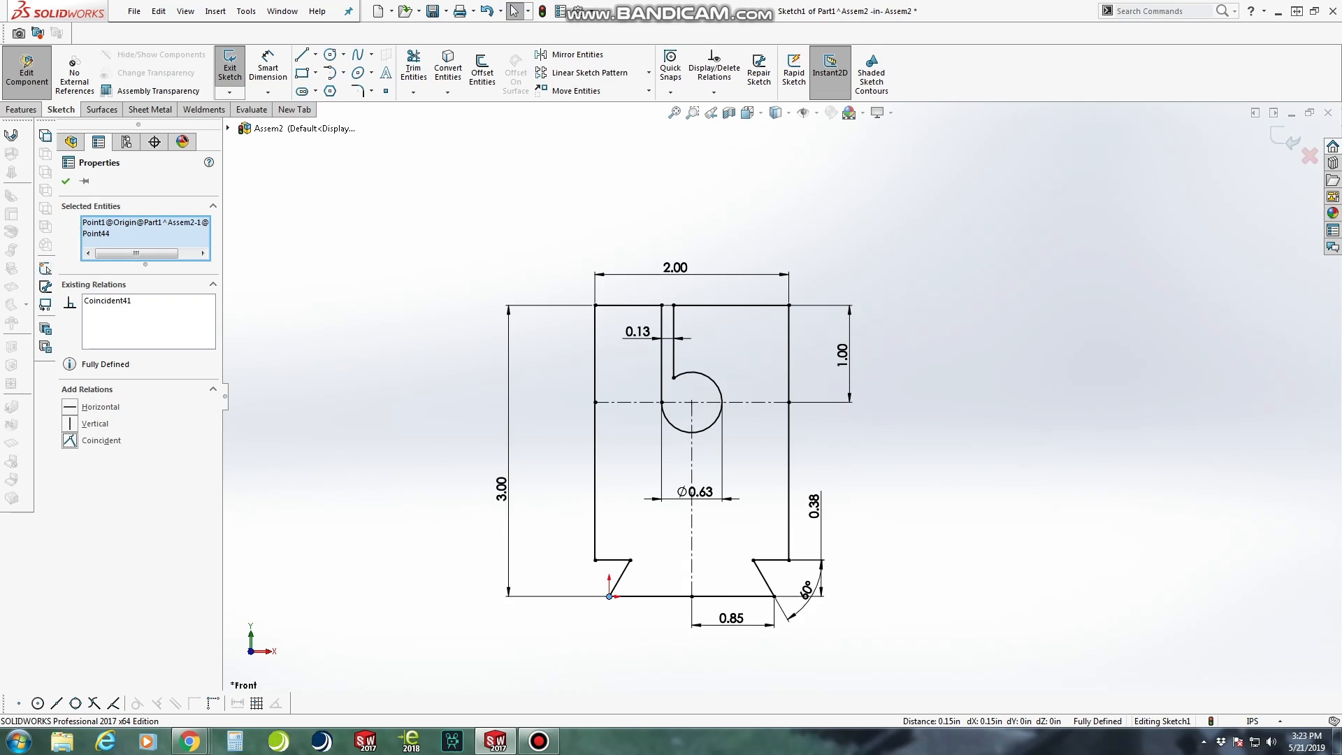
{"action": "key", "text": "Escape"}
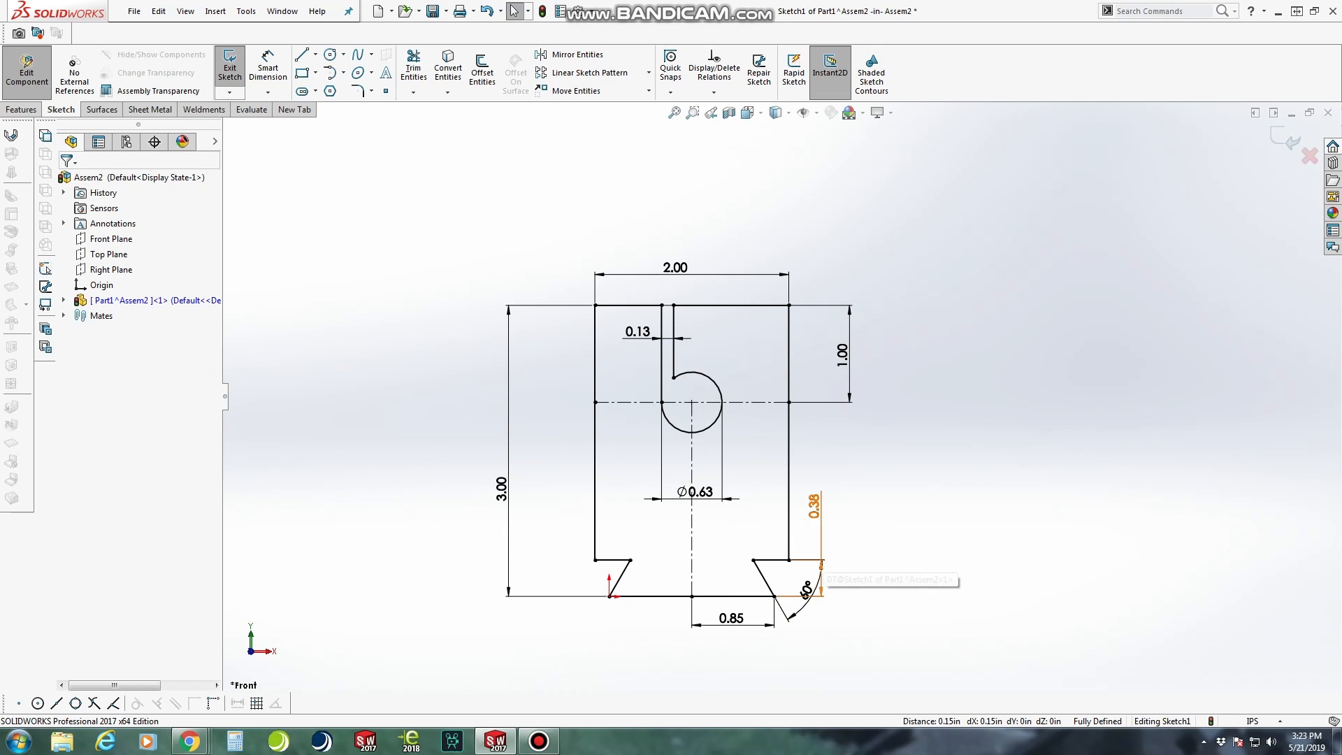
{"action": "left_click_drag", "start_coordinate": [815, 506], "coordinate": [839, 577]}
{"action": "key", "text": "Escape"}
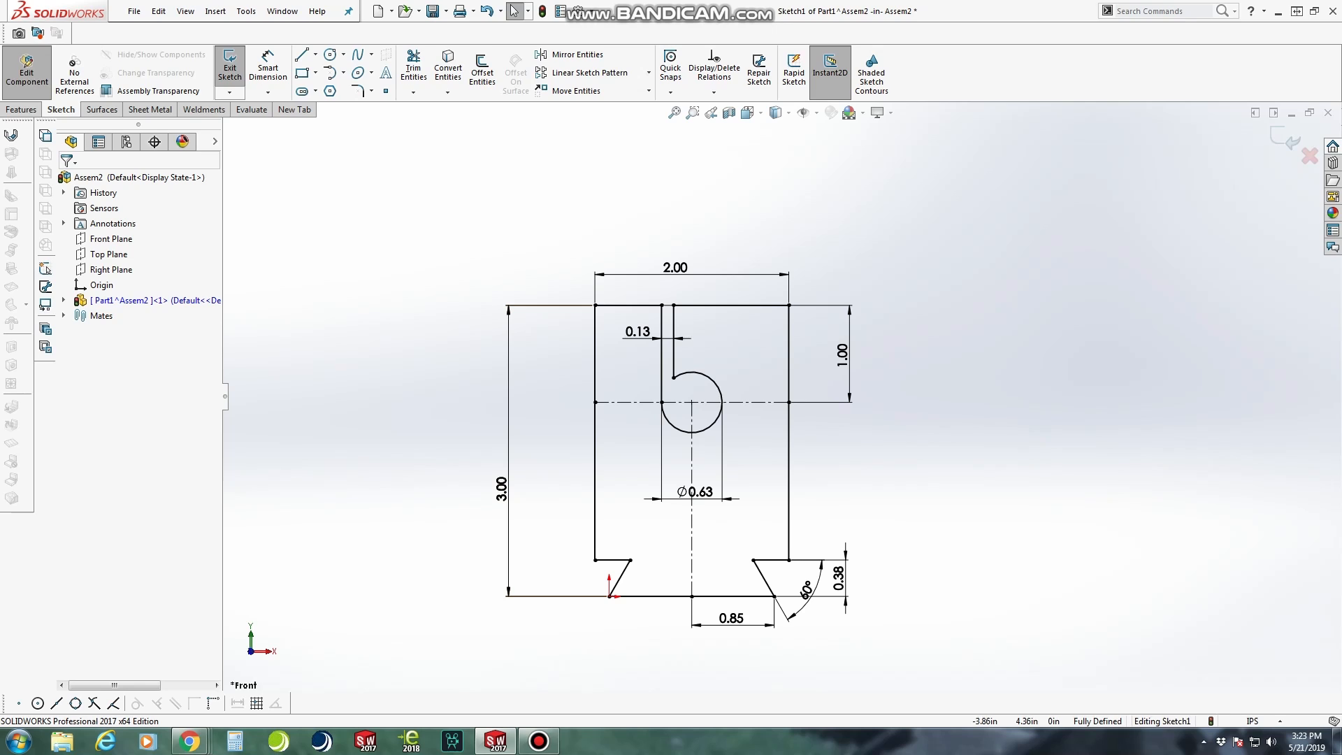
Extrude the clamp block profile as a blind boss 2 in deep
{"action": "left_click", "coordinate": [21, 110]}
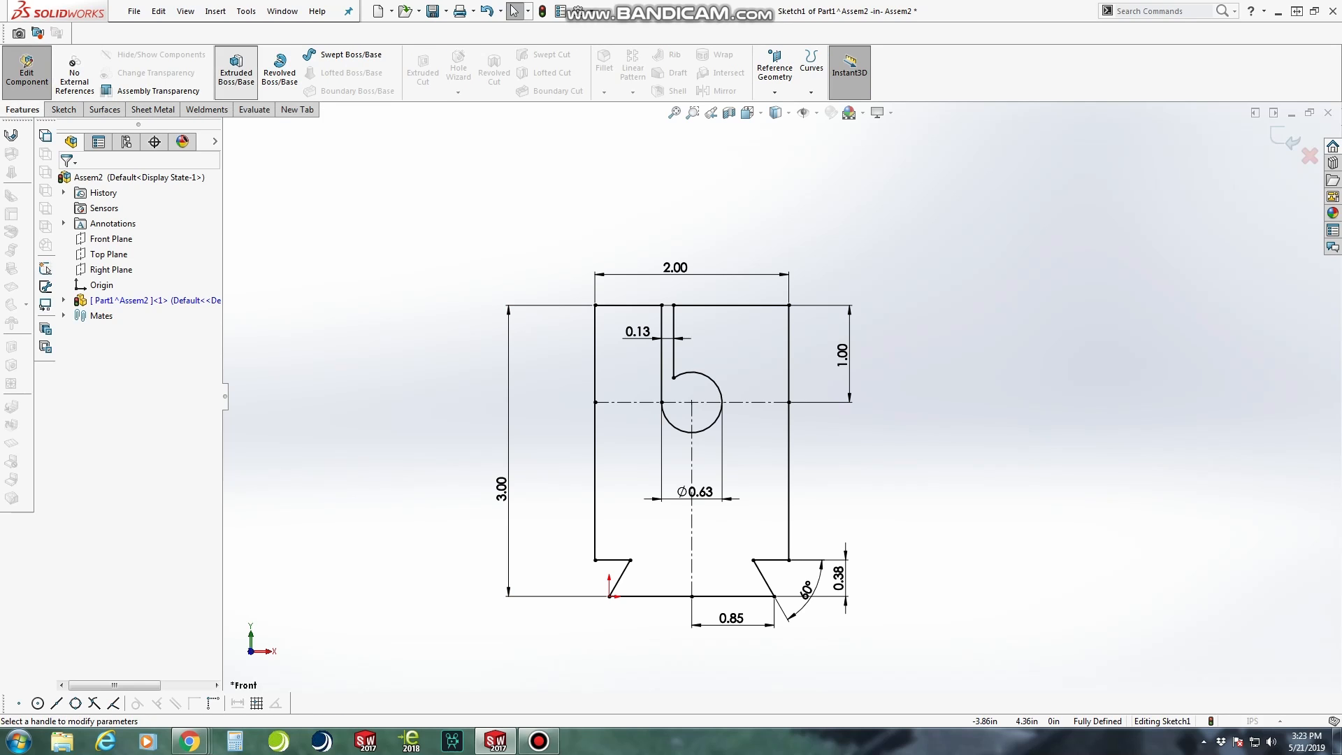
{"action": "left_click", "coordinate": [236, 68]}
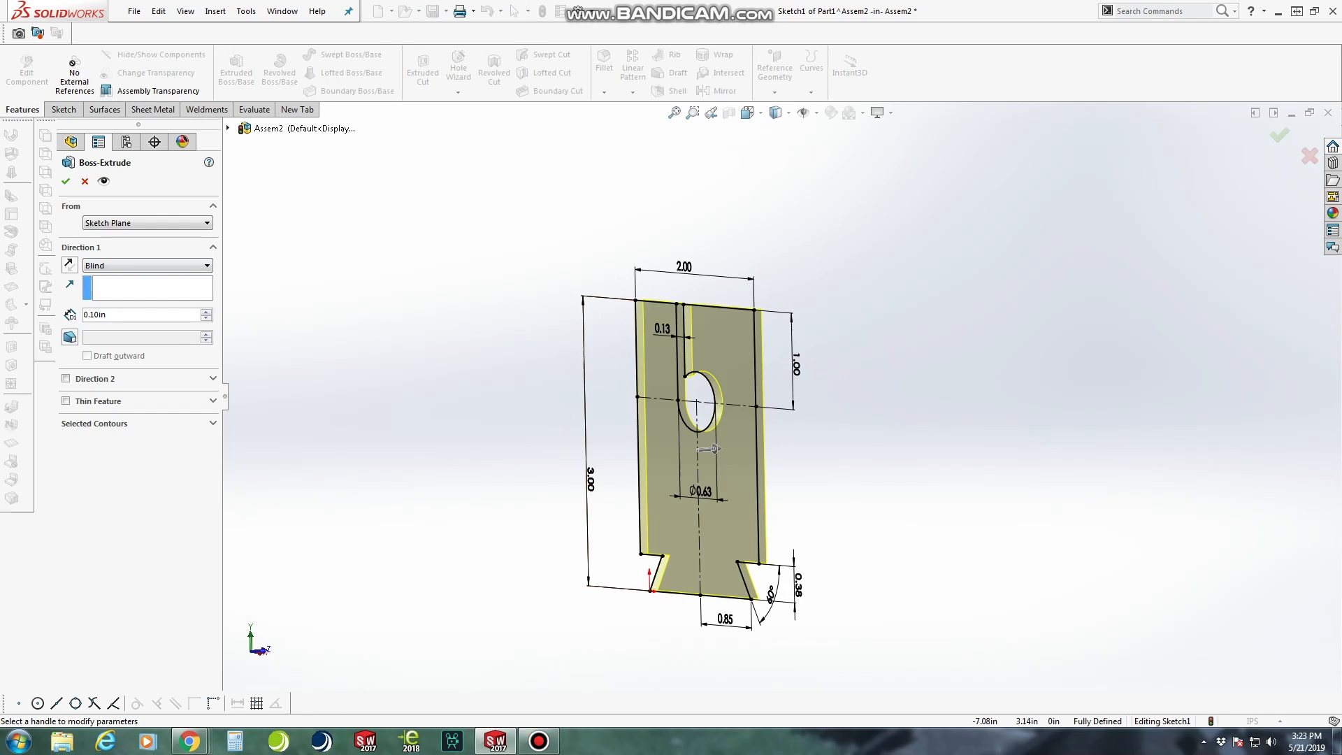
{"action": "type", "text": "2"}
{"action": "key", "text": "Return"}
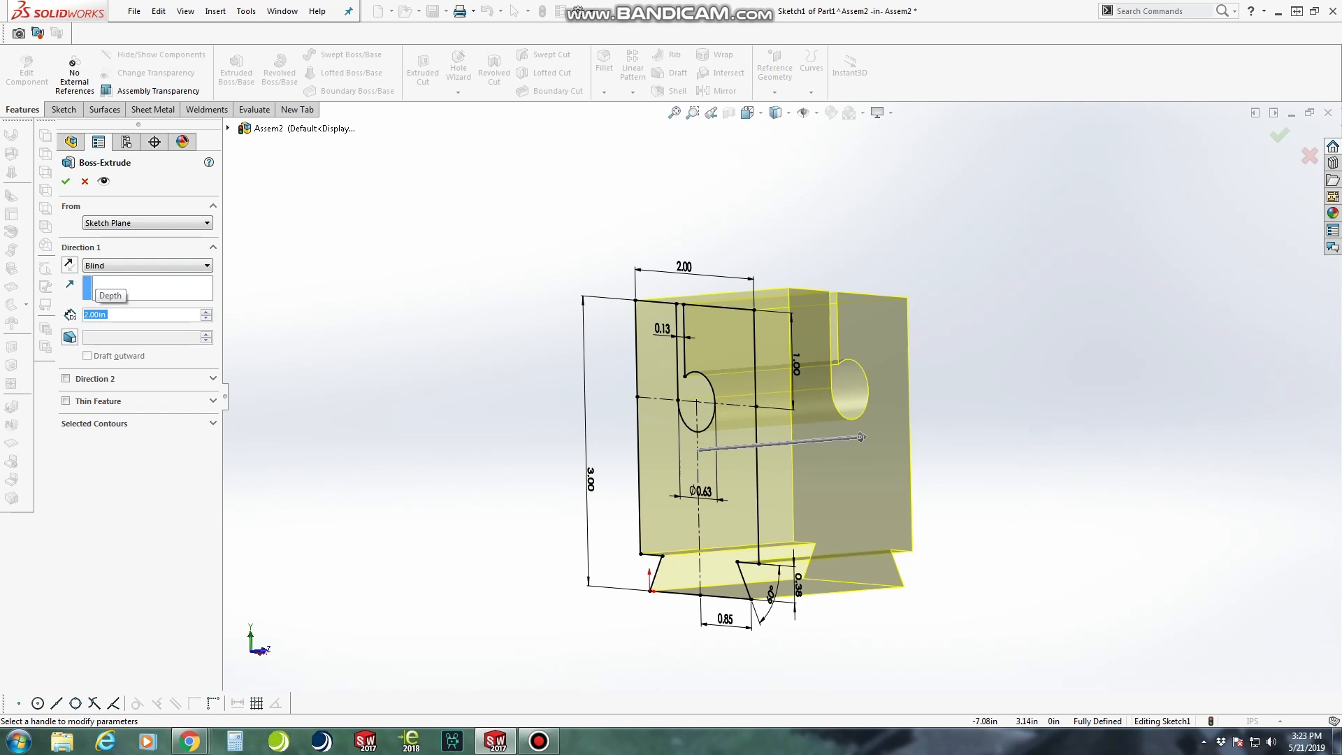
{"action": "middle_click_drag", "start_coordinate": [902, 391], "coordinate": [689, 470]}
{"action": "left_click", "coordinate": [66, 182]}
{"action": "scroll", "coordinate": [802, 529], "scroll_direction": "up", "scroll_amount": 3}
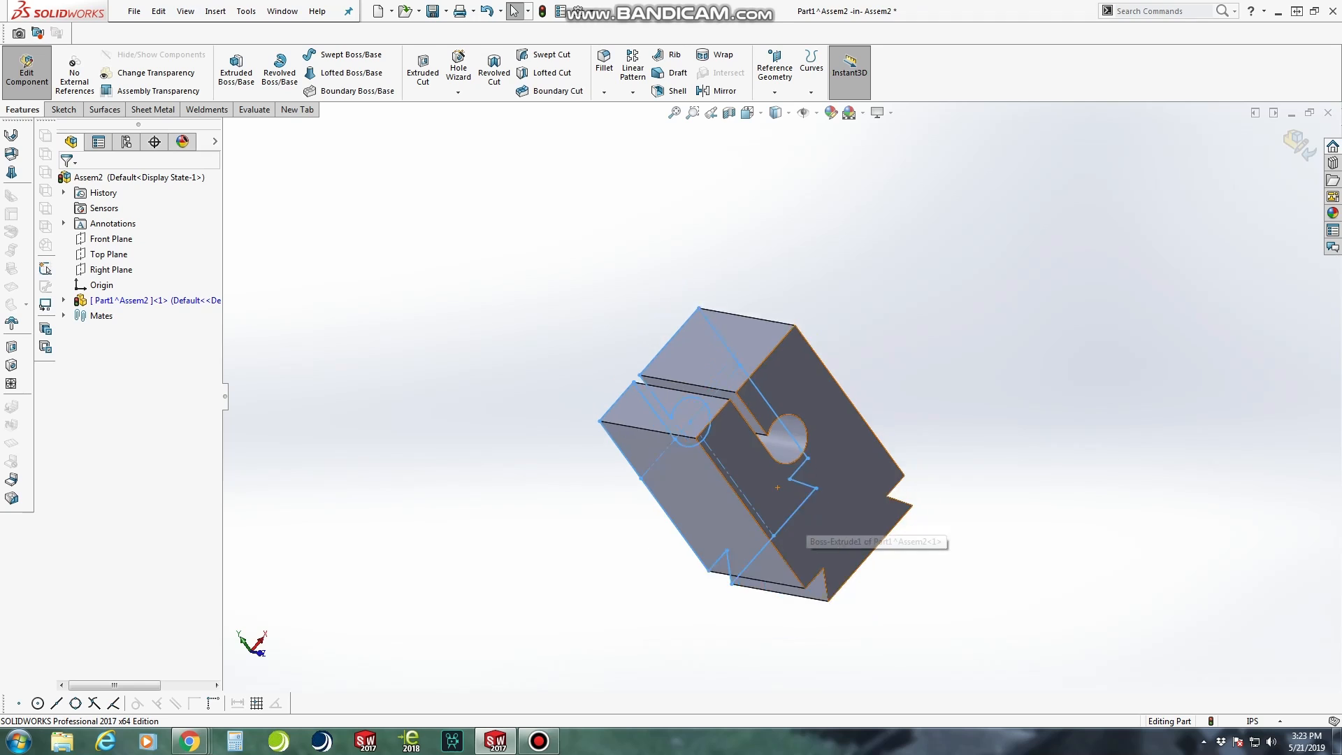
{"action": "middle_click_drag", "start_coordinate": [802, 529], "coordinate": [972, 436]}
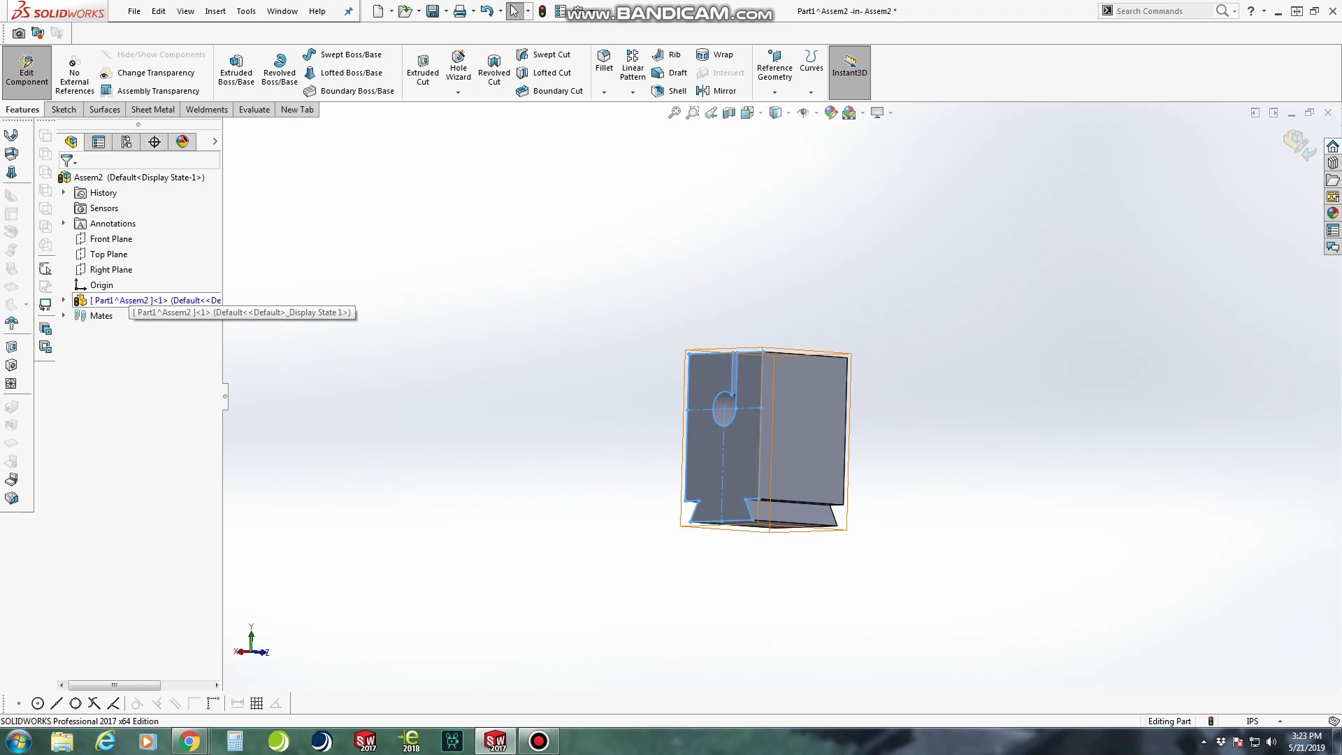
Assign the material Delrin 2700 NC010, Low Viscosity Acetal Copolymer (SS) to the clamp block part
{"action": "left_click", "coordinate": [64, 300]}
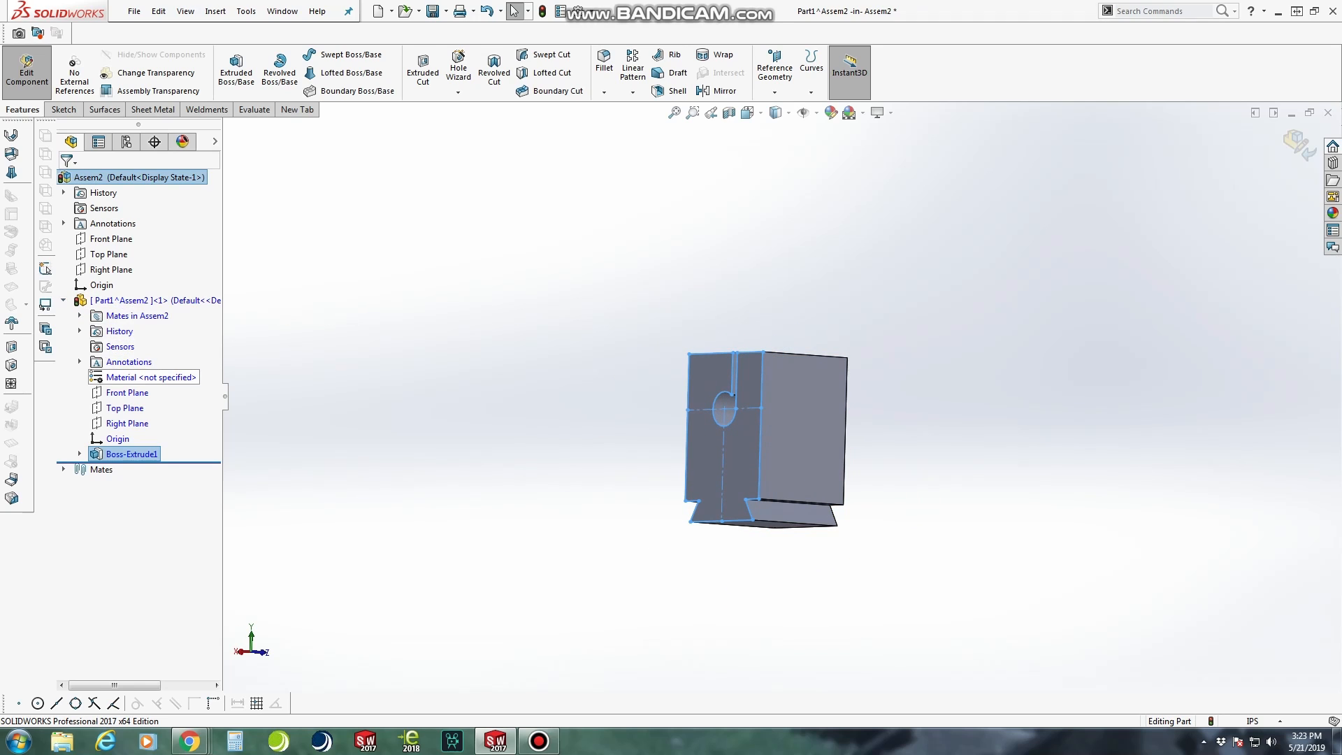
{"action": "left_click", "coordinate": [145, 377]}
{"action": "right_click", "coordinate": [138, 378]}
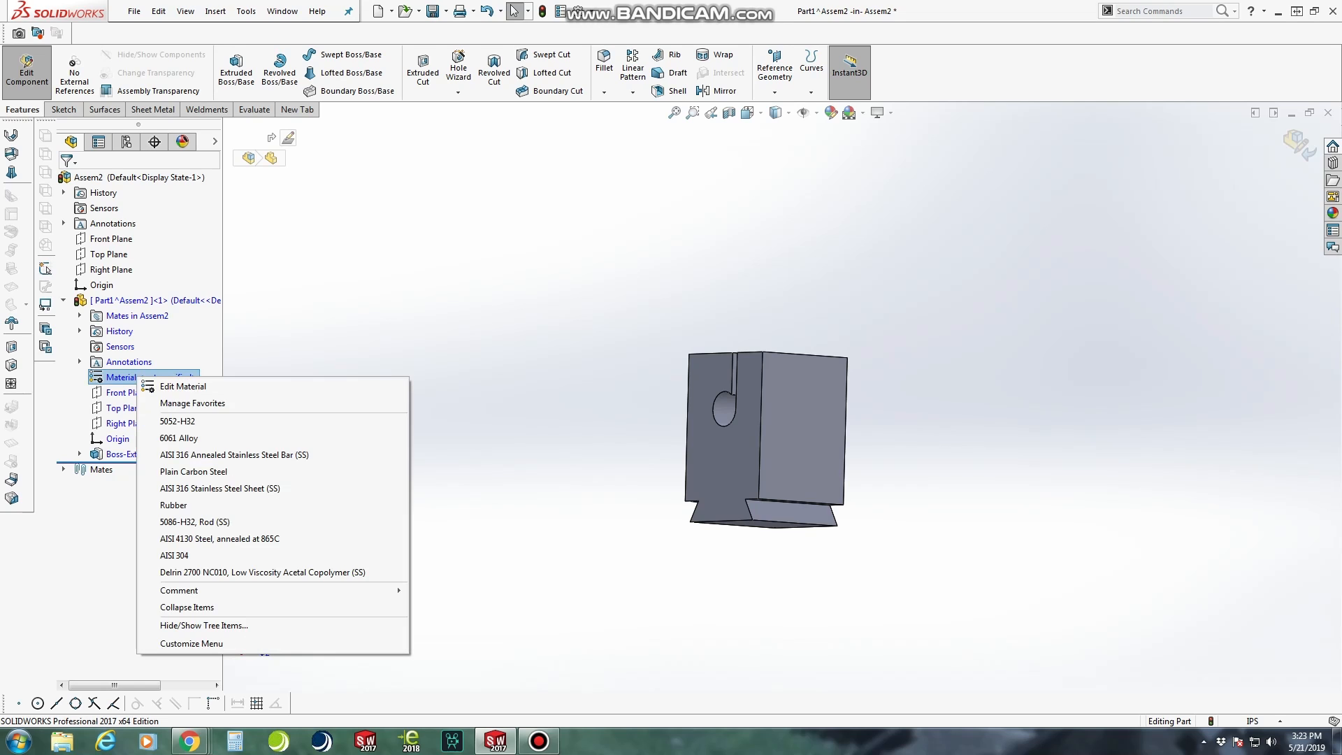
{"action": "left_click", "coordinate": [263, 572]}
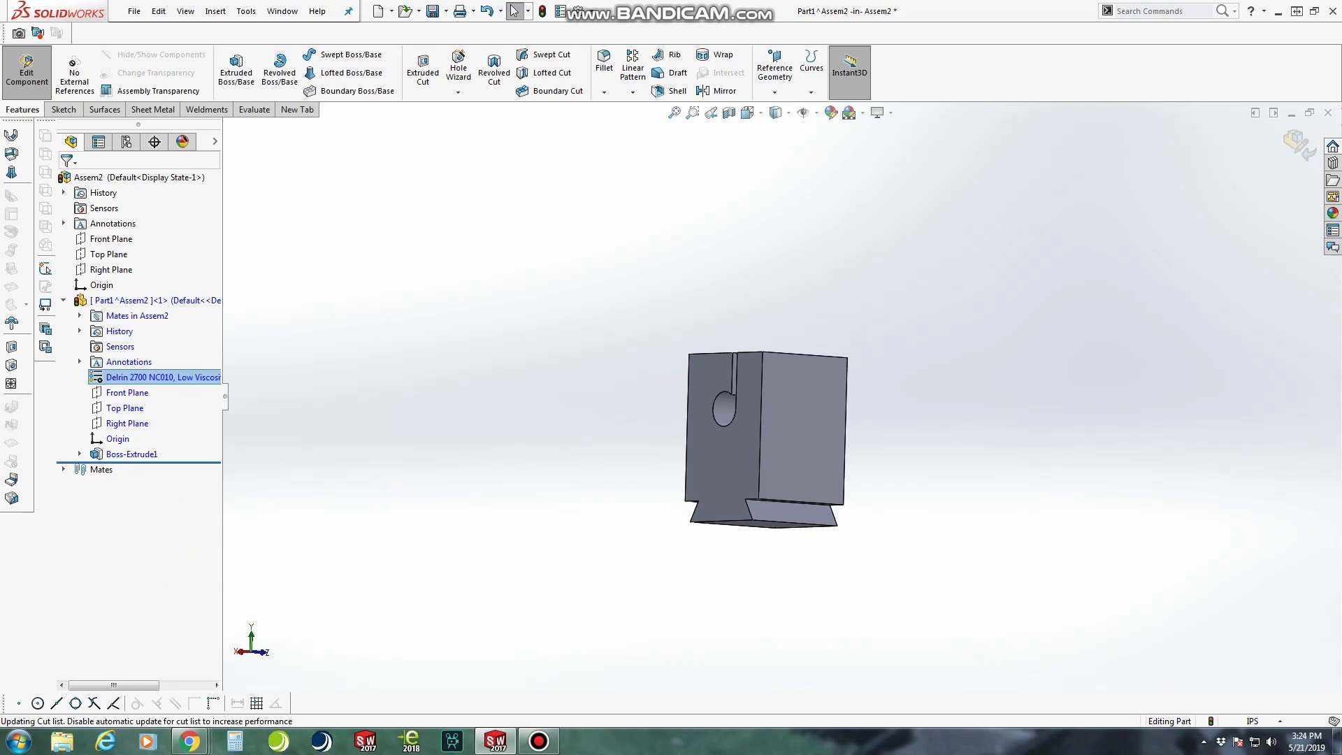
Apply the dark grey low gloss plastic appearance to the clamp block's whole body
{"action": "left_click", "coordinate": [1333, 213]}
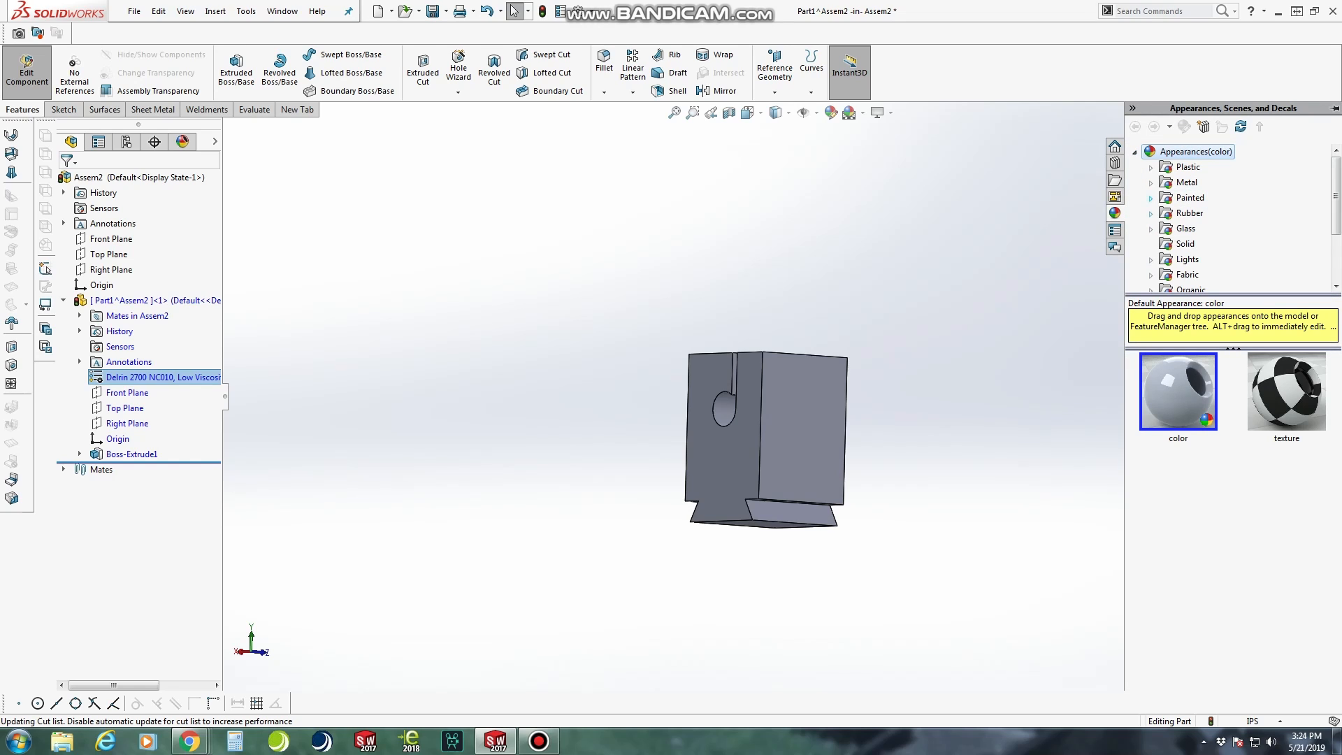
{"action": "left_click", "coordinate": [1151, 168]}
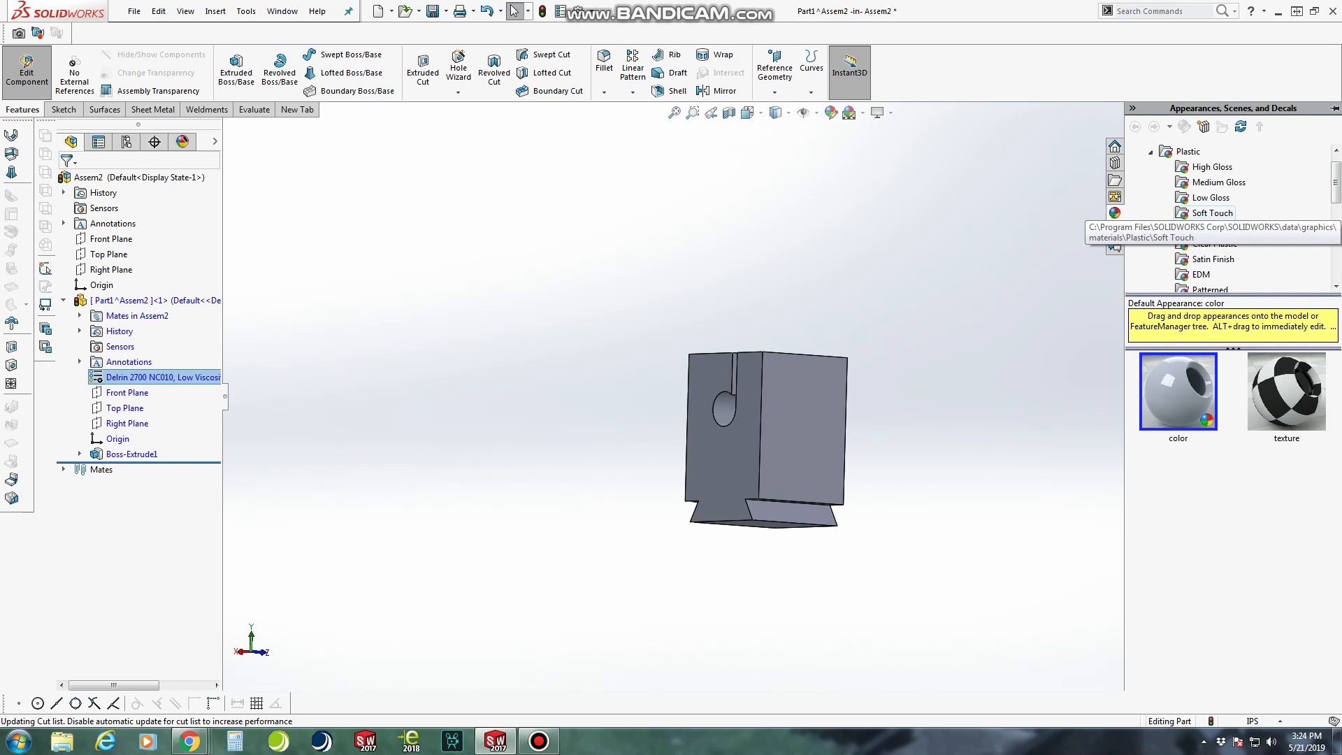
{"action": "left_click", "coordinate": [1211, 197]}
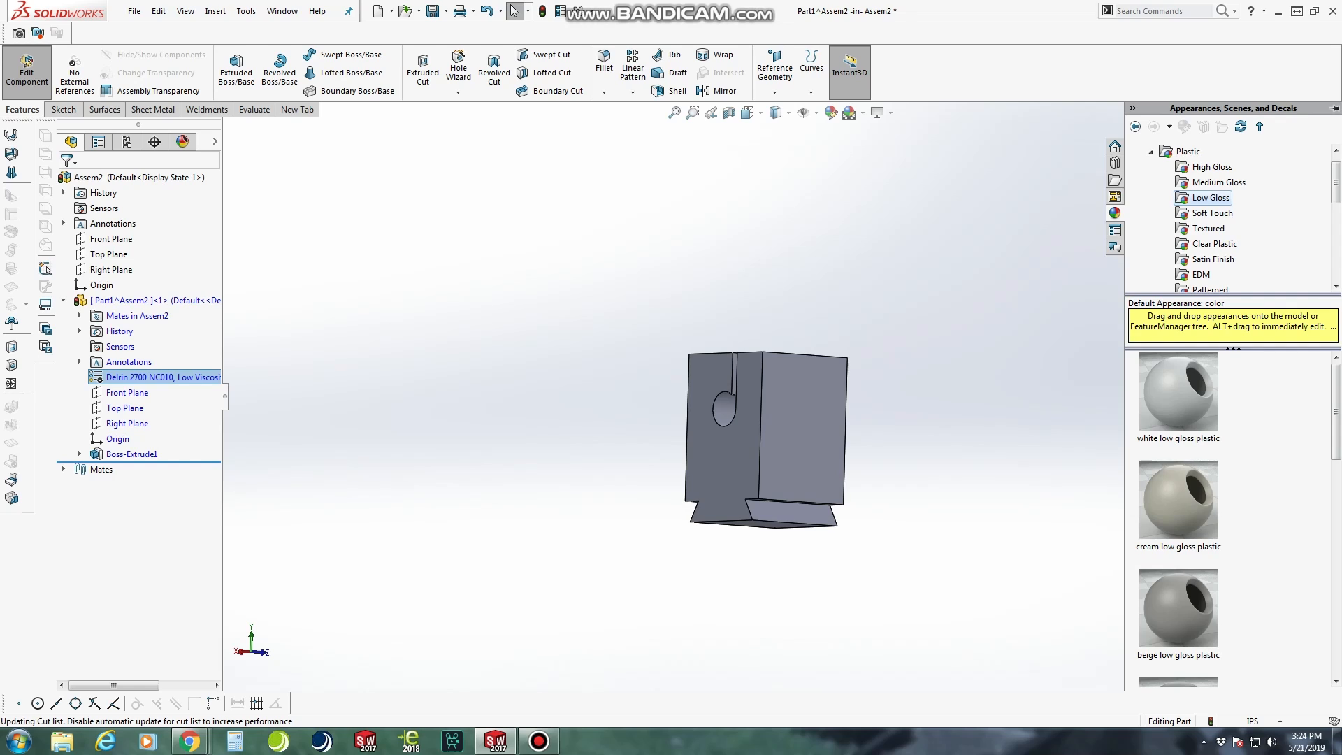
{"action": "scroll", "coordinate": [1178, 517], "scroll_direction": "down", "scroll_amount": 5}
{"action": "mouse_move", "coordinate": [1178, 497]}
{"action": "left_click", "coordinate": [1179, 389]}
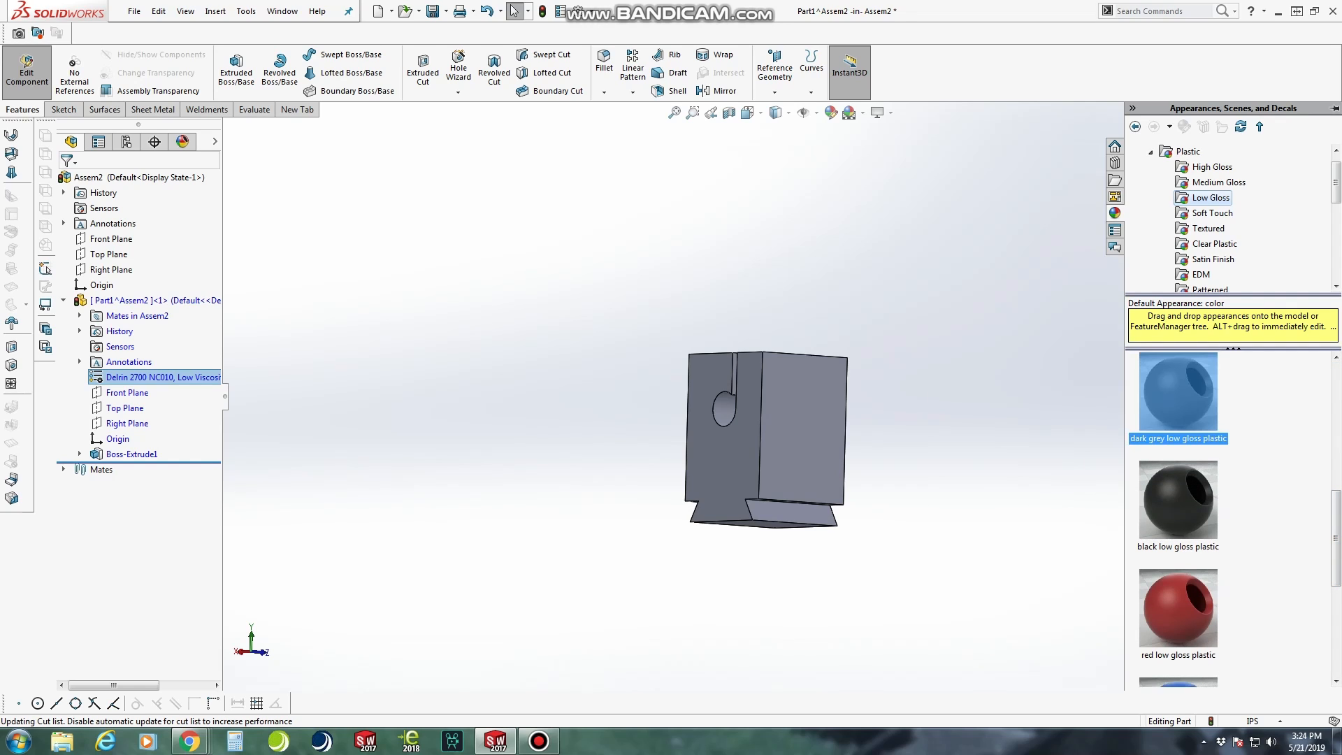
{"action": "left_click_drag", "start_coordinate": [1179, 391], "coordinate": [804, 429]}
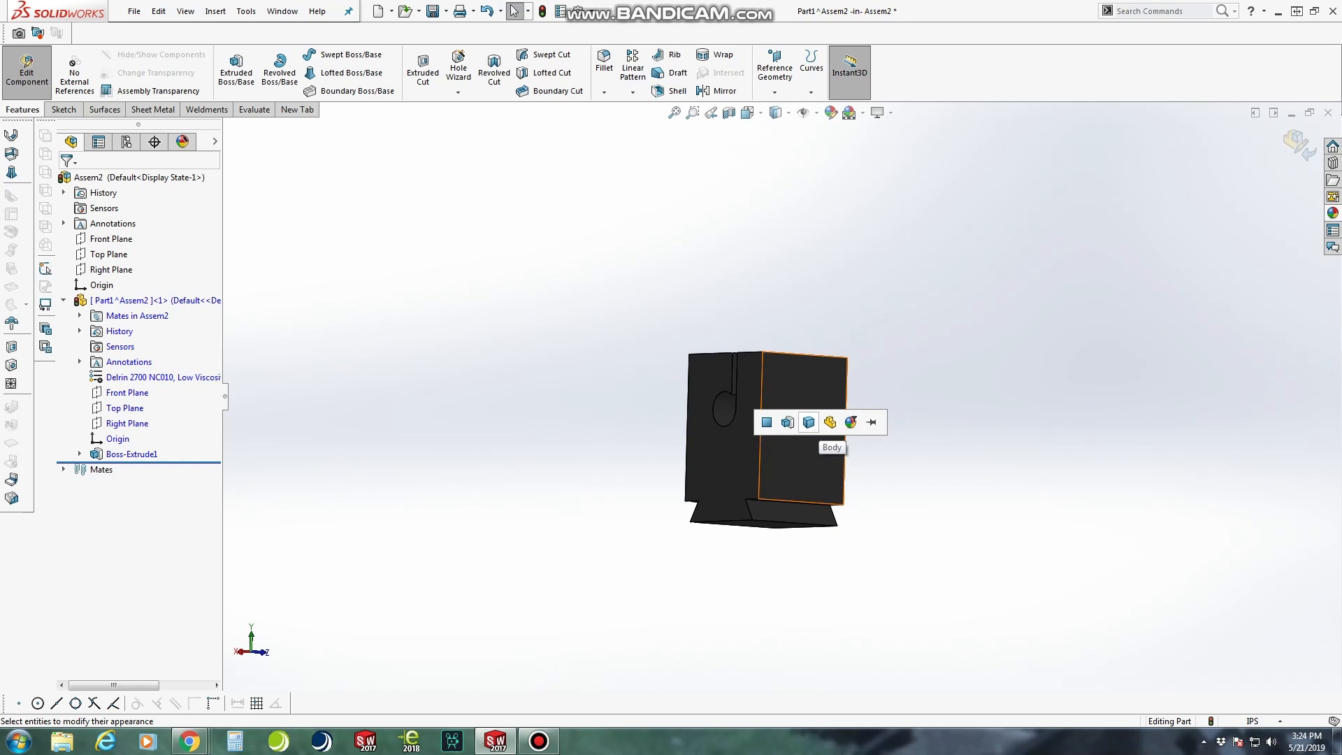
{"action": "left_click", "coordinate": [808, 423]}
{"action": "middle_click_drag", "start_coordinate": [742, 447], "coordinate": [734, 489]}
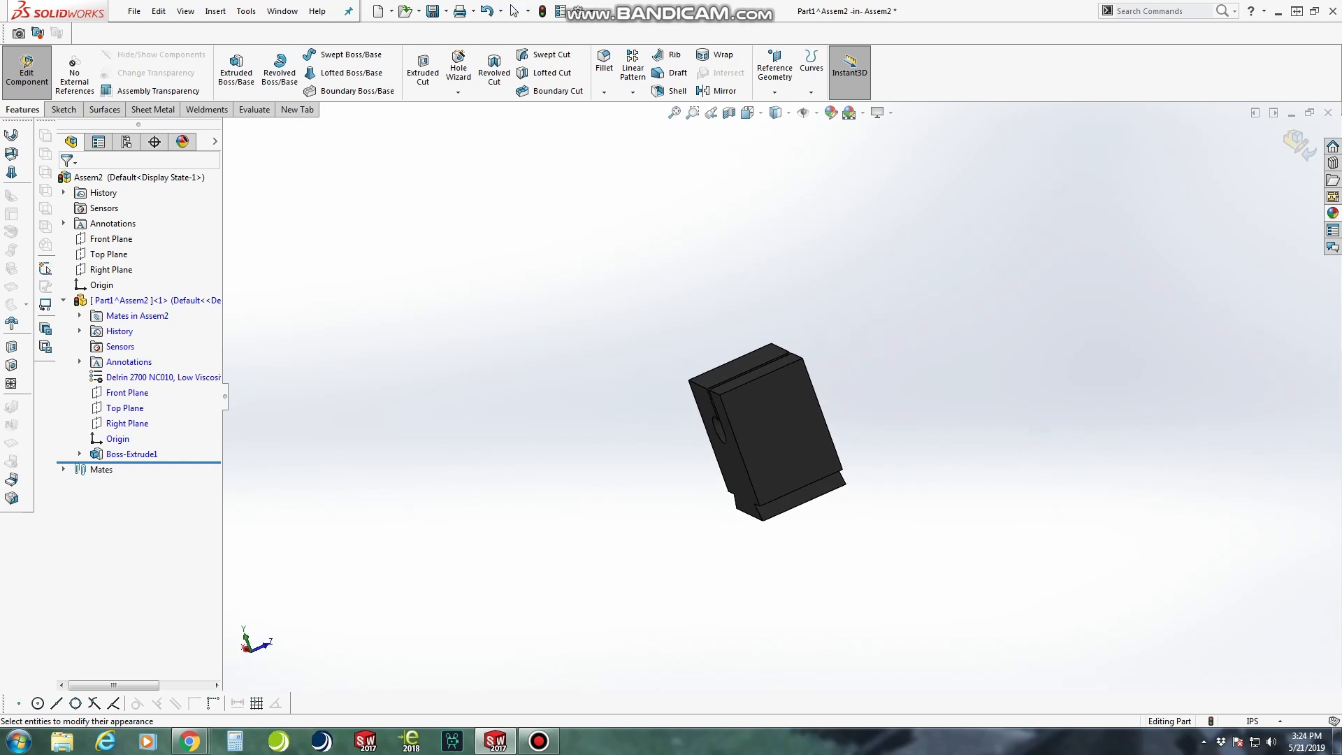
{"action": "scroll", "coordinate": [731, 426], "scroll_direction": "down", "scroll_amount": 3}
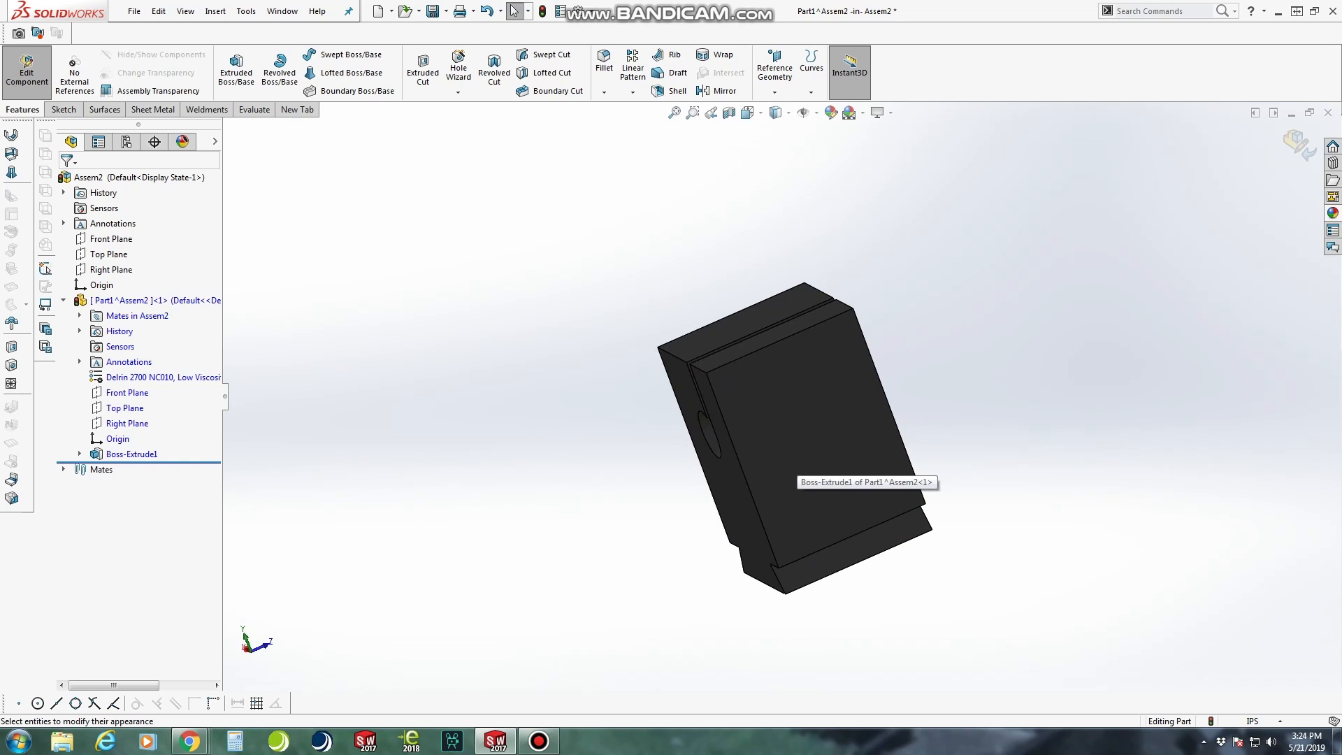
Start an extruded cut with its sketch on the clamp block's large flat outer face beside the slot
{"action": "middle_click_drag", "start_coordinate": [785, 467], "coordinate": [1216, 441]}
{"action": "middle_click_drag", "start_coordinate": [776, 419], "coordinate": [815, 428]}
{"action": "right_click", "coordinate": [794, 290]}
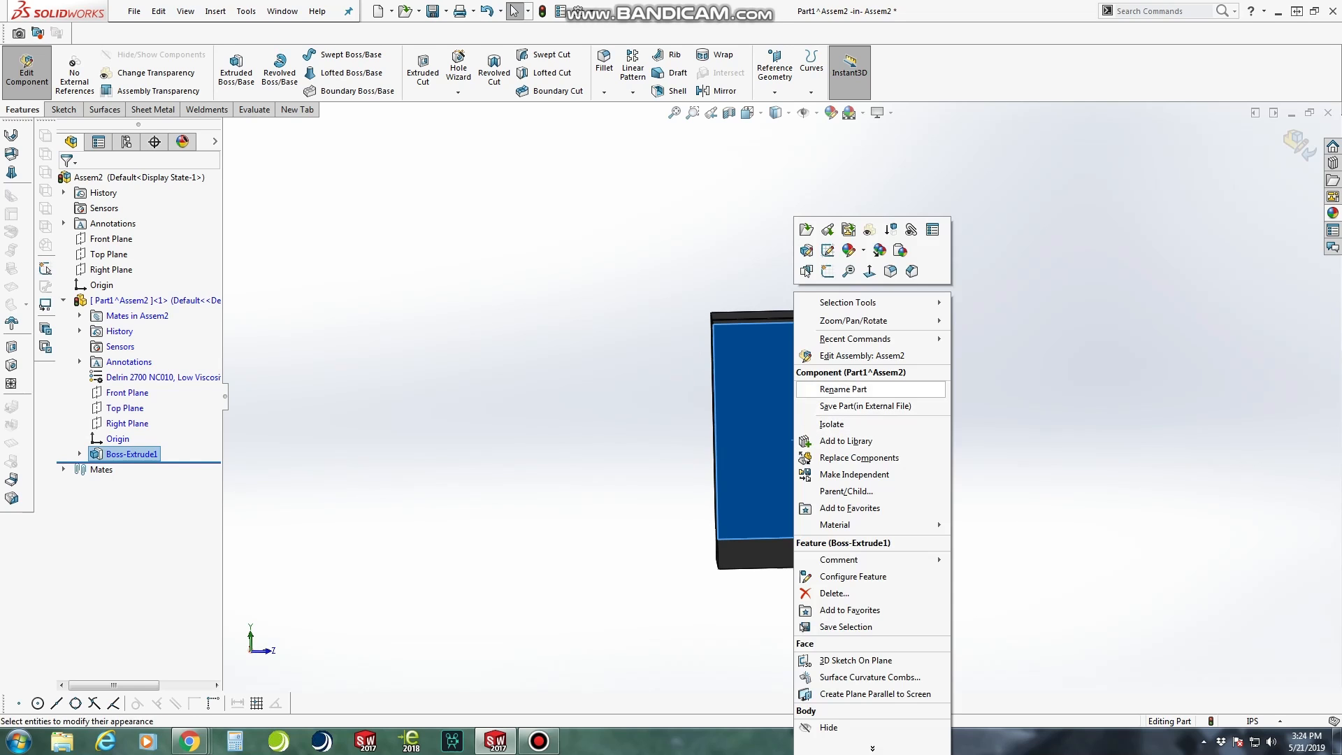
{"action": "left_click", "coordinate": [827, 271]}
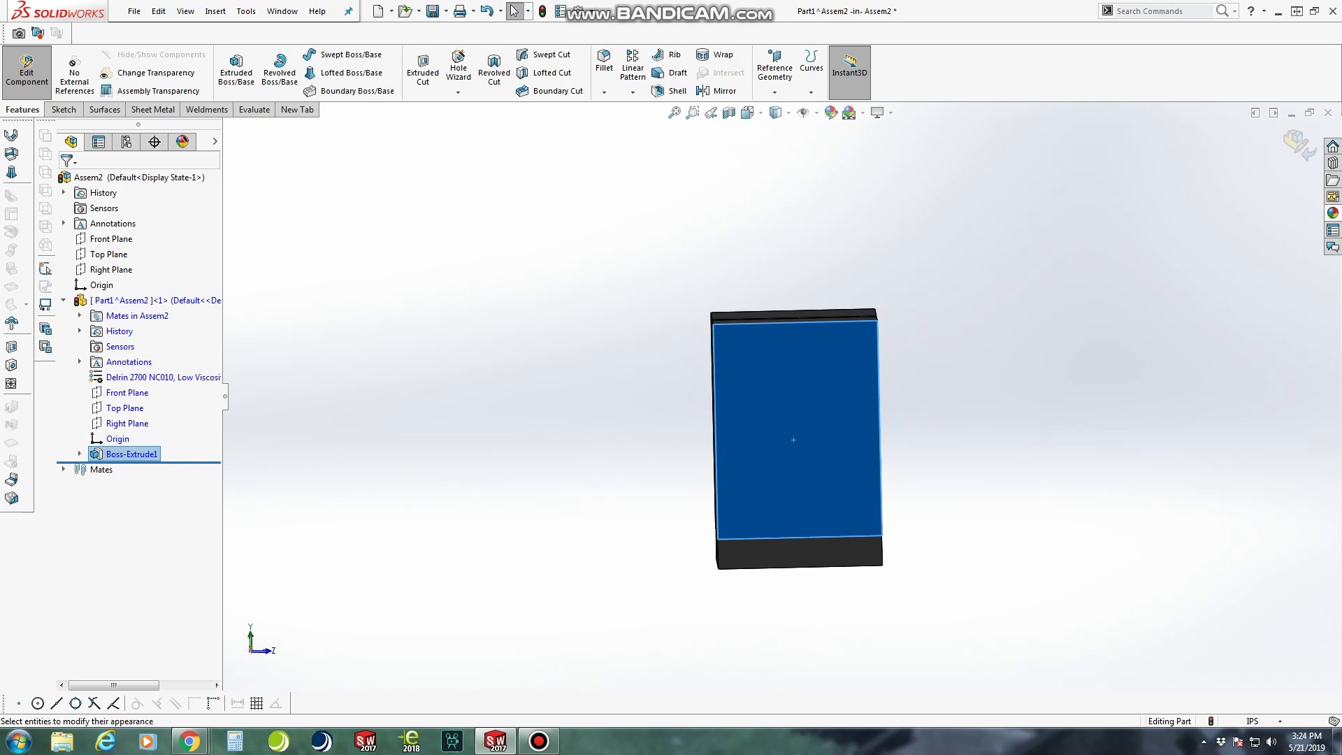
{"action": "key", "text": "Escape"}
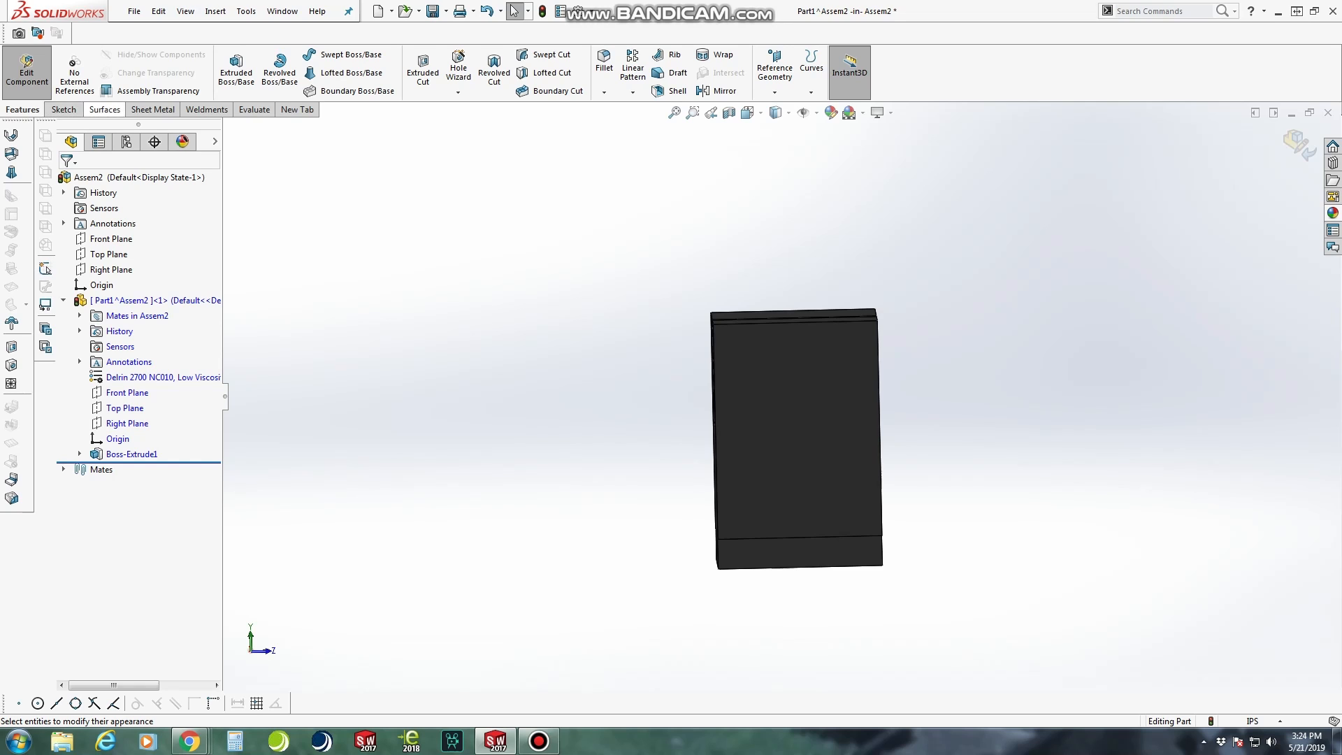
{"action": "left_click", "coordinate": [422, 71]}
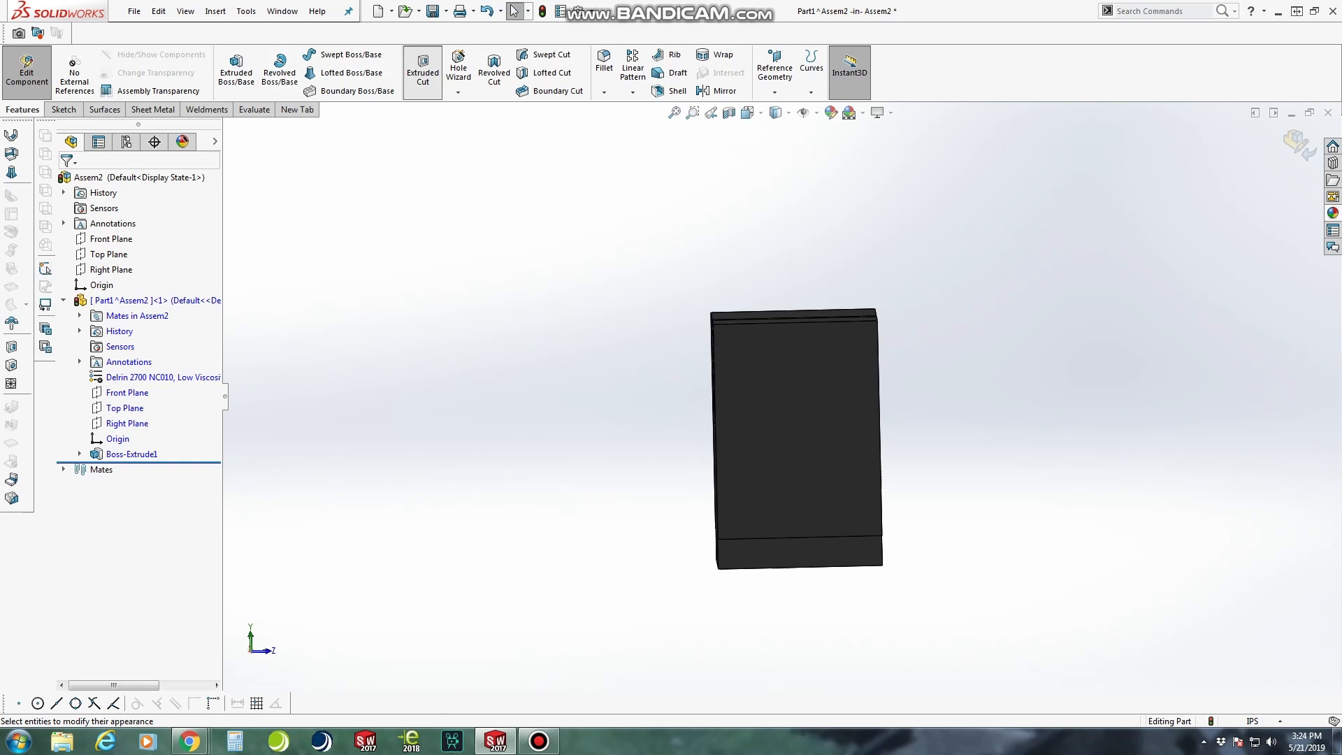
{"action": "left_click", "coordinate": [803, 423]}
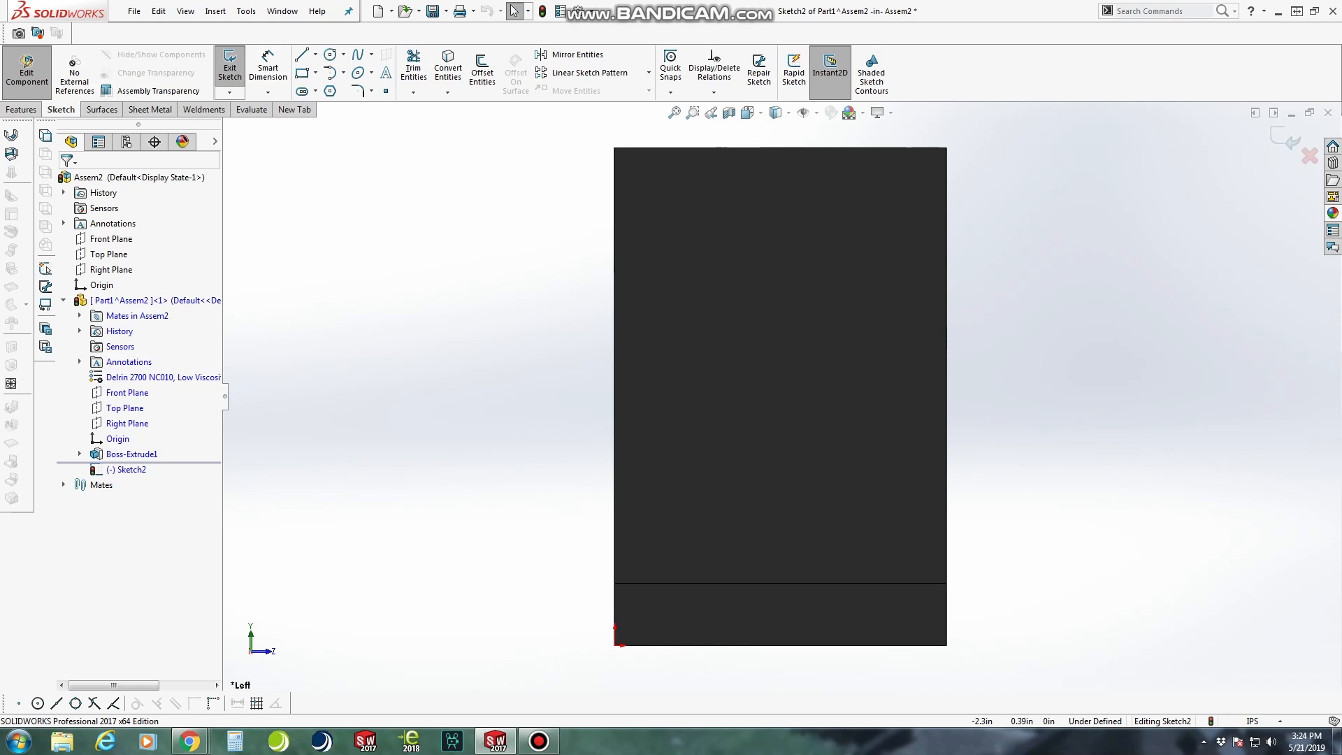
Sketch a circle with a radius of about 0.49 in on the upper part of the face, off its vertical centre
{"action": "left_click", "coordinate": [330, 54]}
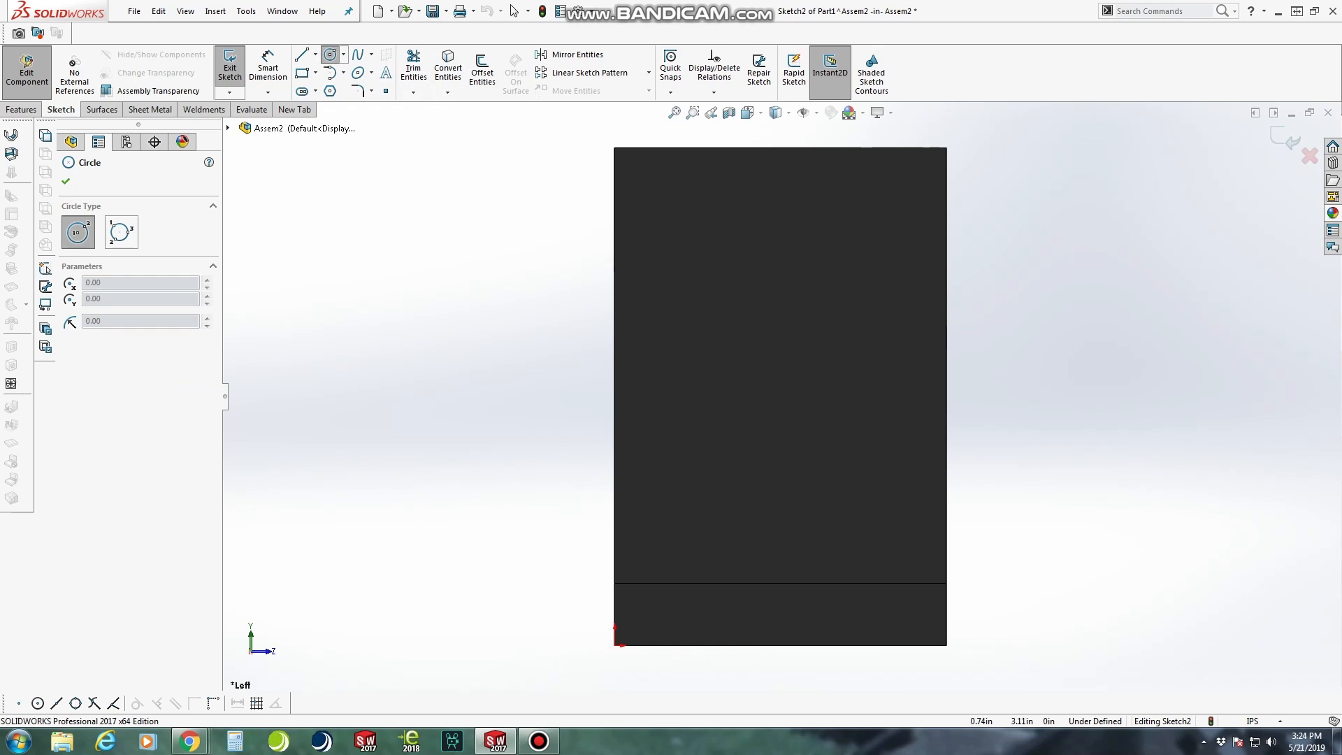
{"action": "left_click", "coordinate": [779, 147]}
{"action": "left_click", "coordinate": [716, 321]}
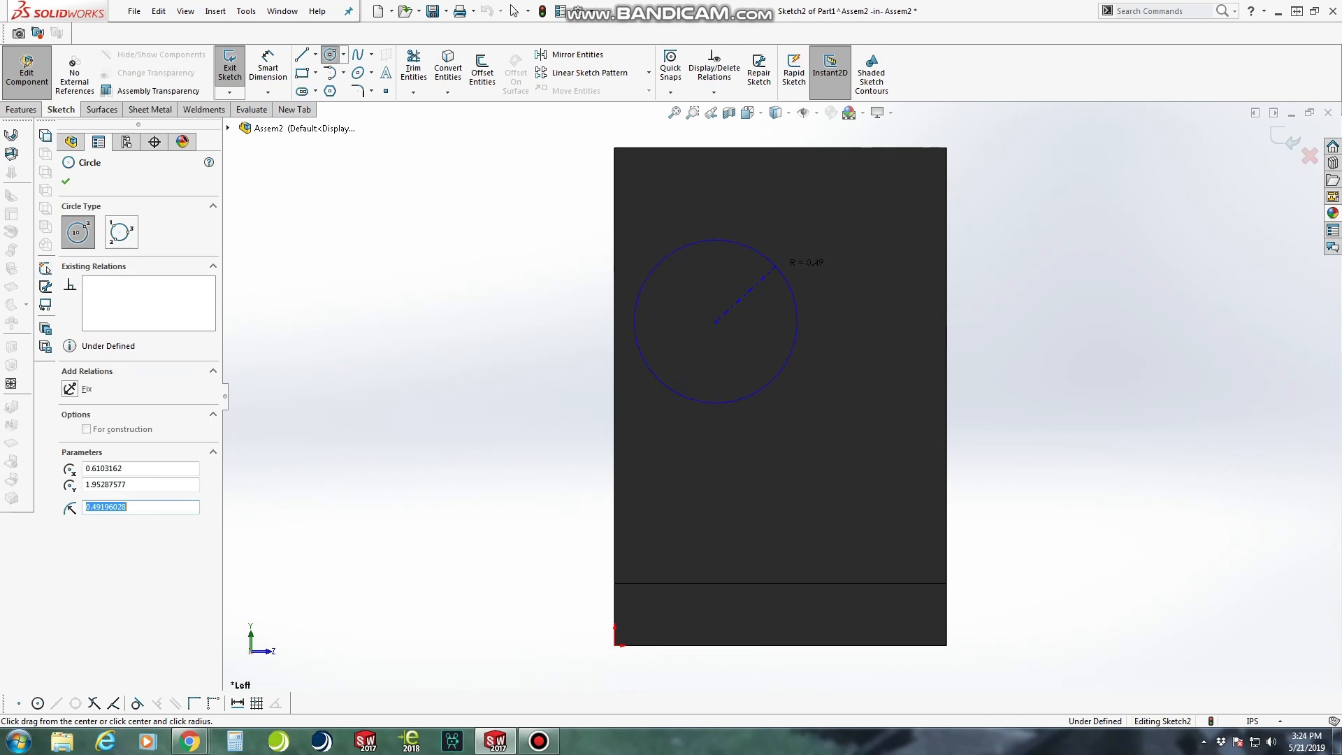
{"action": "left_click", "coordinate": [774, 264]}
{"action": "key", "text": "Escape"}
Draw a 2 in horizontal line across the full width of the face at the circle centre's height and make it construction geometry
{"action": "key", "text": "l"}
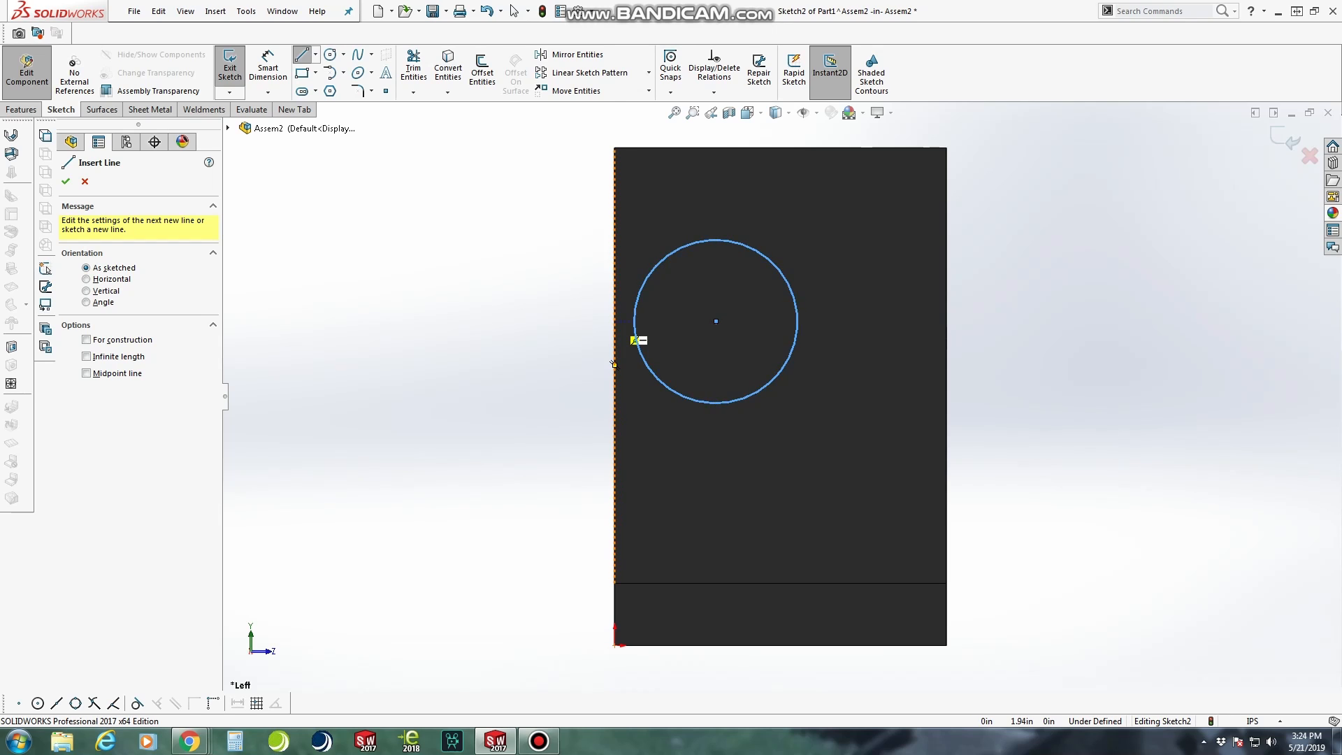
{"action": "left_click", "coordinate": [614, 321]}
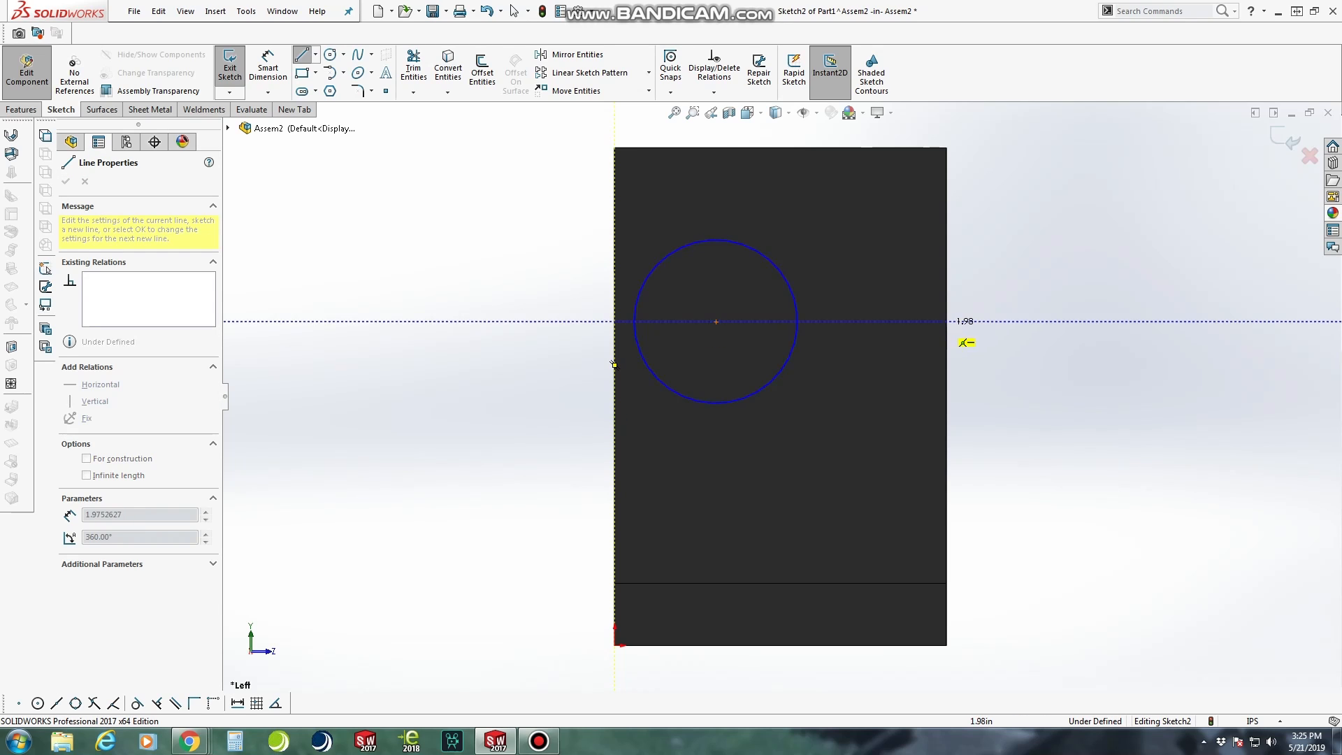
{"action": "left_click", "coordinate": [947, 321]}
{"action": "key", "text": "Escape"}
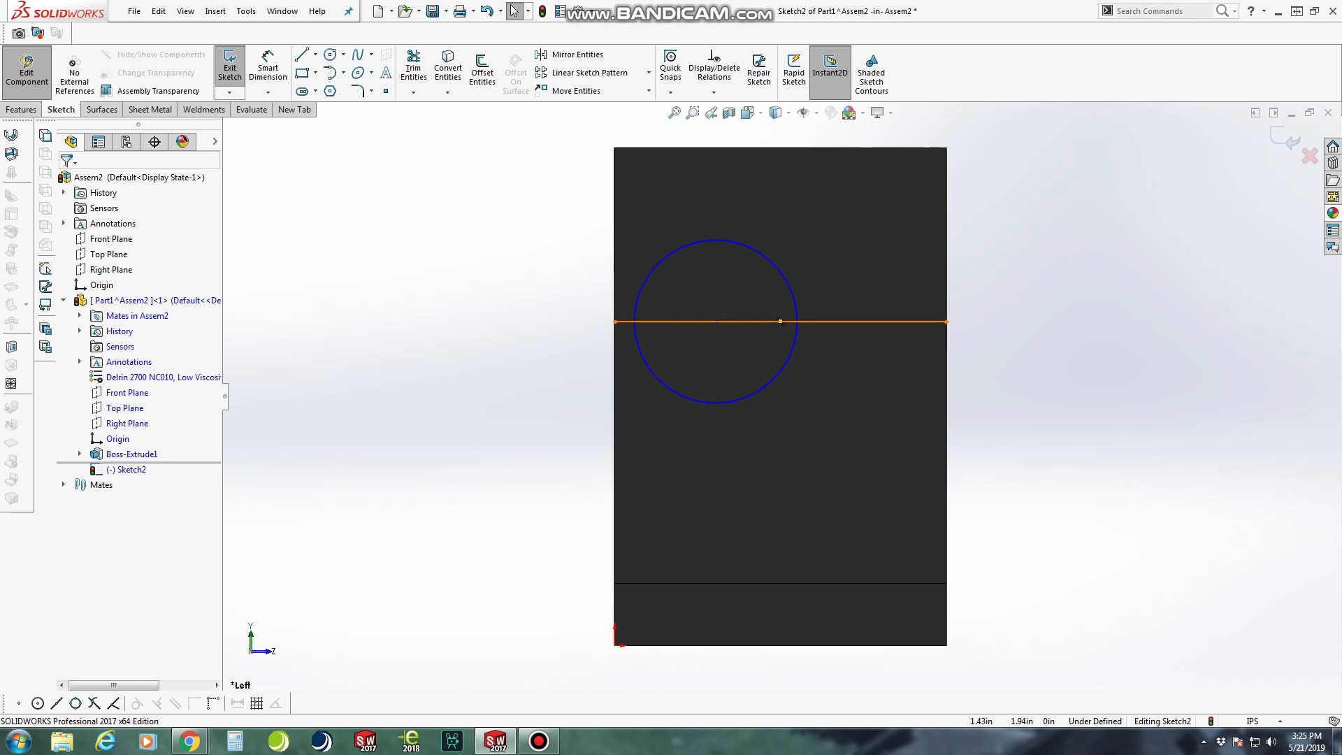
{"action": "right_click", "coordinate": [853, 321]}
{"action": "left_click", "coordinate": [885, 302]}
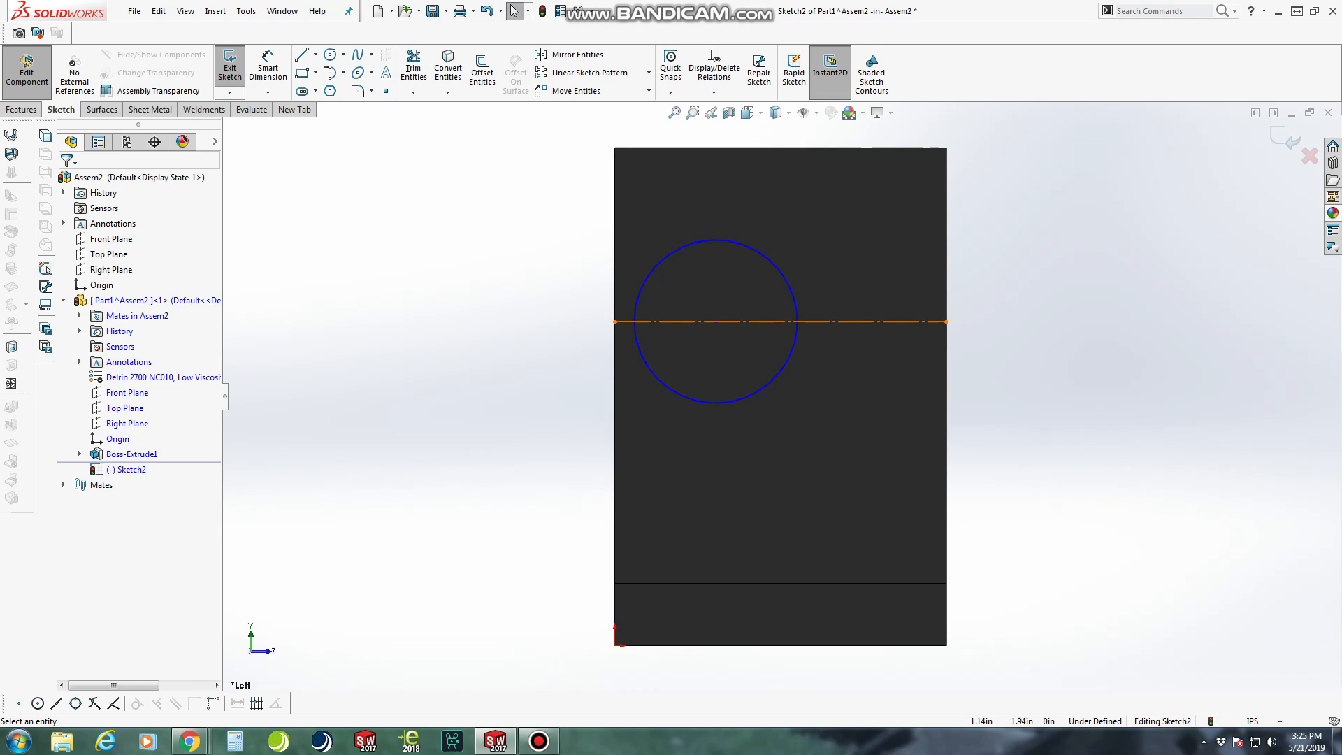
Make the circle's centre coincident with the midpoint of the horizontal construction line
{"action": "left_click", "coordinate": [781, 322]}
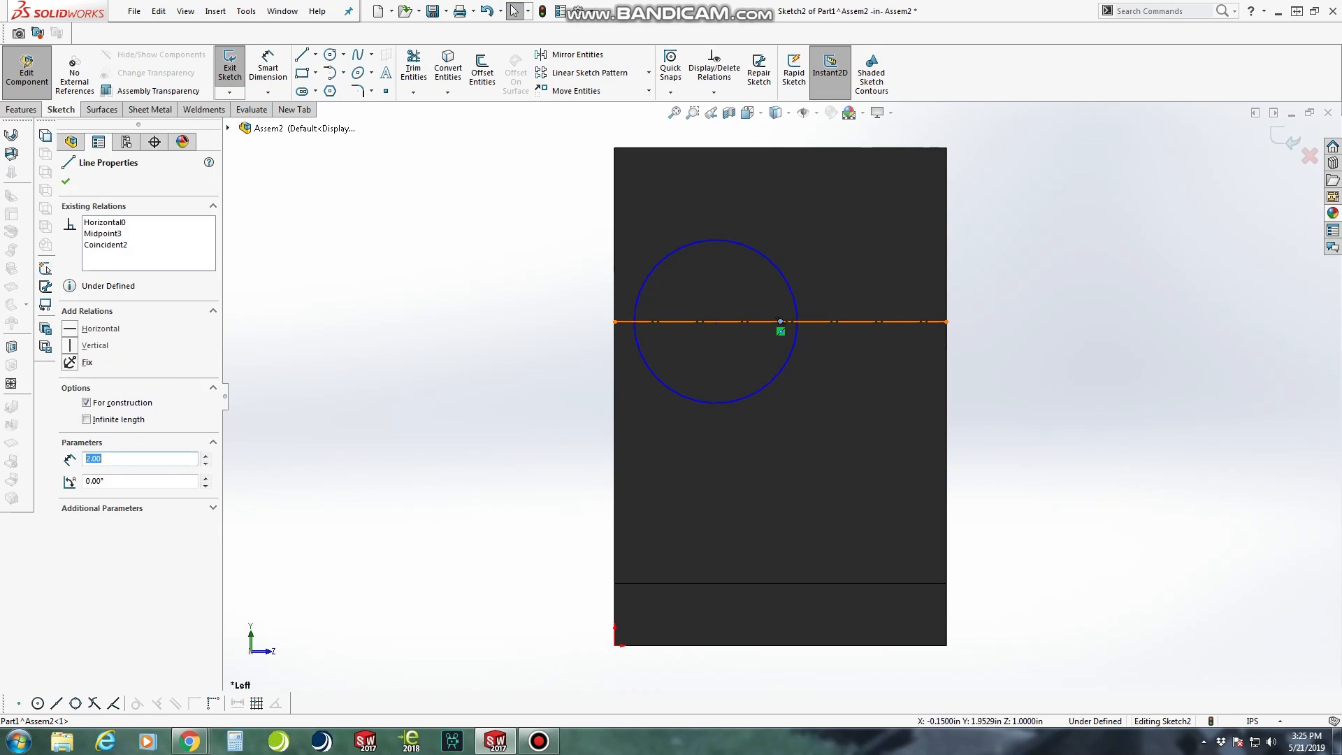
{"action": "left_click", "coordinate": [716, 322], "text": "ctrl"}
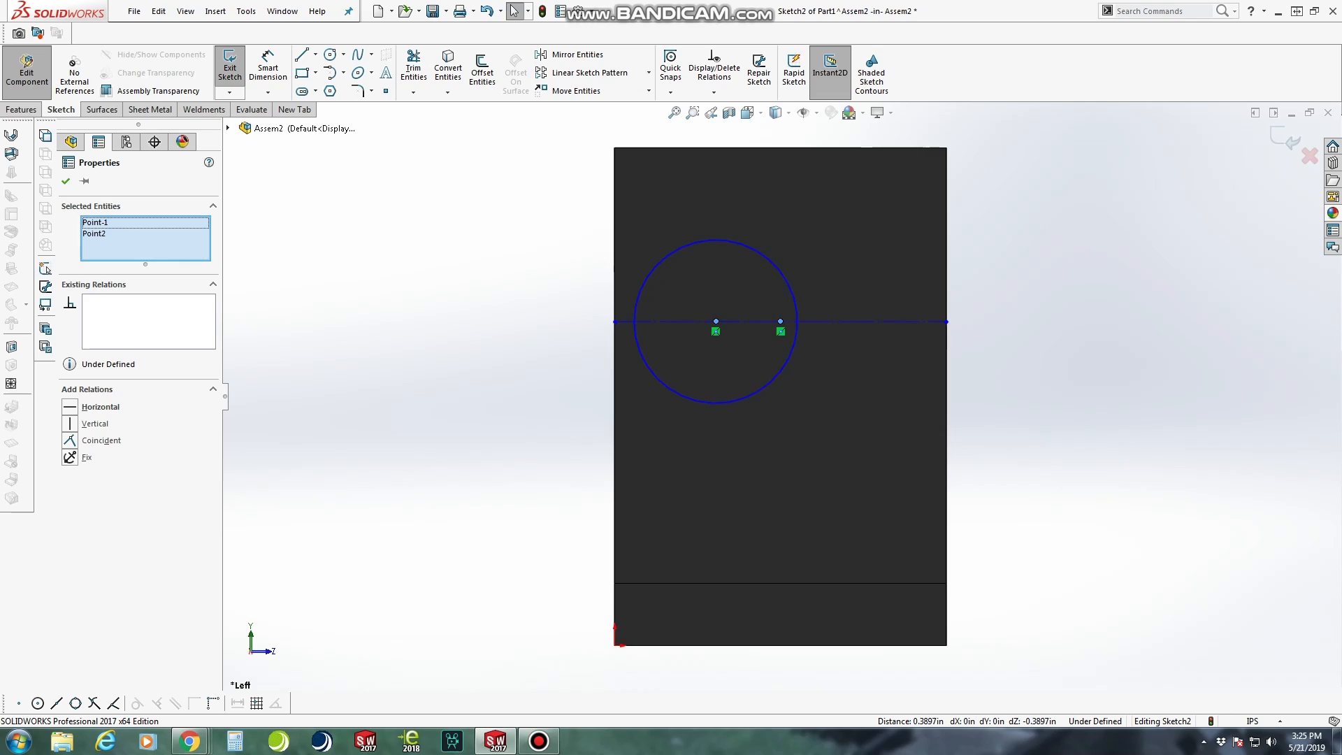
{"action": "left_click", "coordinate": [91, 440]}
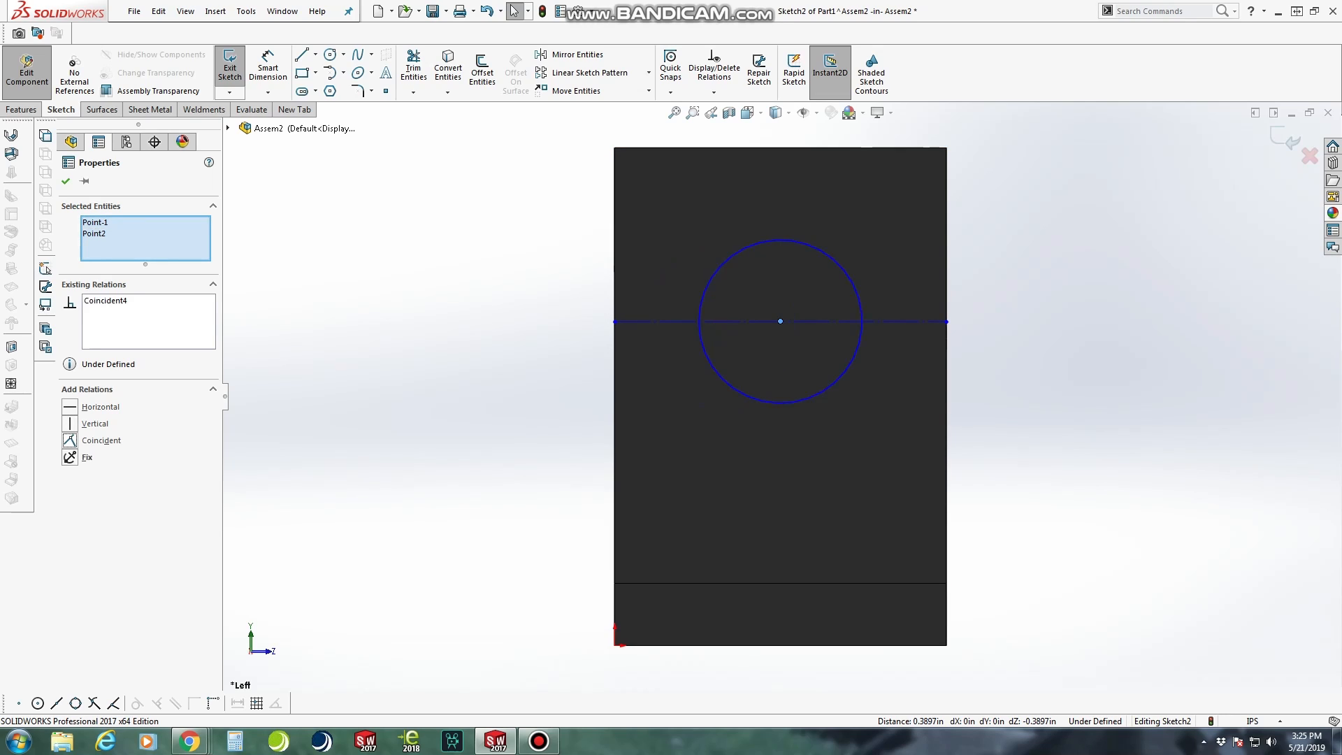
{"action": "left_click", "coordinate": [66, 181]}
Dimension the circle's diameter as 0.20 in
{"action": "left_click", "coordinate": [268, 68]}
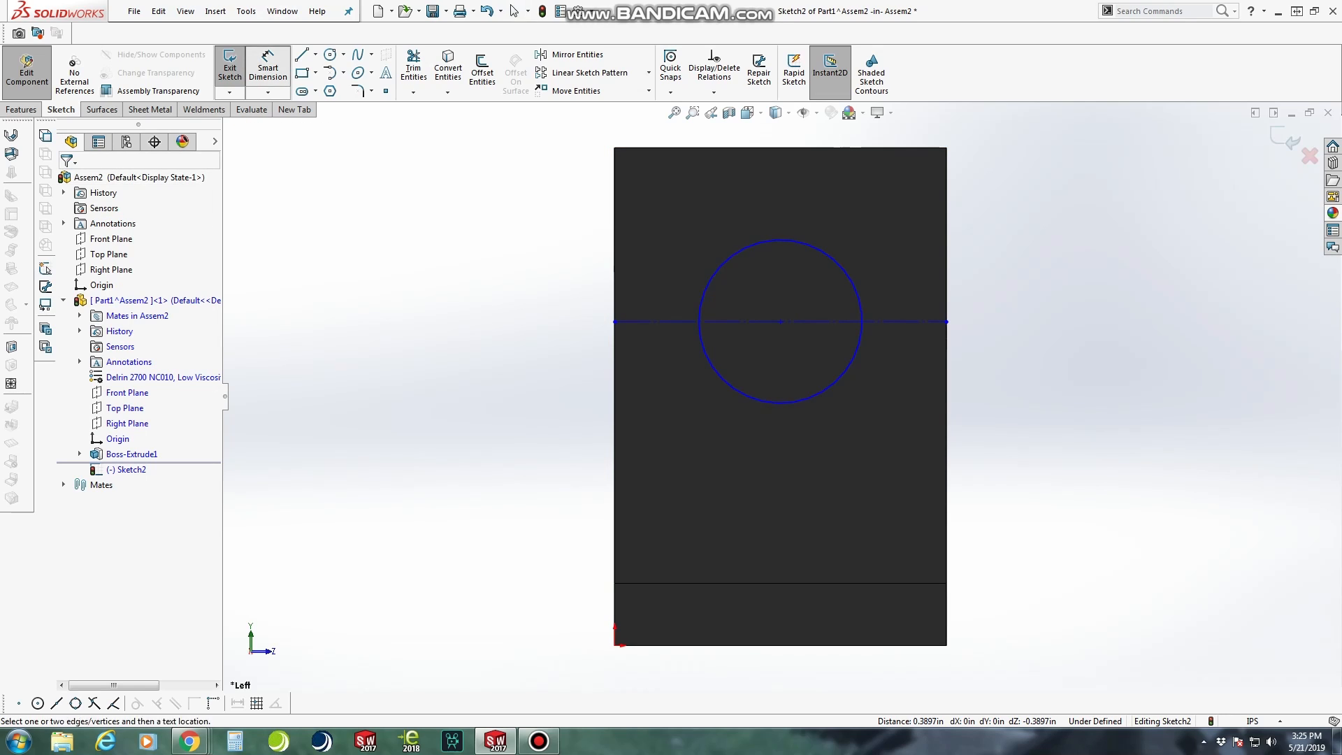
{"action": "left_click", "coordinate": [804, 400]}
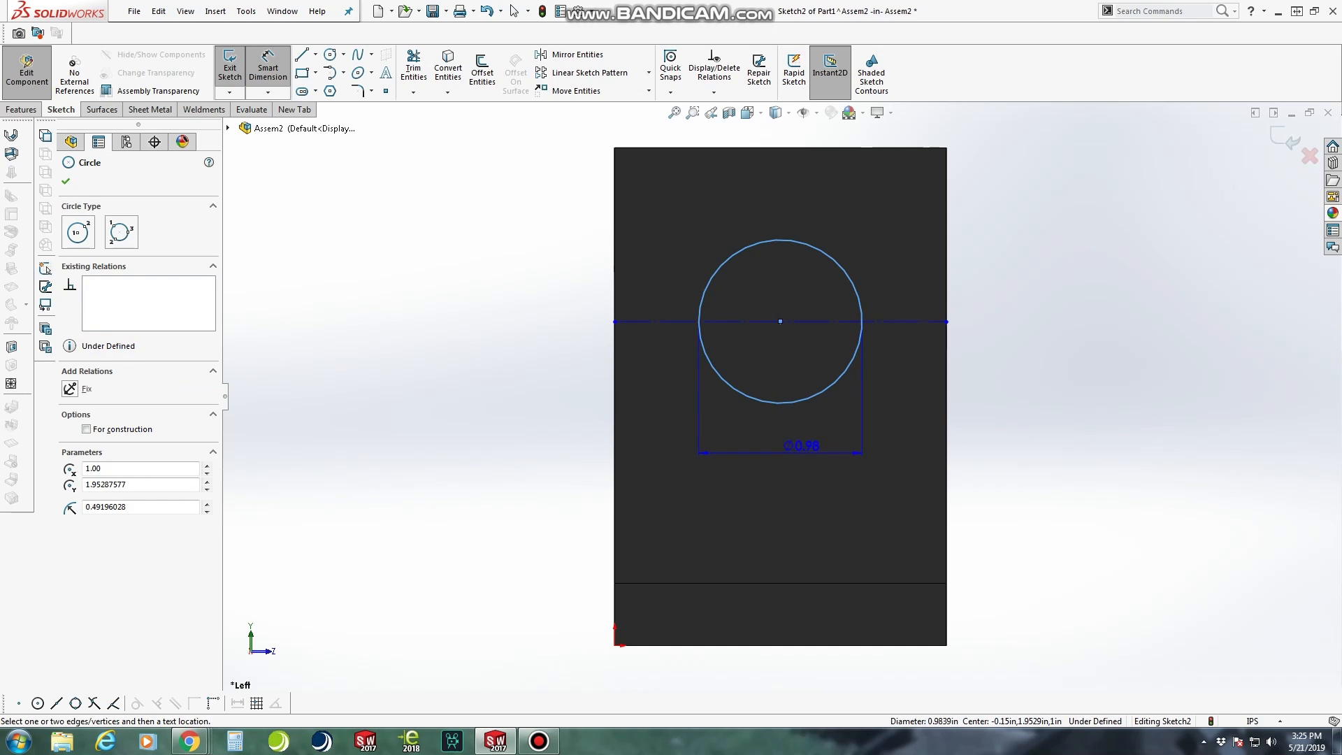
{"action": "left_click", "coordinate": [804, 447]}
{"action": "type", "text": ".20"}
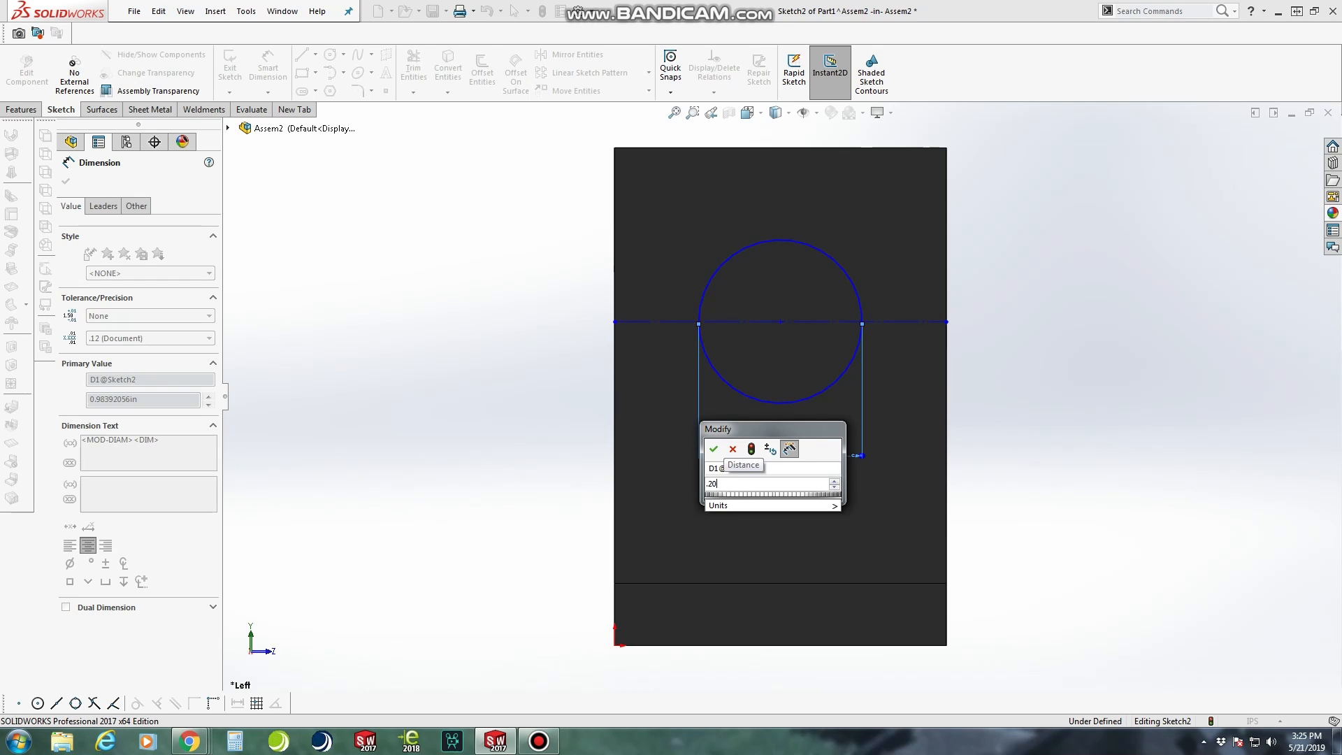
{"action": "key", "text": "Return"}
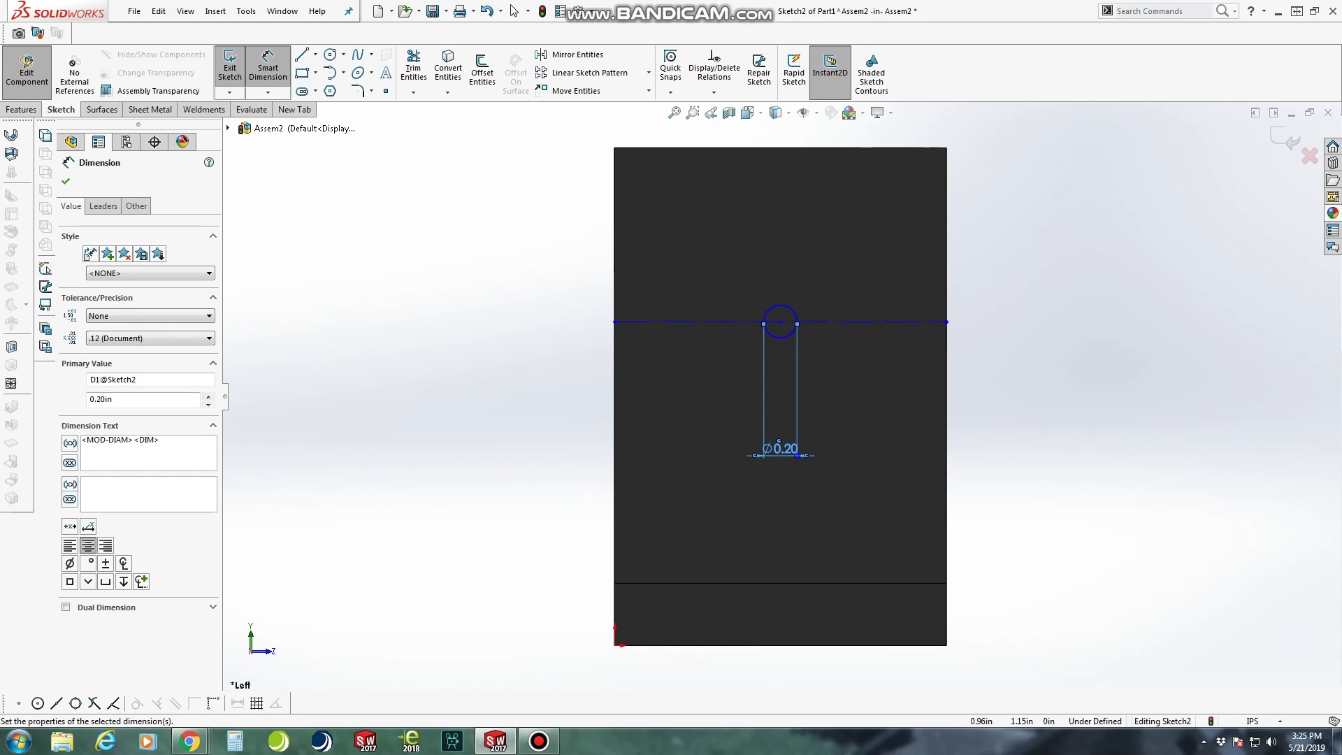
{"action": "scroll", "coordinate": [921, 246], "scroll_direction": "down", "scroll_amount": 1}
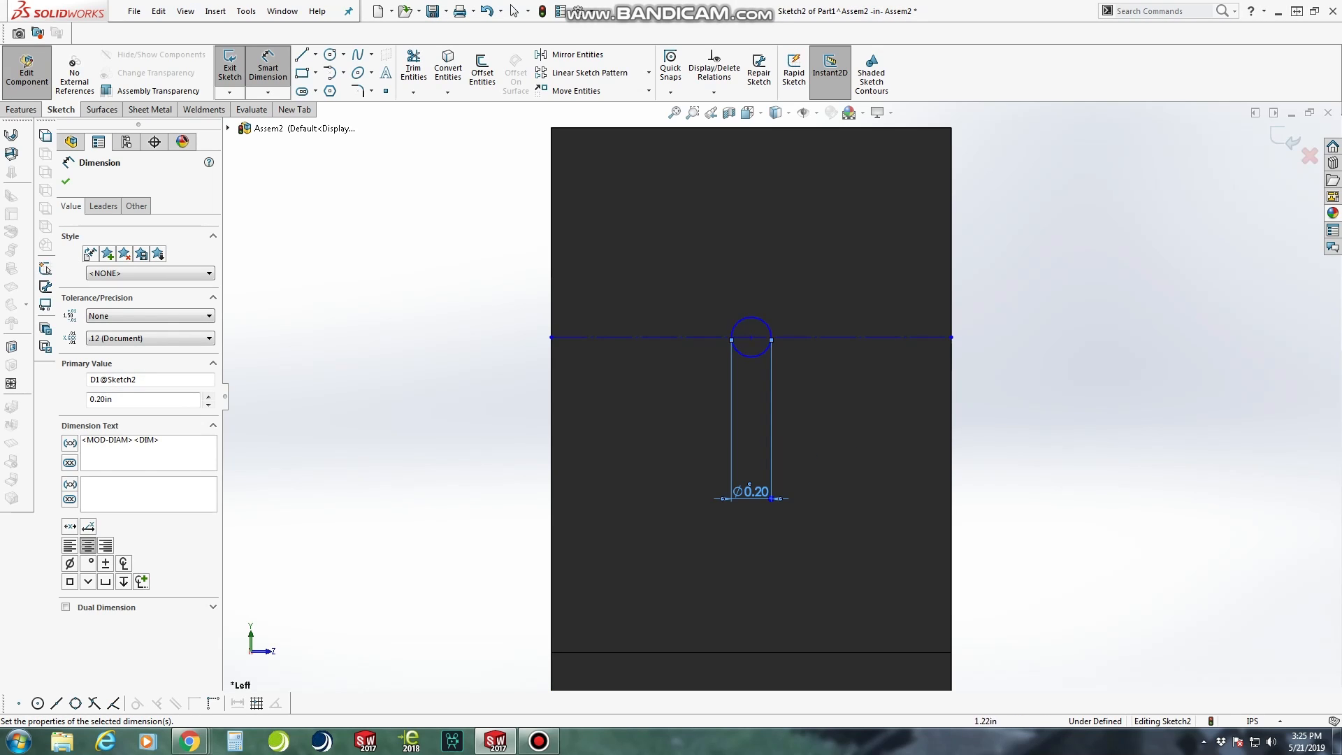
{"action": "scroll", "coordinate": [771, 349], "scroll_direction": "up", "scroll_amount": 1}
{"action": "middle_click_drag", "start_coordinate": [772, 350], "coordinate": [848, 360]}
{"action": "left_click", "coordinate": [901, 358]}
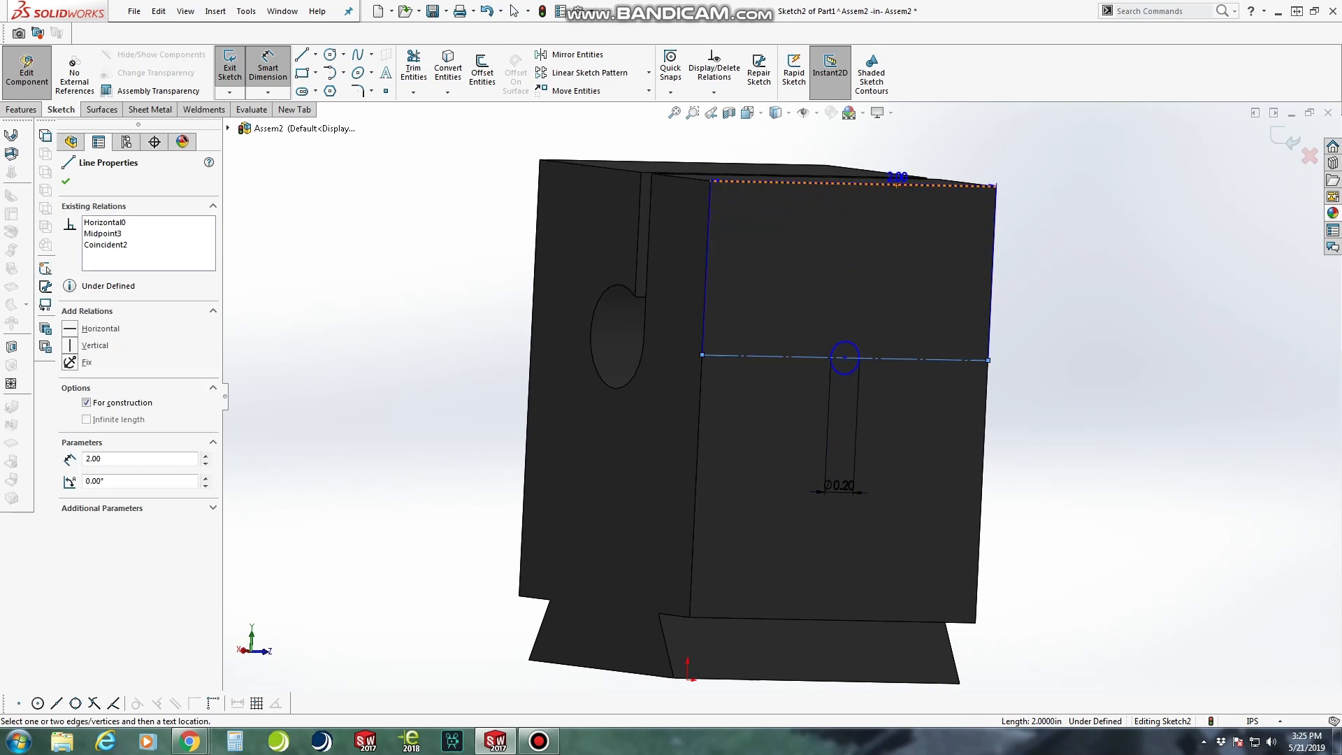
{"action": "left_click", "coordinate": [899, 183]}
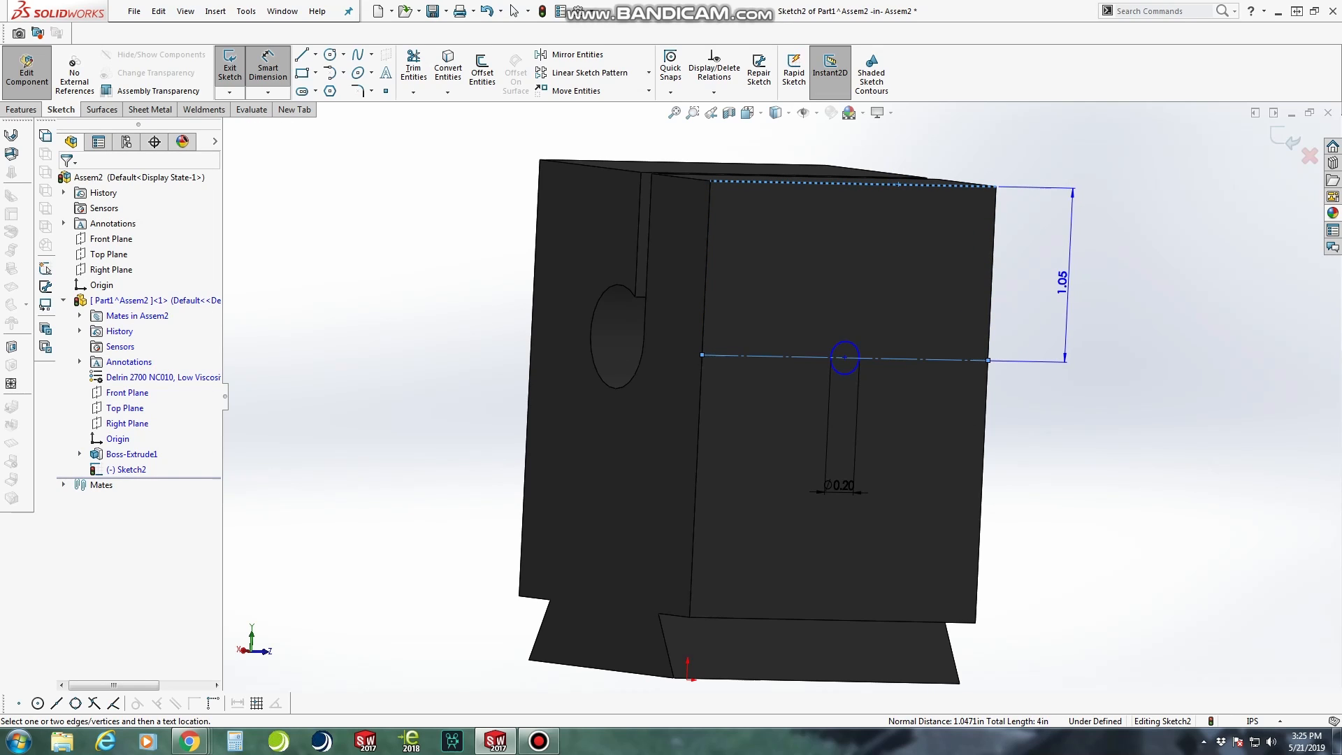
{"action": "key", "text": "Escape"}
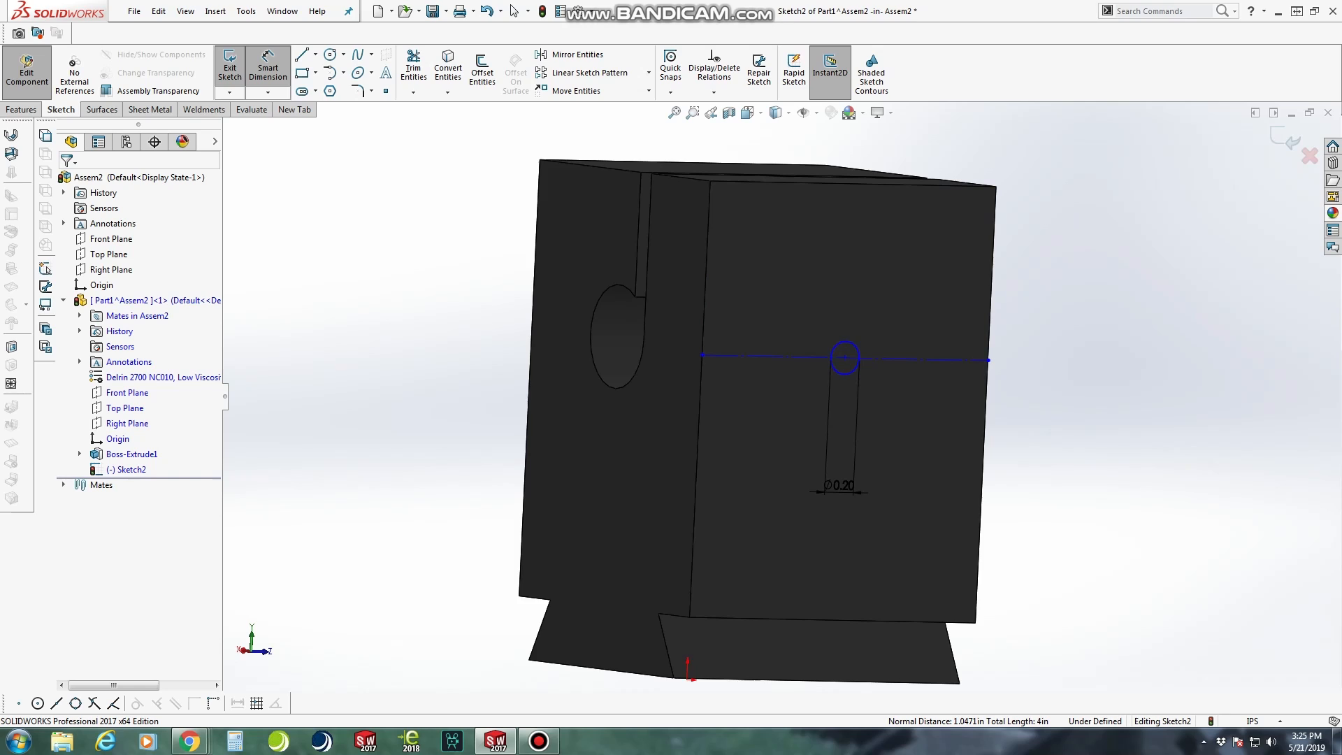
{"action": "scroll", "coordinate": [637, 156], "scroll_direction": "down", "scroll_amount": 2}
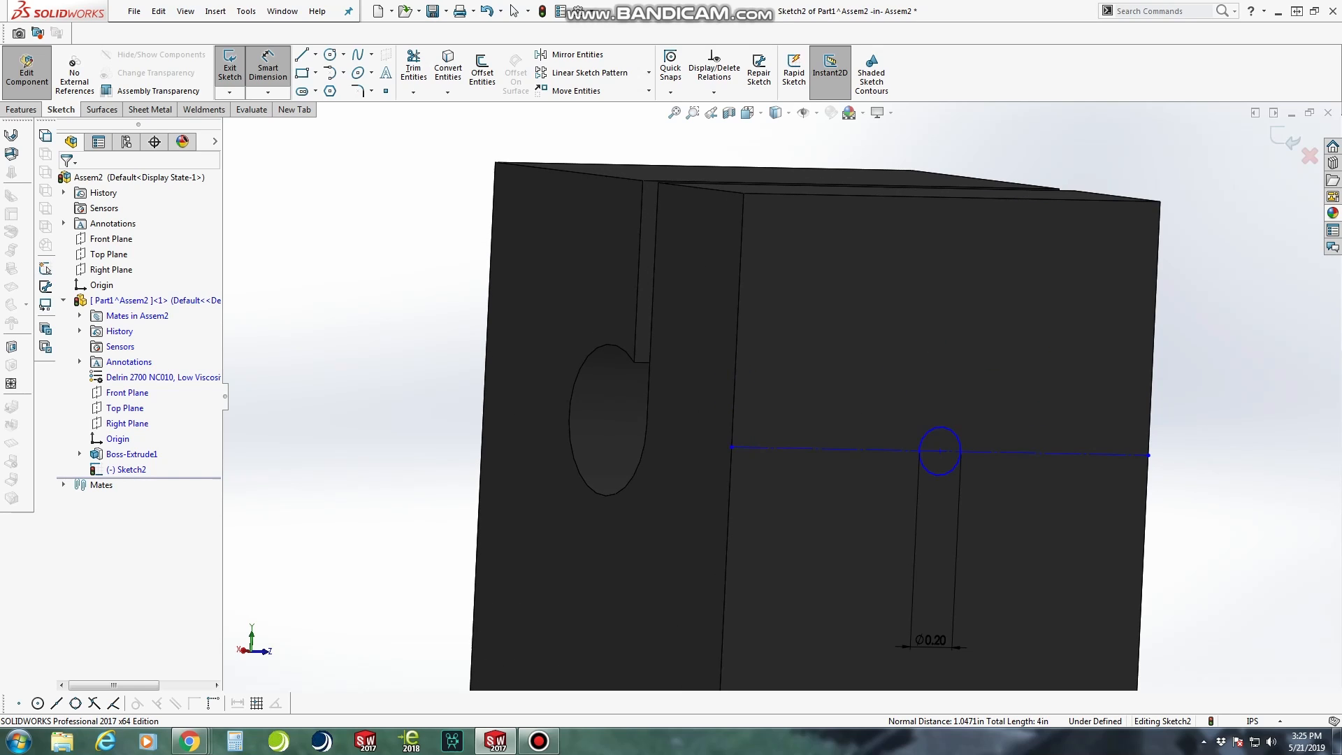
{"action": "key", "text": "Escape"}
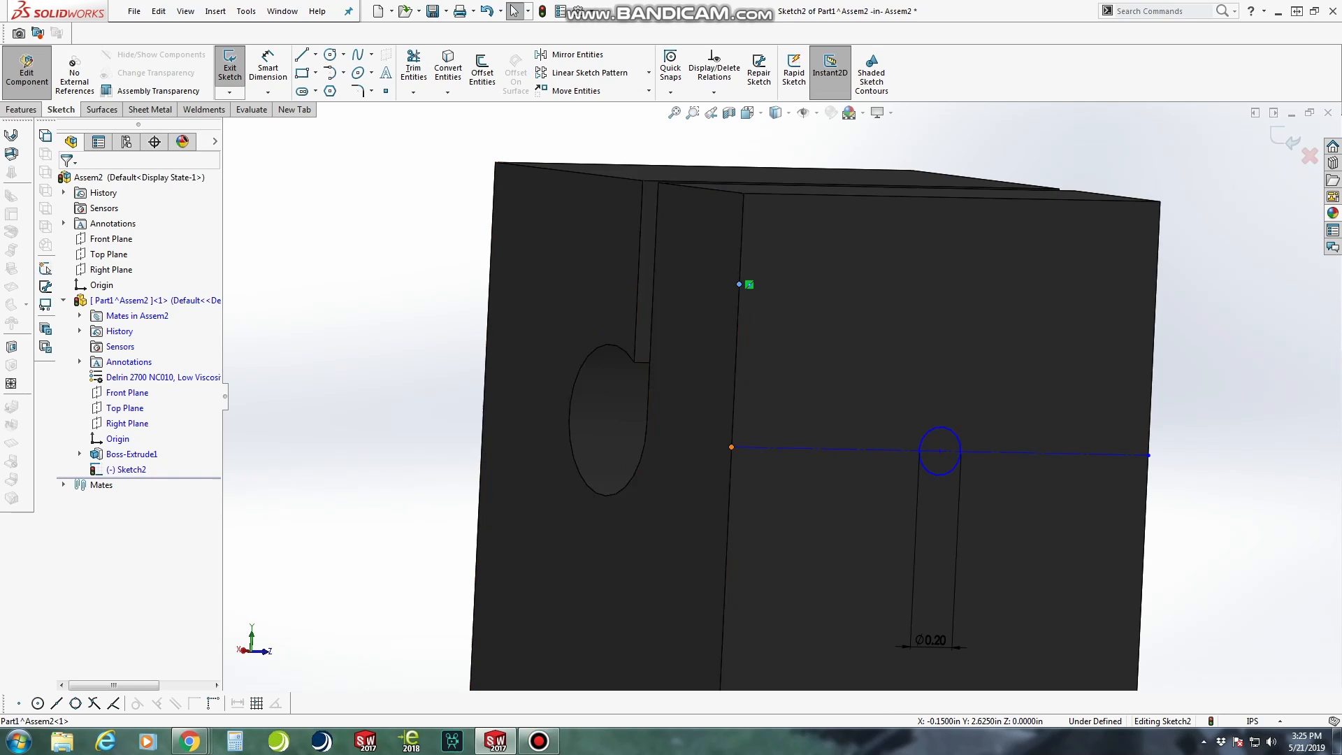
Make the construction line's left end coincident with the midpoint on the upper part of the face's vertical edge, level with the slot
{"action": "left_click", "coordinate": [731, 447], "text": "ctrl"}
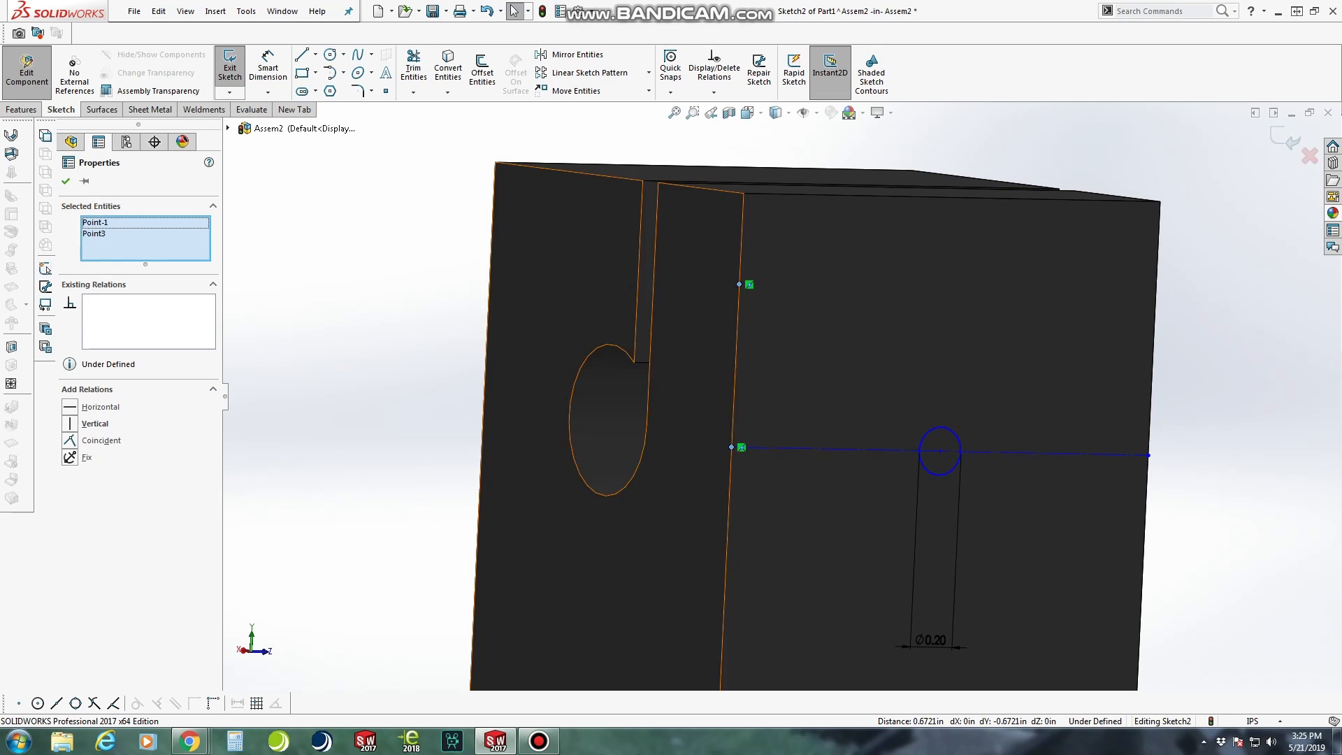
{"action": "left_click", "coordinate": [98, 441]}
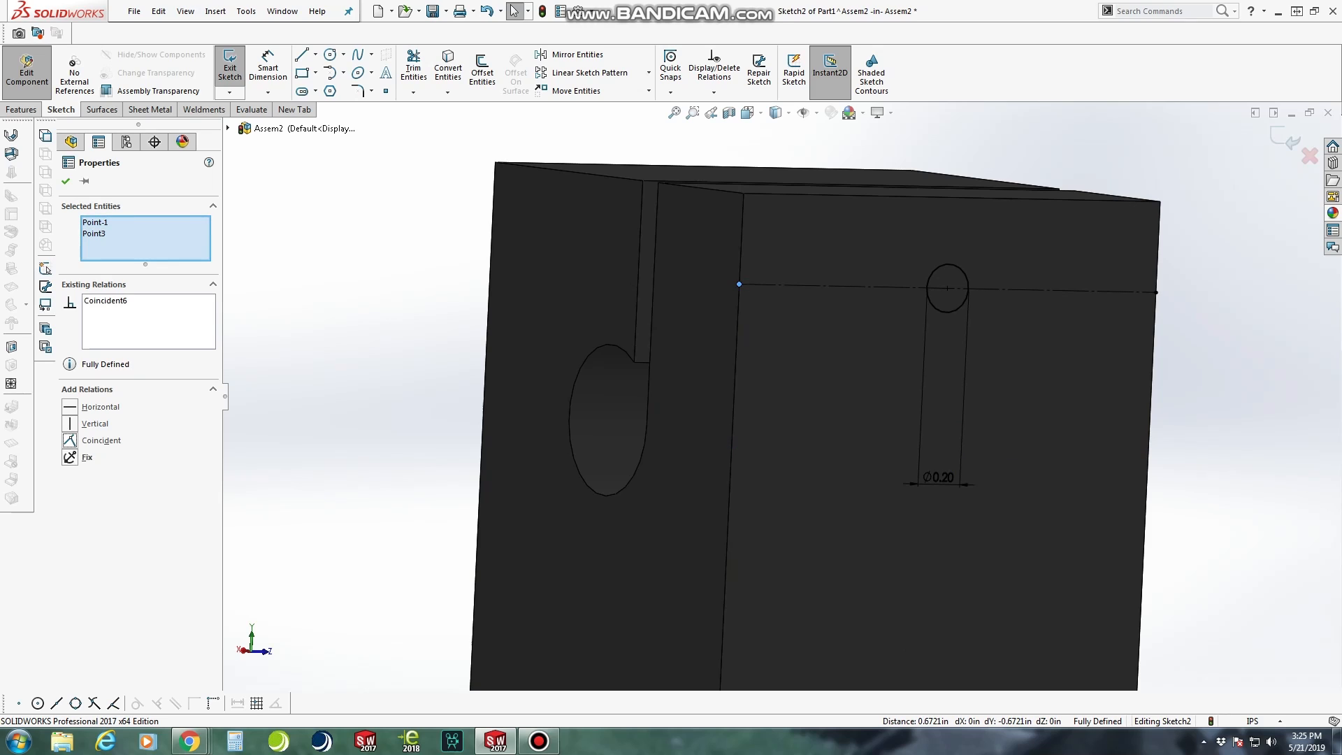
{"action": "key", "text": "Escape"}
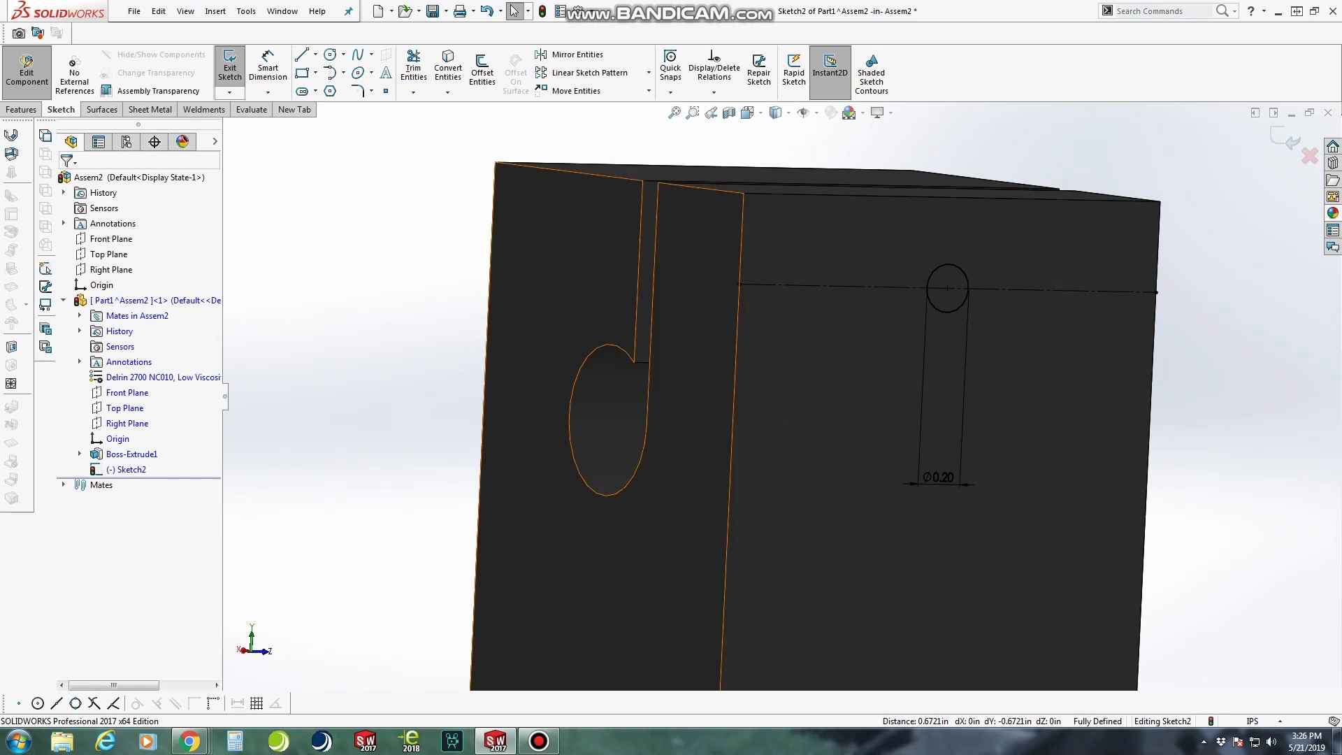
Draw a vertical construction line from the circle's centre down to the midpoint of the face's bottom edge
{"action": "middle_click_drag", "start_coordinate": [658, 391], "coordinate": [789, 397]}
{"action": "middle_click_drag", "start_coordinate": [599, 309], "coordinate": [638, 278]}
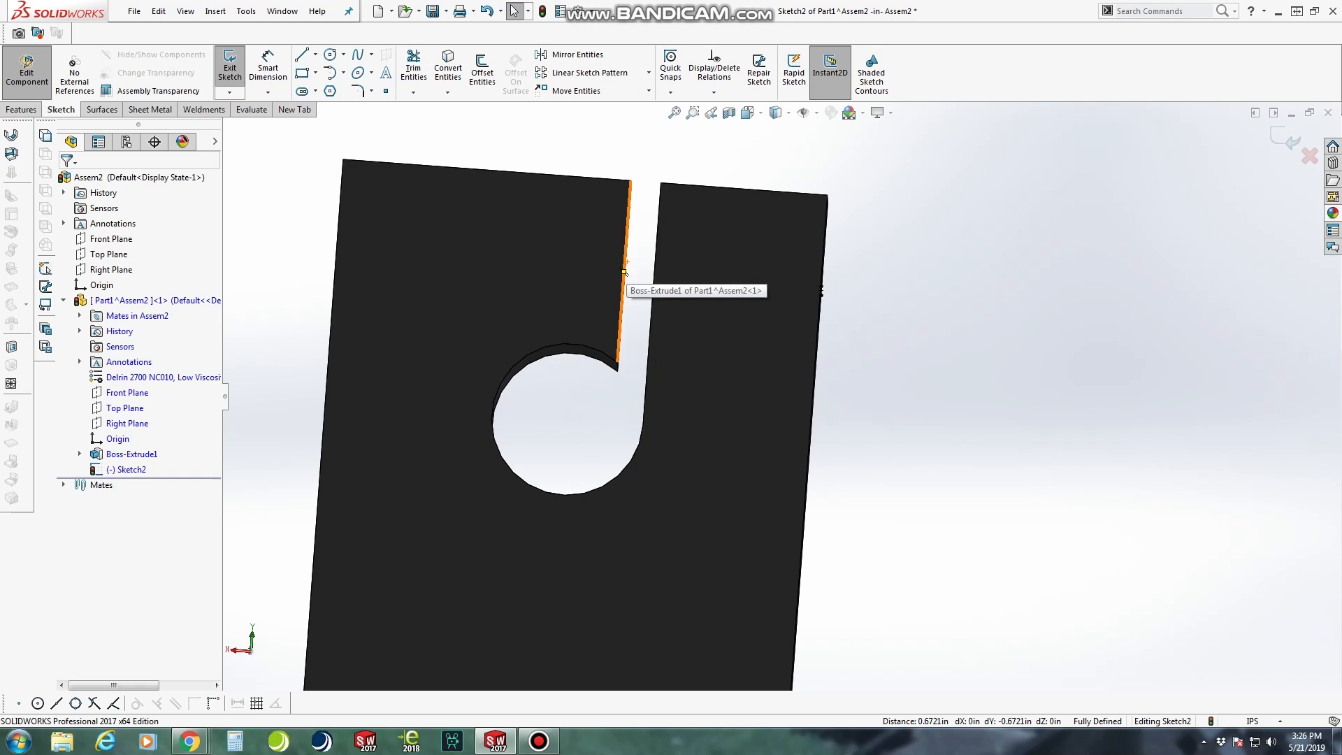
{"action": "middle_click_drag", "start_coordinate": [624, 283], "coordinate": [590, 294]}
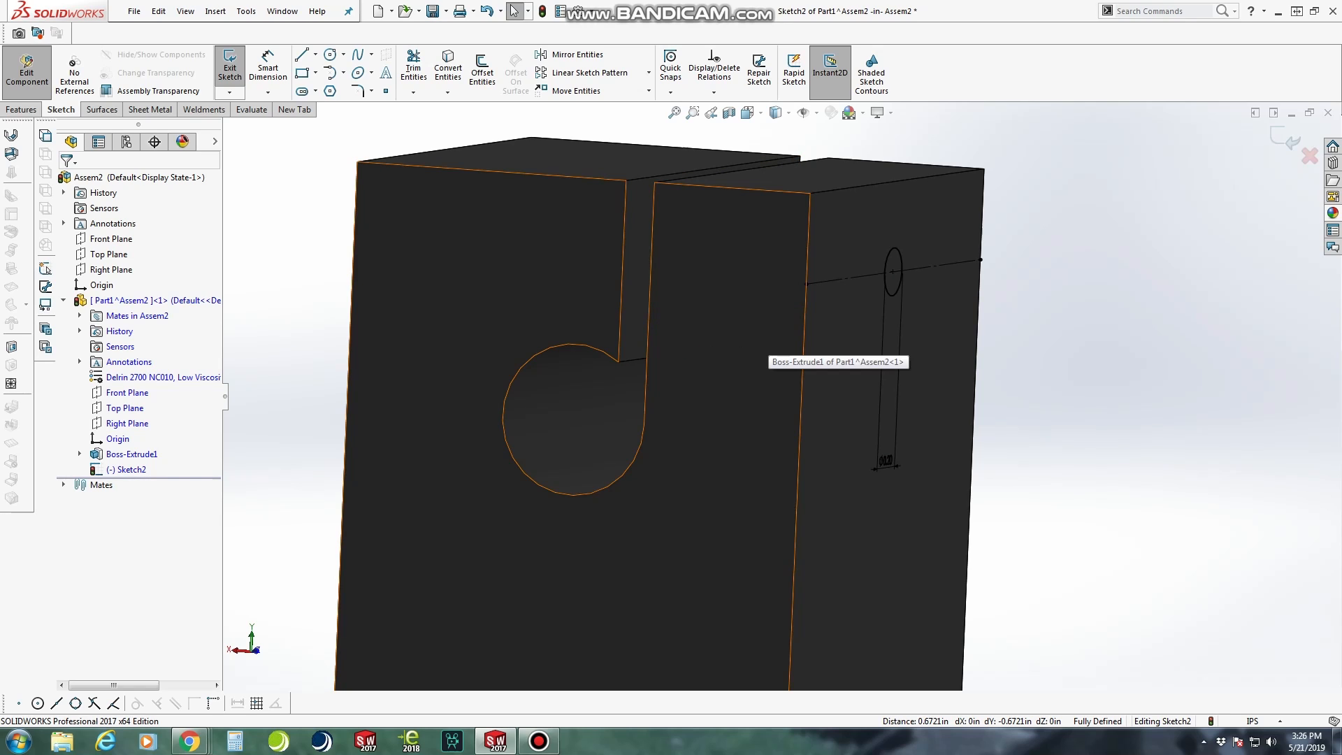
{"action": "middle_click_drag", "start_coordinate": [751, 333], "coordinate": [624, 331]}
{"action": "middle_click_drag", "start_coordinate": [1048, 292], "coordinate": [973, 280]}
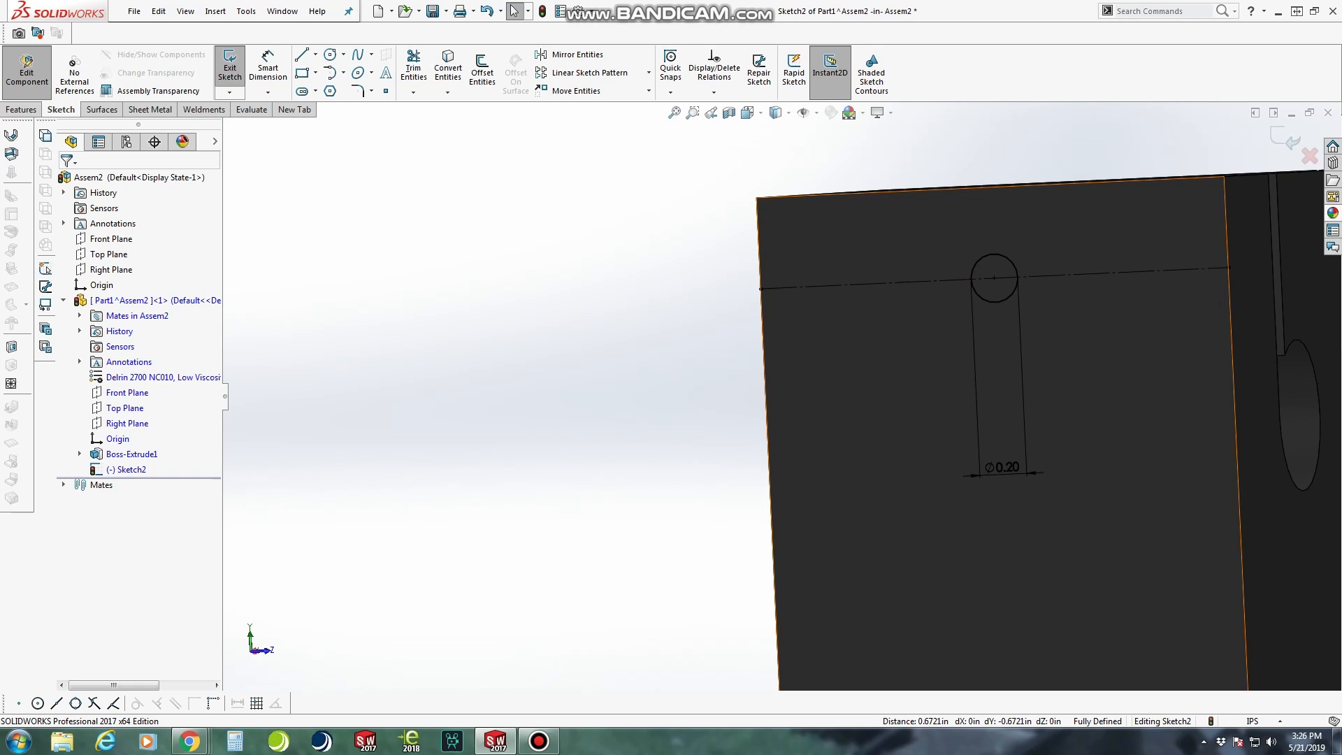
{"action": "key", "text": "space"}
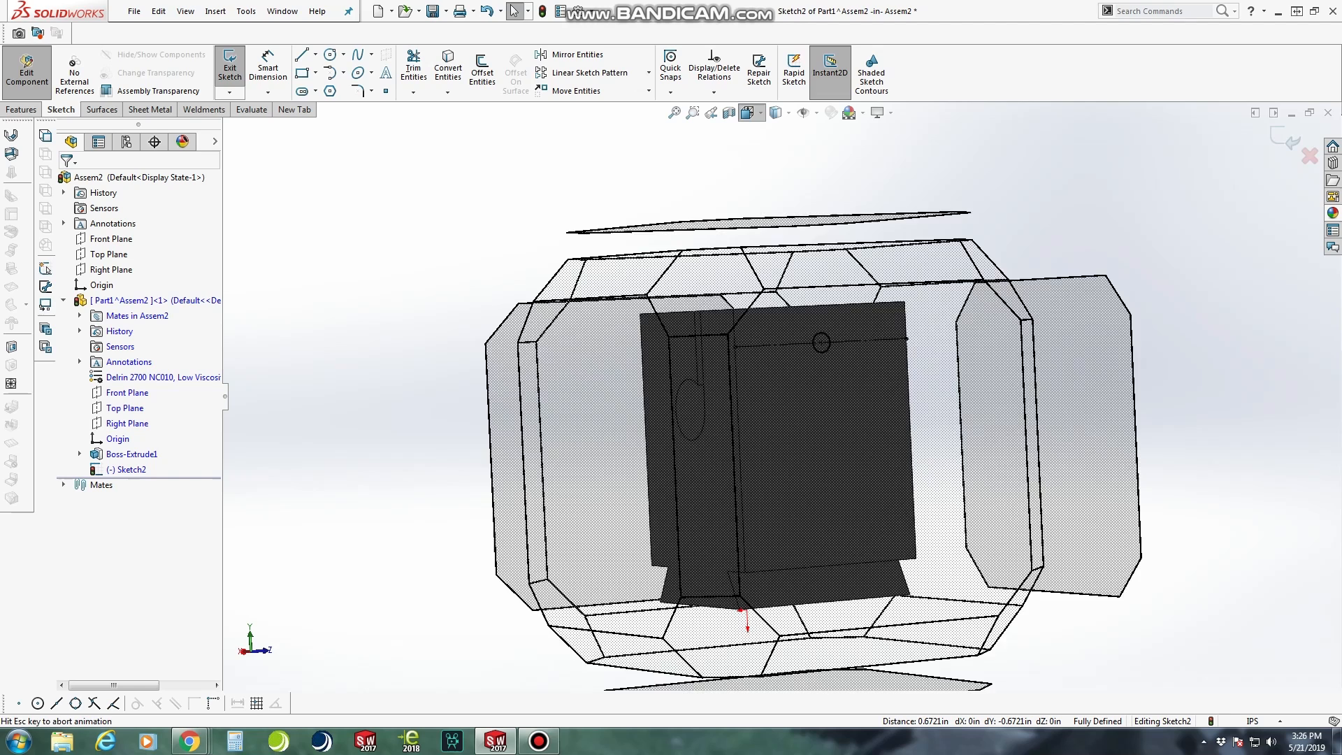
{"action": "left_click", "coordinate": [887, 377]}
{"action": "right_click_drag", "start_coordinate": [1221, 355], "coordinate": [1153, 354]}
{"action": "left_click", "coordinate": [798, 223]}
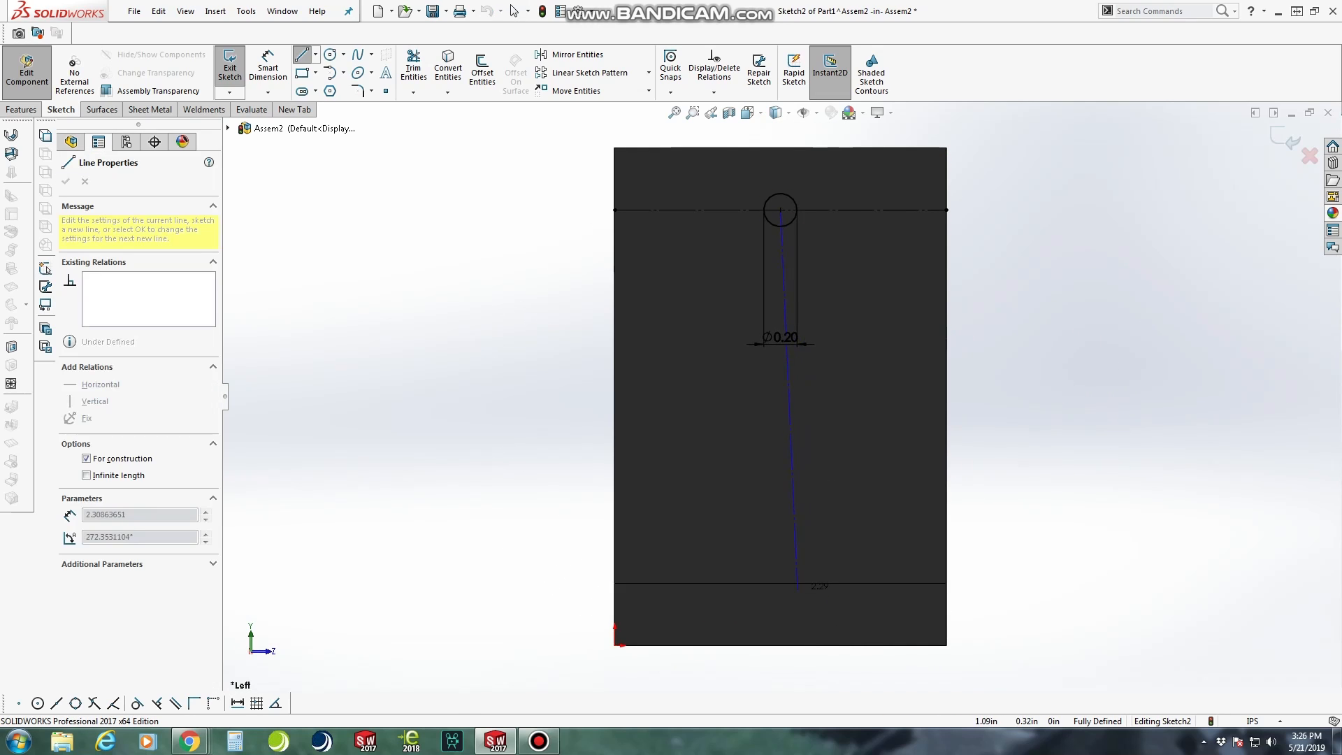
{"action": "left_click", "coordinate": [780, 645]}
{"action": "key", "text": "Escape"}
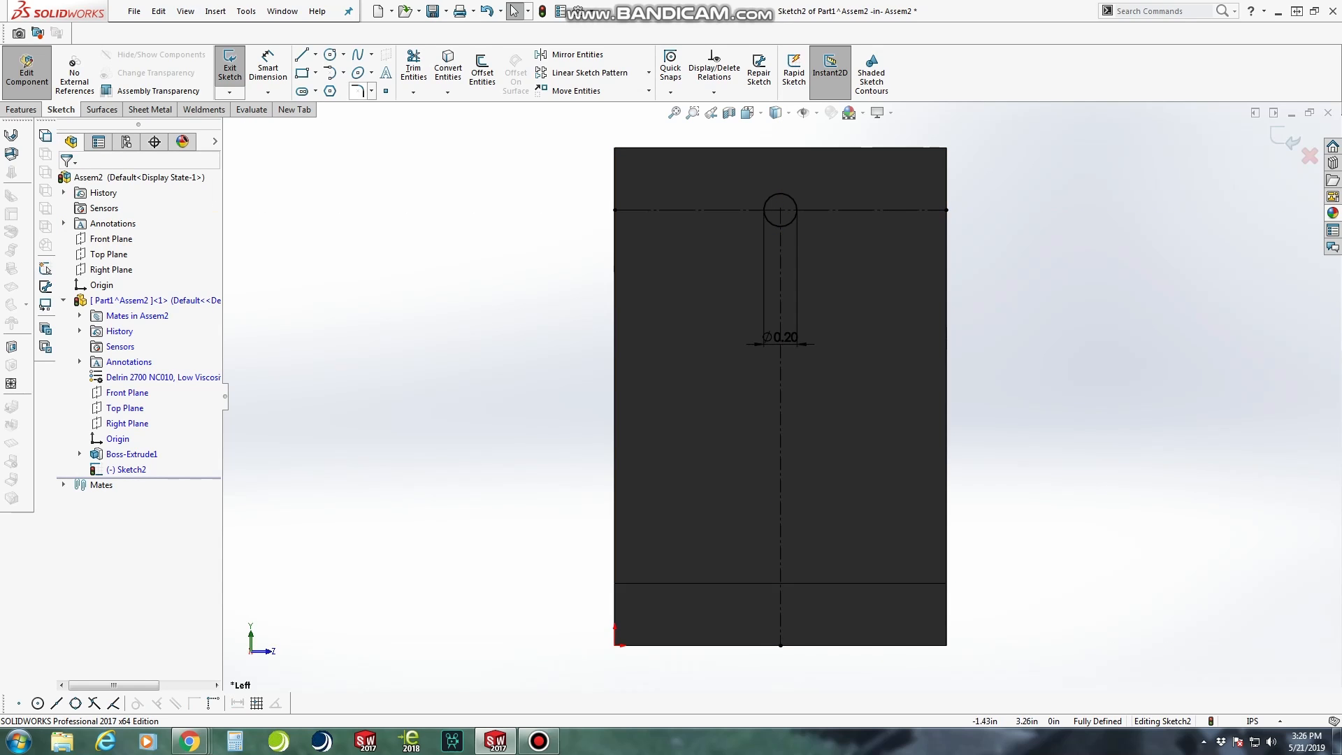
Sketch a closed right triangle about 0.30 in wide and 0.375 in high in the face's lower corner, with its slanted side ending at the bottom corner
{"action": "left_click", "coordinate": [301, 55]}
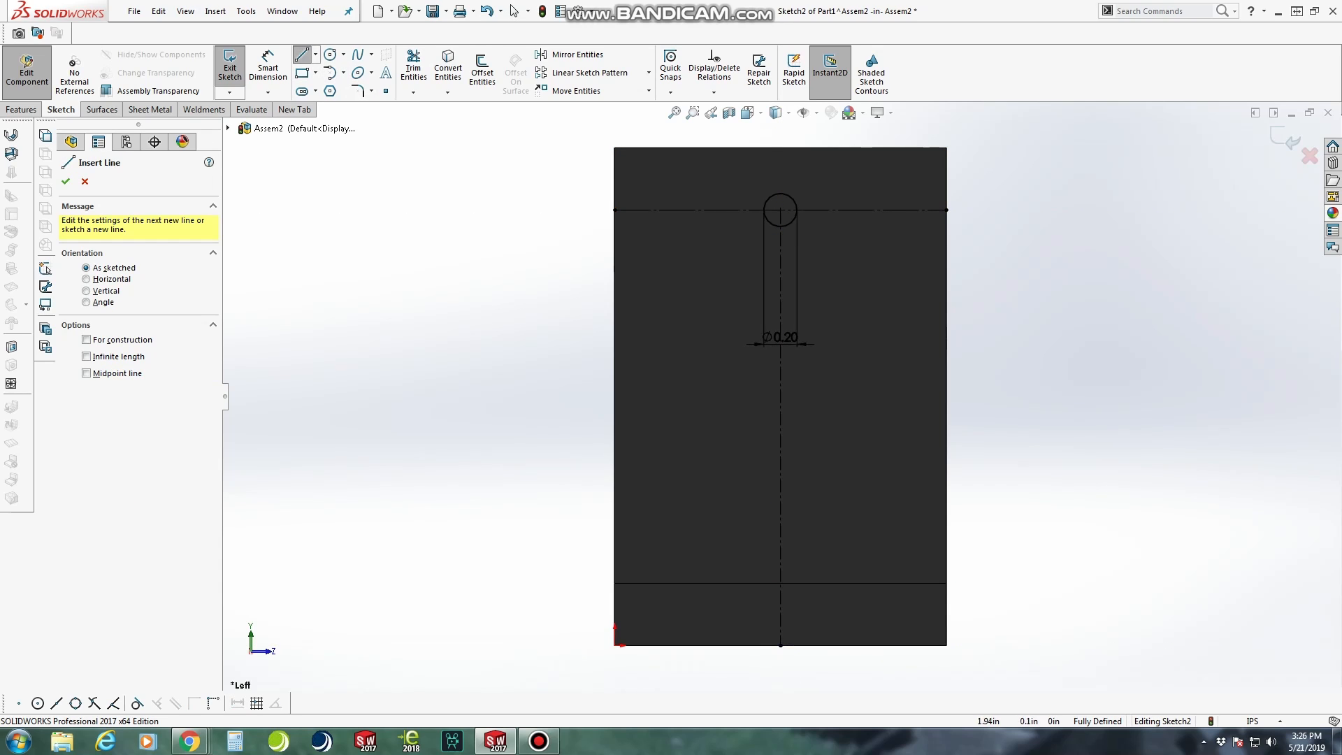
{"action": "left_click", "coordinate": [946, 645]}
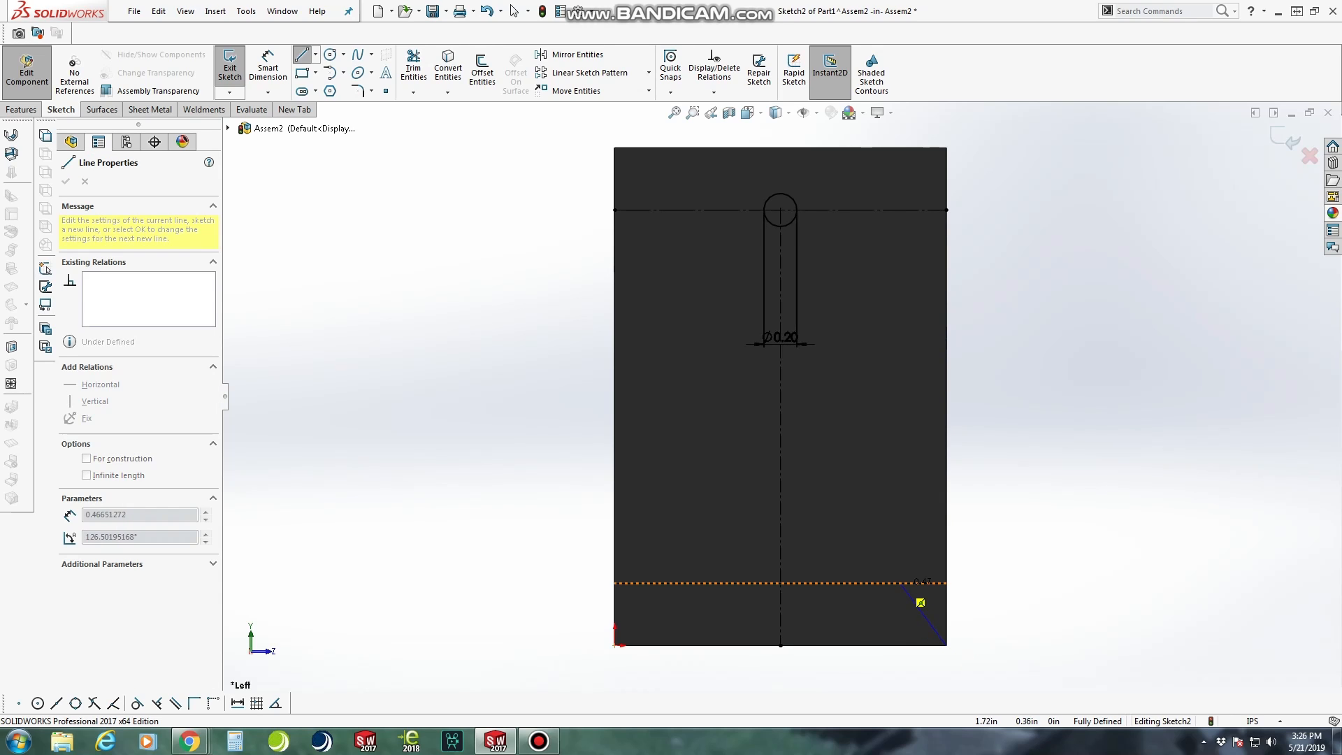
{"action": "left_click", "coordinate": [897, 583]}
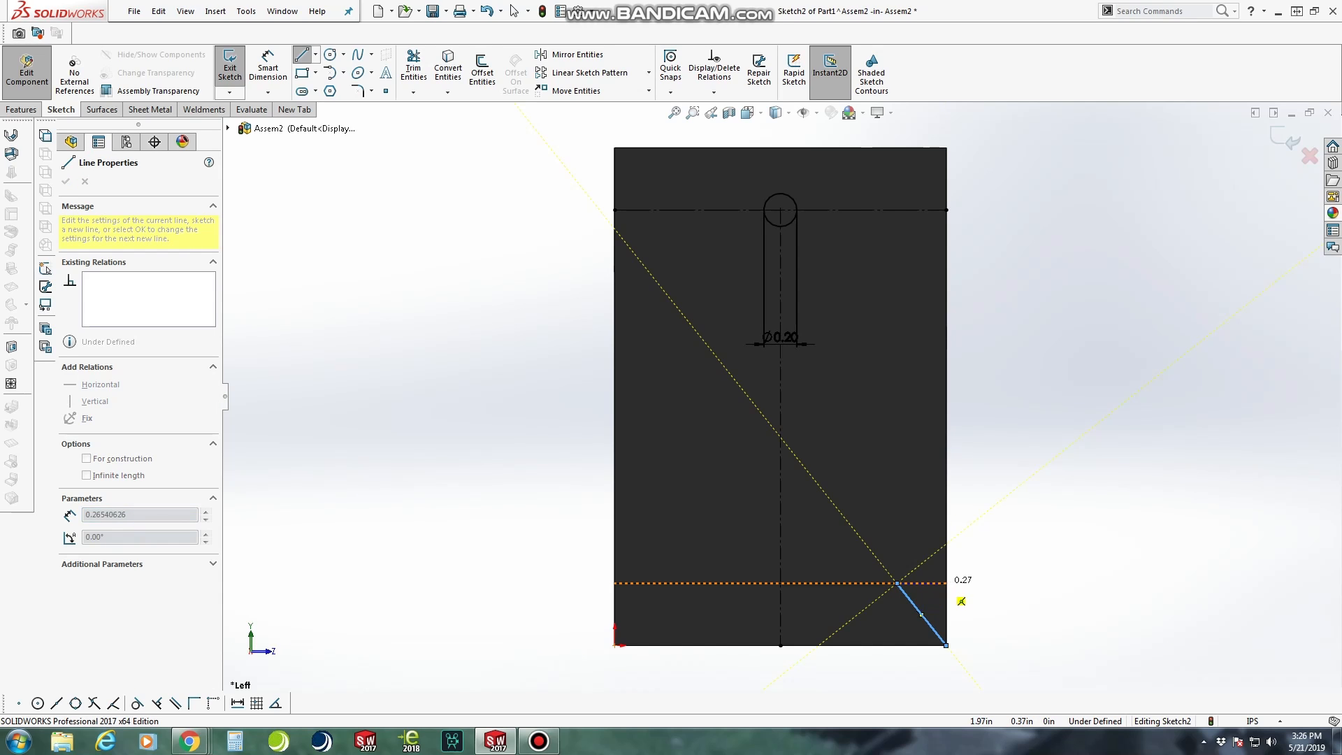
{"action": "left_click", "coordinate": [947, 583]}
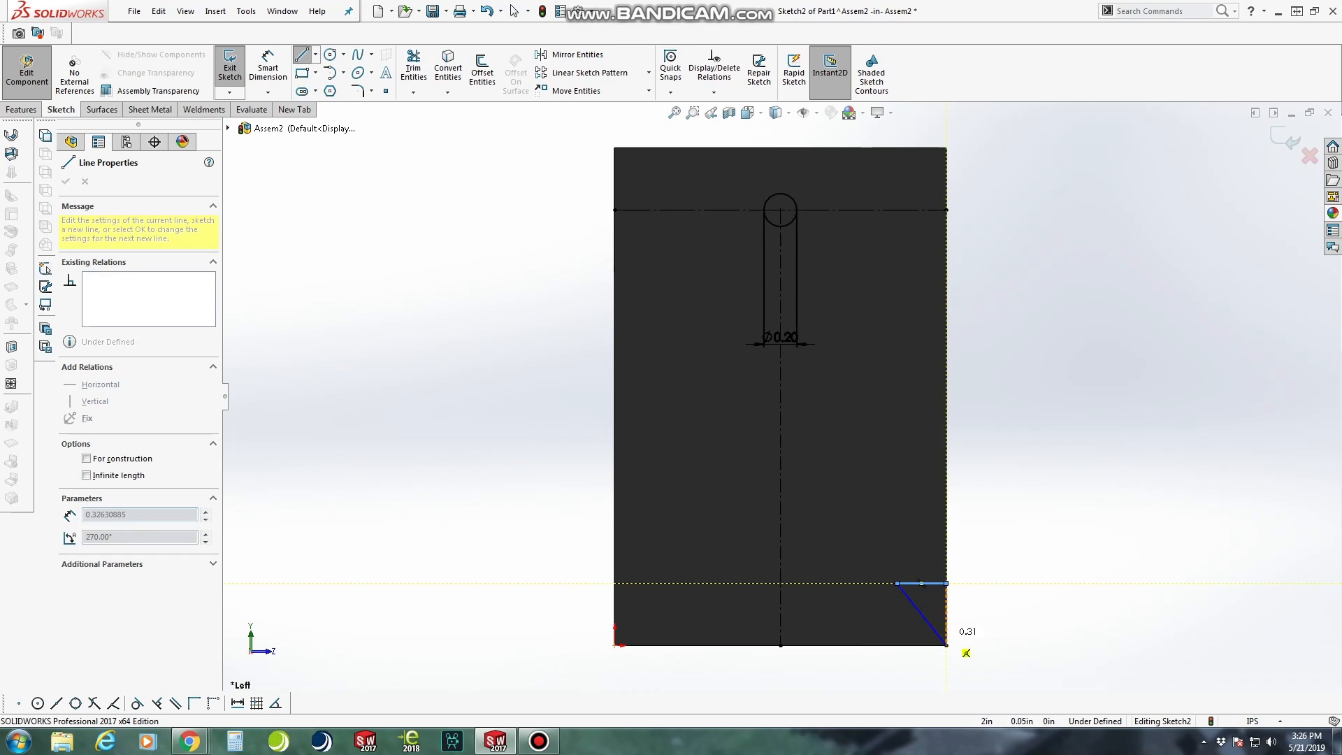
{"action": "left_click", "coordinate": [946, 644]}
{"action": "scroll", "coordinate": [993, 636], "scroll_direction": "down", "scroll_amount": 5}
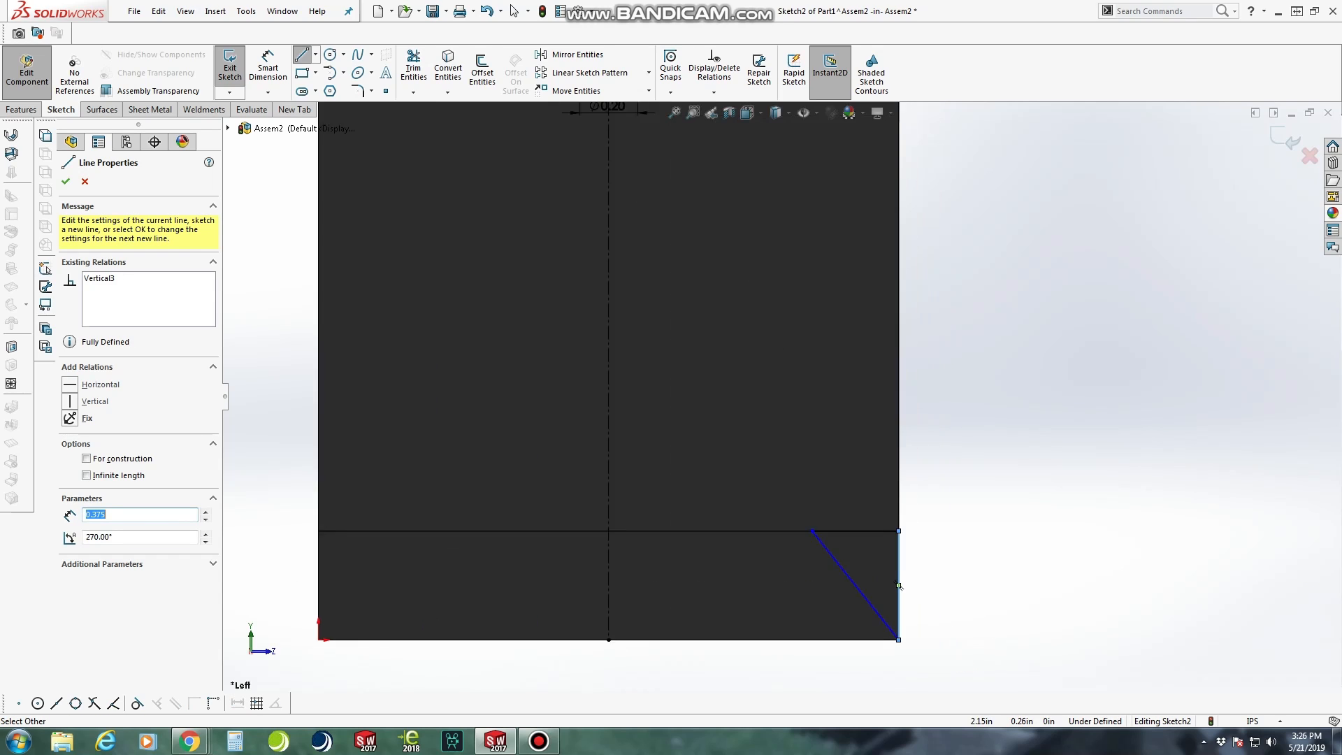
{"action": "key", "text": "Escape"}
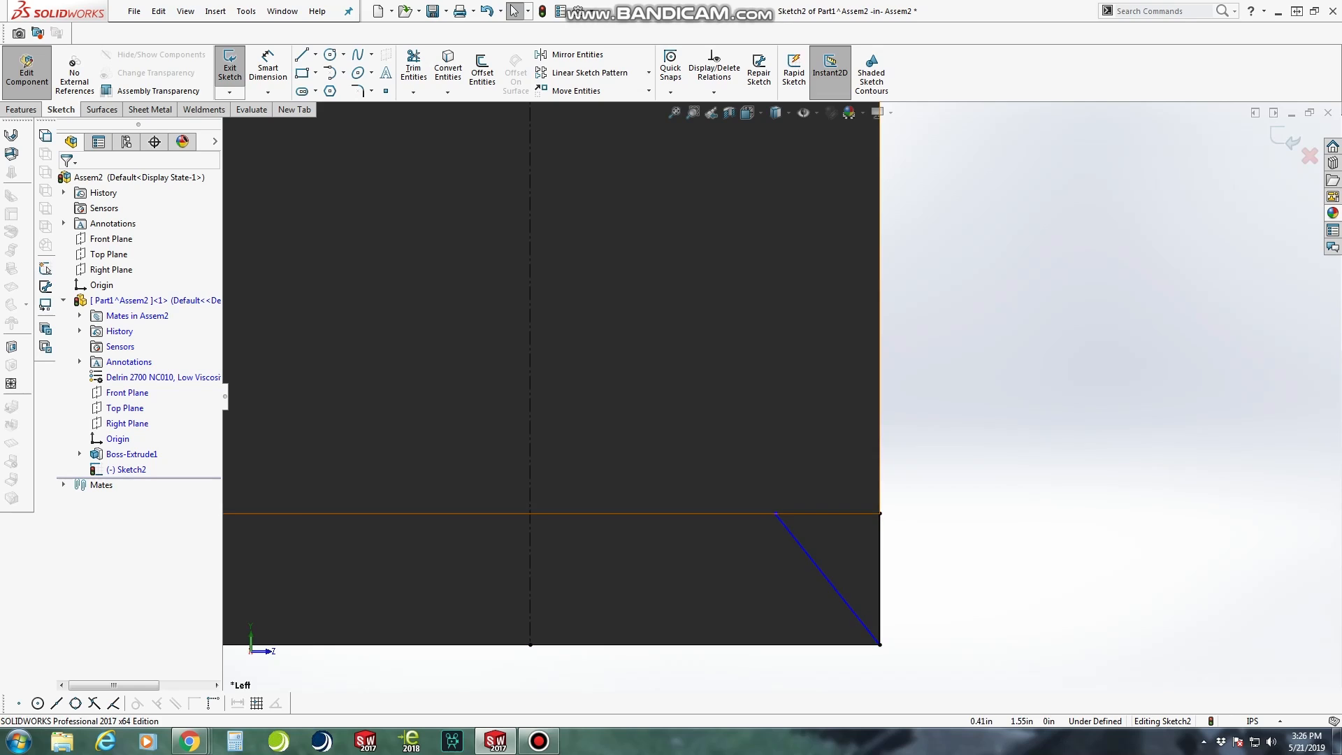
Dimension the angle between the triangle's slanted line and its horizontal line as 60°
{"action": "left_click", "coordinate": [270, 70]}
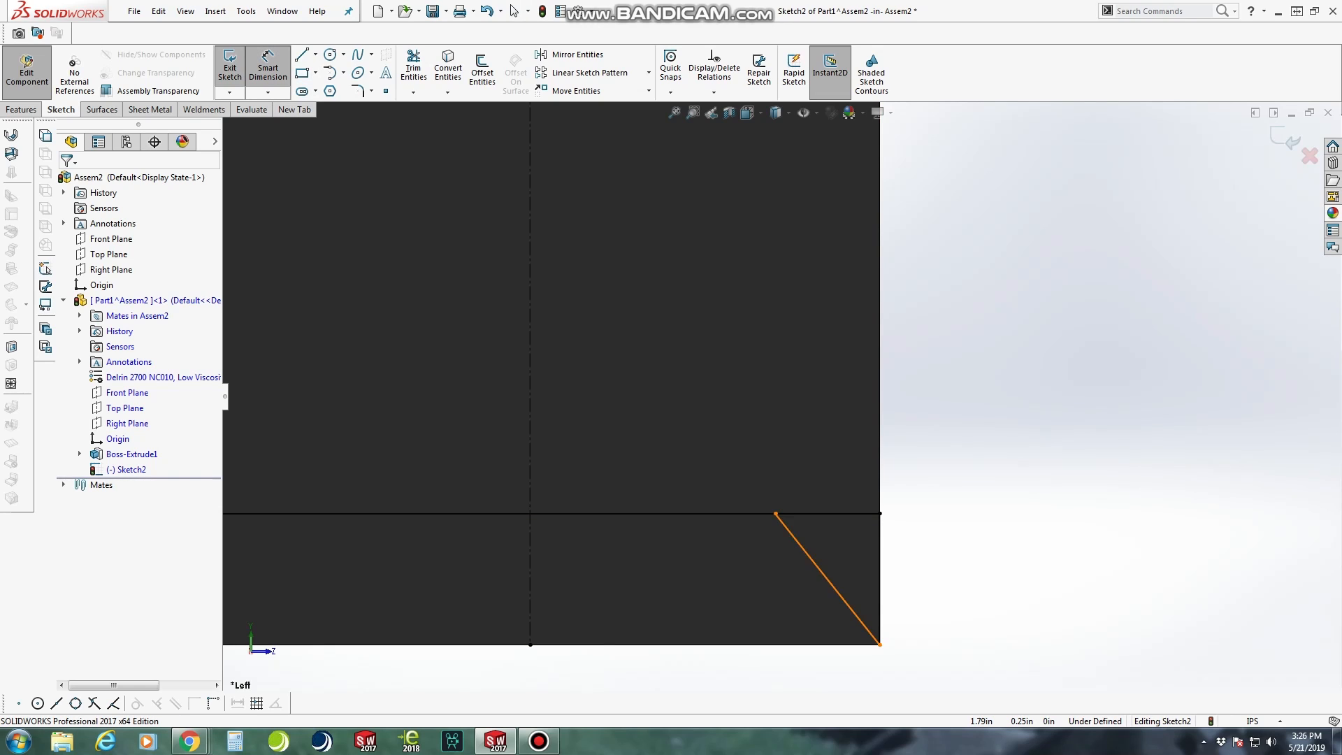
{"action": "left_click", "coordinate": [814, 559]}
{"action": "left_click", "coordinate": [825, 514]}
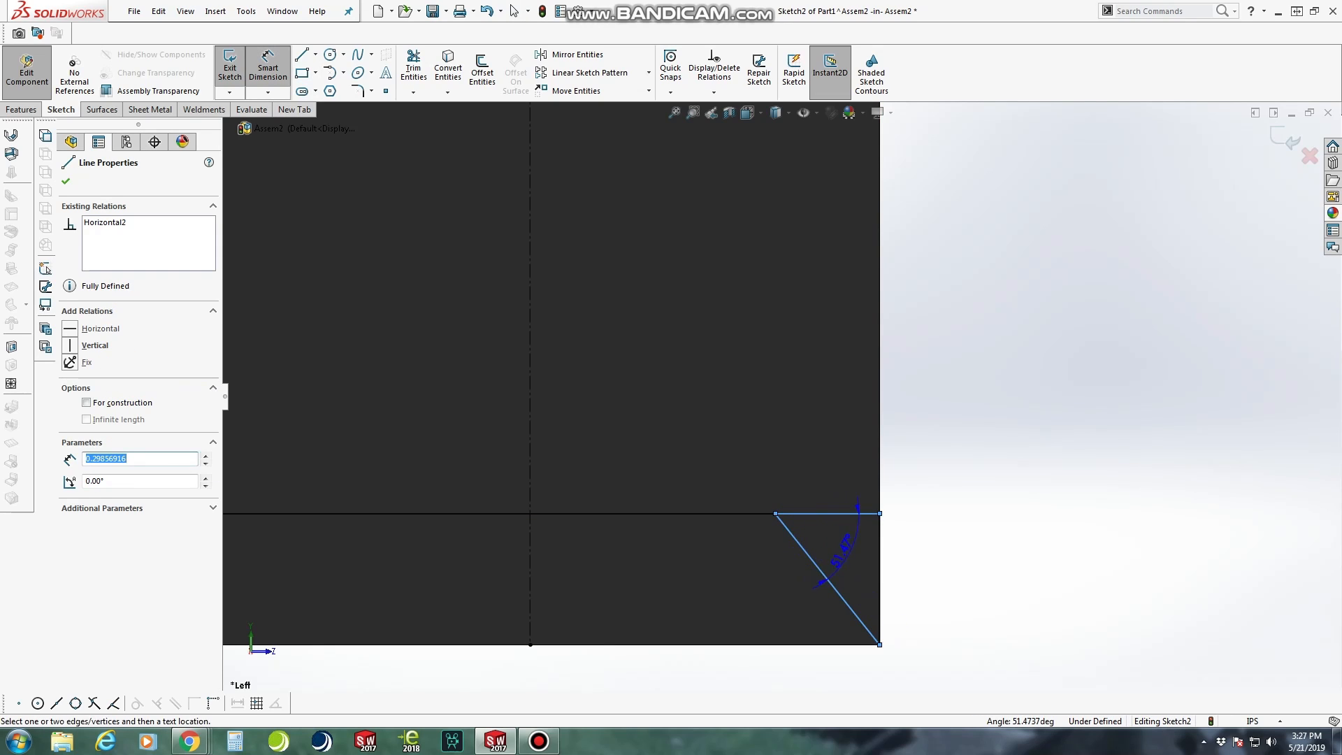
{"action": "left_click", "coordinate": [929, 608]}
{"action": "type", "text": "60"}
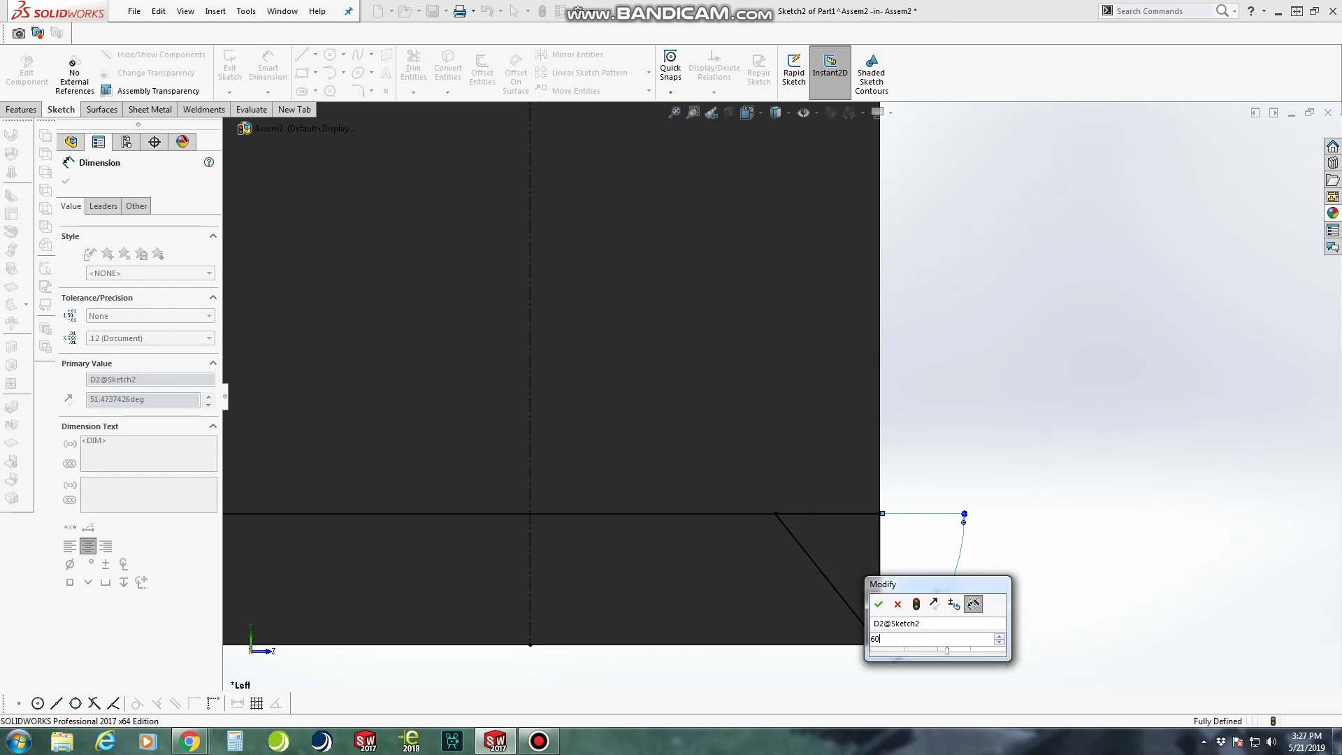
{"action": "key", "text": "Return"}
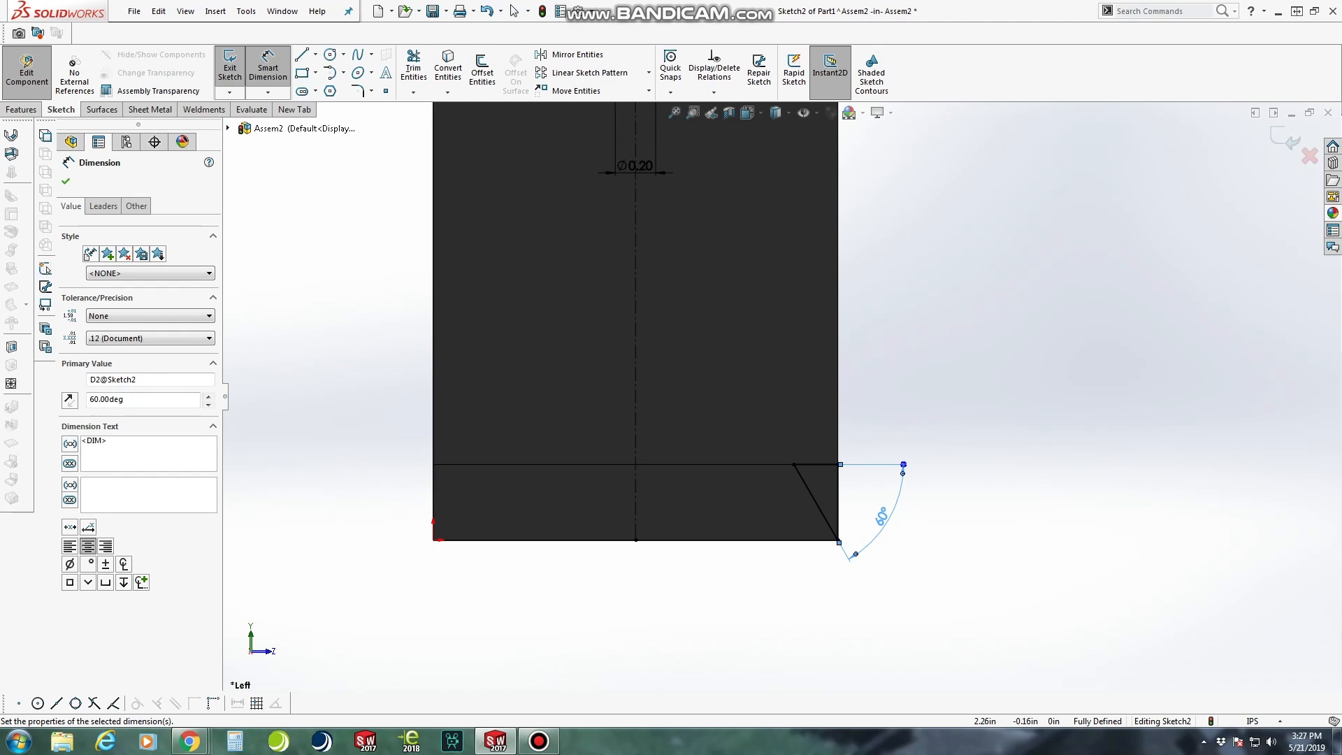
Examine the angled triangle at the block's lower corner, both obliquely and facing the sketch
{"action": "middle_click_drag", "start_coordinate": [930, 447], "coordinate": [870, 458]}
{"action": "key", "text": "Escape"}
{"action": "middle_click_drag", "start_coordinate": [827, 513], "coordinate": [886, 513]}
{"action": "scroll", "coordinate": [886, 513], "scroll_direction": "down", "scroll_amount": 3}
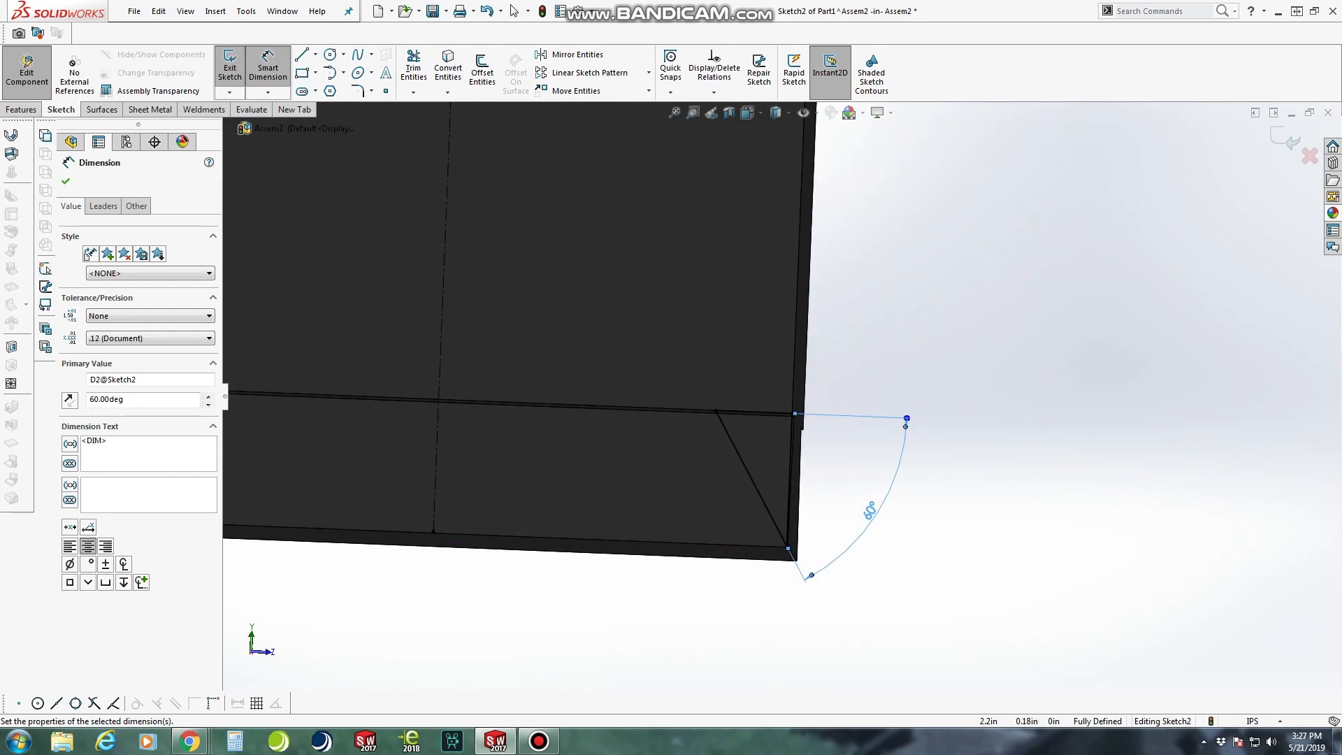
{"action": "scroll", "coordinate": [804, 437], "scroll_direction": "up", "scroll_amount": 1}
{"action": "middle_click_drag", "start_coordinate": [775, 454], "coordinate": [788, 463]}
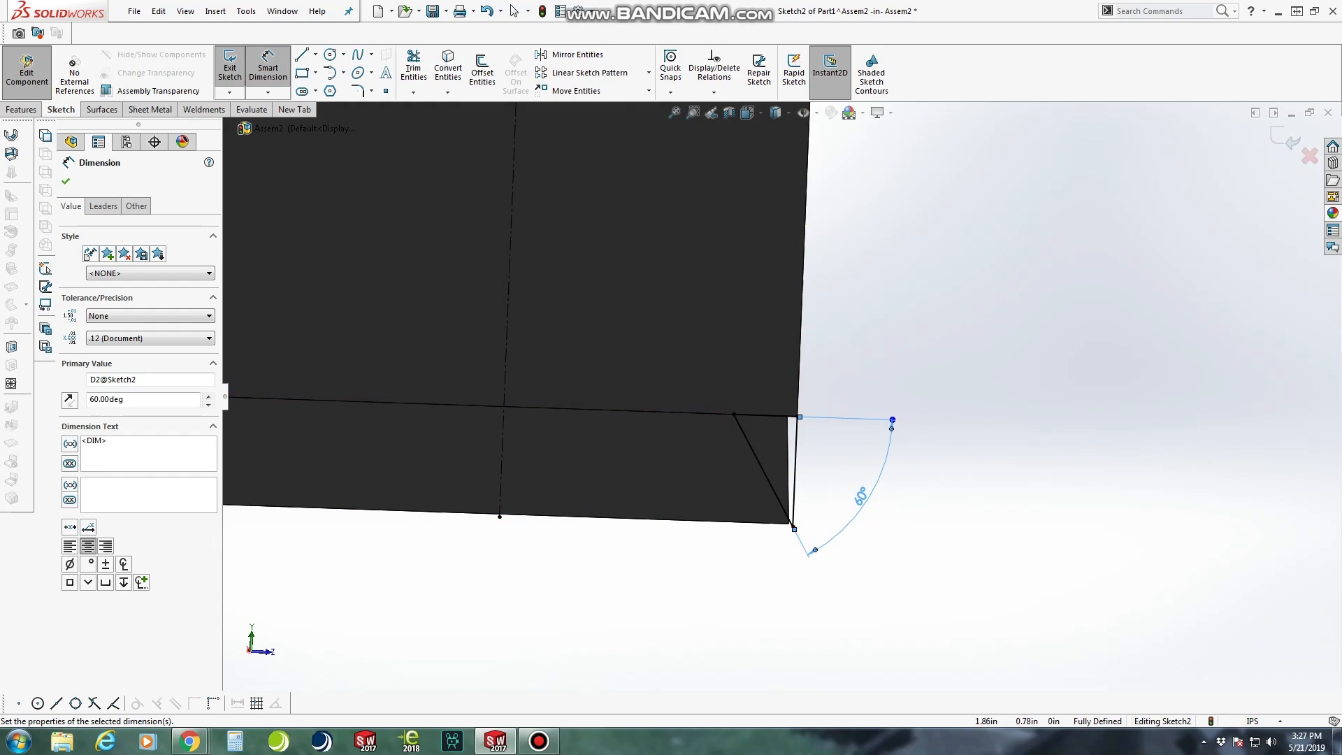
{"action": "left_click", "coordinate": [749, 112]}
{"action": "left_click", "coordinate": [825, 412]}
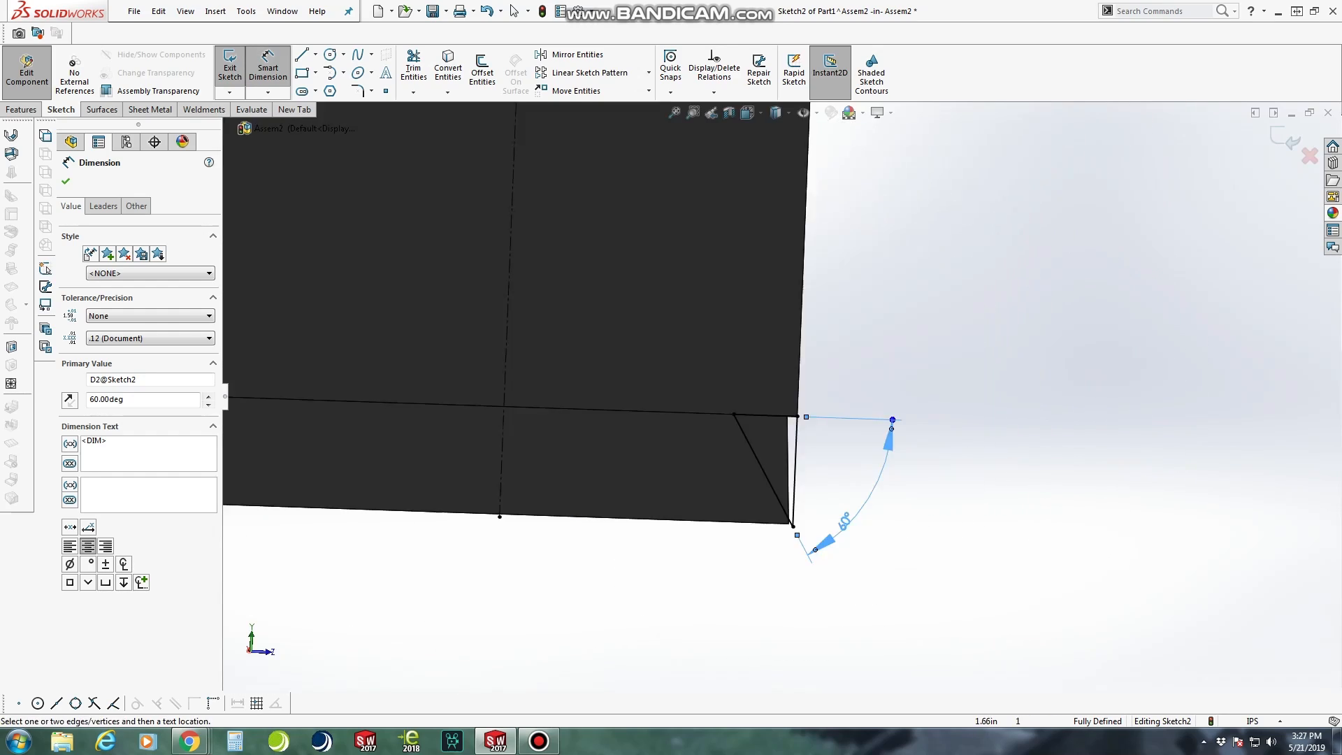
{"action": "scroll", "coordinate": [979, 666], "scroll_direction": "down", "scroll_amount": 2}
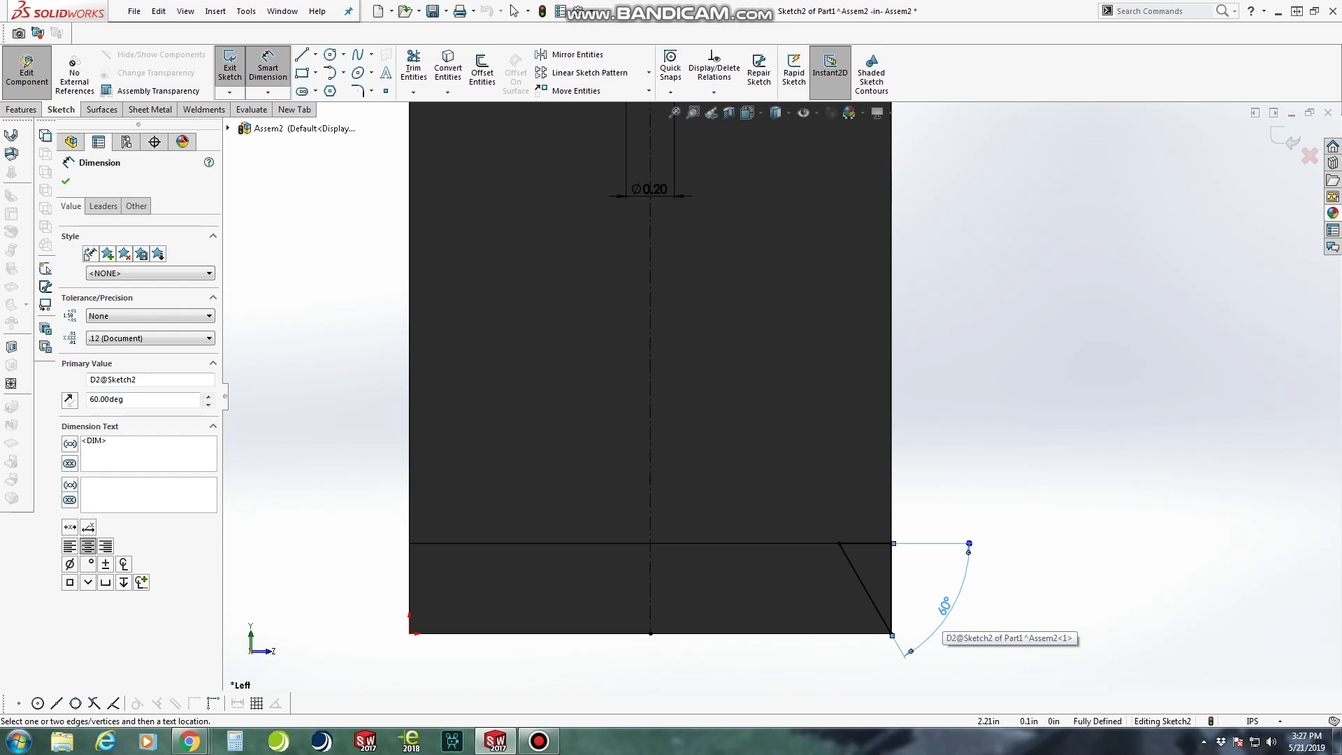
Try 45° for the triangle's angle dimension and settle on 50°
{"action": "double_click", "coordinate": [944, 606]}
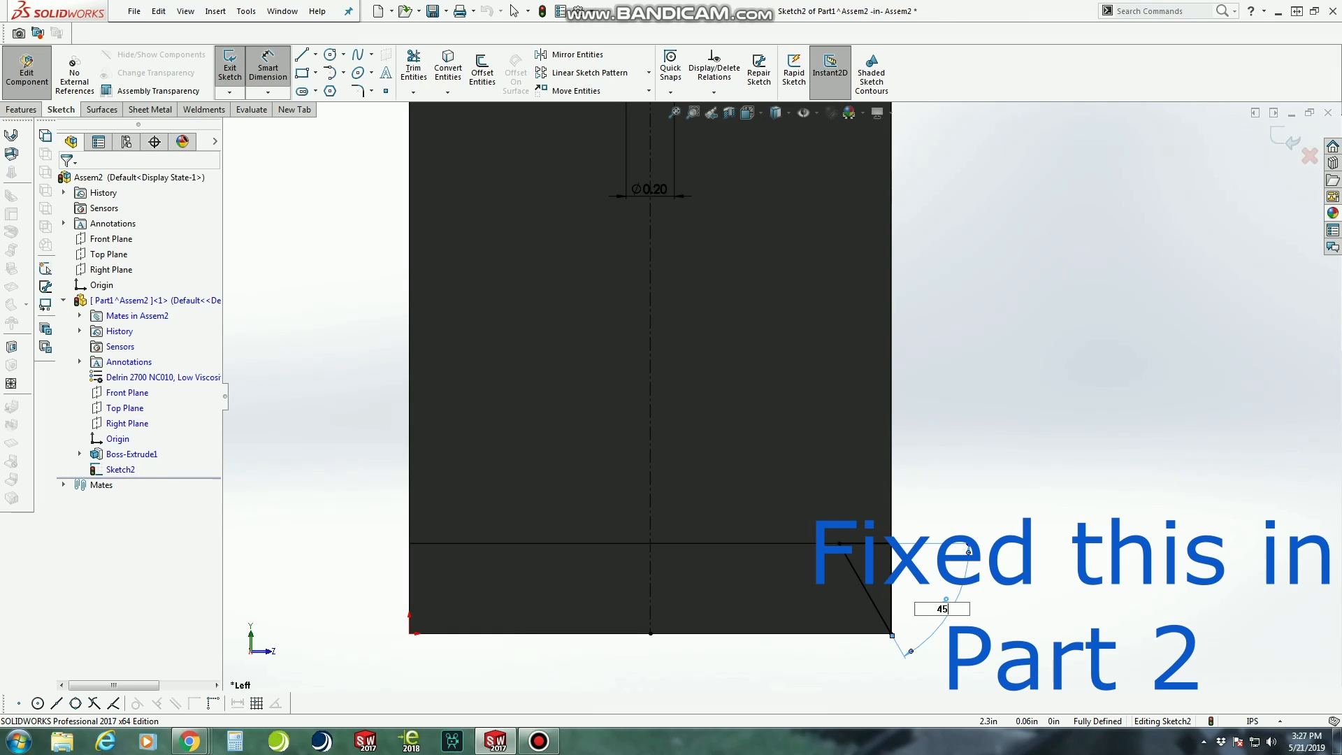
{"action": "key", "text": "Return"}
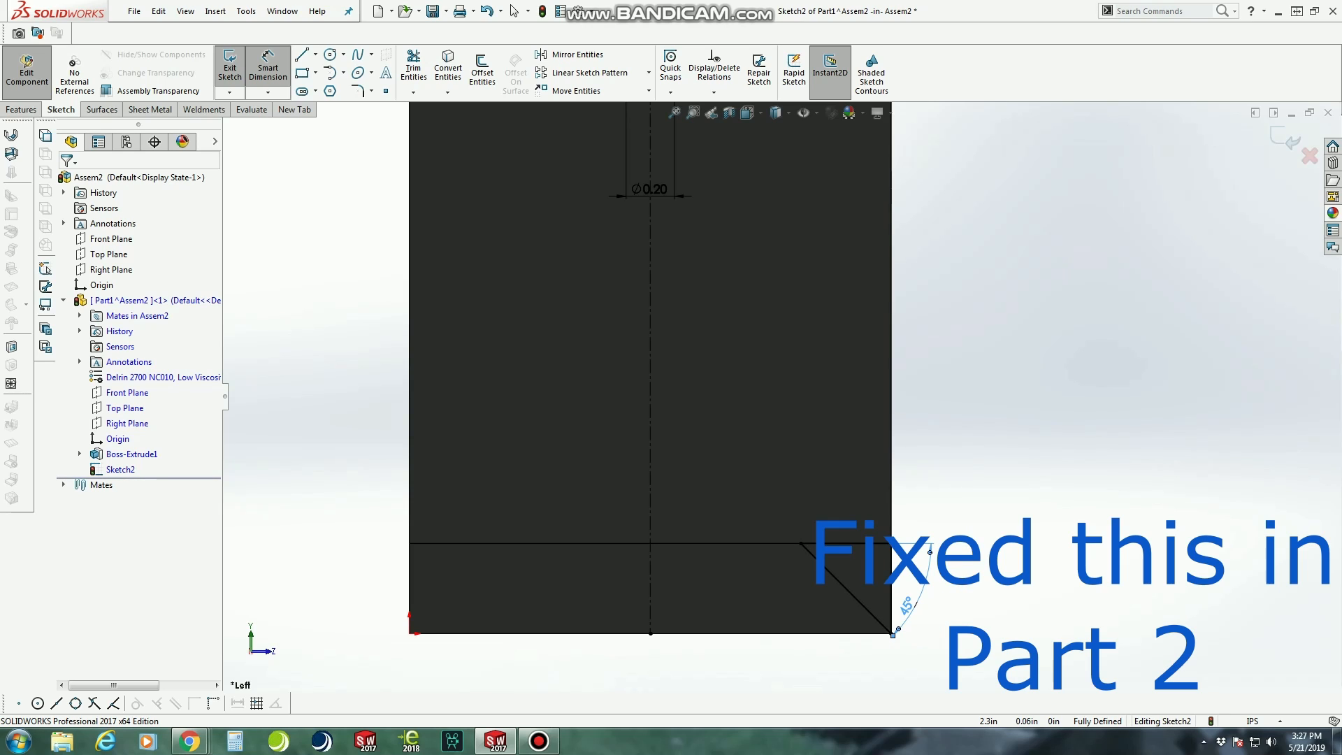
{"action": "double_click", "coordinate": [907, 604]}
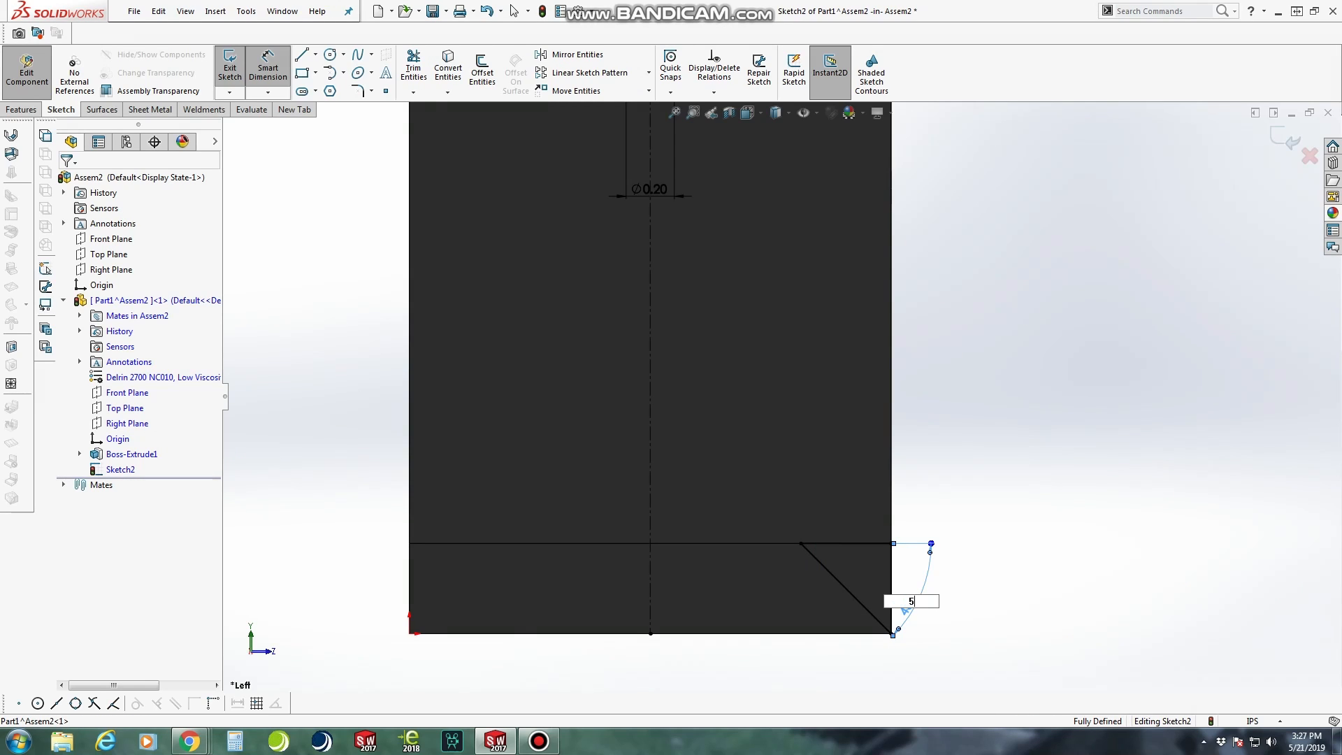
{"action": "key", "text": "Return"}
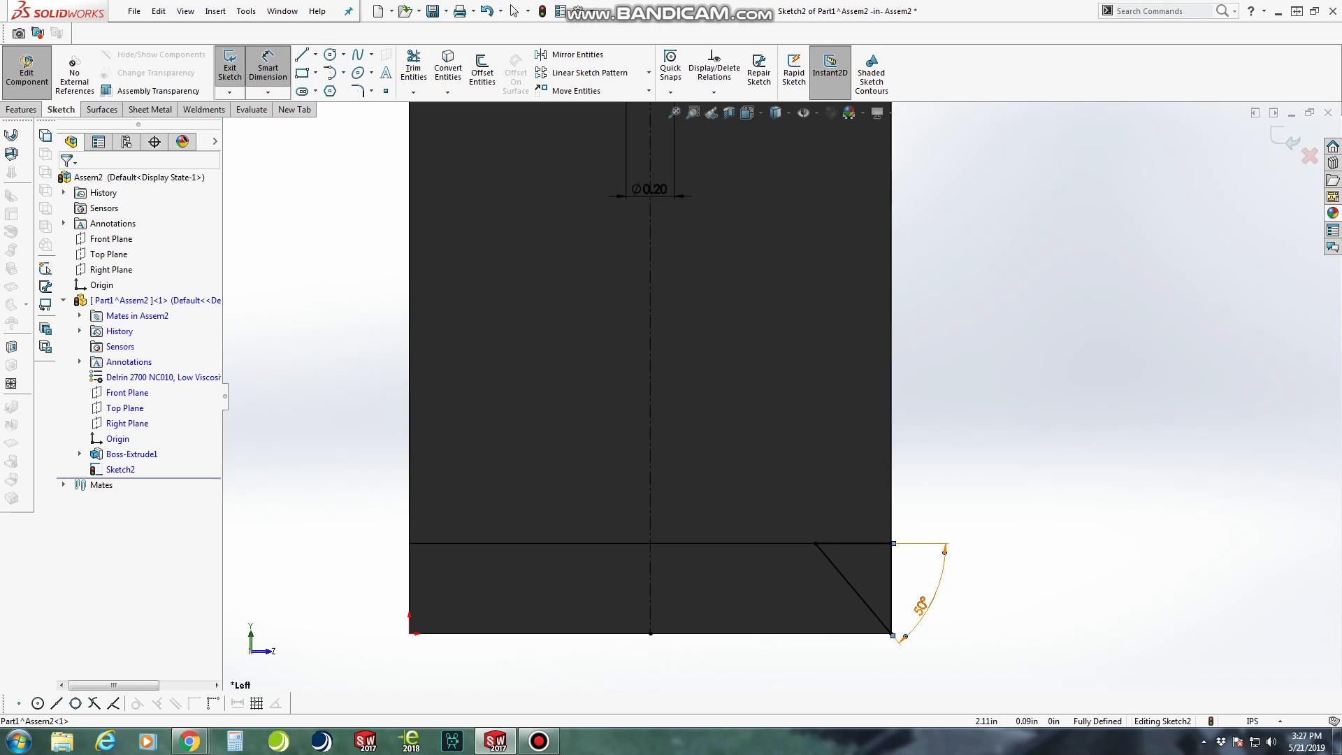
{"action": "mouse_move", "coordinate": [921, 602]}
{"action": "middle_mouse_down"}
{"action": "mouse_move", "coordinate": [879, 609]}
{"action": "mouse_move", "coordinate": [921, 607]}
{"action": "middle_mouse_up"}
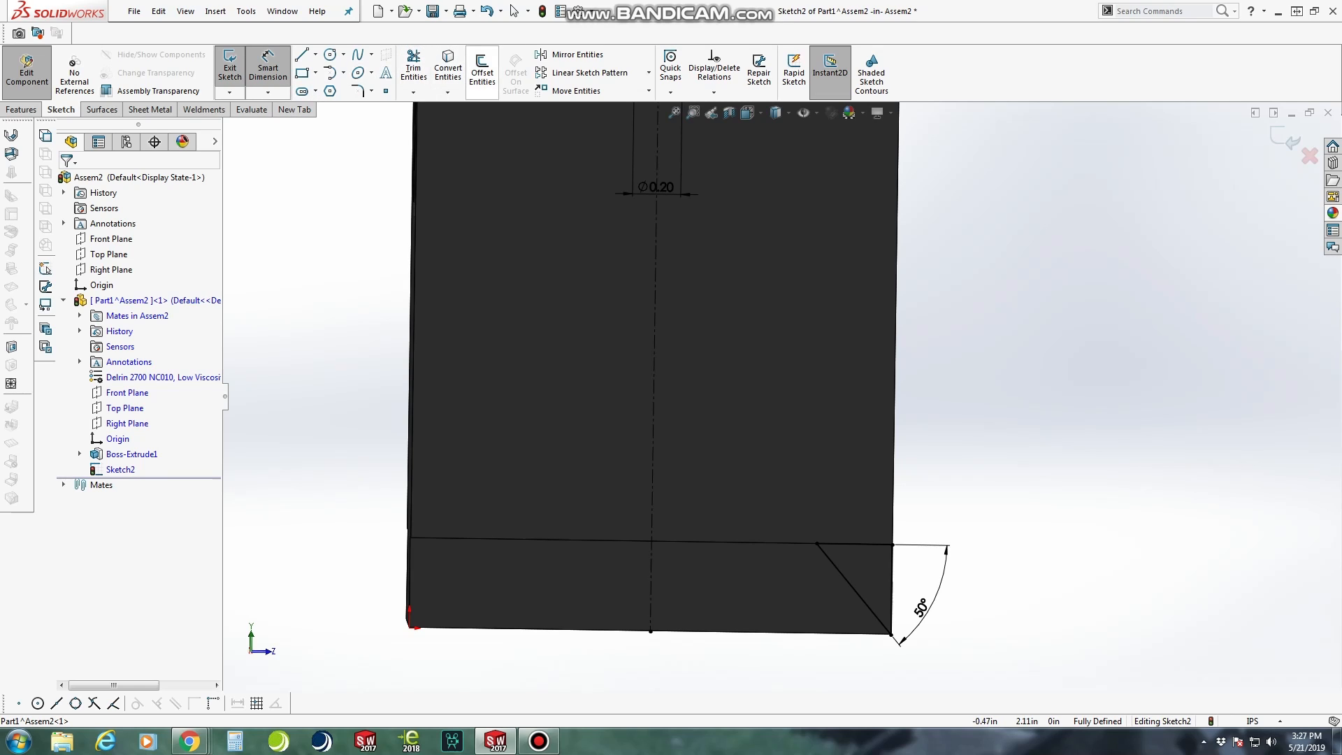
Mirror the triangle's three lines about the vertical construction line, keeping the originals
{"action": "left_click", "coordinate": [559, 55]}
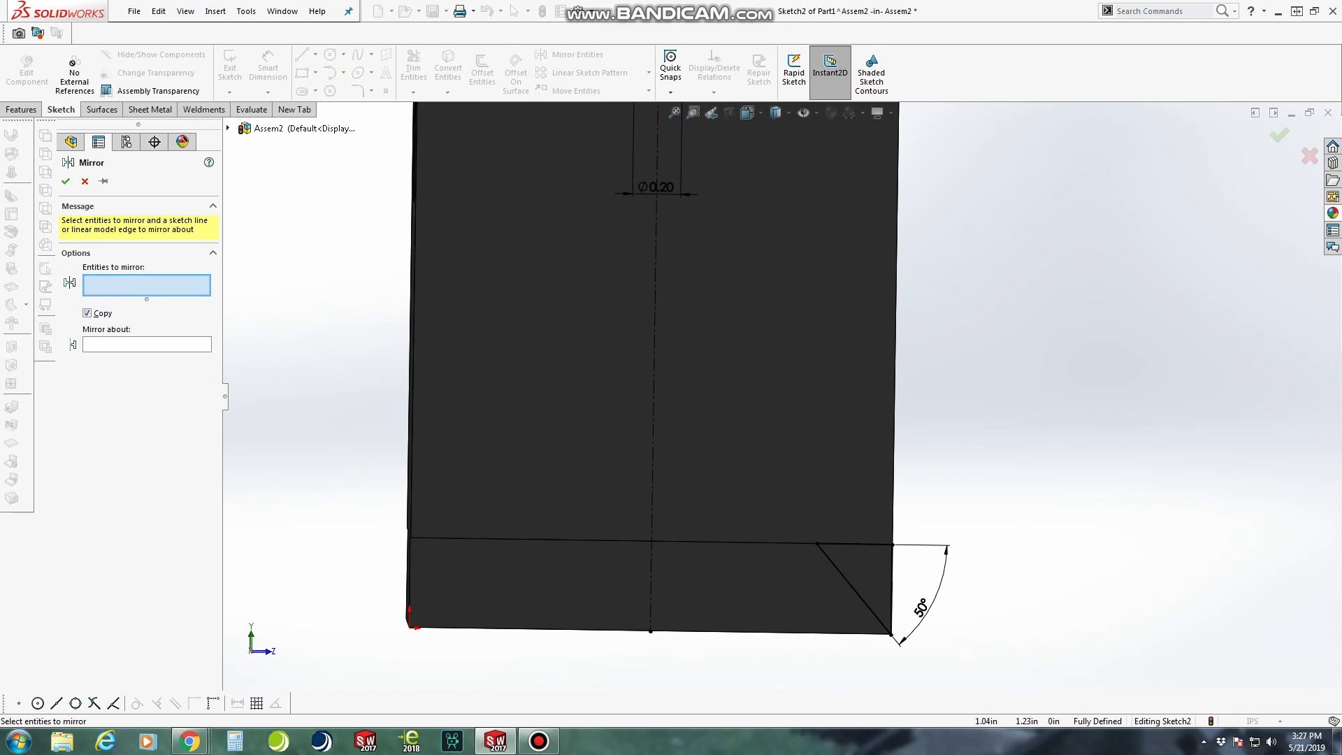
{"action": "left_click", "coordinate": [162, 345]}
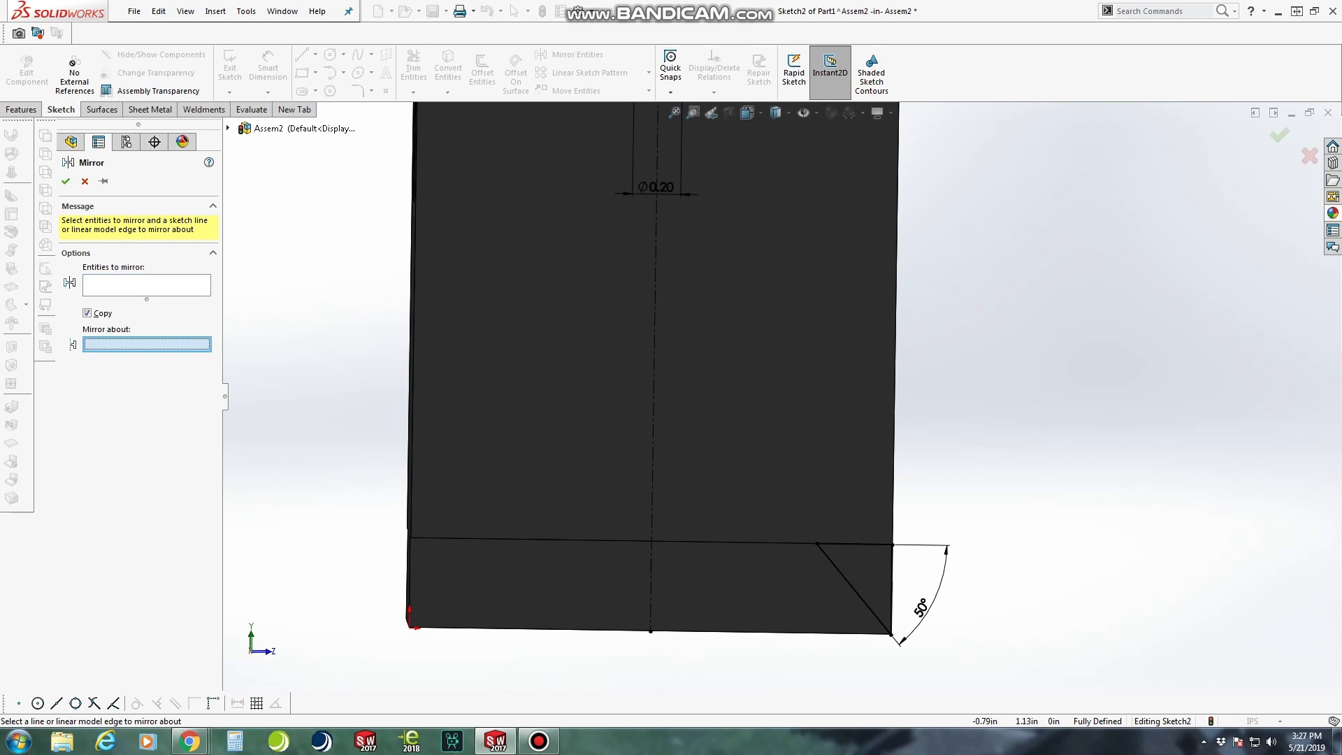
{"action": "left_click", "coordinate": [654, 342]}
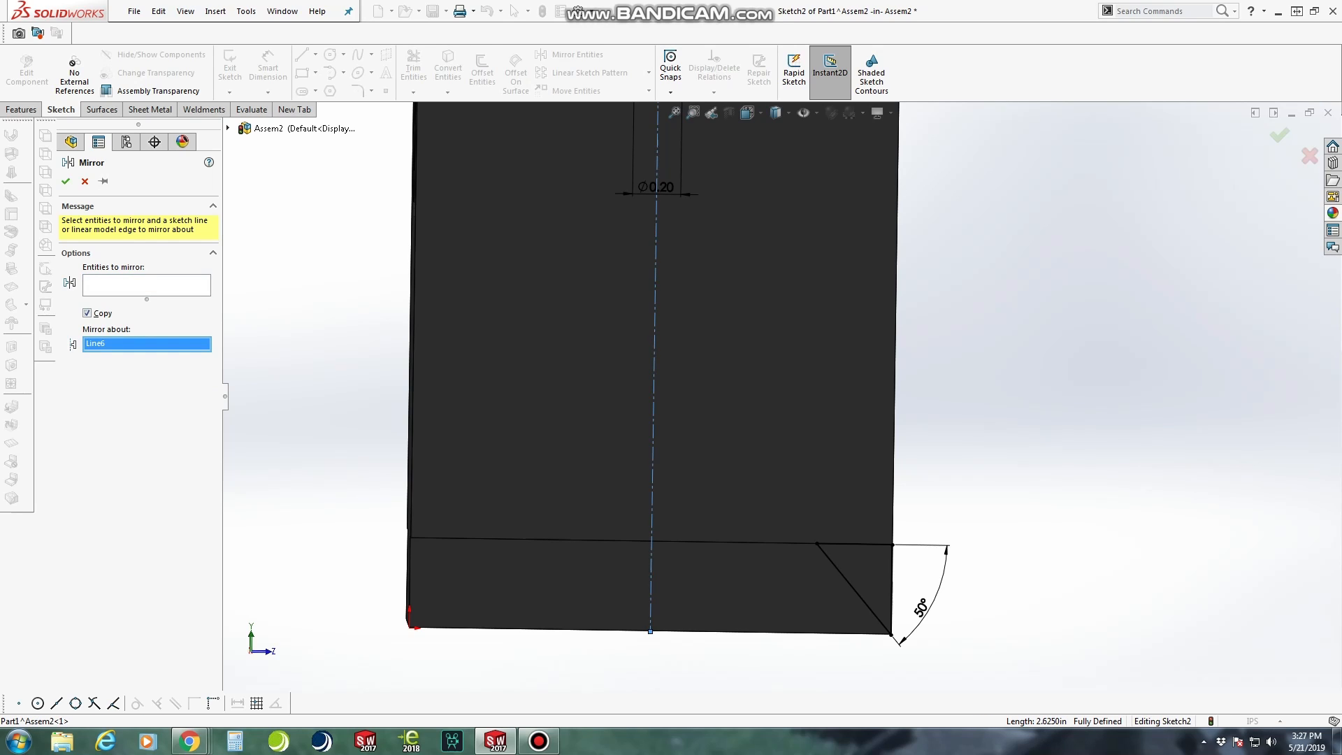
{"action": "left_click", "coordinate": [147, 285]}
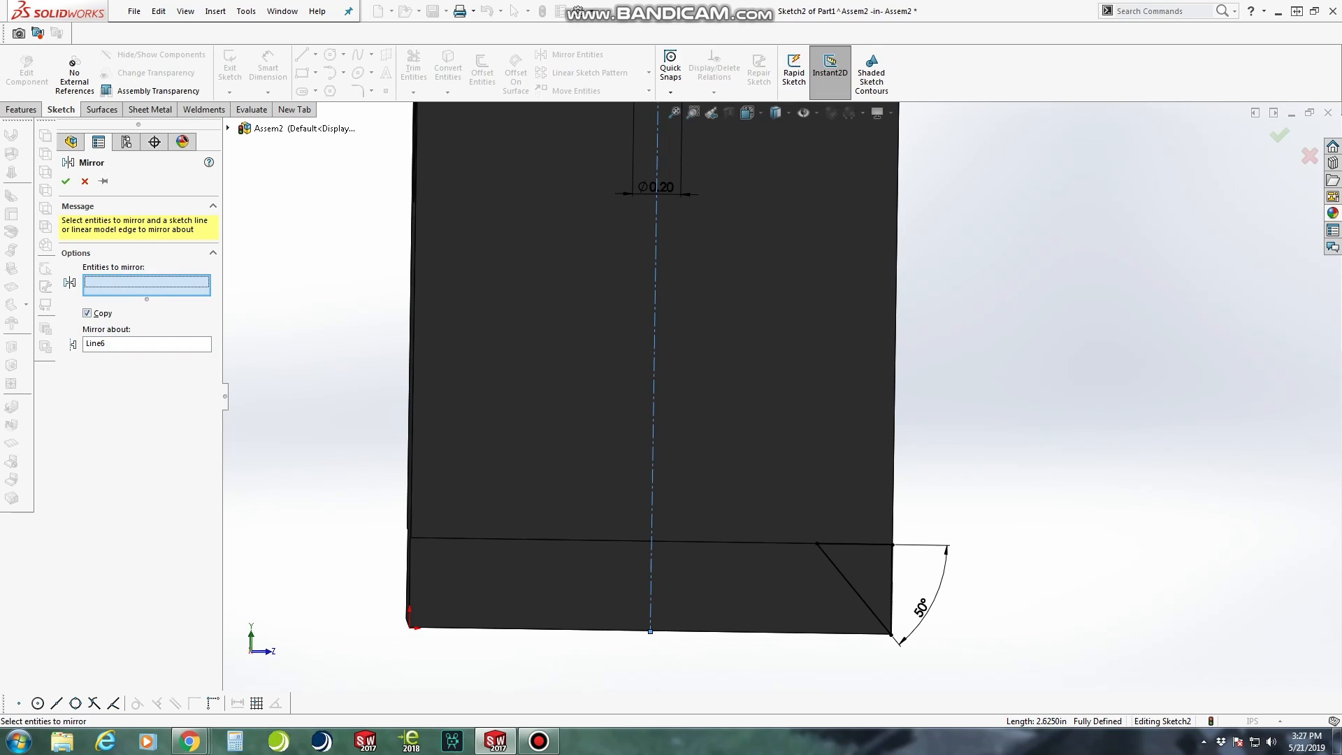
{"action": "left_click", "coordinate": [853, 588]}
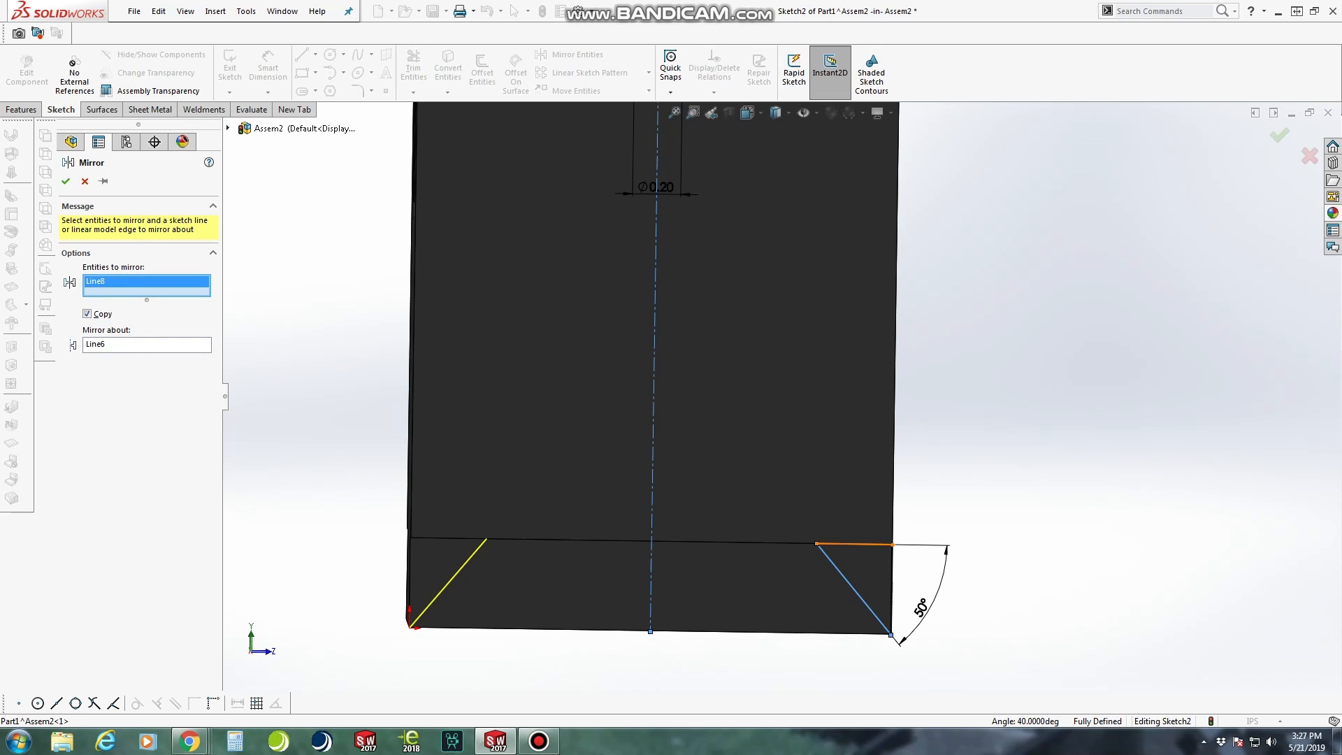
{"action": "left_click", "coordinate": [854, 544]}
{"action": "left_click", "coordinate": [892, 589]}
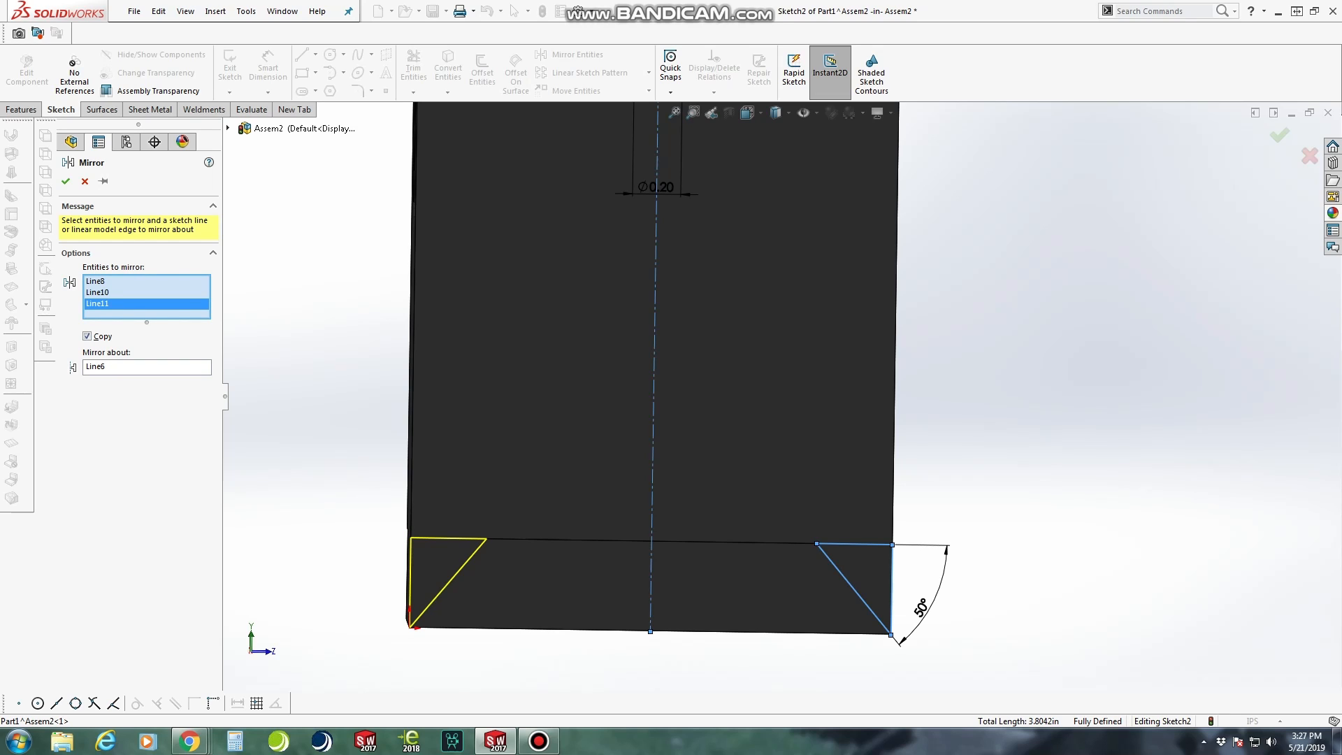
{"action": "left_click", "coordinate": [66, 181]}
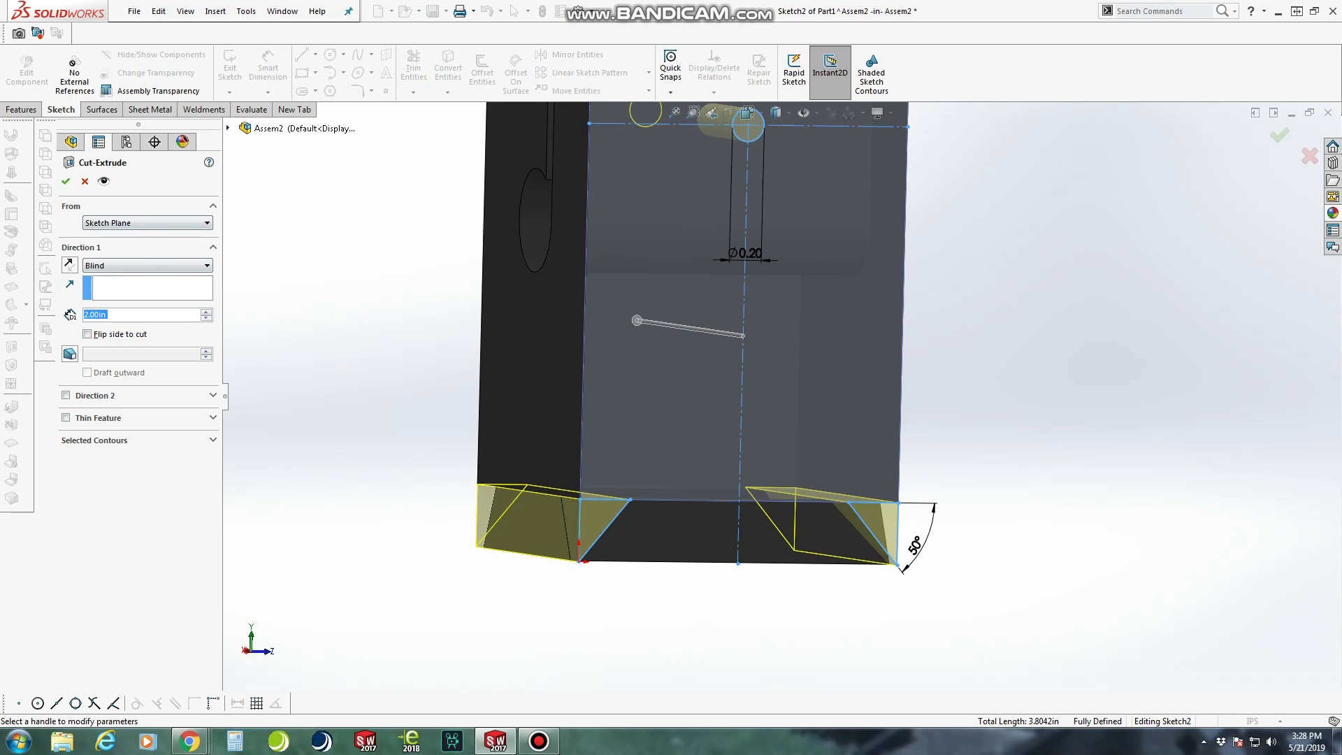
Cut the circle and both corner triangles through the whole block with a Through All extruded cut
{"action": "scroll", "coordinate": [774, 388], "scroll_direction": "up", "scroll_amount": 1}
{"action": "middle_click_drag", "start_coordinate": [774, 388], "coordinate": [879, 390]}
{"action": "middle_click_drag", "start_coordinate": [844, 277], "coordinate": [809, 277]}
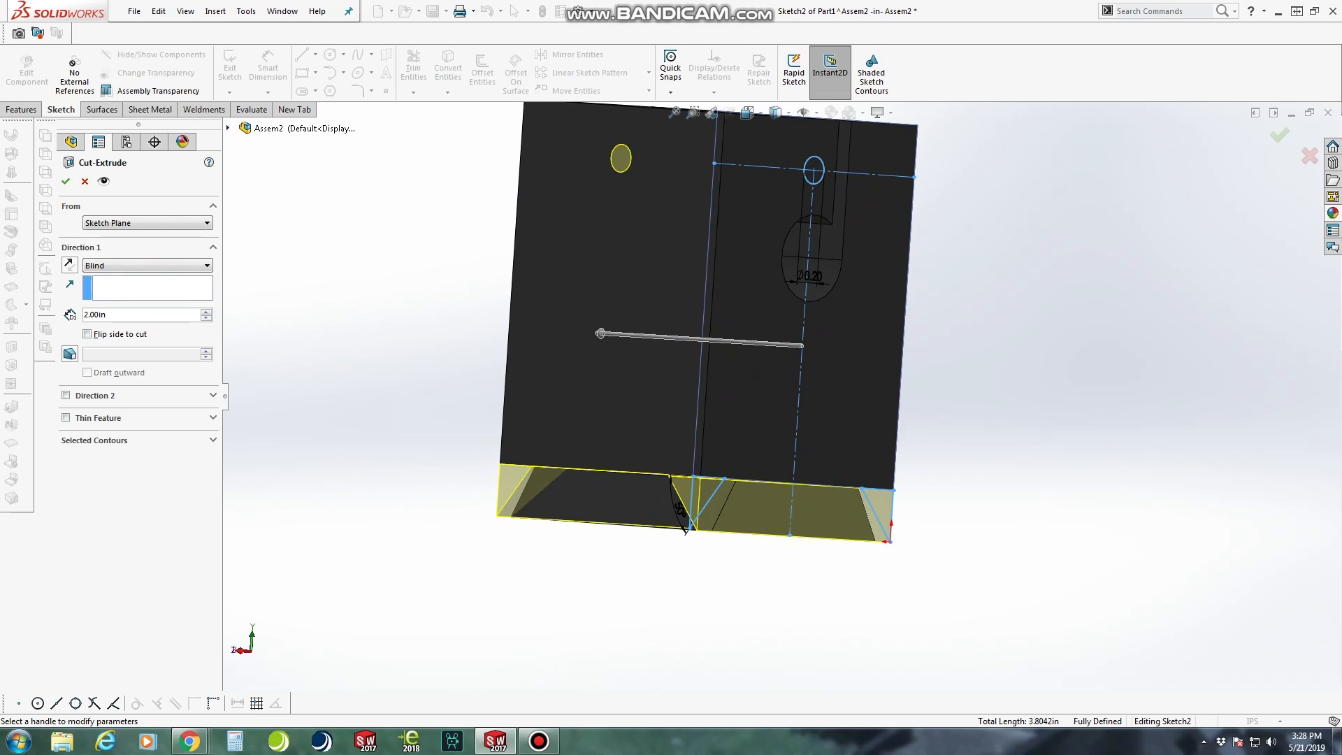
{"action": "left_click", "coordinate": [147, 266]}
{"action": "left_click", "coordinate": [105, 287]}
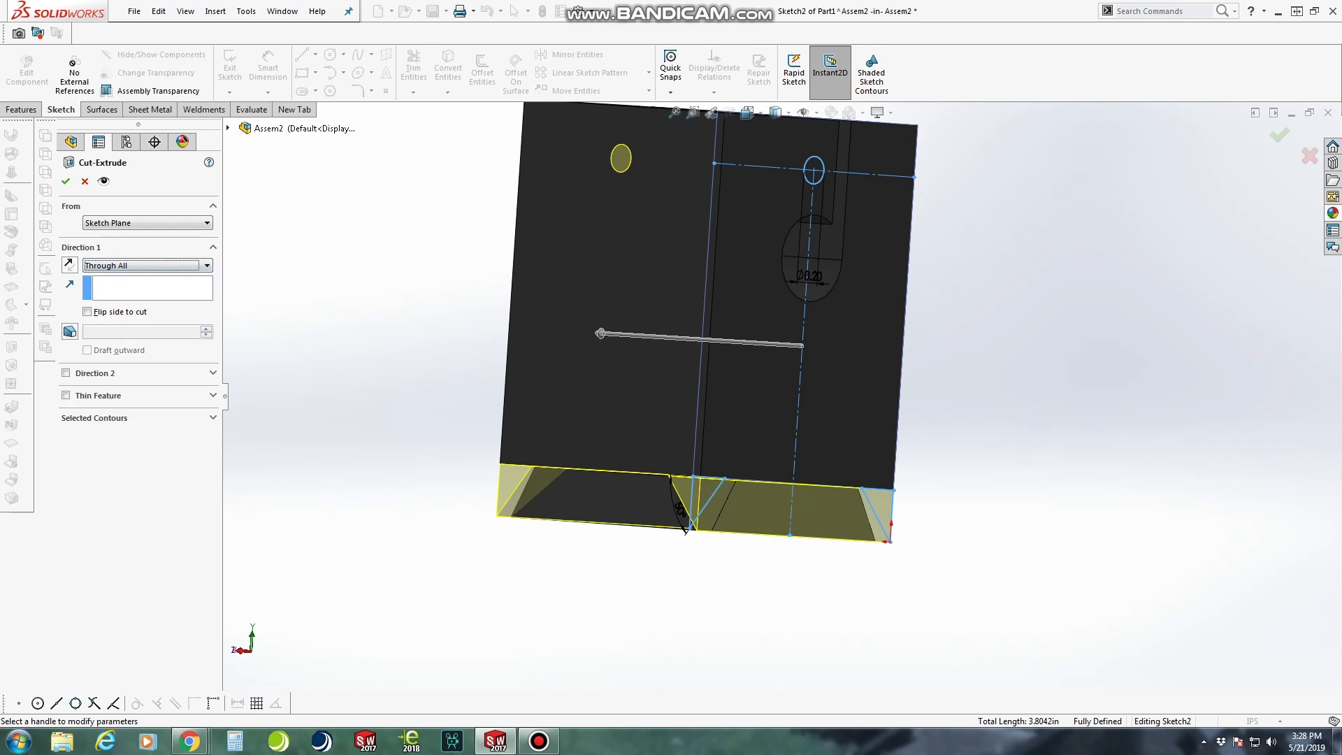
{"action": "key", "text": "Return"}
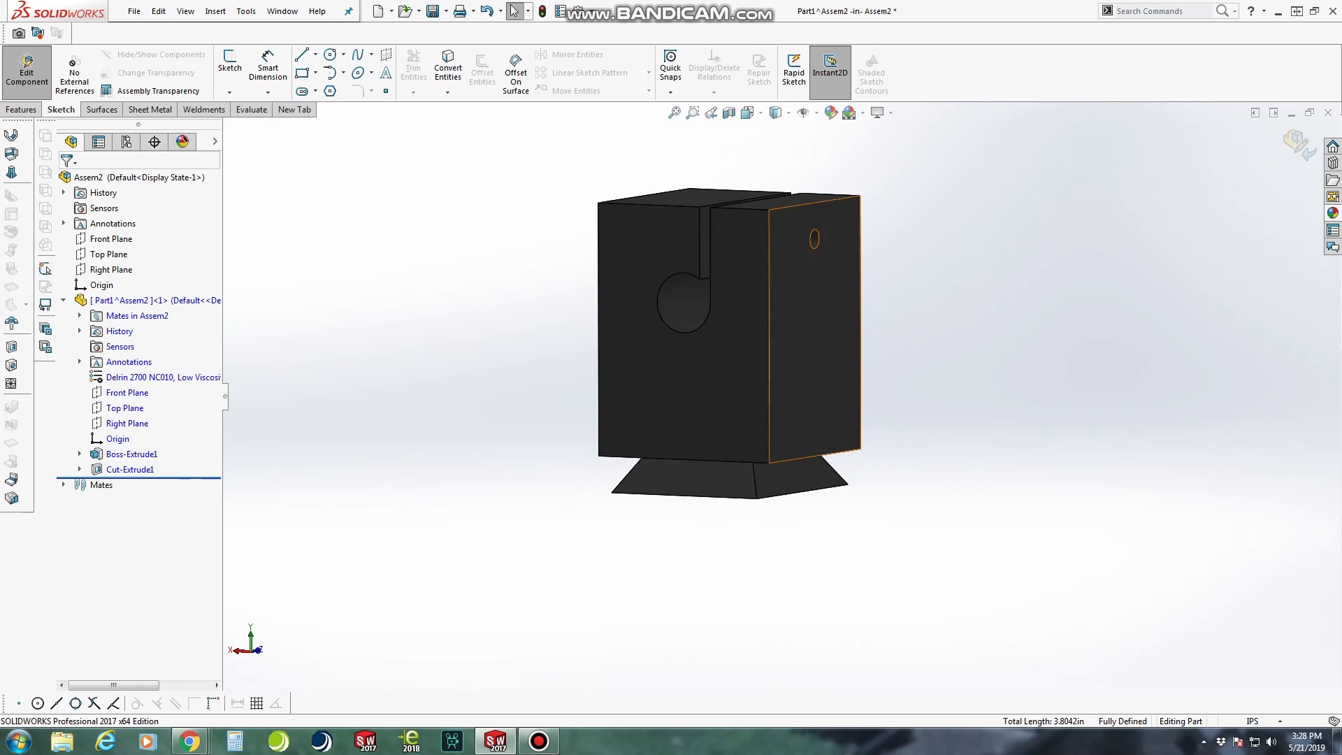
Examine the dovetail base and the screw hole of the cut block from several sides
{"action": "middle_click_drag", "start_coordinate": [782, 349], "coordinate": [749, 287]}
{"action": "middle_click_drag", "start_coordinate": [720, 370], "coordinate": [751, 468]}
{"action": "middle_click_drag", "start_coordinate": [874, 238], "coordinate": [734, 273]}
{"action": "scroll", "coordinate": [735, 262], "scroll_direction": "down", "scroll_amount": 4}
{"action": "scroll", "coordinate": [782, 351], "scroll_direction": "down", "scroll_amount": 1}
{"action": "scroll", "coordinate": [778, 352], "scroll_direction": "up", "scroll_amount": 2}
{"action": "middle_click_drag", "start_coordinate": [777, 352], "coordinate": [972, 323]}
{"action": "middle_click_drag", "start_coordinate": [699, 391], "coordinate": [999, 358]}
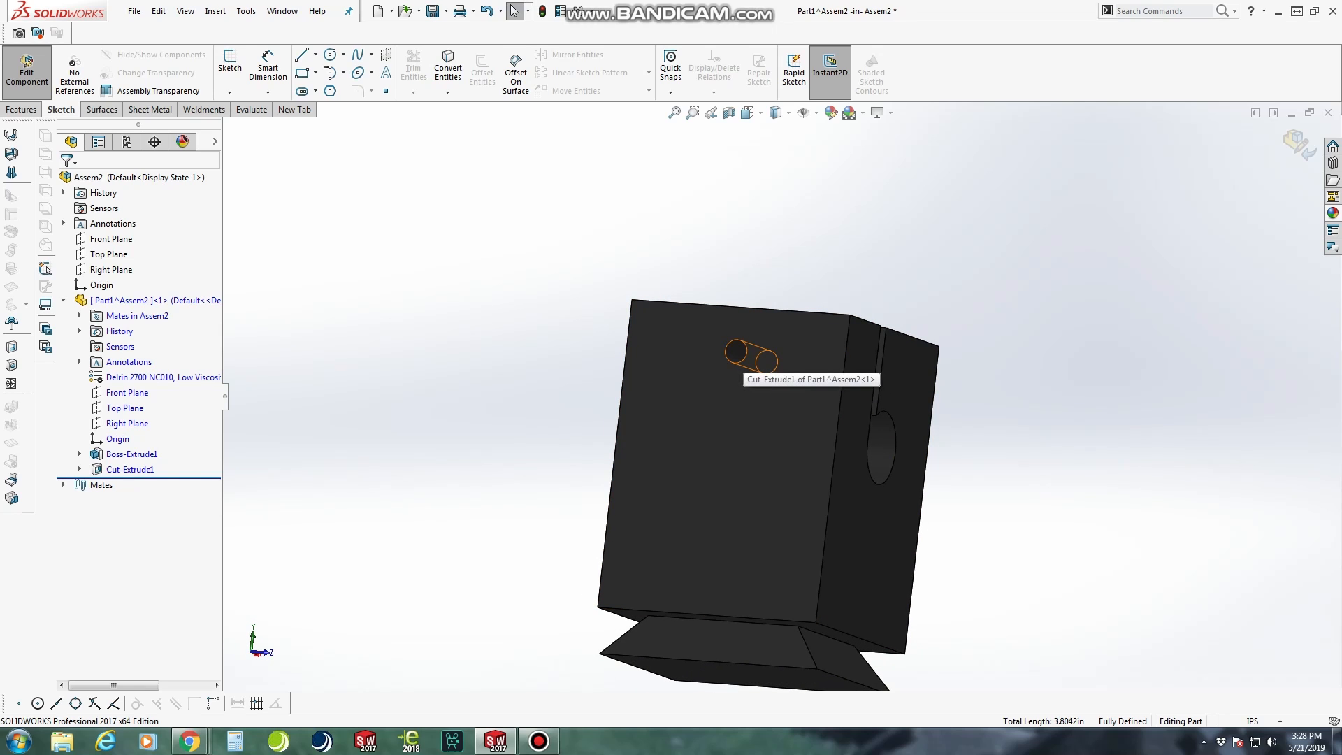
Begin an extruded cut on the face with the screw hole and sketch a concentric circle of about 0.20 in radius around the hole
{"action": "left_click", "coordinate": [747, 113]}
{"action": "left_click", "coordinate": [750, 150]}
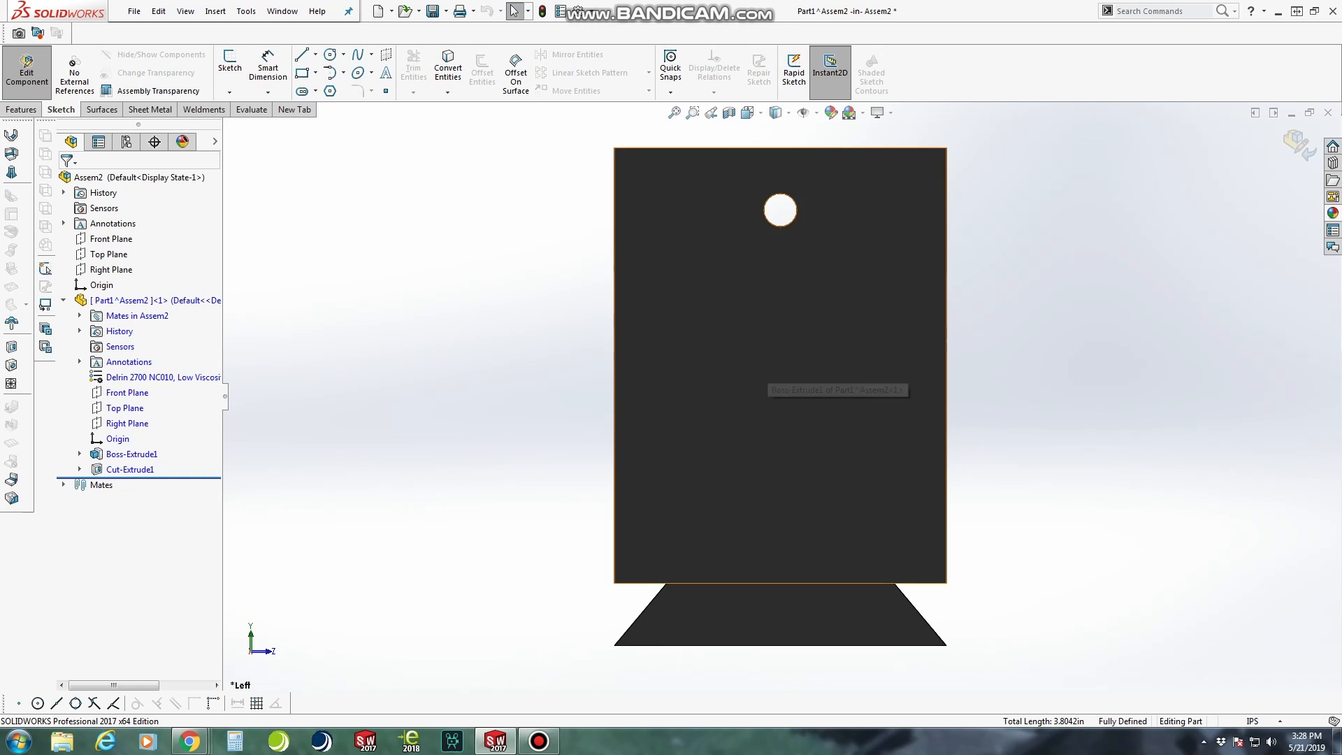
{"action": "left_click", "coordinate": [766, 381]}
{"action": "left_click", "coordinate": [22, 110]}
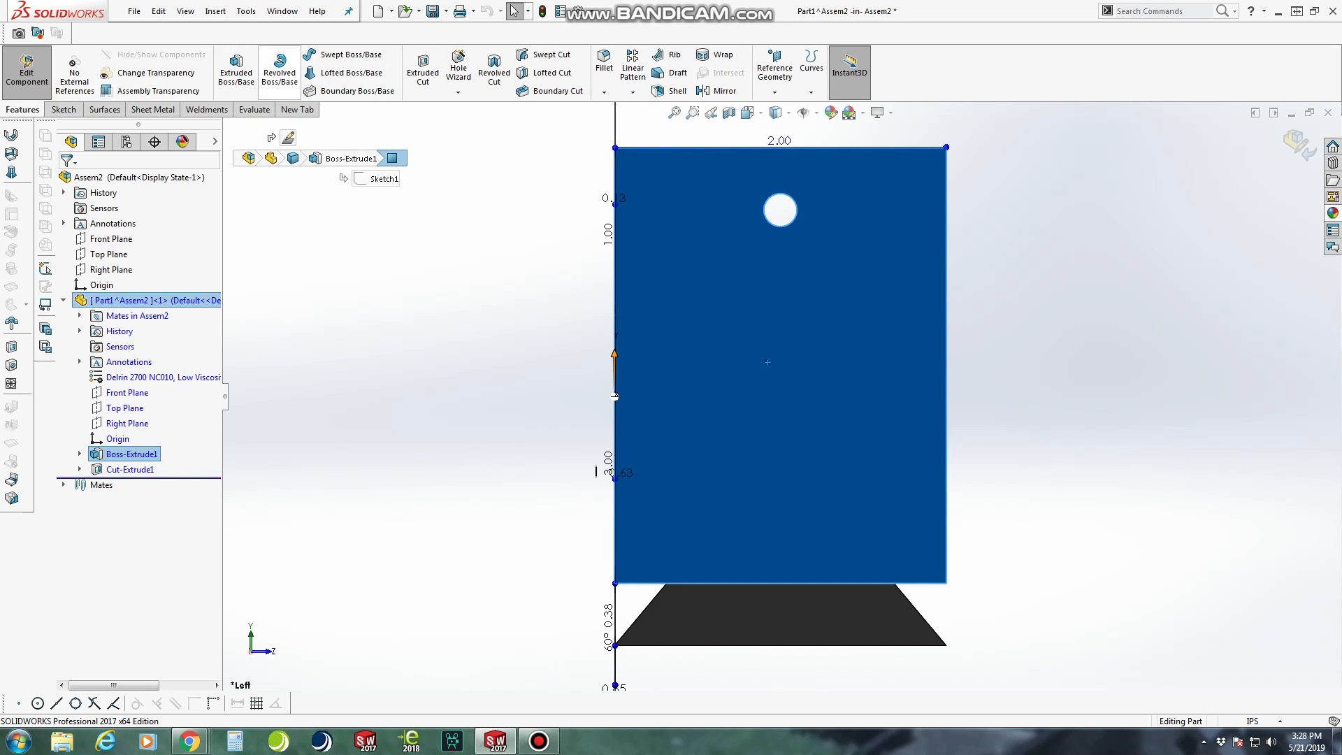
{"action": "left_click", "coordinate": [423, 72]}
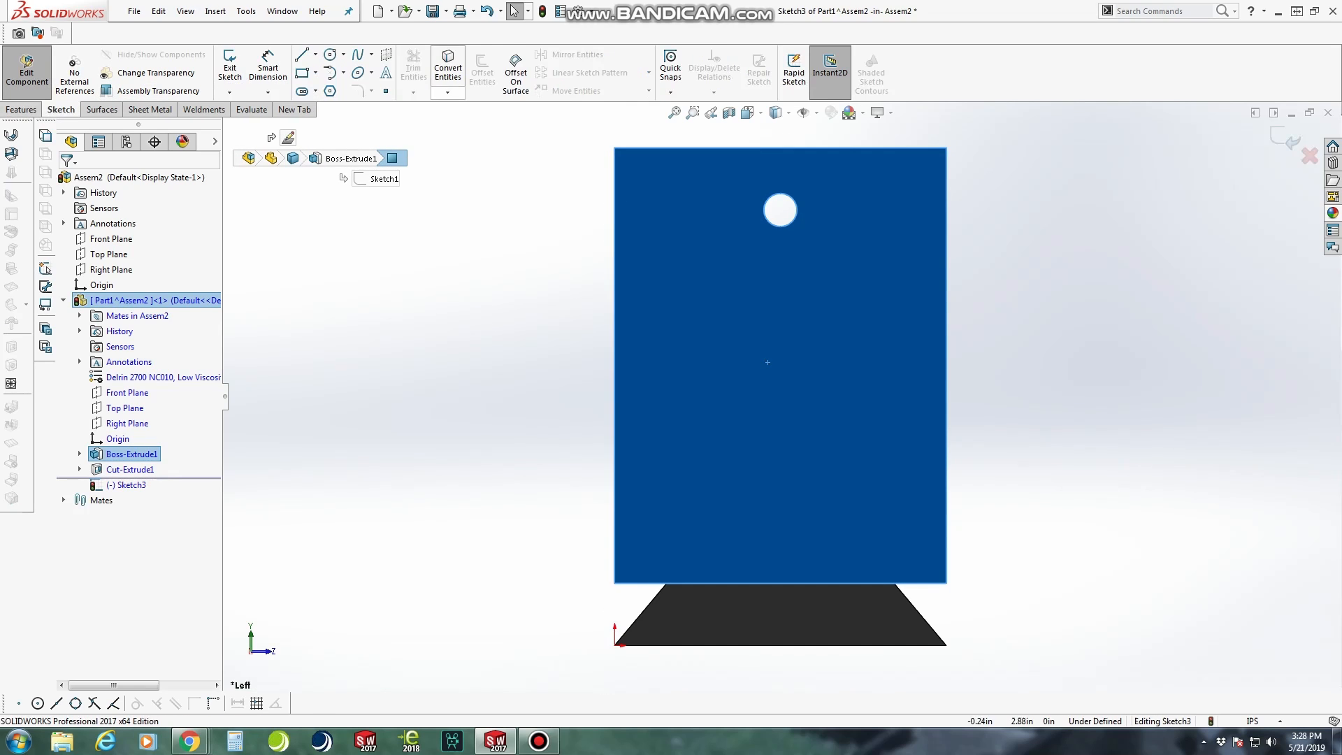
{"action": "left_click", "coordinate": [330, 54]}
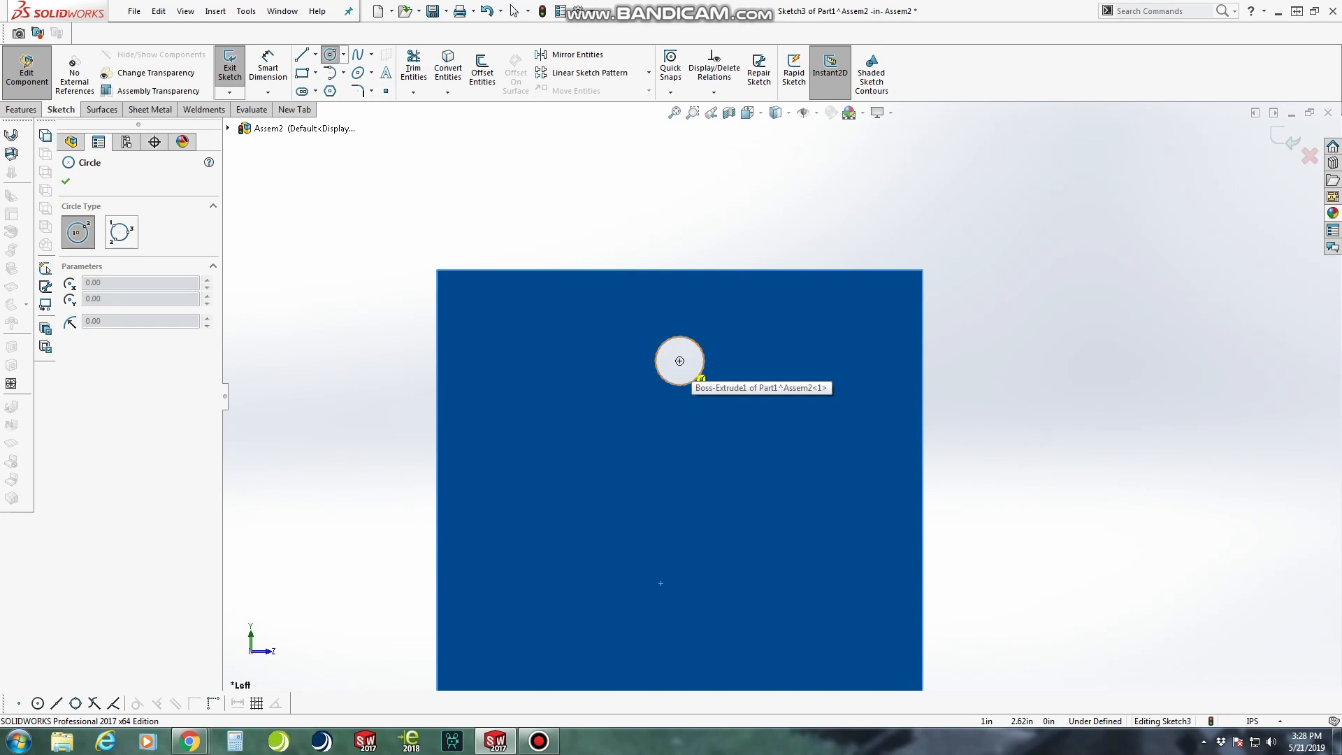
{"action": "left_click", "coordinate": [679, 361]}
{"action": "left_click", "coordinate": [729, 361]}
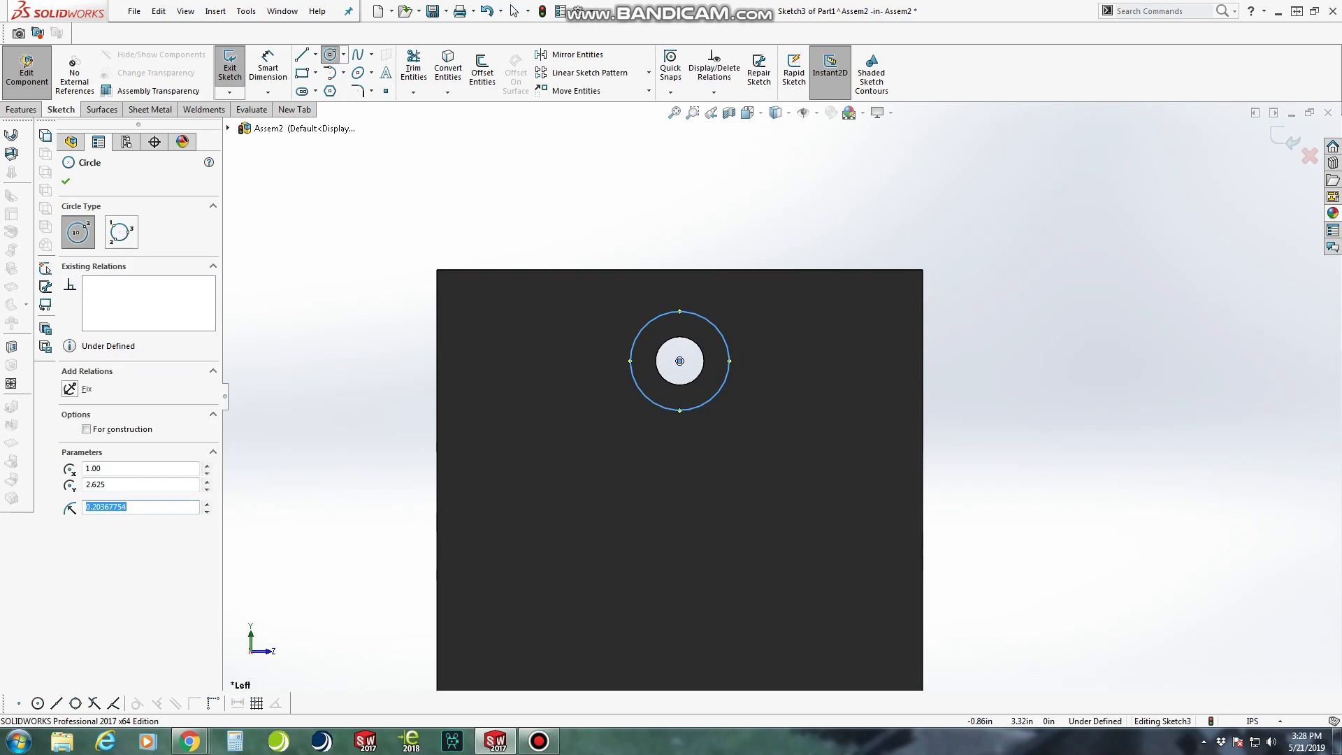
Dimension the concentric circle around the screw hole with a diameter of 0.2812 in
{"action": "left_click", "coordinate": [267, 68]}
{"action": "left_click", "coordinate": [723, 393]}
{"action": "left_click", "coordinate": [733, 456]}
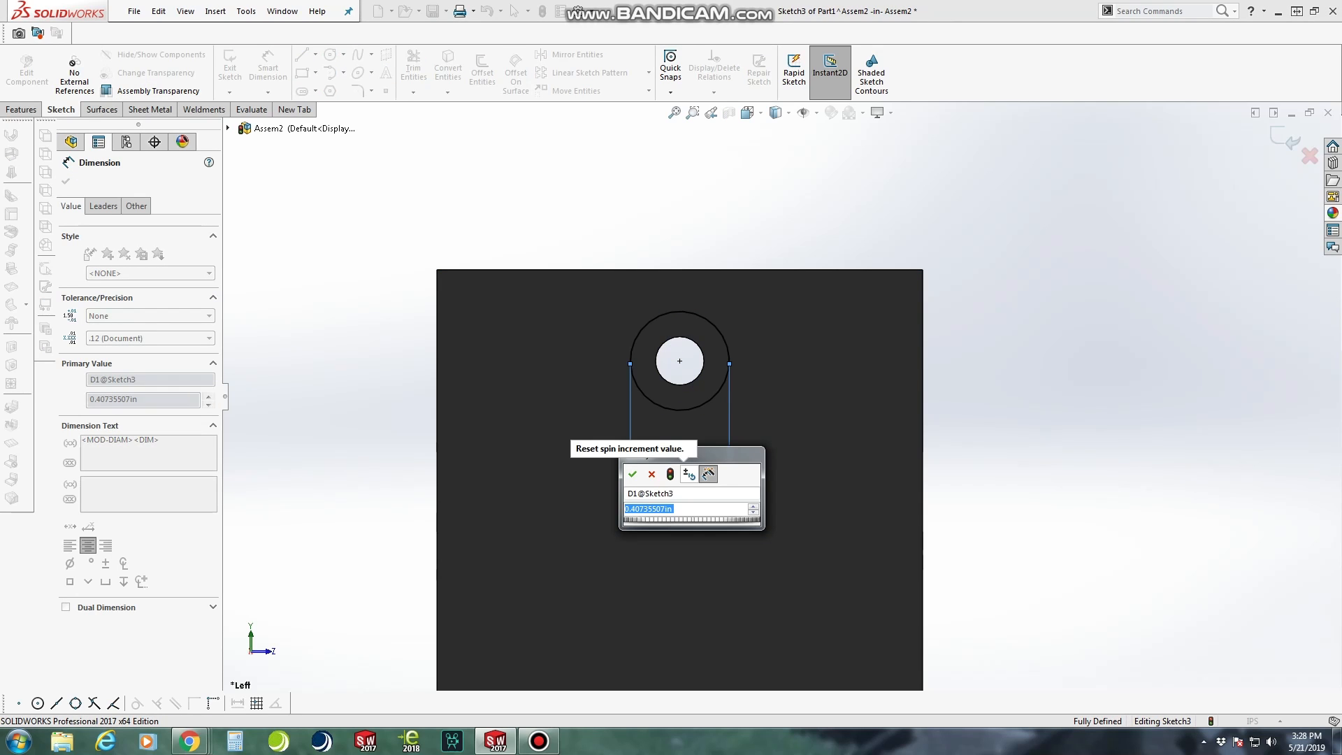
{"action": "type", "text": "."}
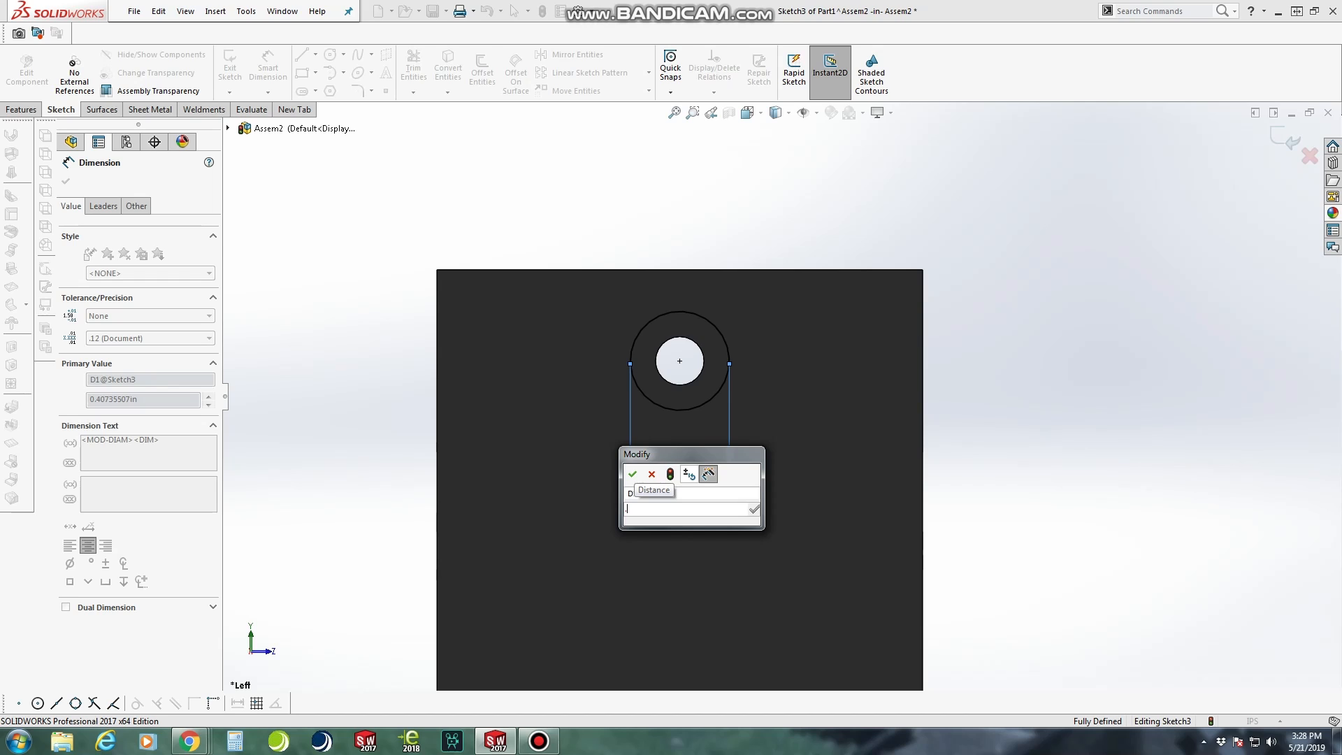
{"action": "type", "text": "2821"}
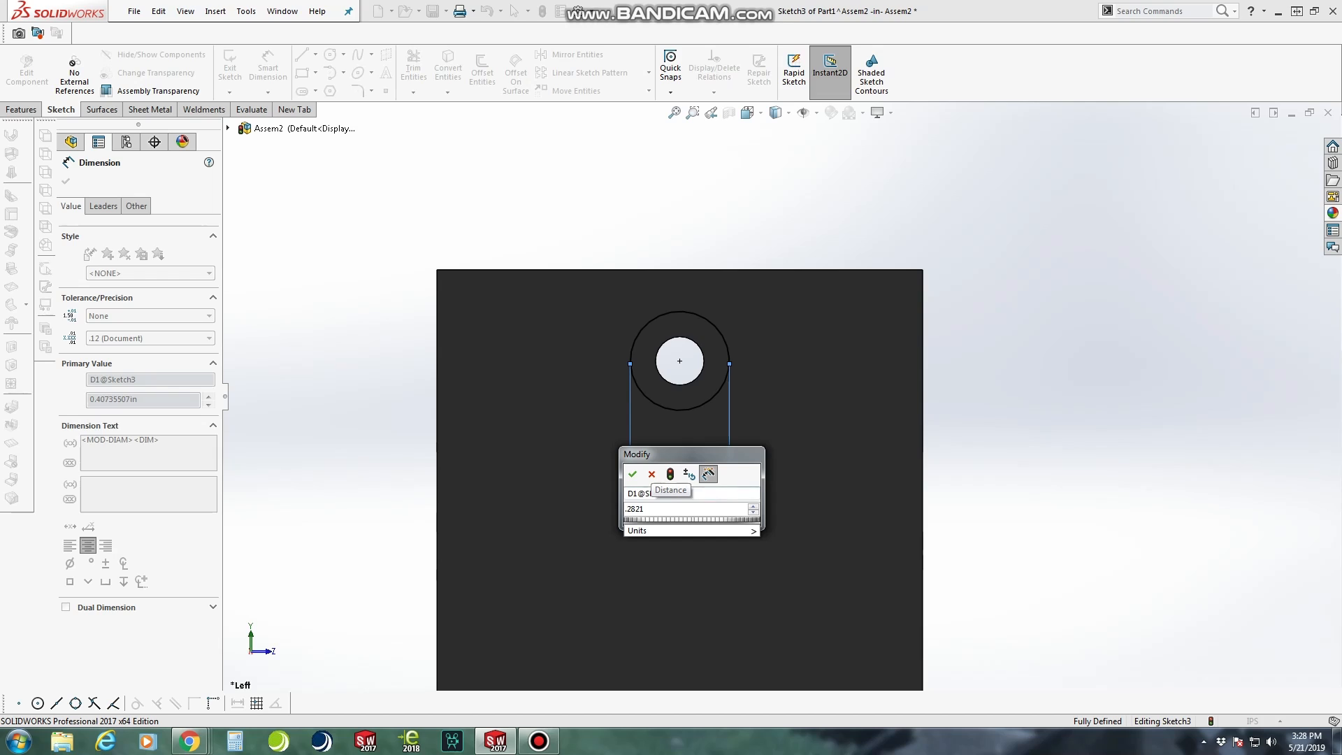
{"action": "key", "text": "BackSpace"}
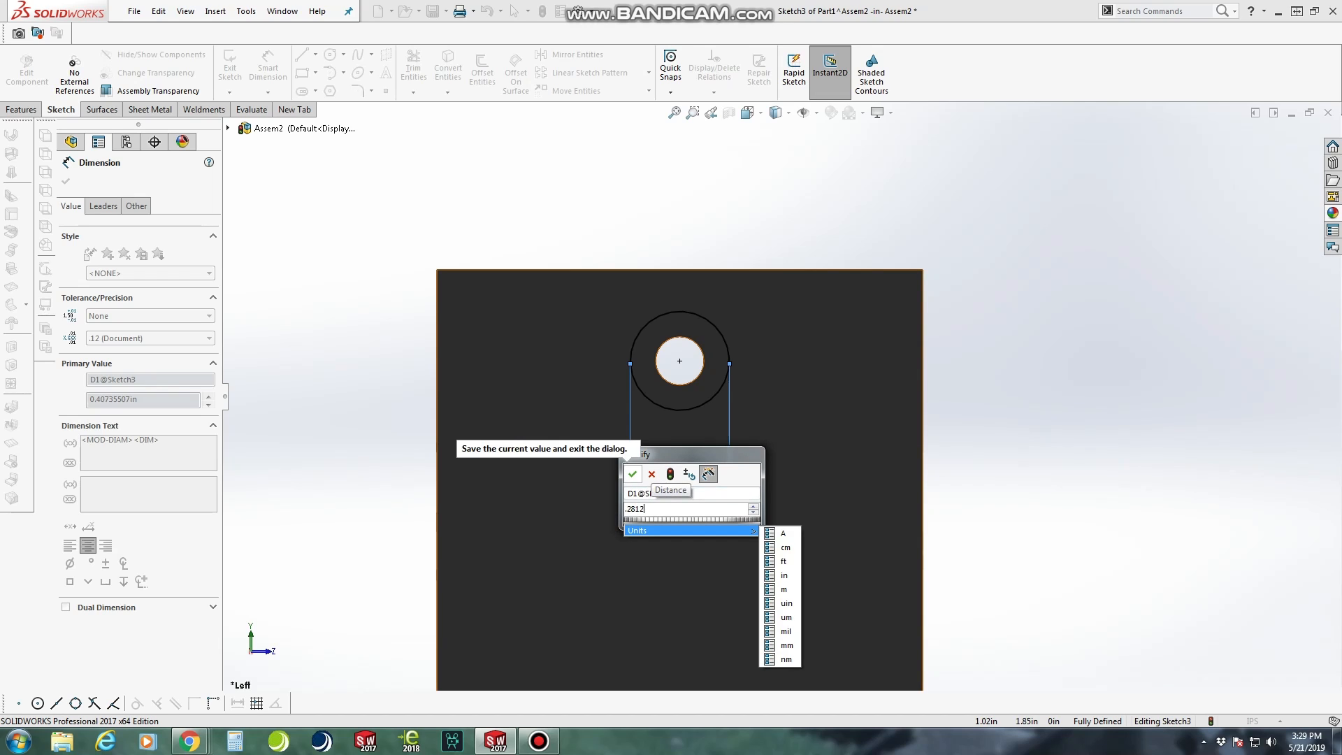
{"action": "left_click", "coordinate": [632, 474]}
Cut the dimensioned circle into the block with an Up To Next extruded cut, enlarging the screw hole as far as the slot
{"action": "middle_click_drag", "start_coordinate": [721, 428], "coordinate": [817, 452]}
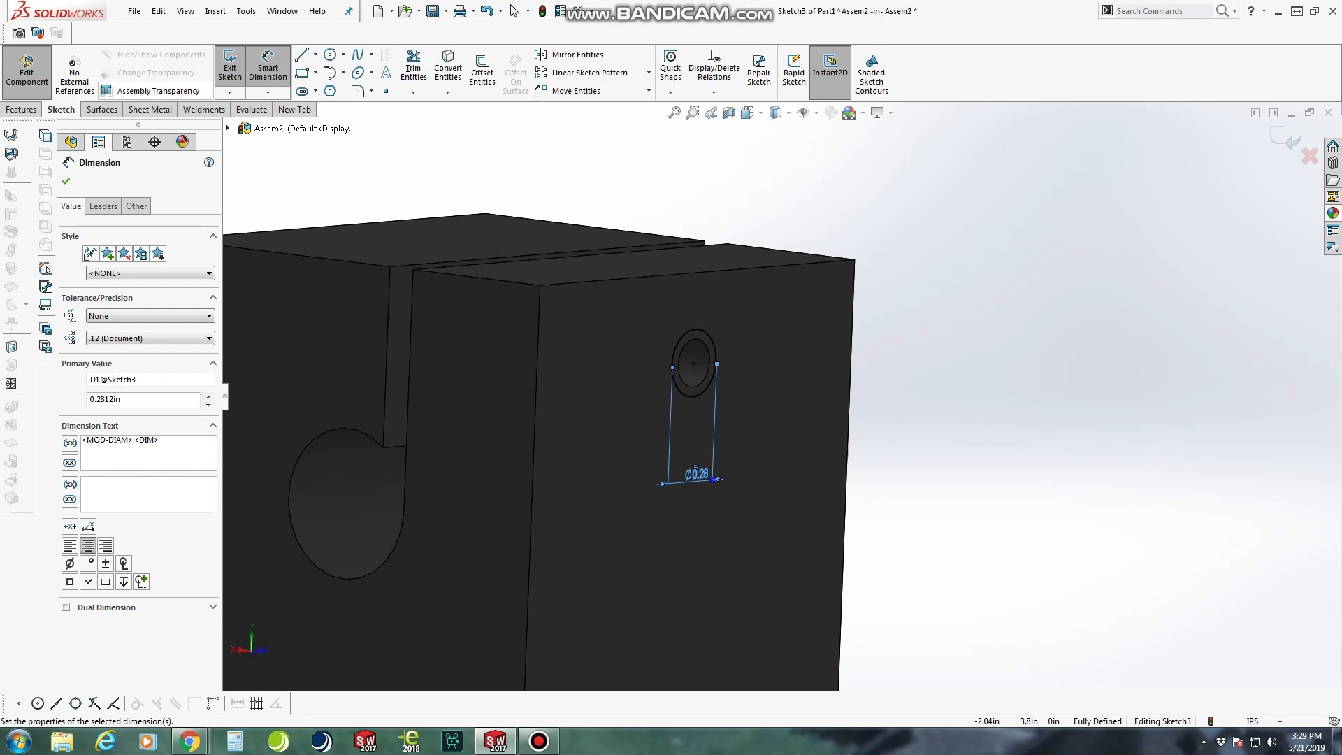
{"action": "left_click", "coordinate": [12, 347]}
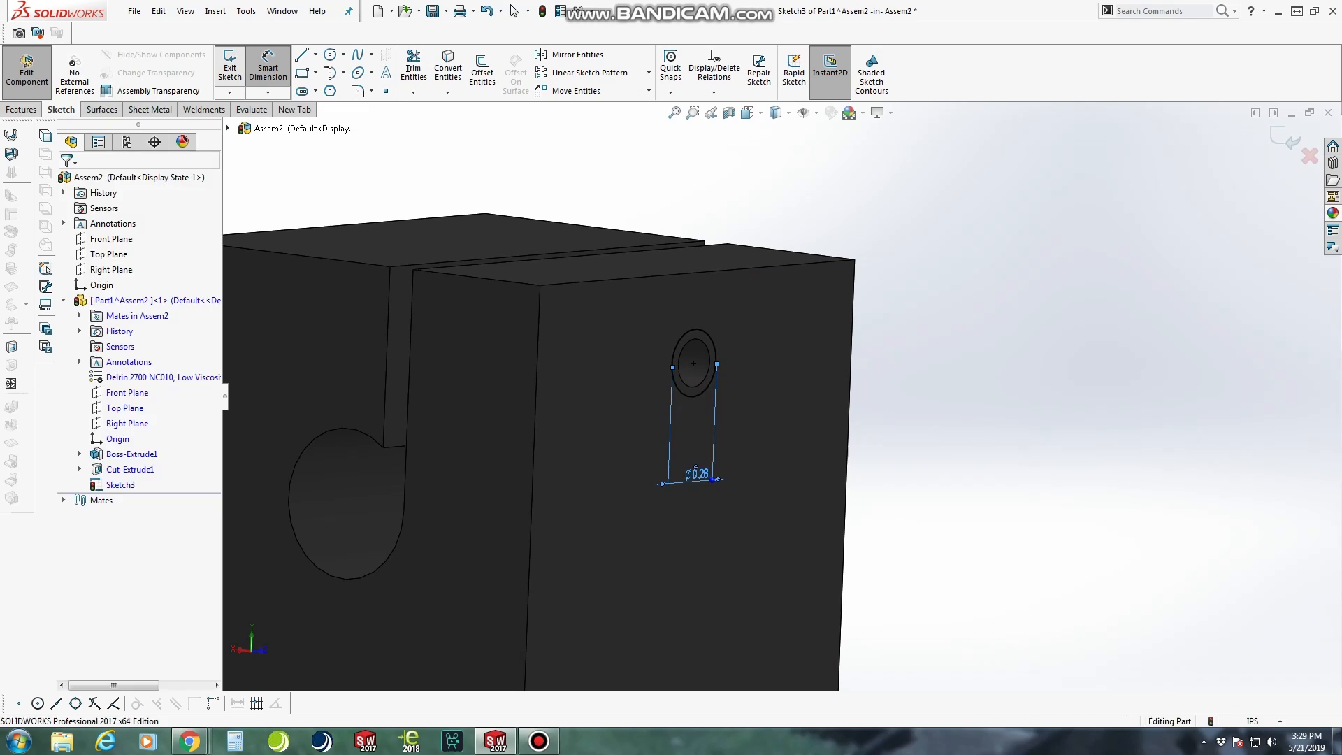
{"action": "mouse_move", "coordinate": [500, 349]}
{"action": "middle_mouse_down"}
{"action": "mouse_move", "coordinate": [377, 350]}
{"action": "mouse_move", "coordinate": [404, 356]}
{"action": "middle_mouse_up"}
{"action": "left_click", "coordinate": [148, 265]}
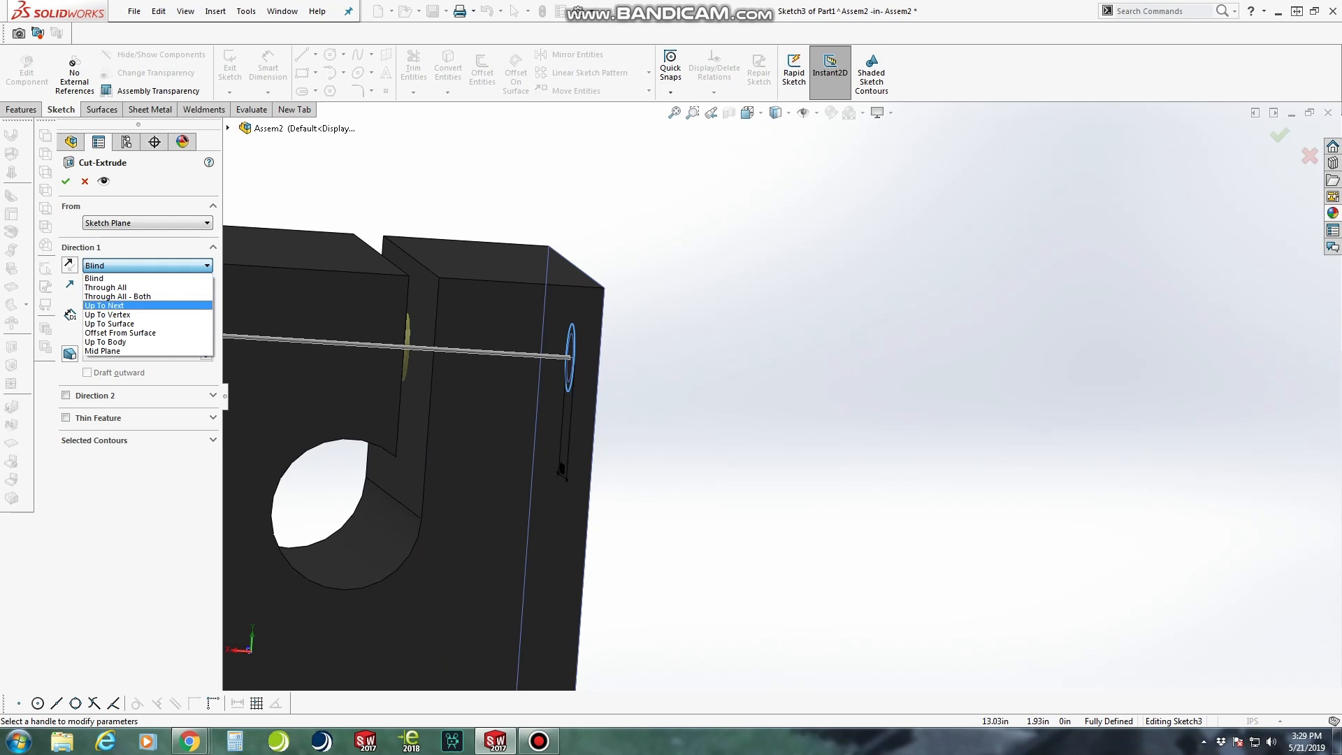
{"action": "left_click", "coordinate": [139, 305]}
{"action": "middle_click_drag", "start_coordinate": [464, 440], "coordinate": [454, 443]}
{"action": "scroll", "coordinate": [391, 313], "scroll_direction": "down", "scroll_amount": 3}
{"action": "mouse_move", "coordinate": [406, 328]}
{"action": "middle_mouse_down"}
{"action": "mouse_move", "coordinate": [432, 333]}
{"action": "mouse_move", "coordinate": [419, 341]}
{"action": "middle_mouse_up"}
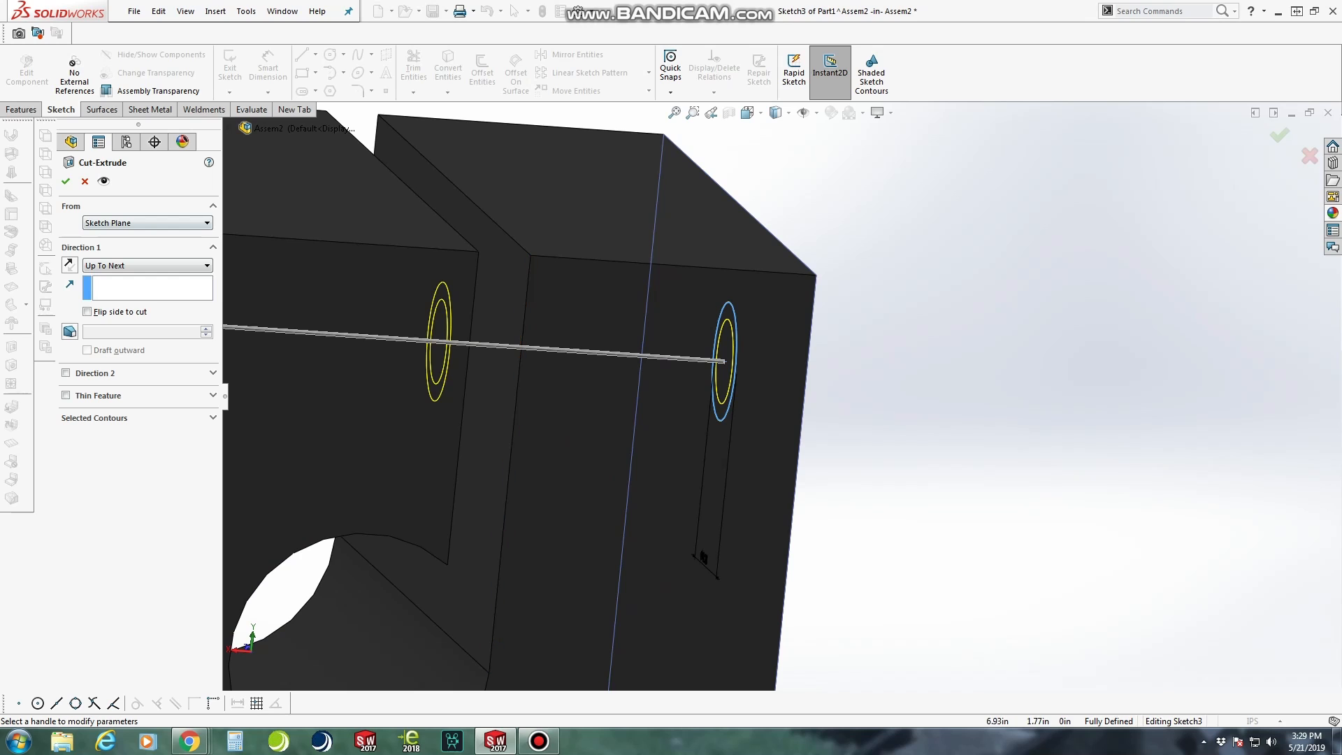
{"action": "left_click", "coordinate": [66, 181]}
Start a Thread feature on the circular edge of the smaller screw hole in the opposite outer face
{"action": "scroll", "coordinate": [497, 432], "scroll_direction": "up", "scroll_amount": 6}
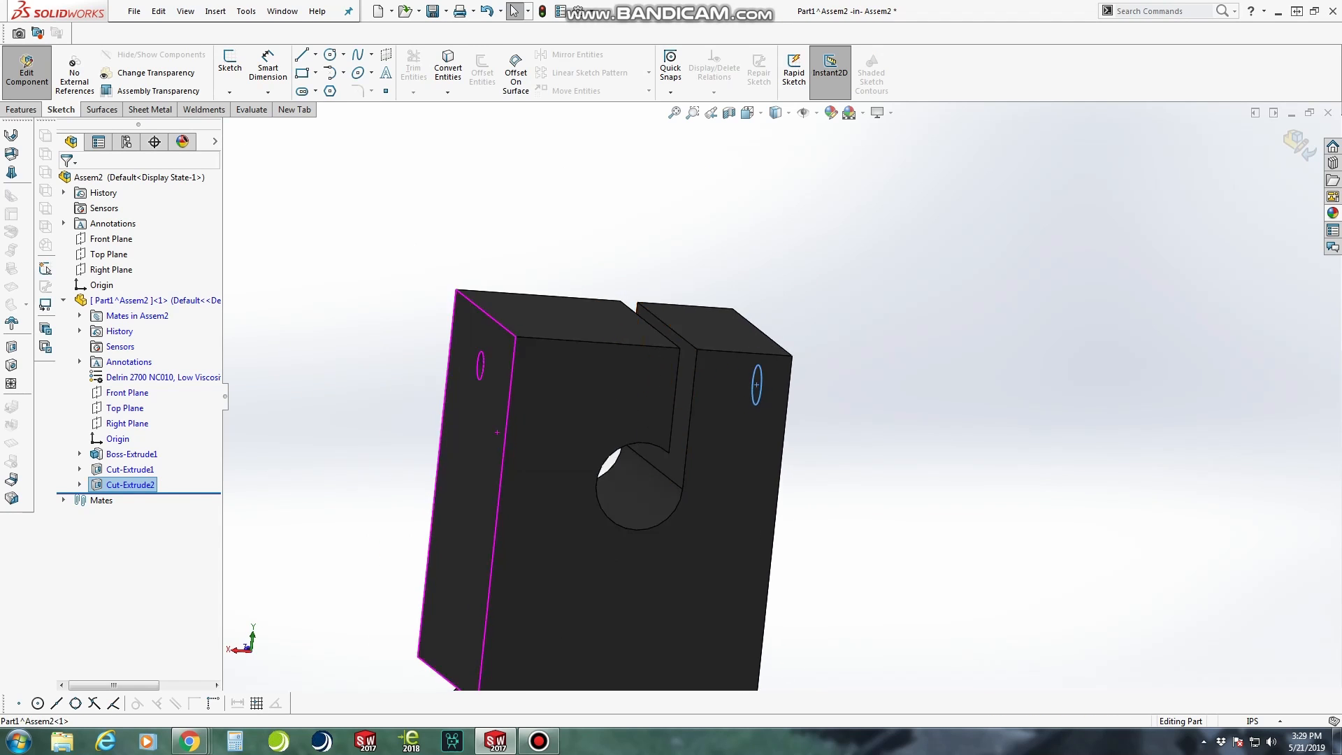
{"action": "middle_click_drag", "start_coordinate": [497, 432], "coordinate": [622, 428]}
{"action": "middle_click_drag", "start_coordinate": [454, 434], "coordinate": [498, 470]}
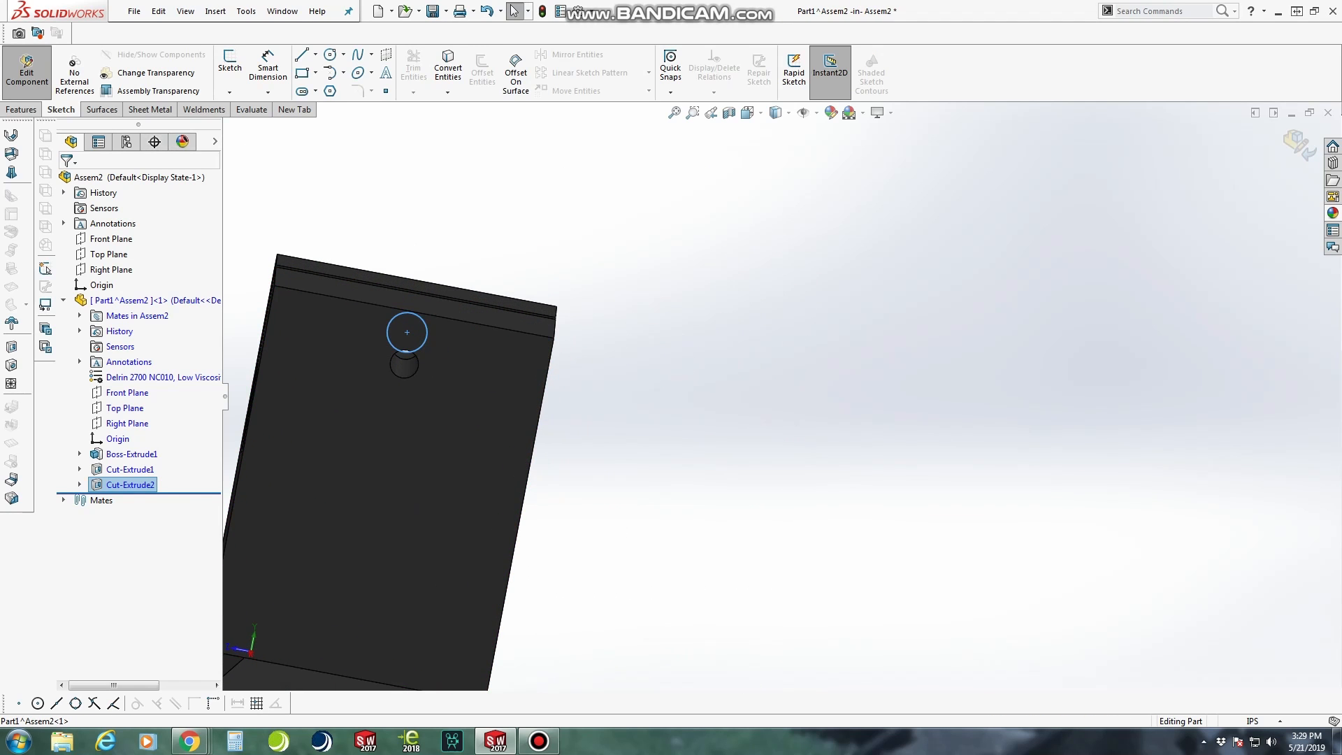
{"action": "left_click", "coordinate": [21, 109]}
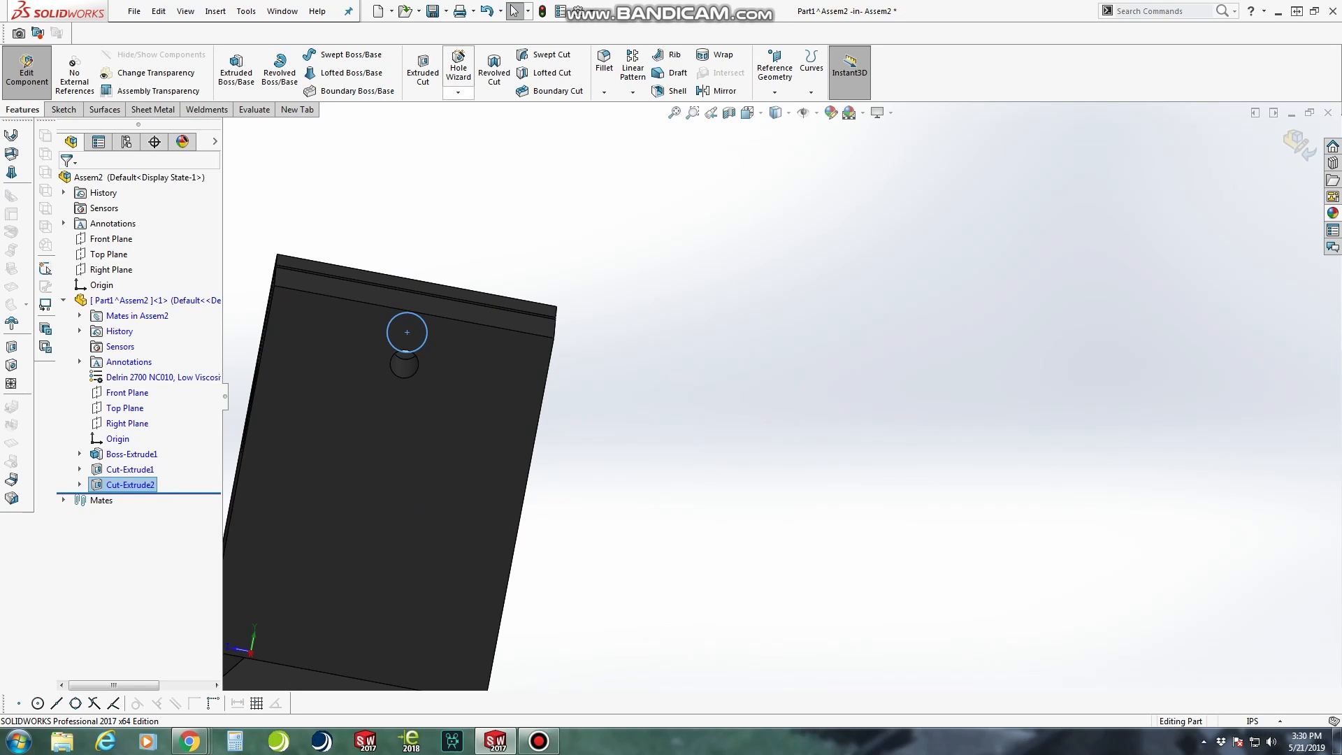
{"action": "left_click", "coordinate": [458, 92]}
{"action": "left_click", "coordinate": [479, 142]}
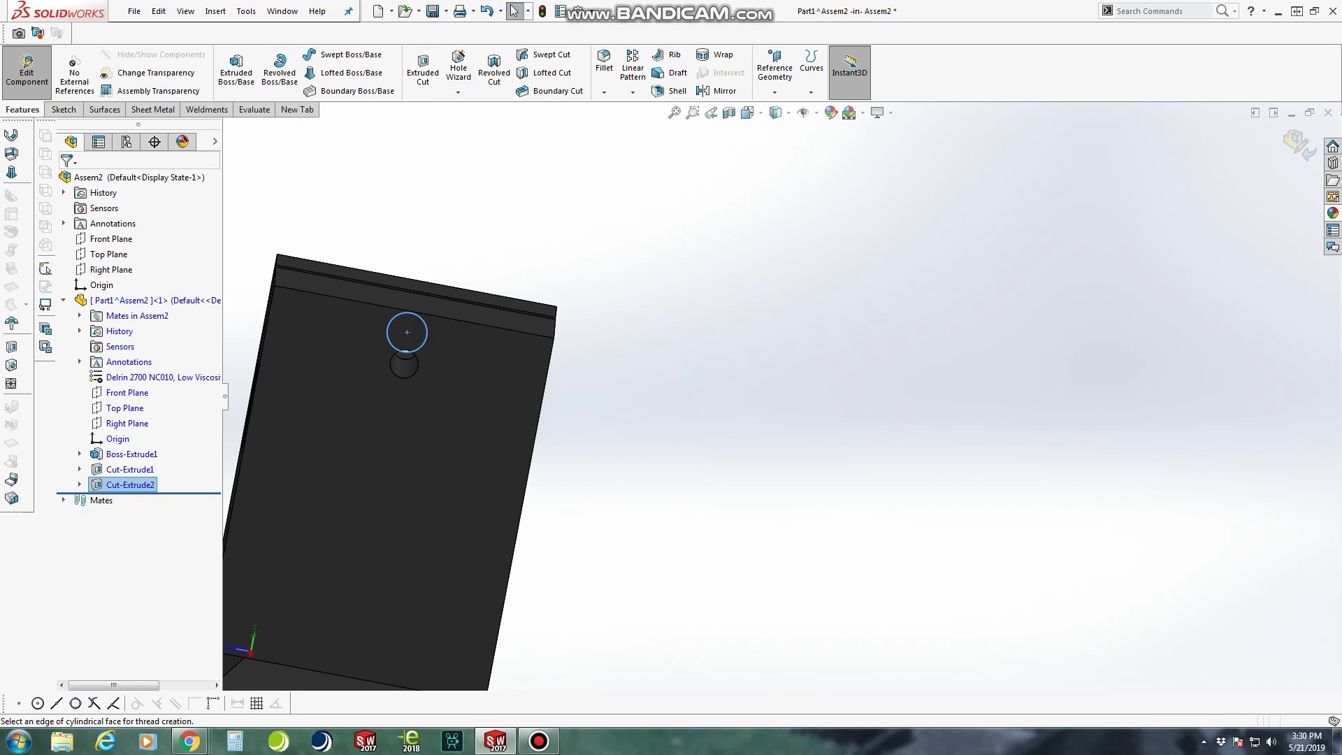
{"action": "scroll", "coordinate": [392, 369], "scroll_direction": "down", "scroll_amount": 5}
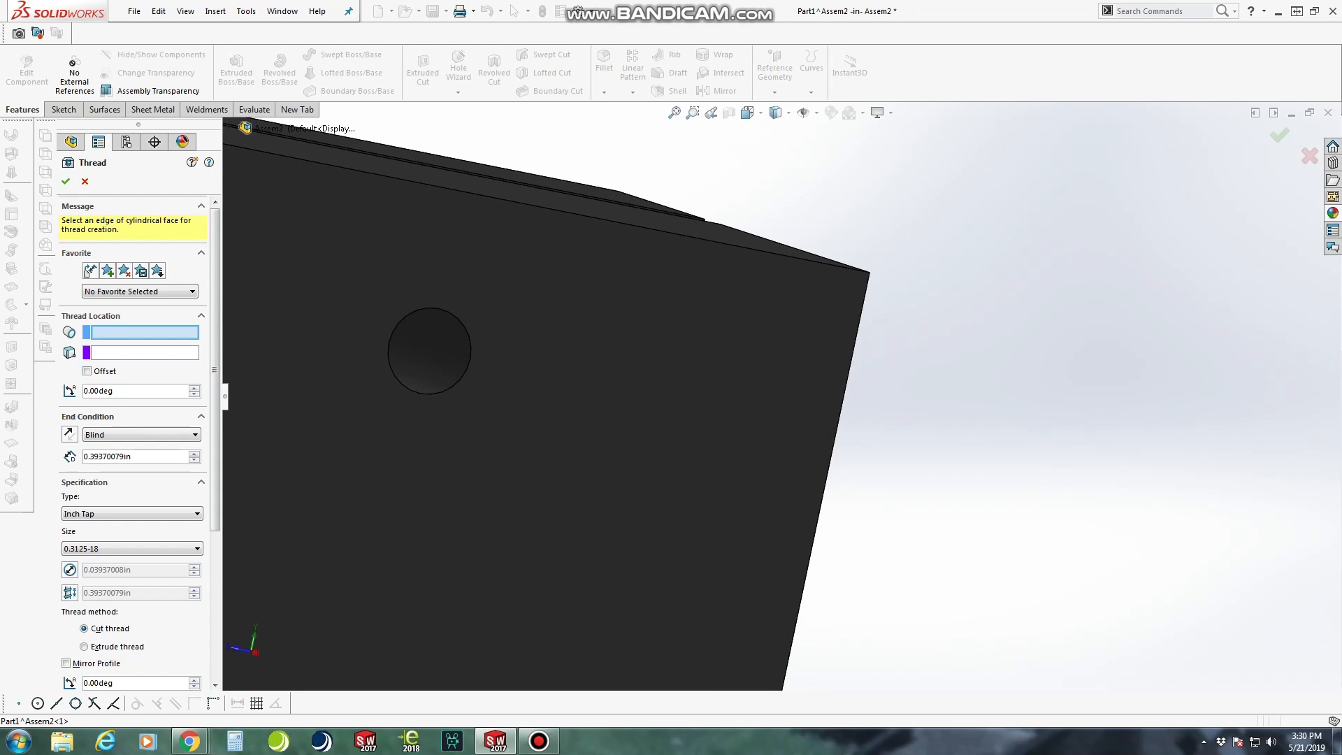
{"action": "left_click", "coordinate": [388, 353]}
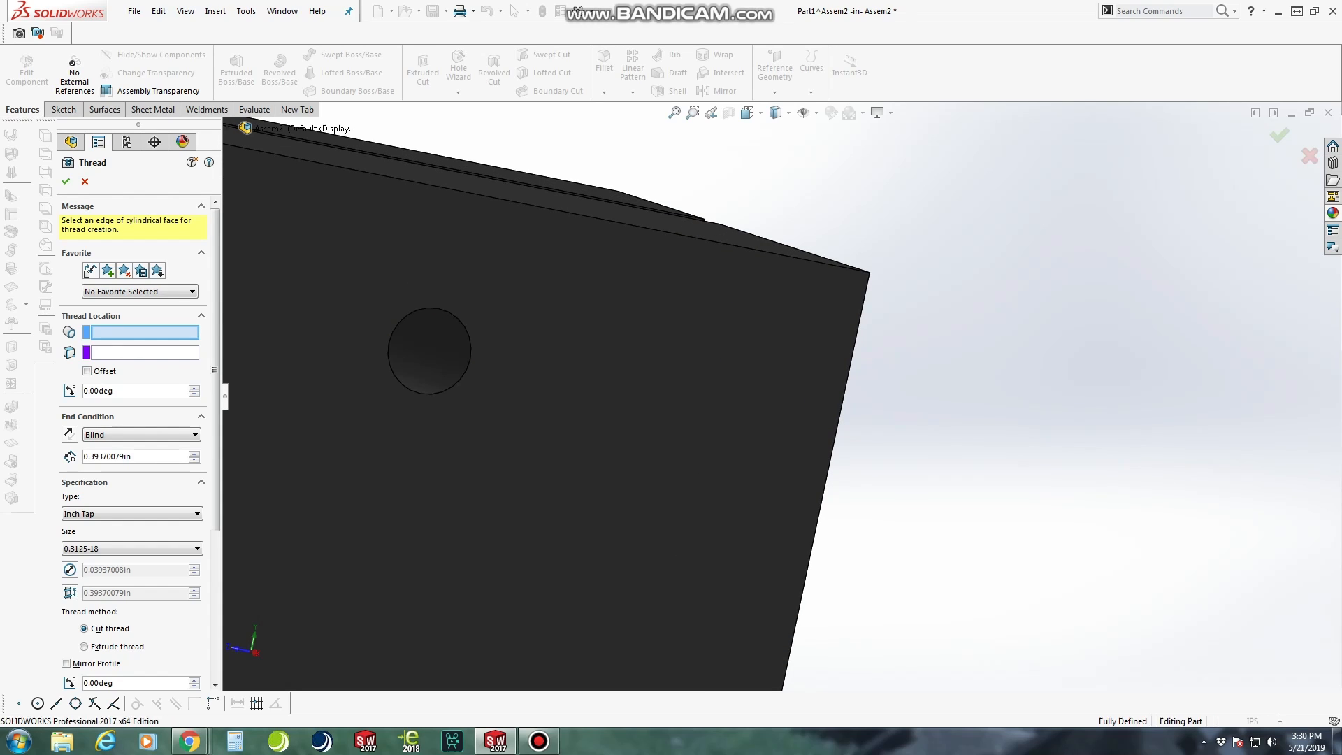
{"action": "scroll", "coordinate": [389, 353], "scroll_direction": "up", "scroll_amount": 2}
{"action": "middle_click_drag", "start_coordinate": [376, 414], "coordinate": [405, 416]}
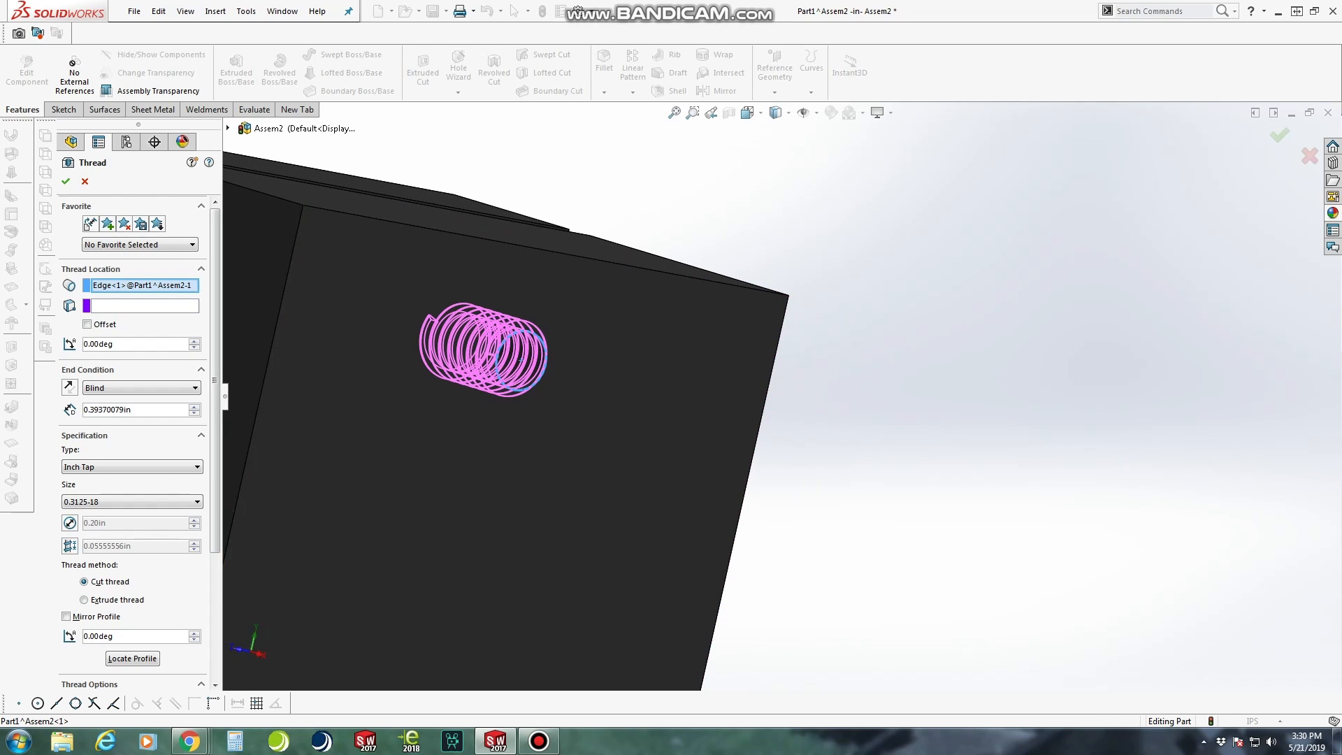
Set the inch tap thread size to 0.2500-20 and its blind depth to 1.29370079 in
{"action": "left_click", "coordinate": [133, 502]}
{"action": "scroll", "coordinate": [133, 471], "scroll_direction": "up", "scroll_amount": 1}
{"action": "scroll", "coordinate": [126, 356], "scroll_direction": "up", "scroll_amount": 4}
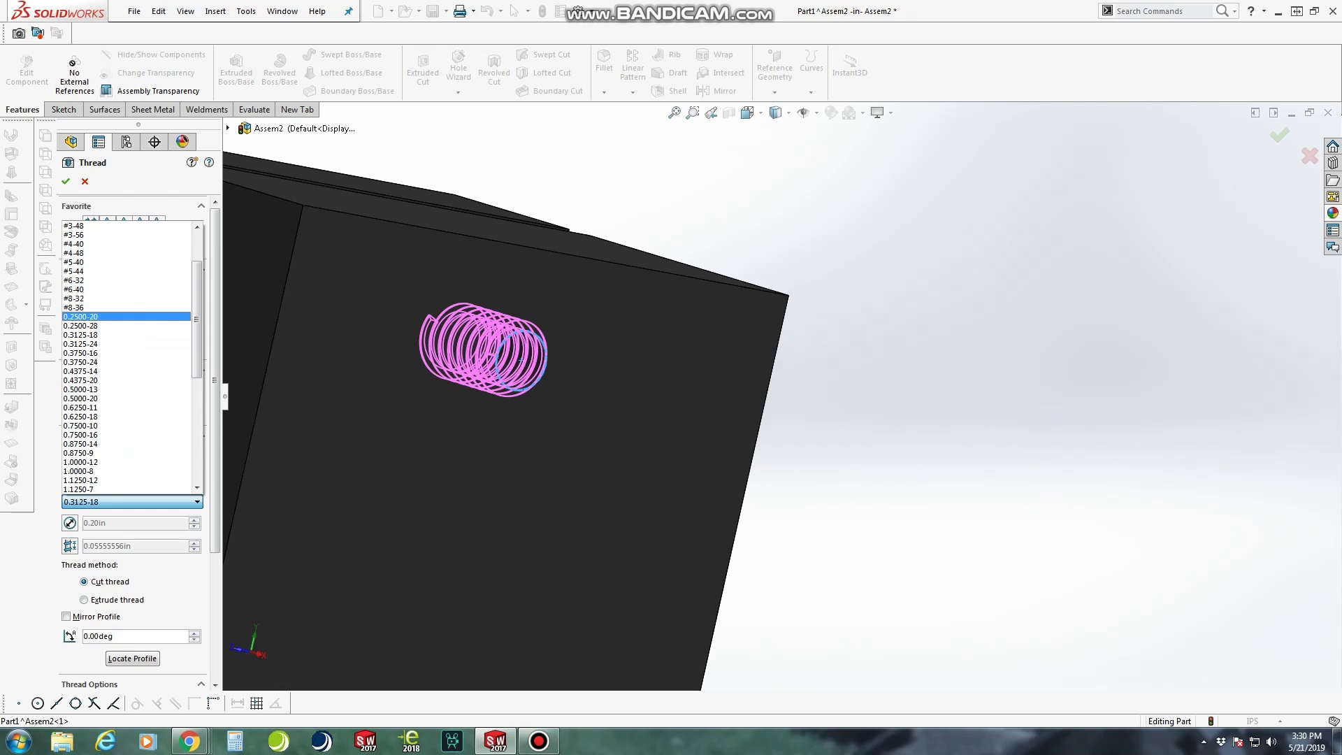
{"action": "left_click", "coordinate": [105, 316]}
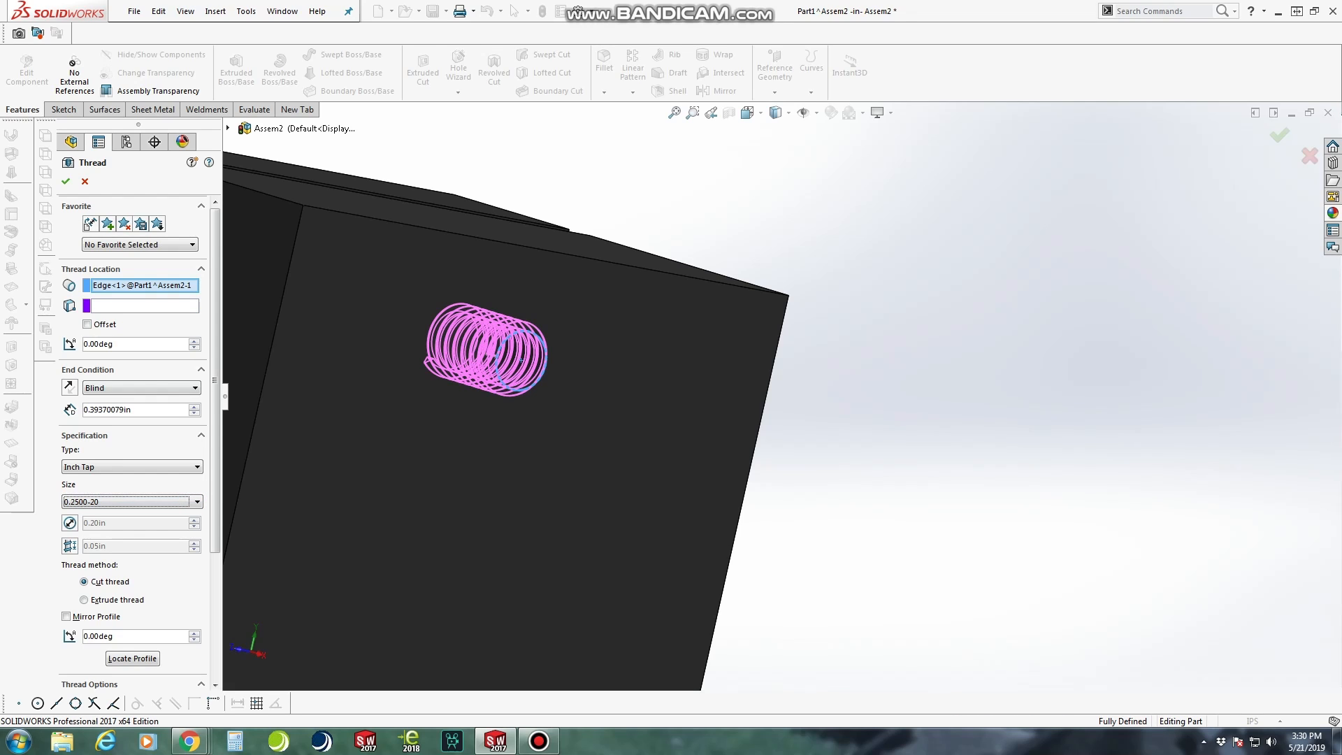
{"action": "left_click_drag", "start_coordinate": [152, 410], "coordinate": [120, 410]}
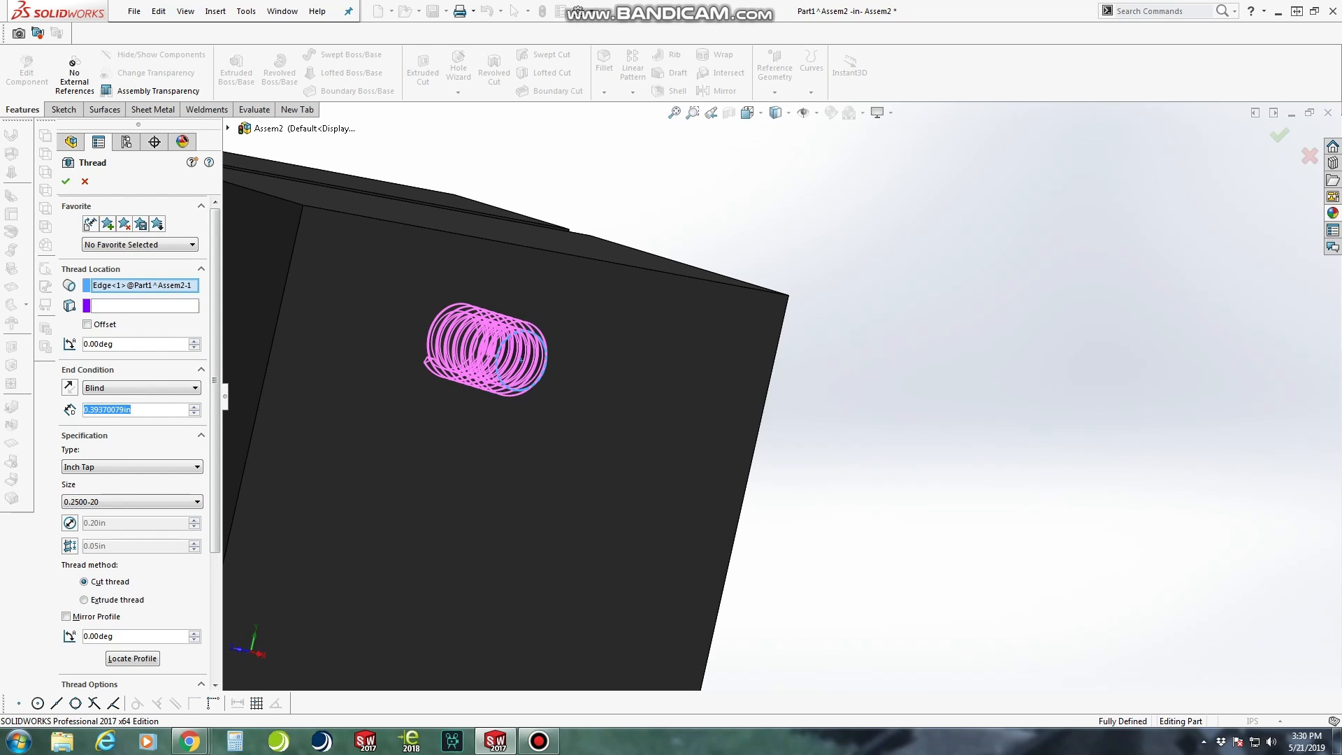
{"action": "middle_click_drag", "start_coordinate": [406, 426], "coordinate": [538, 430]}
{"action": "scroll", "coordinate": [538, 429], "scroll_direction": "up", "scroll_amount": 3}
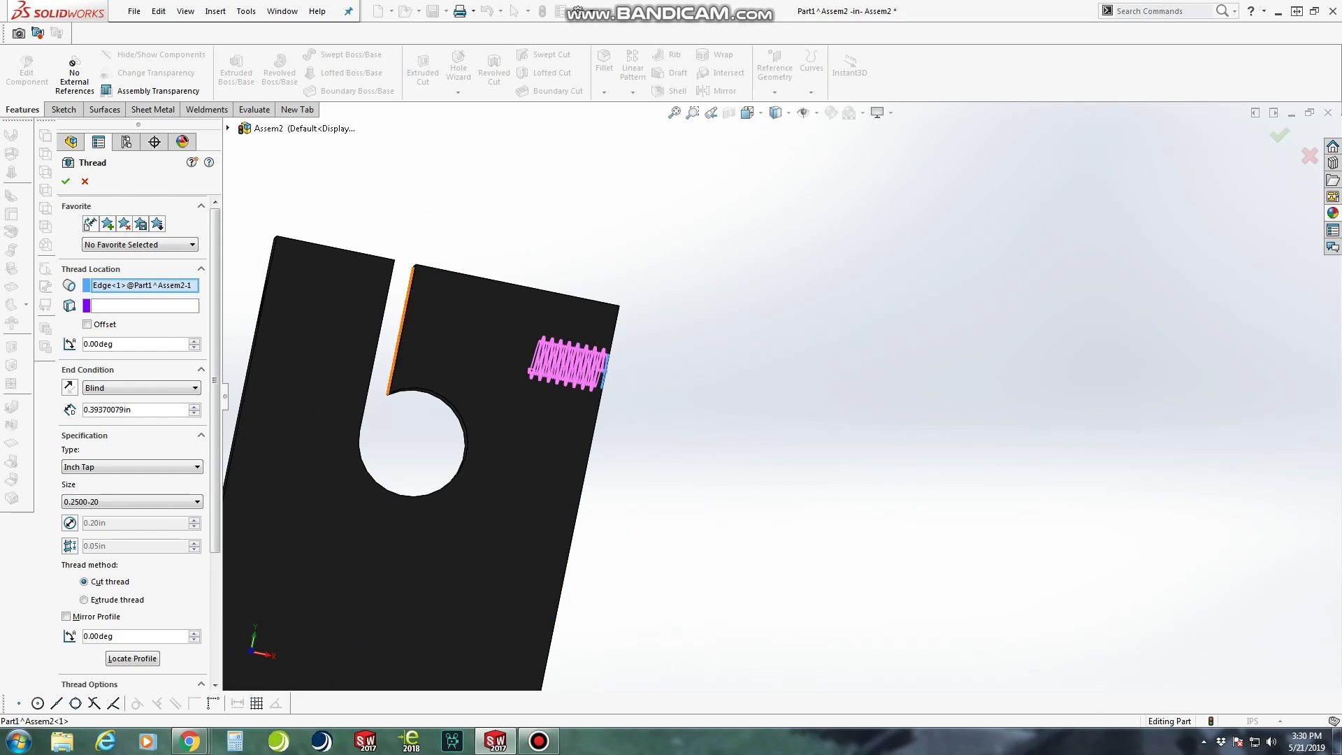
{"action": "left_click", "coordinate": [194, 406]}
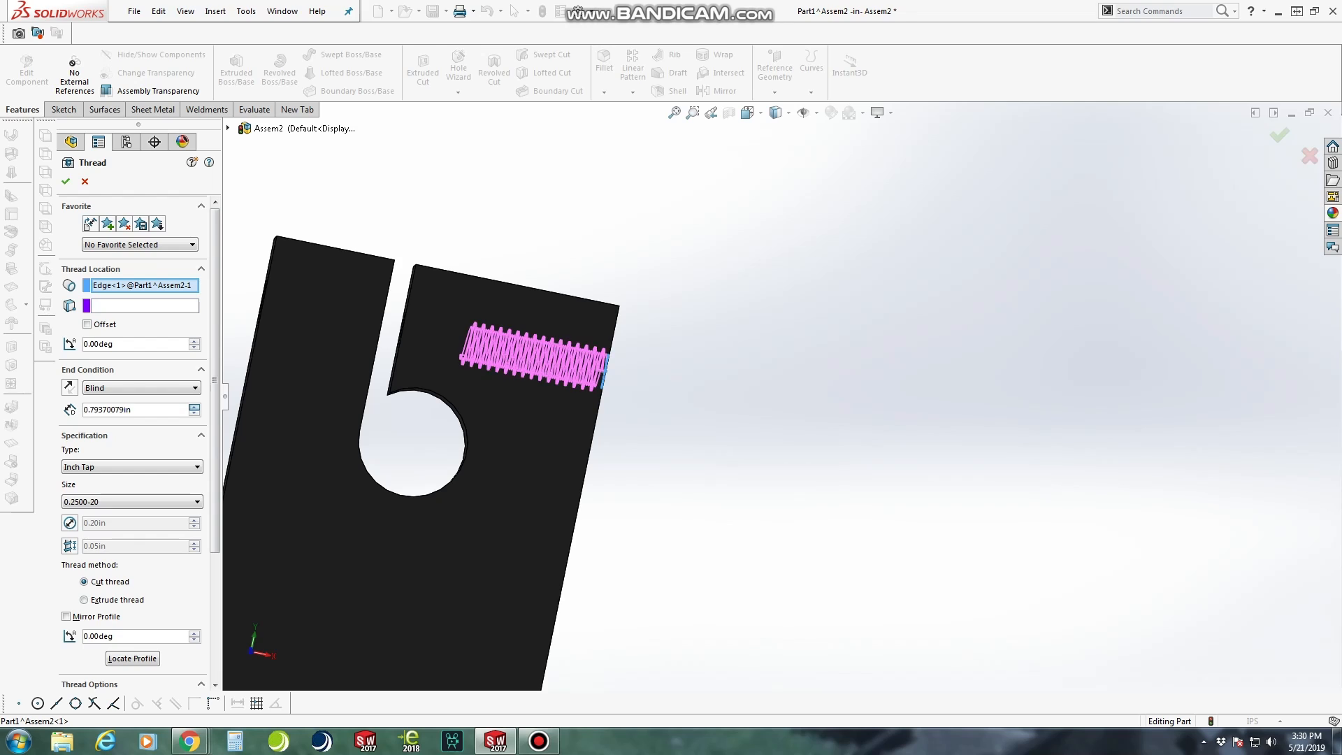
{"action": "left_click", "coordinate": [194, 406]}
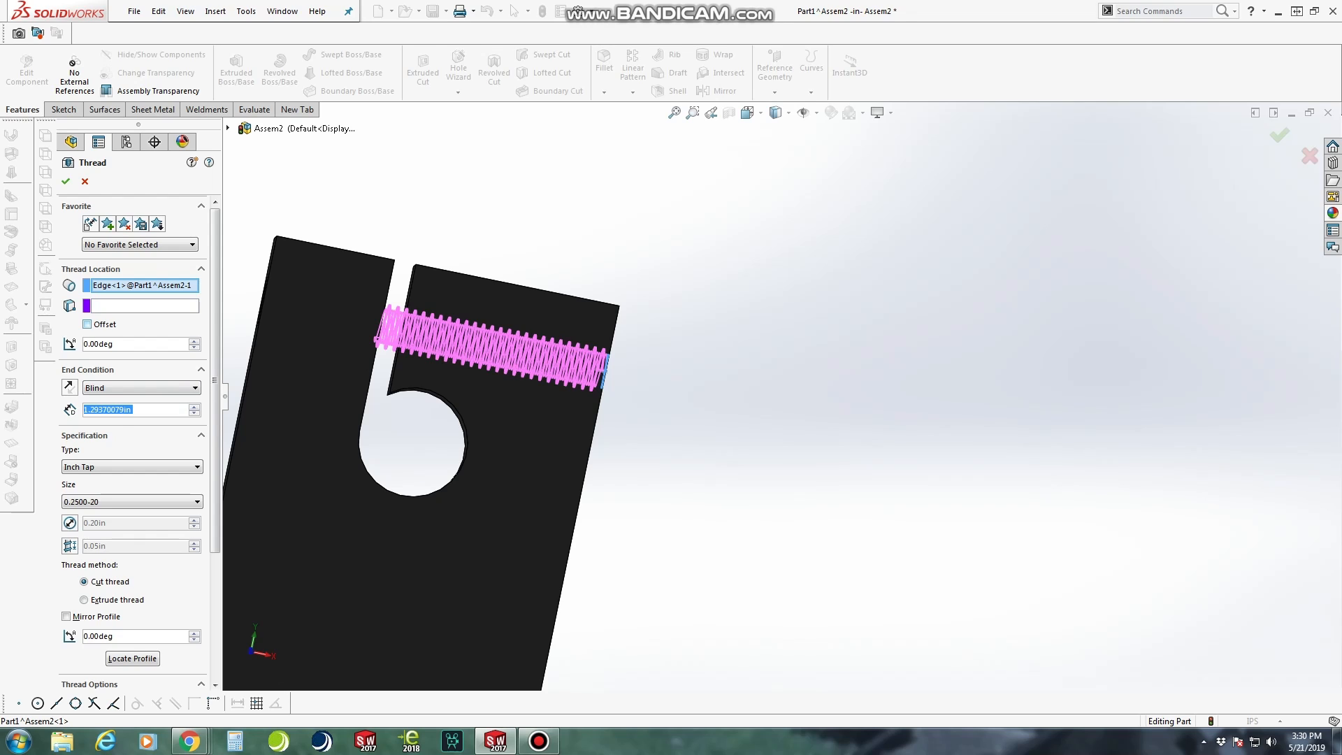
Enable an offset for the thread's start and reverse its direction so the thread begins outside the block's face
{"action": "left_click", "coordinate": [87, 324]}
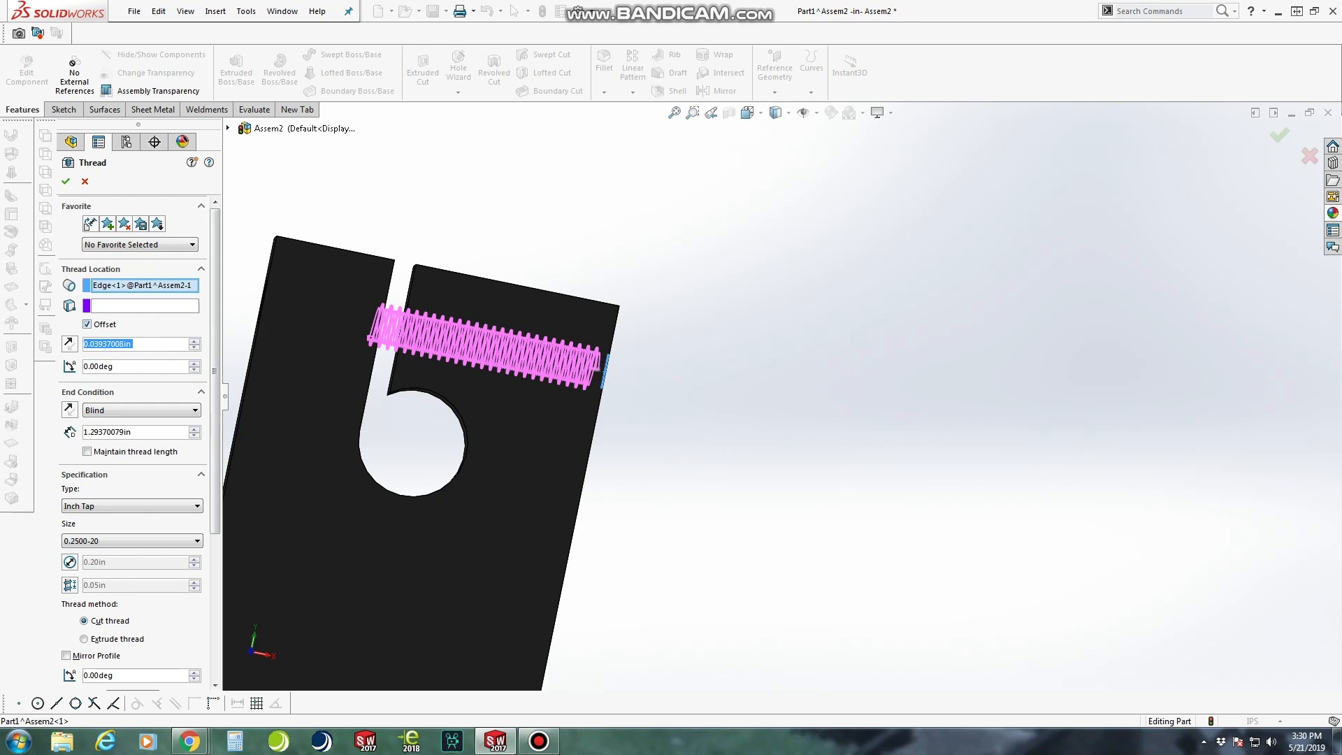
{"action": "left_click", "coordinate": [69, 343]}
{"action": "middle_click_drag", "start_coordinate": [867, 241], "coordinate": [814, 266]}
{"action": "scroll", "coordinate": [685, 266], "scroll_direction": "down", "scroll_amount": 4}
{"action": "scroll", "coordinate": [686, 267], "scroll_direction": "up", "scroll_amount": 3}
{"action": "scroll", "coordinate": [561, 434], "scroll_direction": "down", "scroll_amount": 3}
{"action": "scroll", "coordinate": [601, 423], "scroll_direction": "up", "scroll_amount": 1}
{"action": "middle_click_drag", "start_coordinate": [607, 420], "coordinate": [647, 468]}
{"action": "scroll", "coordinate": [656, 409], "scroll_direction": "down", "scroll_amount": 4}
{"action": "scroll", "coordinate": [639, 411], "scroll_direction": "down", "scroll_amount": 3}
{"action": "middle_click_drag", "start_coordinate": [640, 398], "coordinate": [644, 426]}
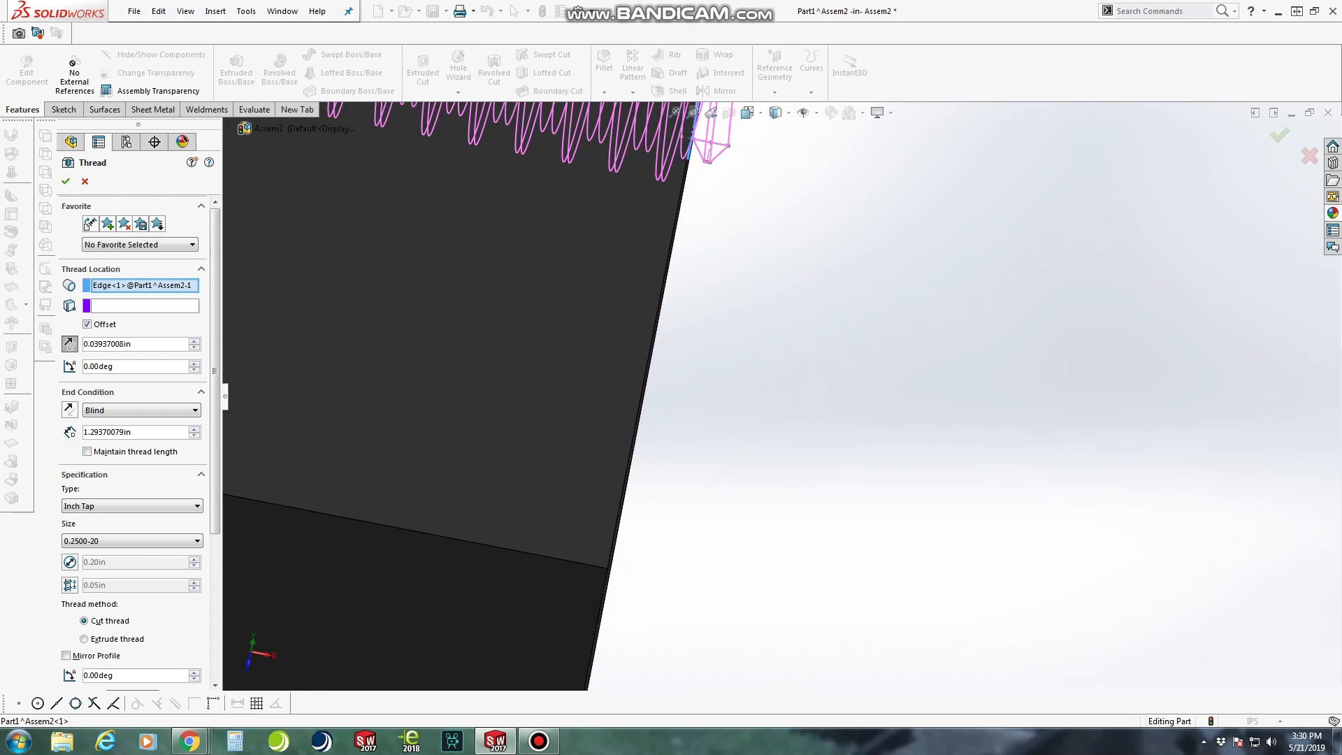
{"action": "scroll", "coordinate": [727, 241], "scroll_direction": "up", "scroll_amount": 3}
{"action": "scroll", "coordinate": [730, 225], "scroll_direction": "down", "scroll_amount": 7}
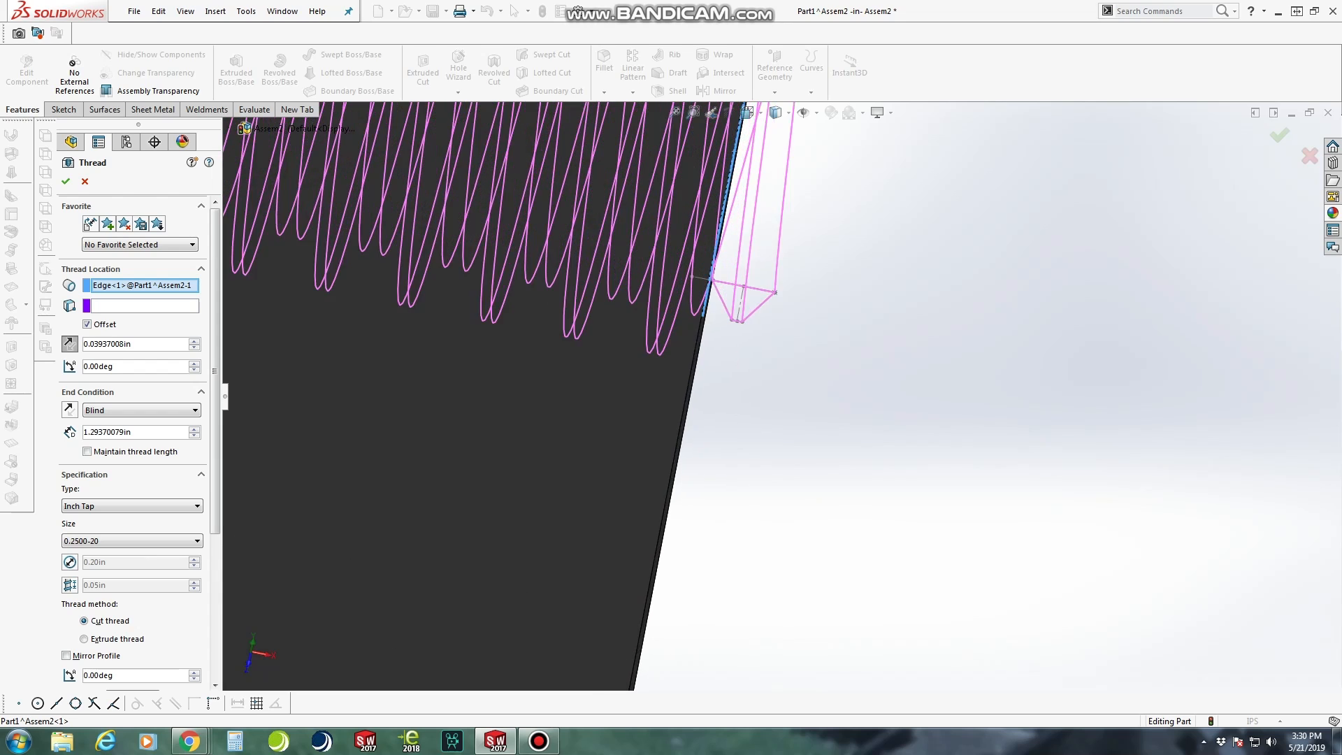
{"action": "middle_click_drag", "start_coordinate": [732, 280], "coordinate": [721, 281]}
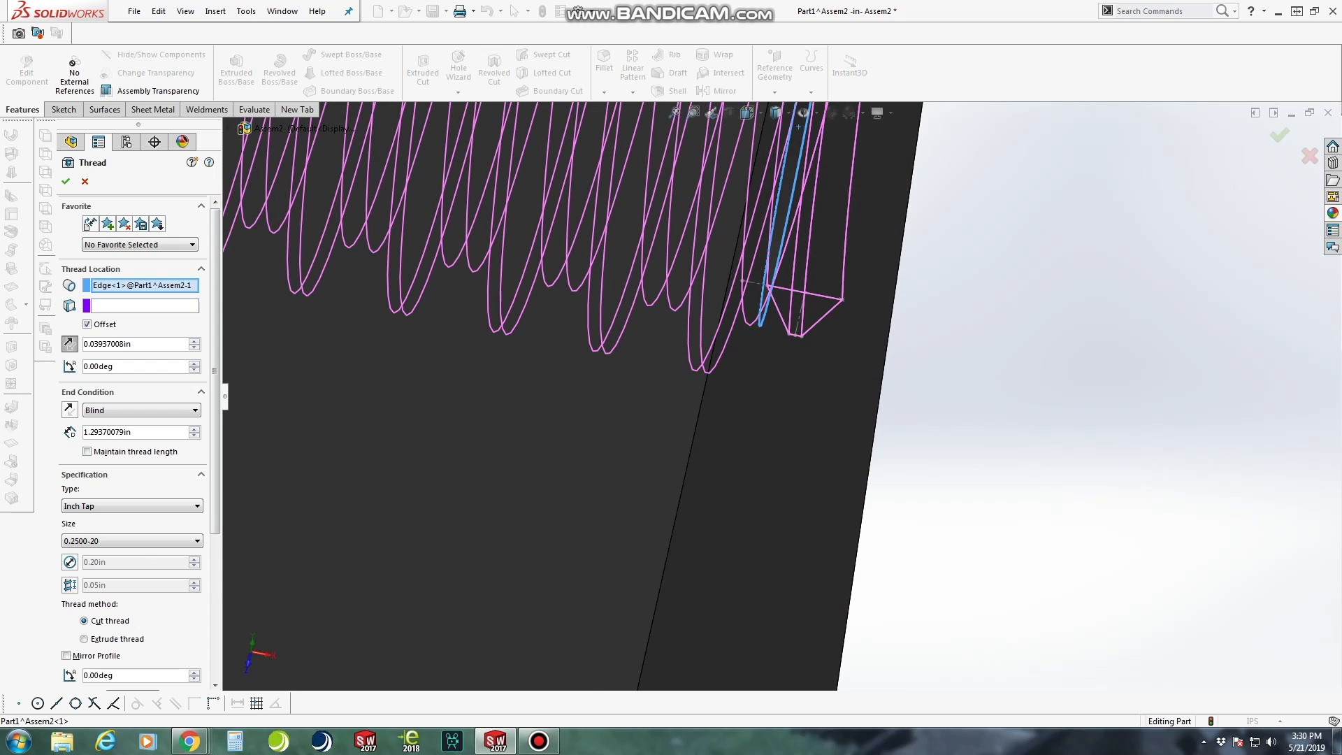
Set the thread's start offset to 0.04 in and create the cut thread
{"action": "left_click", "coordinate": [140, 344]}
{"action": "key", "text": "BackSpace"}
{"action": "key", "text": "BackSpace"}
{"action": "key", "text": "BackSpace"}
{"action": "key", "text": "BackSpace"}
{"action": "key", "text": "BackSpace"}
{"action": "key", "text": "BackSpace"}
{"action": "key", "text": "BackSpace"}
{"action": "key", "text": "BackSpace"}
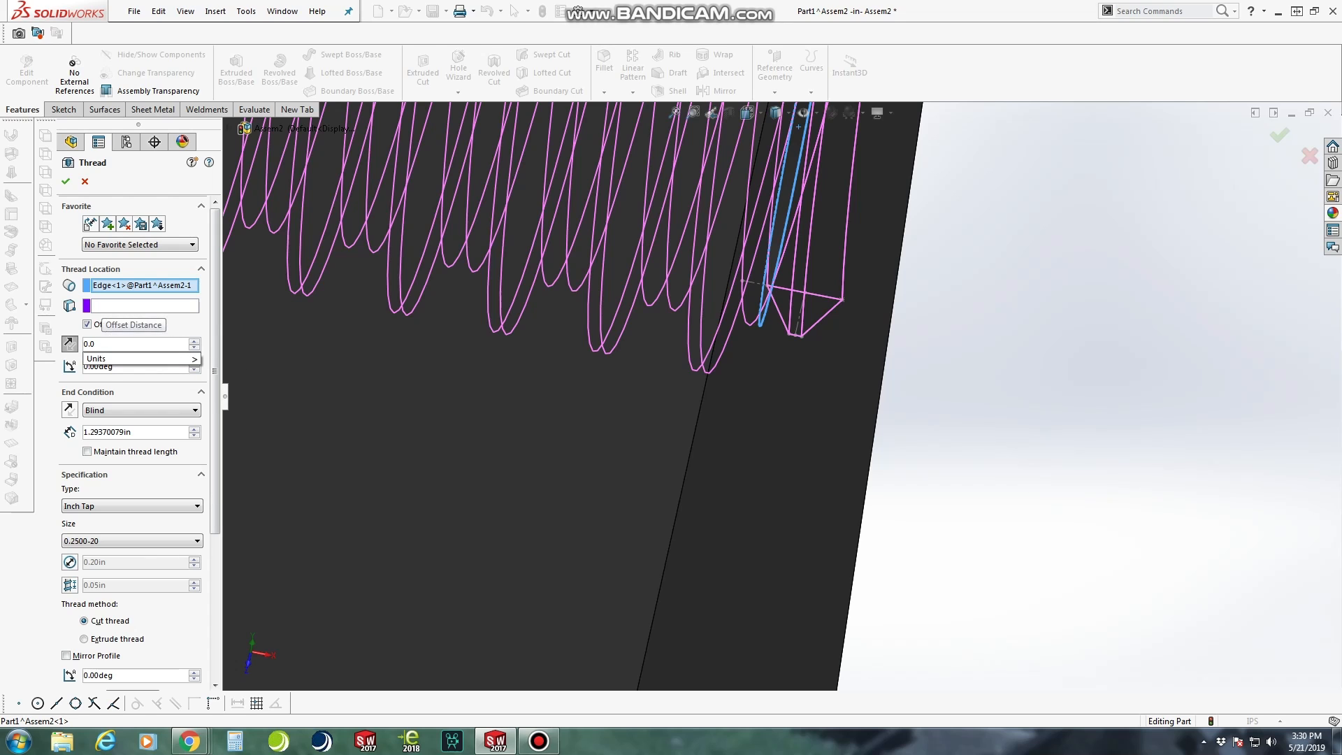
{"action": "type", "text": "4"}
{"action": "key", "text": "Return"}
{"action": "scroll", "coordinate": [785, 400], "scroll_direction": "up", "scroll_amount": 10}
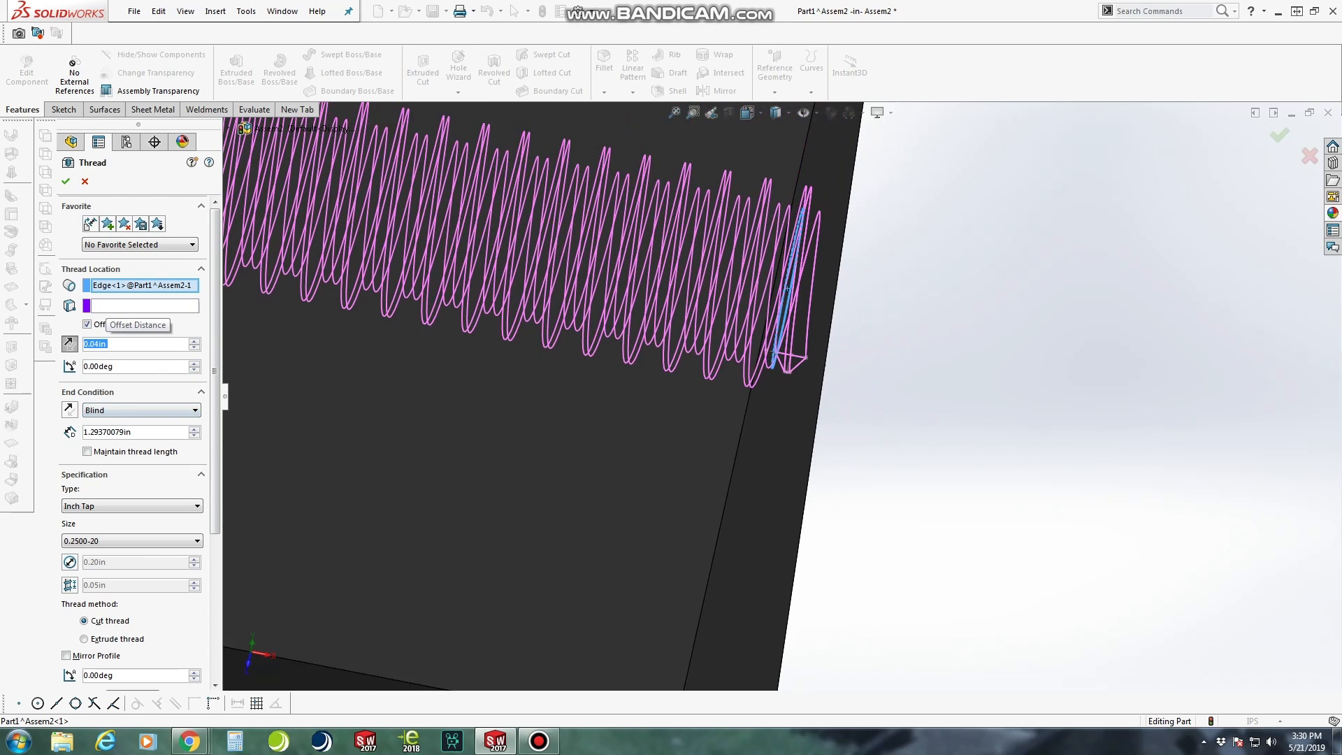
{"action": "middle_click_drag", "start_coordinate": [471, 362], "coordinate": [457, 363]}
{"action": "scroll", "coordinate": [482, 335], "scroll_direction": "down", "scroll_amount": 10}
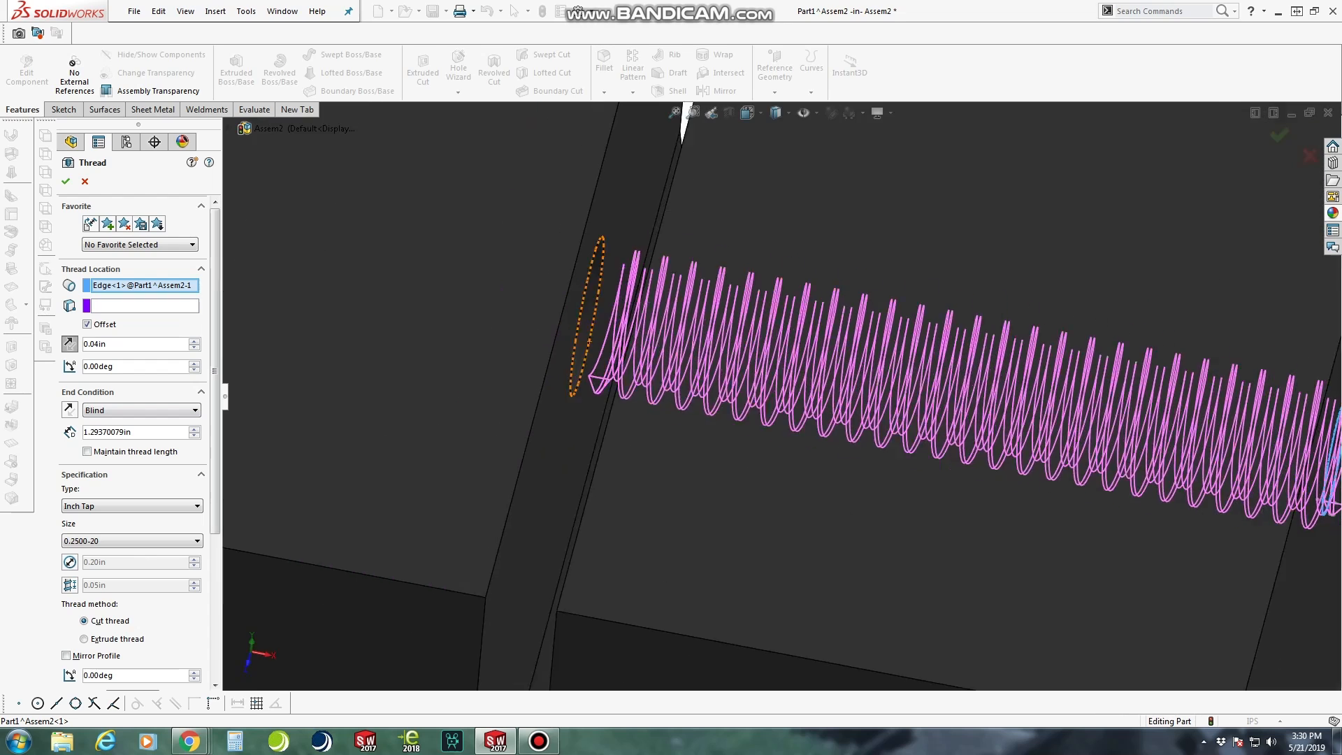
{"action": "key", "text": "Return"}
Check the threaded hole in the block's outer face and save the assembly
{"action": "scroll", "coordinate": [887, 415], "scroll_direction": "up", "scroll_amount": 10}
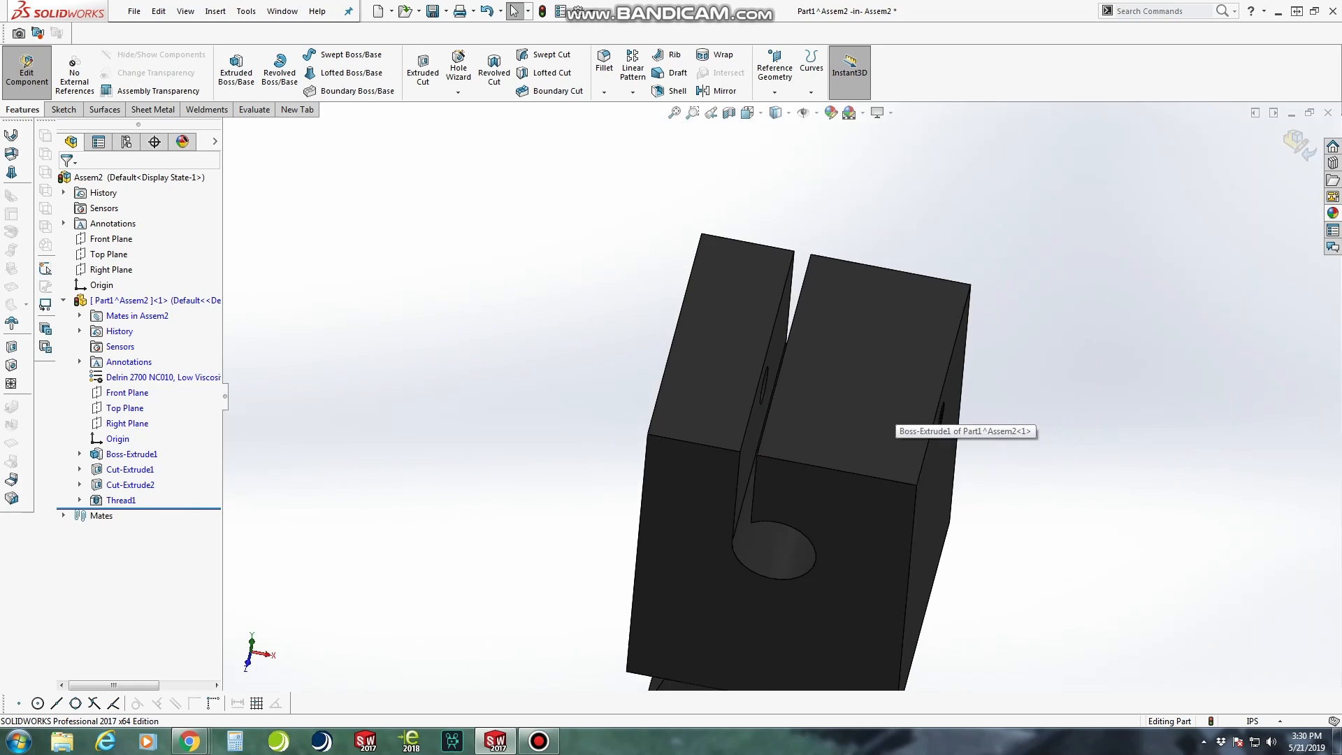
{"action": "middle_click_drag", "start_coordinate": [888, 415], "coordinate": [994, 393]}
{"action": "scroll", "coordinate": [1031, 304], "scroll_direction": "down", "scroll_amount": 2}
{"action": "key", "text": "ctrl+s"}
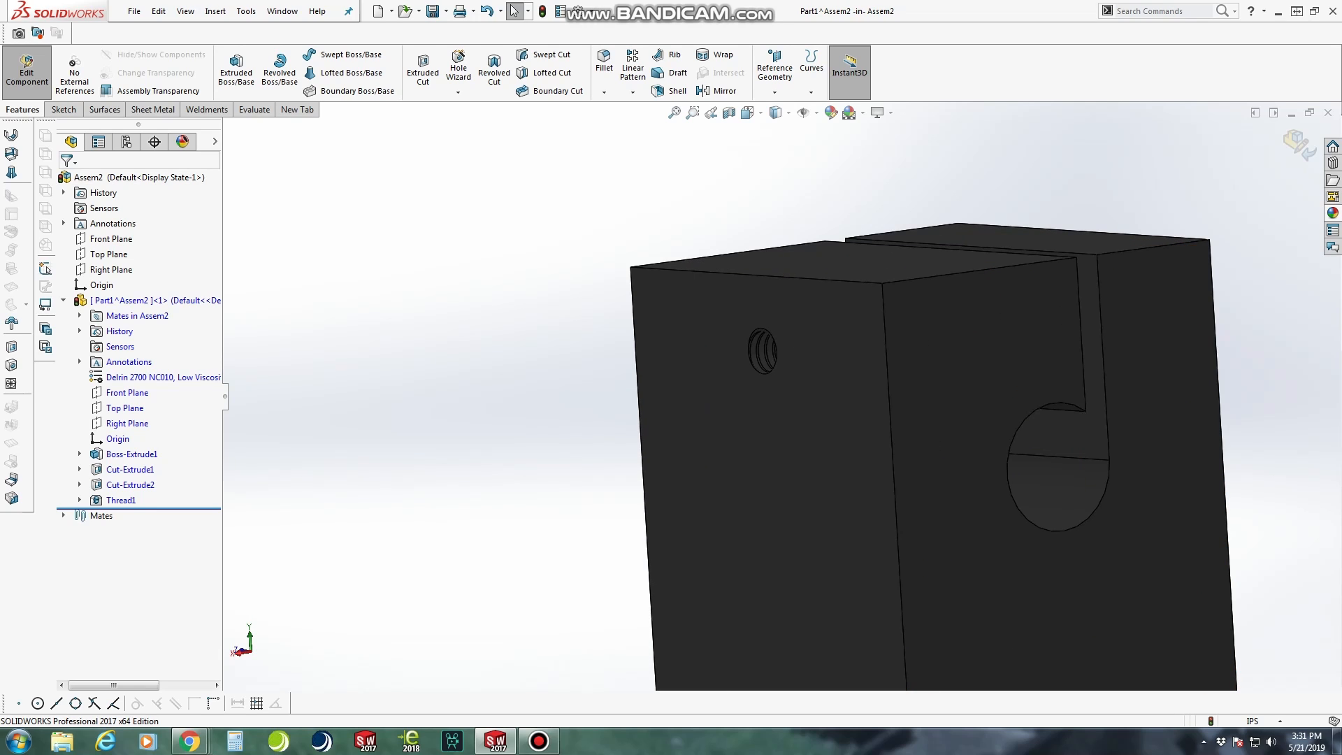
Start a fillet with the block's front vertical corner edge and adjoining top edge, and remove the whole front face from the selection
{"action": "left_click", "coordinate": [604, 64]}
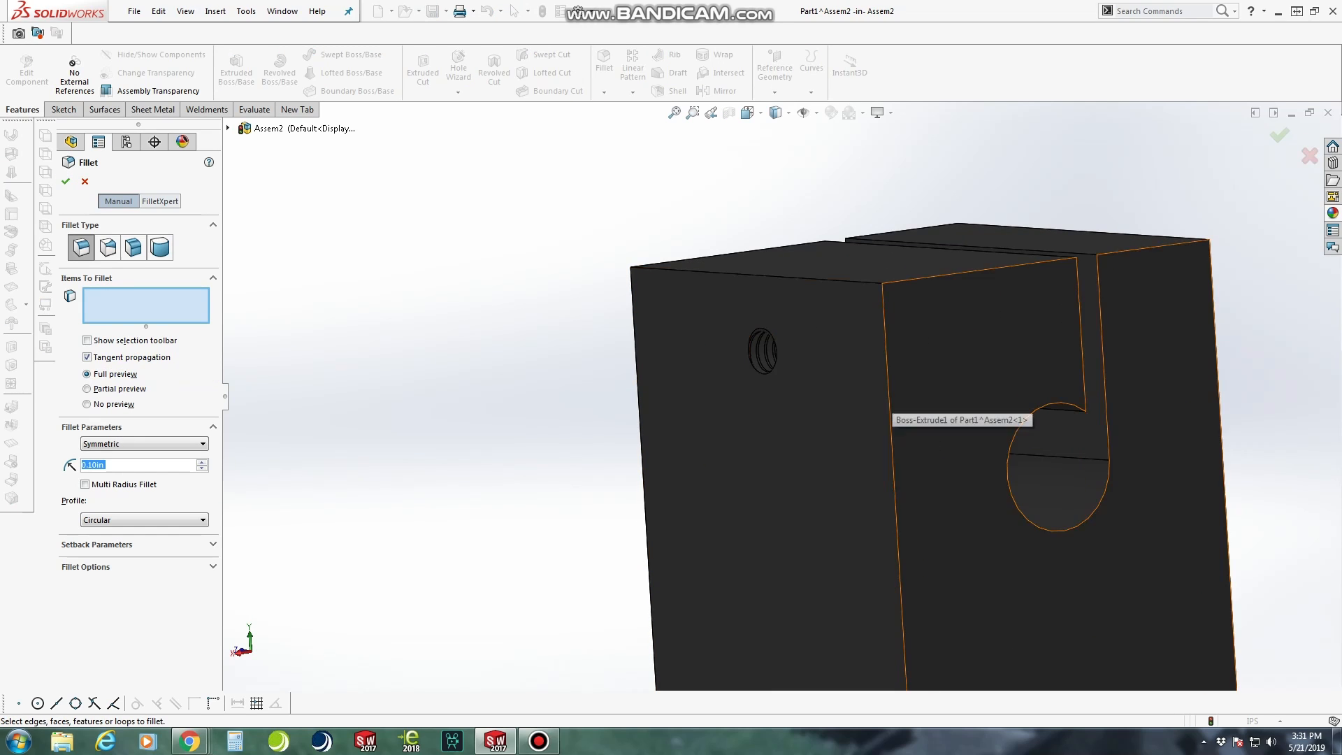
{"action": "left_click", "coordinate": [891, 391]}
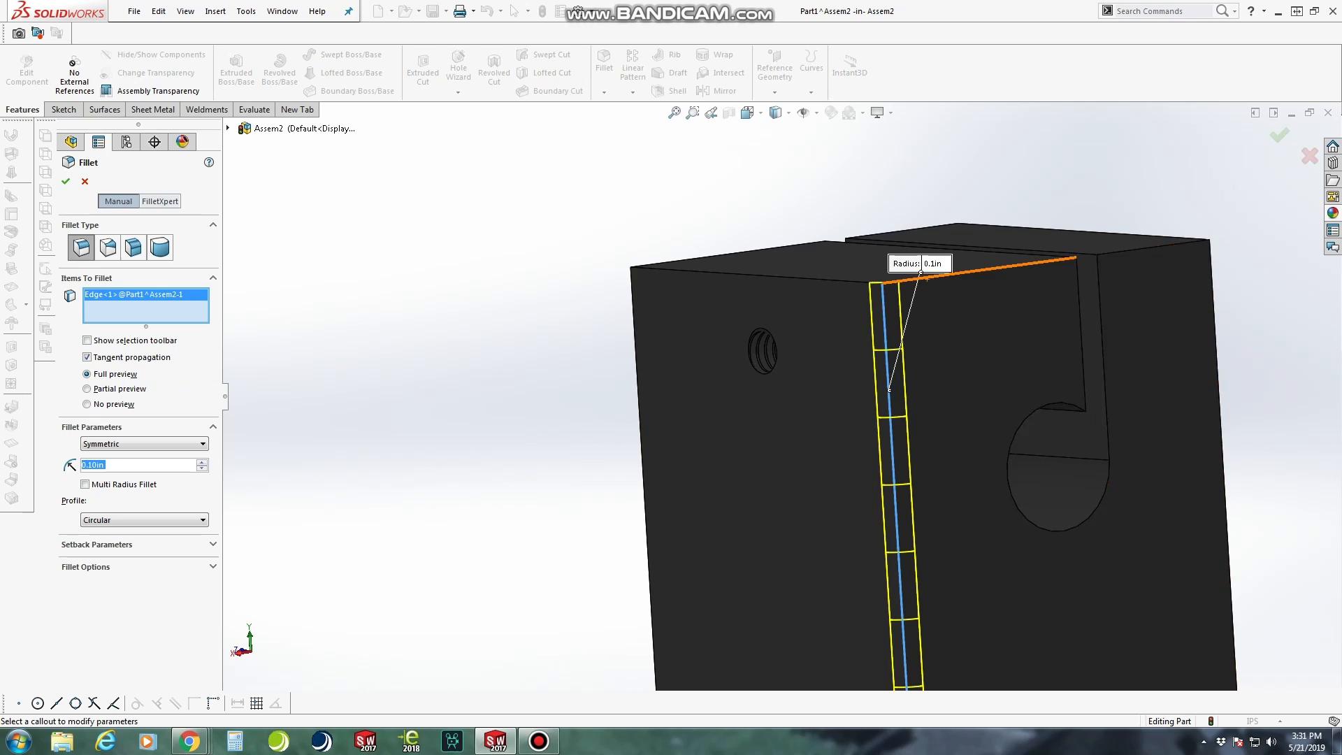
{"action": "right_click", "coordinate": [159, 293]}
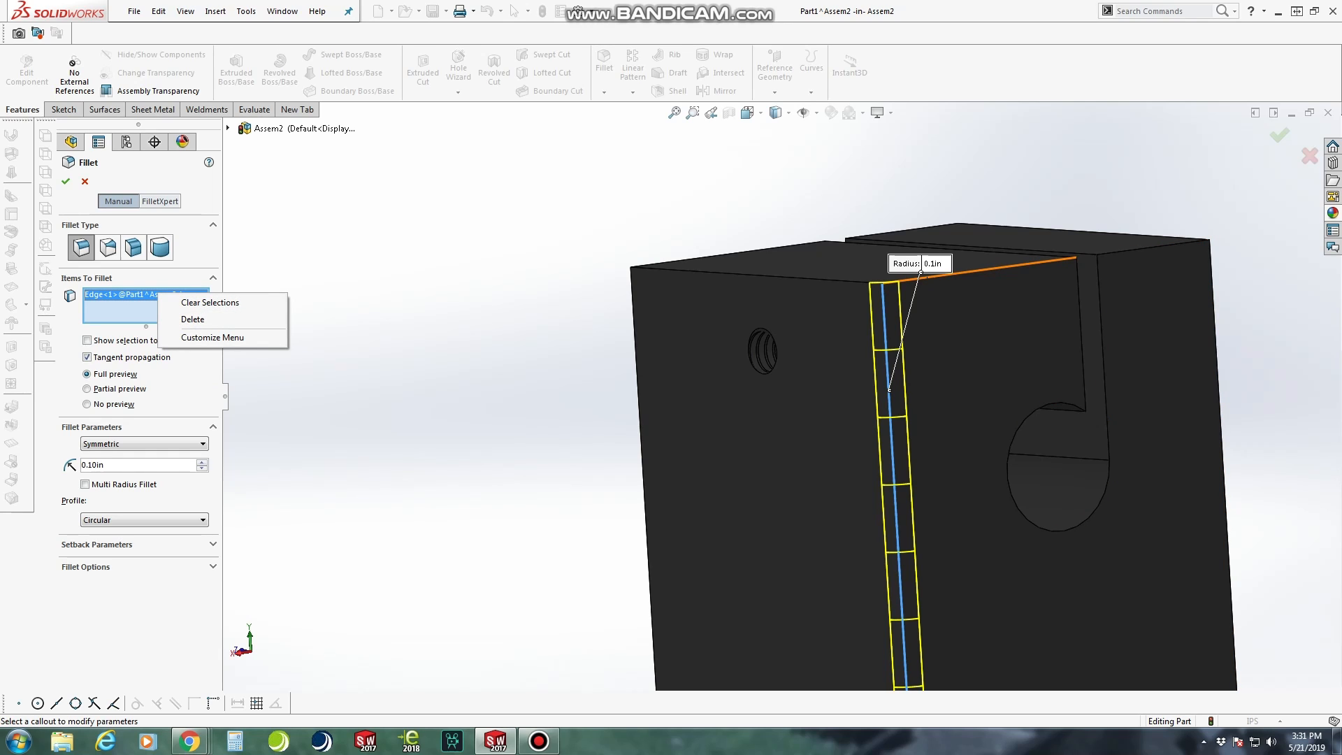
{"action": "left_click", "coordinate": [927, 278]}
{"action": "left_click", "coordinate": [1131, 257]}
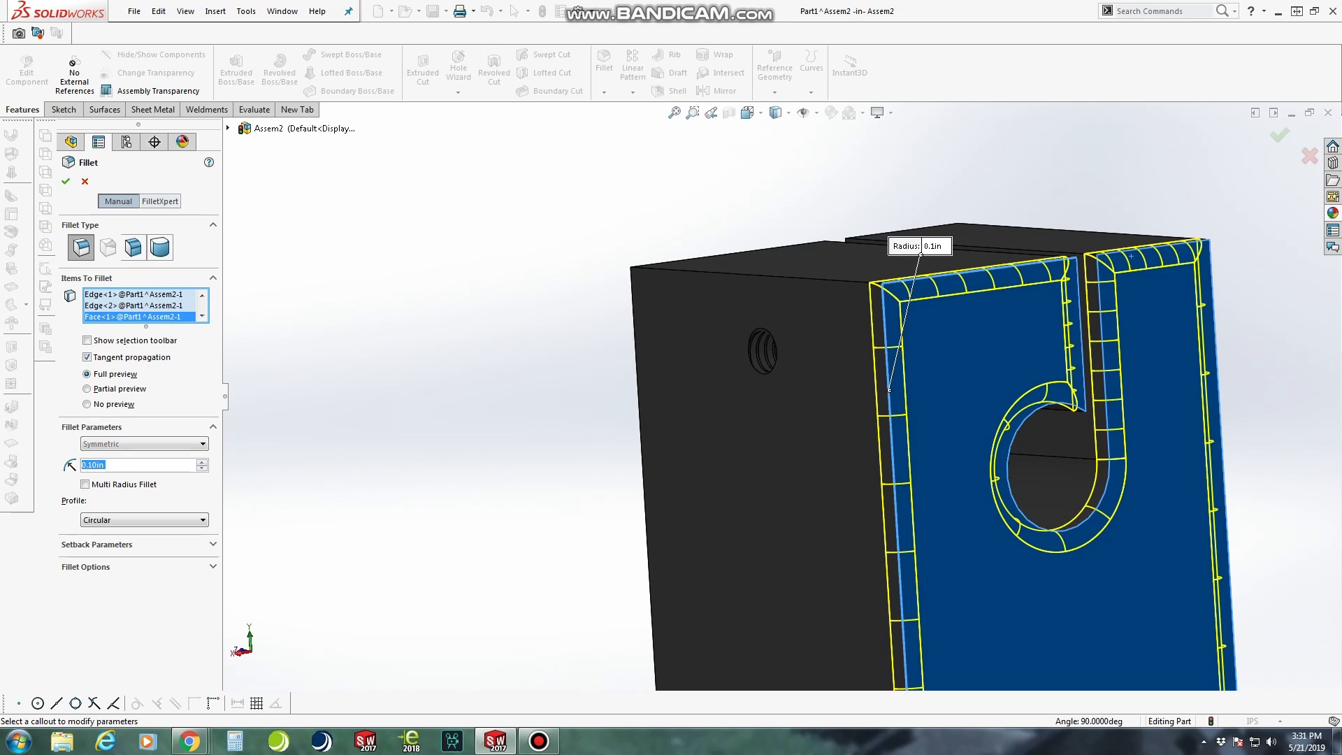
{"action": "middle_click_drag", "start_coordinate": [1131, 257], "coordinate": [1027, 307]}
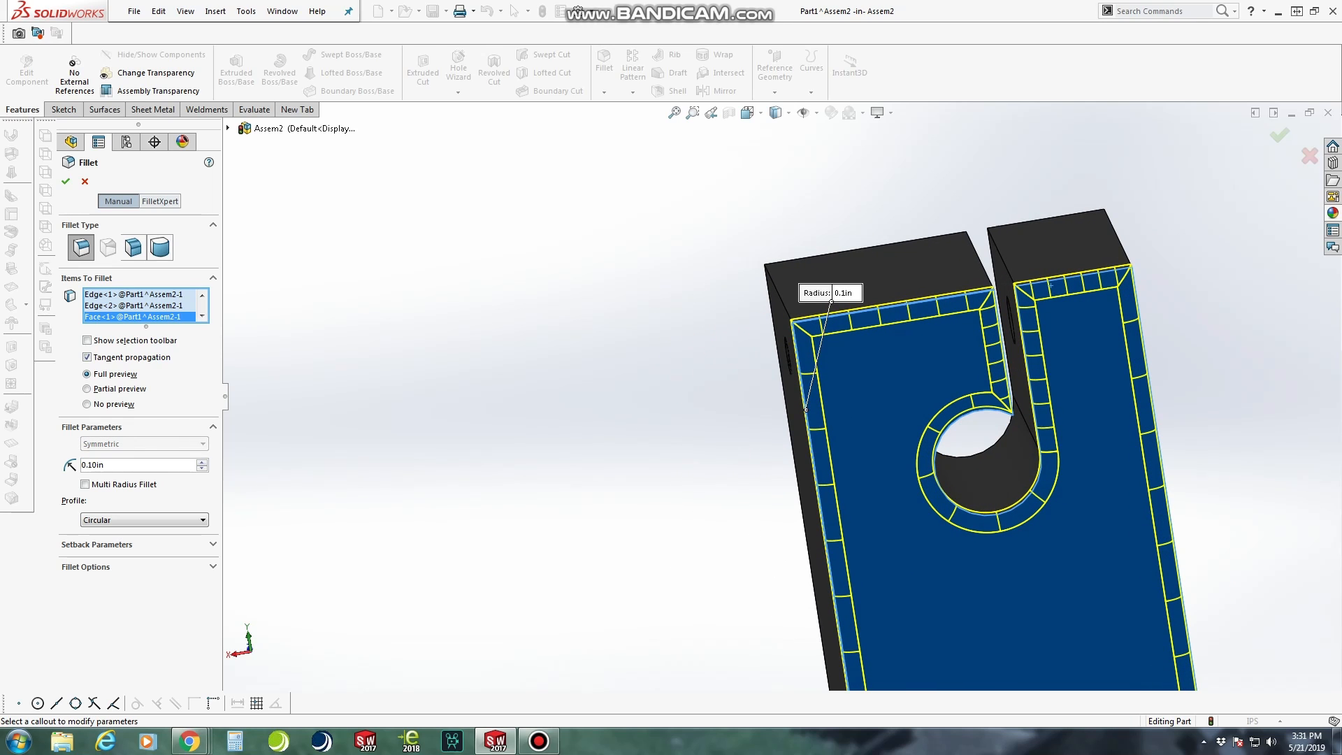
{"action": "right_click", "coordinate": [131, 317]}
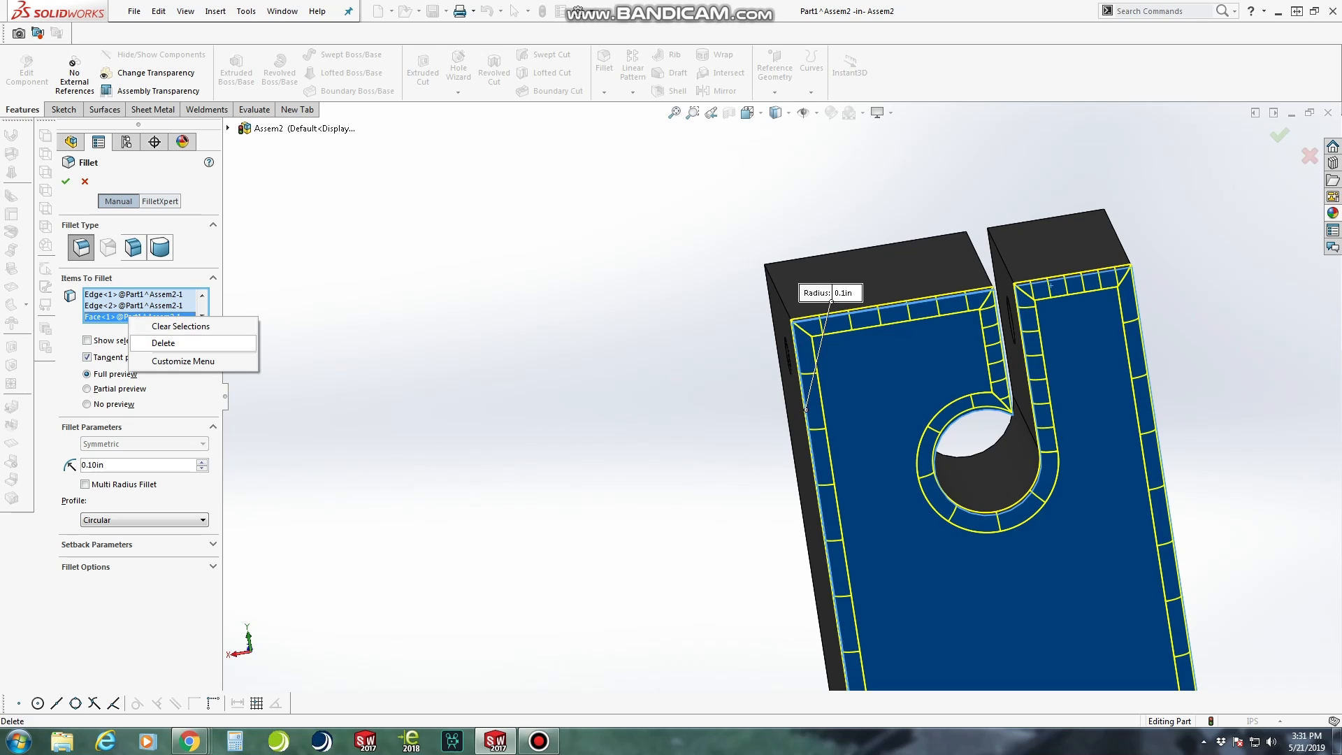
{"action": "left_click", "coordinate": [160, 344]}
Add the block's remaining top perimeter edges and vertical corner edges to the fillet selection
{"action": "left_click", "coordinate": [1089, 274]}
{"action": "left_click", "coordinate": [1144, 339]}
{"action": "scroll", "coordinate": [1118, 343], "scroll_direction": "up", "scroll_amount": 5}
{"action": "middle_click_drag", "start_coordinate": [1118, 343], "coordinate": [772, 409]}
{"action": "scroll", "coordinate": [872, 378], "scroll_direction": "down", "scroll_amount": 5}
{"action": "left_click", "coordinate": [875, 383]}
{"action": "scroll", "coordinate": [874, 383], "scroll_direction": "up", "scroll_amount": 1}
{"action": "left_click", "coordinate": [750, 332]}
{"action": "left_click", "coordinate": [681, 328]}
{"action": "left_click", "coordinate": [845, 313]}
{"action": "left_click", "coordinate": [943, 364]}
{"action": "middle_click_drag", "start_coordinate": [943, 365], "coordinate": [875, 434]}
{"action": "left_click", "coordinate": [855, 330]}
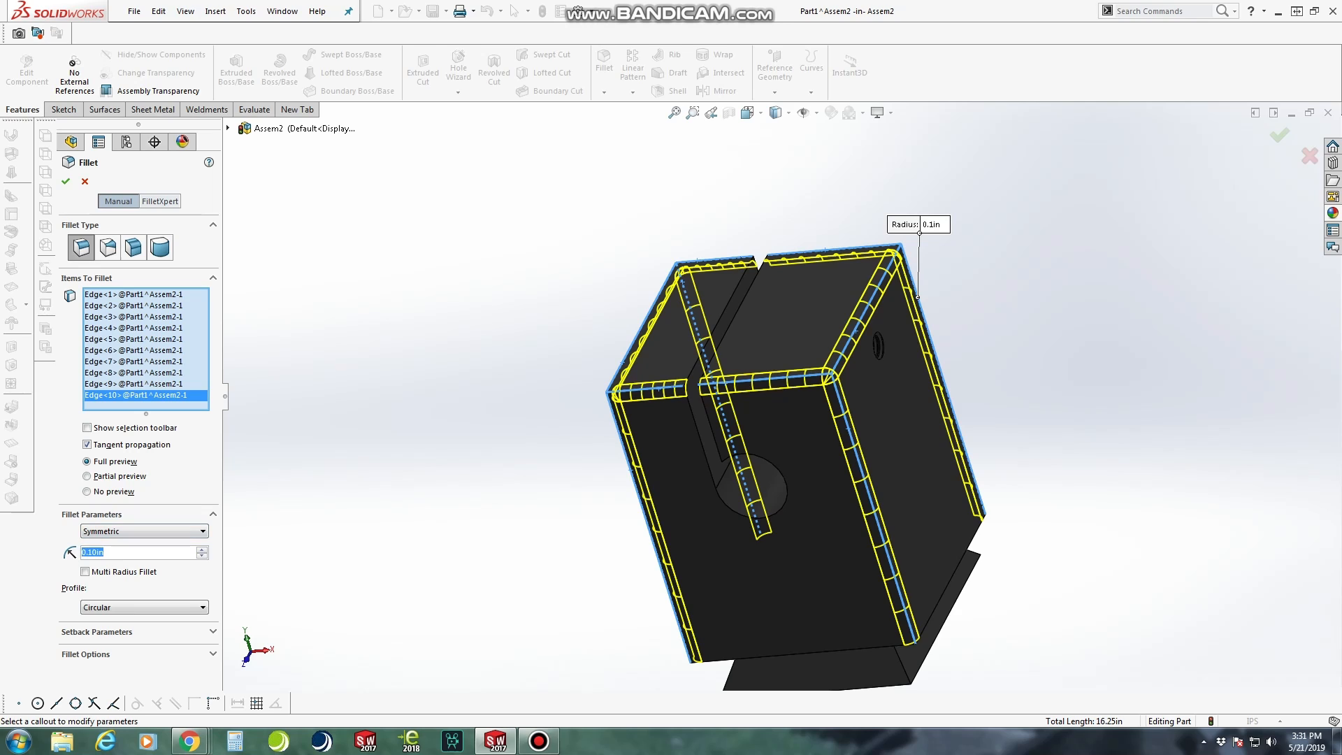
Set the fillet radius to 0.25 in, inspect the preview around the block and create the fillet
{"action": "type", "text": ".25"}
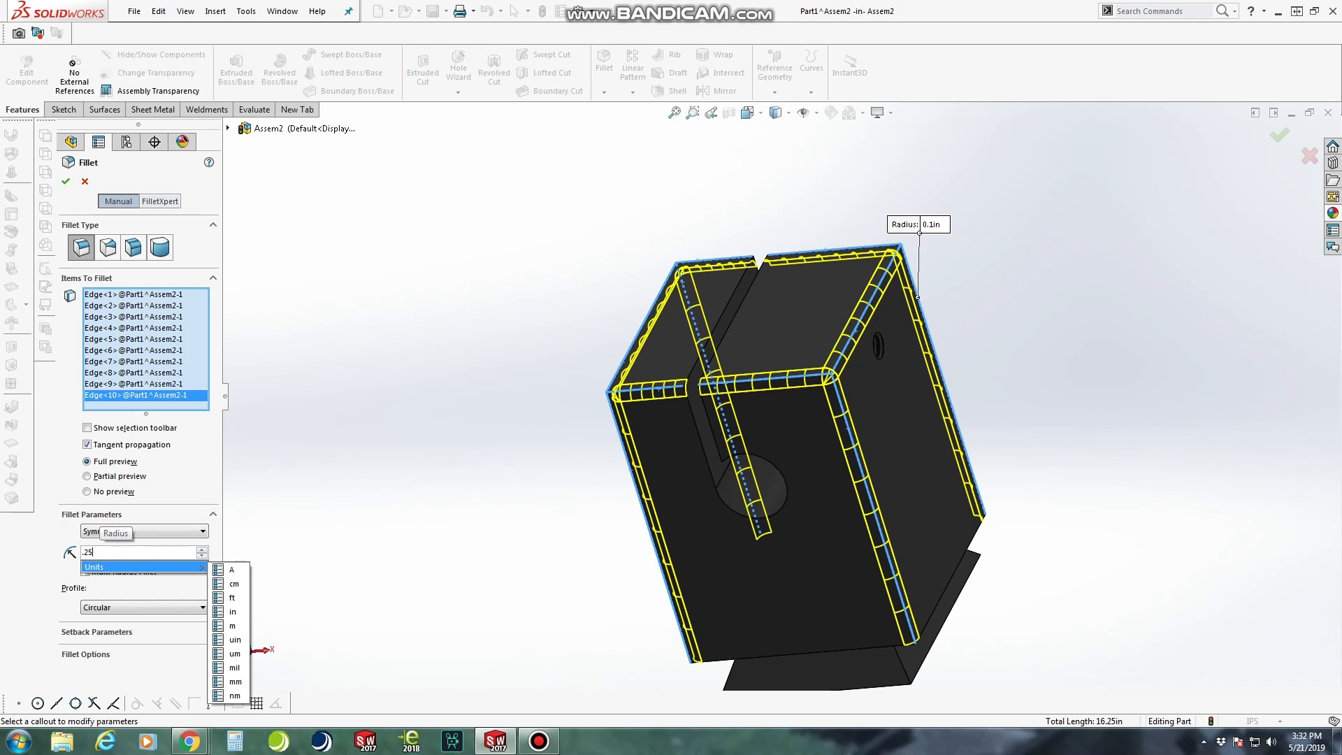
{"action": "key", "text": "Return"}
{"action": "middle_click_drag", "start_coordinate": [804, 406], "coordinate": [720, 392]}
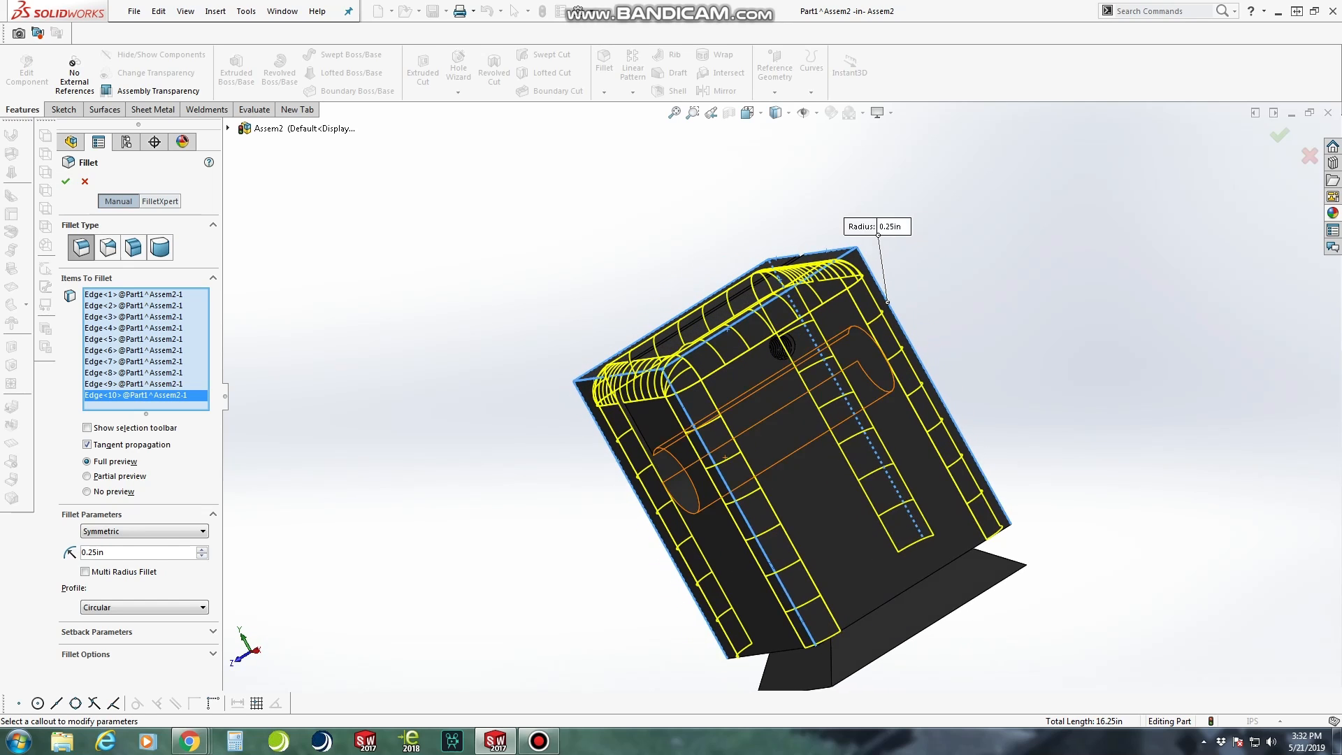
{"action": "scroll", "coordinate": [820, 332], "scroll_direction": "down", "scroll_amount": 2}
{"action": "middle_click_drag", "start_coordinate": [844, 343], "coordinate": [978, 339]}
{"action": "middle_click_drag", "start_coordinate": [726, 457], "coordinate": [688, 419]}
{"action": "scroll", "coordinate": [687, 420], "scroll_direction": "up", "scroll_amount": 3}
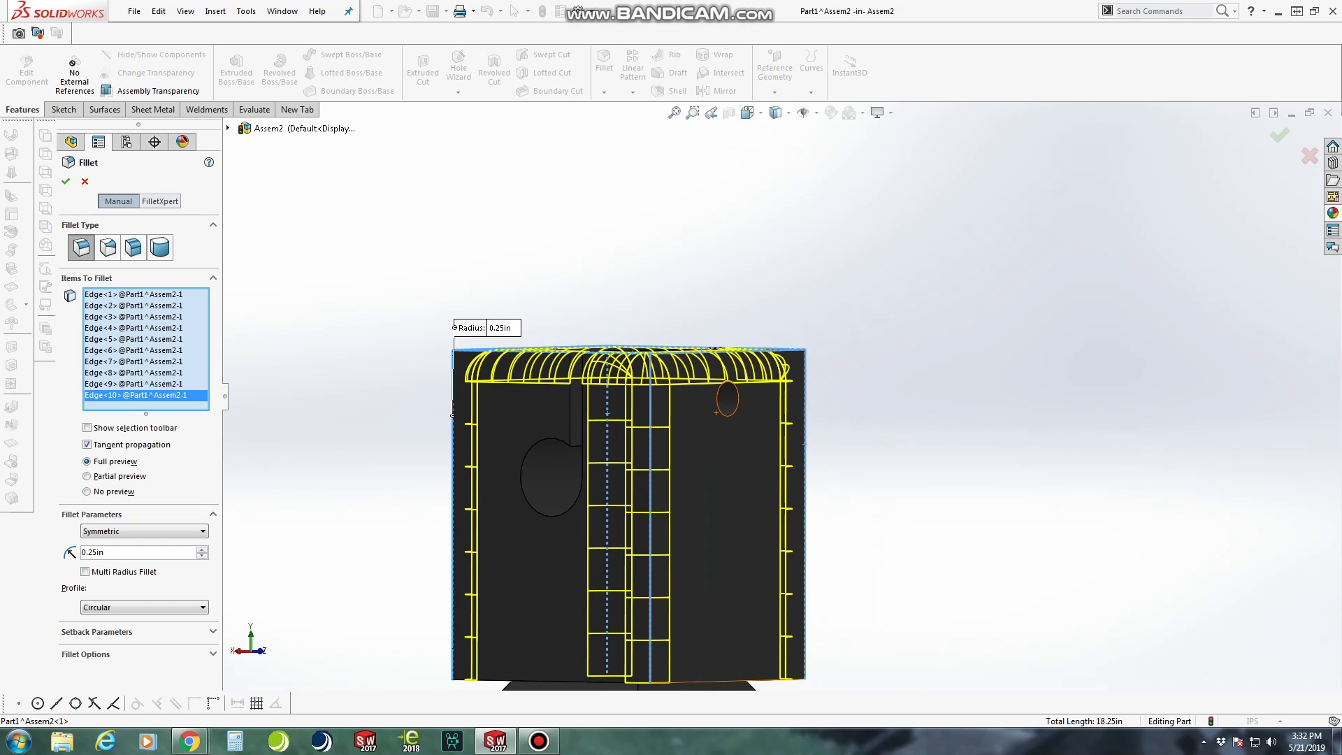
{"action": "key", "text": "Return"}
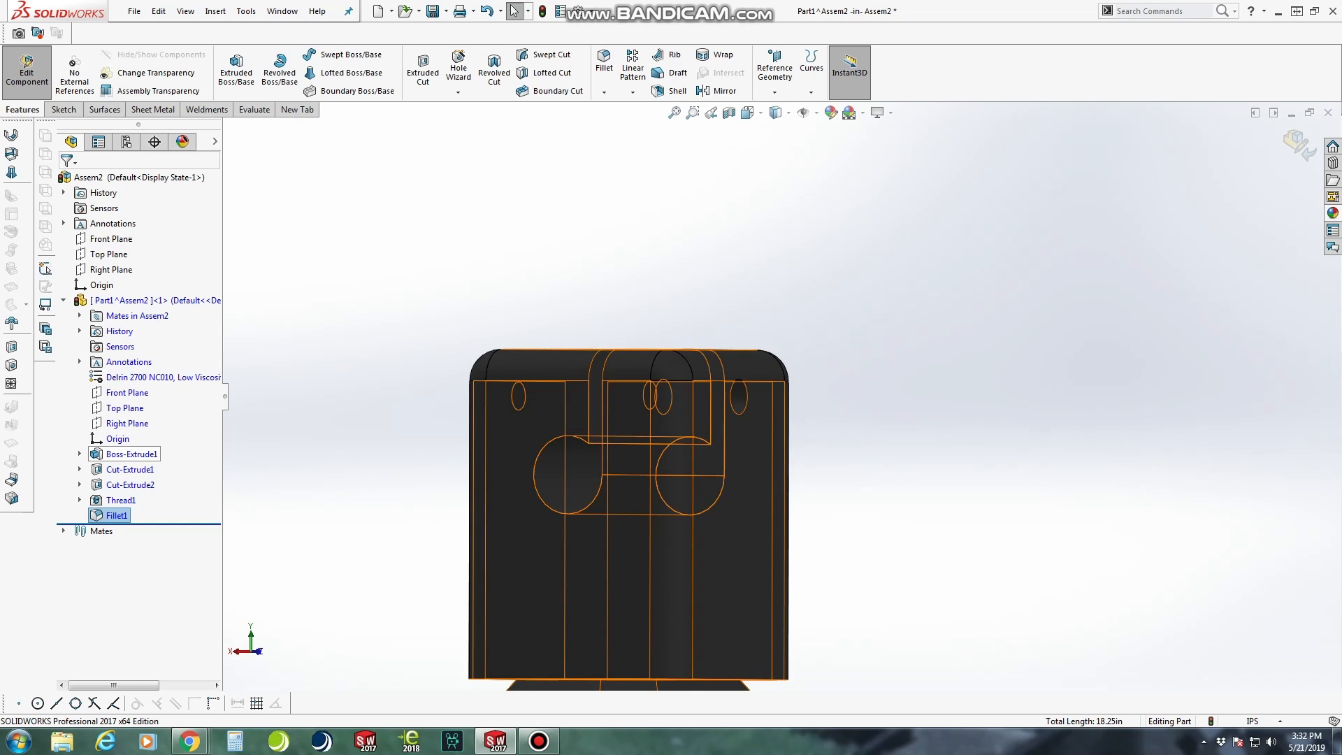
Edit the base extrusion's sketch to set the distance from the top edge to the clamp hole's centre to 1.125 in
{"action": "right_click", "coordinate": [115, 454]}
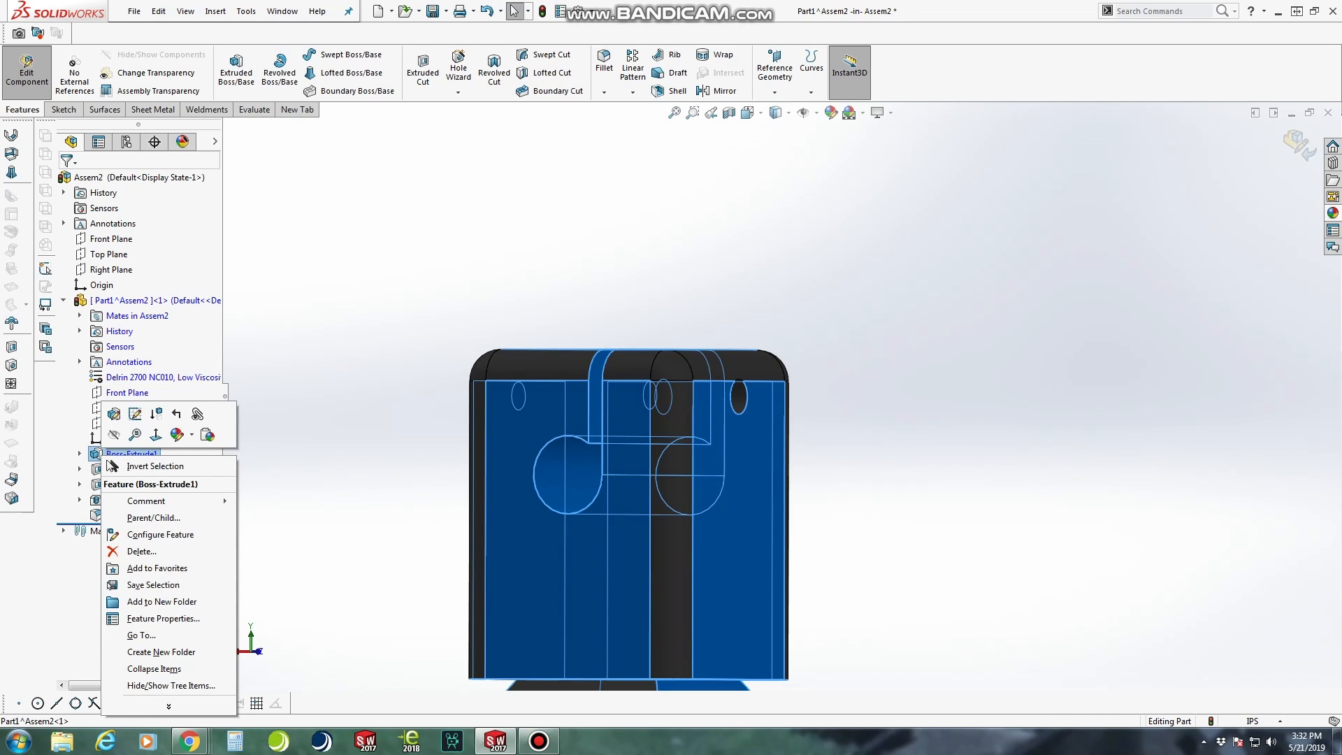
{"action": "left_click", "coordinate": [135, 413]}
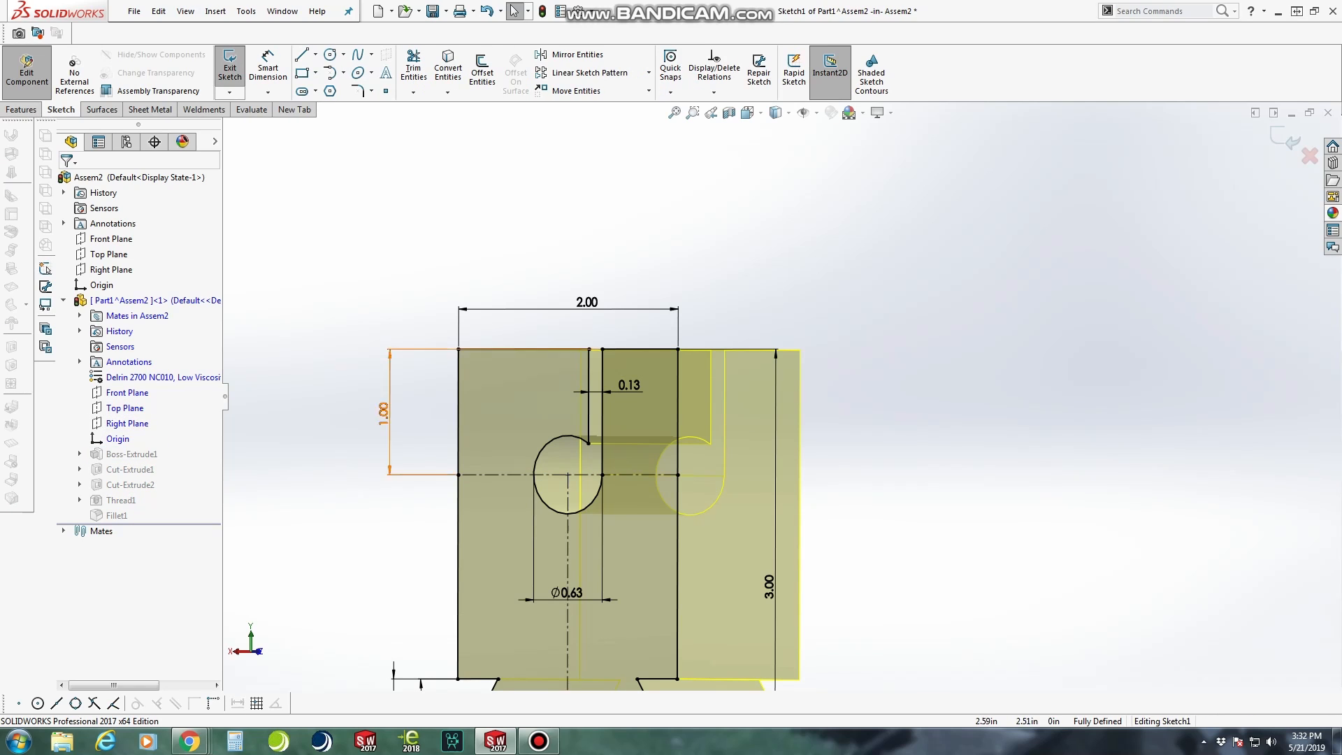
{"action": "double_click", "coordinate": [383, 413]}
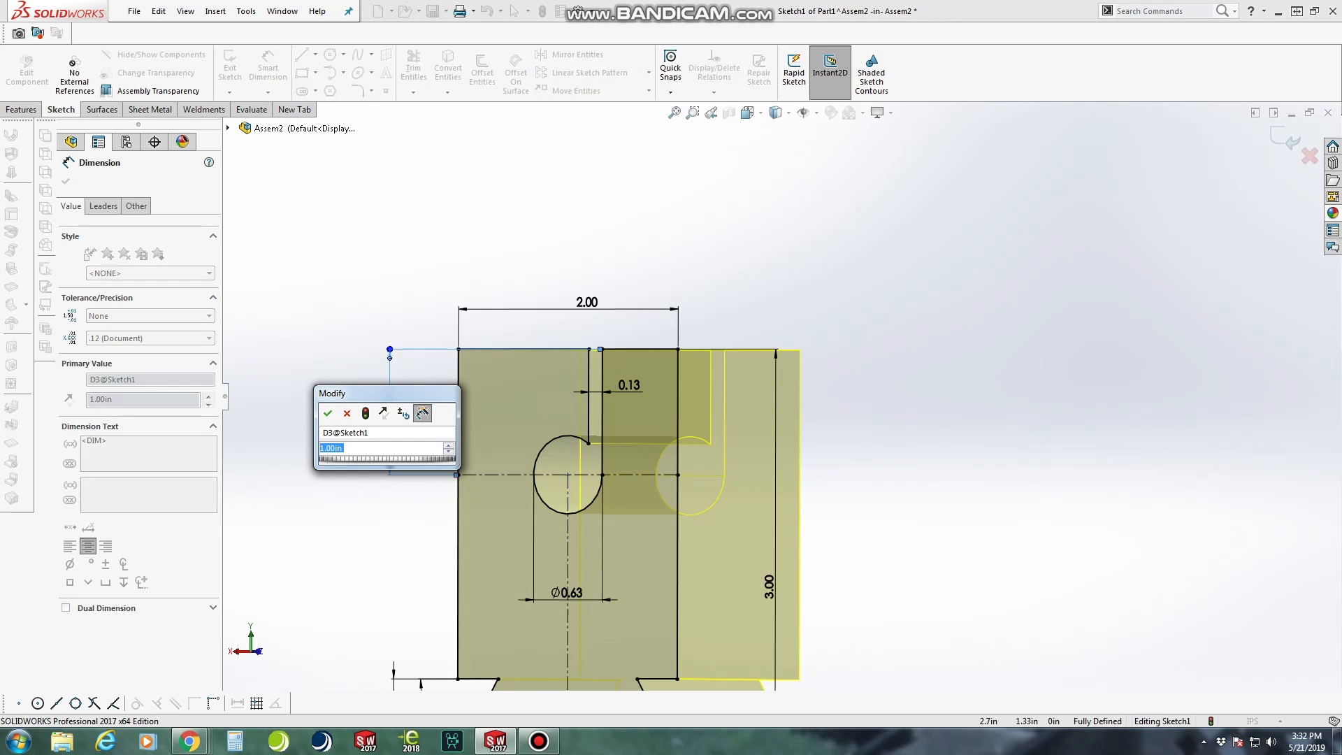
{"action": "type", "text": "1.125"}
{"action": "key", "text": "Return"}
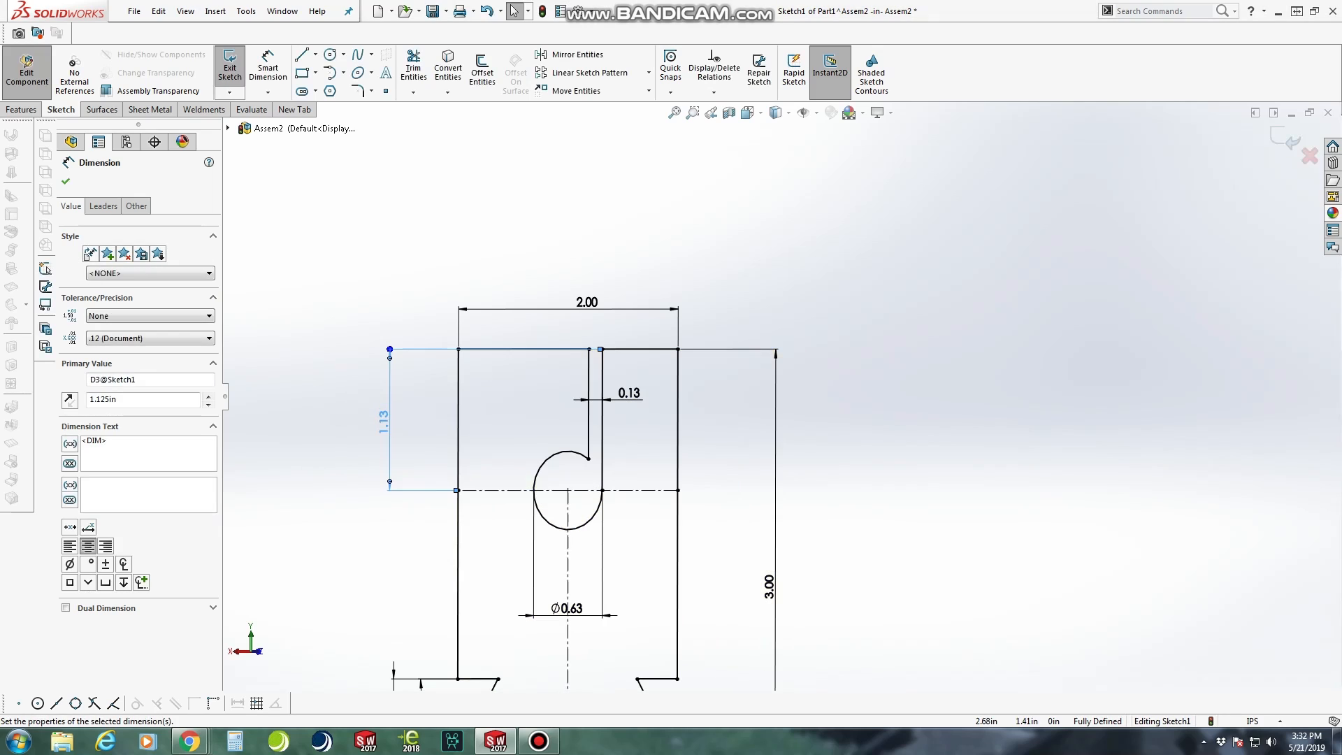
{"action": "left_click", "coordinate": [66, 181]}
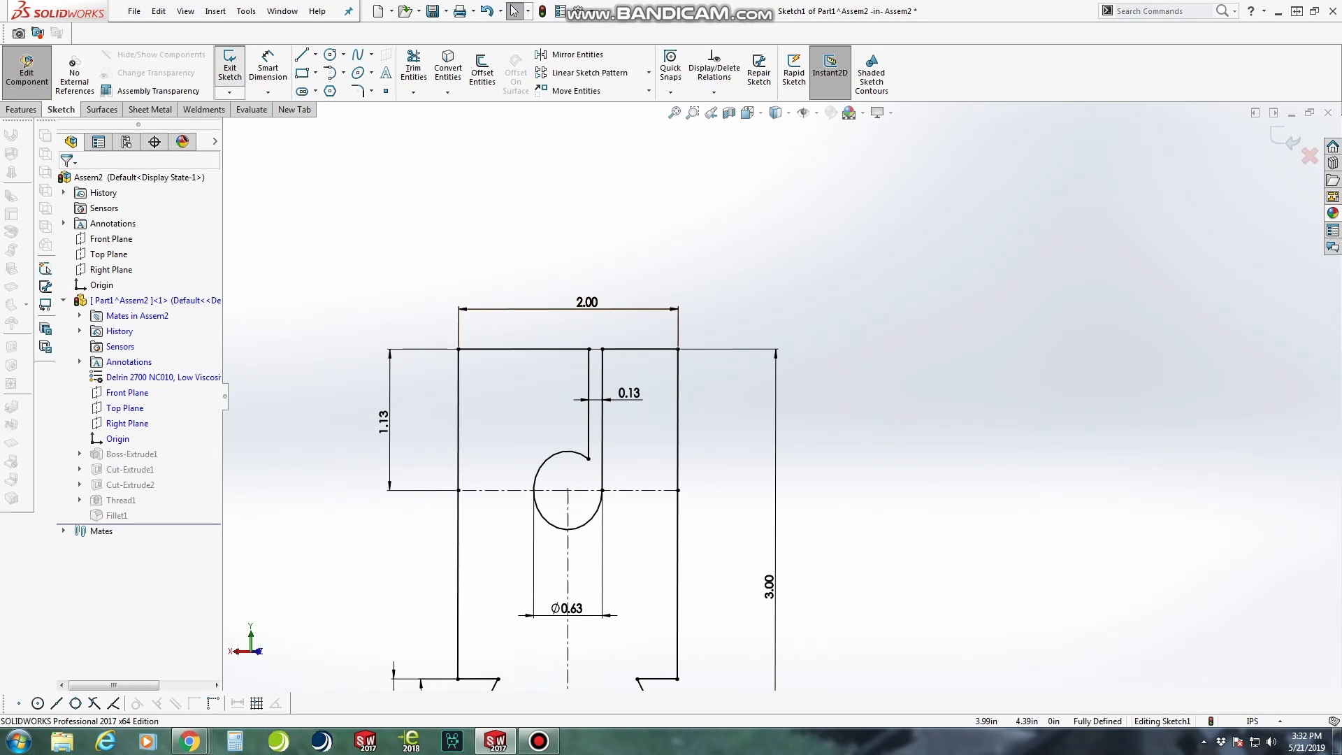
{"action": "left_click", "coordinate": [230, 66]}
Sketch a circle about 0.38 in in diameter near the middle of the dovetail base's bottom face
{"action": "middle_click_drag", "start_coordinate": [738, 499], "coordinate": [723, 498]}
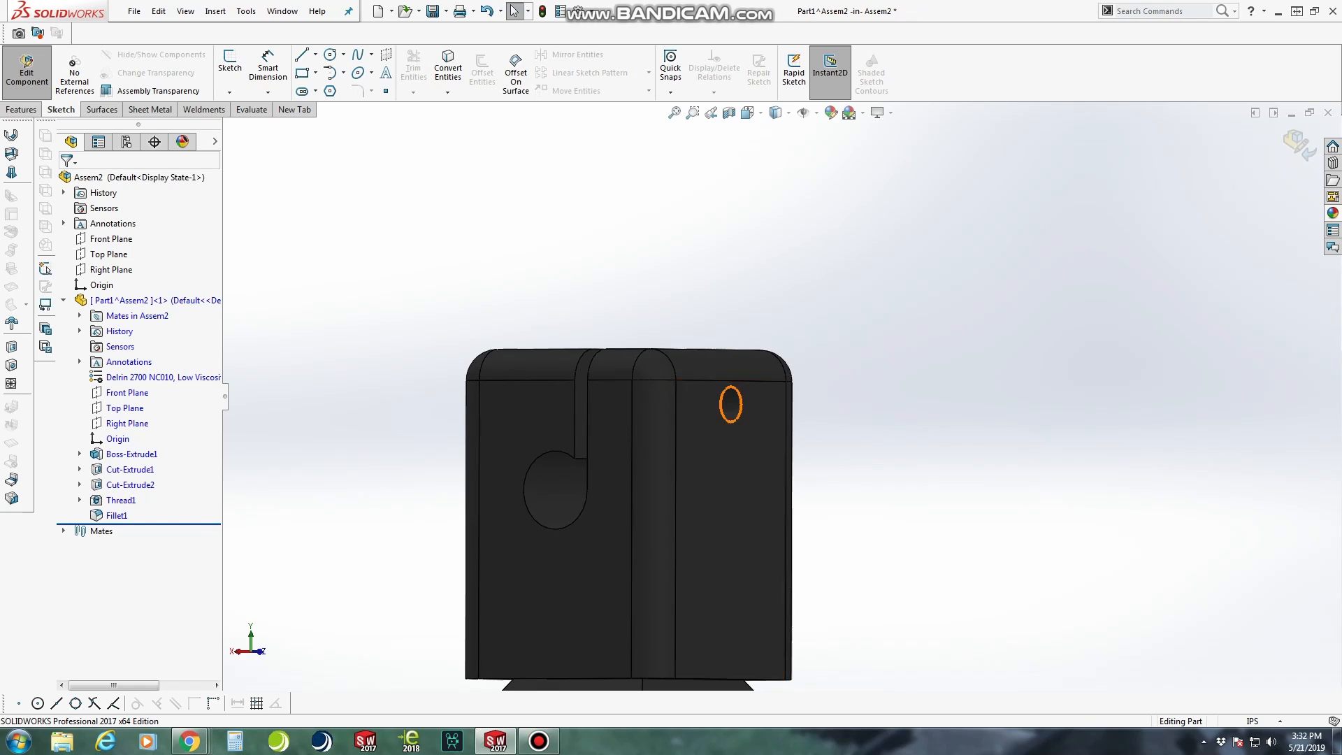
{"action": "scroll", "coordinate": [712, 428], "scroll_direction": "down", "scroll_amount": 2}
{"action": "scroll", "coordinate": [754, 395], "scroll_direction": "up", "scroll_amount": 3}
{"action": "mouse_move", "coordinate": [756, 397]}
{"action": "middle_mouse_down"}
{"action": "mouse_move", "coordinate": [482, 402]}
{"action": "mouse_move", "coordinate": [511, 398]}
{"action": "mouse_move", "coordinate": [517, 301]}
{"action": "middle_mouse_up"}
{"action": "left_click", "coordinate": [671, 545]}
{"action": "left_click", "coordinate": [230, 66]}
{"action": "left_click", "coordinate": [330, 54]}
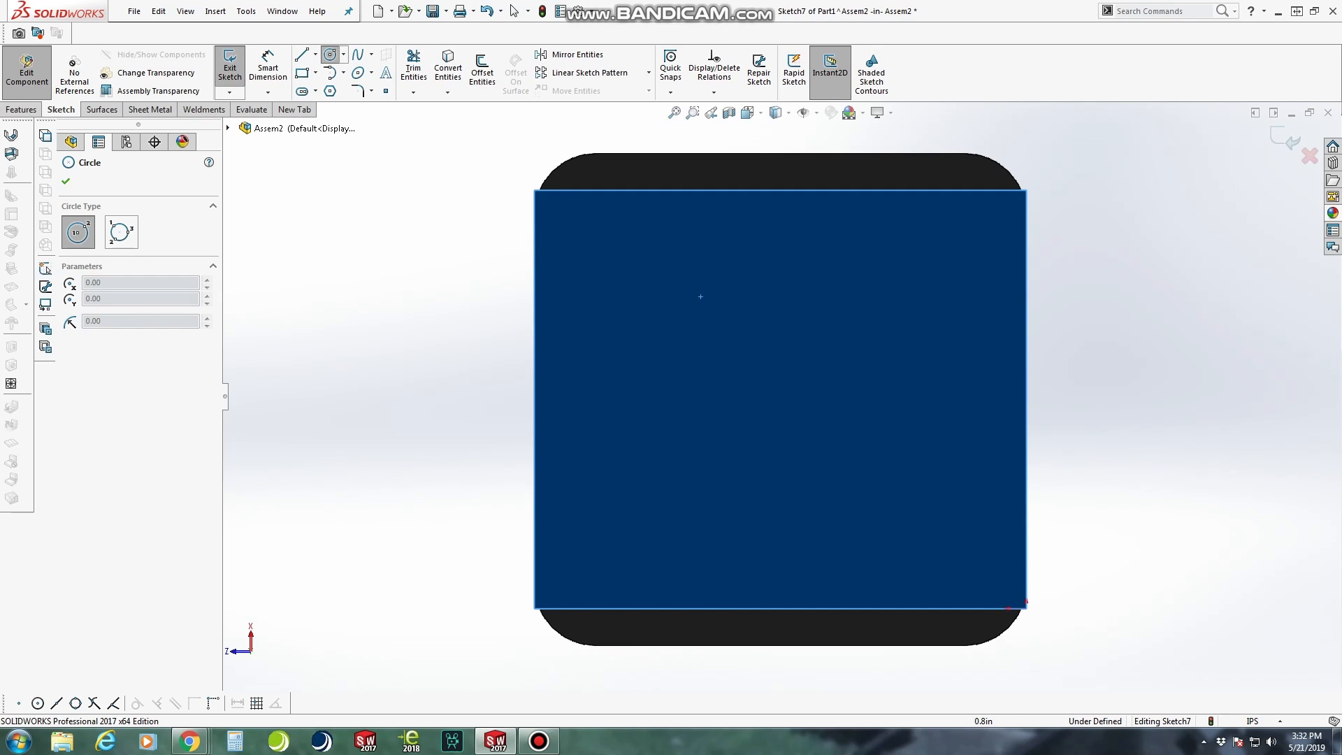
{"action": "left_click_drag", "start_coordinate": [773, 405], "coordinate": [820, 406]}
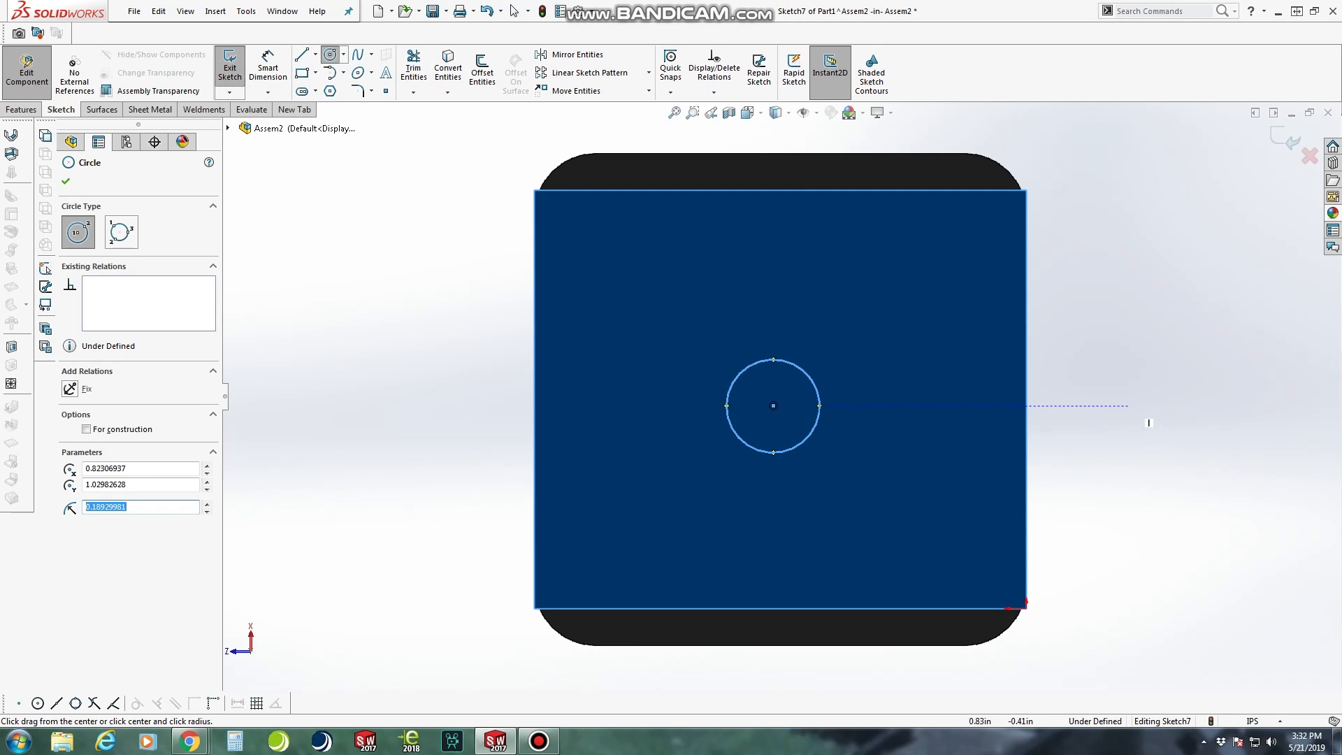
Draw two crossing construction lines between the midpoints of the bottom face's opposite edges
{"action": "right_click_drag", "start_coordinate": [1111, 402], "coordinate": [1045, 402]}
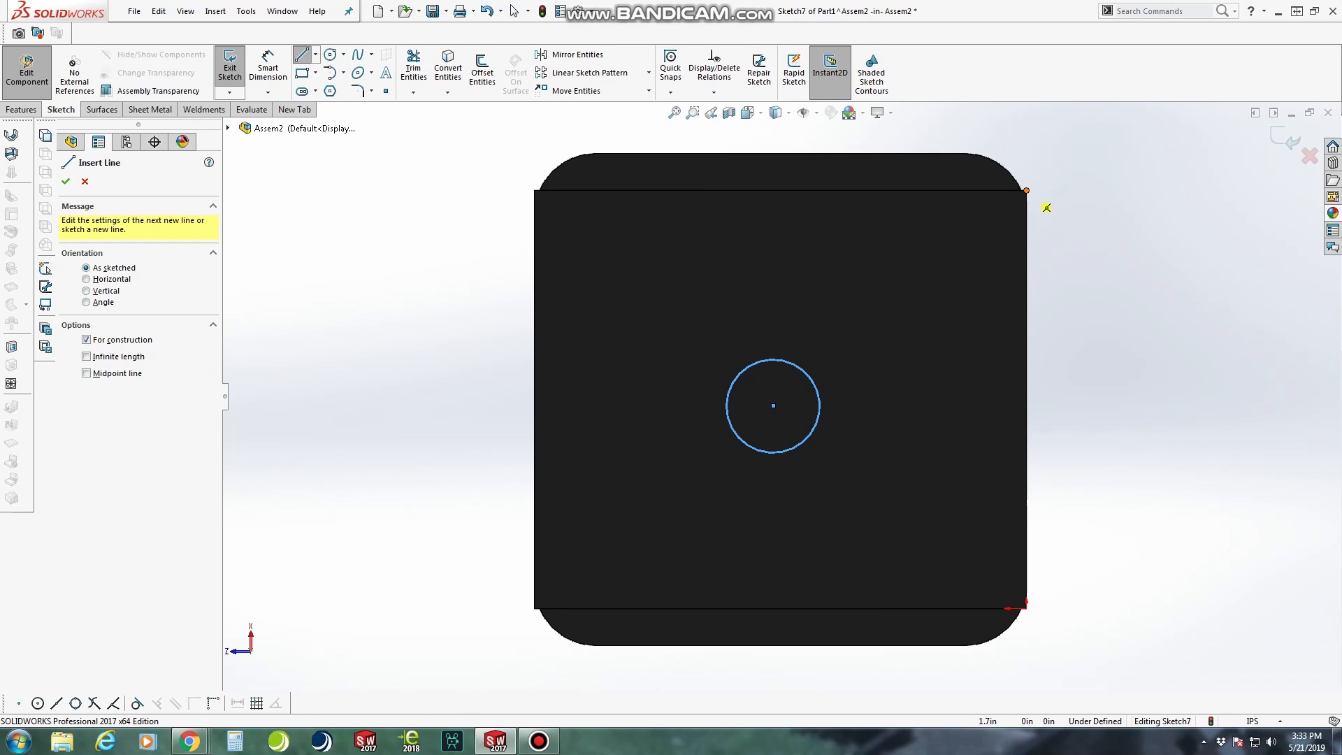
{"action": "left_click", "coordinate": [1026, 400]}
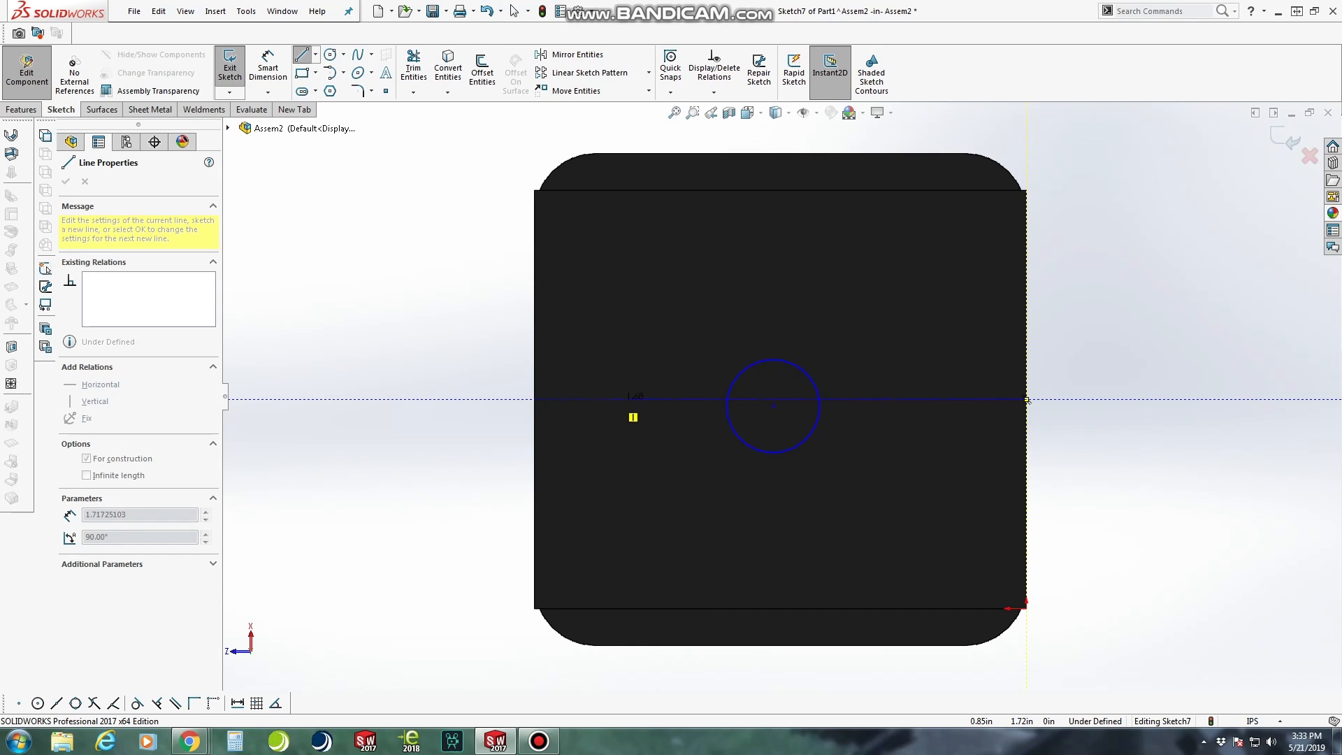
{"action": "left_click", "coordinate": [1027, 400]}
{"action": "key", "text": "Escape"}
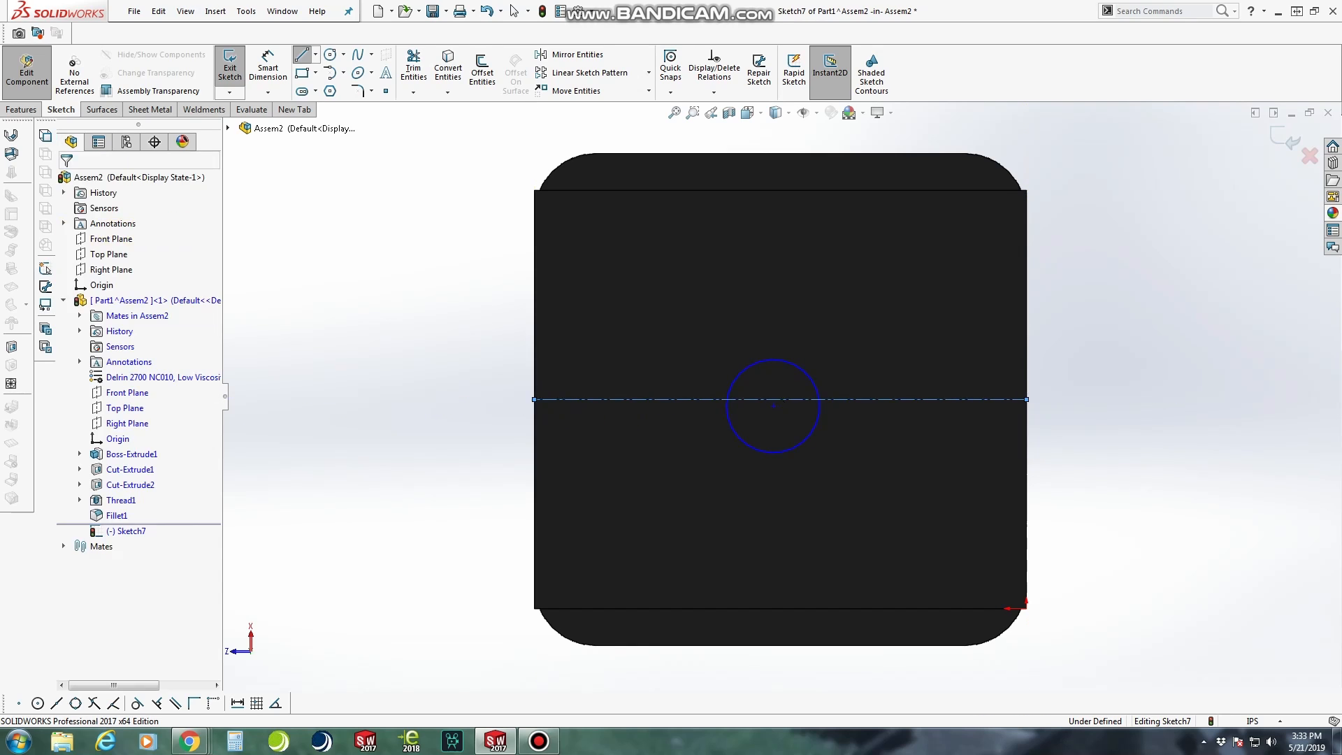
{"action": "right_click_drag", "start_coordinate": [412, 300], "coordinate": [349, 300]}
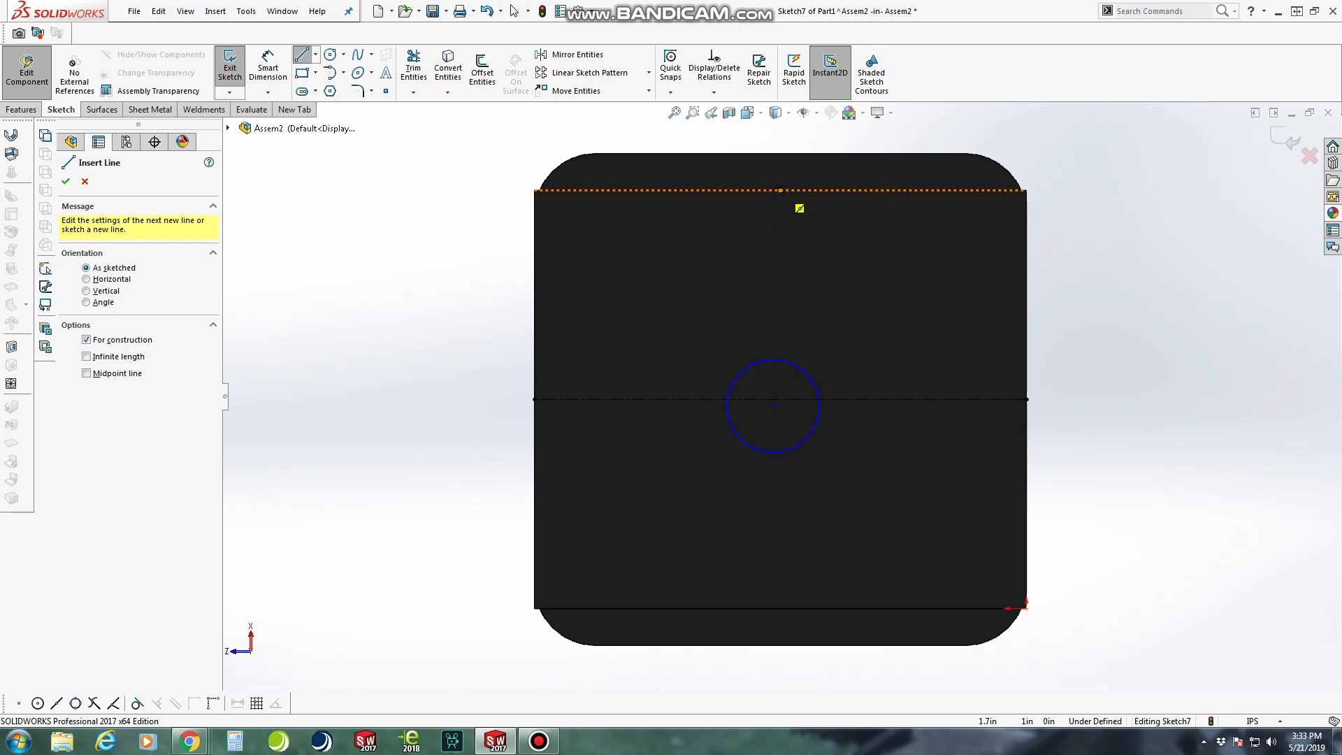
{"action": "left_click", "coordinate": [780, 190]}
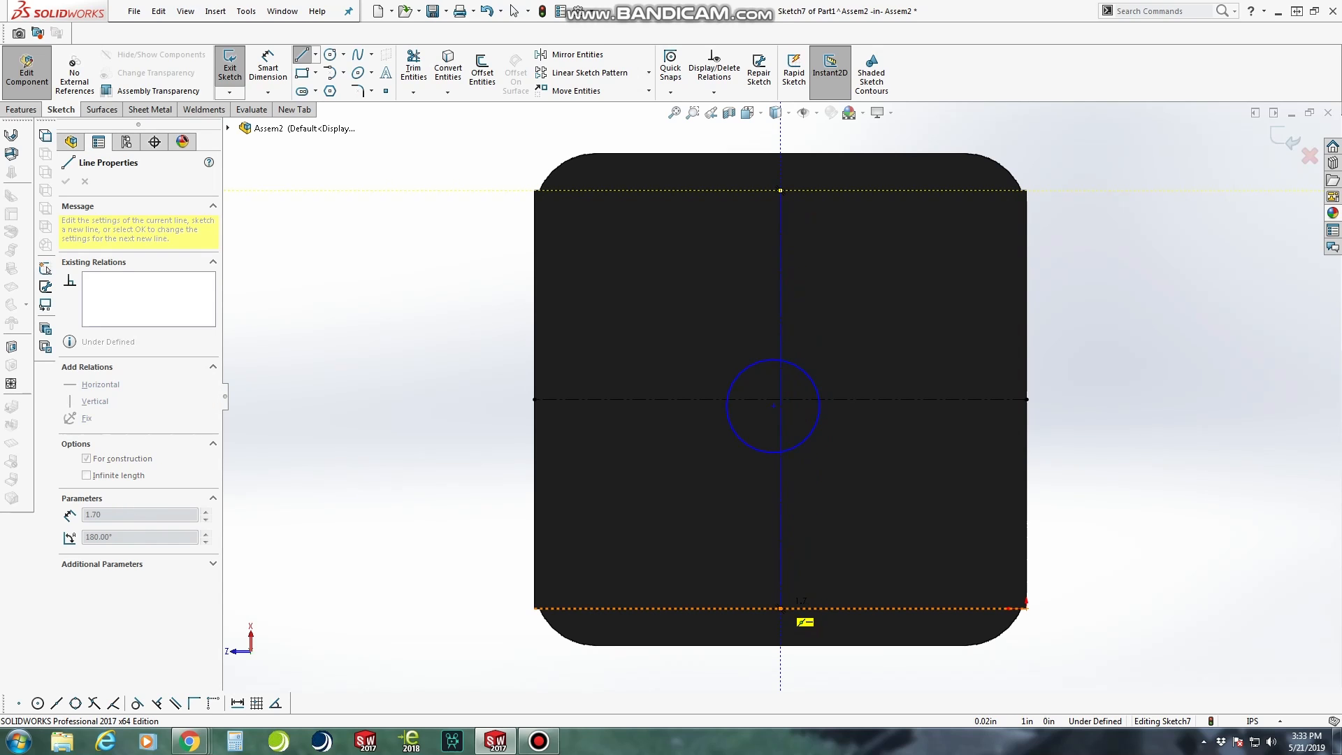
{"action": "left_click", "coordinate": [780, 608]}
{"action": "key", "text": "Escape"}
Make the circle's centre coincident with the point where the two construction lines cross
{"action": "scroll", "coordinate": [909, 429], "scroll_direction": "down", "scroll_amount": 3}
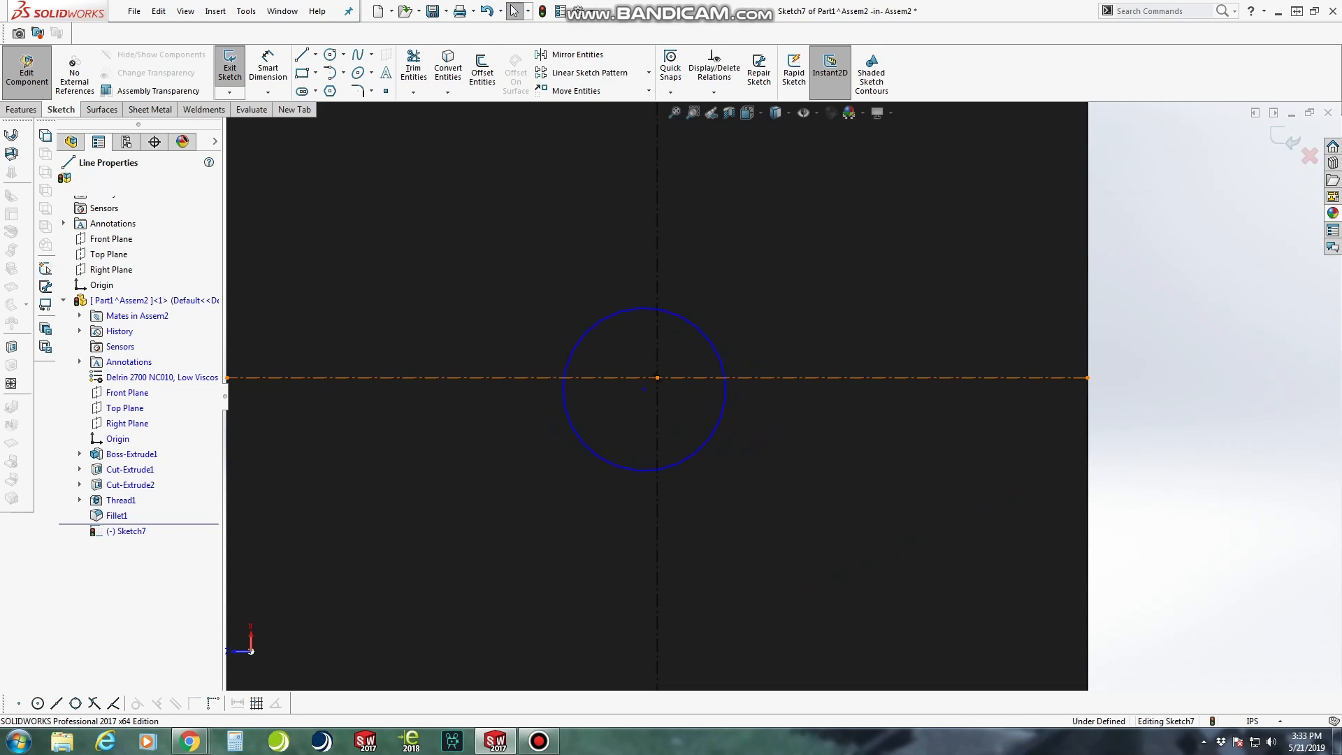
{"action": "left_click", "coordinate": [660, 377]}
{"action": "left_click", "coordinate": [644, 389], "text": "ctrl"}
{"action": "left_click", "coordinate": [70, 441]}
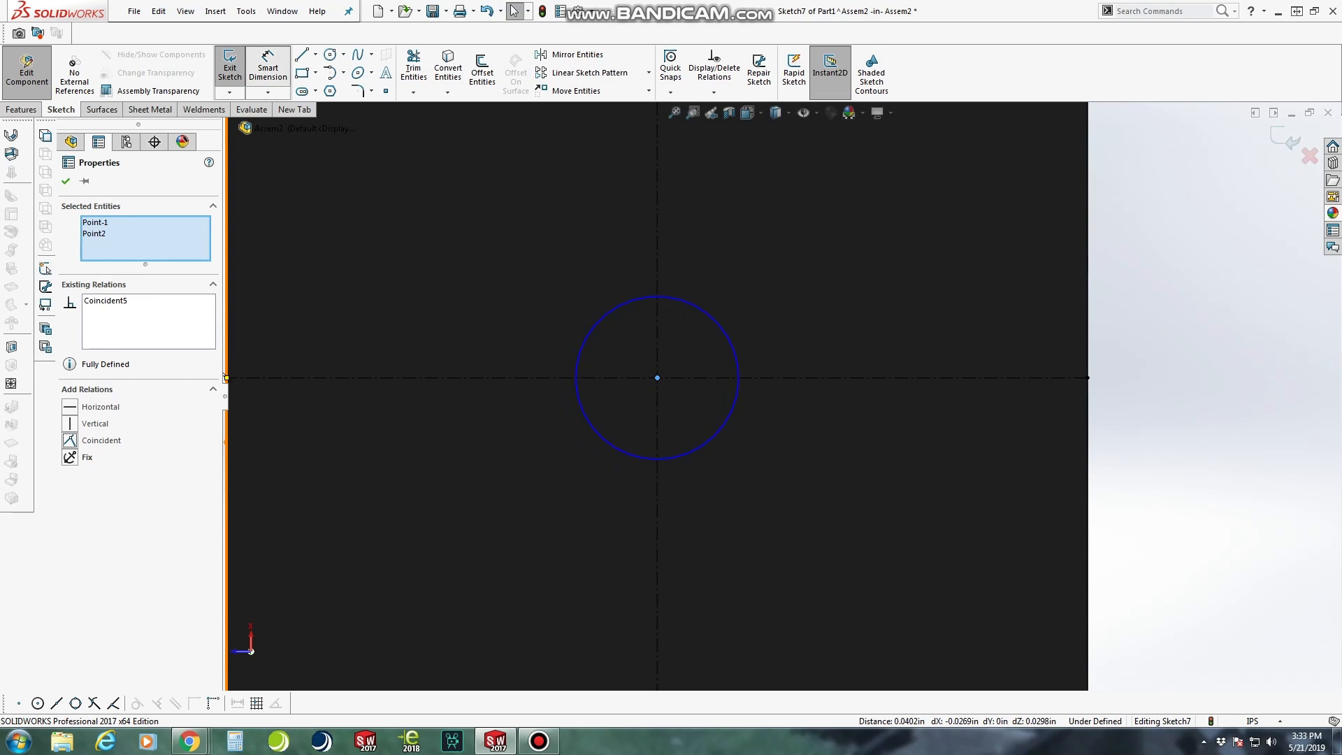
Dimension the circle's diameter at 0.2 in
{"action": "left_click", "coordinate": [268, 67]}
{"action": "left_click", "coordinate": [633, 301]}
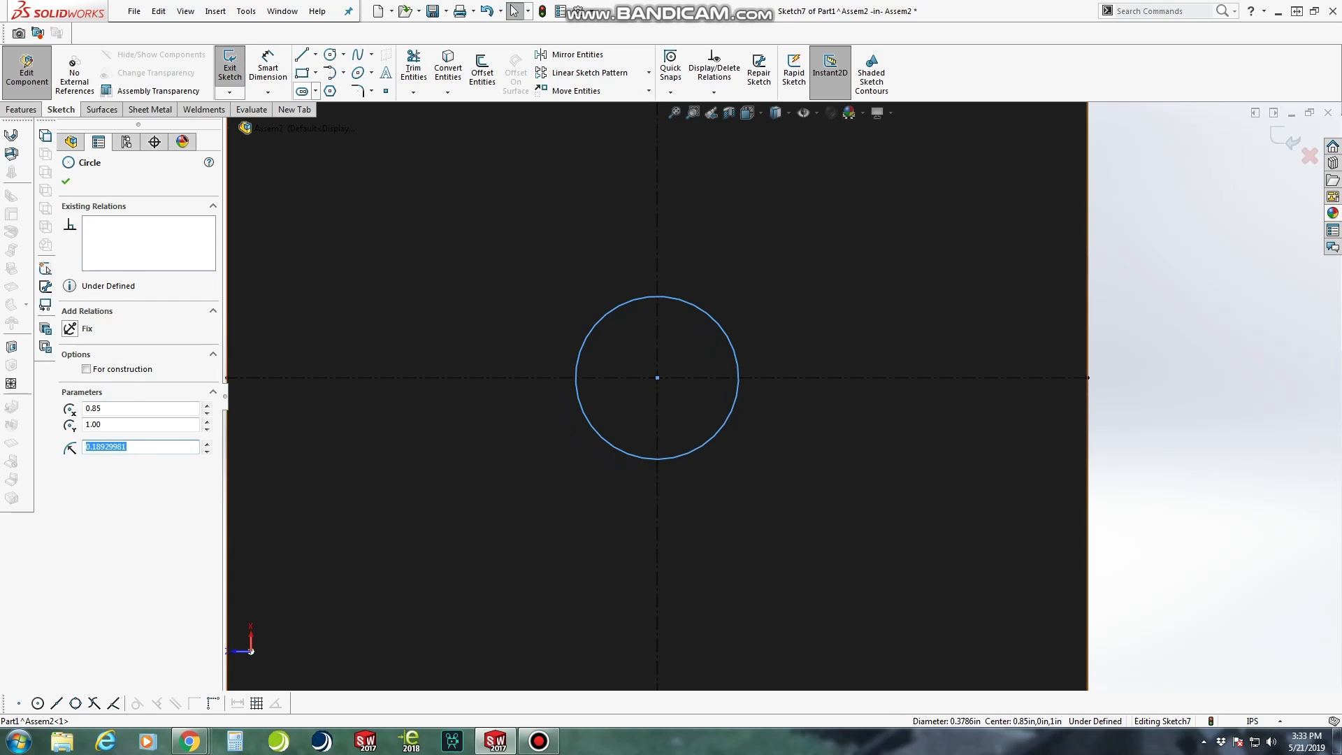
{"action": "left_click", "coordinate": [268, 67]}
{"action": "left_click", "coordinate": [657, 239]}
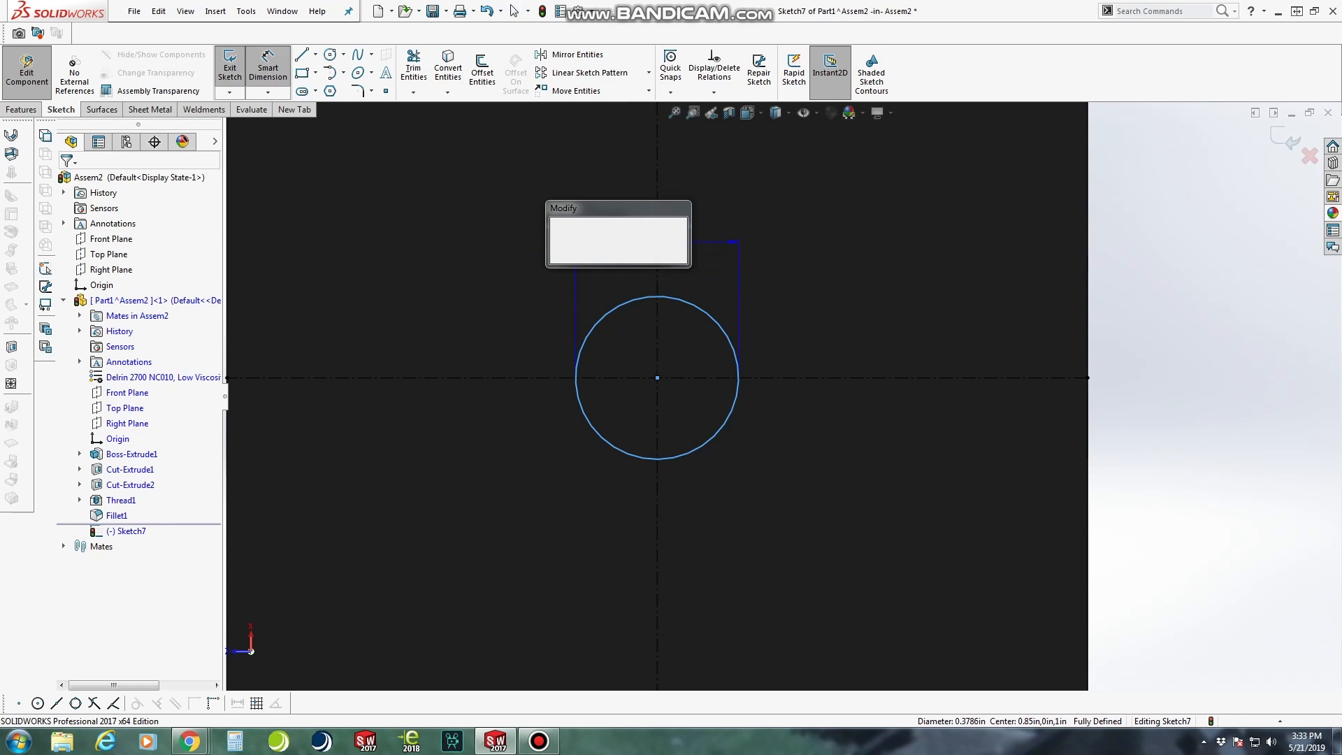
{"action": "type", "text": ".2"}
{"action": "key", "text": "Return"}
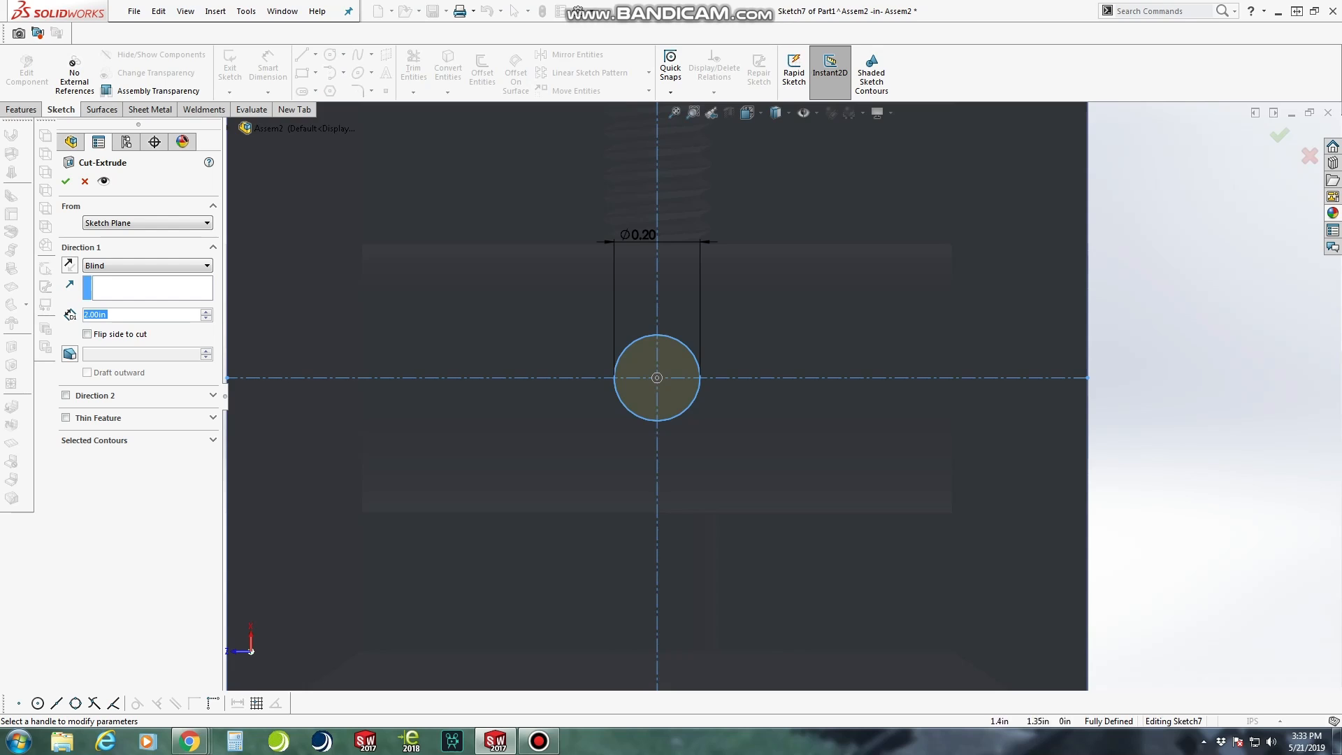
Cut the circle into the dovetail base as a blind hole 0.75 in deep
{"action": "scroll", "coordinate": [631, 357], "scroll_direction": "up", "scroll_amount": 3}
{"action": "middle_click_drag", "start_coordinate": [627, 353], "coordinate": [744, 367]}
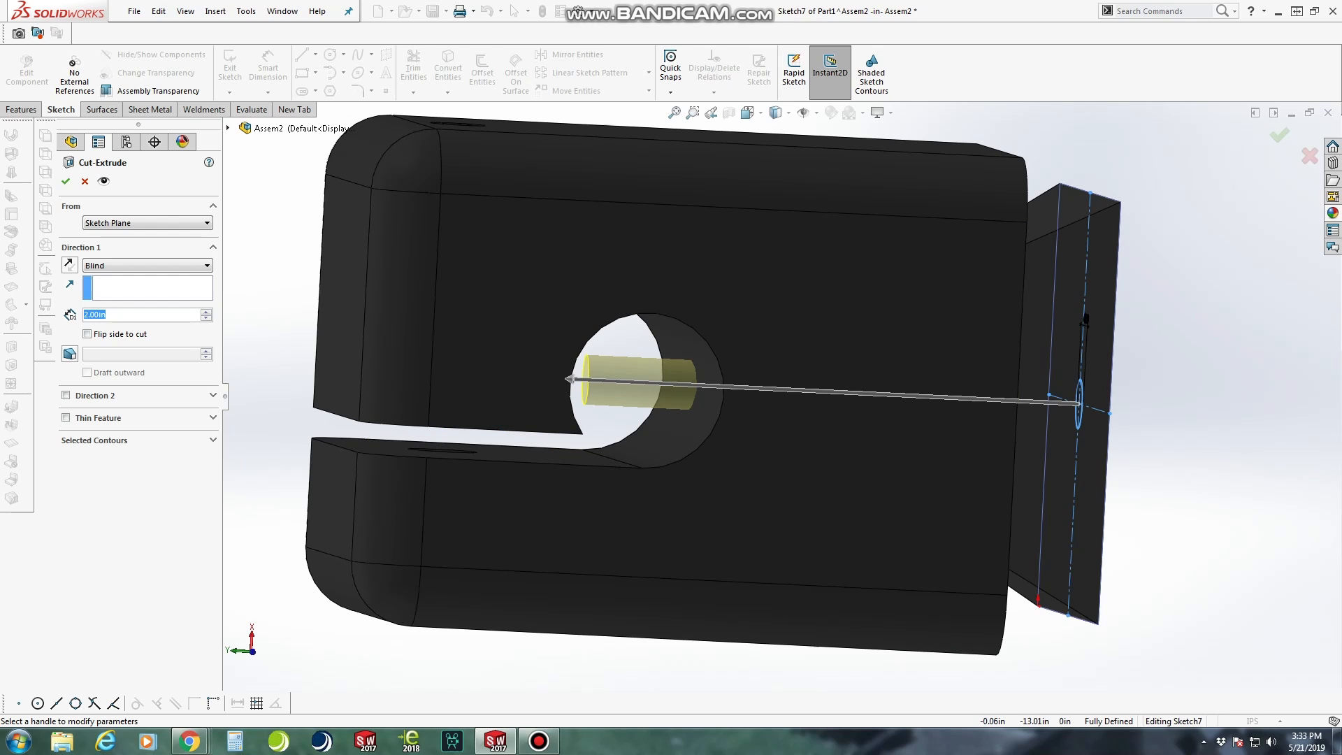
{"action": "type", "text": ".75"}
{"action": "key", "text": "Return"}
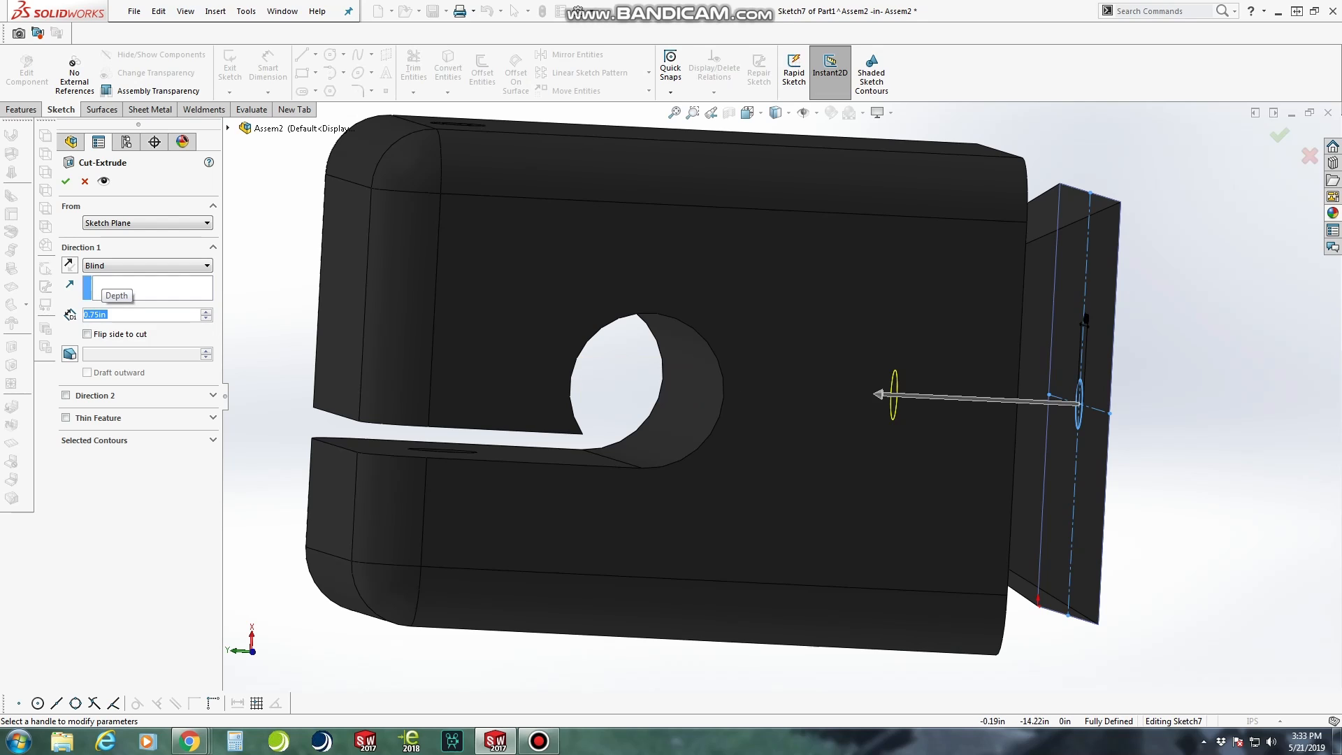
{"action": "left_click", "coordinate": [66, 182]}
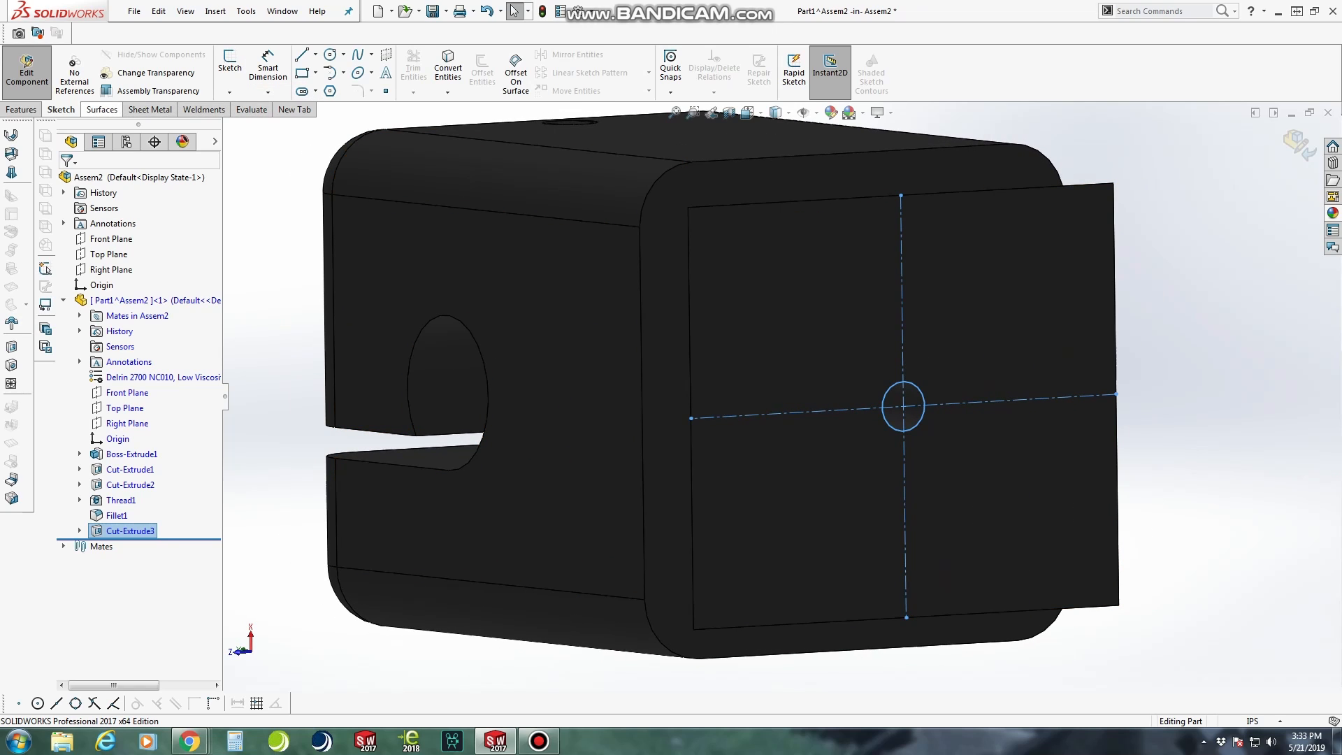
Start a Thread on the circular edge of the dovetail base's hole, with a 0.04 in start offset enabled
{"action": "left_click", "coordinate": [21, 110]}
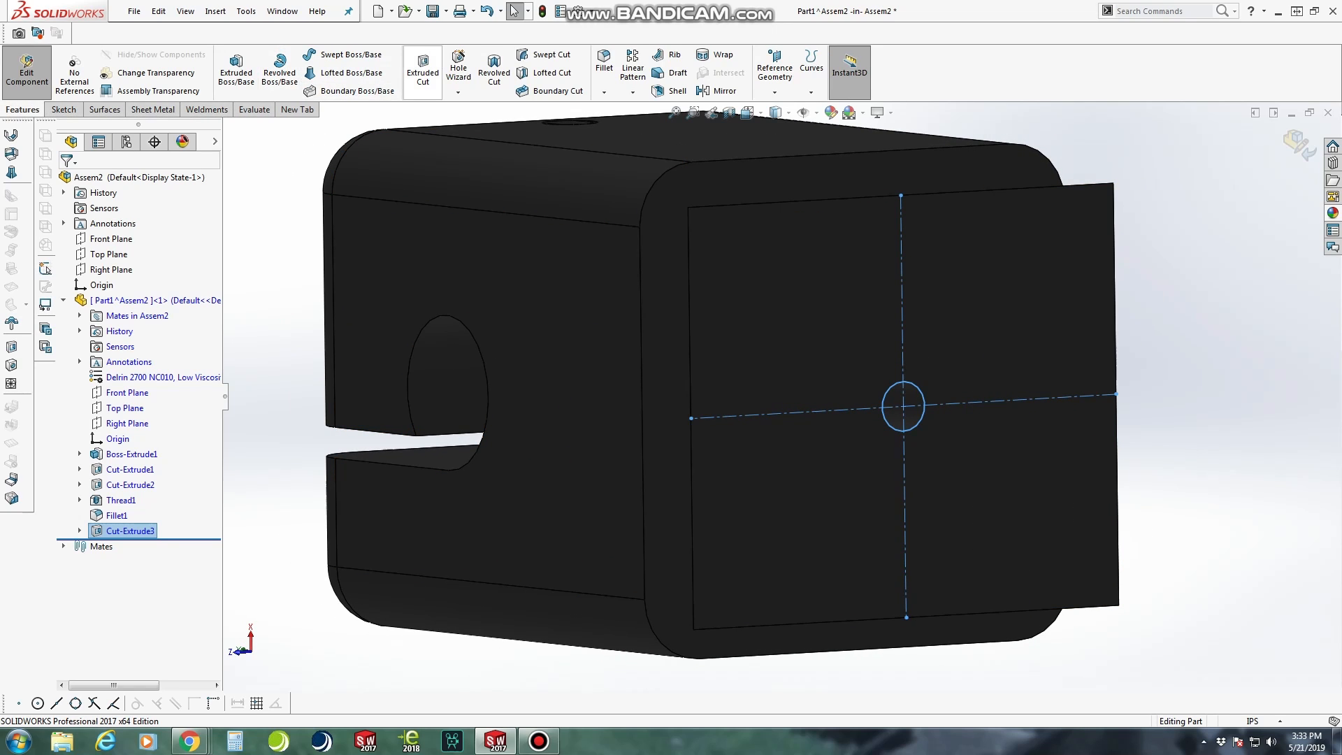
{"action": "left_click", "coordinate": [458, 92]}
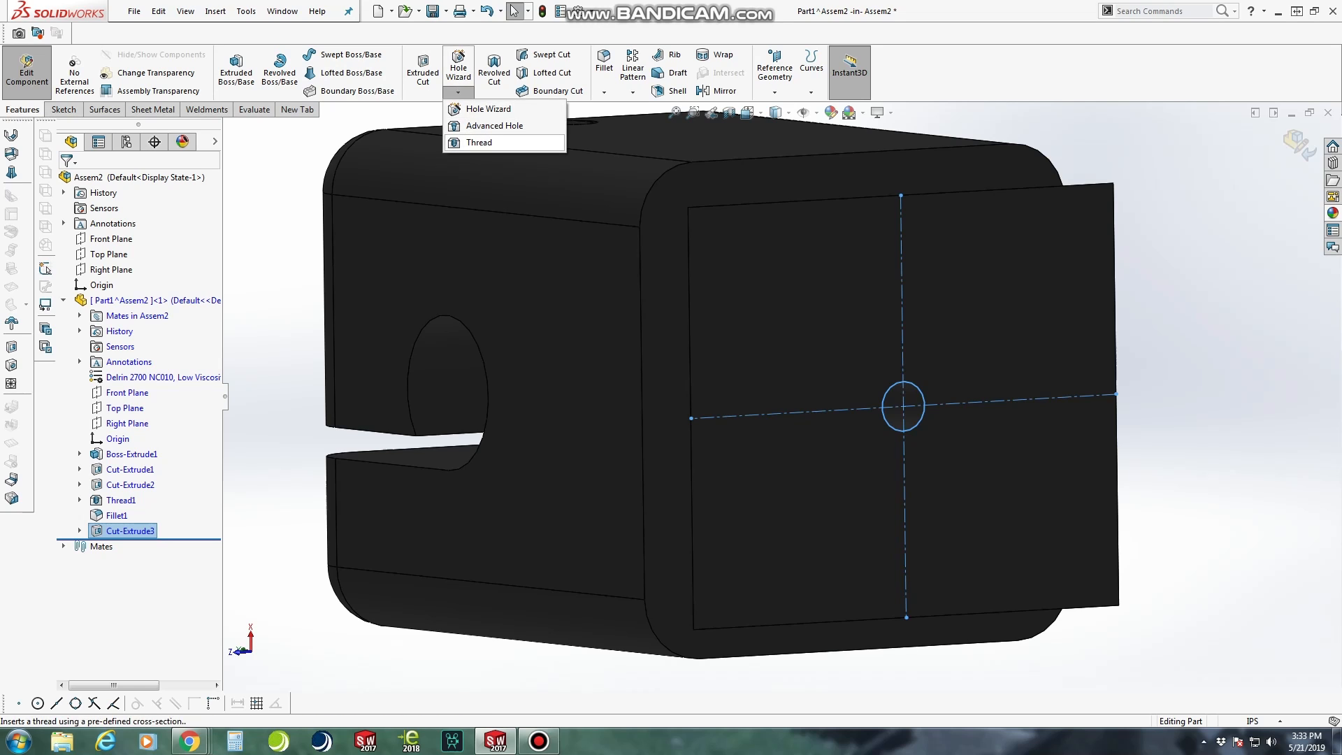
{"action": "left_click", "coordinate": [482, 143]}
{"action": "scroll", "coordinate": [1011, 453], "scroll_direction": "down", "scroll_amount": 4}
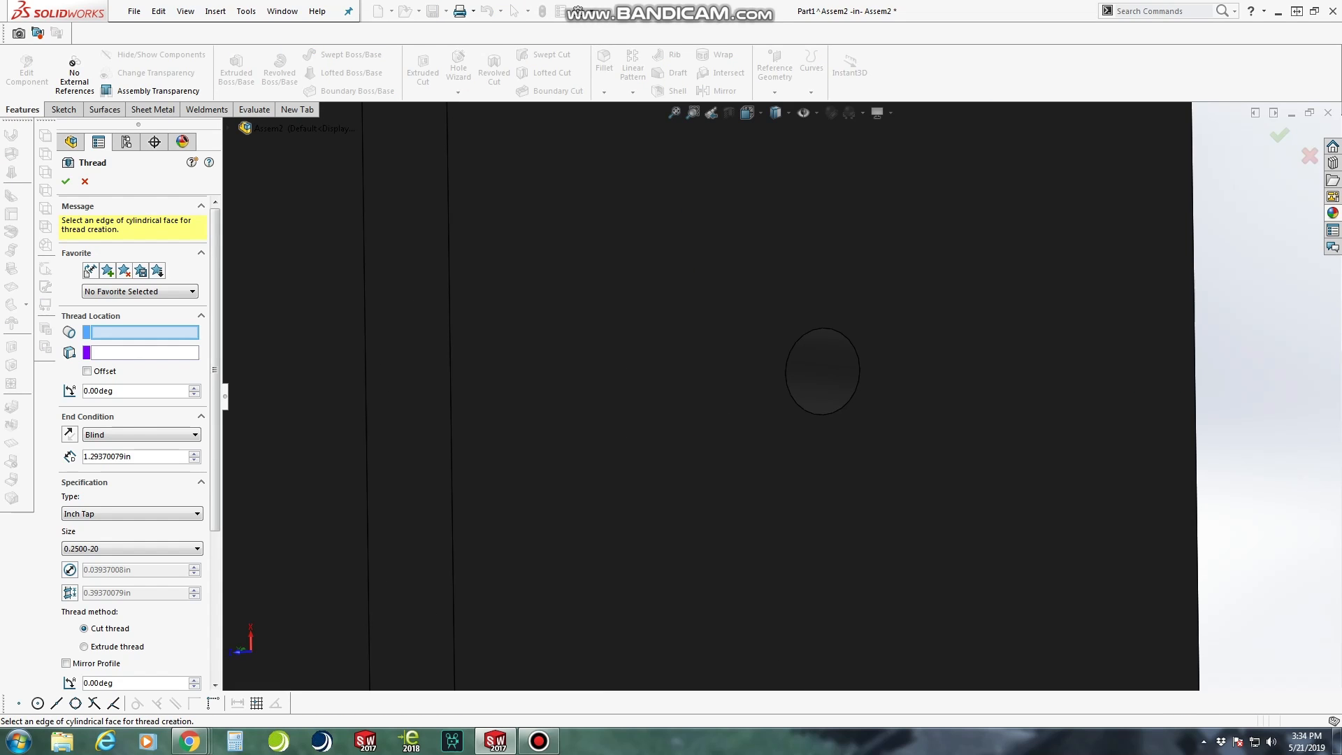
{"action": "left_click", "coordinate": [787, 372]}
{"action": "scroll", "coordinate": [787, 373], "scroll_direction": "up", "scroll_amount": 4}
{"action": "mouse_move", "coordinate": [787, 373]}
{"action": "middle_mouse_down"}
{"action": "mouse_move", "coordinate": [663, 386]}
{"action": "mouse_move", "coordinate": [797, 378]}
{"action": "middle_mouse_up"}
{"action": "left_click", "coordinate": [87, 323]}
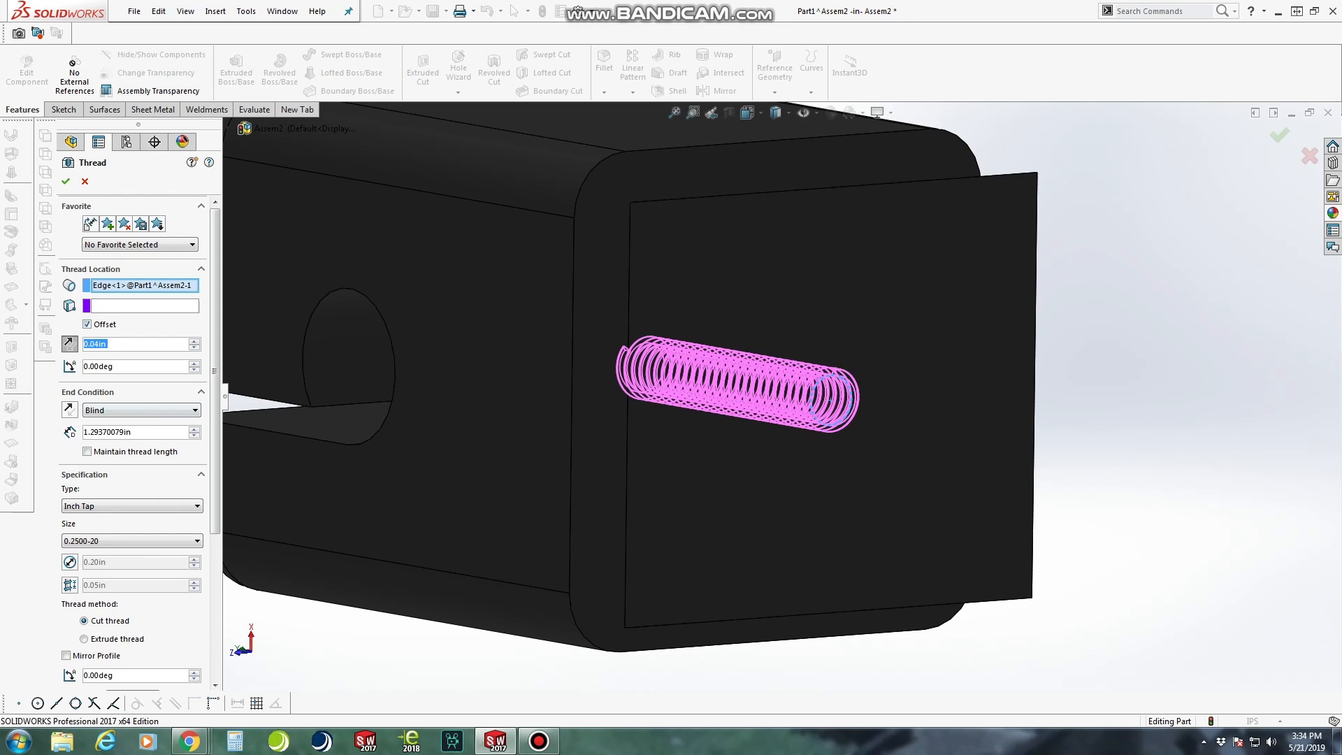
Set the thread's blind depth to 0.625 in and create it as a 0.2500-20 Inch Tap cut thread
{"action": "double_click", "coordinate": [128, 432]}
{"action": "type", "text": ".625"}
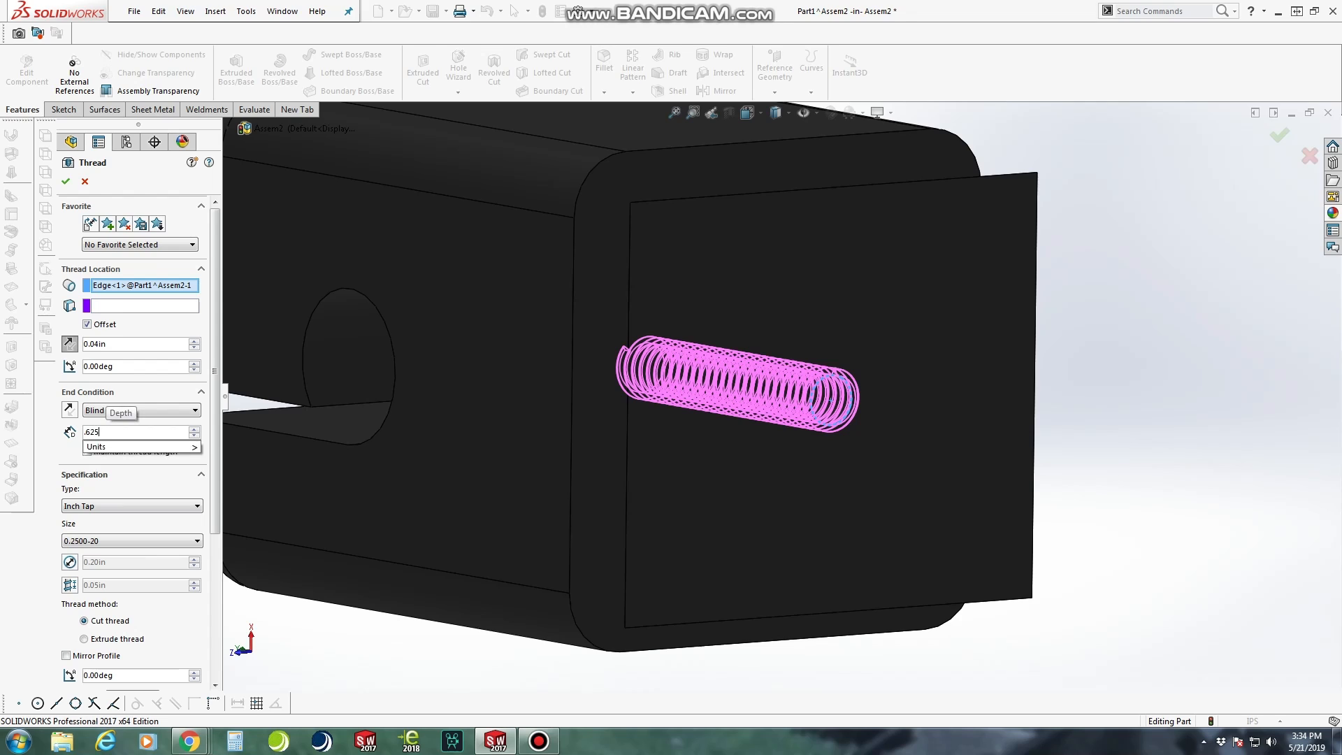
{"action": "key", "text": "Return"}
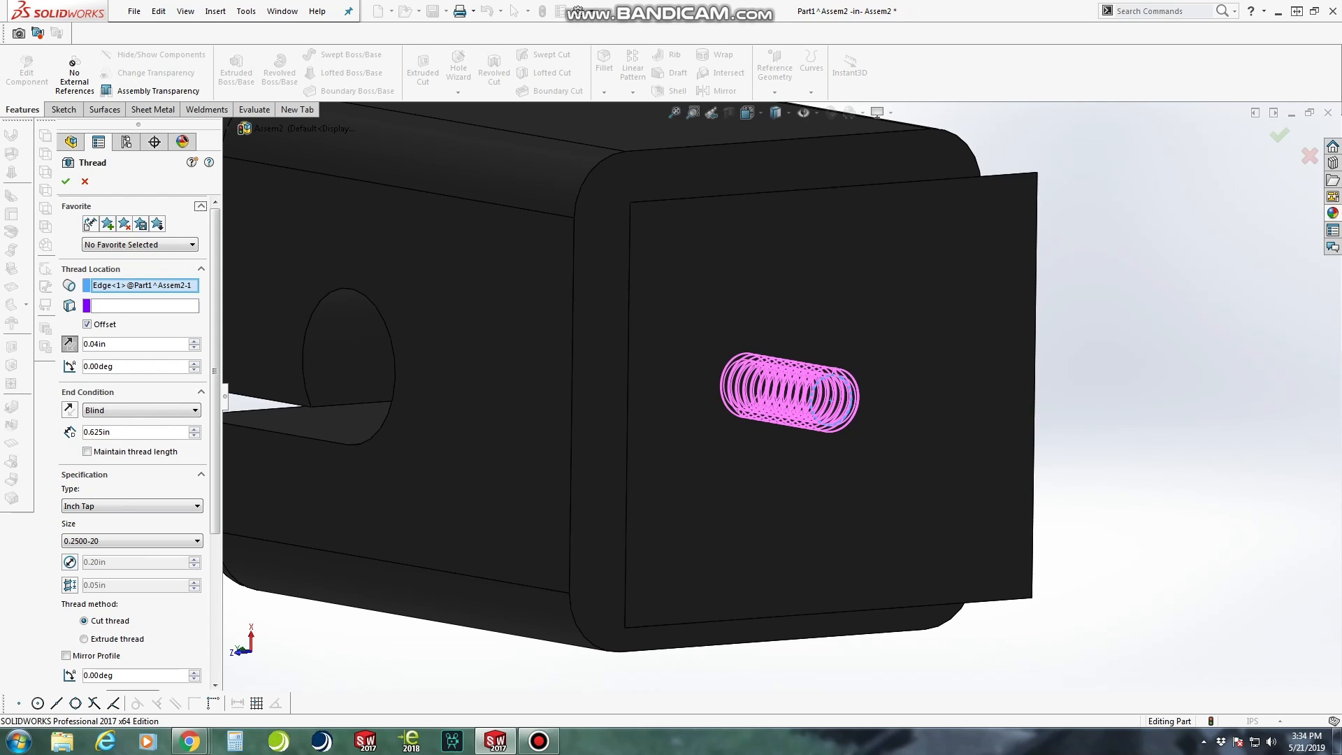
{"action": "left_click", "coordinate": [65, 182]}
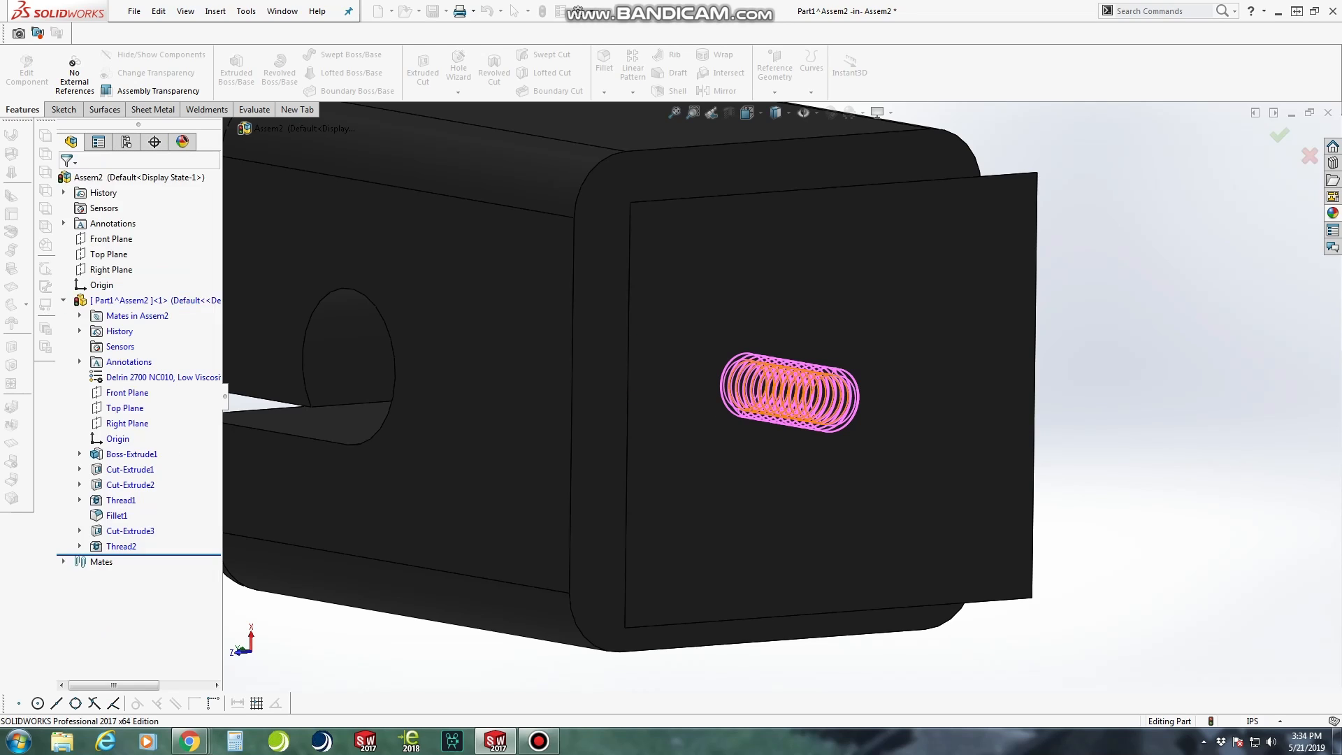
{"action": "middle_click_drag", "start_coordinate": [860, 412], "coordinate": [920, 383]}
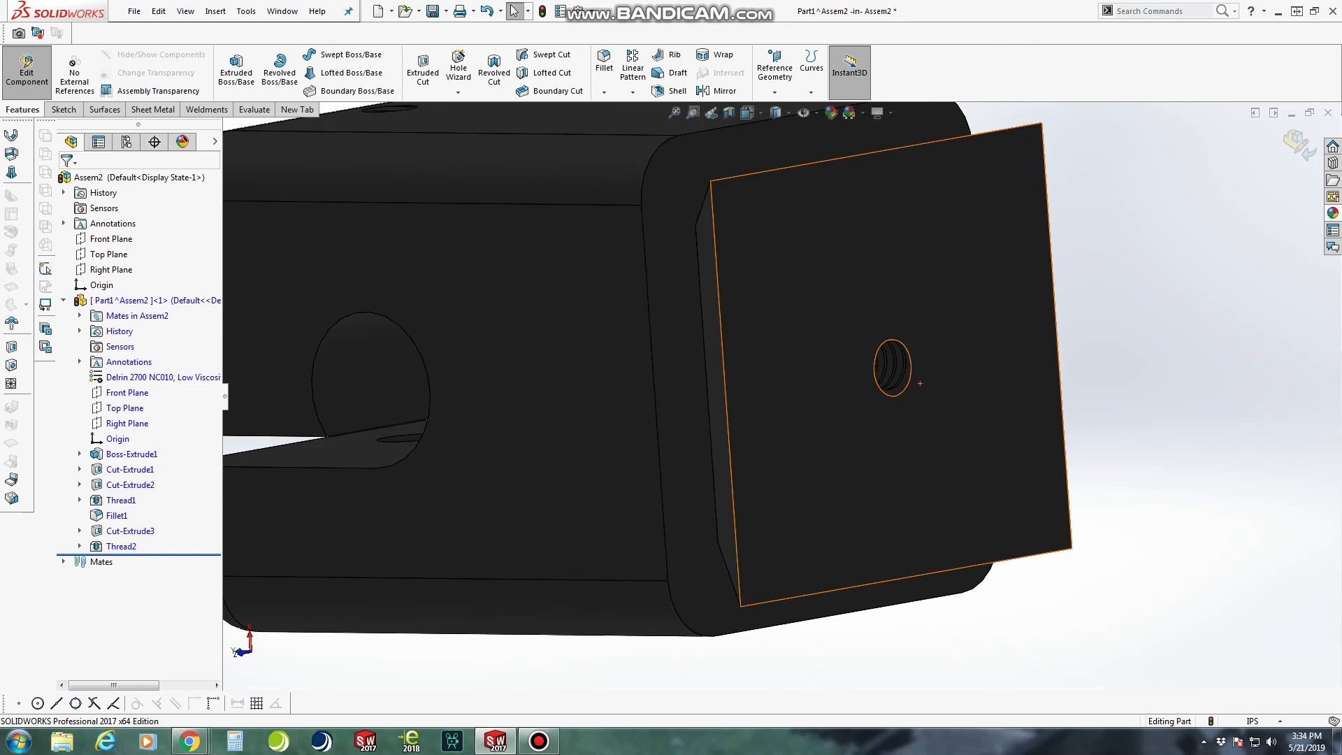
{"action": "scroll", "coordinate": [920, 383], "scroll_direction": "up", "scroll_amount": 6}
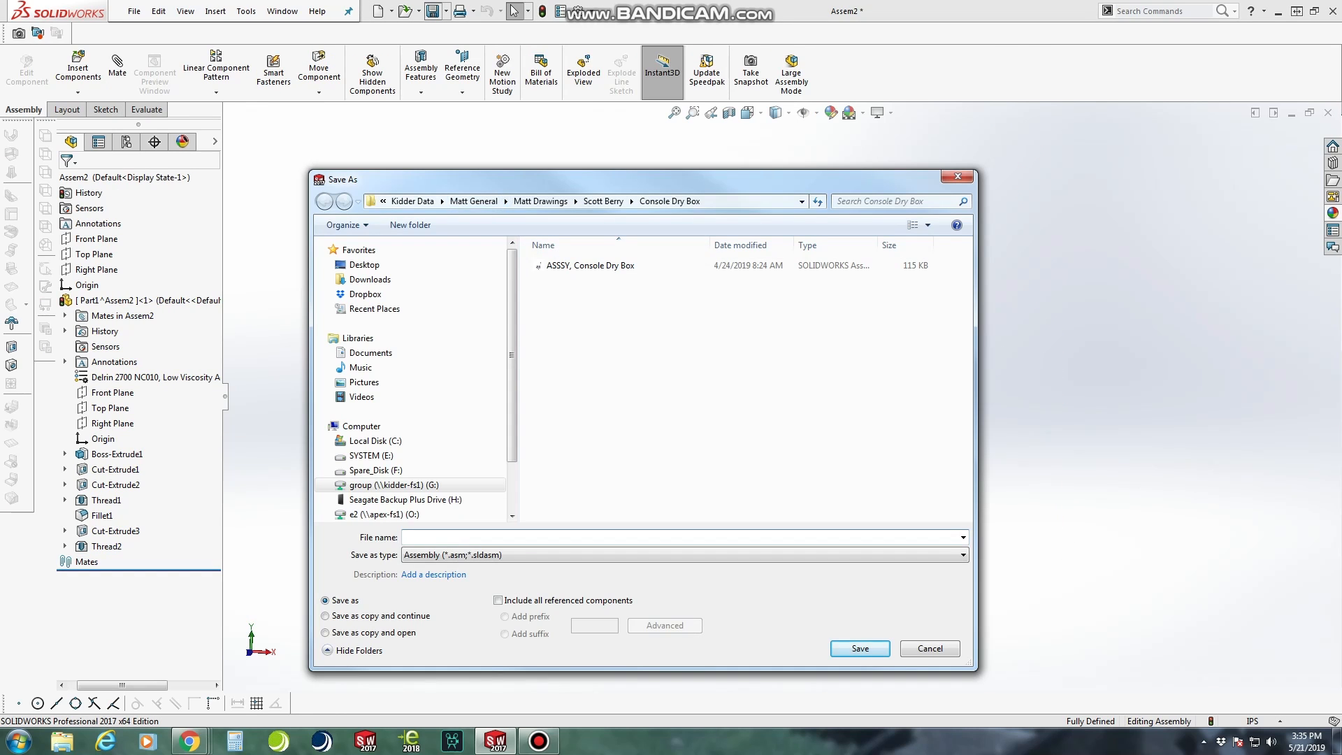
Save the assembly as "ASSY, Camera Boom" in the existing Camera Boom folder
{"action": "left_click", "coordinate": [473, 201]}
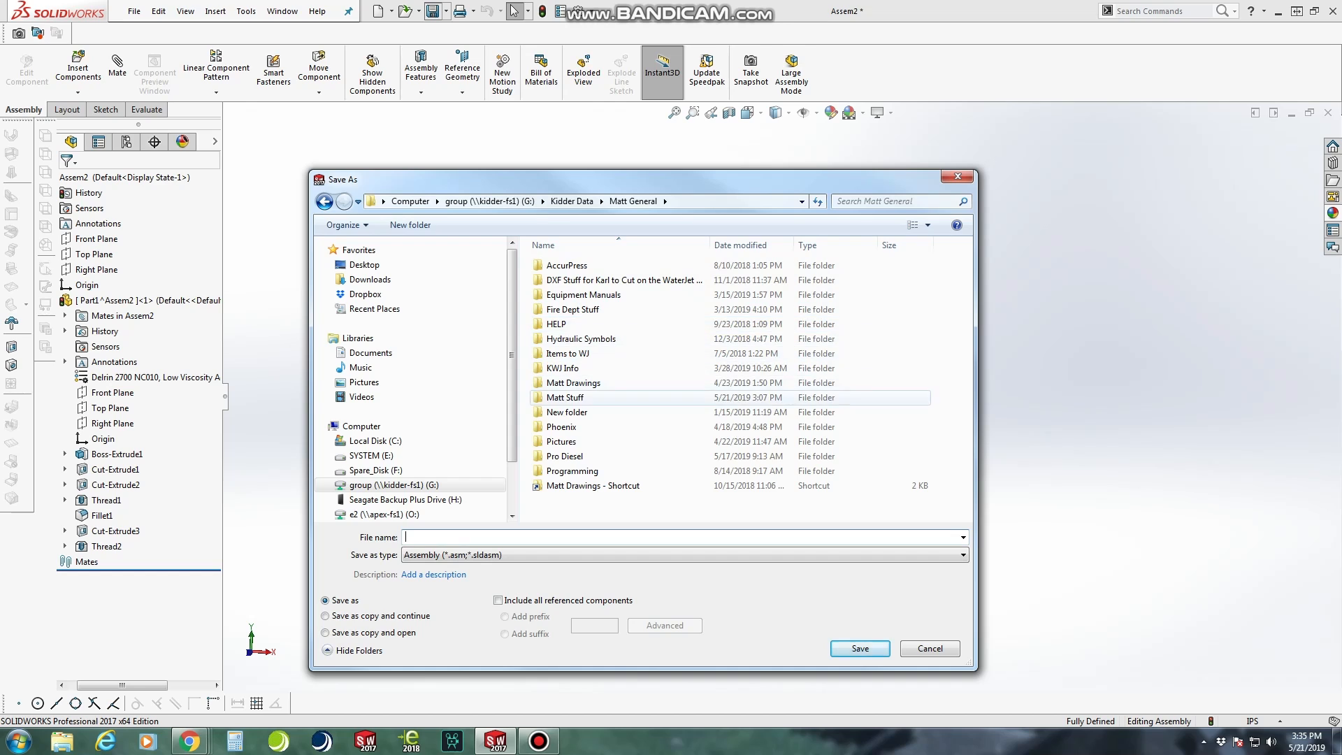
{"action": "double_click", "coordinate": [565, 397]}
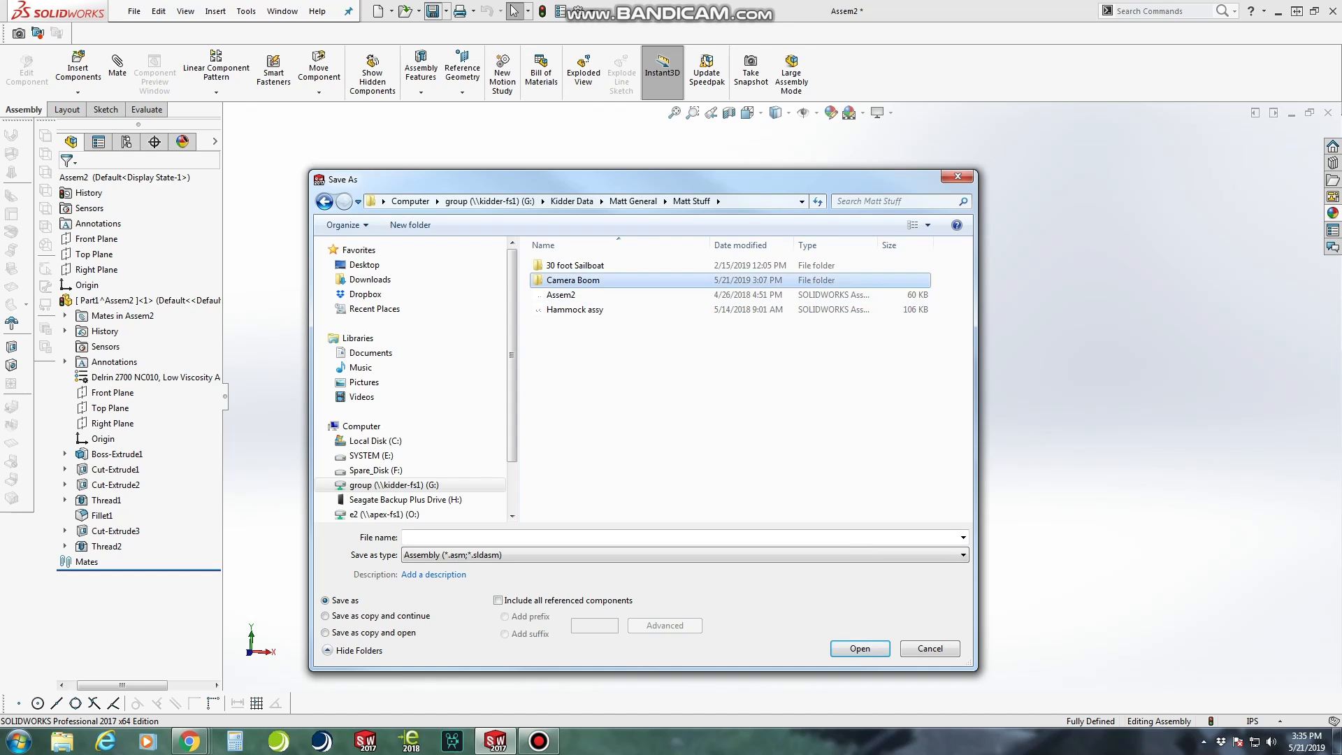
{"action": "double_click", "coordinate": [573, 279]}
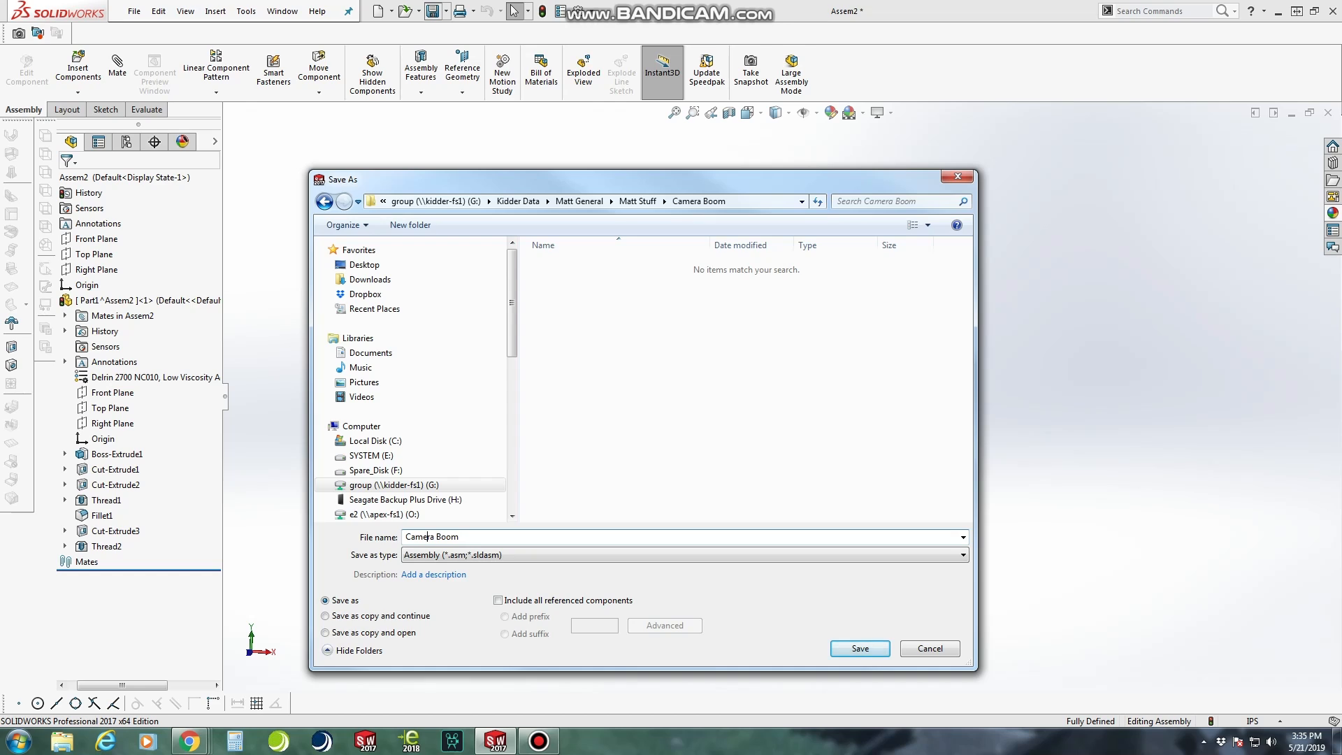
{"action": "type", "text": "ASSY<"}
{"action": "key", "text": "BackSpace"}
{"action": "key", "text": "BackSpace"}
{"action": "type", "text": ","}
{"action": "key", "text": "Return"}
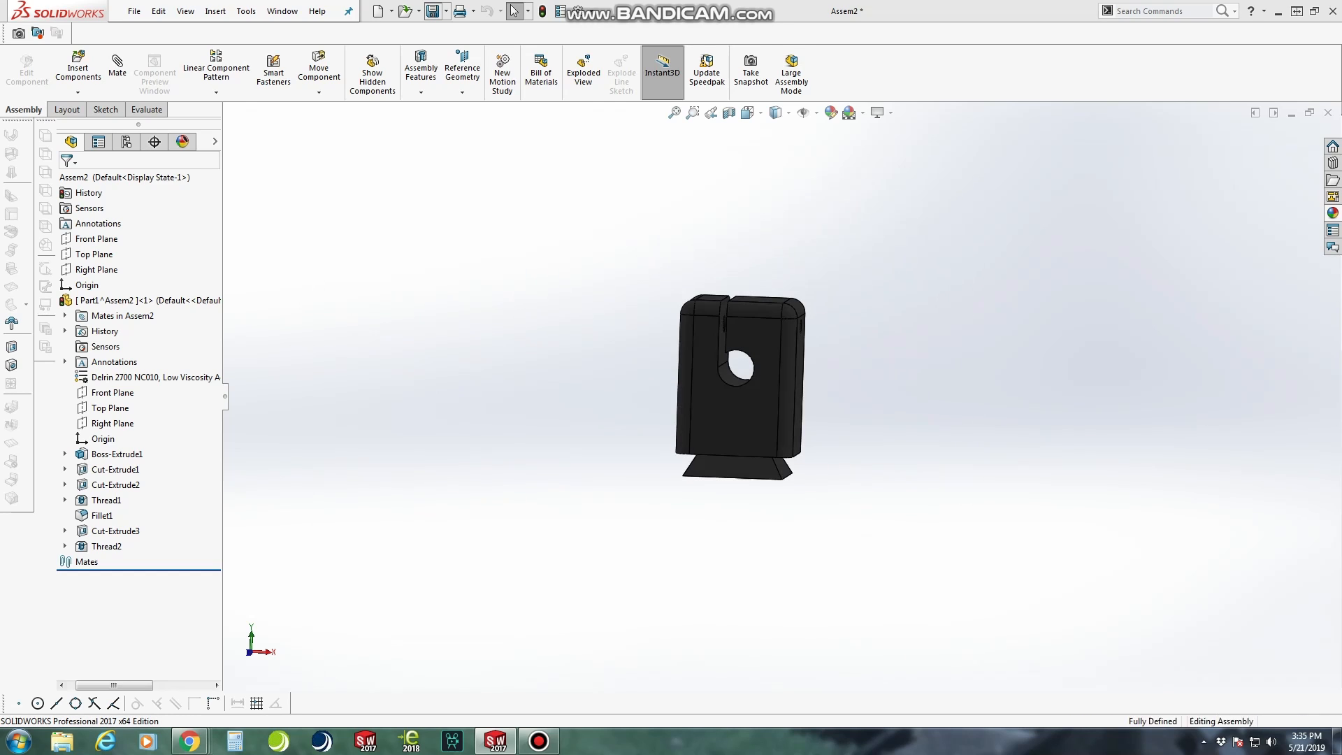
Open the clamp block part's name for editing in the assembly tree
{"action": "right_click", "coordinate": [133, 302]}
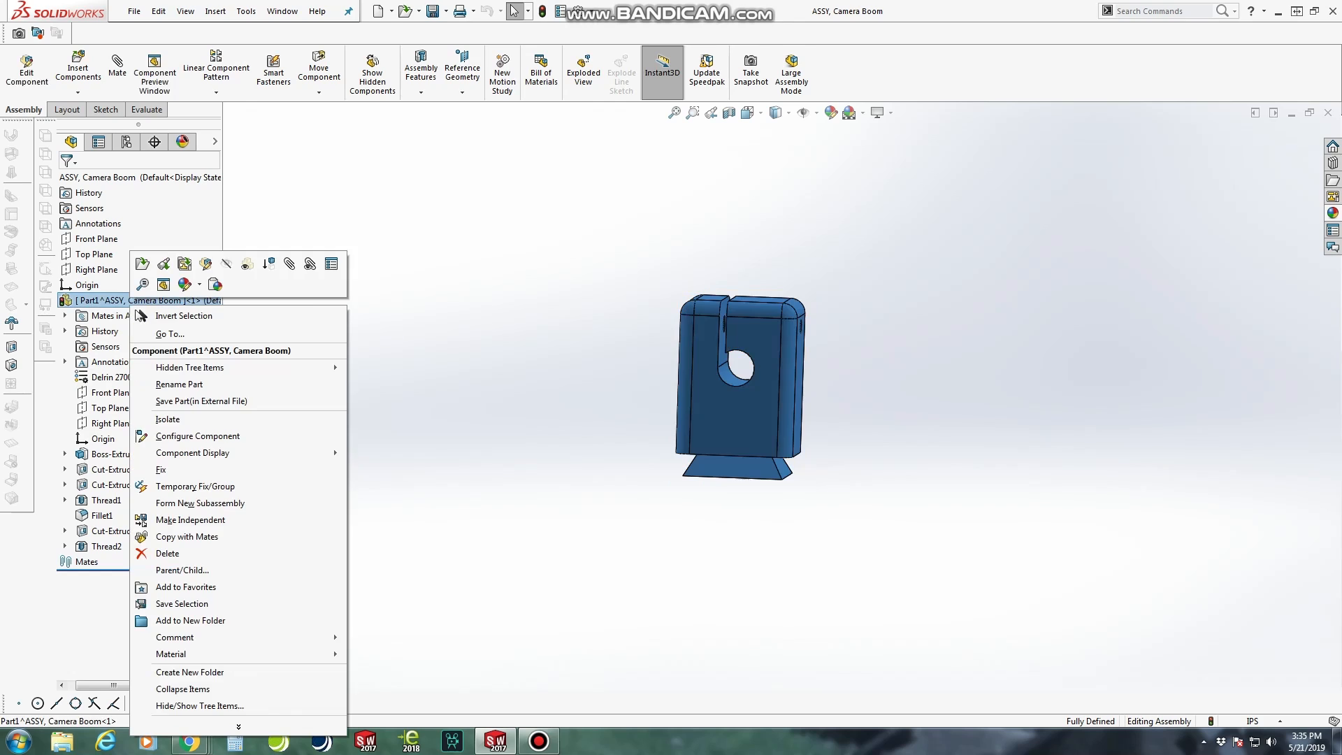
{"action": "left_click", "coordinate": [179, 383]}
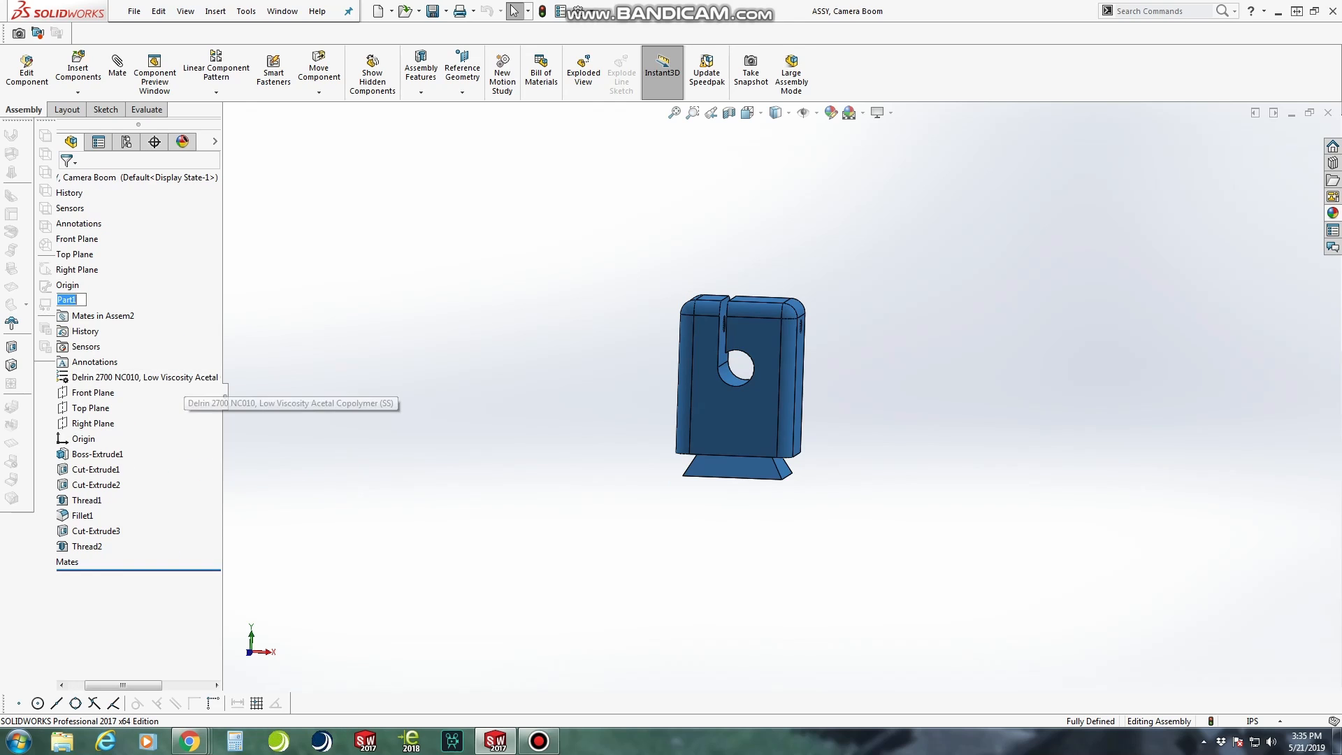
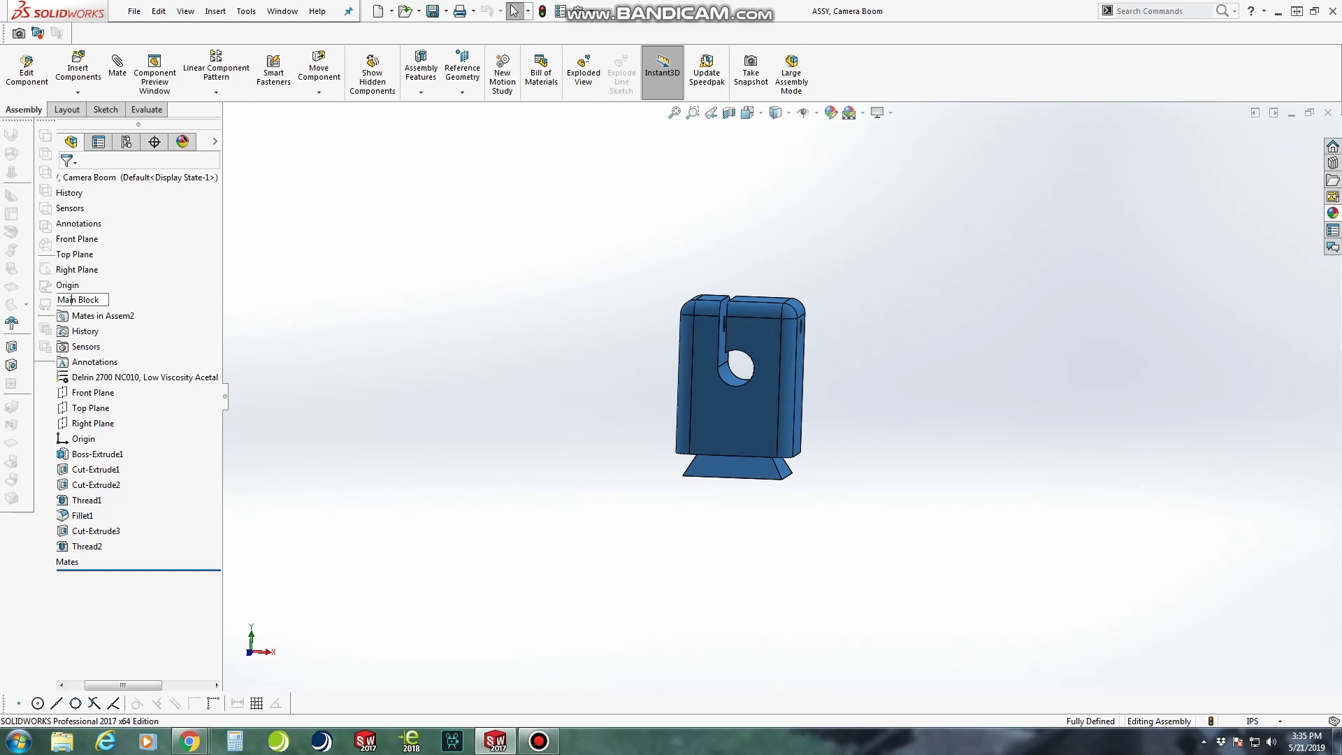
Rename the clamp block part as "Main Block" and save the assembly with its virtual component stored internally
{"action": "key", "text": "Return"}
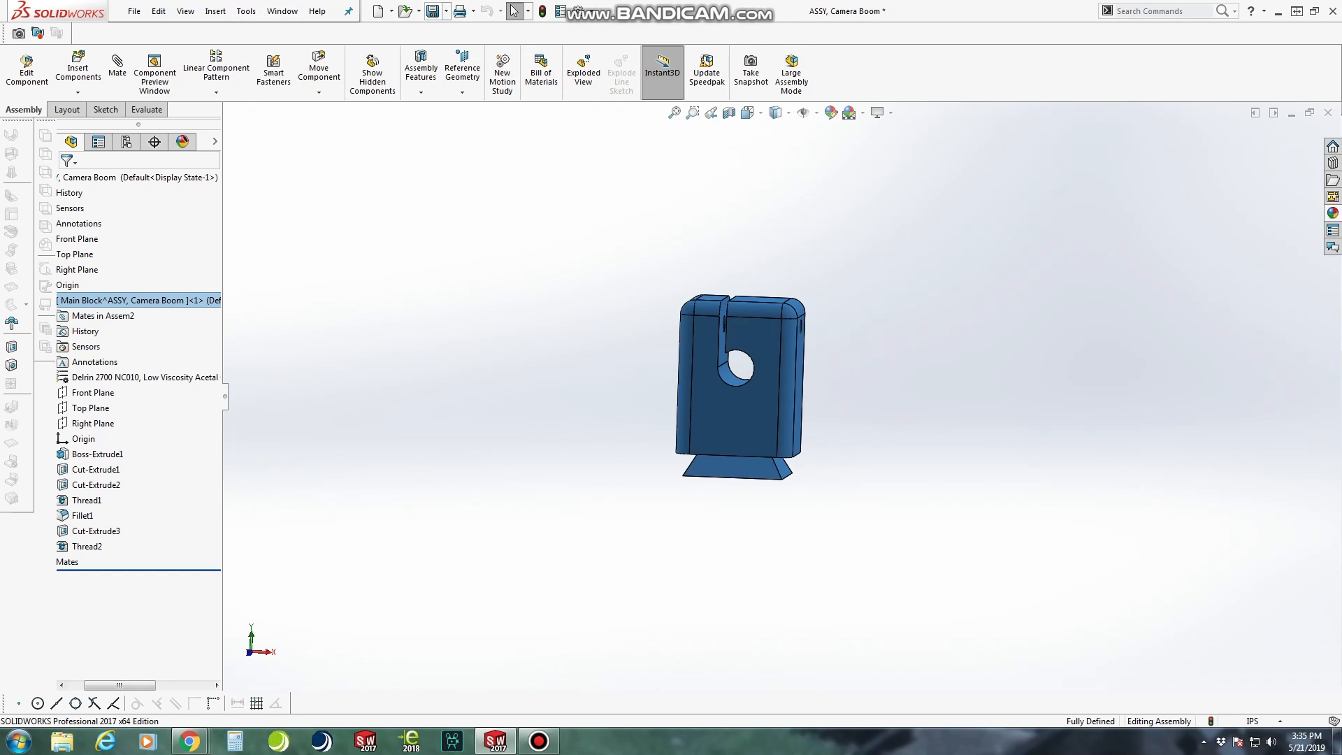
{"action": "left_click", "coordinate": [433, 11]}
{"action": "left_click", "coordinate": [494, 223]}
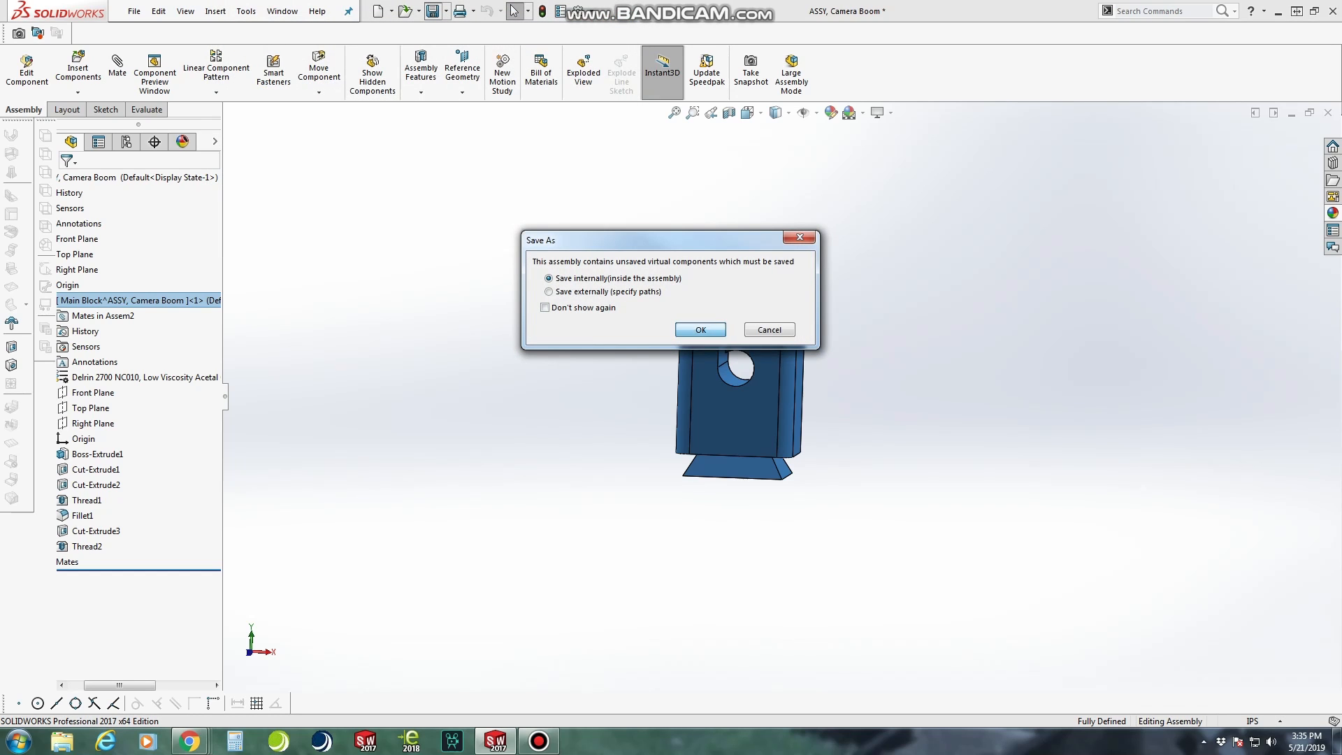
{"action": "left_click", "coordinate": [700, 330]}
Create a reference axis through the cylindrical face of the block's large through hole
{"action": "mouse_move", "coordinate": [754, 415]}
{"action": "middle_mouse_down"}
{"action": "mouse_move", "coordinate": [632, 417]}
{"action": "mouse_move", "coordinate": [734, 406]}
{"action": "middle_mouse_up"}
{"action": "scroll", "coordinate": [734, 407], "scroll_direction": "down", "scroll_amount": 3}
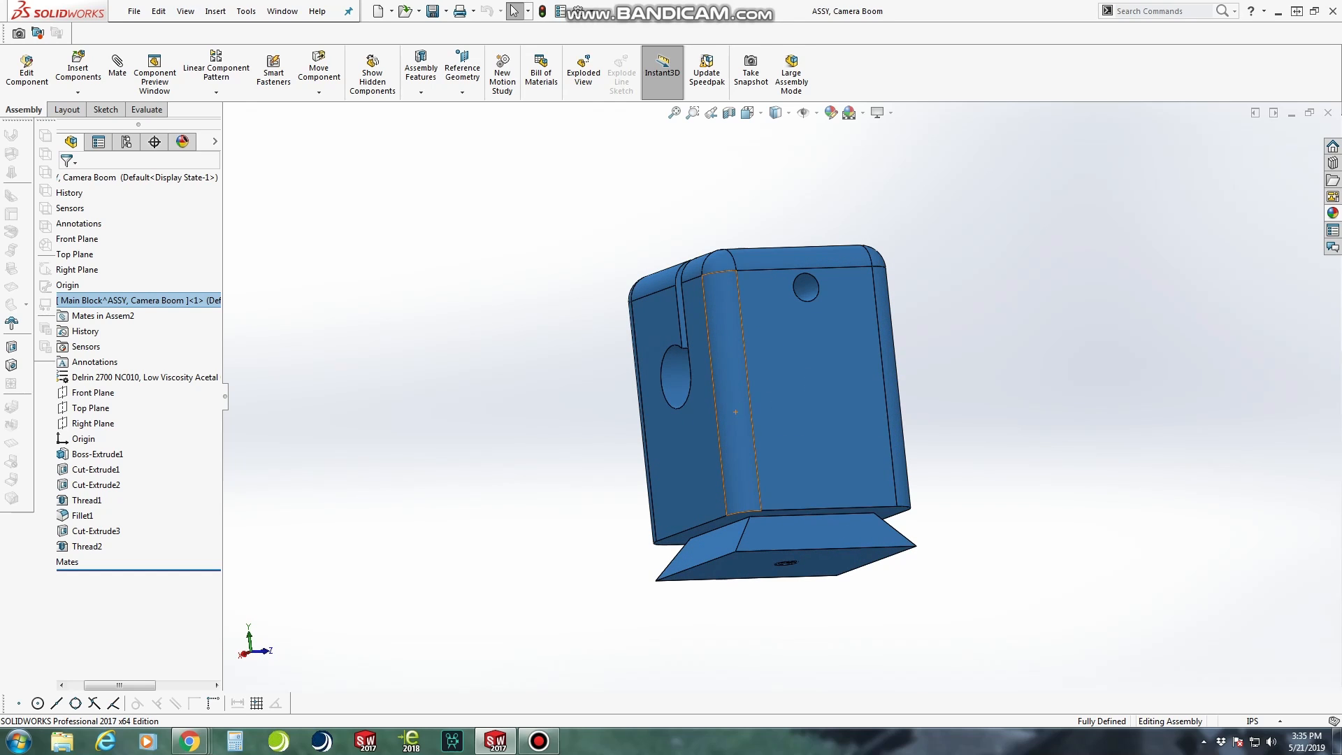
{"action": "left_click", "coordinate": [851, 422]}
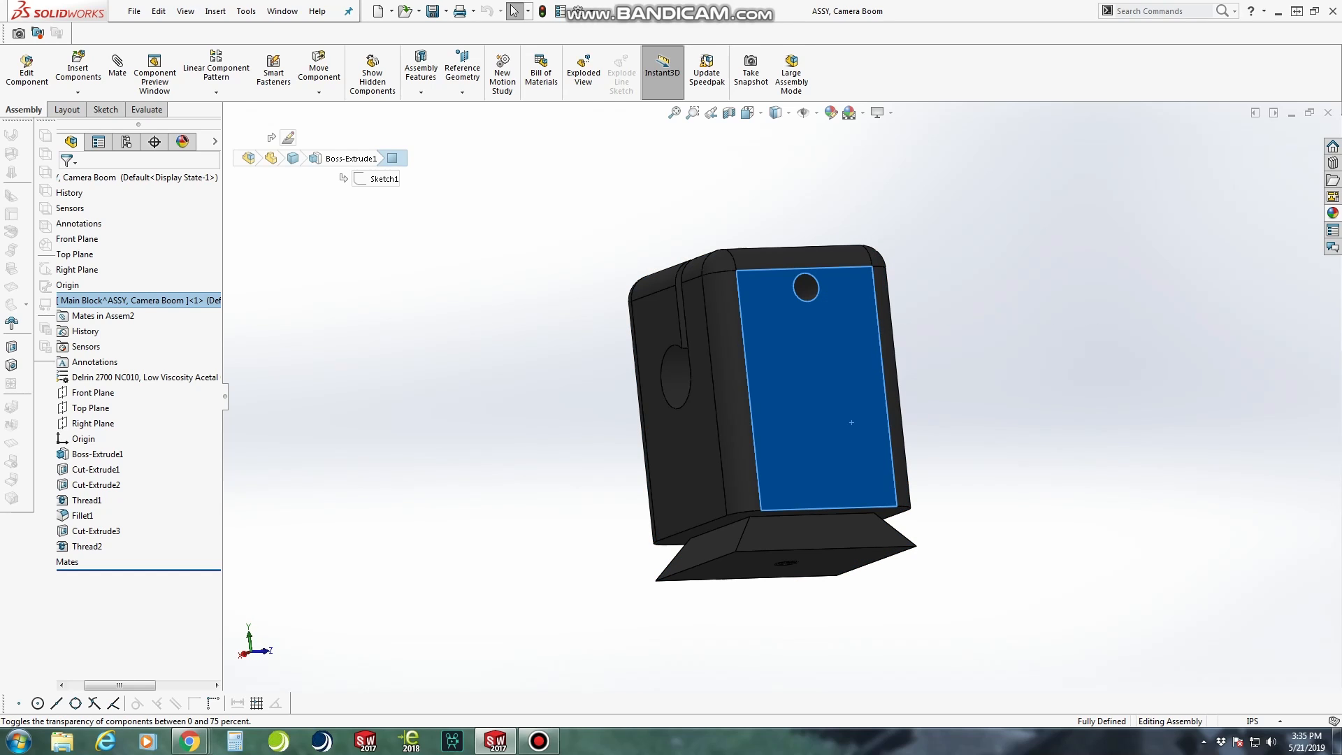
{"action": "scroll", "coordinate": [773, 412], "scroll_direction": "up", "scroll_amount": 1}
{"action": "key", "text": "Escape"}
{"action": "middle_click_drag", "start_coordinate": [772, 412], "coordinate": [832, 447]}
{"action": "left_click", "coordinate": [462, 70]}
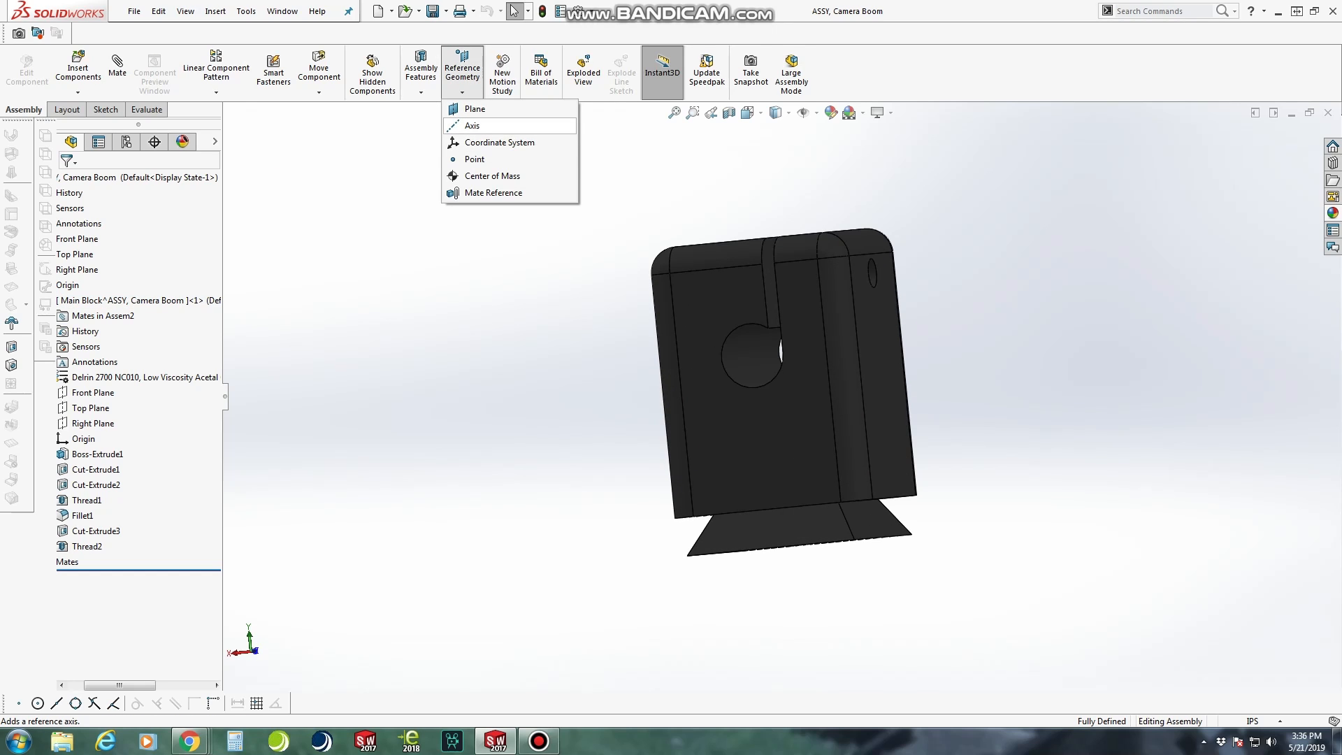
{"action": "left_click", "coordinate": [472, 125]}
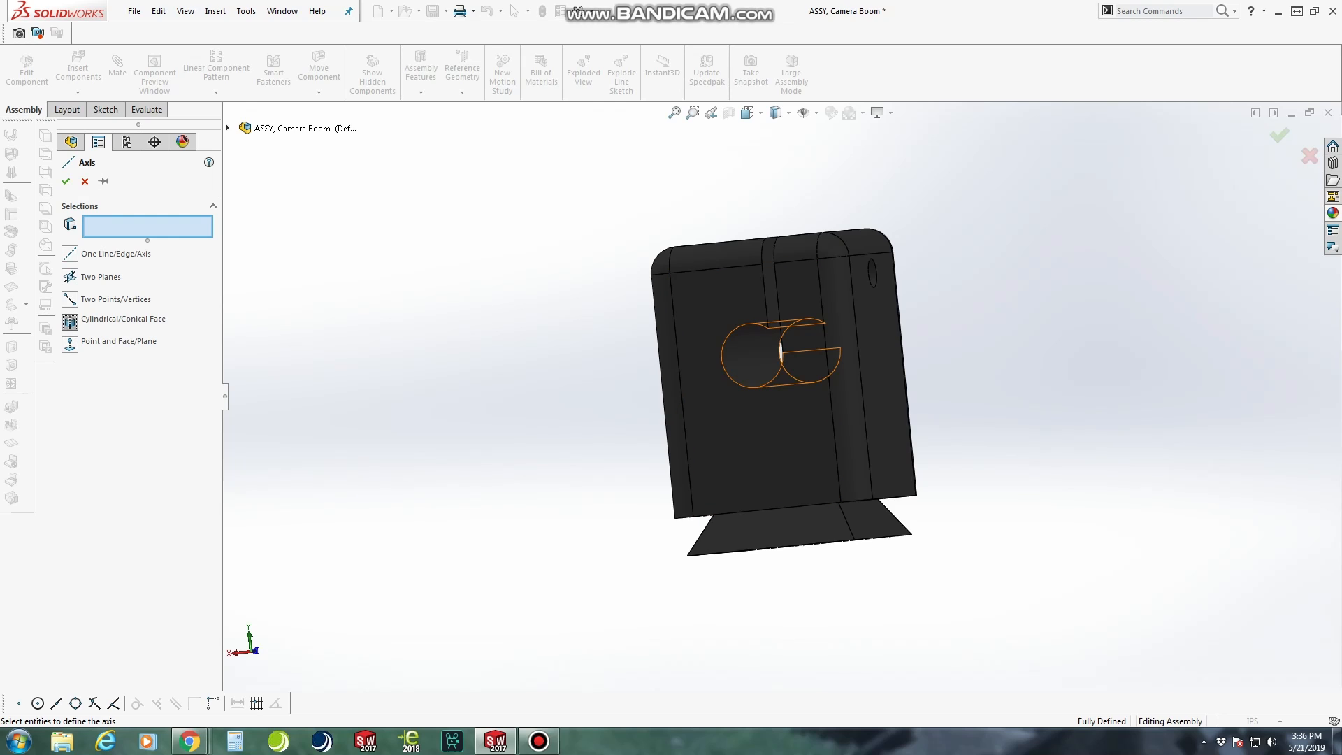
{"action": "left_click", "coordinate": [752, 355]}
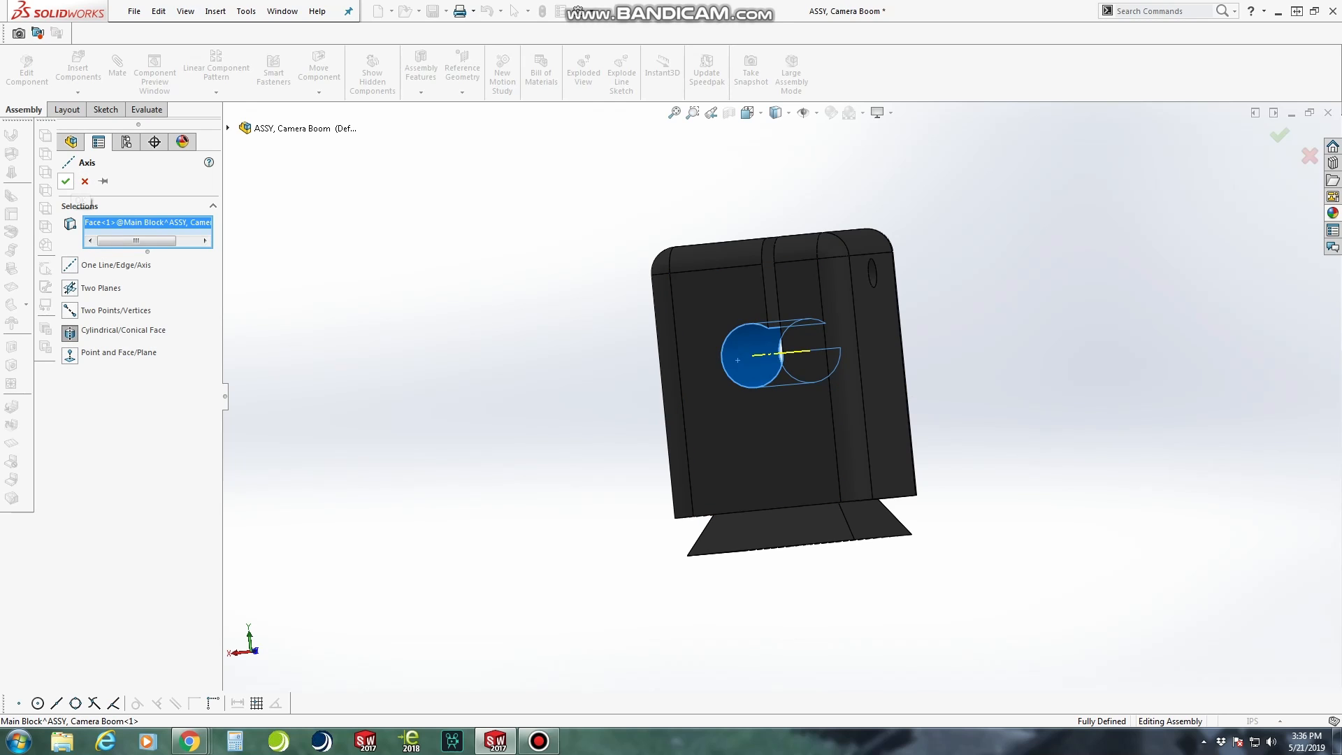
{"action": "left_click", "coordinate": [66, 181]}
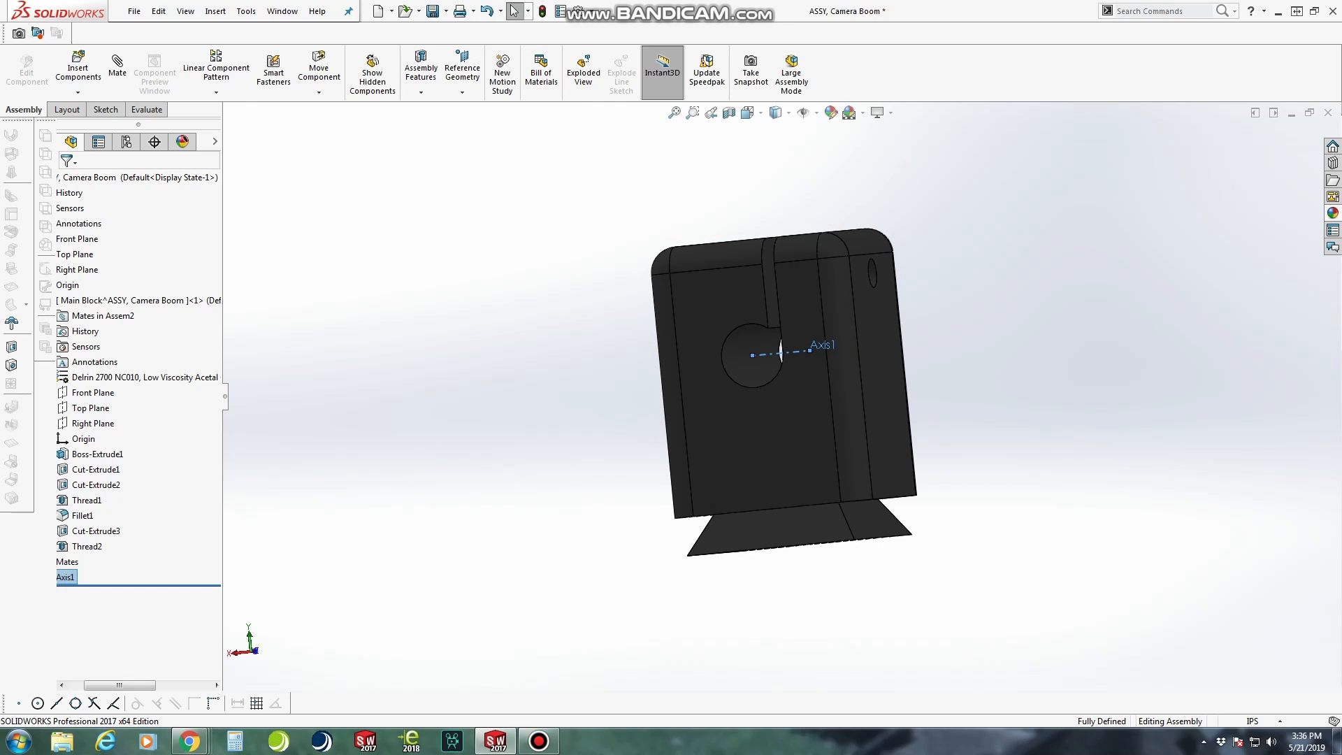
Create a reference plane through the hole's axis, perpendicular to the assembly's Top Plane, and stretch its outline down past the dovetail base
{"action": "left_click", "coordinate": [462, 92]}
{"action": "left_click", "coordinate": [472, 106]}
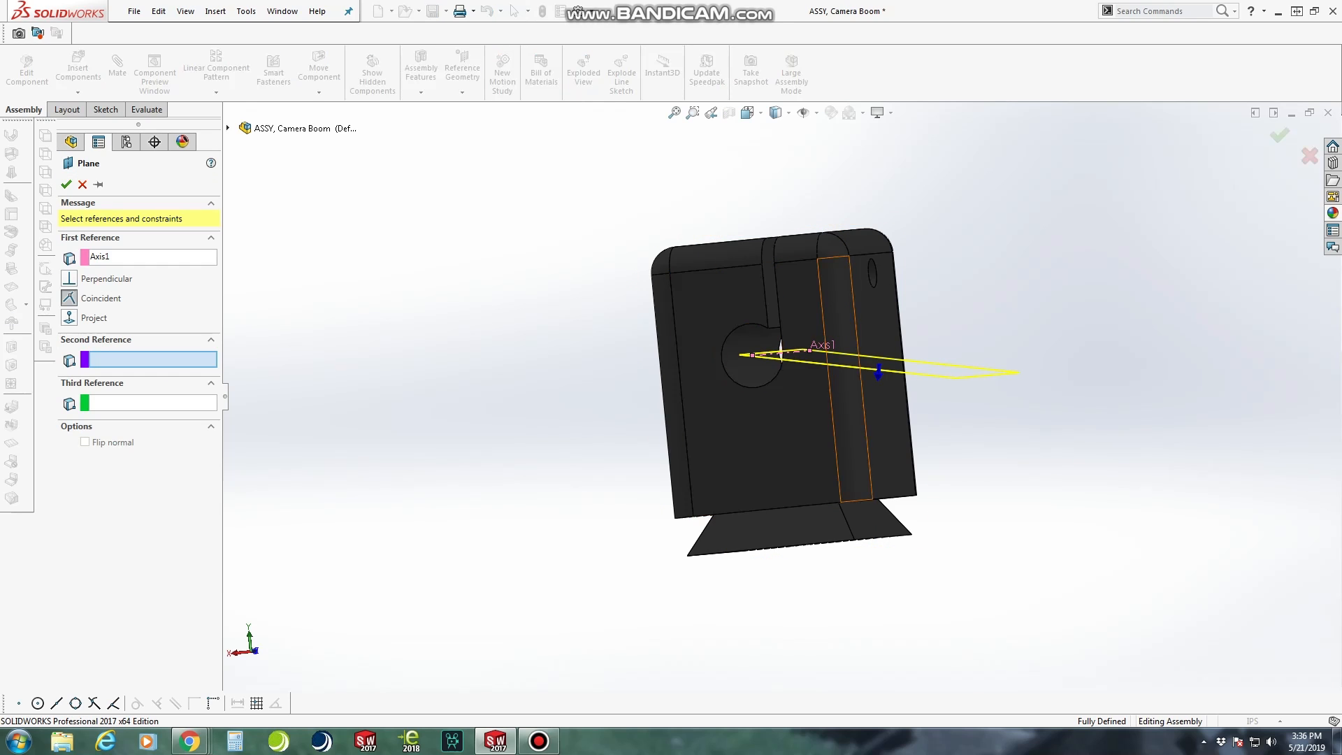
{"action": "scroll", "coordinate": [832, 392], "scroll_direction": "up", "scroll_amount": 1}
{"action": "middle_click_drag", "start_coordinate": [808, 392], "coordinate": [846, 390]}
{"action": "scroll", "coordinate": [850, 388], "scroll_direction": "down", "scroll_amount": 1}
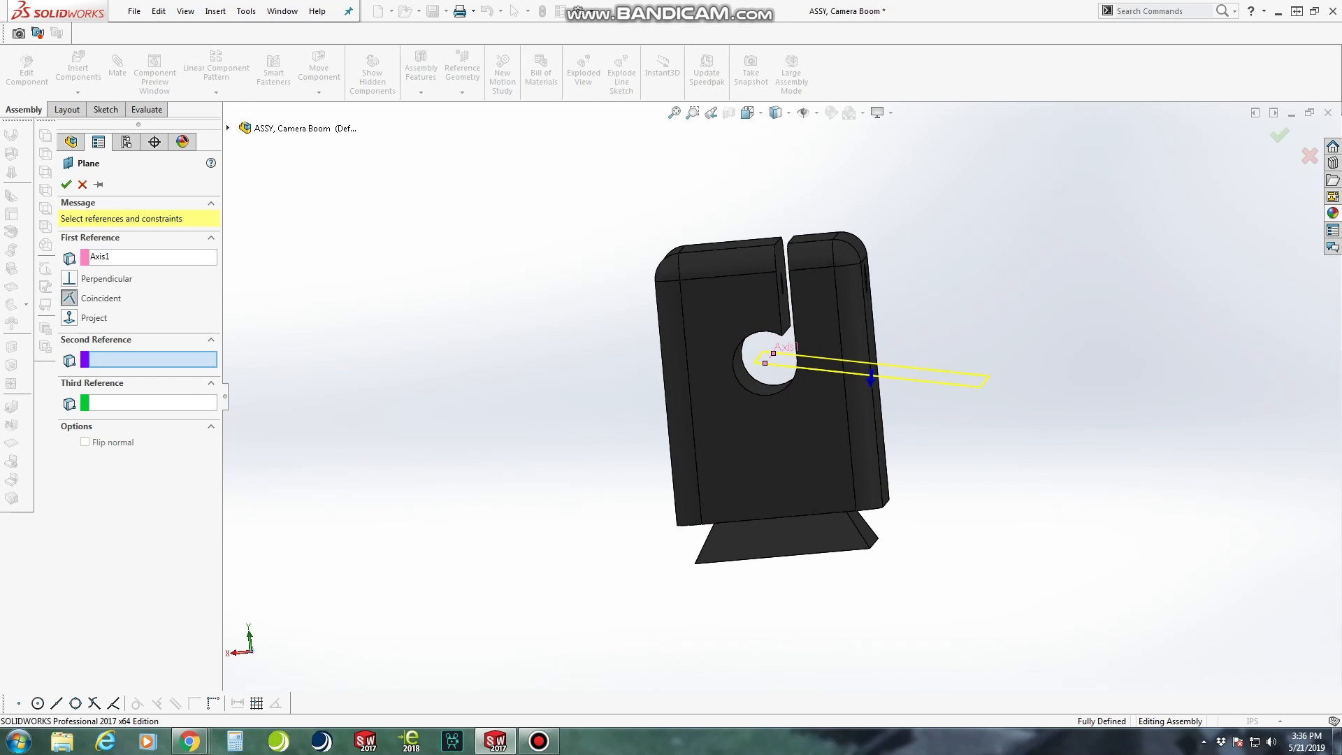
{"action": "left_click", "coordinate": [228, 127]}
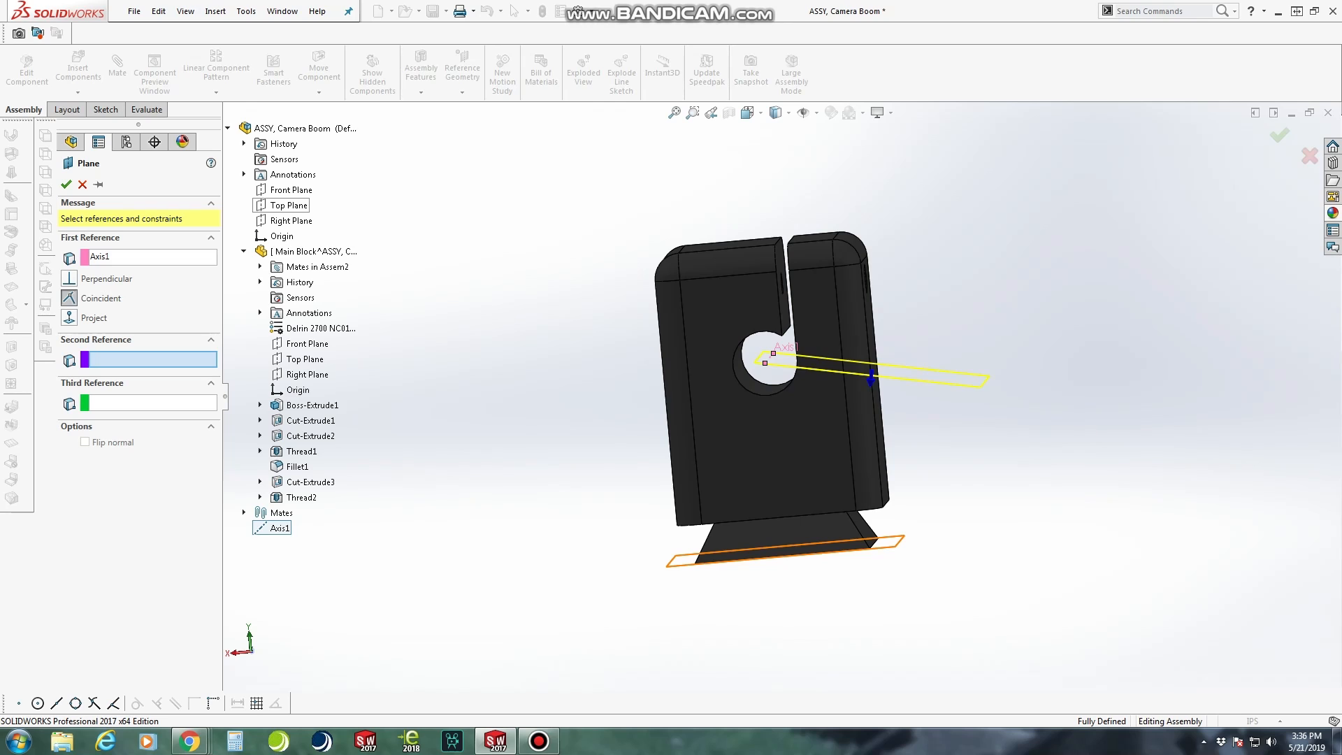
{"action": "left_click", "coordinate": [289, 205]}
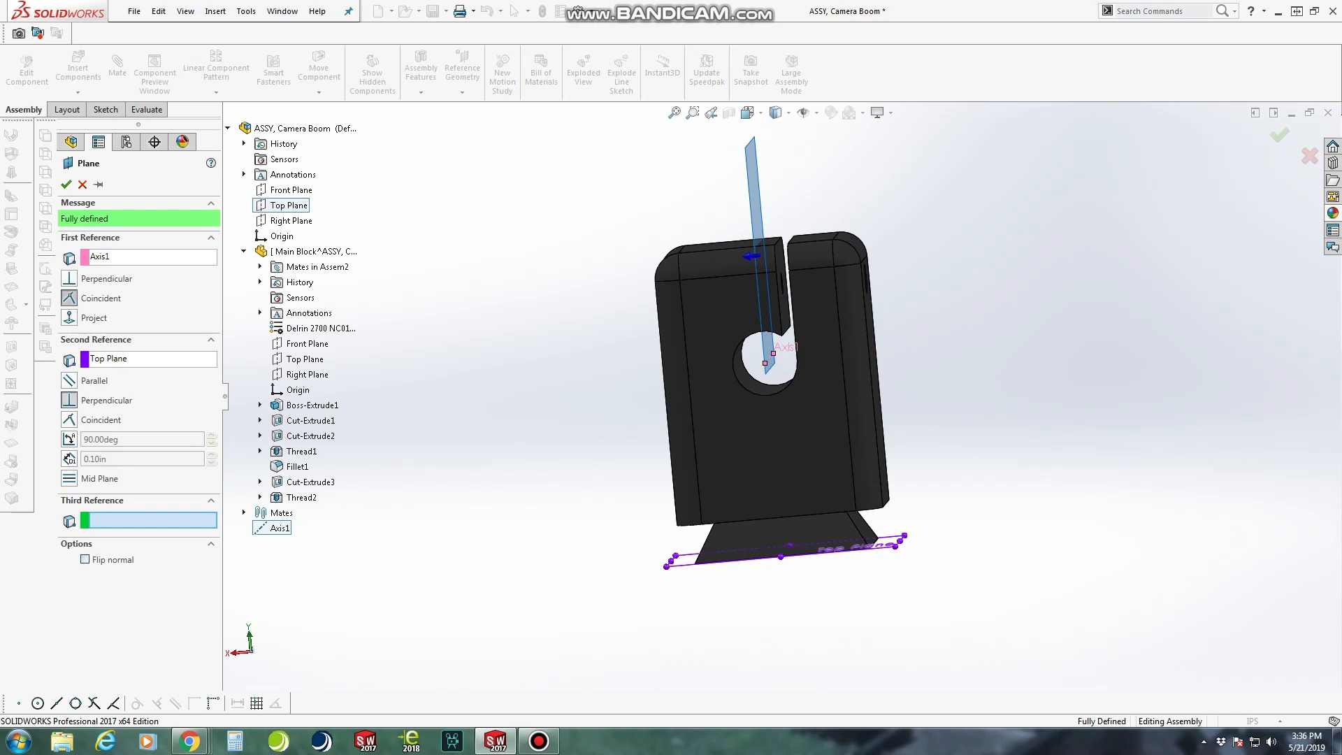
{"action": "left_click", "coordinate": [66, 184]}
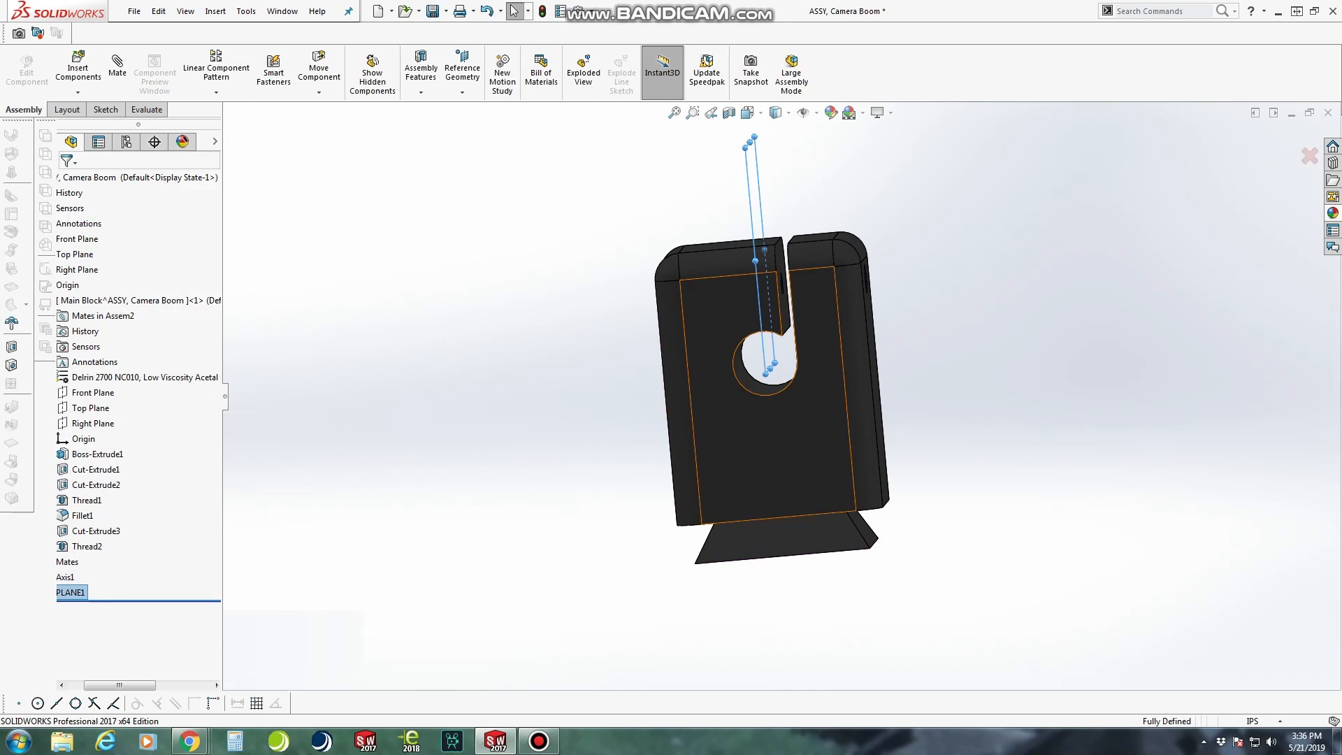
{"action": "left_click_drag", "start_coordinate": [770, 368], "coordinate": [794, 614]}
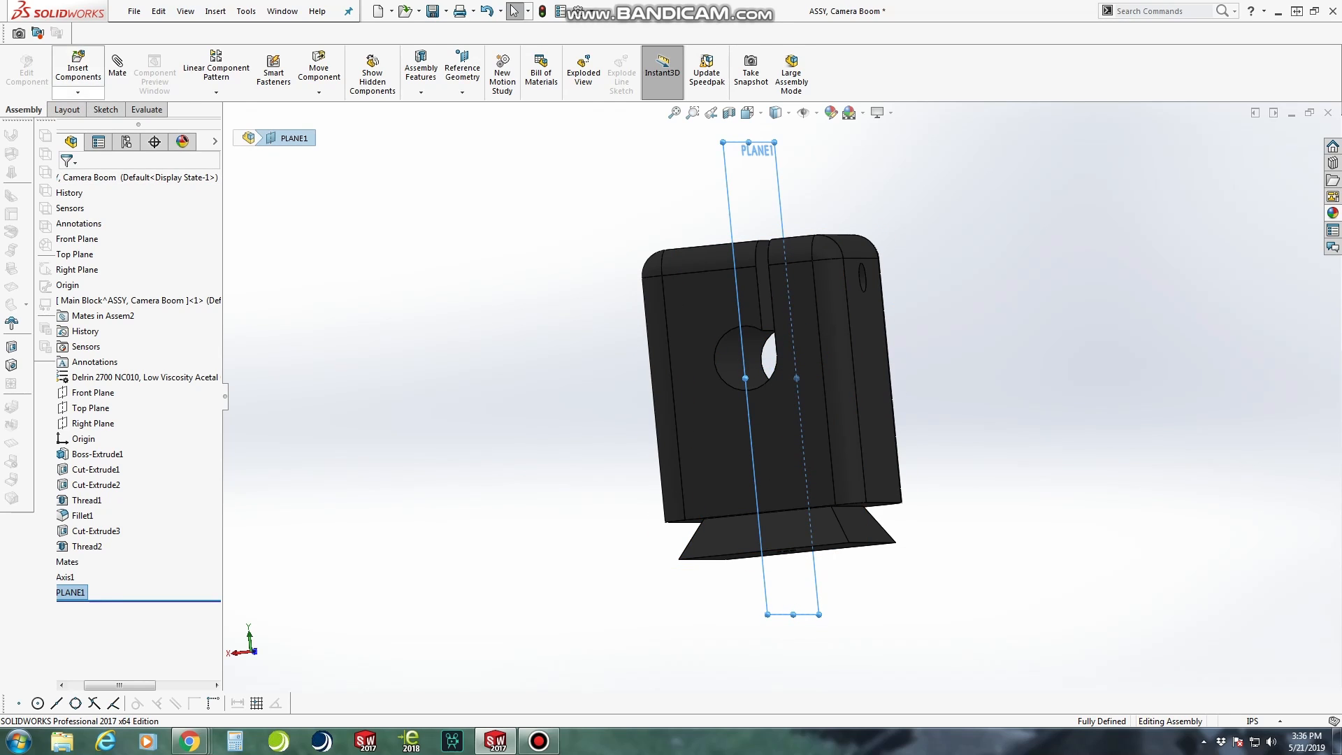
Insert a new part into the assembly, positioned on the plane through the hole, and show the Left view
{"action": "left_click", "coordinate": [78, 92]}
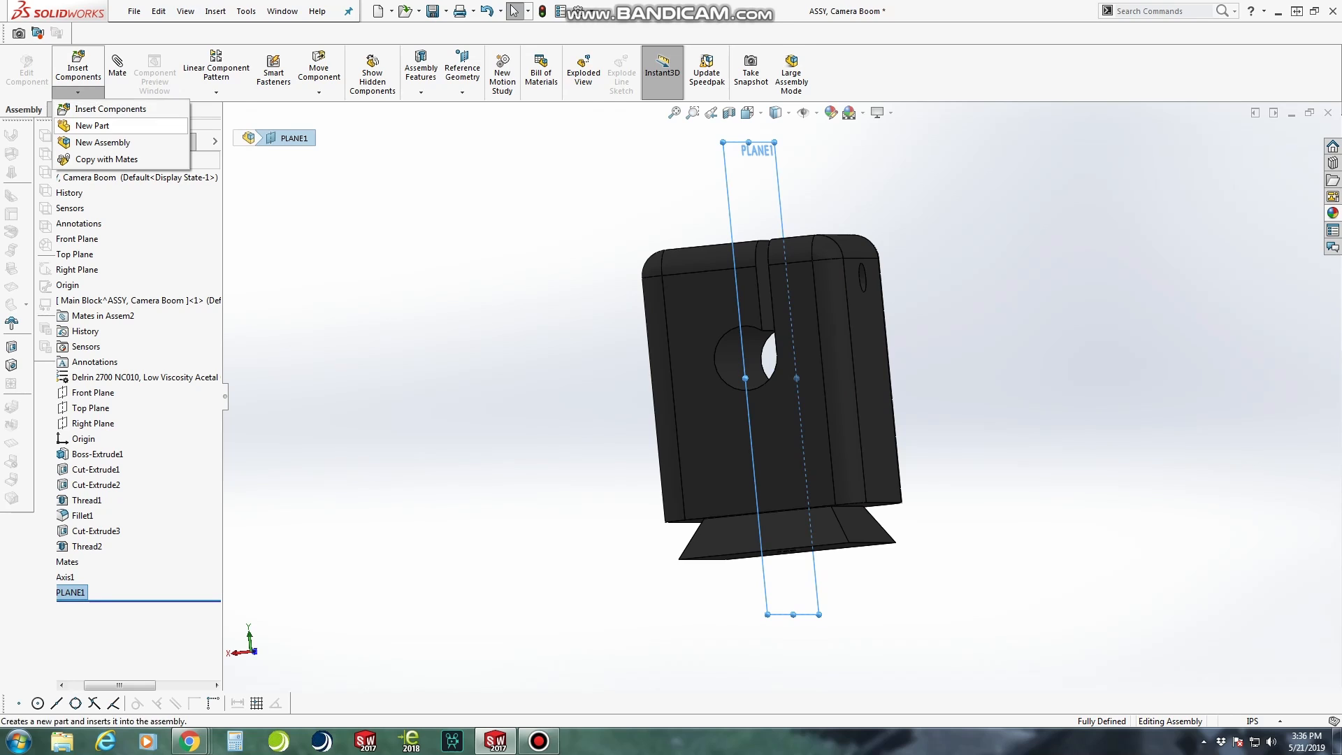
{"action": "left_click", "coordinate": [91, 125]}
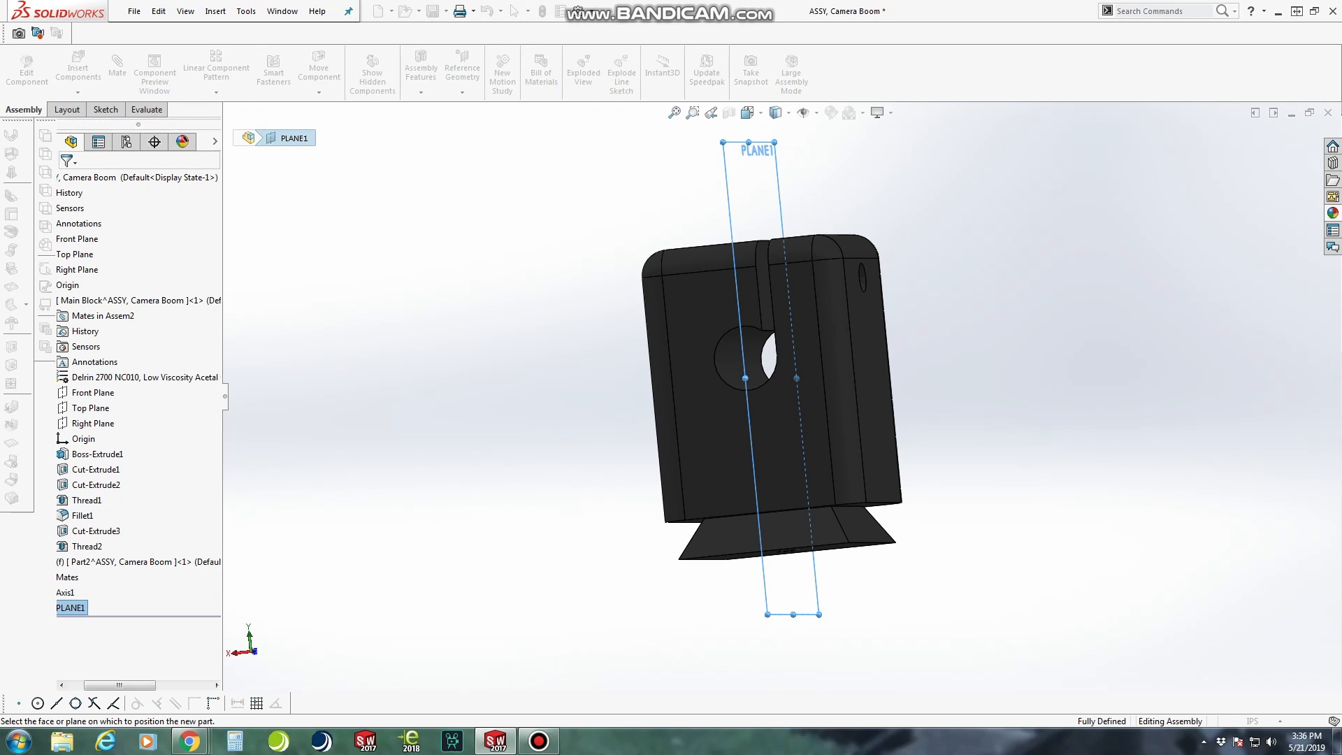
{"action": "left_click", "coordinate": [729, 212]}
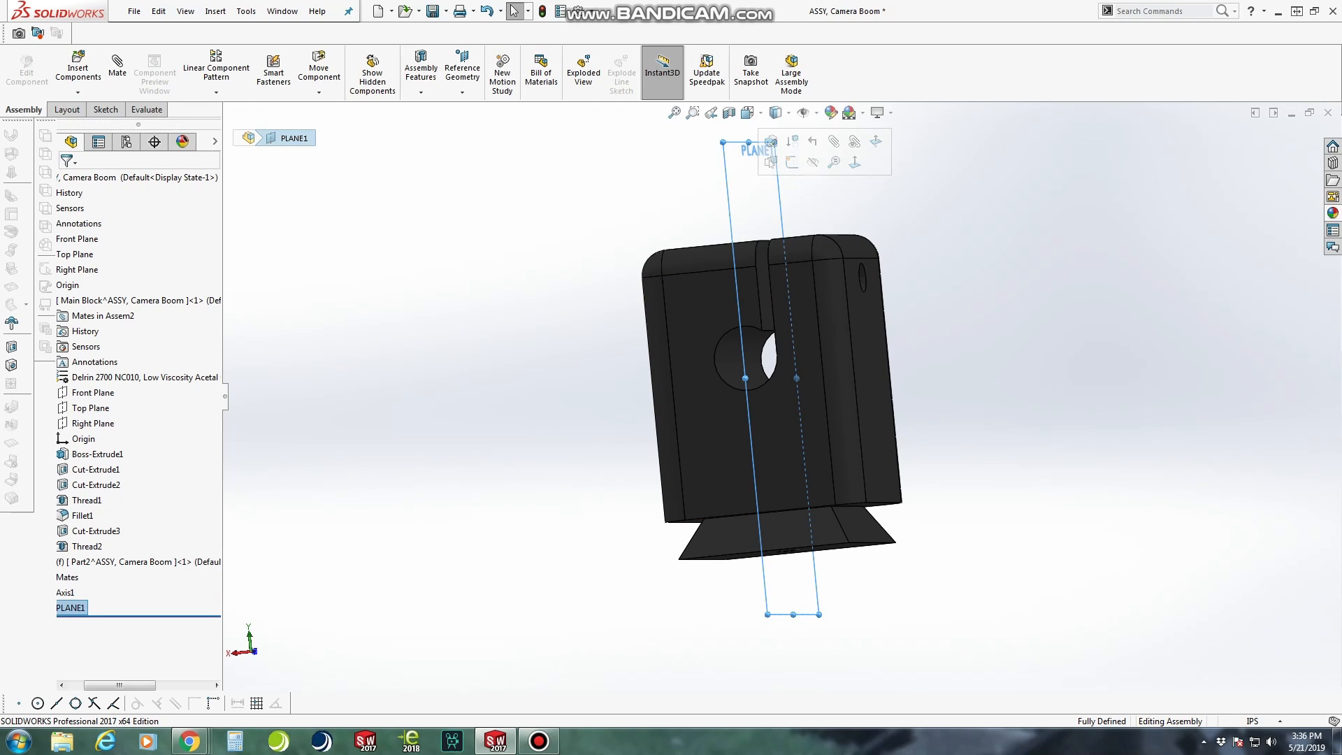
{"action": "middle_click_drag", "start_coordinate": [729, 212], "coordinate": [674, 212]}
{"action": "left_click", "coordinate": [747, 112]}
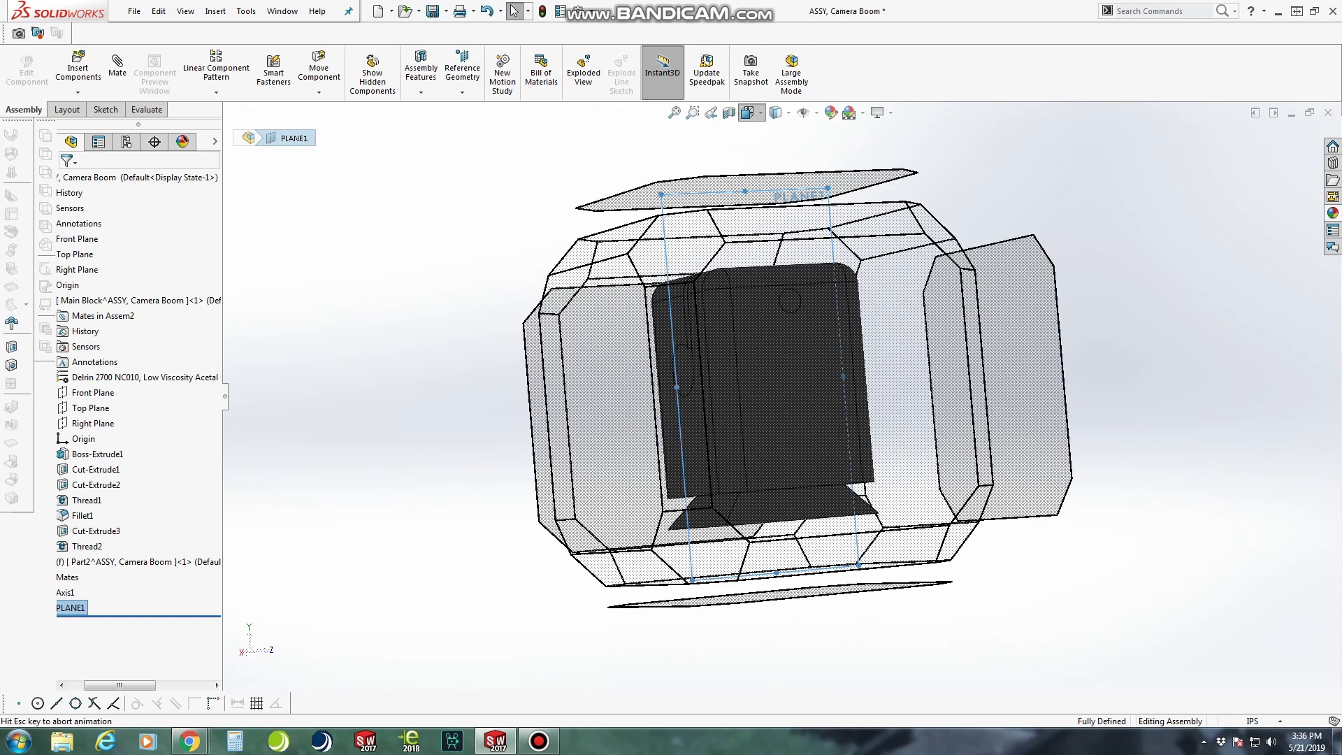
{"action": "left_click", "coordinate": [748, 151]}
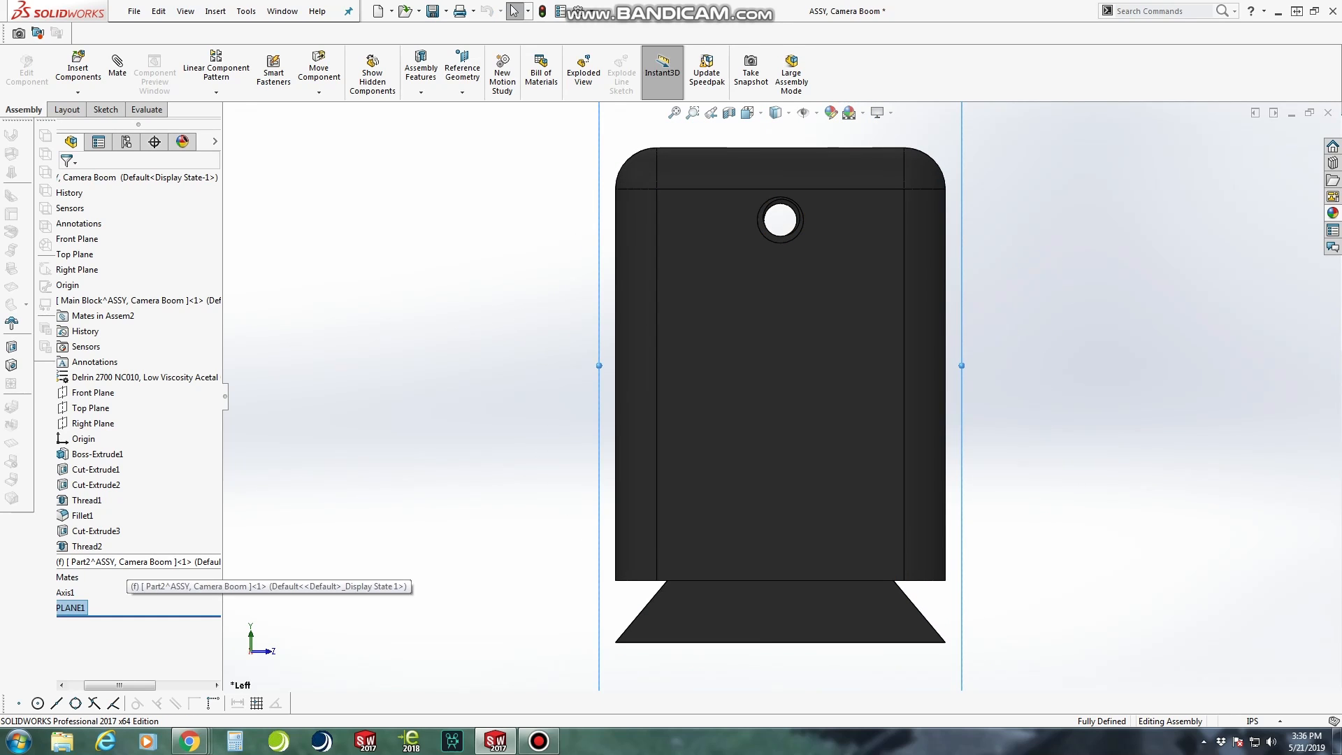
Edit the new part in the context of the assembly and start a sketch on PLANE1
{"action": "left_click", "coordinate": [117, 562]}
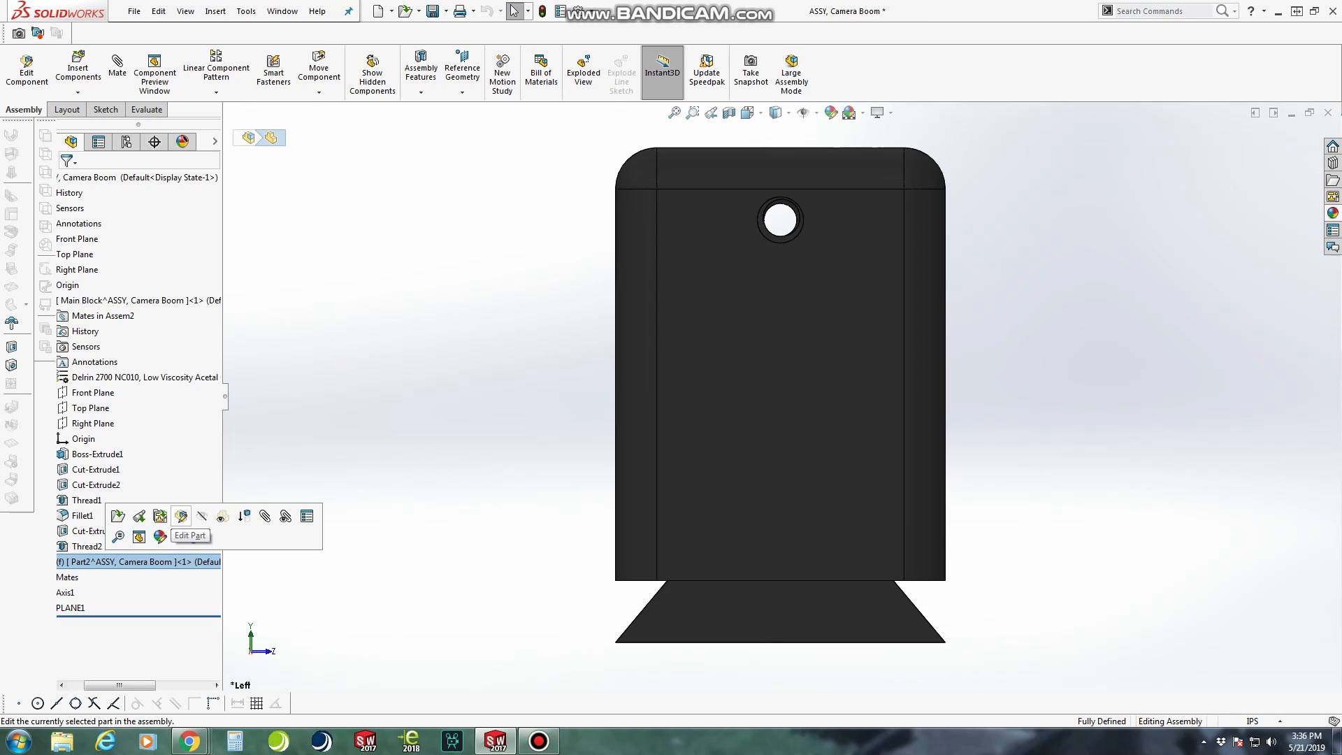
{"action": "left_click", "coordinate": [138, 516]}
{"action": "scroll", "coordinate": [781, 397], "scroll_direction": "up", "scroll_amount": 2}
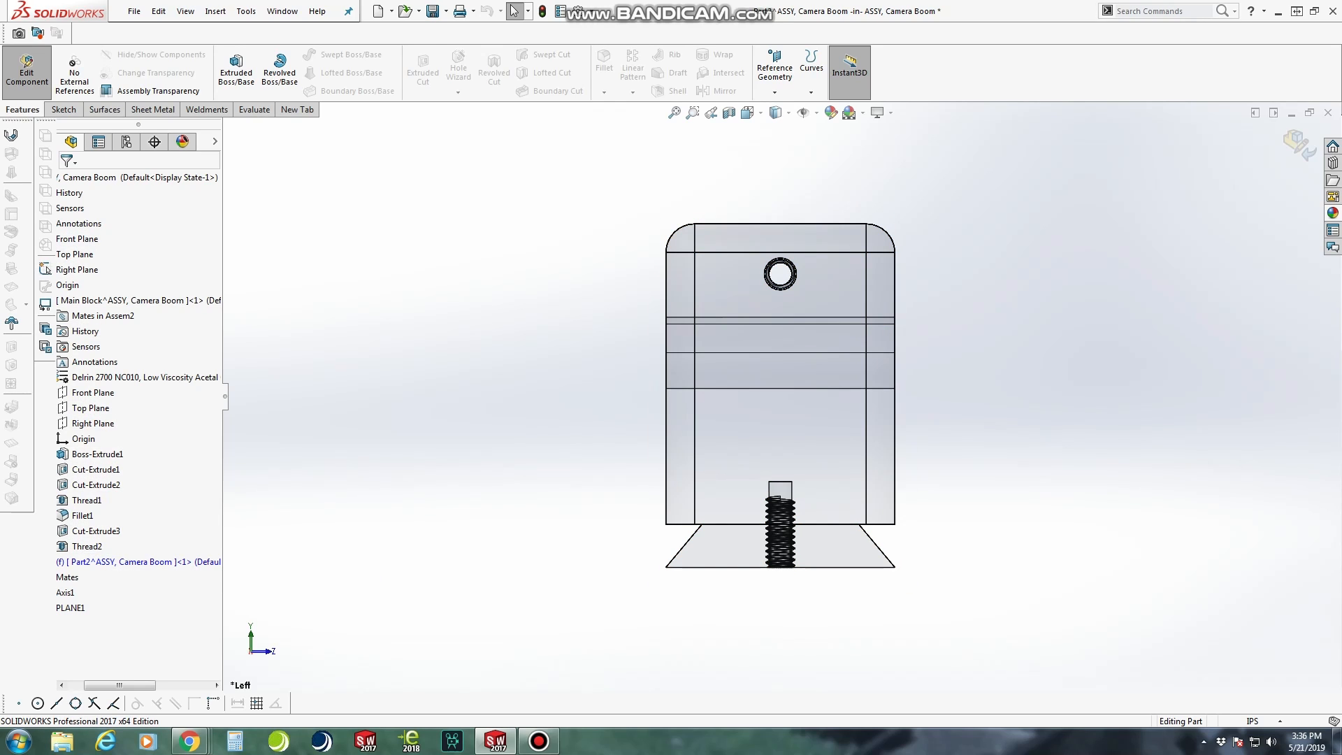
{"action": "left_click", "coordinate": [70, 607]}
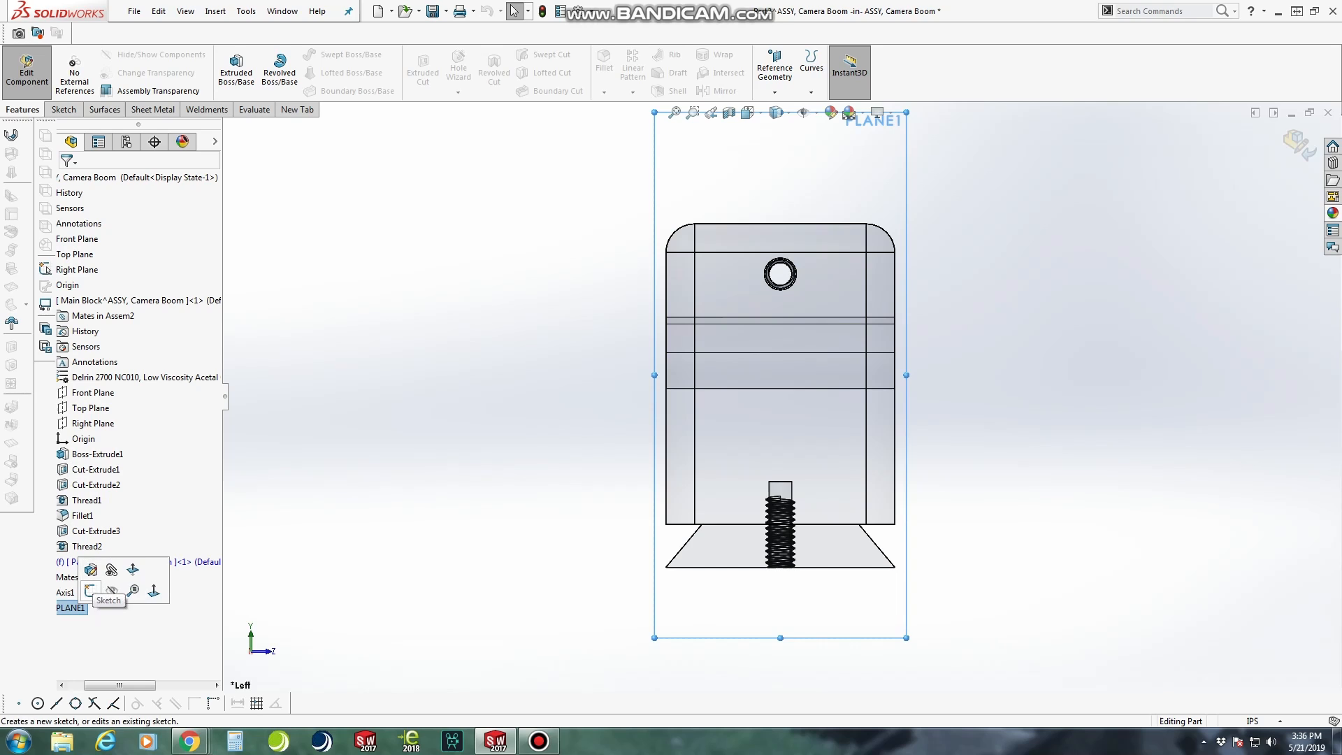
{"action": "left_click", "coordinate": [89, 591]}
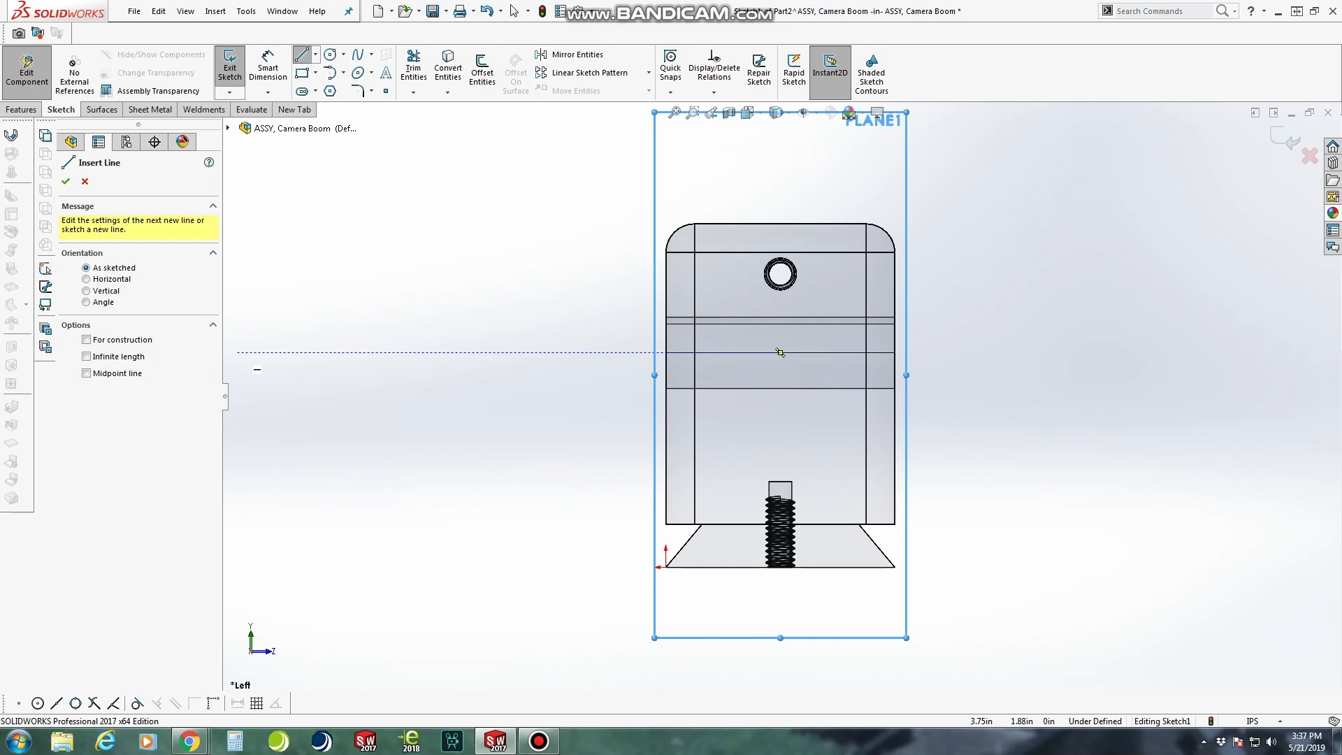
Sketch a horizontal line about 7.94 in long at the hole's axis height, extending past both sides of the block
{"action": "left_click", "coordinate": [248, 353]}
{"action": "left_click", "coordinate": [1144, 353]}
{"action": "key", "text": "Escape"}
{"action": "scroll", "coordinate": [786, 412], "scroll_direction": "up", "scroll_amount": 5}
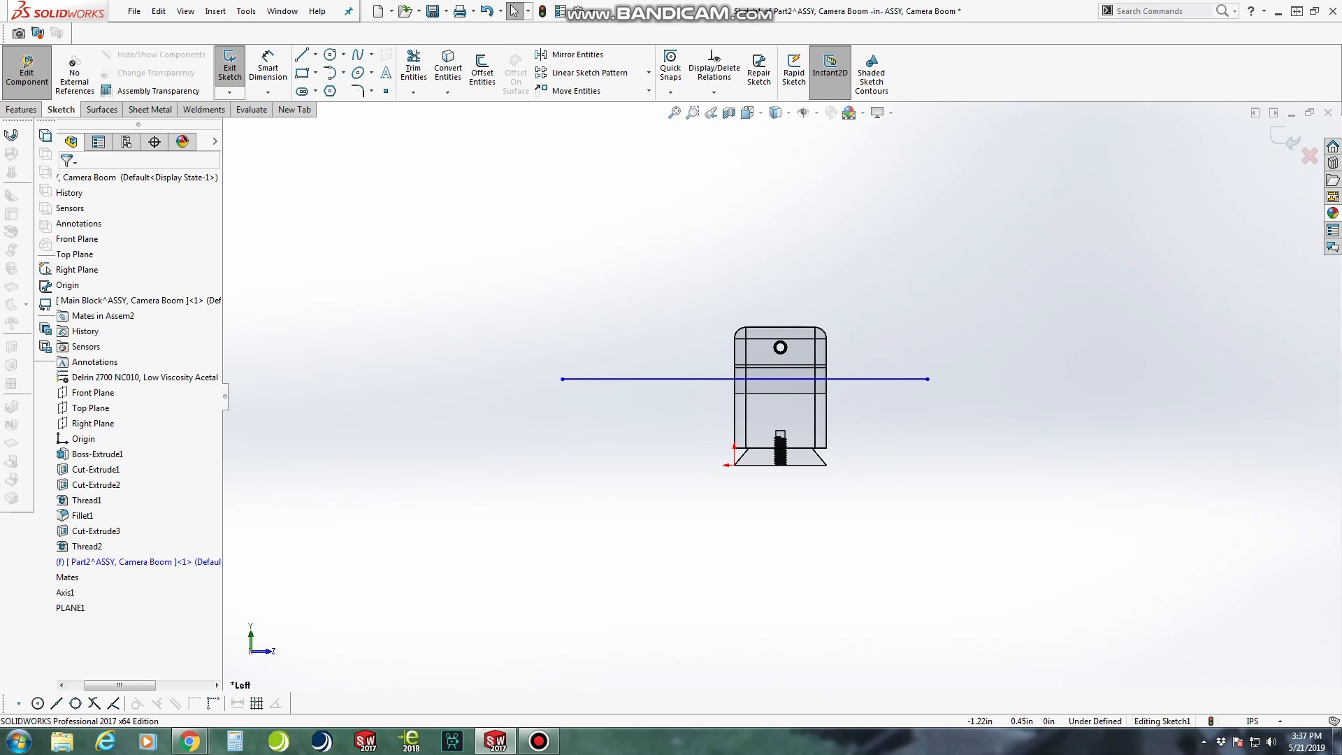
Dimension the horizontal line and set its length to 30 in
{"action": "left_click", "coordinate": [267, 70]}
{"action": "left_click", "coordinate": [664, 379]}
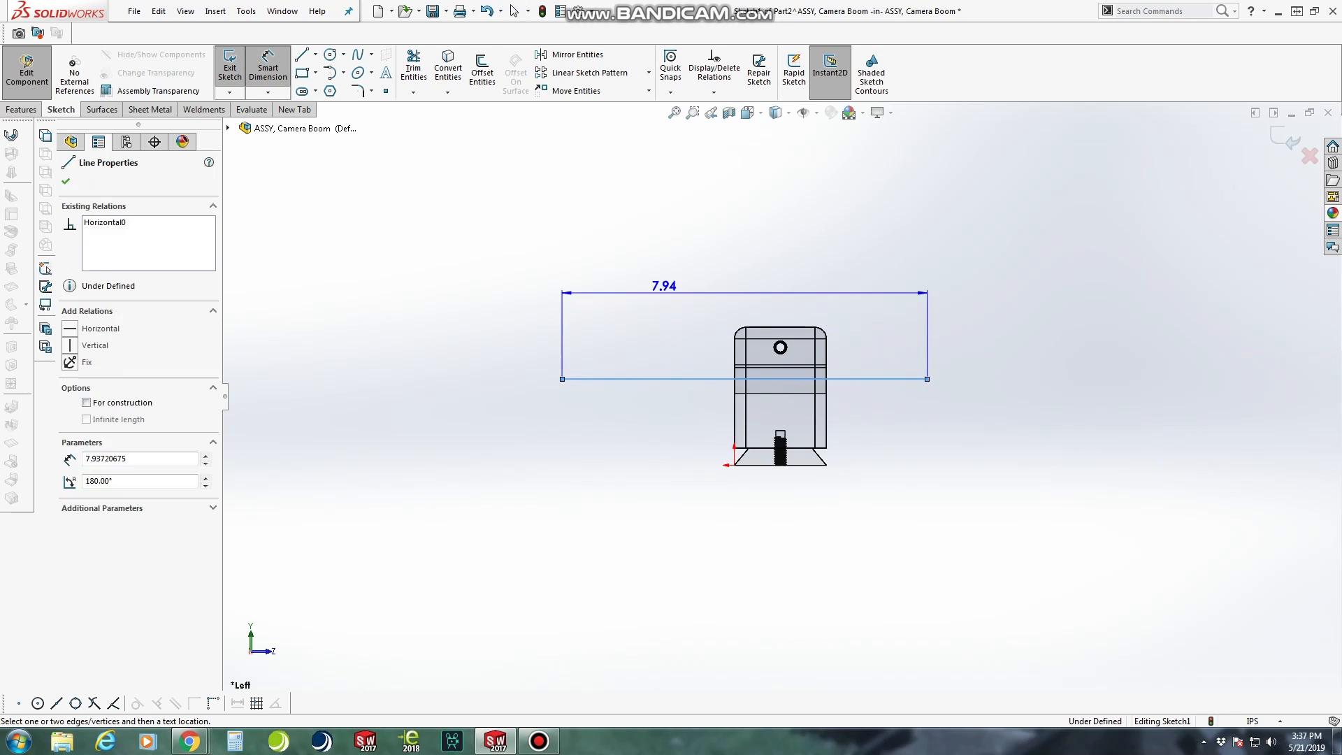
{"action": "left_click", "coordinate": [668, 242]}
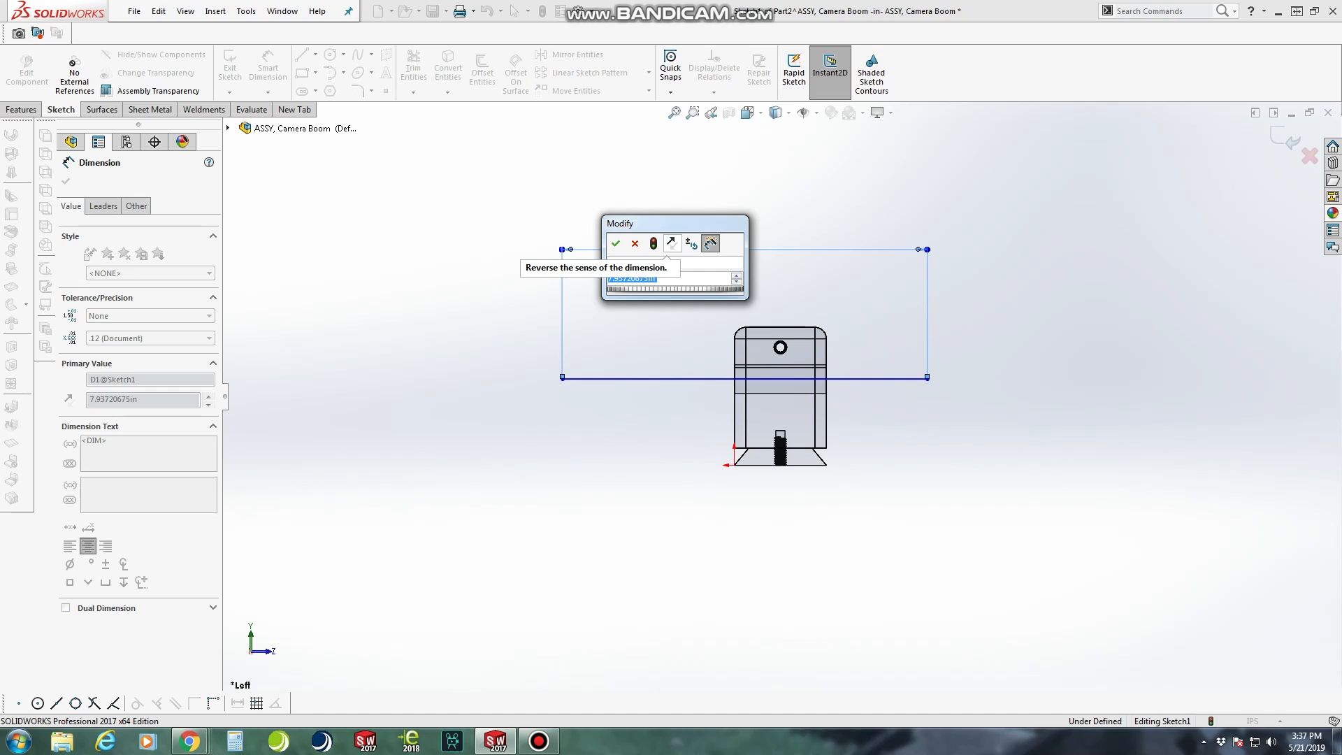
{"action": "type", "text": "30"}
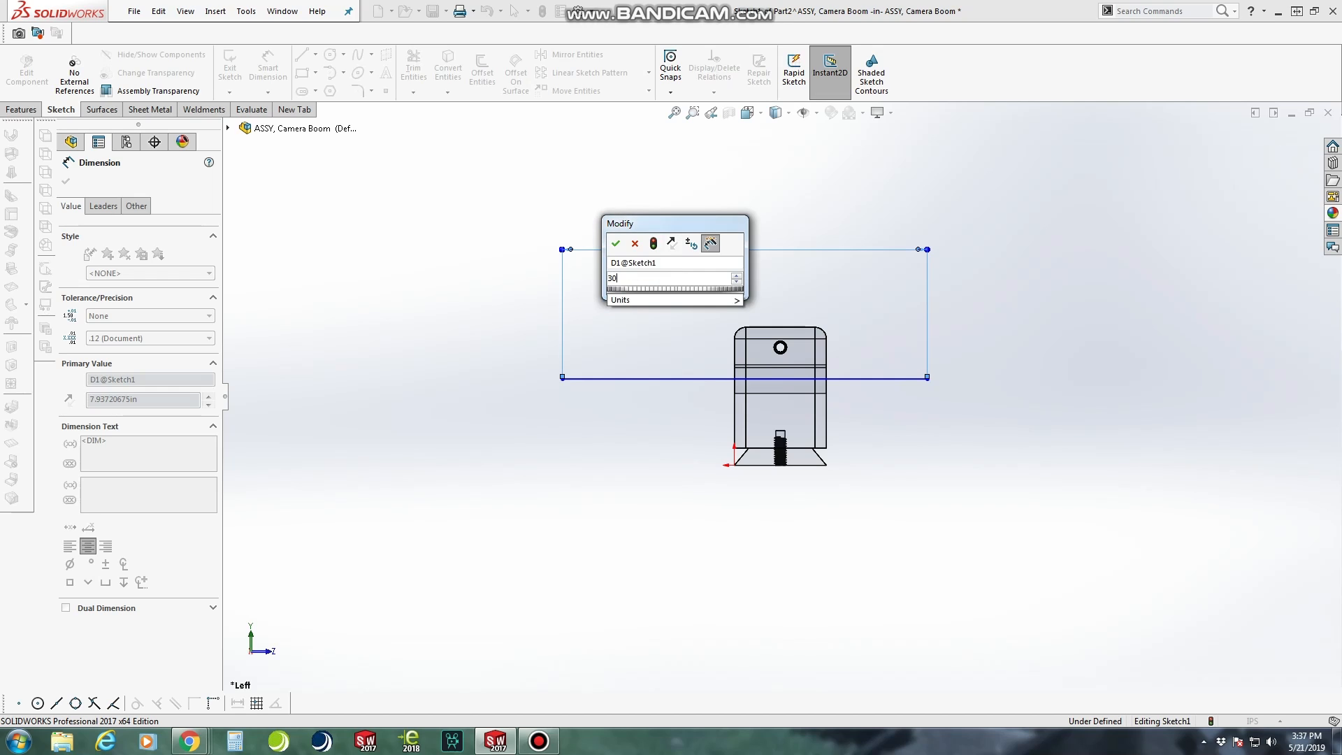
{"action": "key", "text": "Return"}
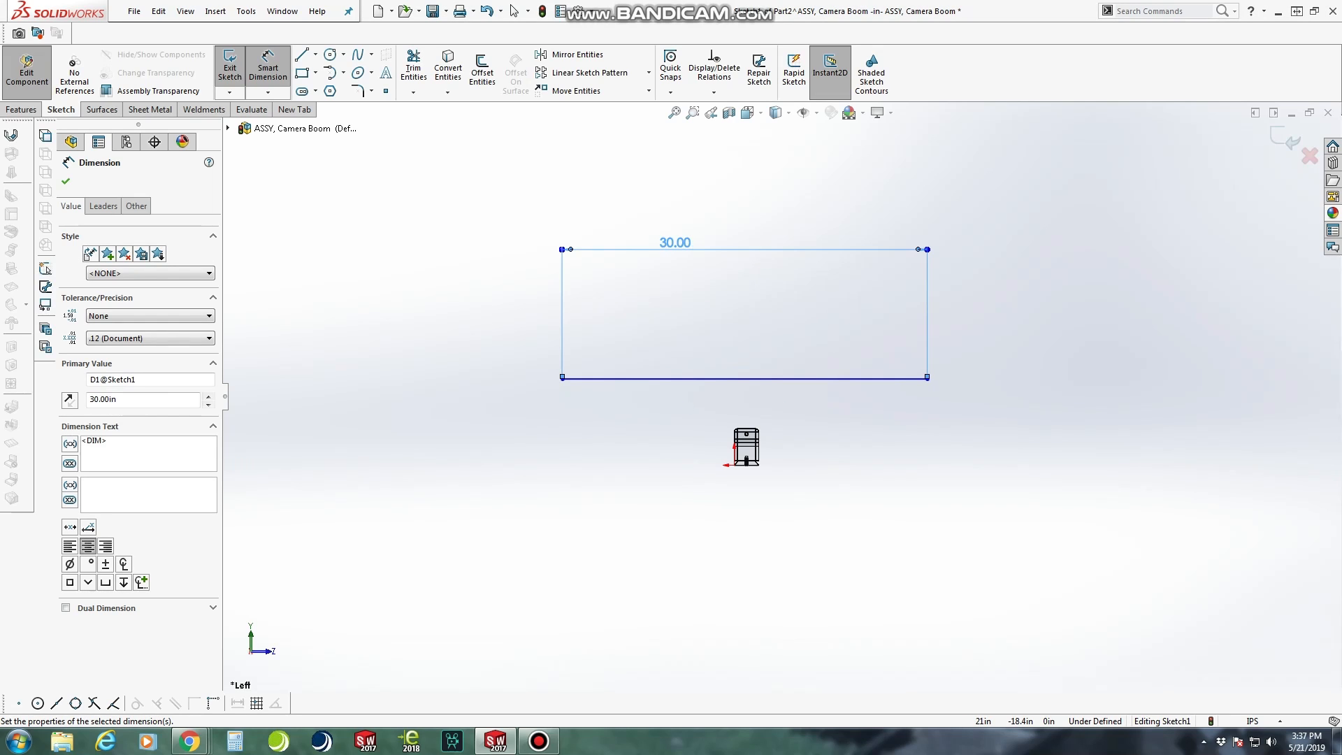
Check the bar's length on the ALZO camera mount's Amazon page in the browser, and return to SolidWorks
{"action": "mouse_move", "coordinate": [189, 741]}
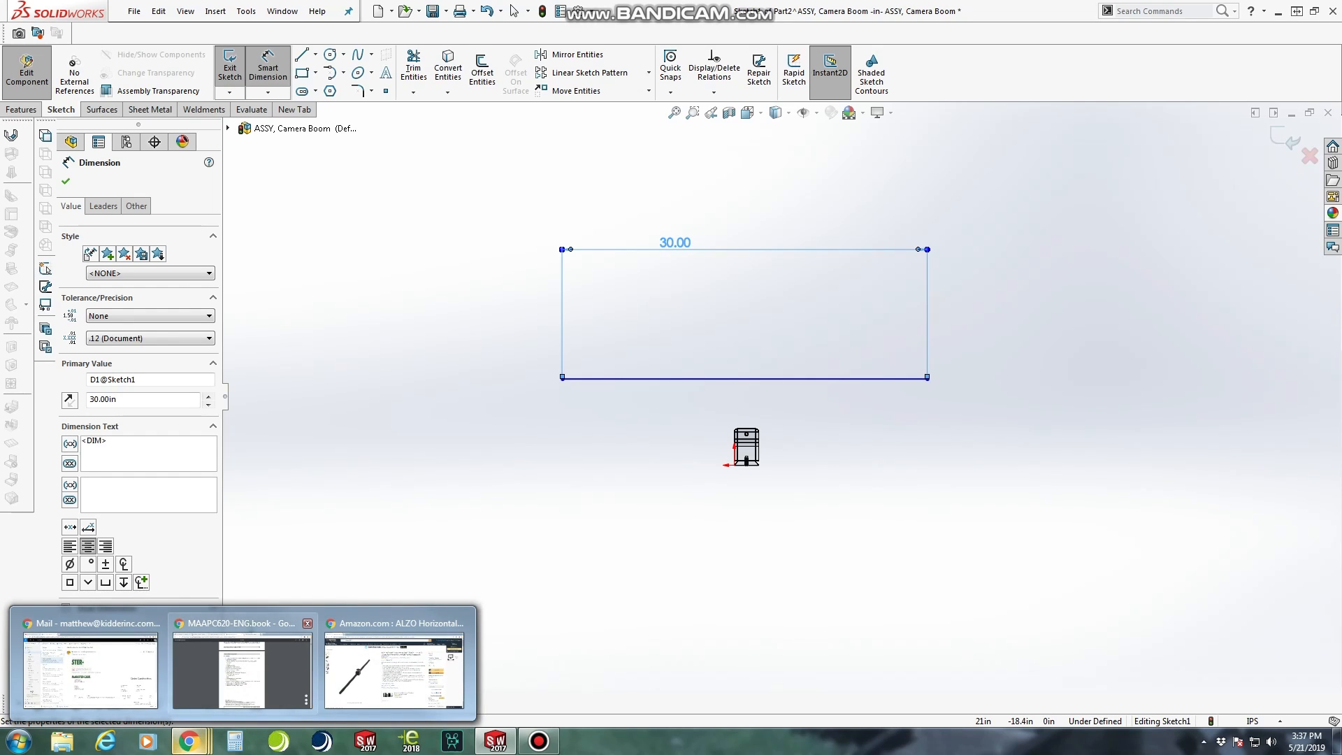
{"action": "left_click", "coordinate": [396, 665]}
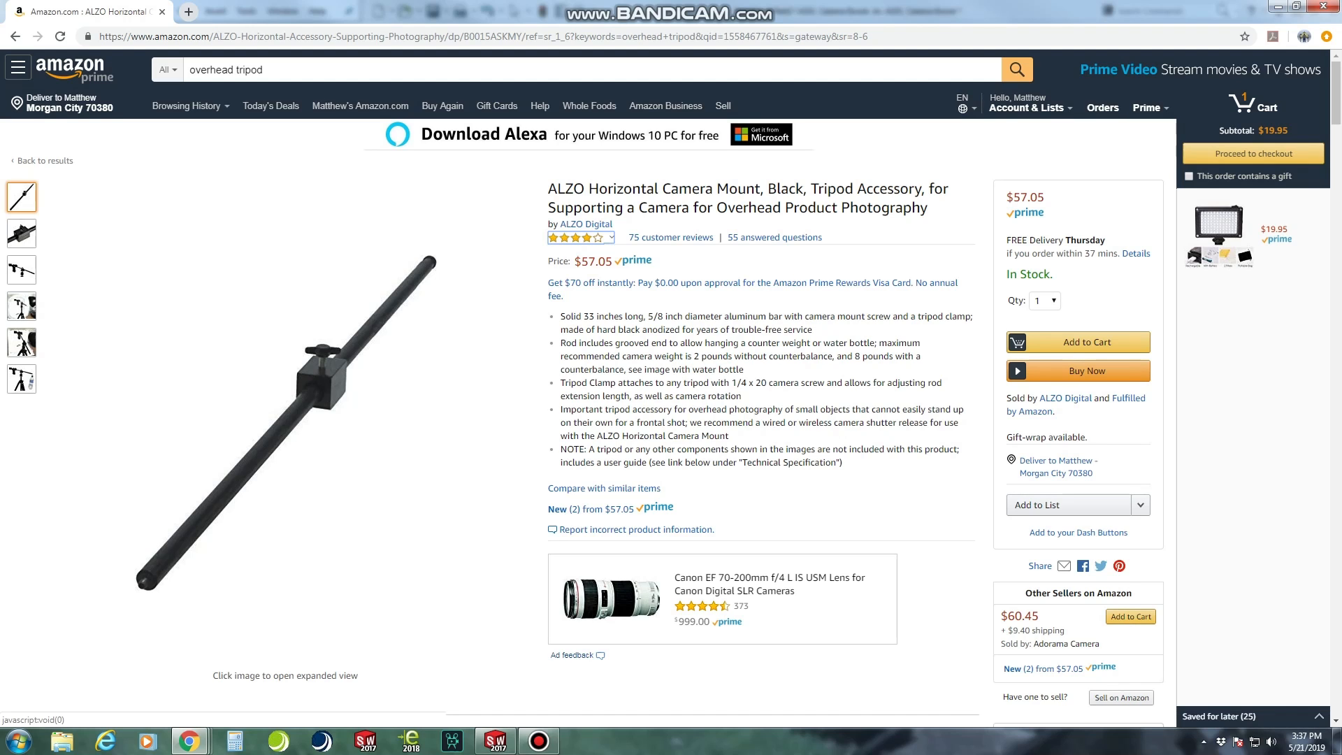
{"action": "left_click", "coordinate": [1276, 6]}
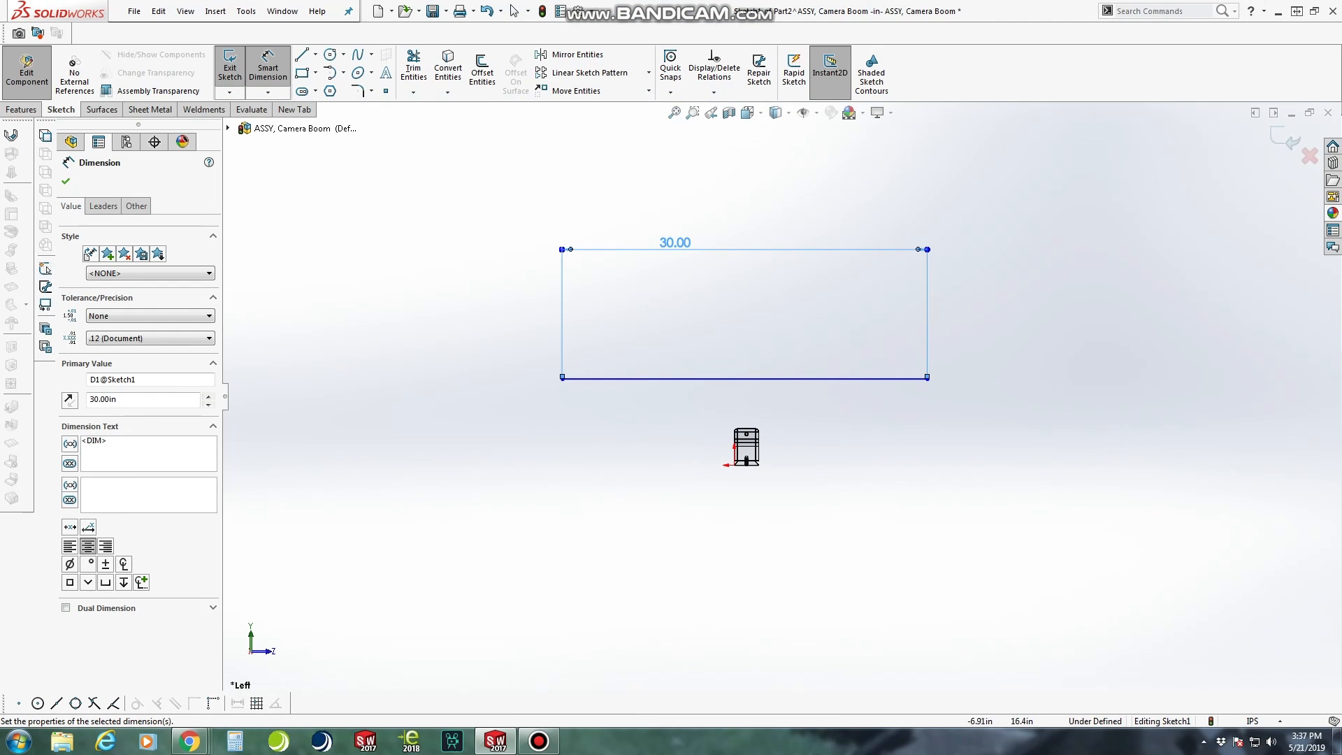
{"action": "double_click", "coordinate": [677, 245]}
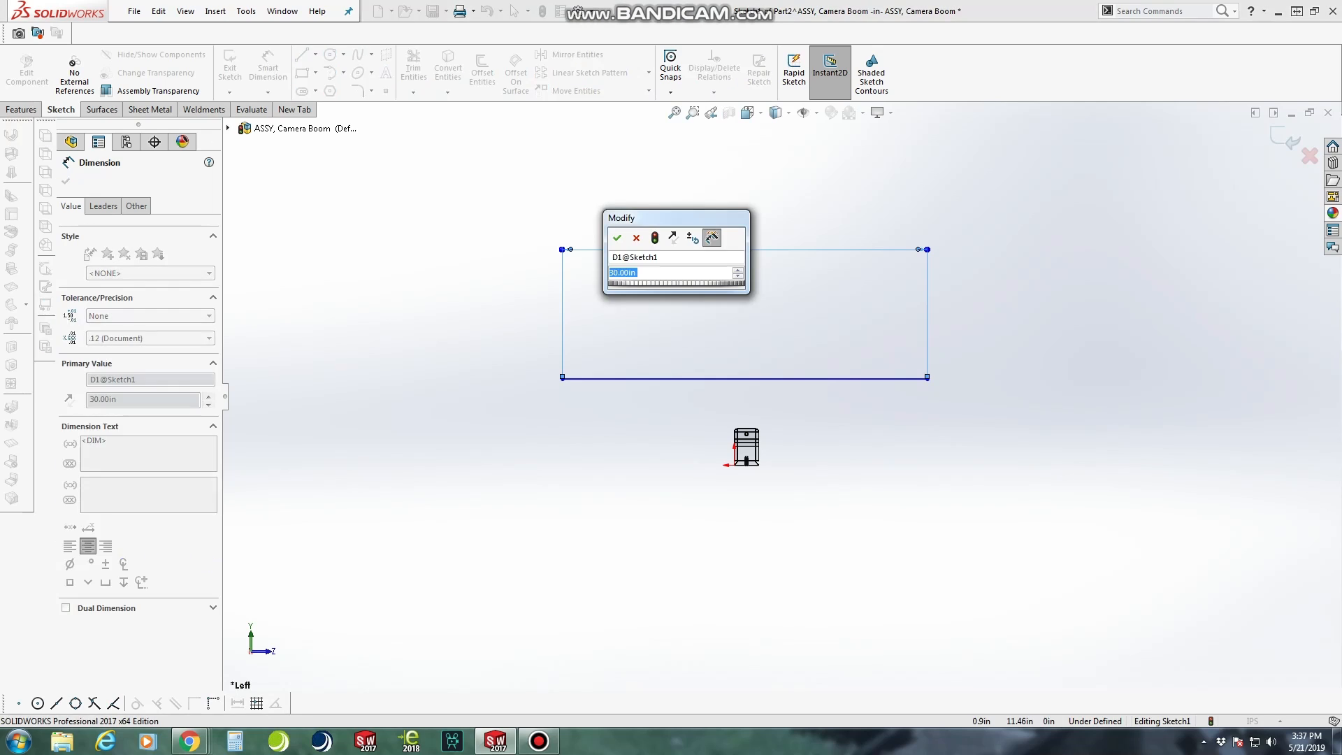
{"action": "type", "text": "33"}
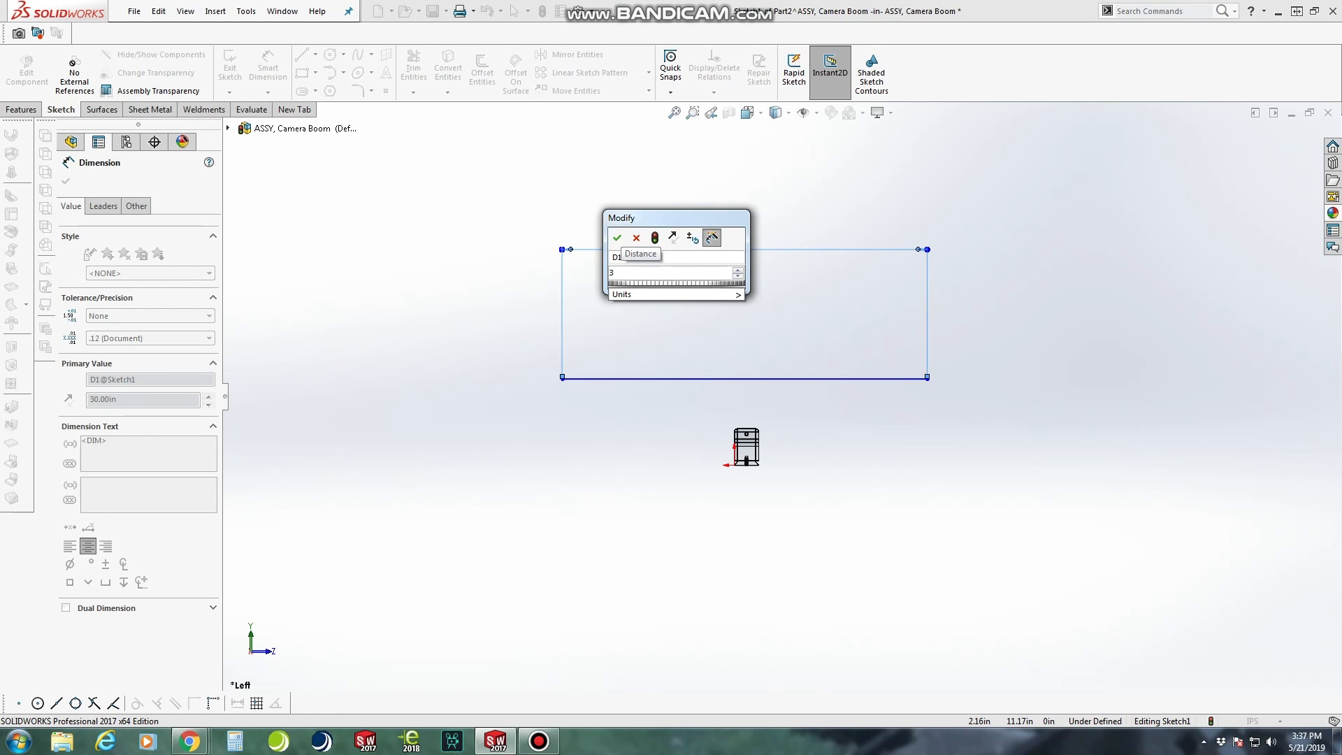
{"action": "key", "text": "Escape"}
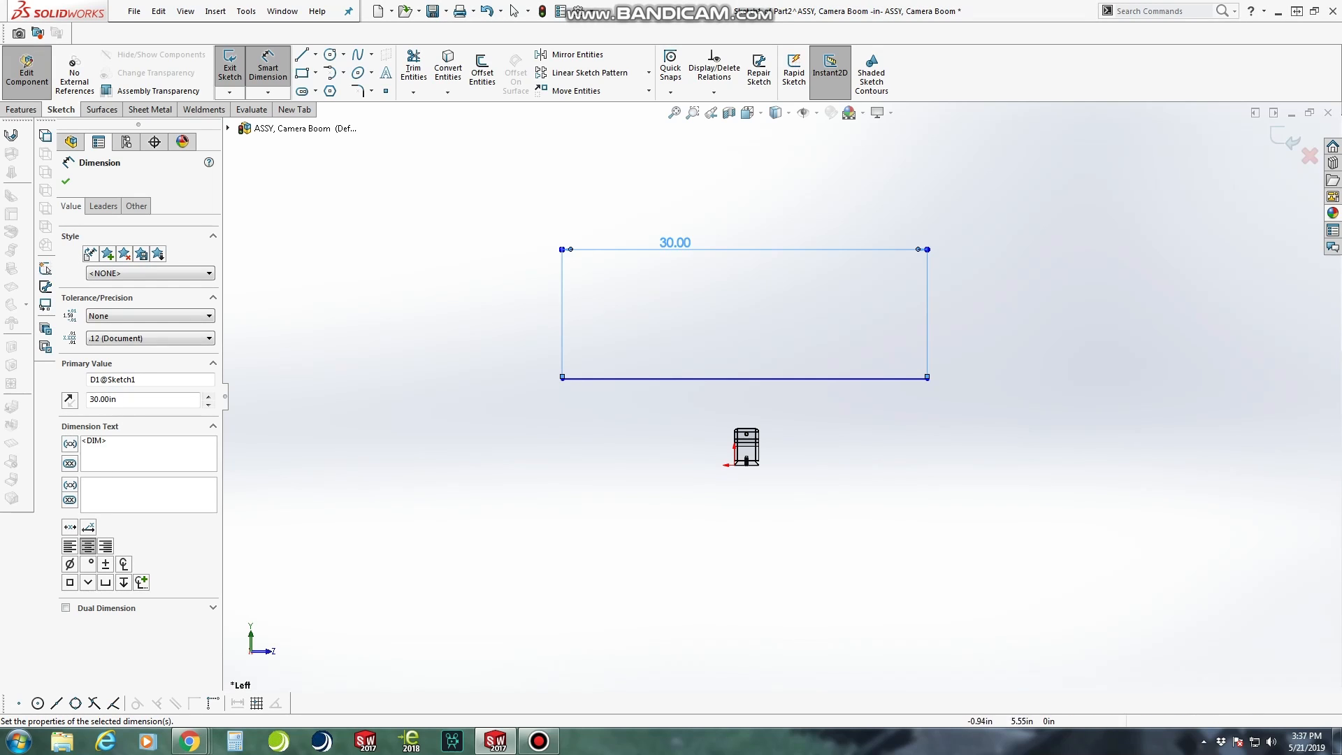
{"action": "scroll", "coordinate": [738, 407], "scroll_direction": "down", "scroll_amount": 3}
{"action": "left_click", "coordinate": [865, 460]}
{"action": "key", "text": "Escape"}
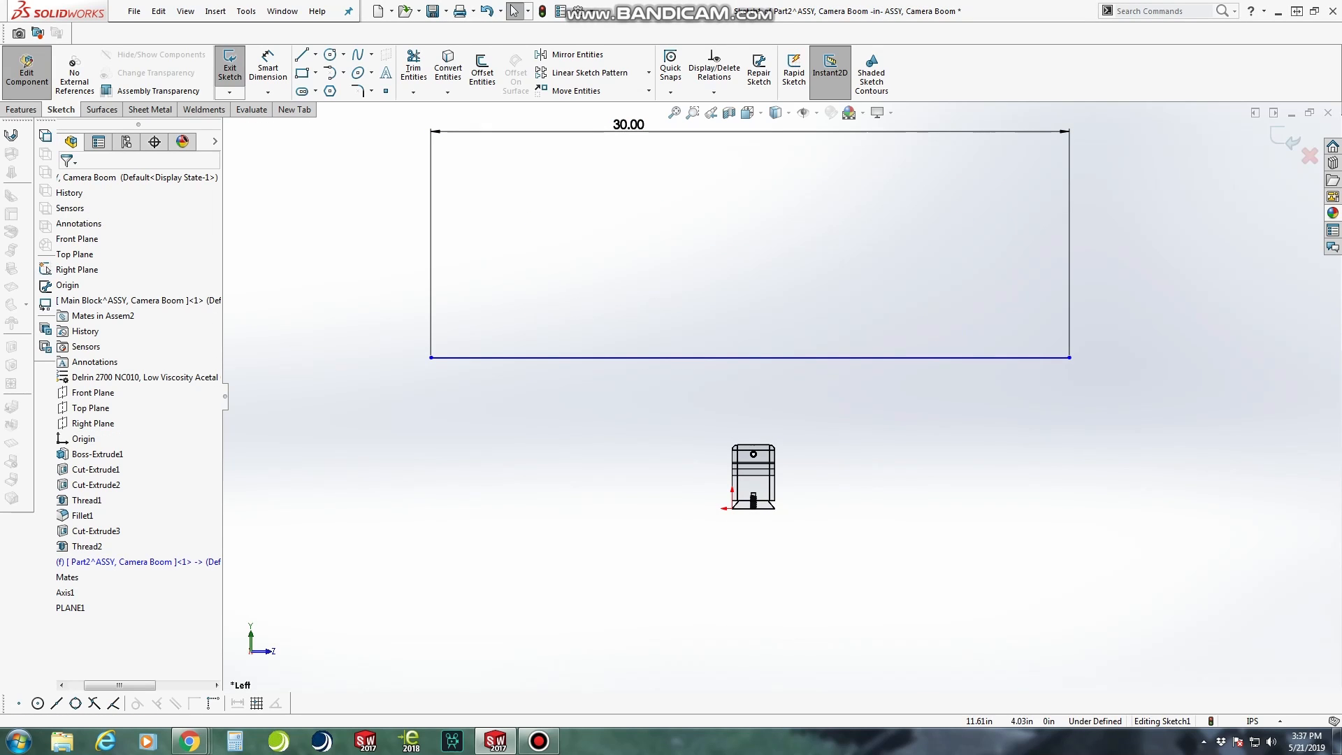
Make the 30 in sketch line collinear with Axis1, the axis of the clamp block's hole
{"action": "left_click_drag", "start_coordinate": [220, 394], "coordinate": [379, 401]}
{"action": "left_click", "coordinate": [681, 462]}
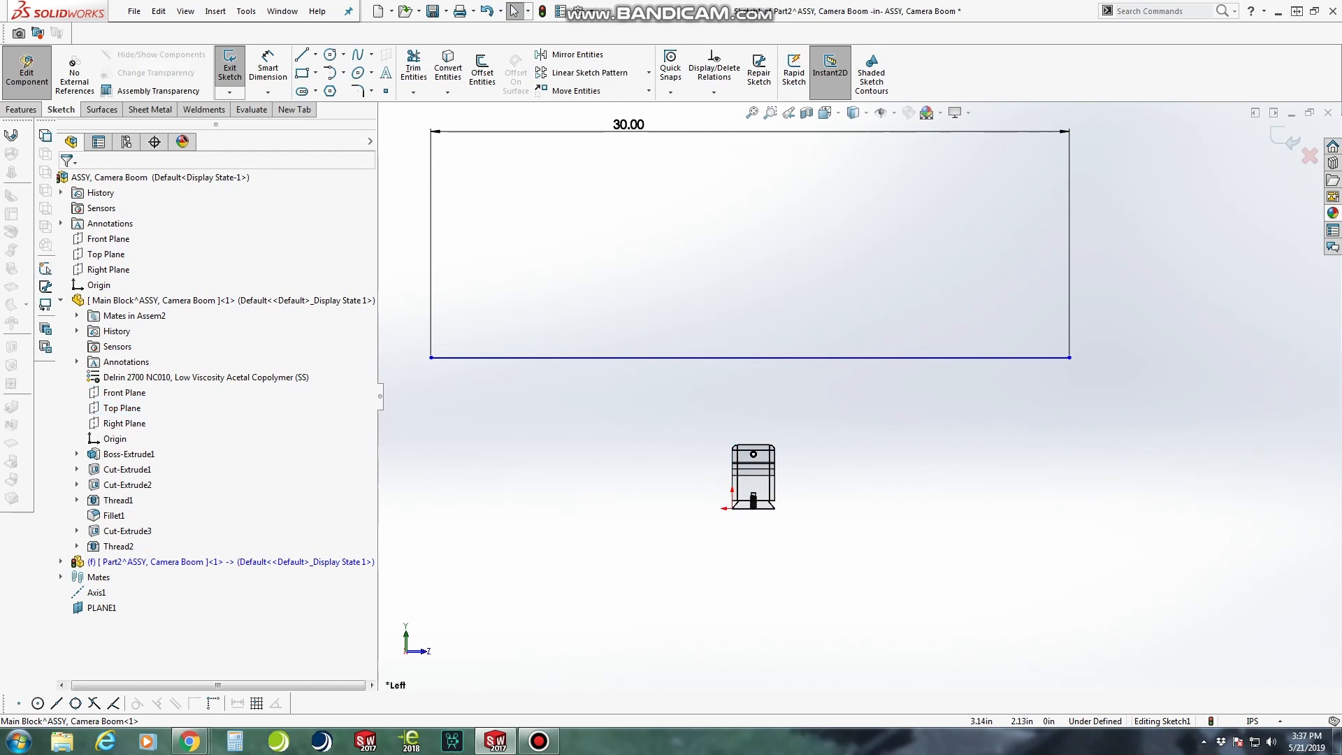
{"action": "left_click", "coordinate": [96, 593]}
{"action": "left_click", "coordinate": [750, 358], "text": "ctrl"}
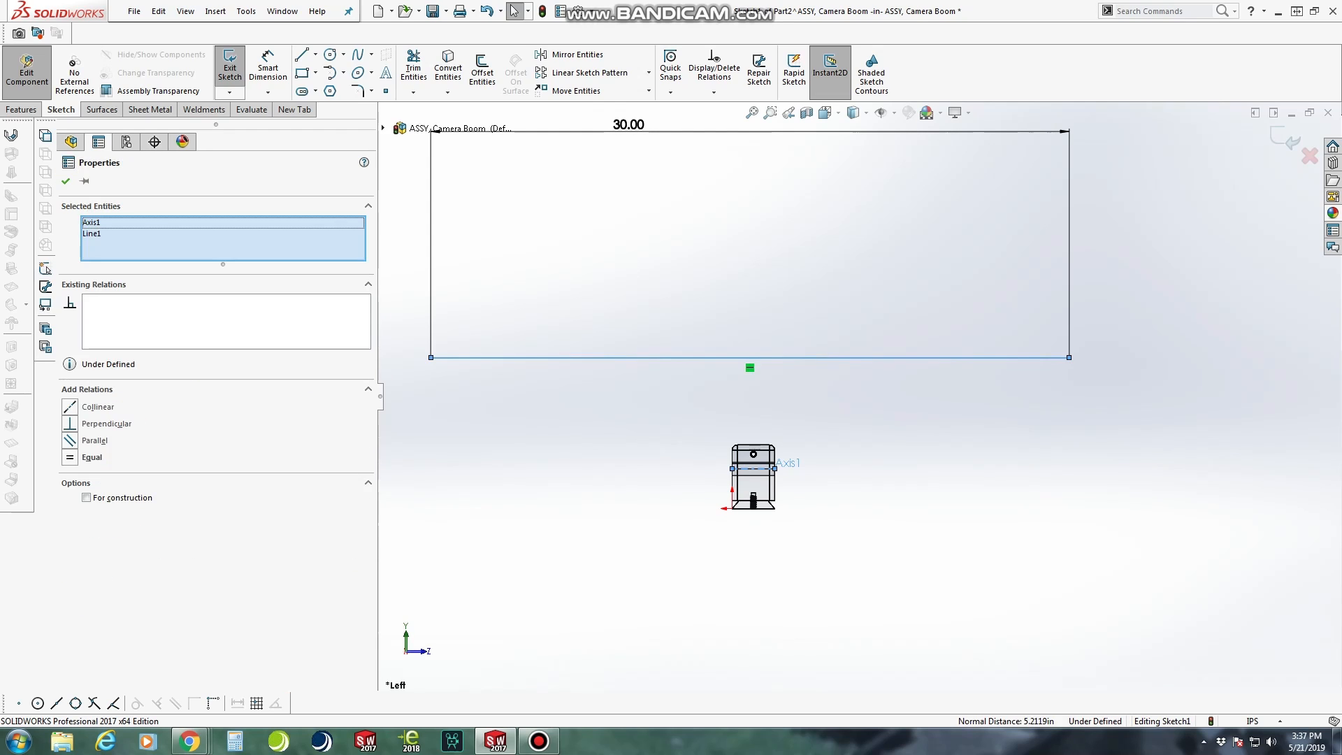
{"action": "left_click", "coordinate": [70, 407]}
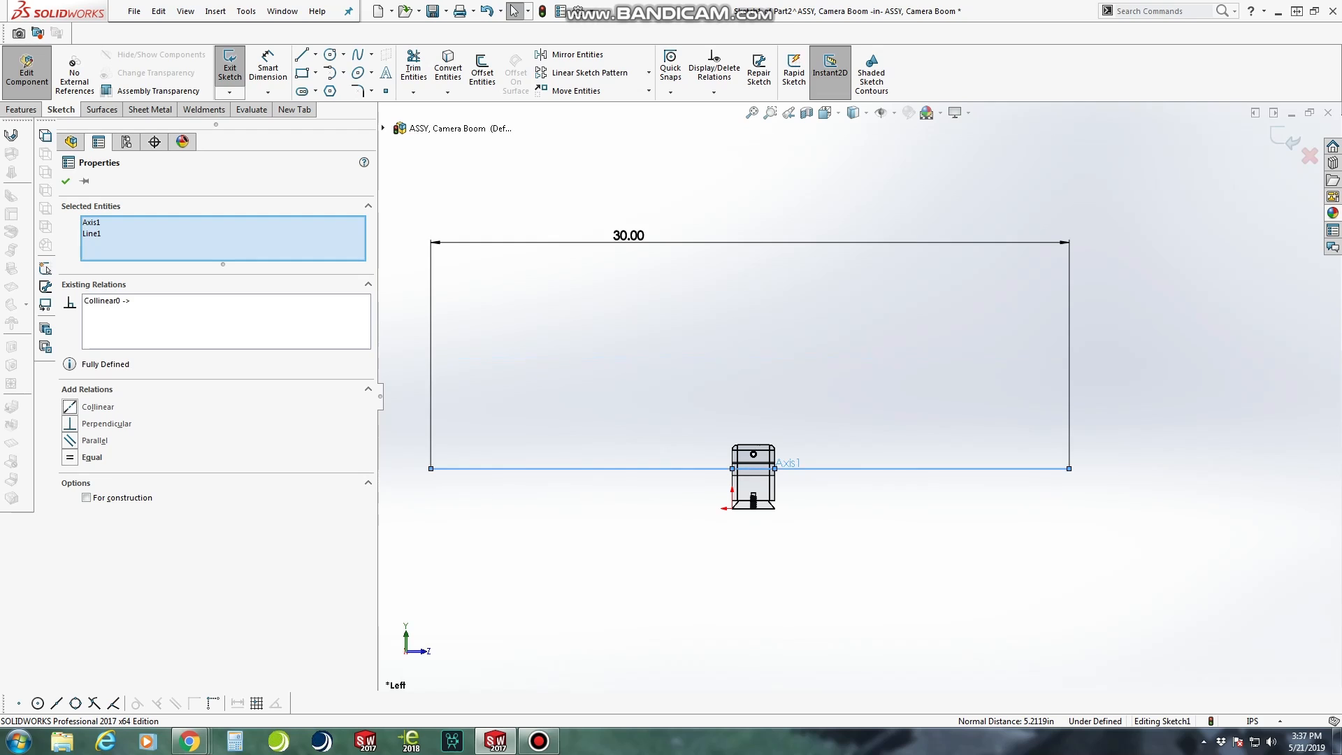
{"action": "left_click", "coordinate": [66, 181]}
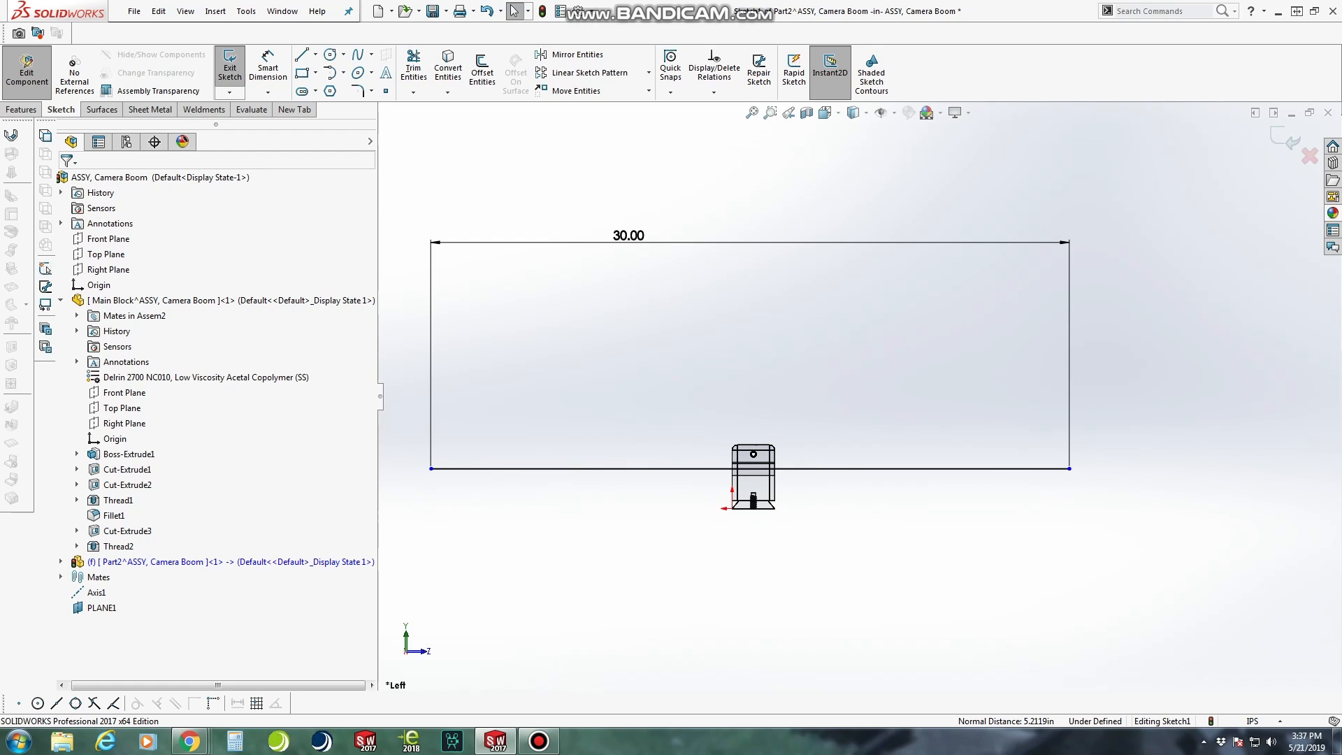
Check the 30 in line's sketch relations and exit the sketch
{"action": "scroll", "coordinate": [762, 482], "scroll_direction": "down", "scroll_amount": 5}
{"action": "scroll", "coordinate": [839, 430], "scroll_direction": "up", "scroll_amount": 6}
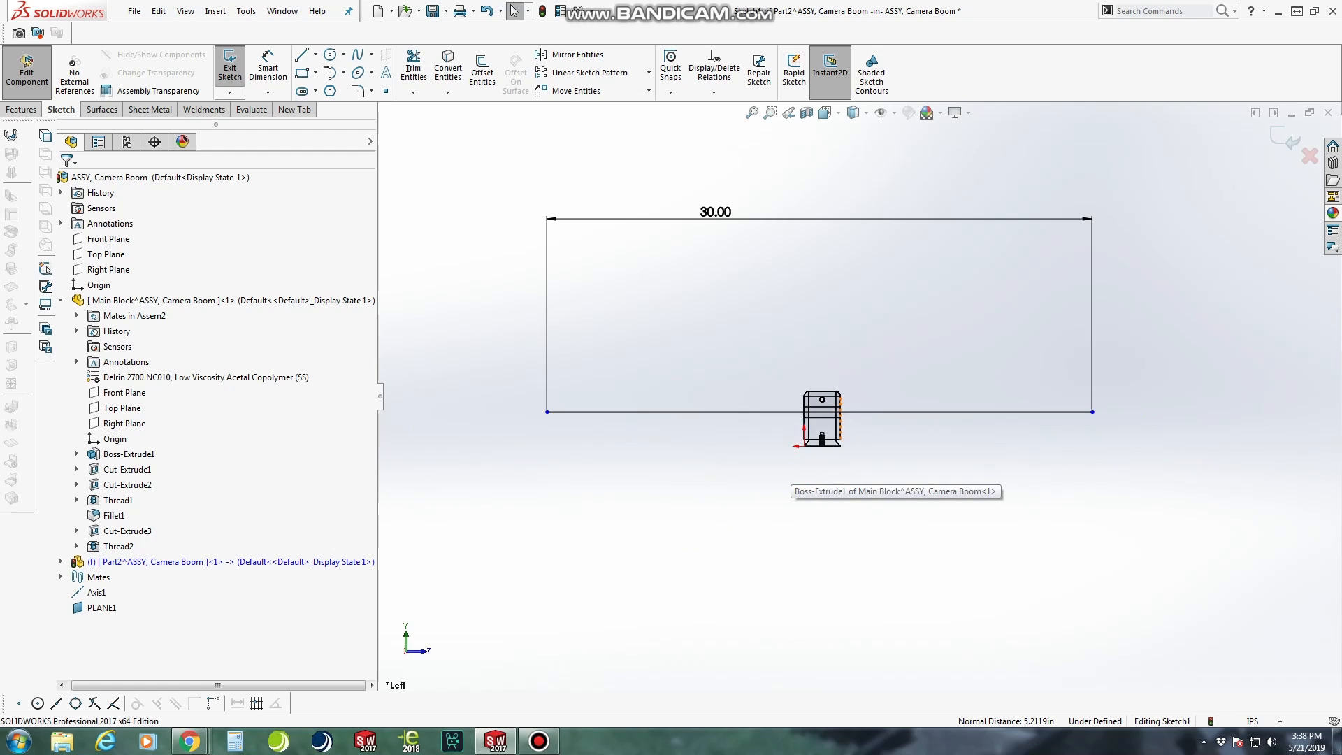
{"action": "left_click", "coordinate": [873, 412]}
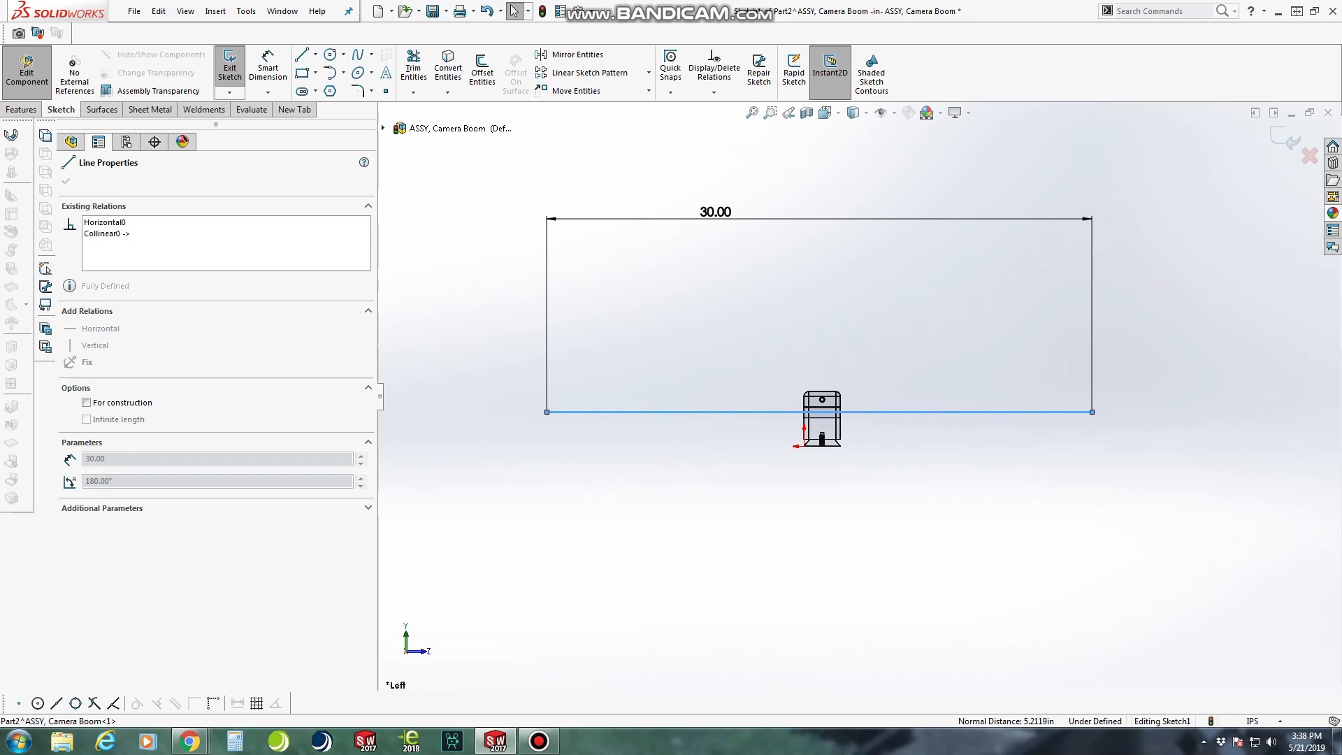
{"action": "key", "text": "Escape"}
{"action": "scroll", "coordinate": [889, 432], "scroll_direction": "down", "scroll_amount": 5}
{"action": "scroll", "coordinate": [852, 396], "scroll_direction": "up", "scroll_amount": 1}
{"action": "scroll", "coordinate": [863, 397], "scroll_direction": "up", "scroll_amount": 3}
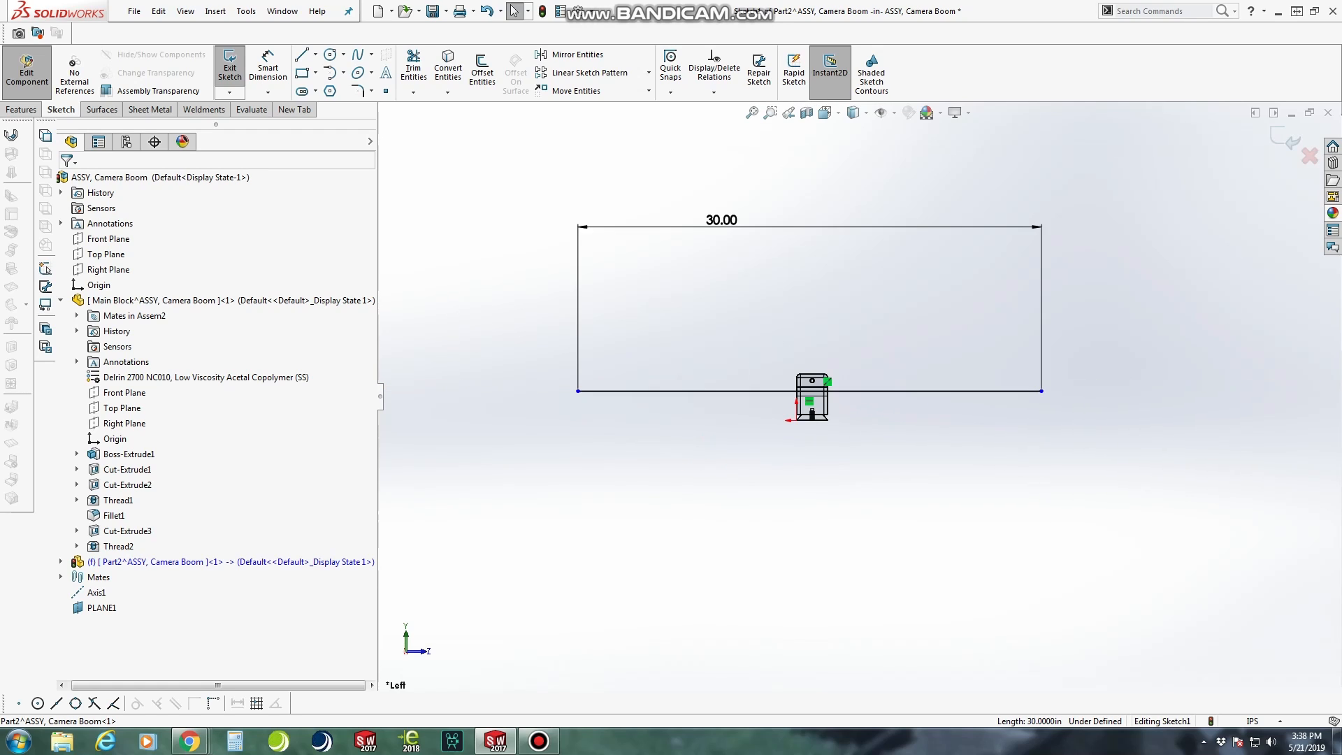
{"action": "scroll", "coordinate": [700, 347], "scroll_direction": "down", "scroll_amount": 1}
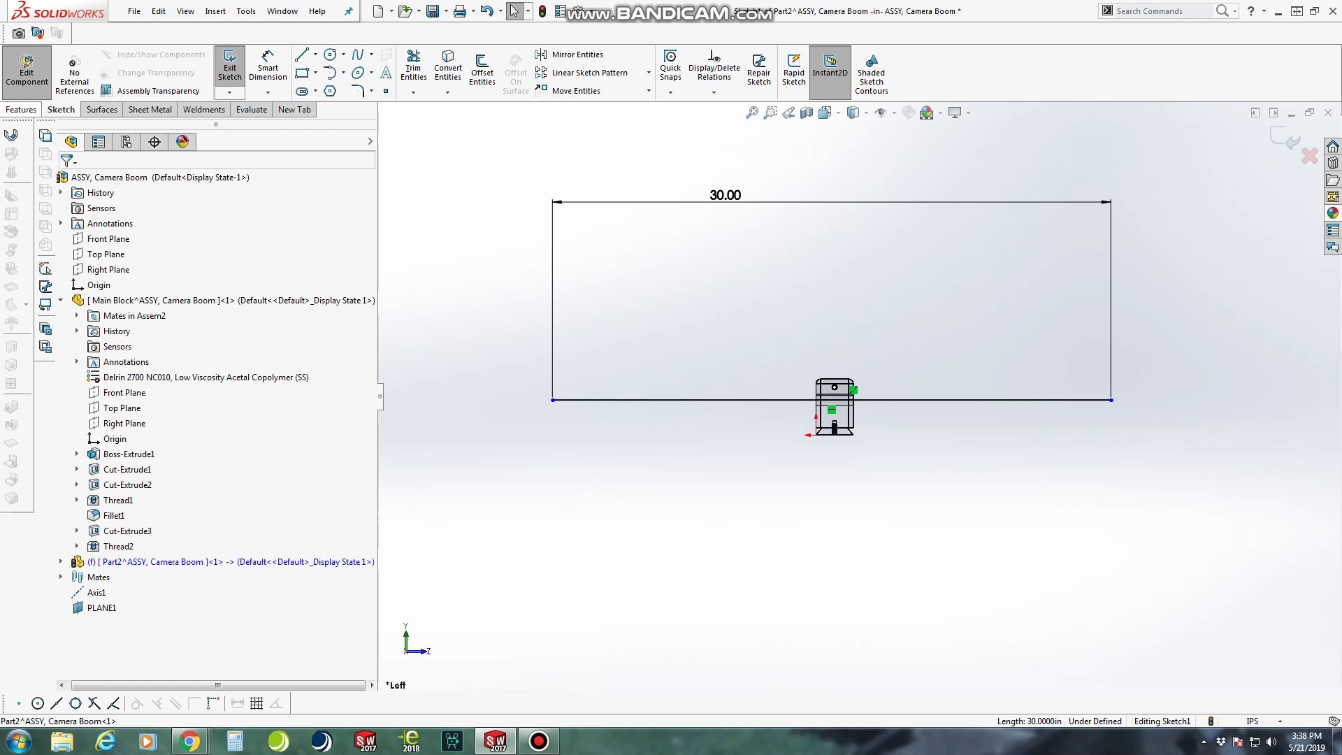
{"action": "left_click", "coordinate": [230, 70]}
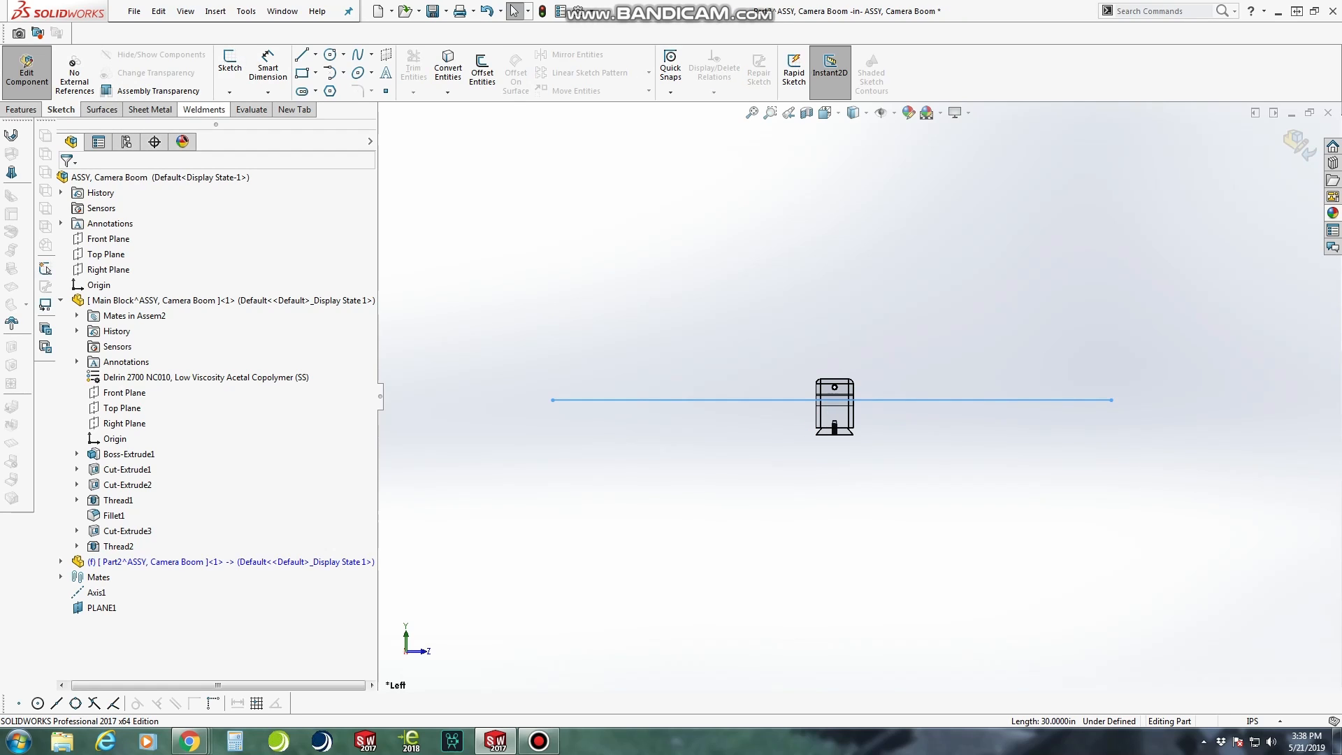
Assign the 6061 Alloy material to the new boom rod part
{"action": "left_click", "coordinate": [204, 110]}
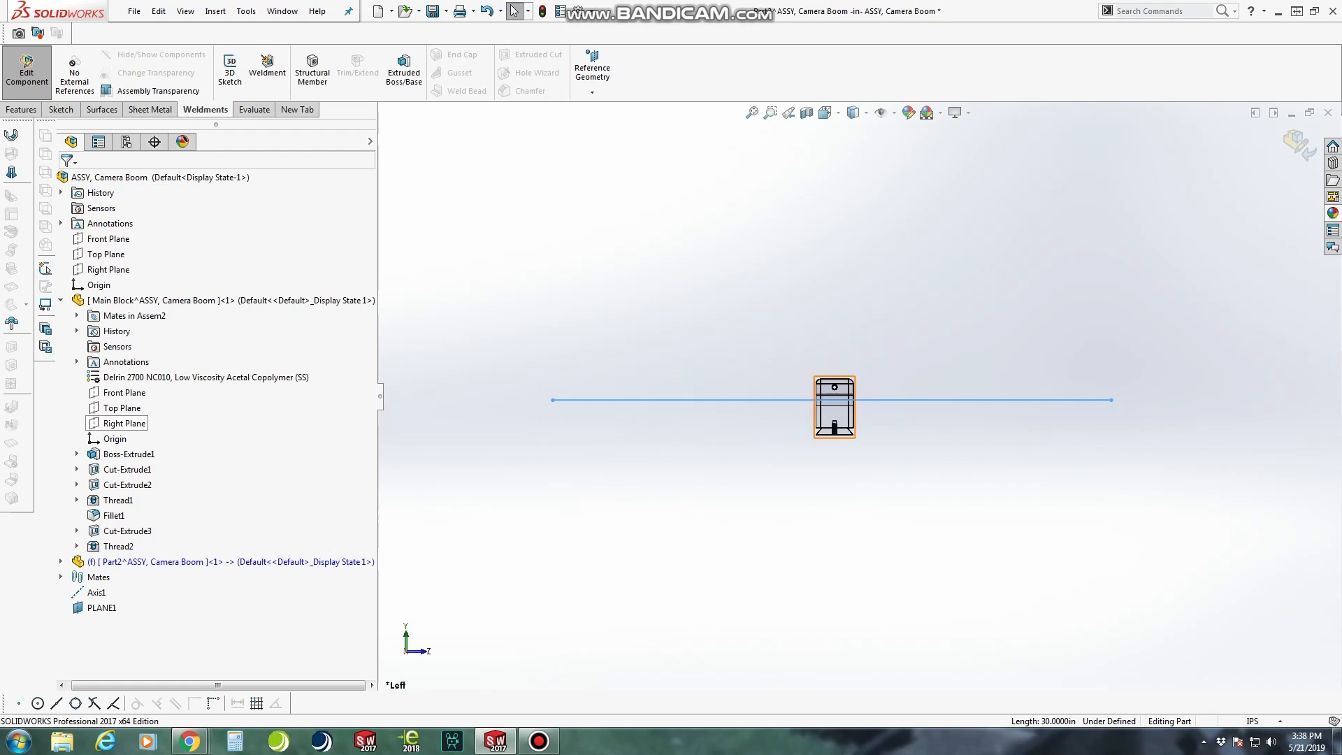
{"action": "left_click", "coordinate": [61, 561]}
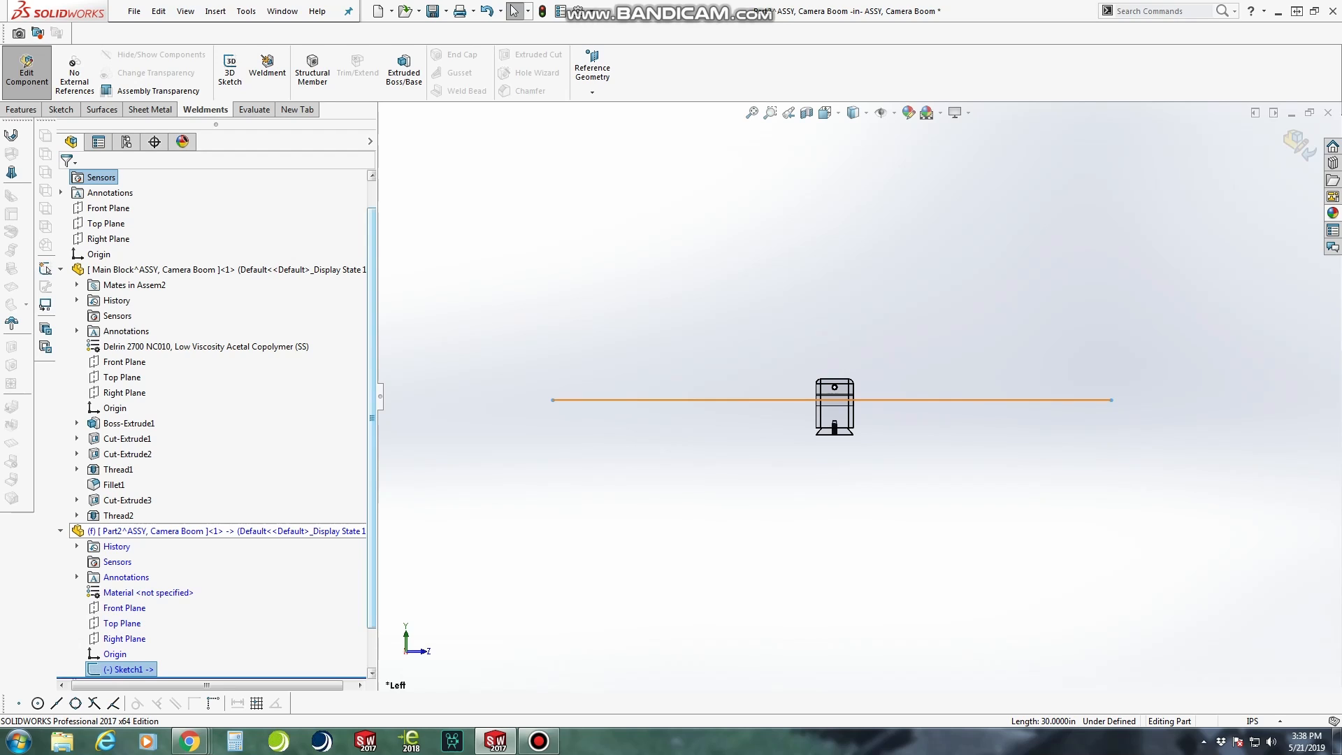
{"action": "left_click", "coordinate": [611, 400]}
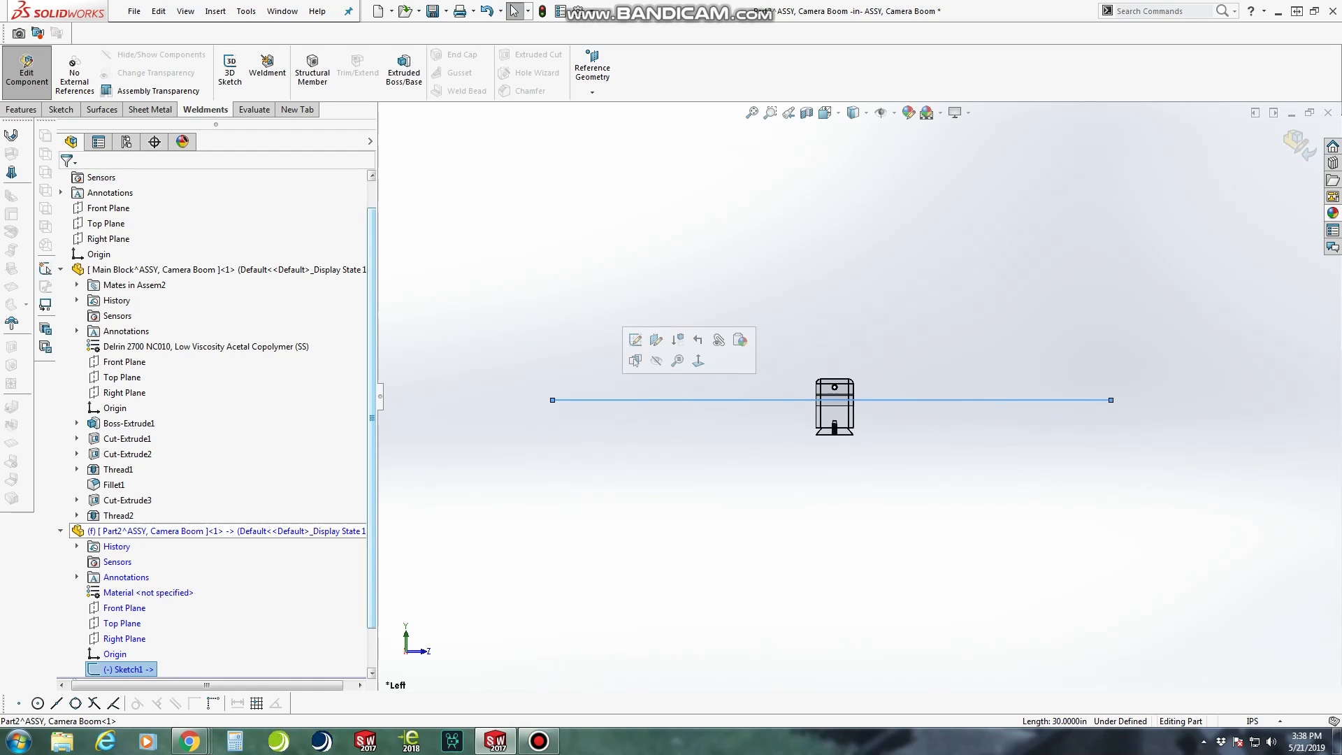
{"action": "left_click_drag", "start_coordinate": [372, 418], "coordinate": [372, 457]}
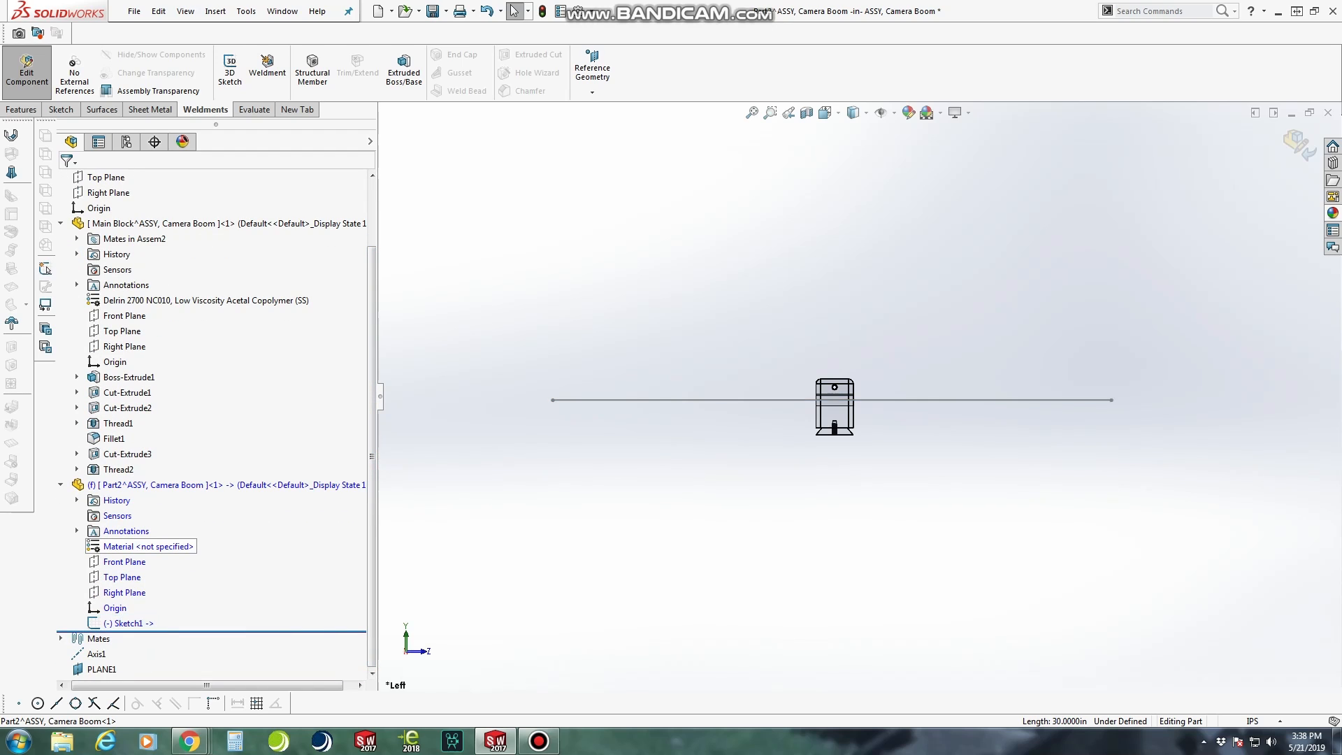
{"action": "right_click", "coordinate": [147, 546]}
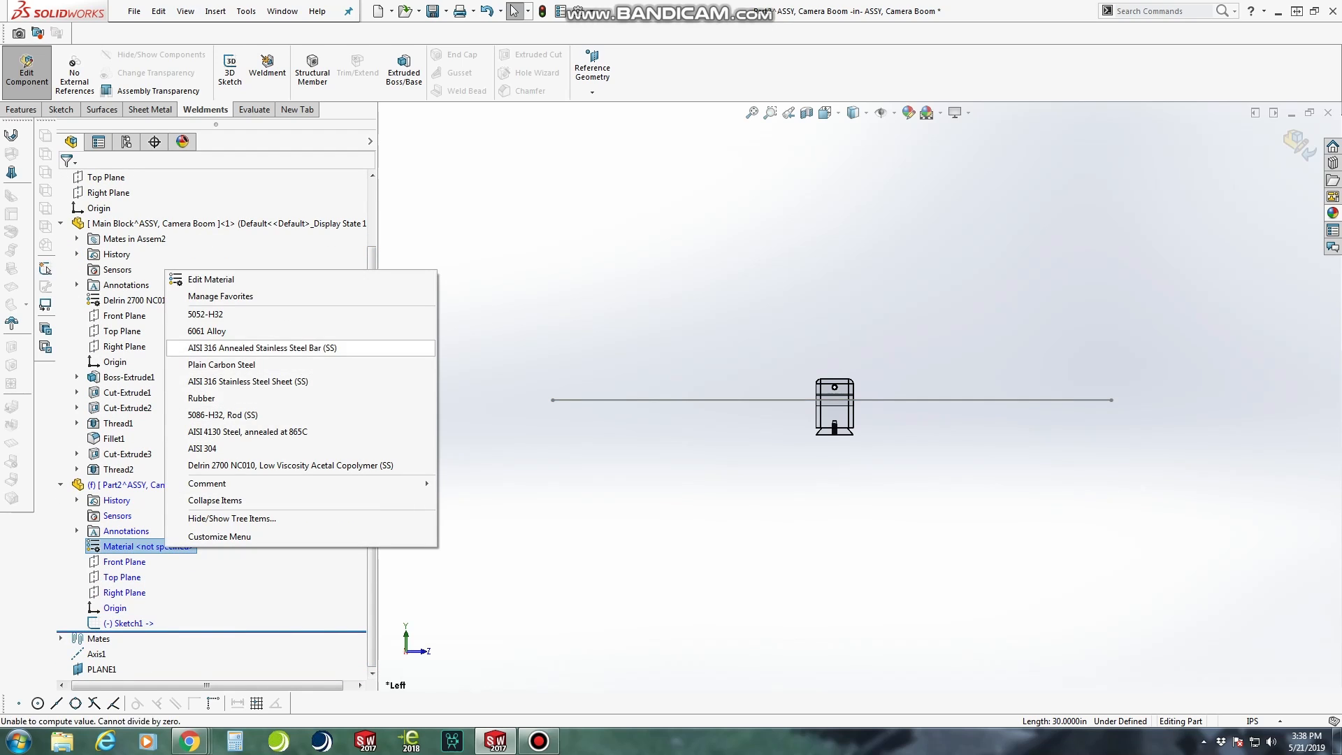
{"action": "left_click", "coordinate": [206, 331]}
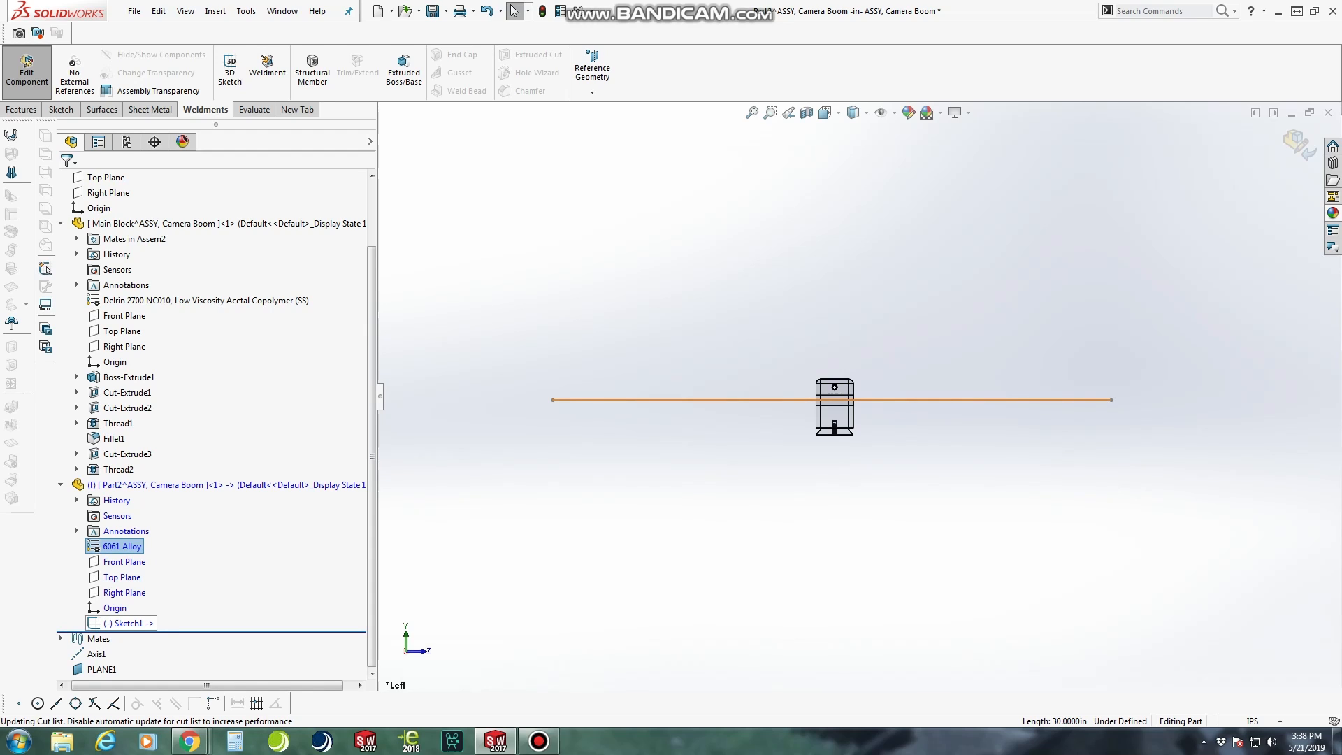
Create an ansi inch Round Rod structural member of size 0.625 along the 30 in sketch line
{"action": "left_click", "coordinate": [130, 622]}
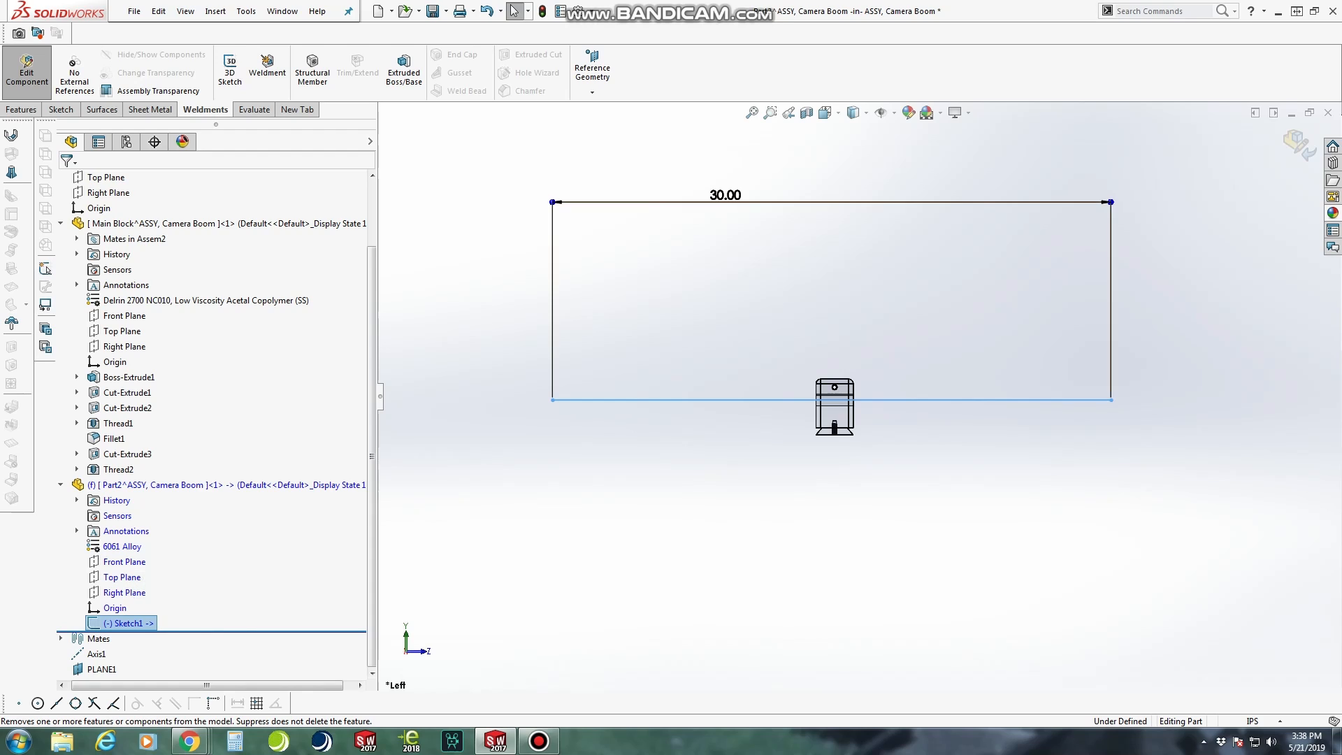
{"action": "left_click", "coordinate": [312, 70]}
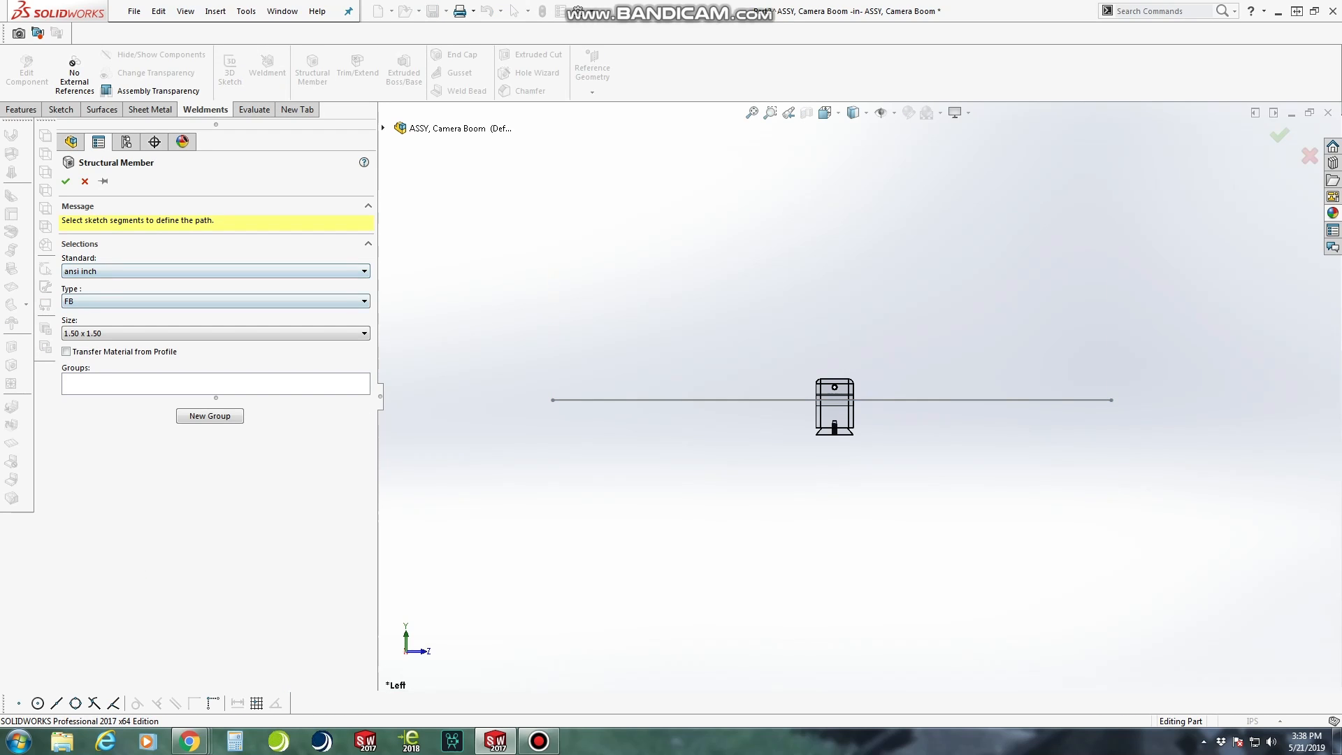
{"action": "left_click", "coordinate": [216, 301]}
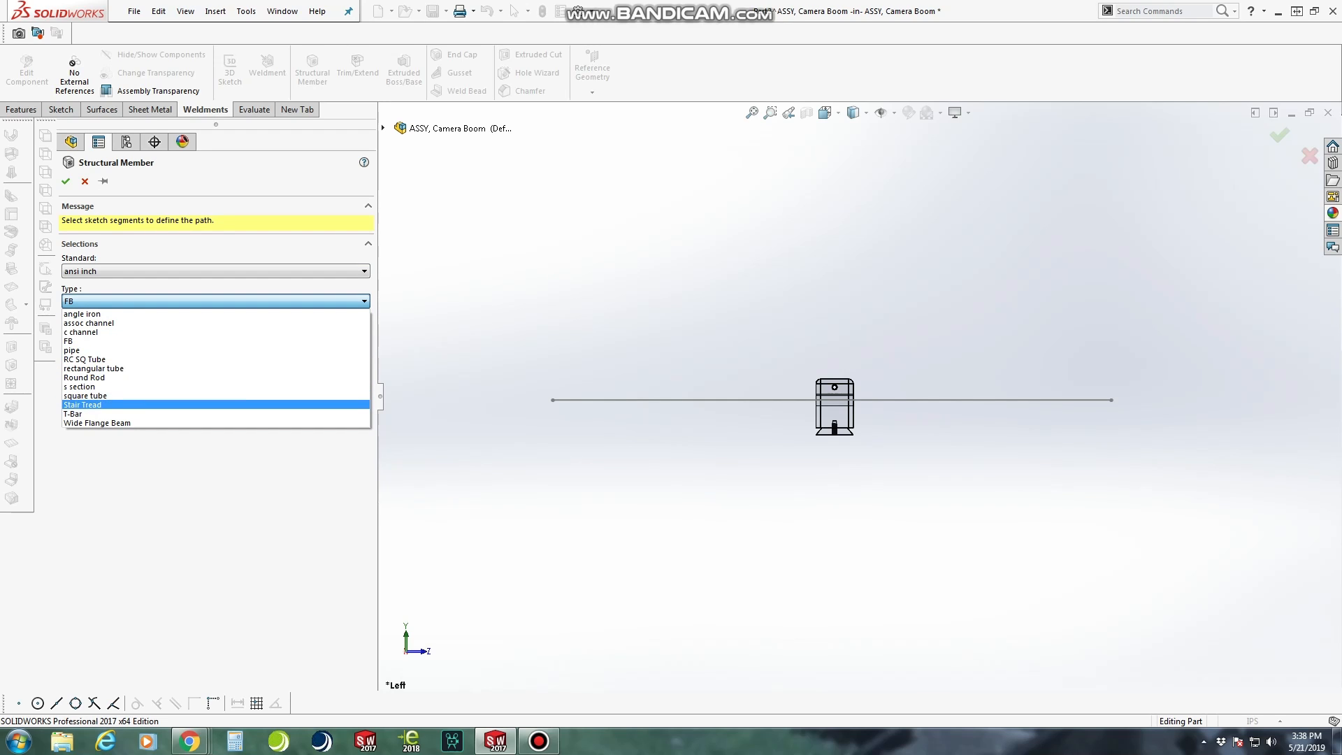
{"action": "left_click", "coordinate": [84, 378]}
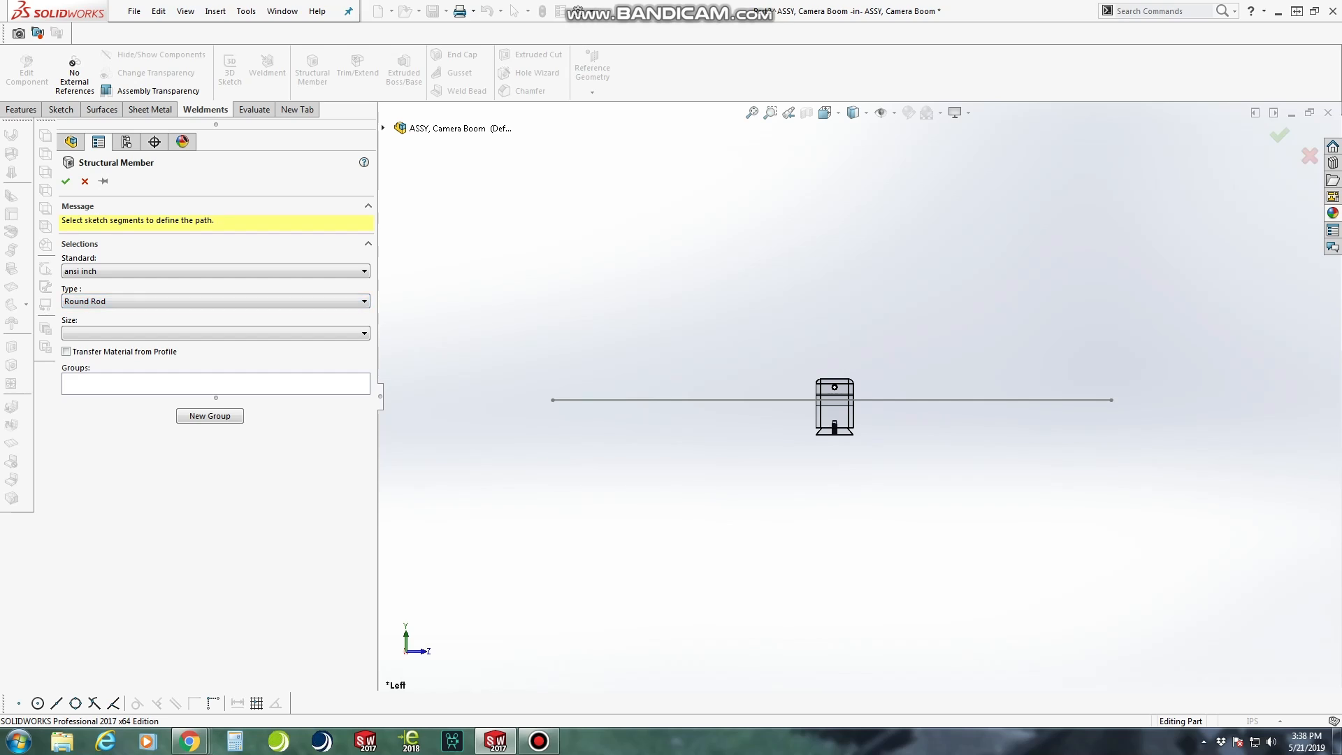
{"action": "left_click", "coordinate": [216, 334]}
{"action": "left_click", "coordinate": [216, 358]}
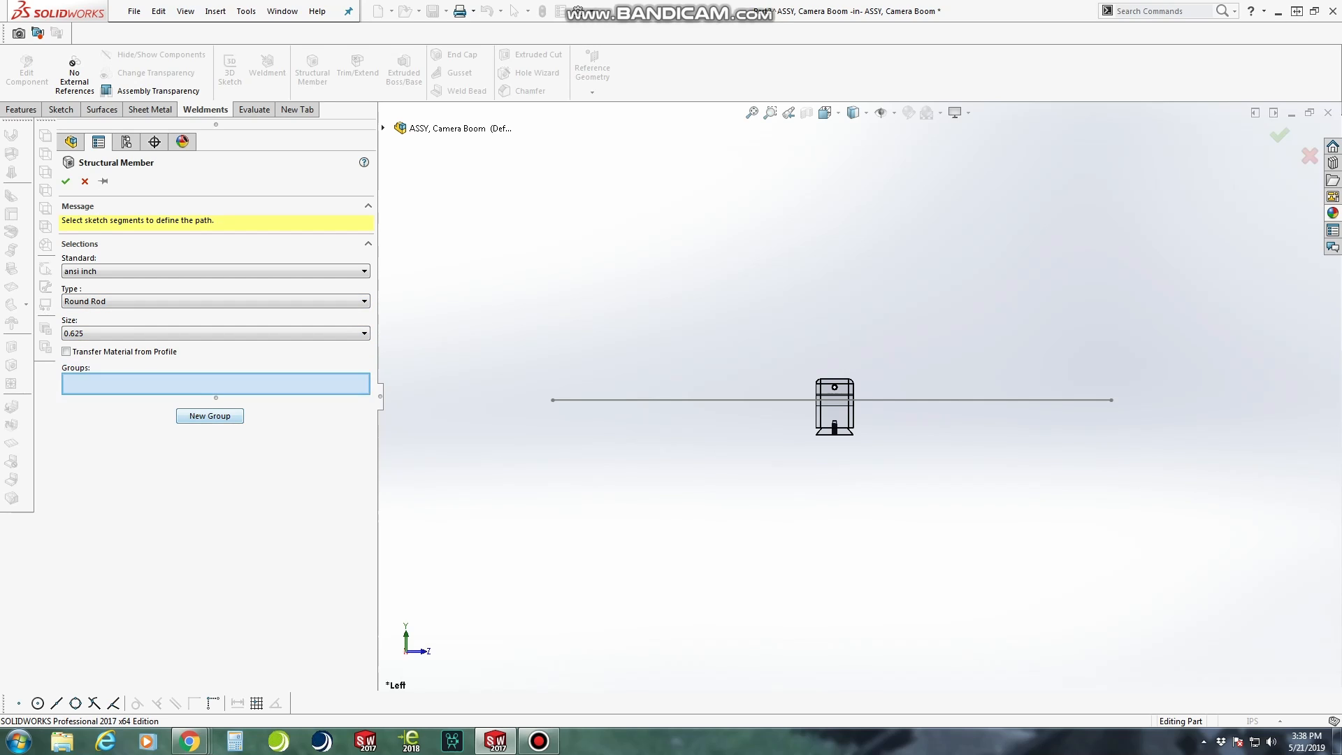
{"action": "left_click", "coordinate": [699, 400]}
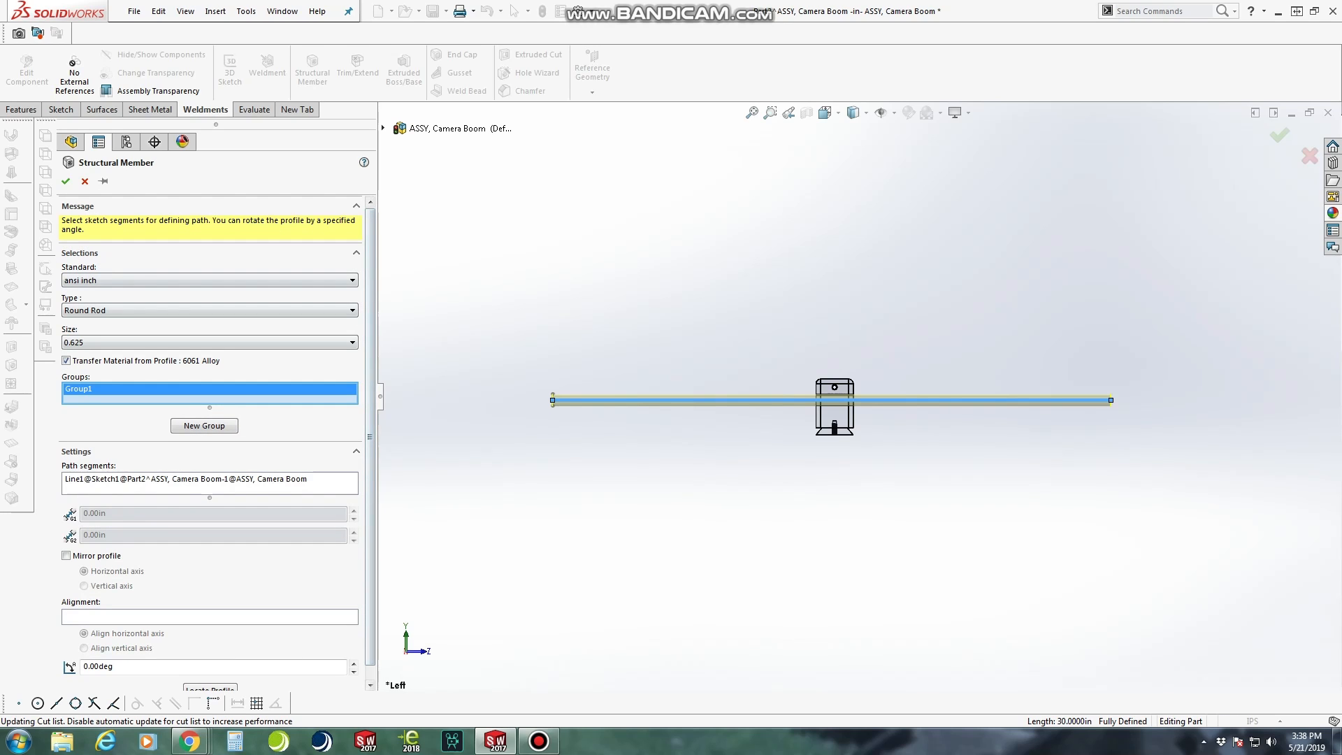
{"action": "key", "text": "Return"}
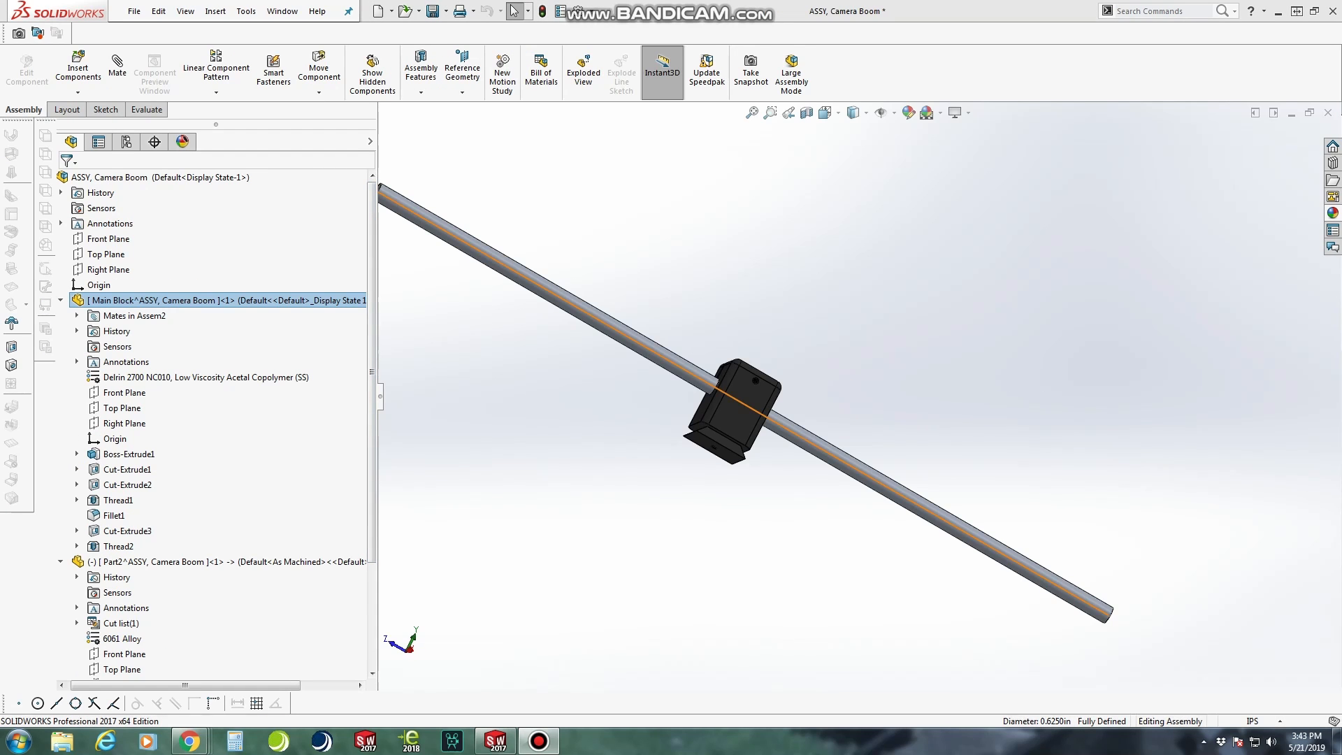
Move the boom rod freely out of the clamp block's hole to a position above the block
{"action": "middle_click_drag", "start_coordinate": [733, 364], "coordinate": [721, 389]}
{"action": "scroll", "coordinate": [721, 388], "scroll_direction": "down", "scroll_amount": 4}
{"action": "scroll", "coordinate": [839, 412], "scroll_direction": "up", "scroll_amount": 3}
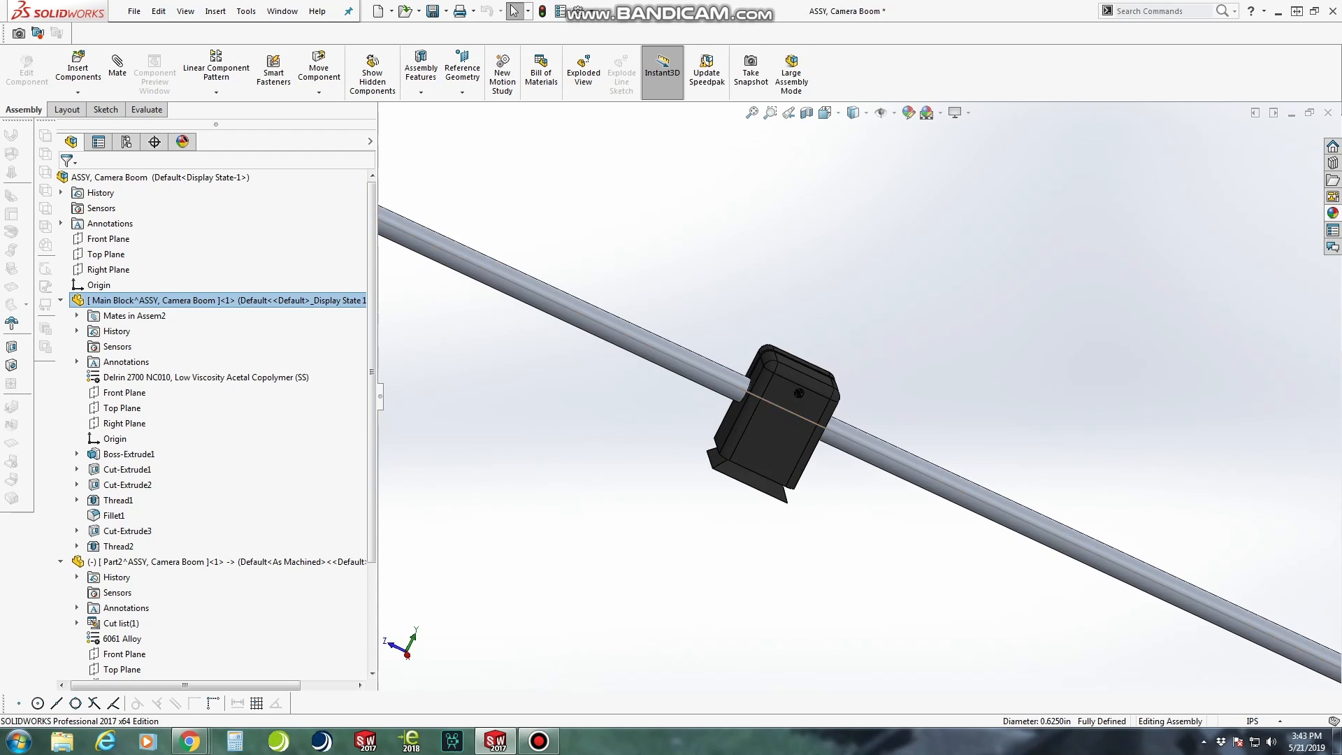
{"action": "scroll", "coordinate": [210, 639], "scroll_direction": "down", "scroll_amount": 3}
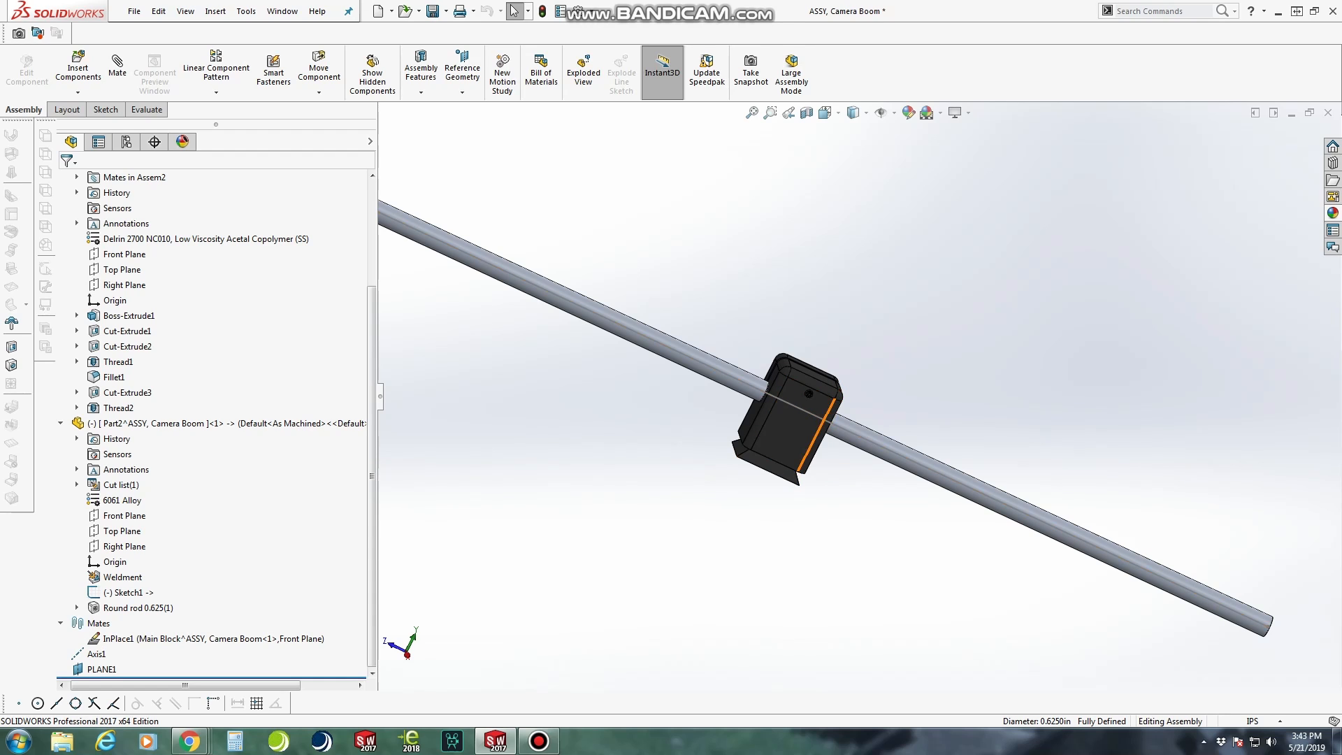
{"action": "scroll", "coordinate": [812, 447], "scroll_direction": "down", "scroll_amount": 3}
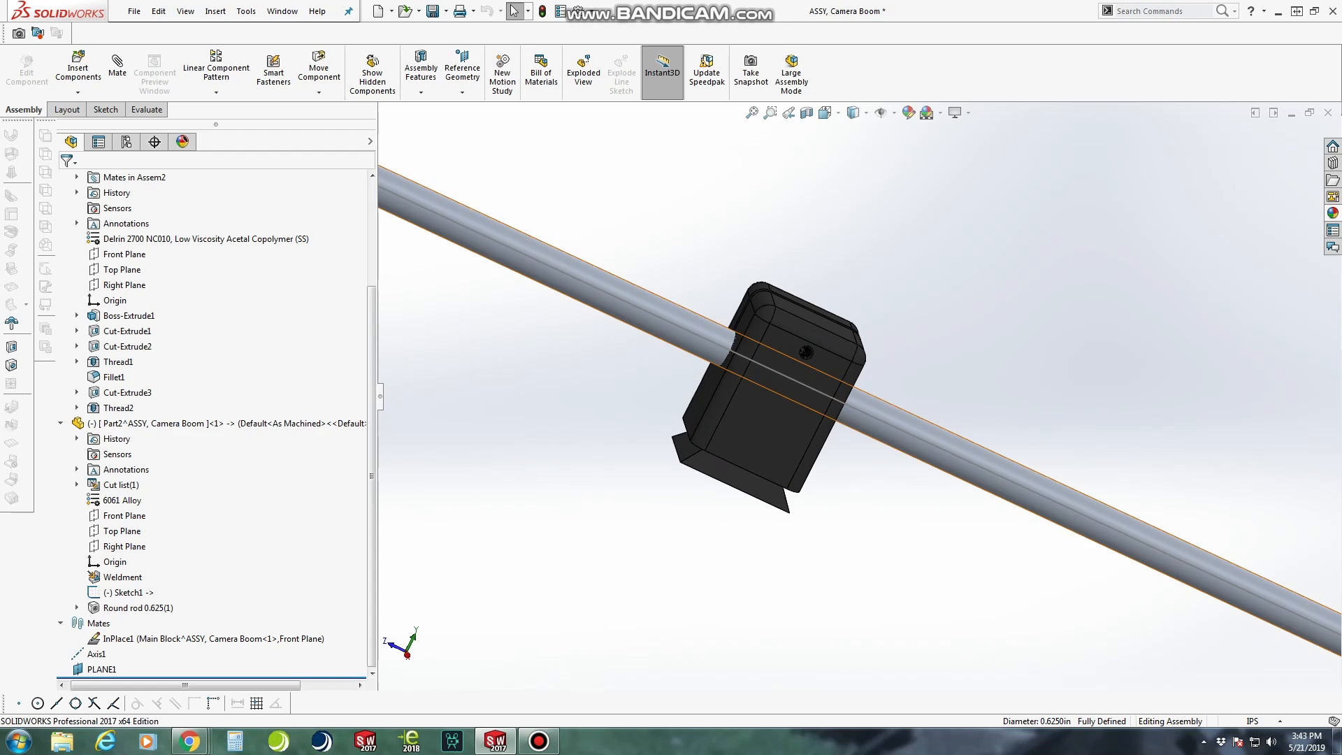
{"action": "right_click", "coordinate": [892, 425]}
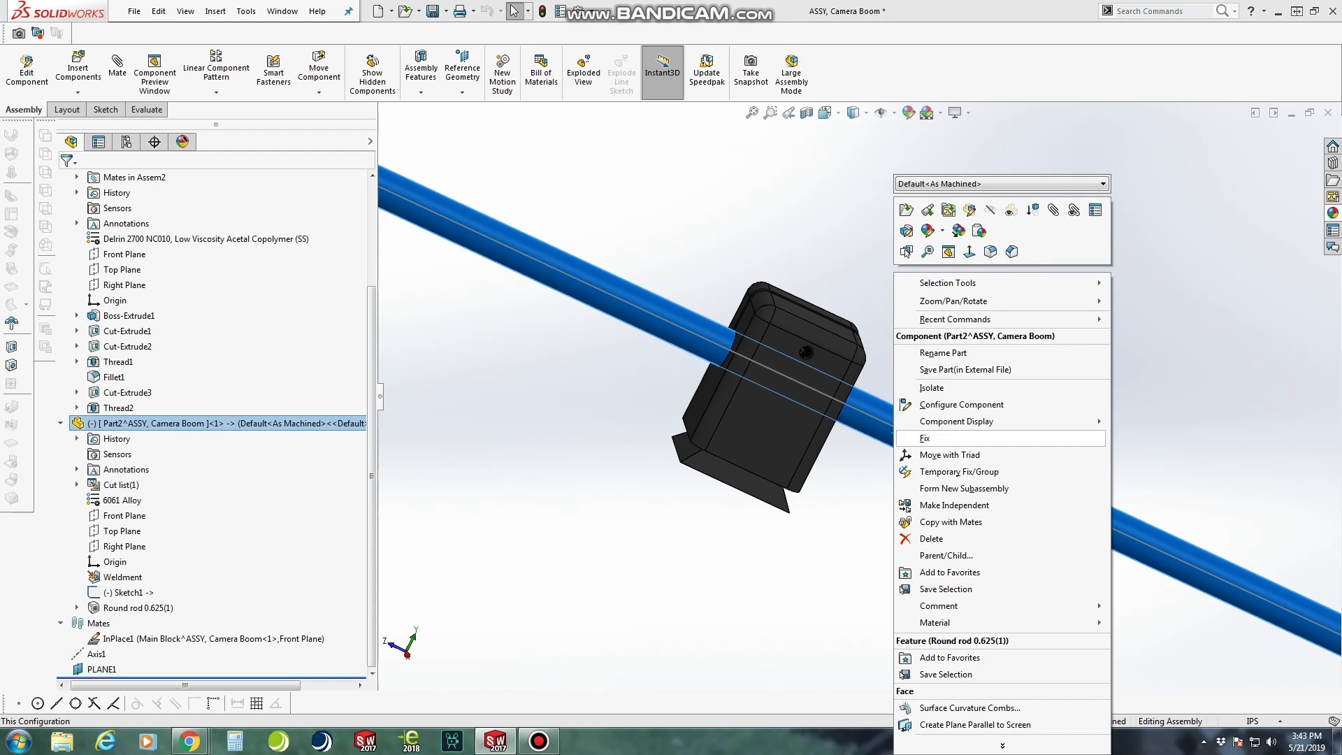
{"action": "left_click", "coordinate": [894, 433]}
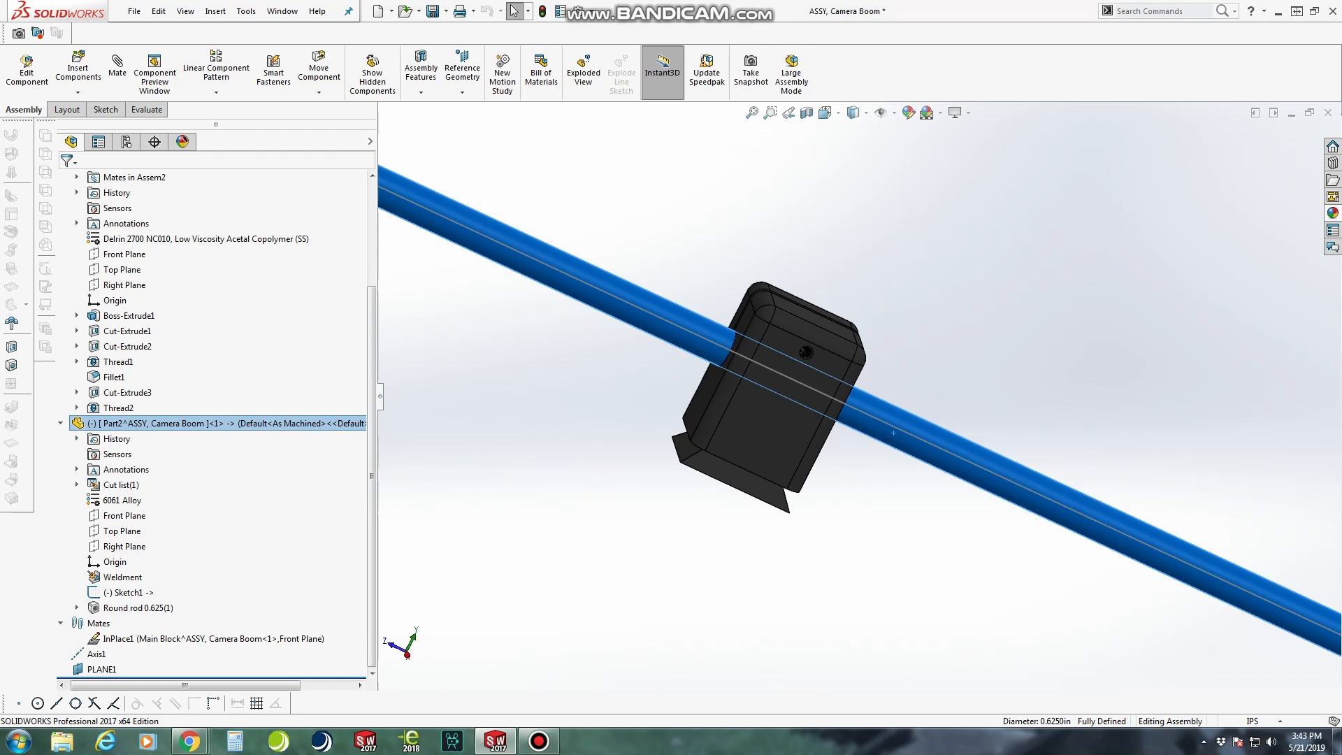
{"action": "left_click_drag", "start_coordinate": [870, 428], "coordinate": [869, 363]}
{"action": "middle_click_drag", "start_coordinate": [775, 392], "coordinate": [915, 393]}
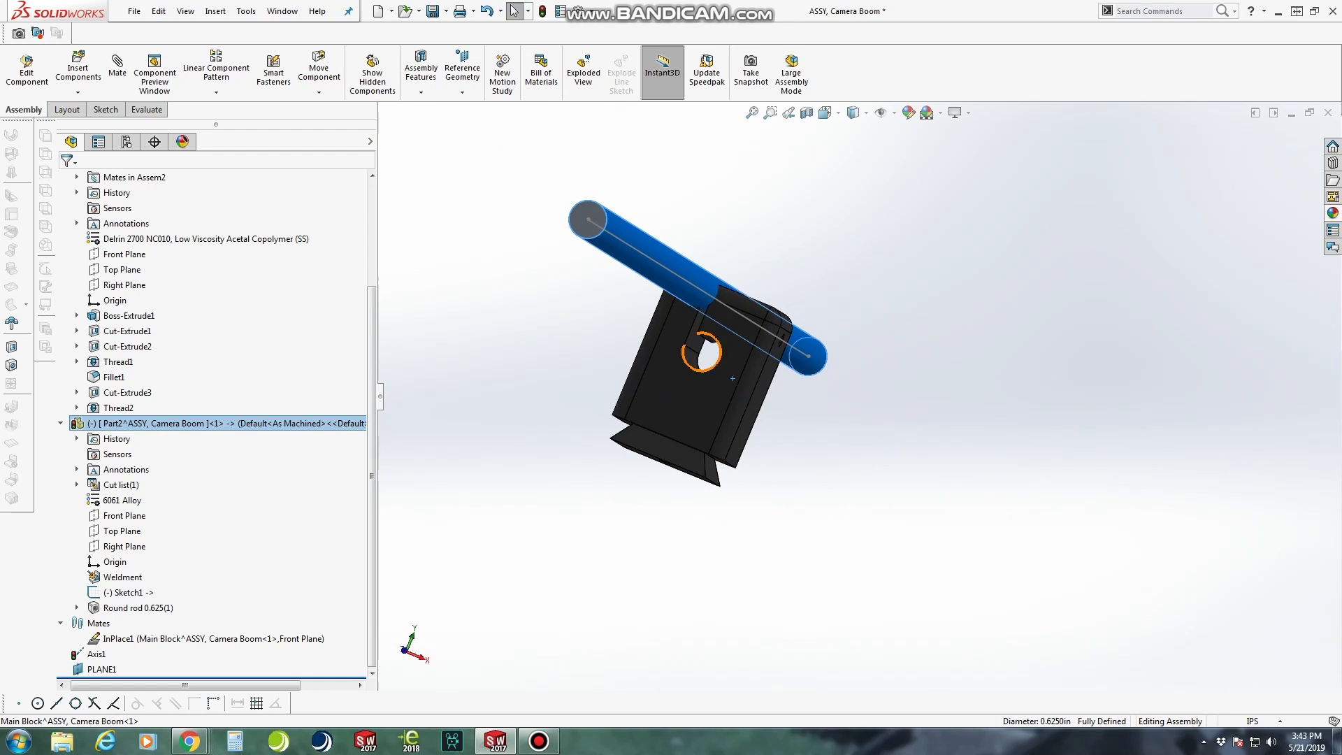
{"action": "left_click_drag", "start_coordinate": [679, 287], "coordinate": [641, 236]}
{"action": "key", "text": "Escape"}
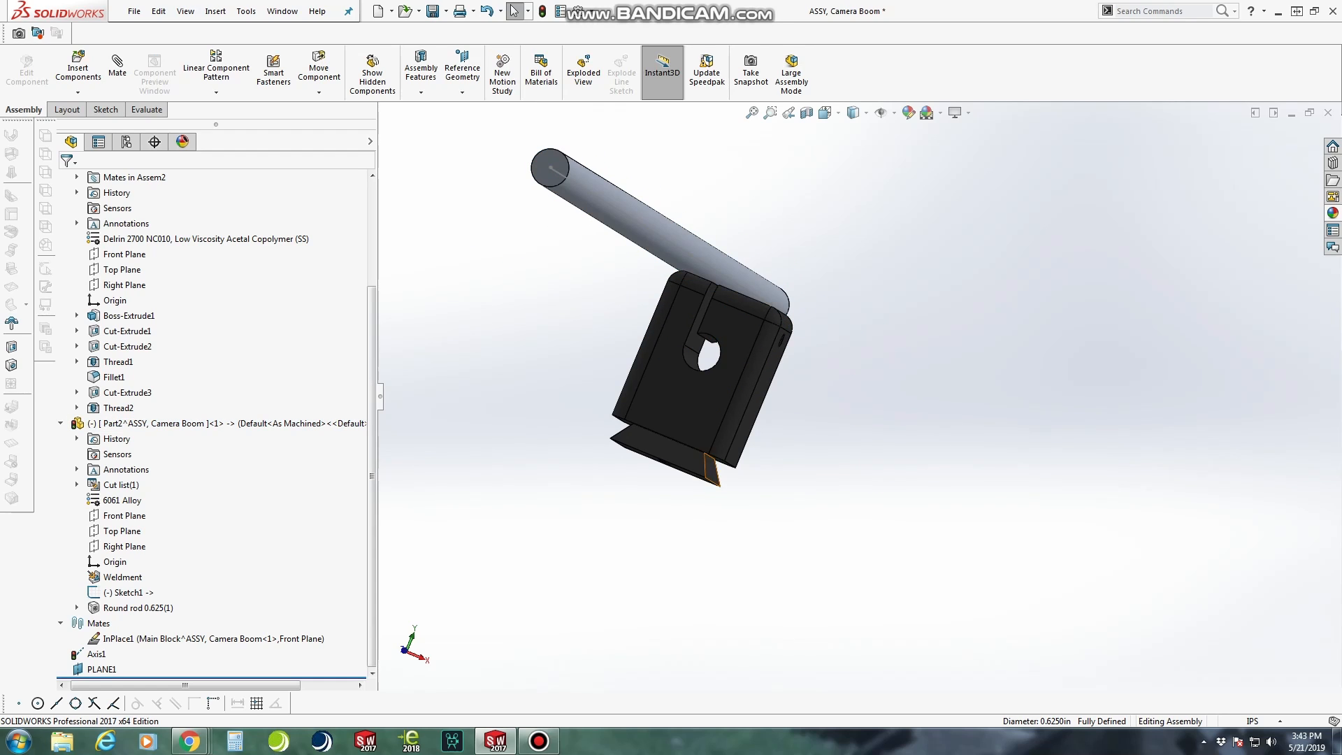
{"action": "right_click", "coordinate": [95, 654]}
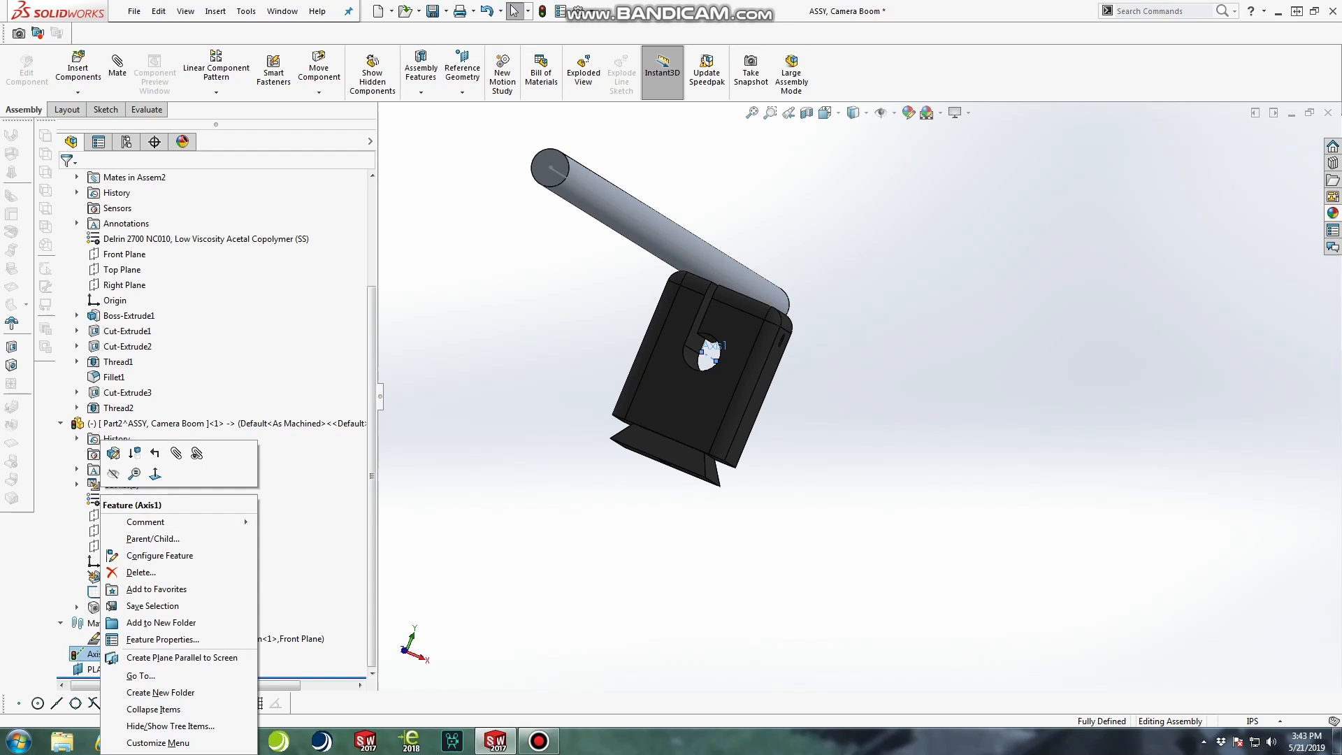
{"action": "scroll", "coordinate": [867, 354], "scroll_direction": "down", "scroll_amount": 3}
{"action": "scroll", "coordinate": [867, 354], "scroll_direction": "up", "scroll_amount": 1}
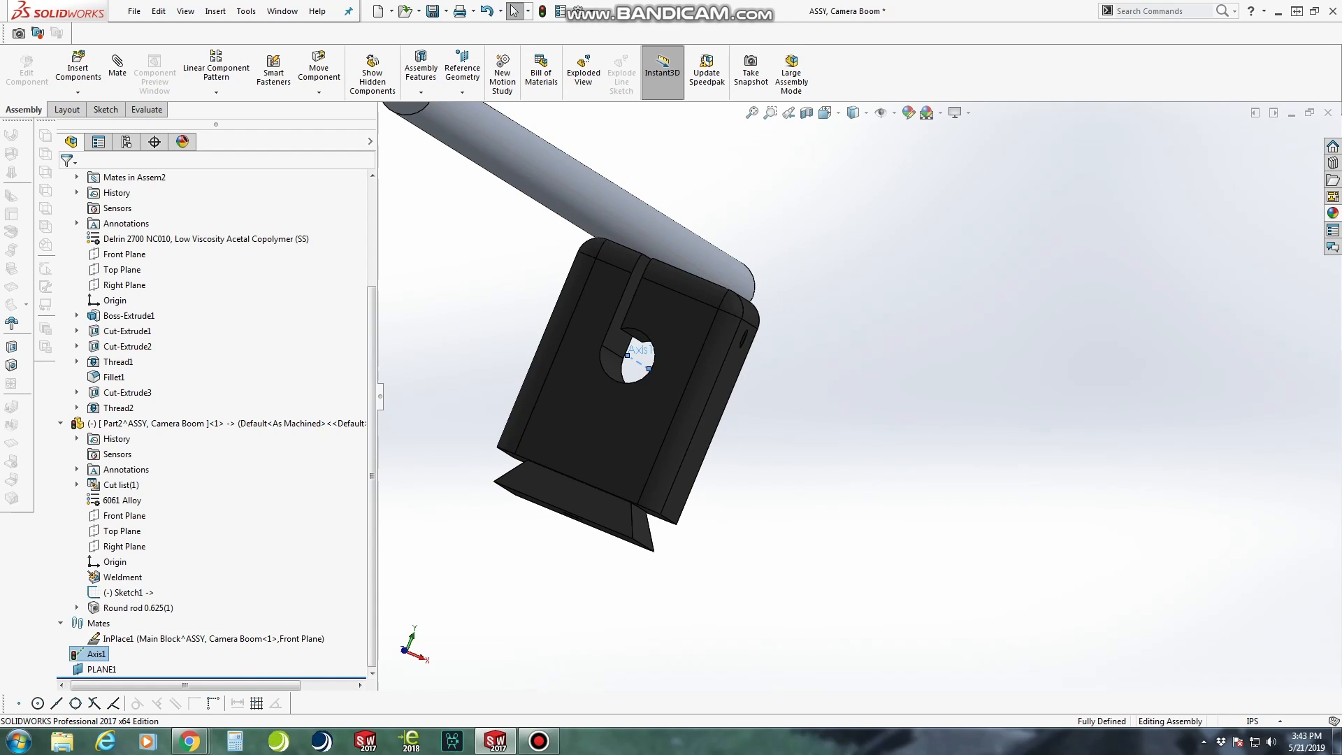
{"action": "right_click", "coordinate": [93, 654]}
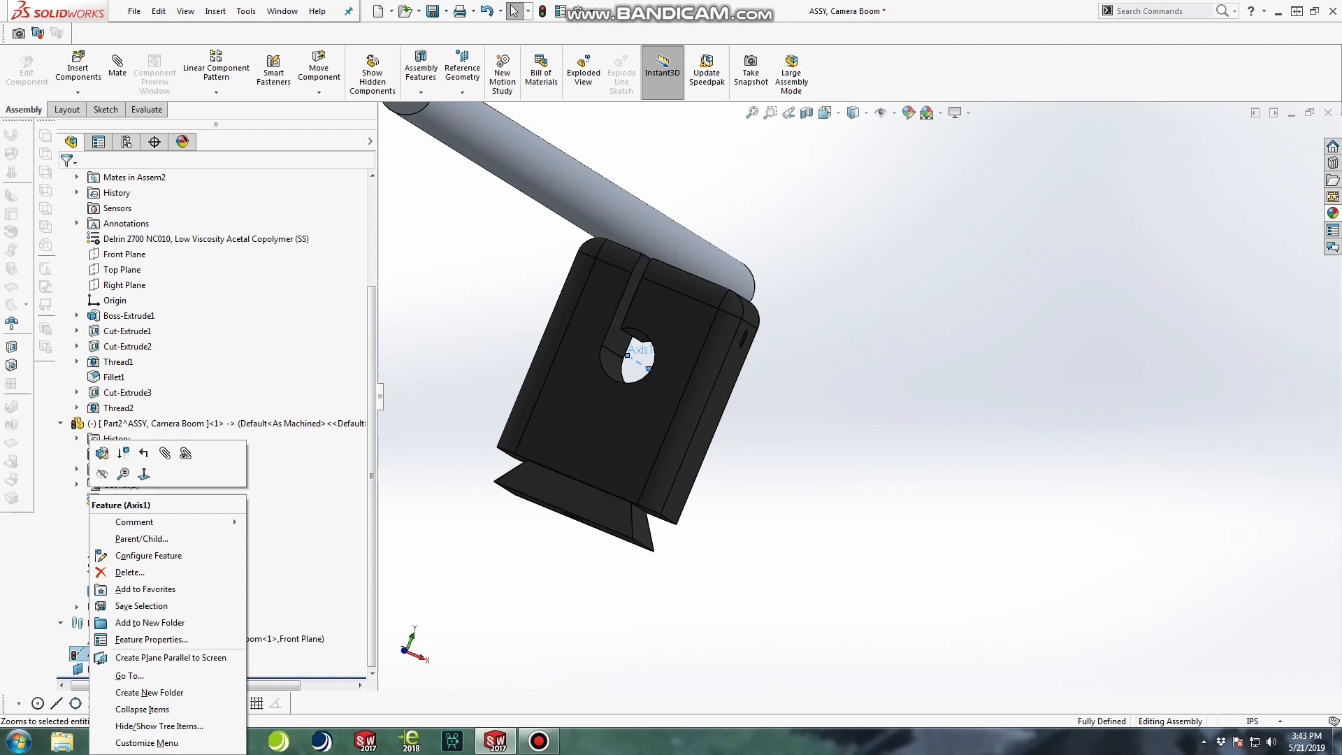
{"action": "key", "text": "Escape"}
{"action": "key", "text": "Escape"}
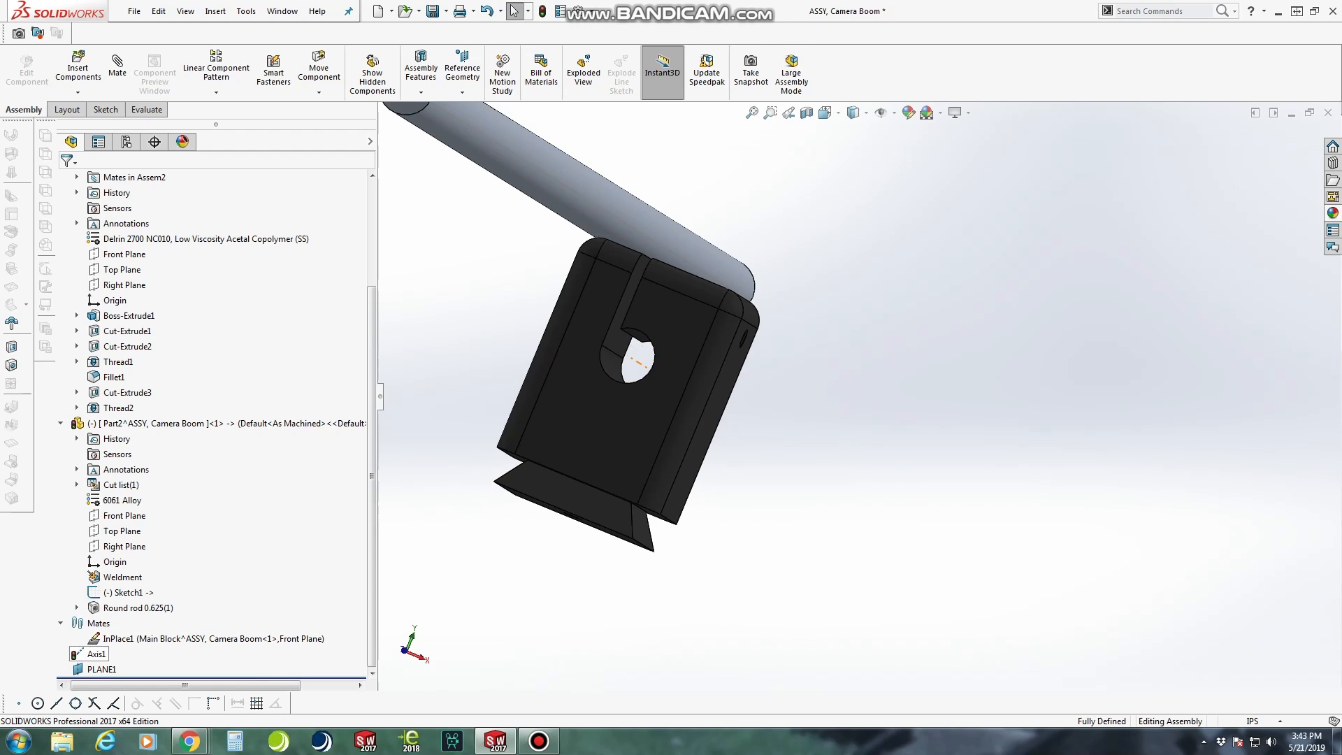
Add a coincident mate between Axis1 in the clamp block's hole and the boom rod's 30 in sketch line
{"action": "left_click", "coordinate": [93, 654]}
{"action": "left_click", "coordinate": [118, 68]}
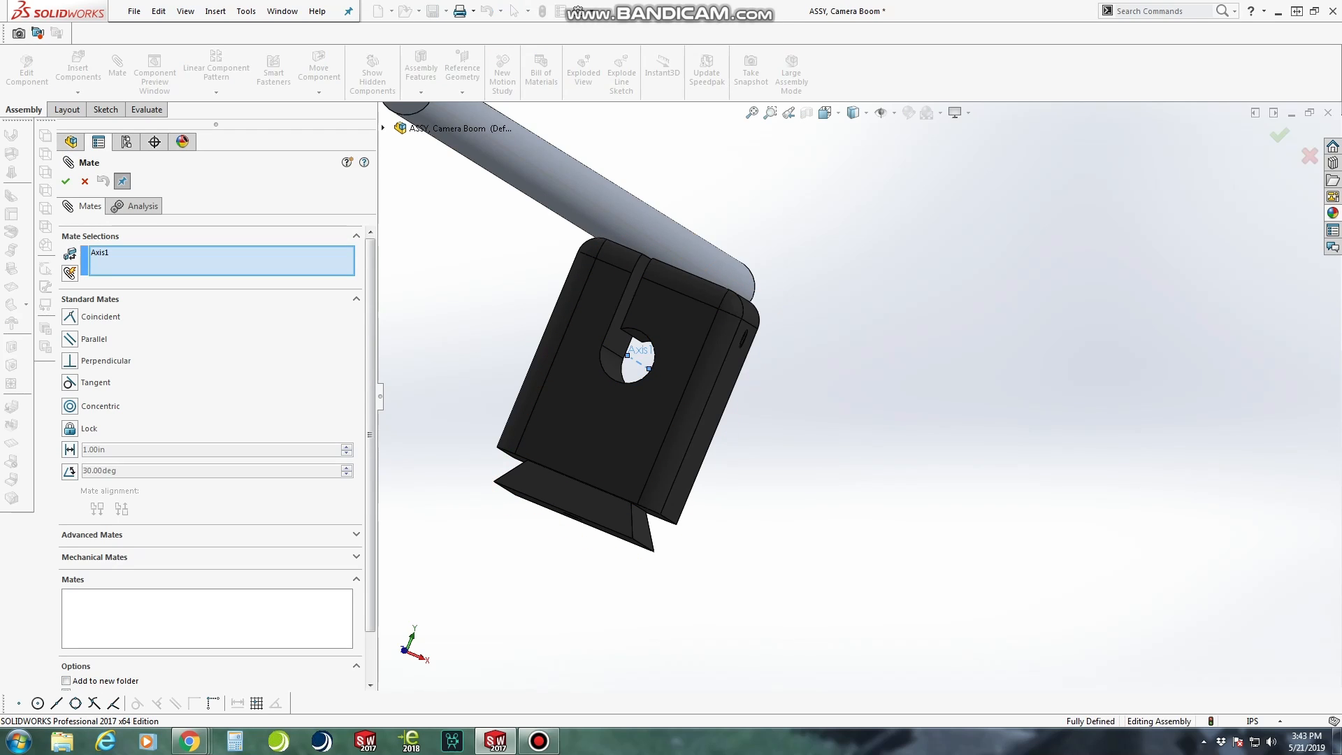
{"action": "scroll", "coordinate": [543, 149], "scroll_direction": "down", "scroll_amount": 4}
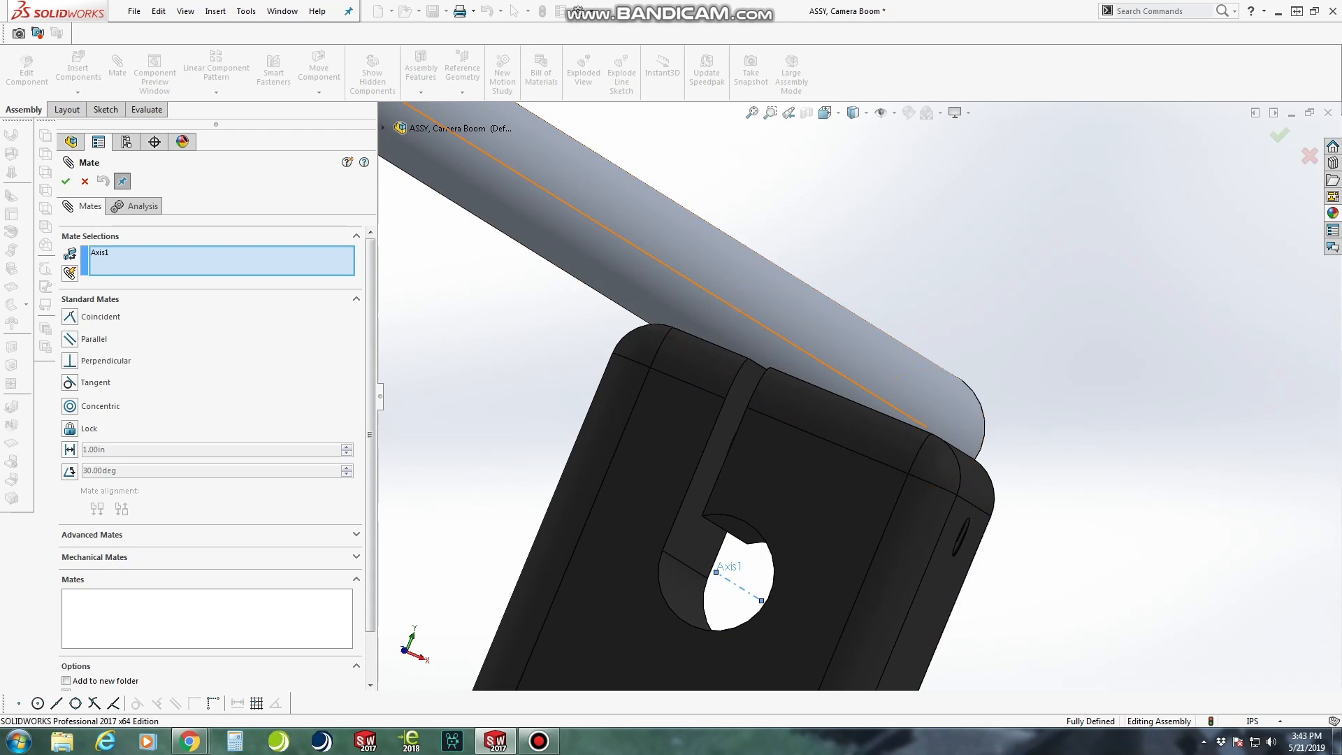
{"action": "left_click", "coordinate": [531, 182]}
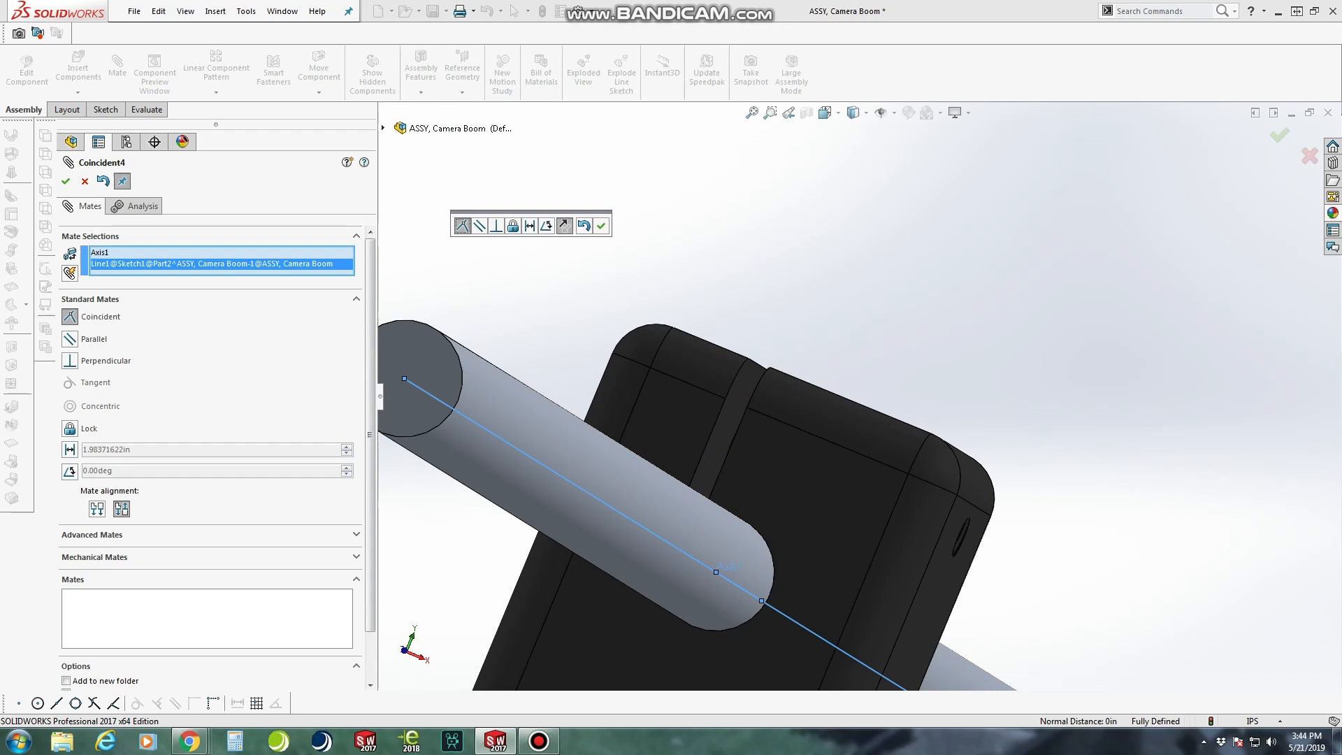
{"action": "left_click", "coordinate": [65, 181]}
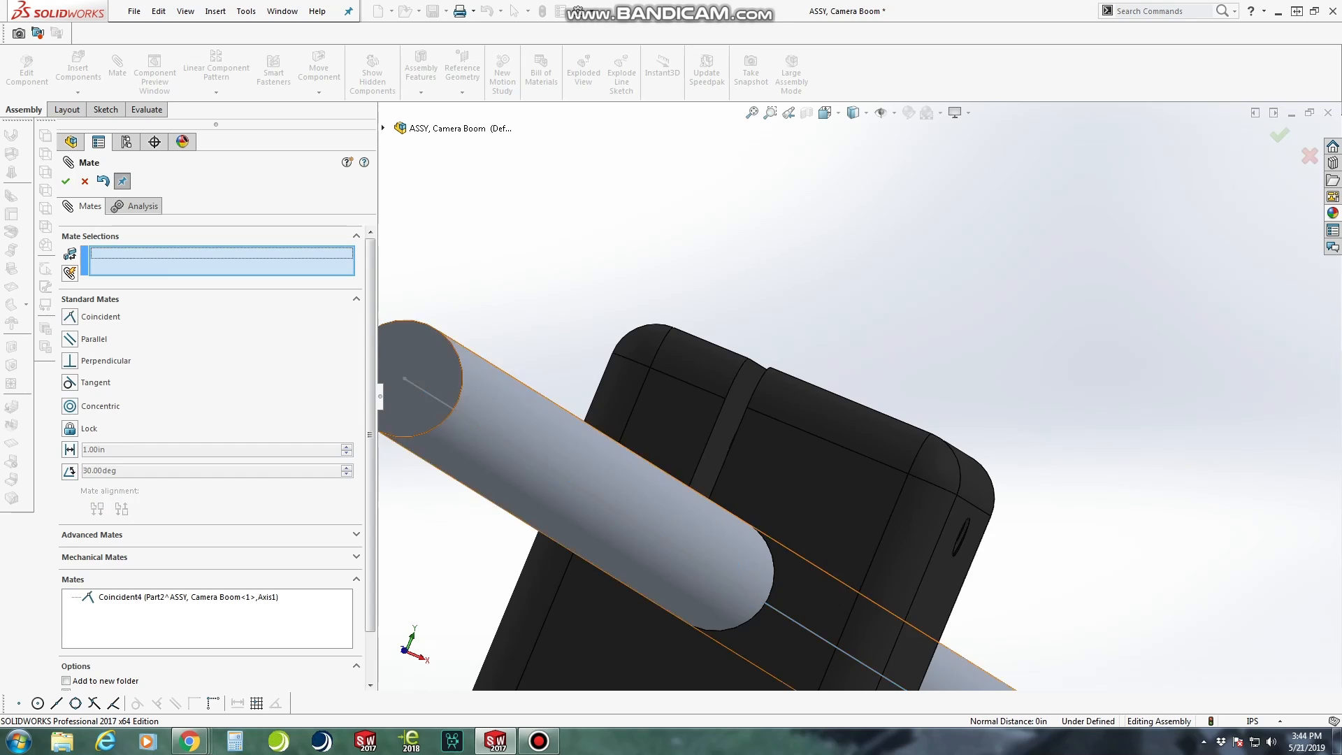
Slide the boom rod along the clamp block's hole so it sits off-centre, and close the Mate command
{"action": "scroll", "coordinate": [825, 400], "scroll_direction": "up", "scroll_amount": 6}
{"action": "middle_click_drag", "start_coordinate": [825, 399], "coordinate": [664, 409]}
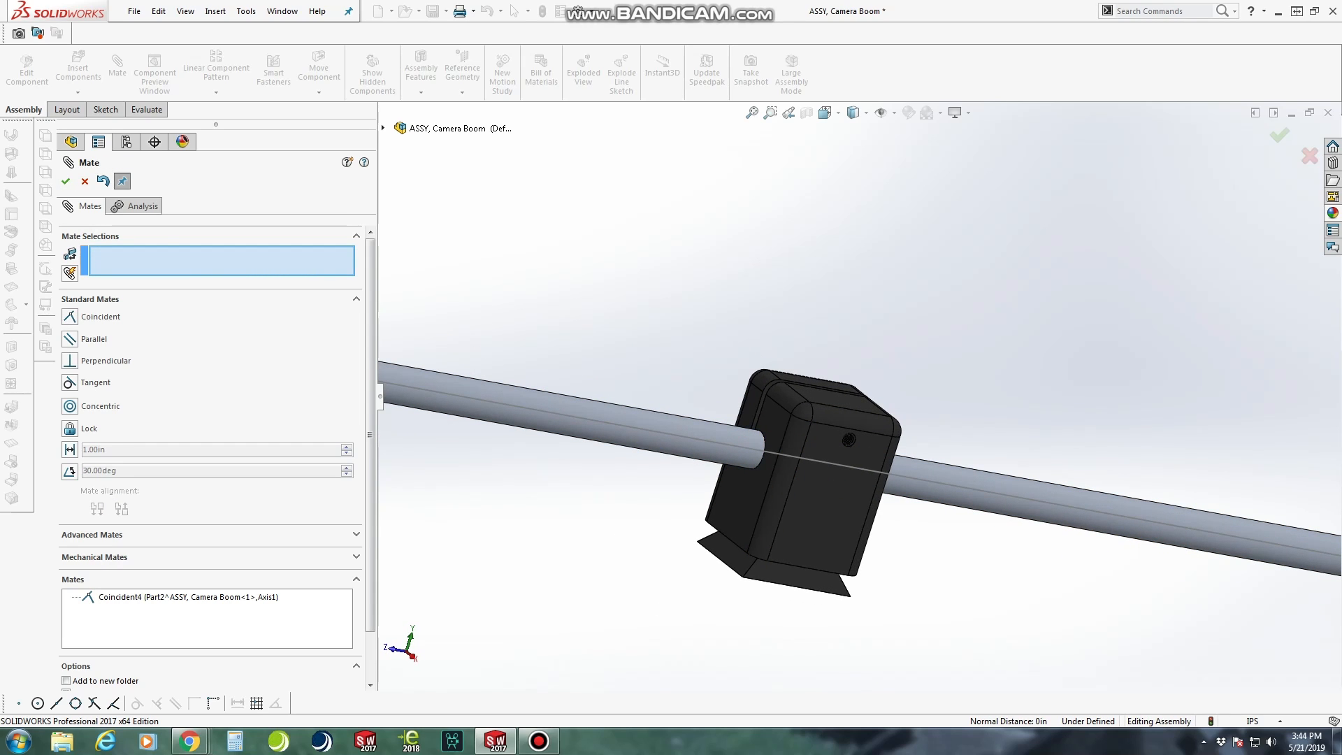
{"action": "scroll", "coordinate": [858, 405], "scroll_direction": "up", "scroll_amount": 5}
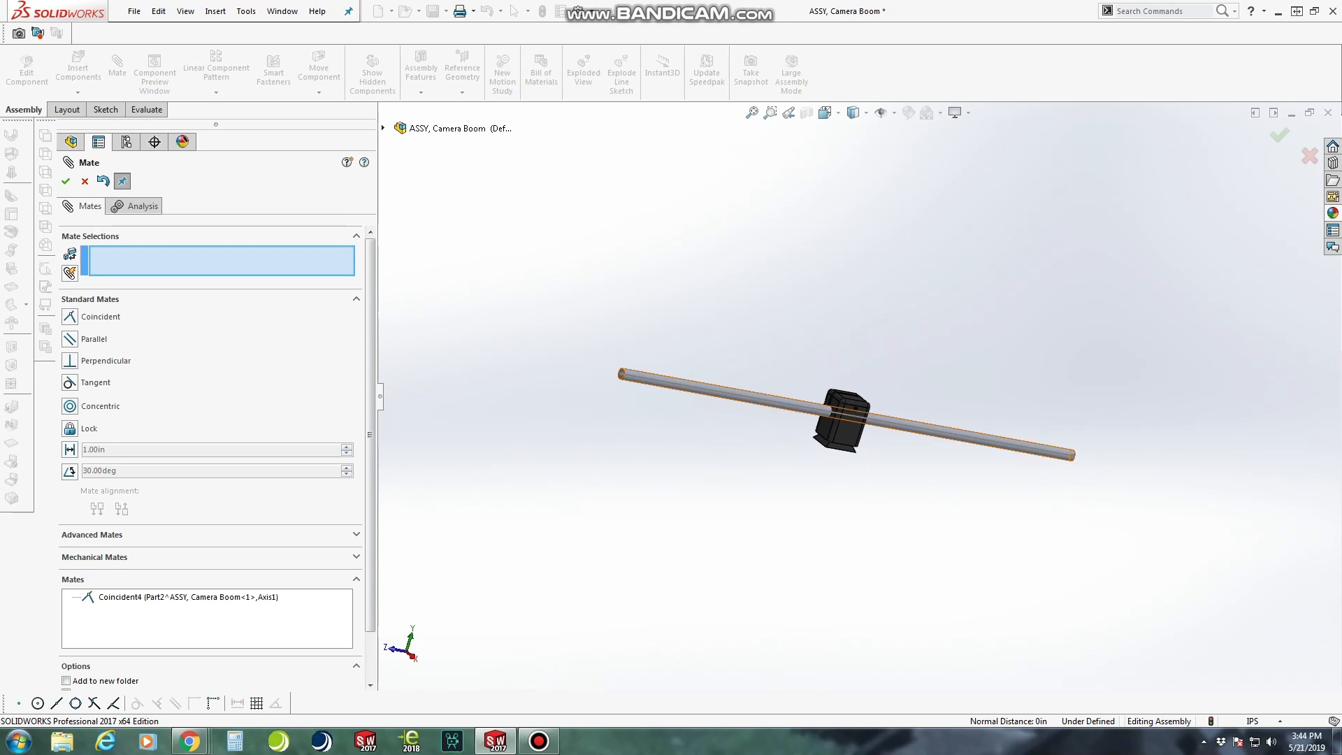
{"action": "left_click_drag", "start_coordinate": [735, 396], "coordinate": [661, 385]}
{"action": "scroll", "coordinate": [989, 421], "scroll_direction": "down", "scroll_amount": 4}
{"action": "scroll", "coordinate": [860, 405], "scroll_direction": "up", "scroll_amount": 3}
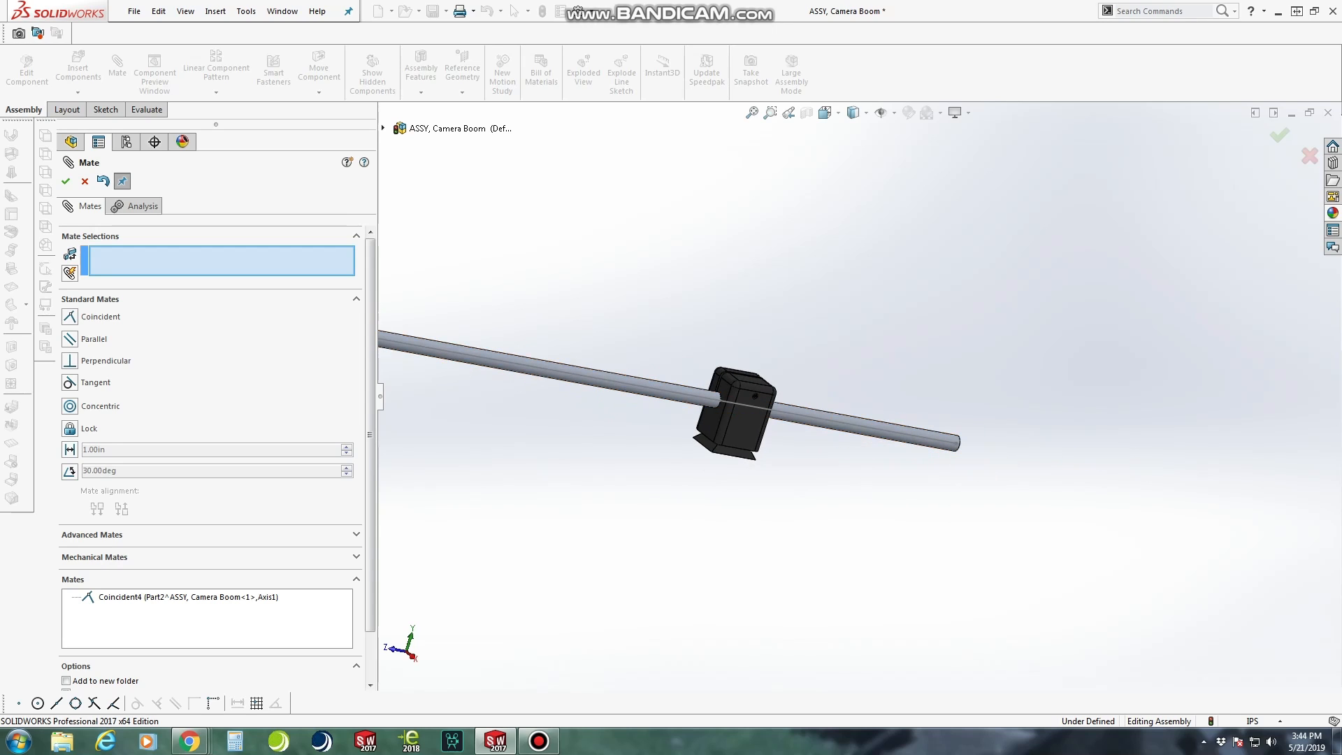
{"action": "left_click", "coordinate": [85, 181]}
Open the boom rod's 30 in line sketch for editing and inspect the line relative to the clamp block
{"action": "scroll", "coordinate": [804, 398], "scroll_direction": "up", "scroll_amount": 3}
{"action": "middle_click_drag", "start_coordinate": [560, 342], "coordinate": [720, 354]}
{"action": "scroll", "coordinate": [720, 354], "scroll_direction": "down", "scroll_amount": 4}
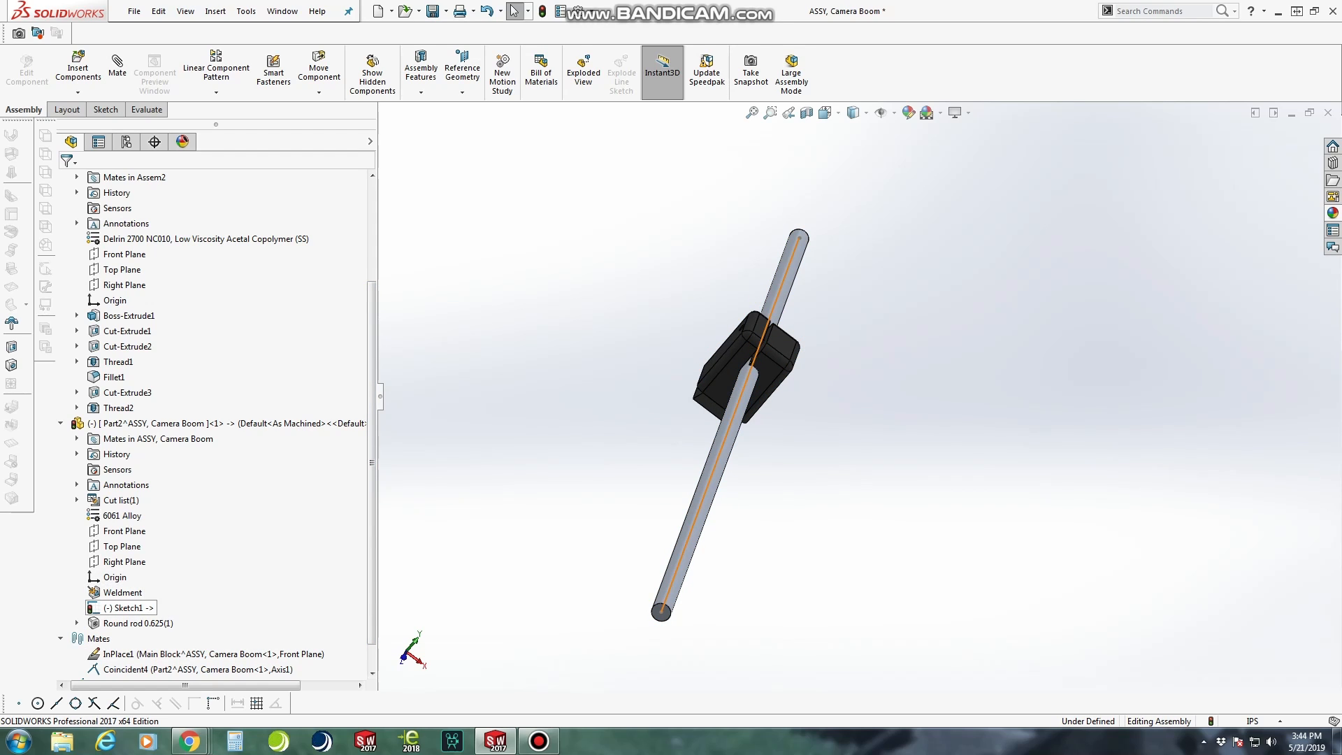
{"action": "right_click", "coordinate": [120, 607]}
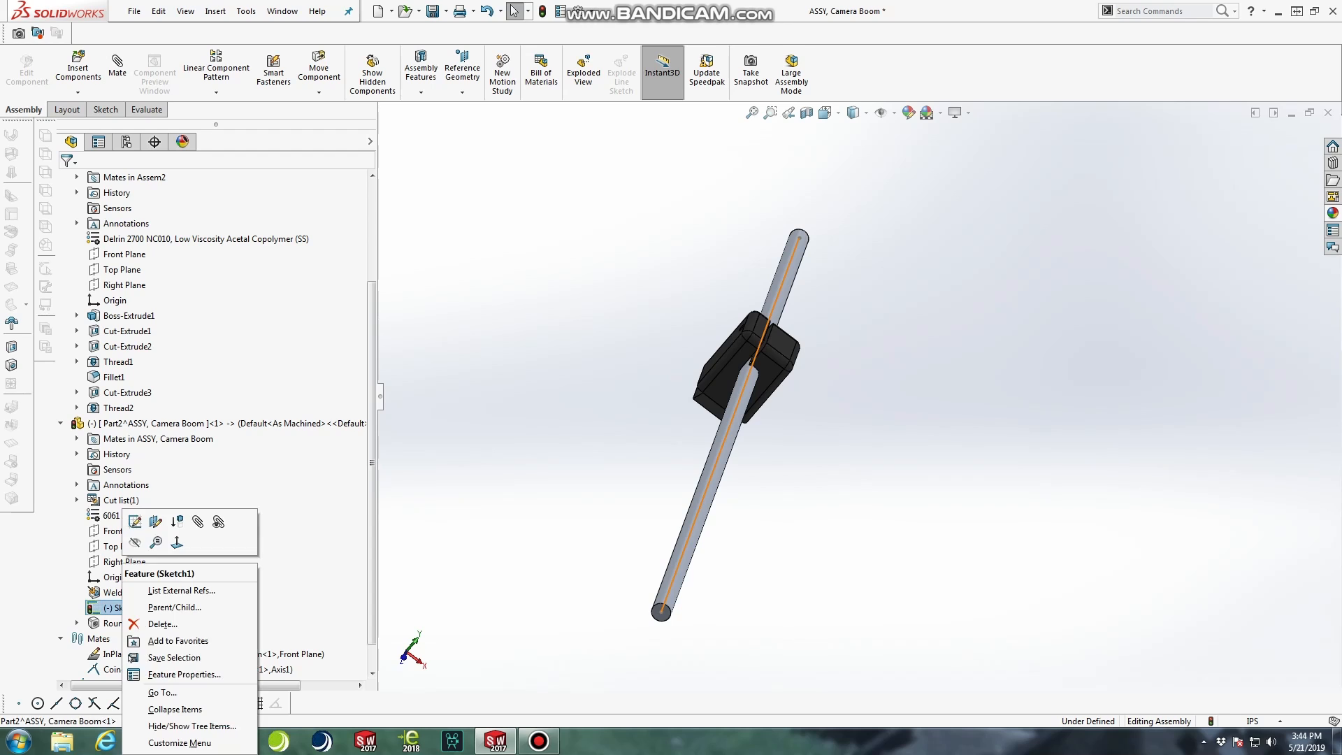
{"action": "left_click", "coordinate": [135, 521]}
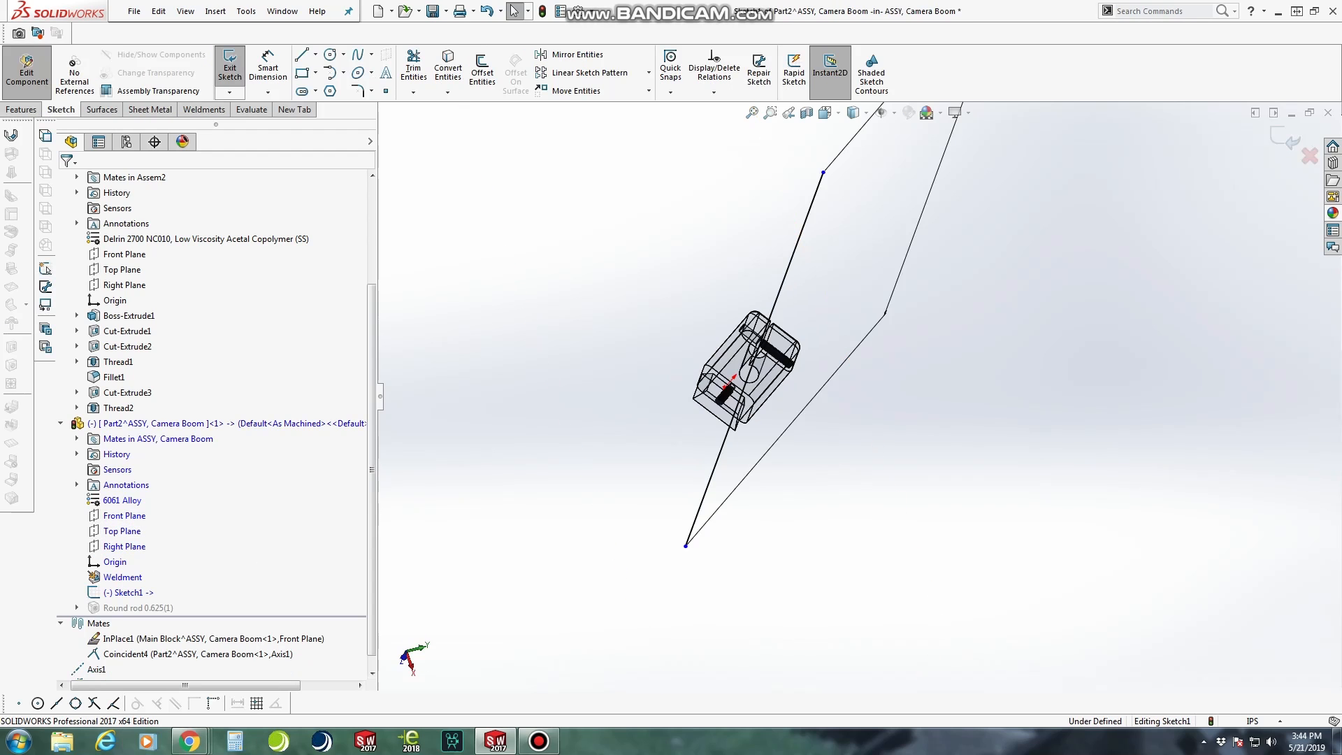
{"action": "scroll", "coordinate": [860, 396], "scroll_direction": "up", "scroll_amount": 1}
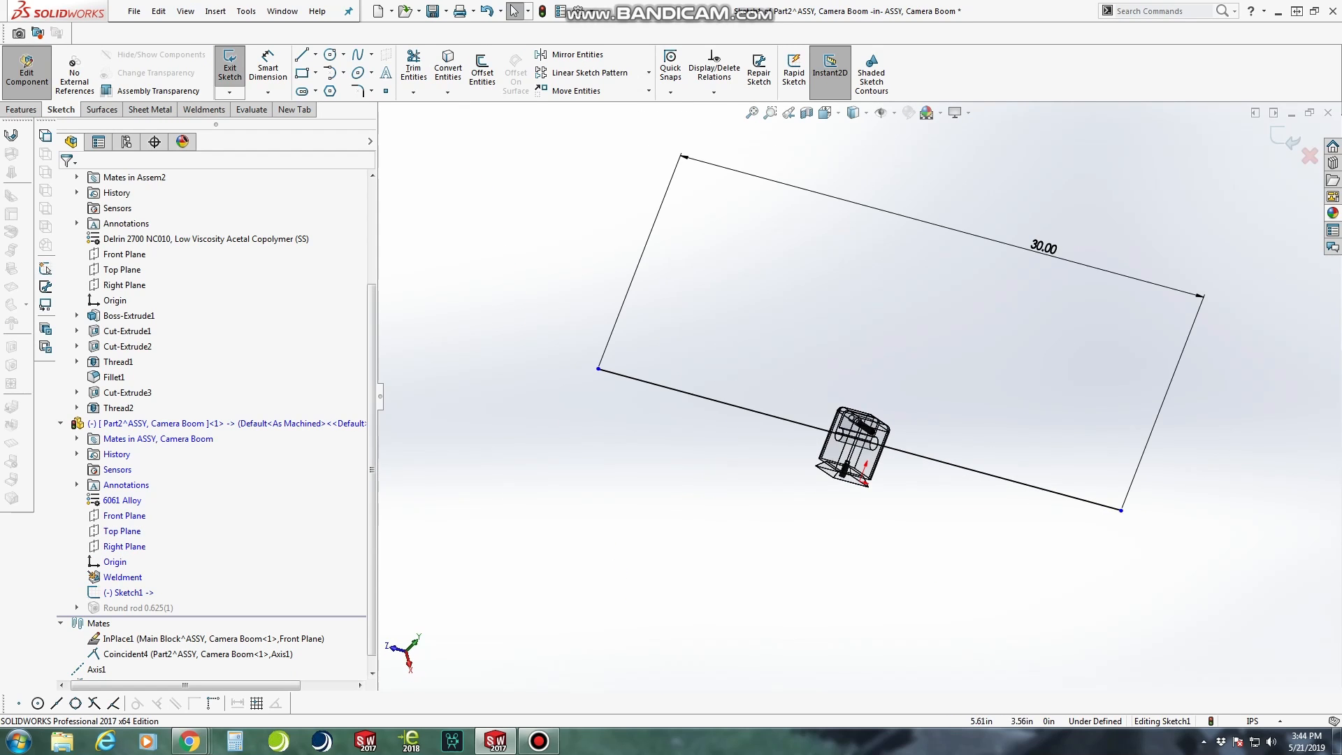
{"action": "scroll", "coordinate": [918, 494], "scroll_direction": "down", "scroll_amount": 2}
{"action": "mouse_move", "coordinate": [917, 493]}
{"action": "middle_mouse_down"}
{"action": "mouse_move", "coordinate": [854, 489]}
{"action": "mouse_move", "coordinate": [873, 455]}
{"action": "mouse_move", "coordinate": [847, 451]}
{"action": "middle_mouse_up"}
{"action": "scroll", "coordinate": [878, 459], "scroll_direction": "down", "scroll_amount": 2}
{"action": "scroll", "coordinate": [828, 350], "scroll_direction": "up", "scroll_amount": 2}
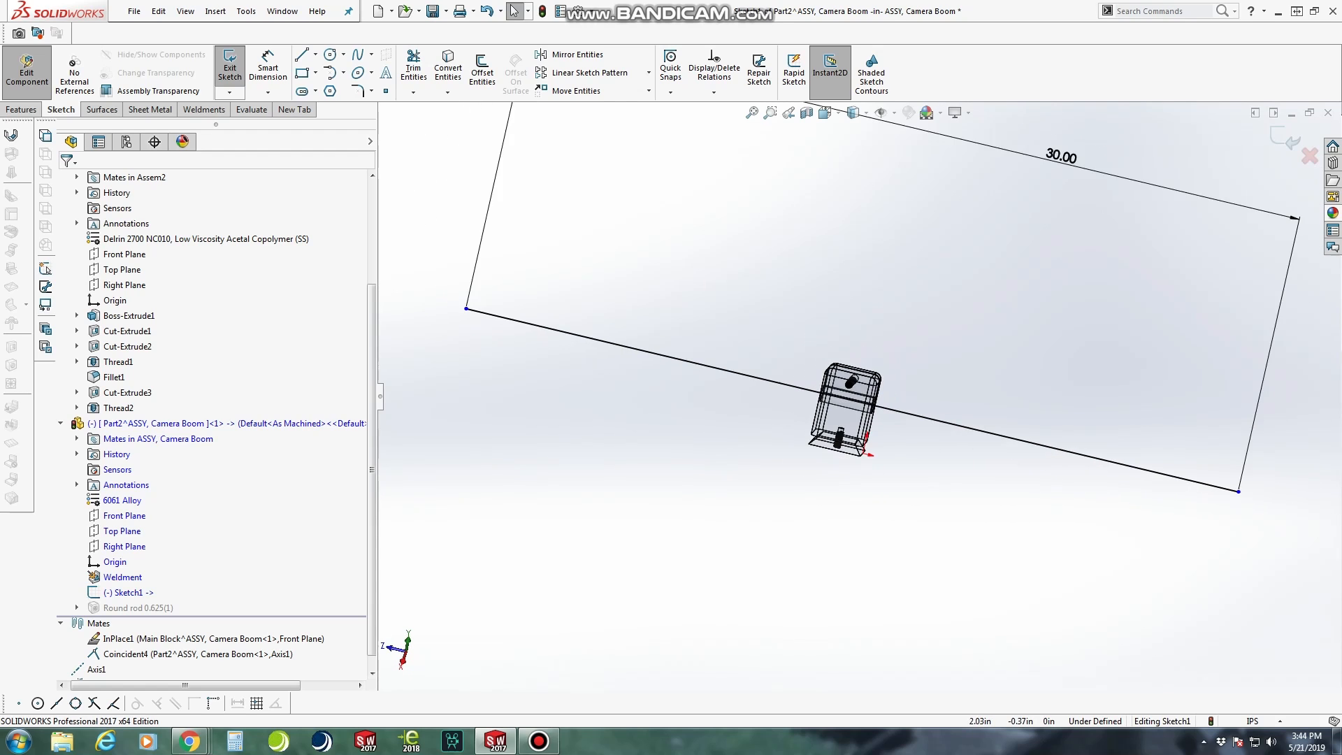
{"action": "scroll", "coordinate": [951, 436], "scroll_direction": "down", "scroll_amount": 2}
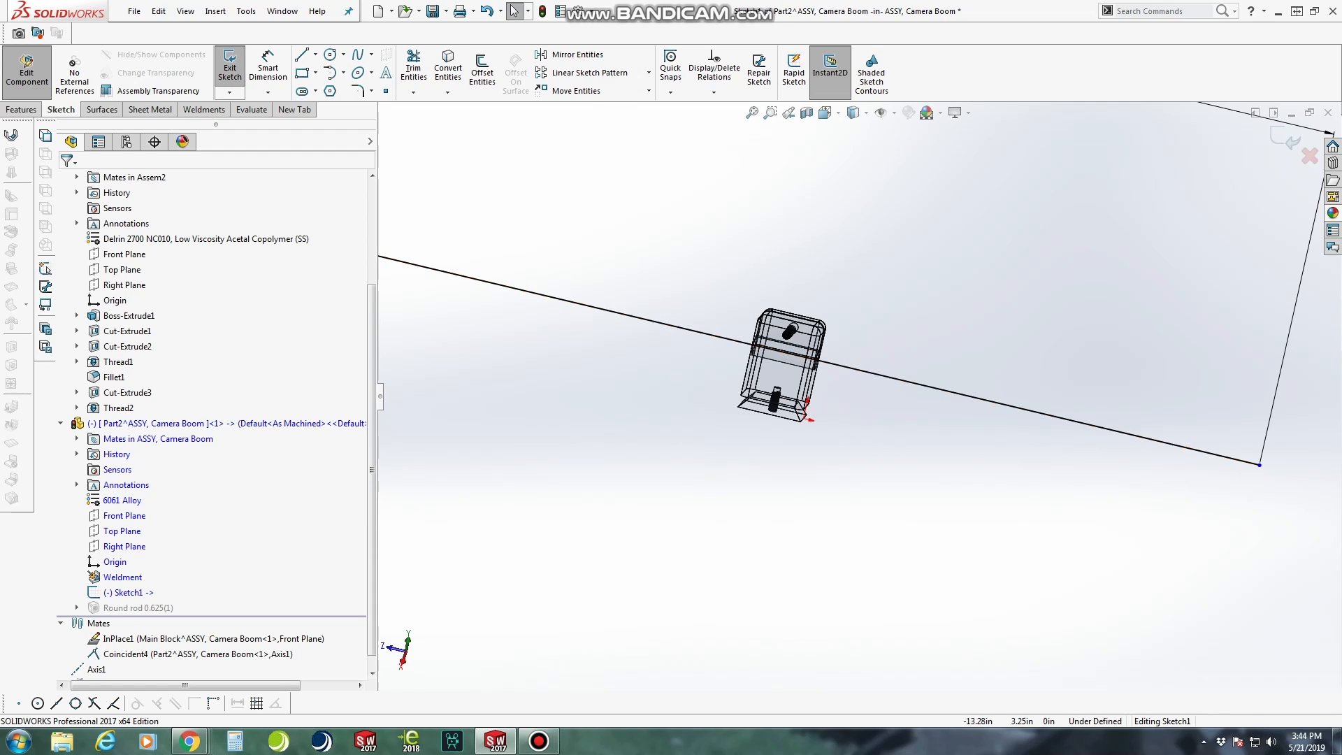
{"action": "left_click", "coordinate": [268, 68]}
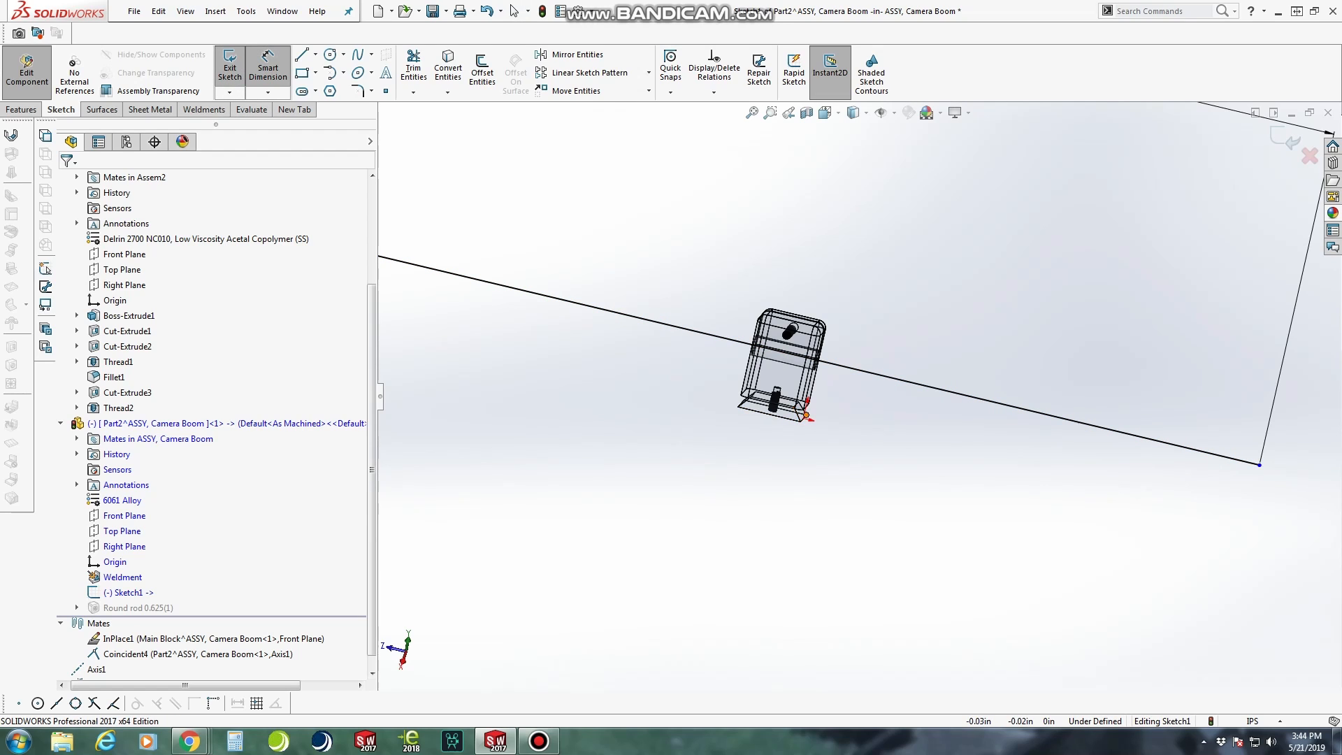
{"action": "scroll", "coordinate": [809, 417], "scroll_direction": "down", "scroll_amount": 8}
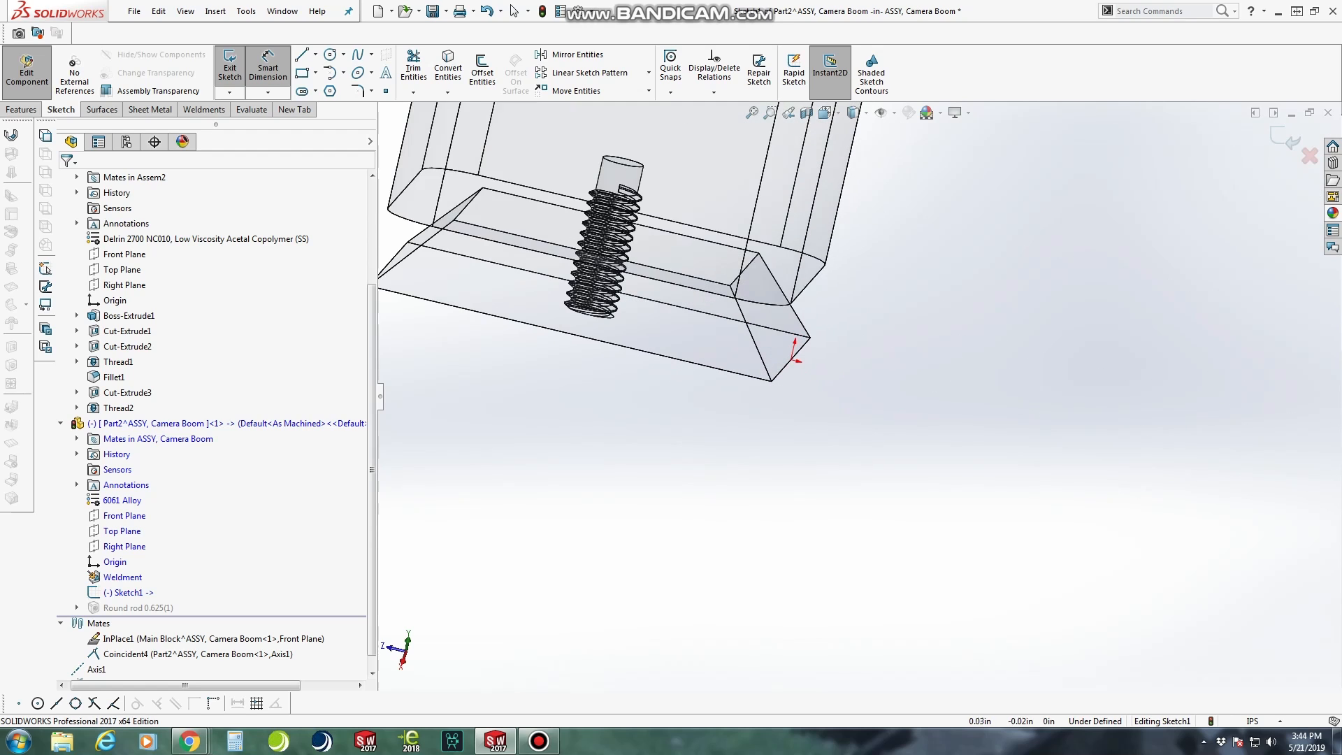
{"action": "key", "text": "Escape"}
Add a vertical relation between the boom rod part's origin and the nearest endpoint of the 30 in line, and exit the sketch
{"action": "scroll", "coordinate": [858, 395], "scroll_direction": "up", "scroll_amount": 8}
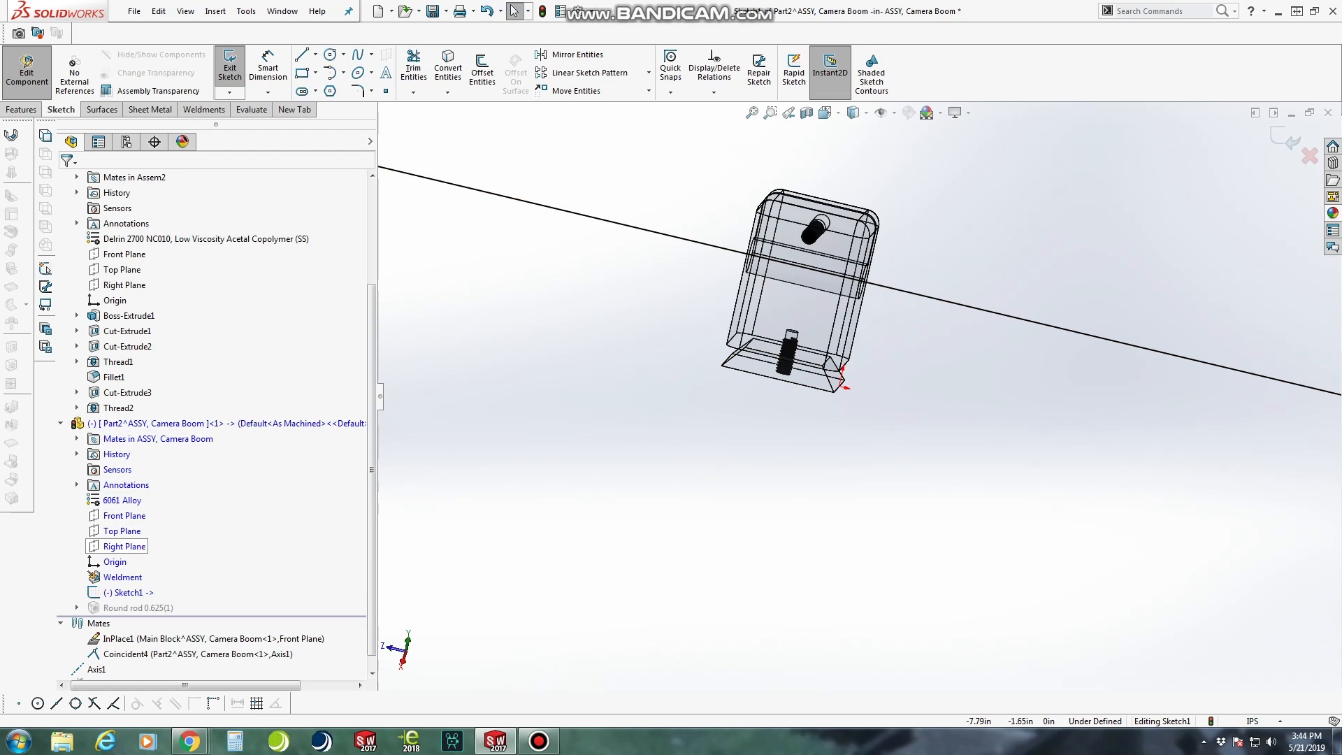
{"action": "left_click", "coordinate": [115, 562]}
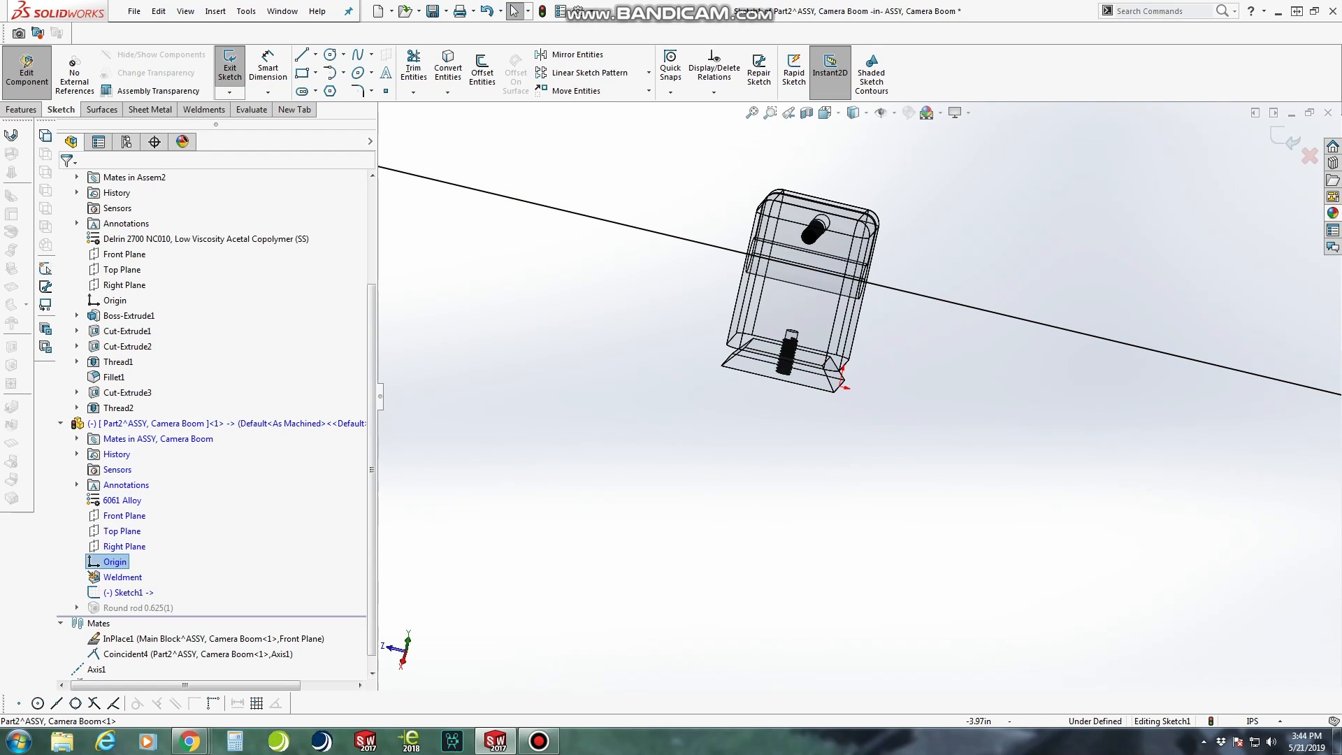
{"action": "scroll", "coordinate": [856, 392], "scroll_direction": "up", "scroll_amount": 5}
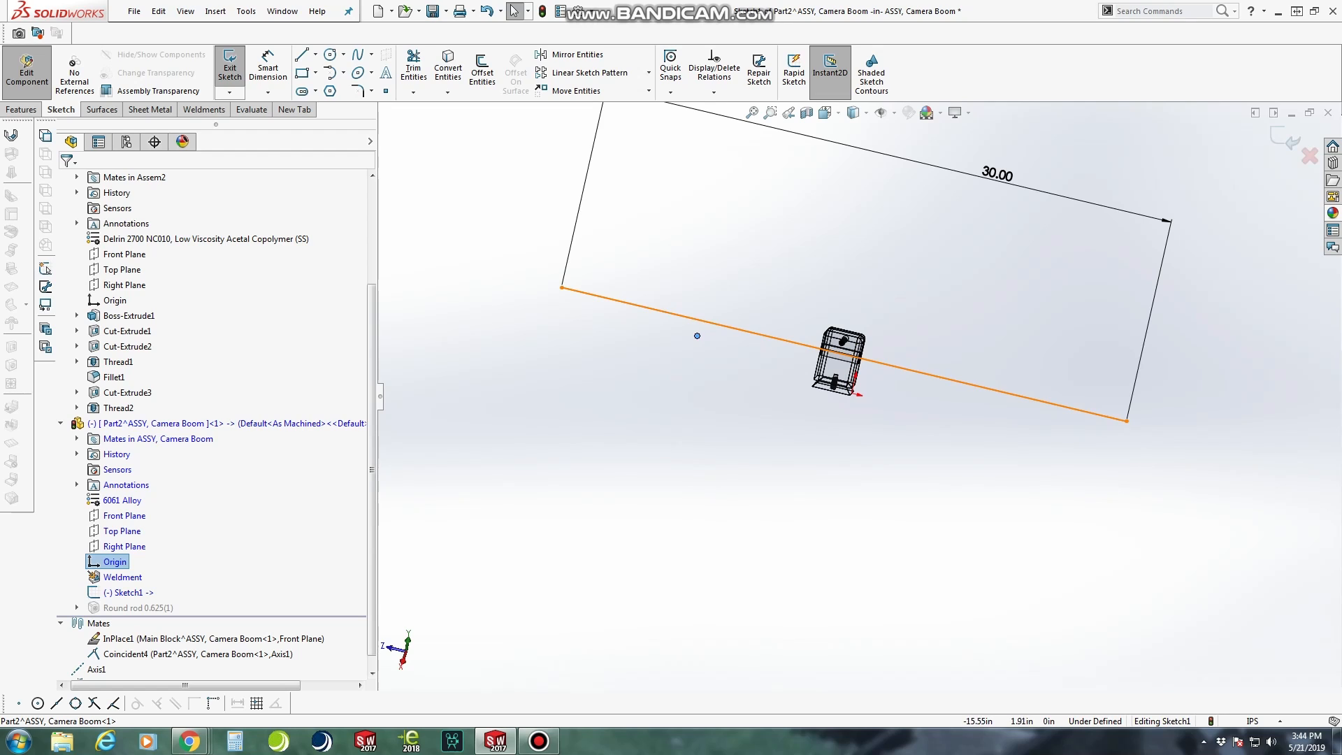
{"action": "left_click", "coordinate": [561, 287], "text": "ctrl"}
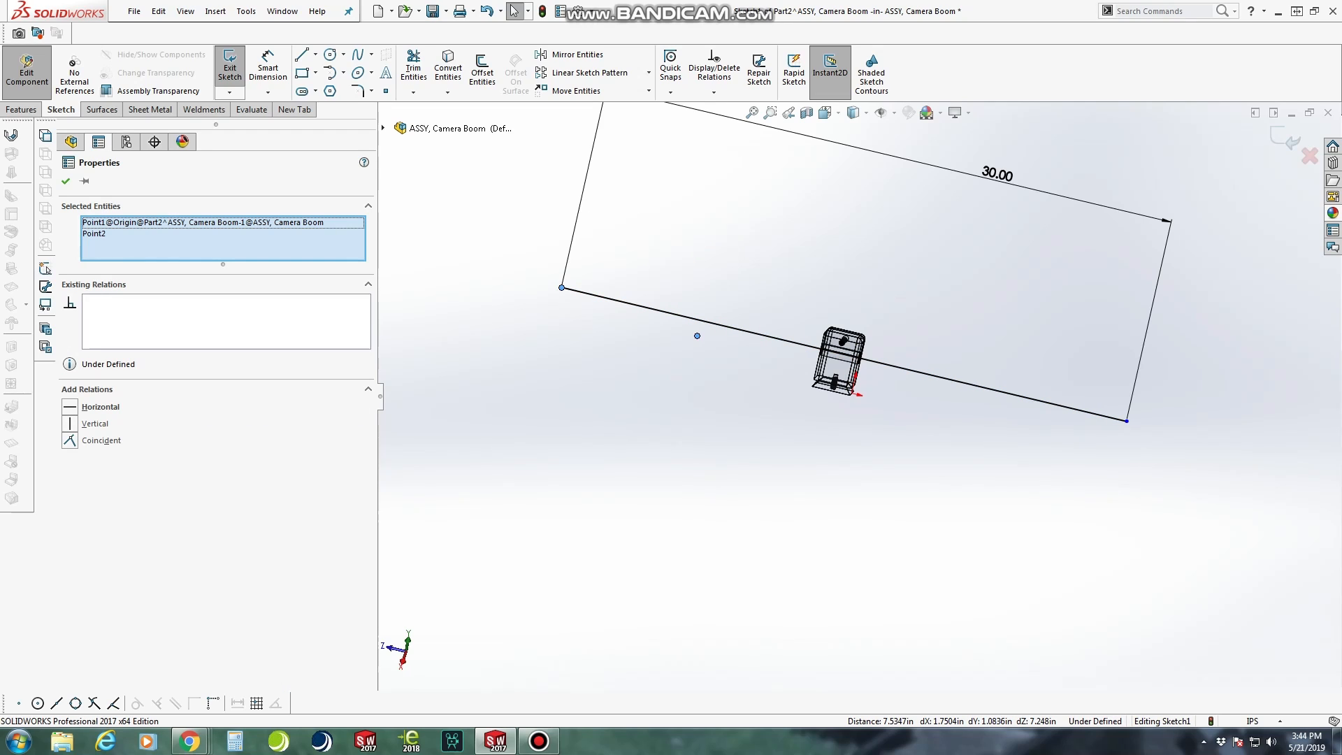
{"action": "left_click", "coordinate": [73, 424]}
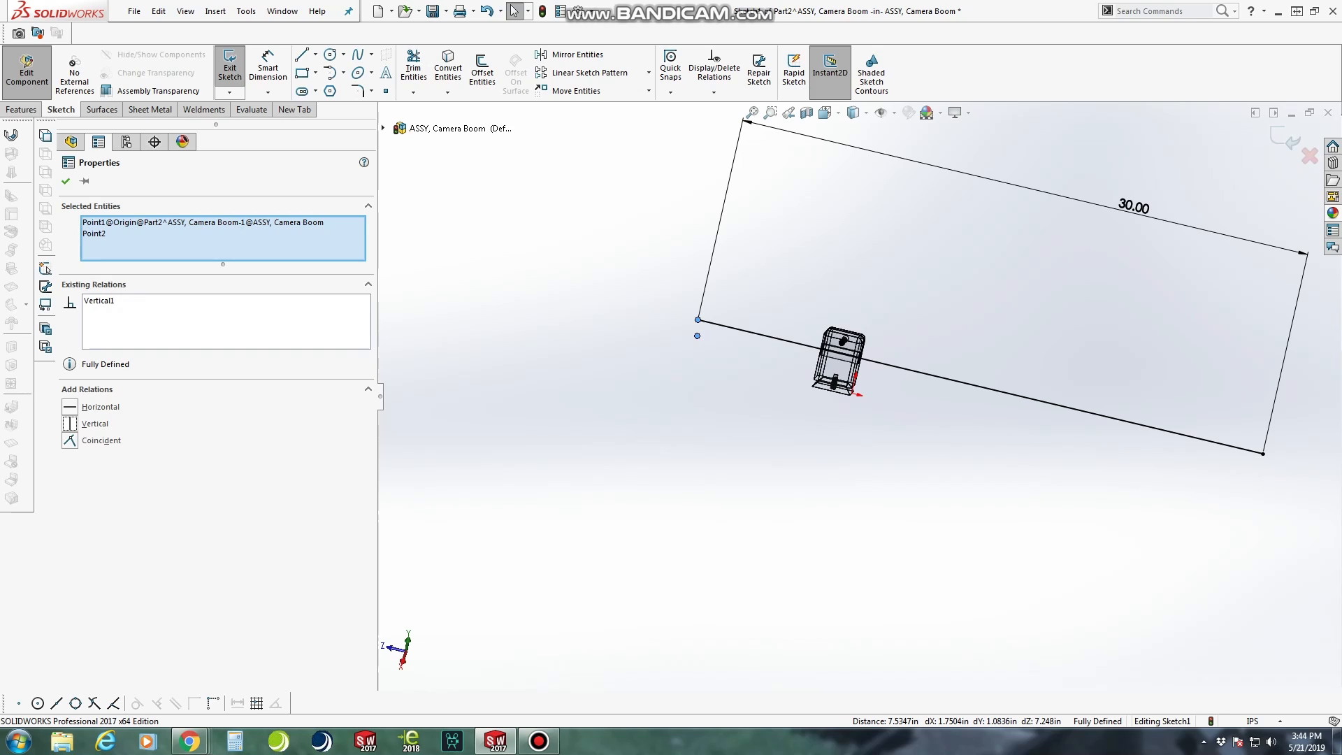
{"action": "left_click", "coordinate": [66, 181]}
{"action": "scroll", "coordinate": [865, 399], "scroll_direction": "up", "scroll_amount": 2}
{"action": "middle_click_drag", "start_coordinate": [865, 400], "coordinate": [1048, 392]}
{"action": "scroll", "coordinate": [757, 329], "scroll_direction": "down", "scroll_amount": 3}
{"action": "key", "text": "ctrl+8"}
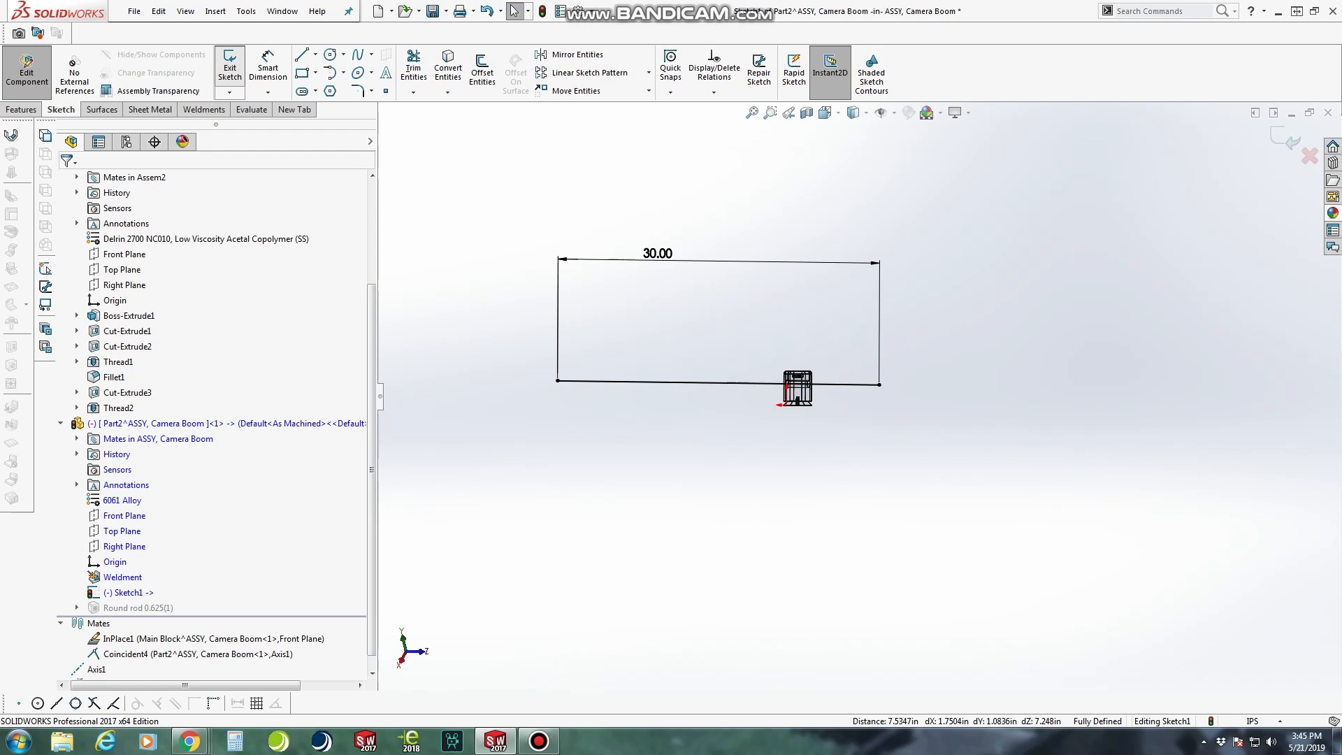
{"action": "left_click", "coordinate": [230, 68]}
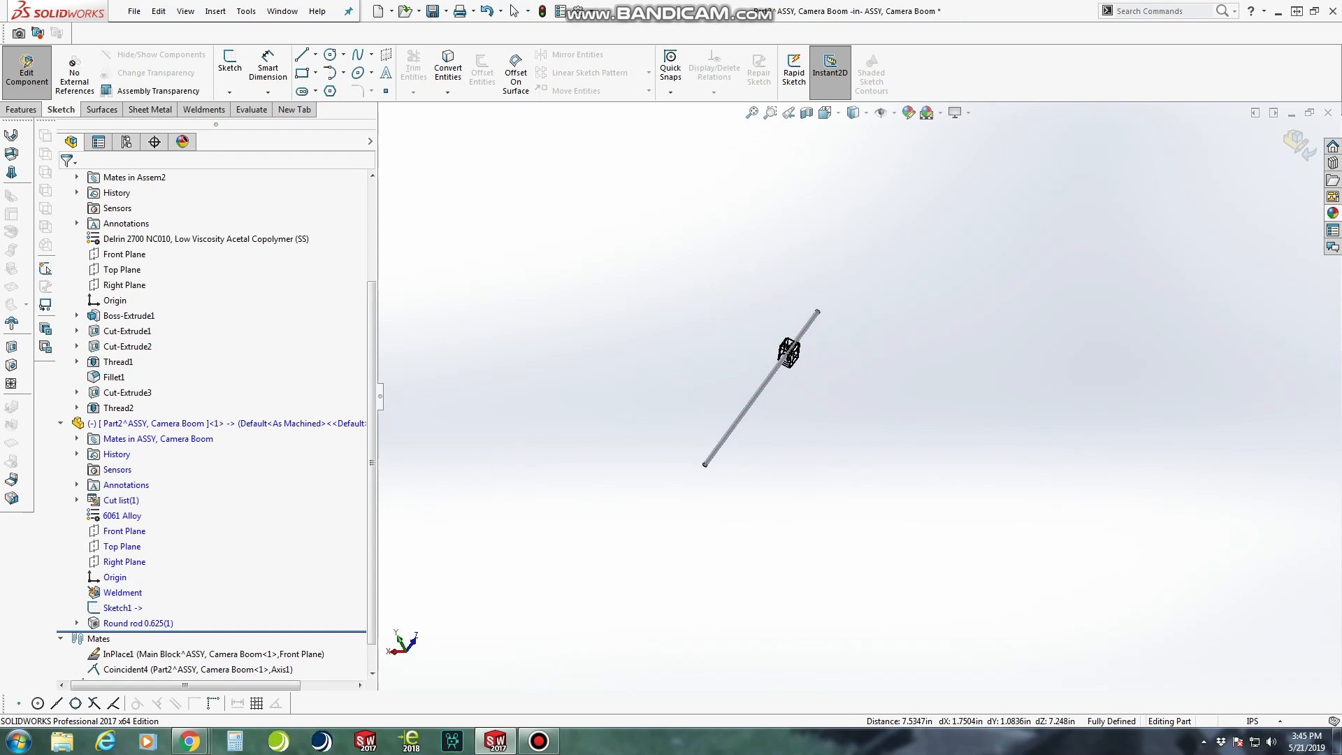
Select the boom rod's Top Plane and view the rod's end normal to that plane
{"action": "scroll", "coordinate": [857, 397], "scroll_direction": "up", "scroll_amount": 3}
{"action": "middle_click_drag", "start_coordinate": [804, 391], "coordinate": [849, 447]}
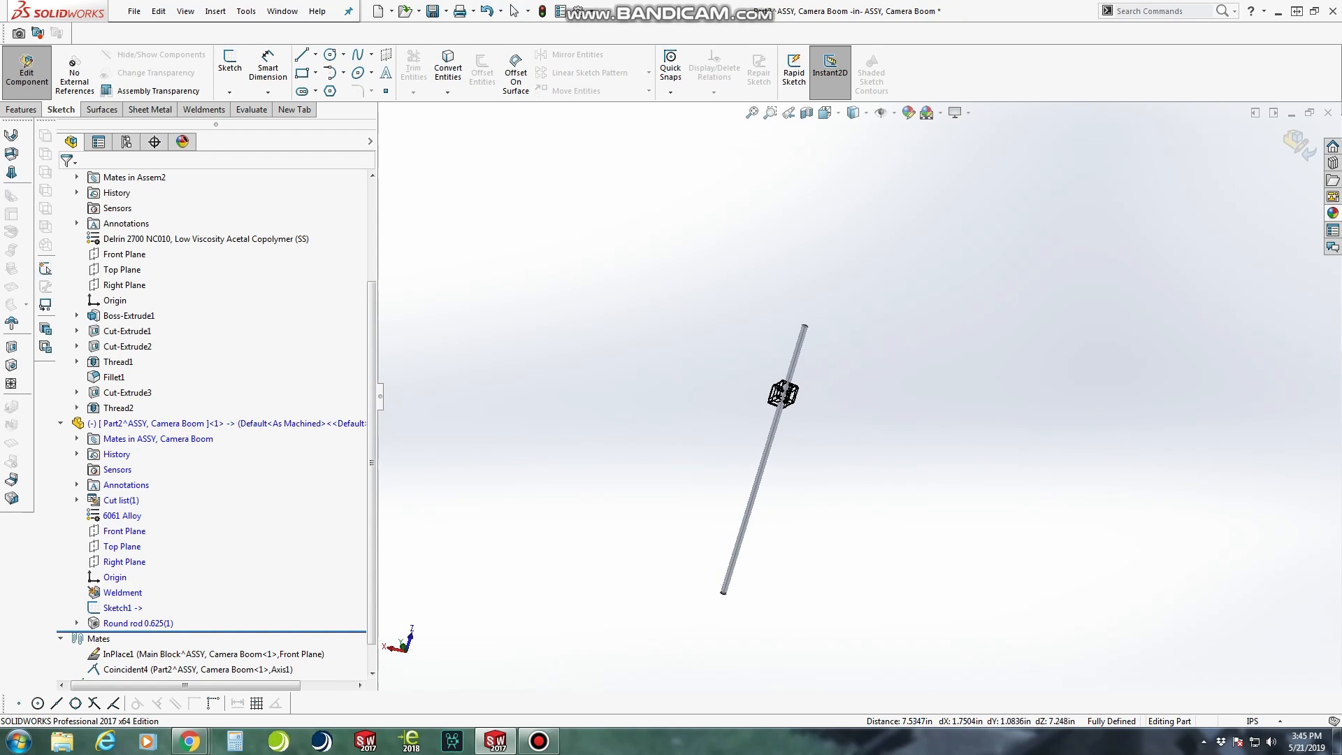
{"action": "left_click", "coordinate": [826, 113]}
{"action": "left_click", "coordinate": [809, 368]}
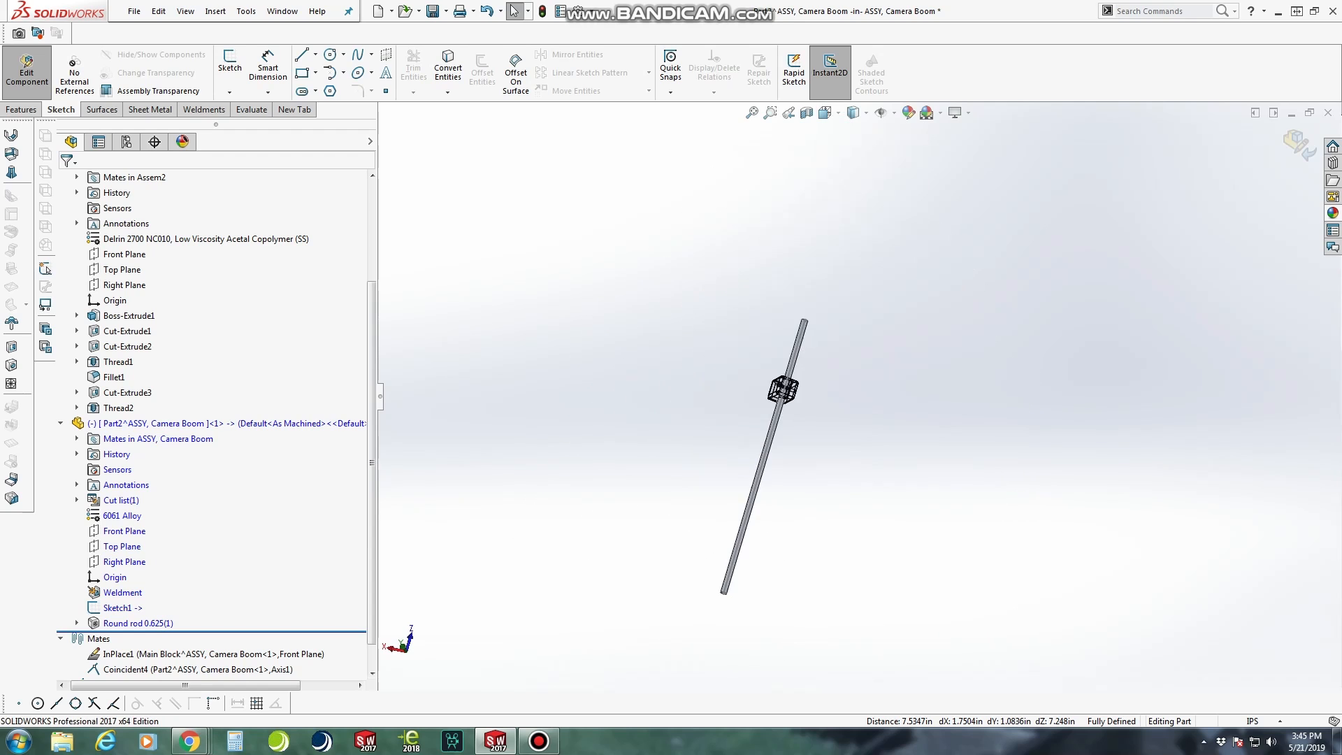
{"action": "scroll", "coordinate": [853, 187], "scroll_direction": "down", "scroll_amount": 3}
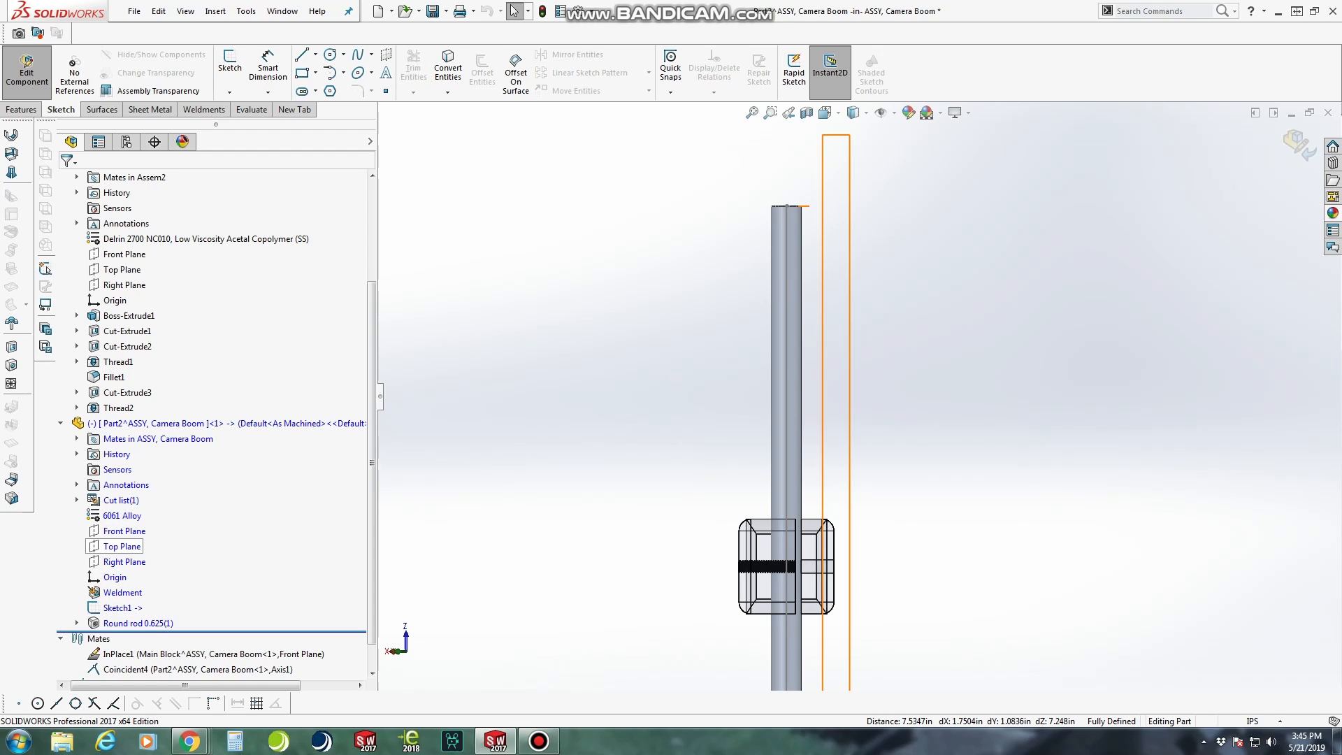
{"action": "left_click", "coordinate": [121, 547]}
{"action": "scroll", "coordinate": [859, 397], "scroll_direction": "up", "scroll_amount": 2}
{"action": "middle_click_drag", "start_coordinate": [859, 397], "coordinate": [808, 427]}
{"action": "scroll", "coordinate": [850, 275], "scroll_direction": "down", "scroll_amount": 1}
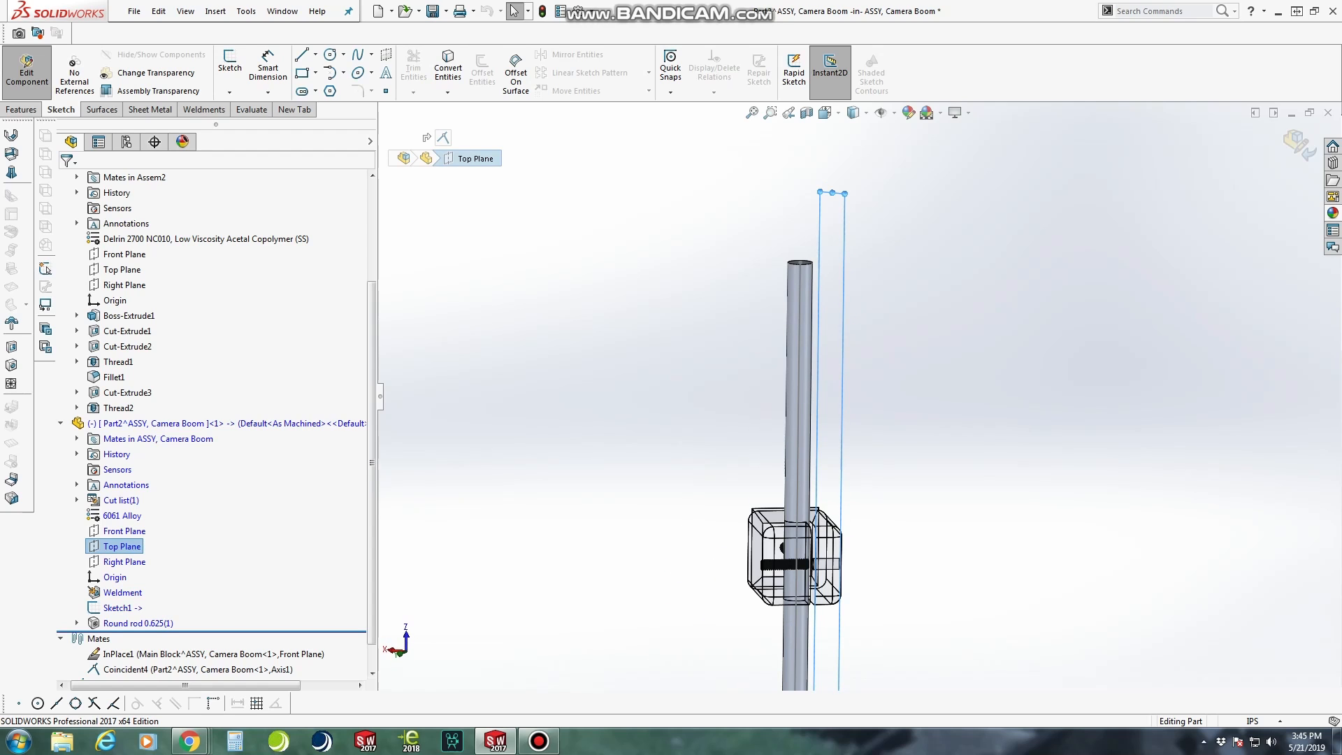
{"action": "mouse_move", "coordinate": [801, 265]}
{"action": "middle_mouse_down"}
{"action": "mouse_move", "coordinate": [594, 274]}
{"action": "mouse_move", "coordinate": [587, 294]}
{"action": "mouse_move", "coordinate": [560, 289]}
{"action": "middle_mouse_up"}
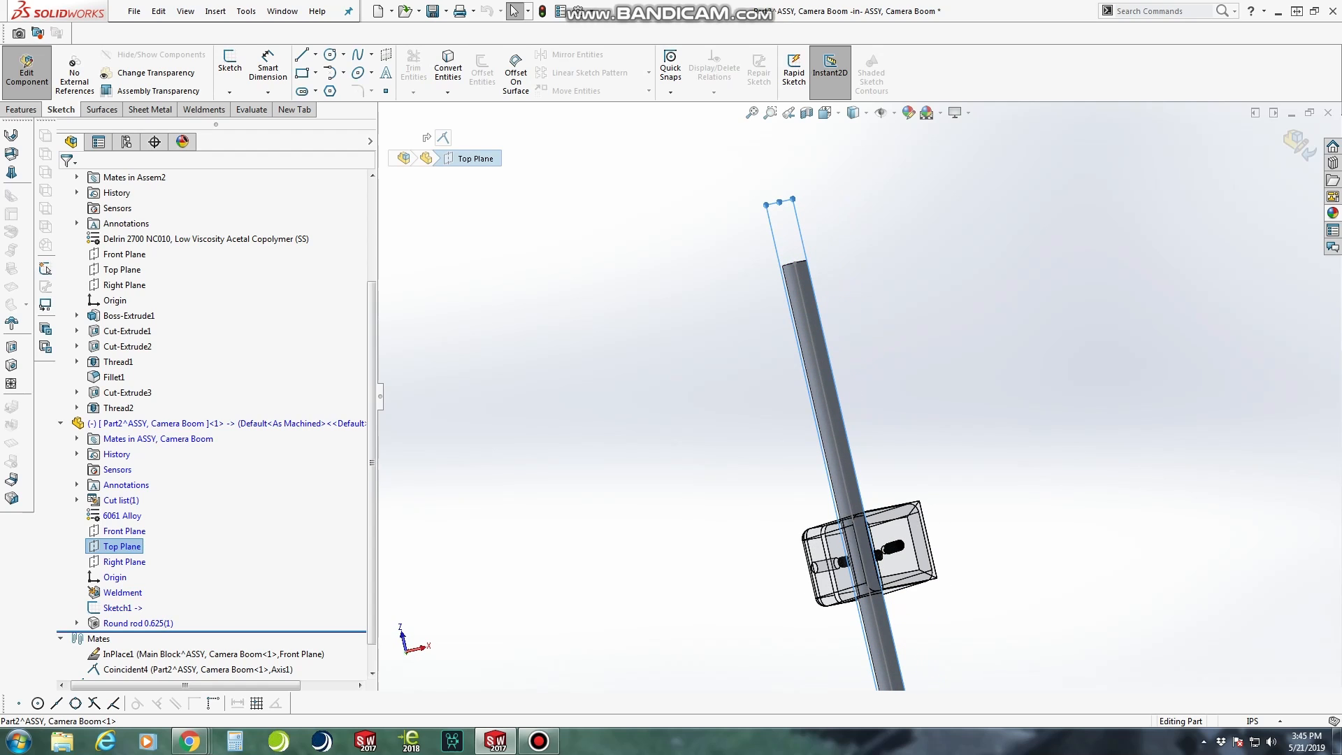
{"action": "right_click", "coordinate": [786, 230]}
{"action": "left_click", "coordinate": [883, 211]}
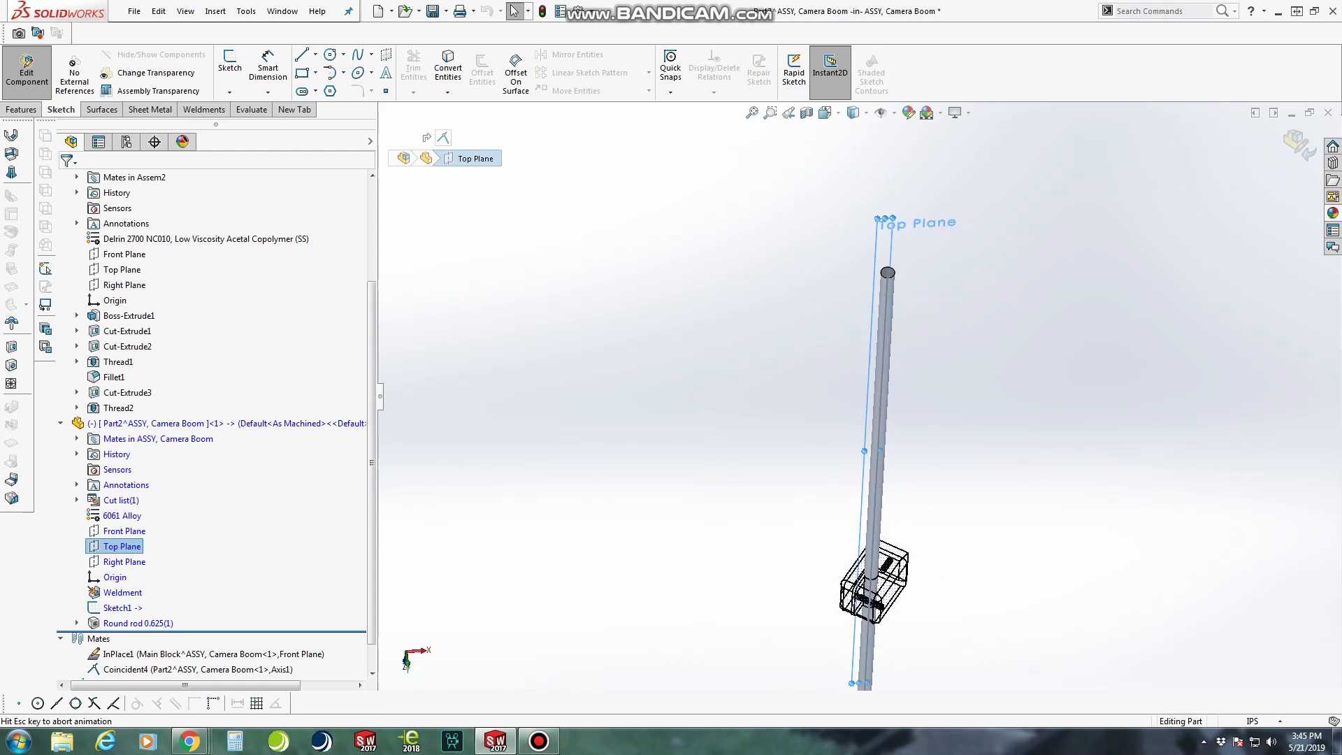
{"action": "scroll", "coordinate": [859, 145], "scroll_direction": "down", "scroll_amount": 11}
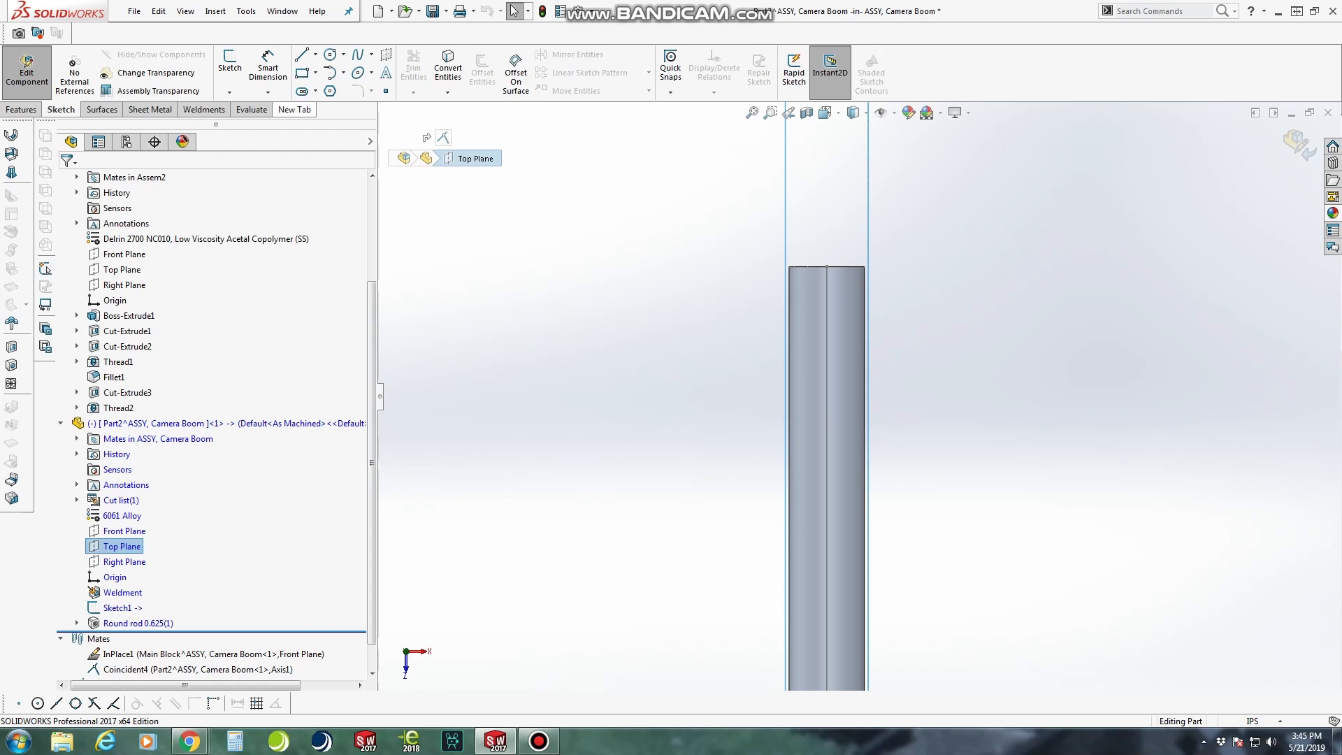
Sketch a corner rectangle about 0.21 by 1.98 in on the boom rod's Top Plane, starting at the corner of the rod's end
{"action": "left_click", "coordinate": [302, 72]}
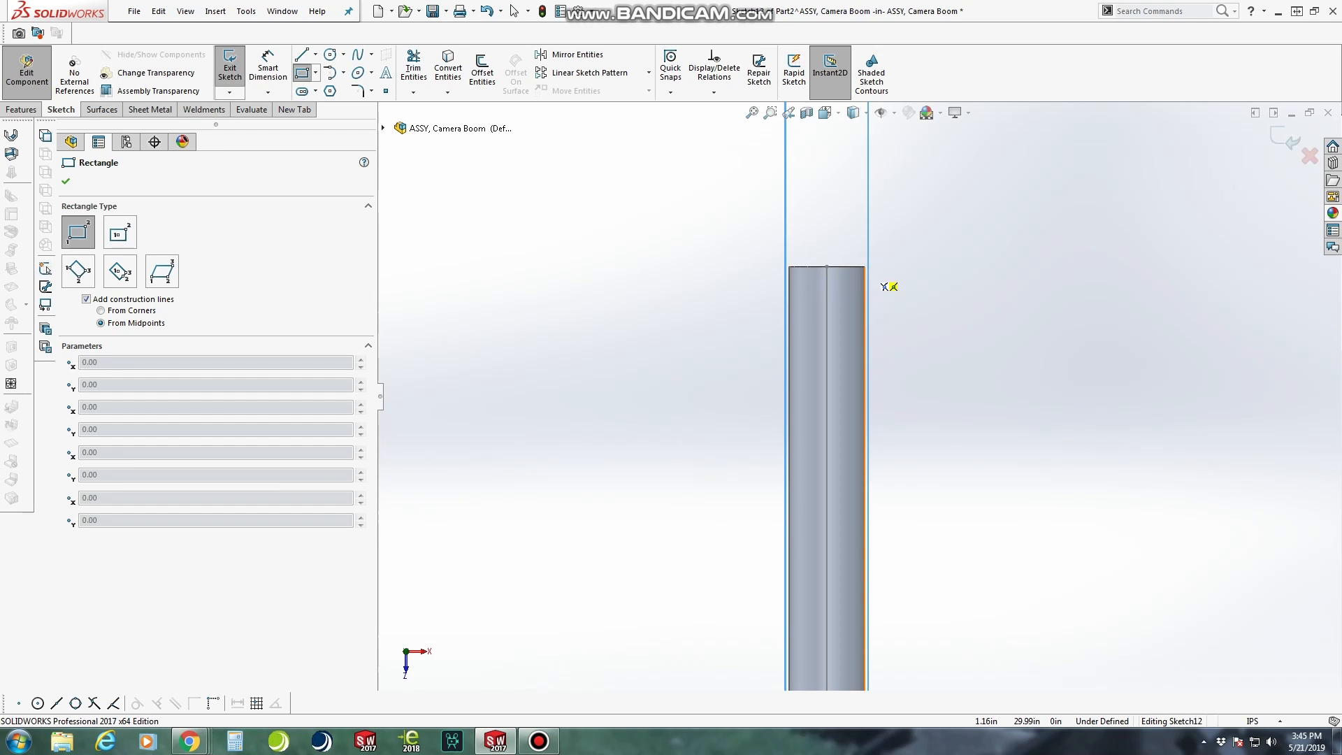
{"action": "left_click", "coordinate": [865, 267]}
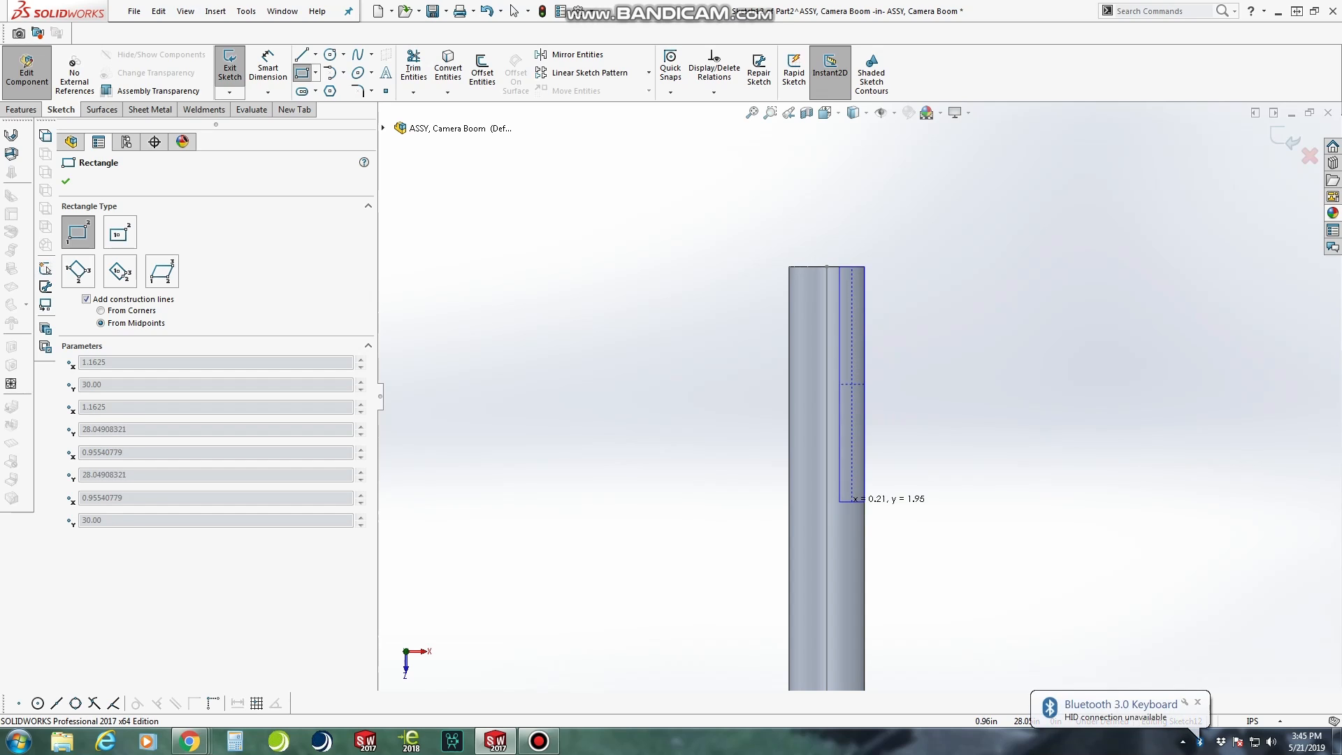
{"action": "left_click", "coordinate": [839, 505]}
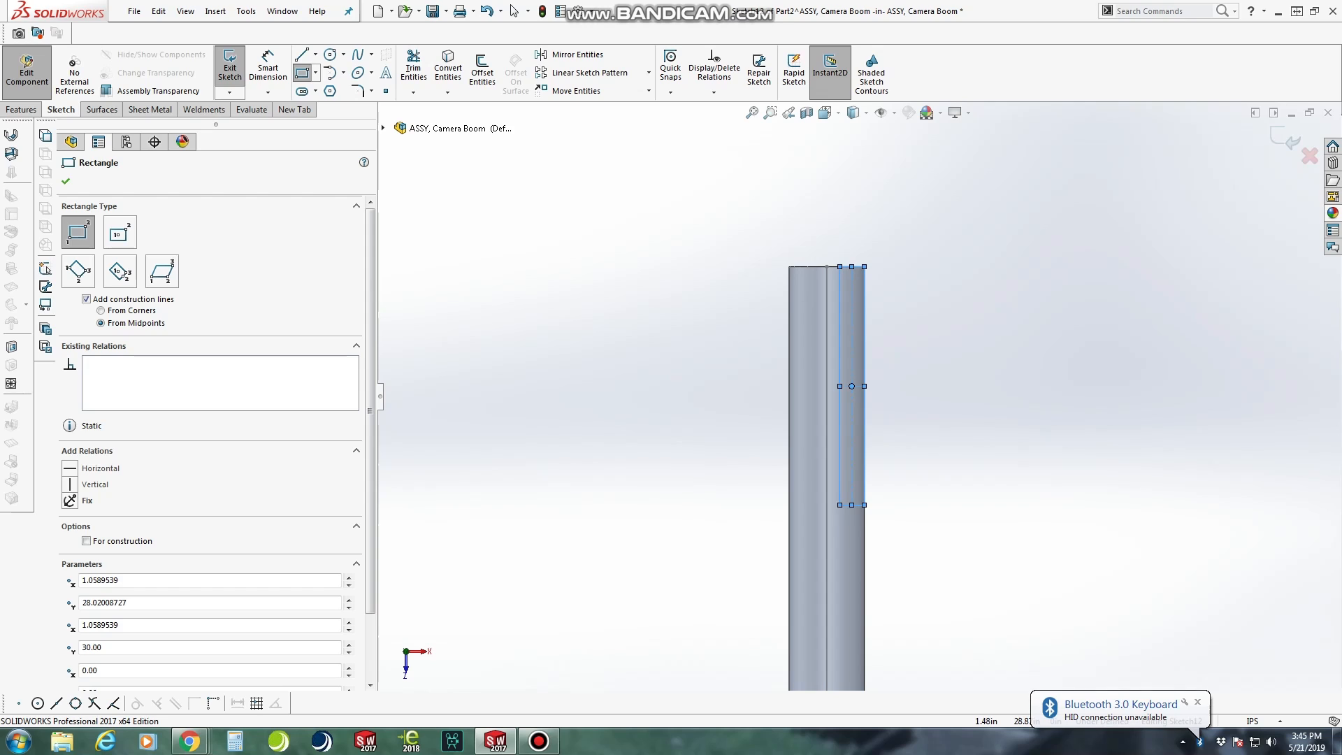
{"action": "middle_click_drag", "start_coordinate": [819, 408], "coordinate": [846, 458]}
{"action": "scroll", "coordinate": [840, 416], "scroll_direction": "up", "scroll_amount": 5}
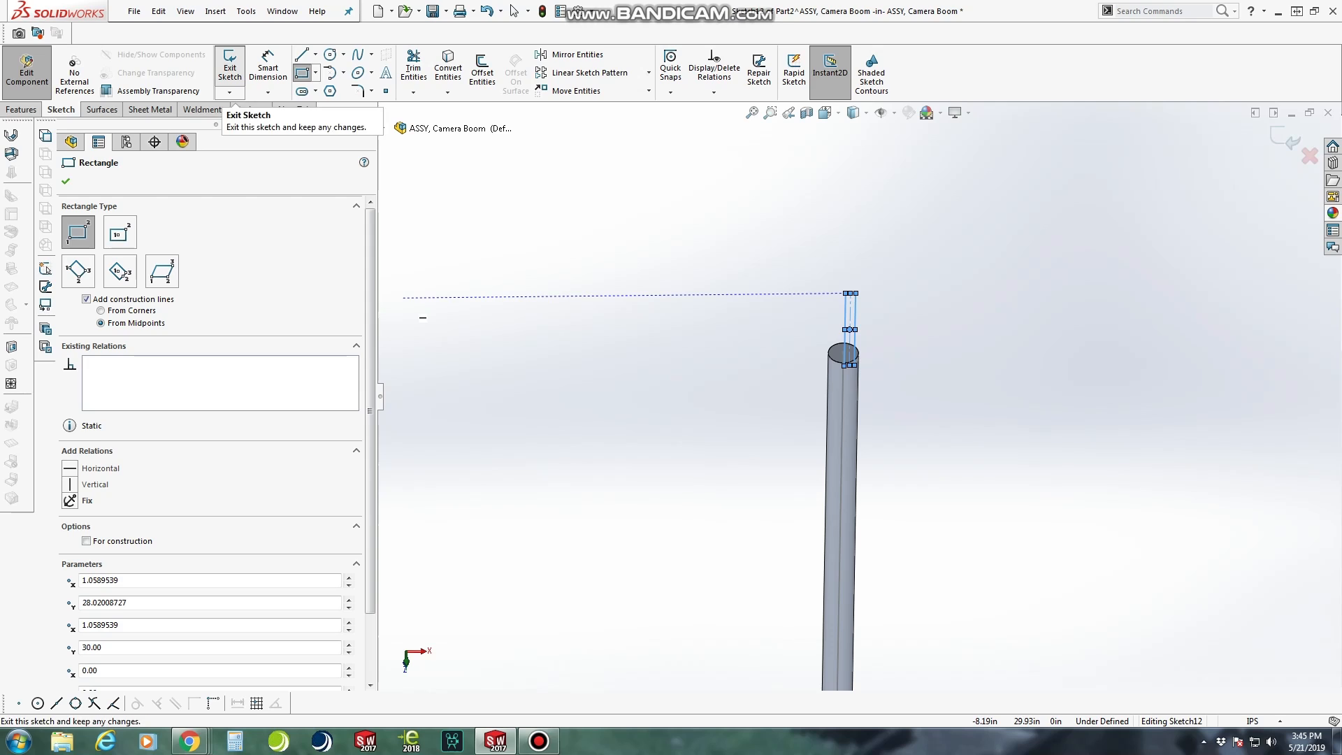
Exit the rectangle sketch at the boom rod's end and delete that sketch from the rod part
{"action": "left_click", "coordinate": [230, 67]}
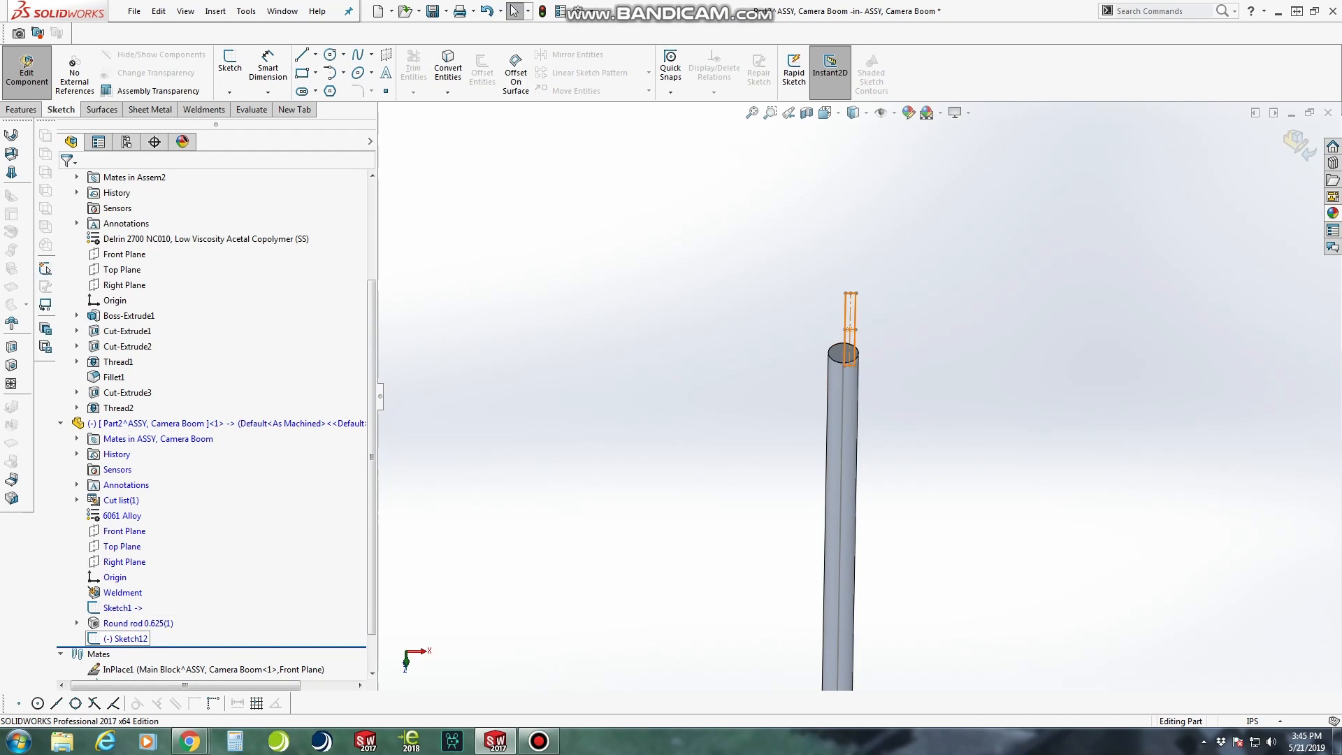
{"action": "right_click", "coordinate": [129, 639]}
{"action": "left_click", "coordinate": [174, 591]}
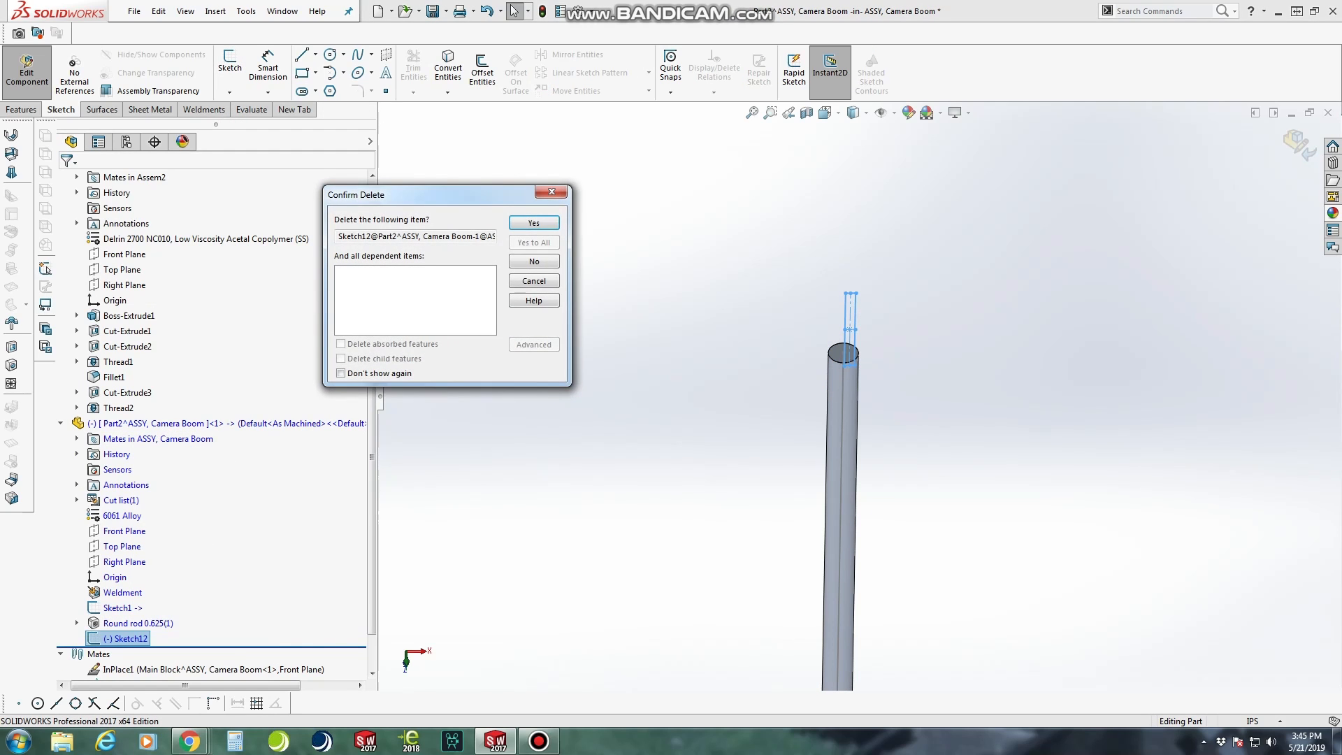
{"action": "key", "text": "Return"}
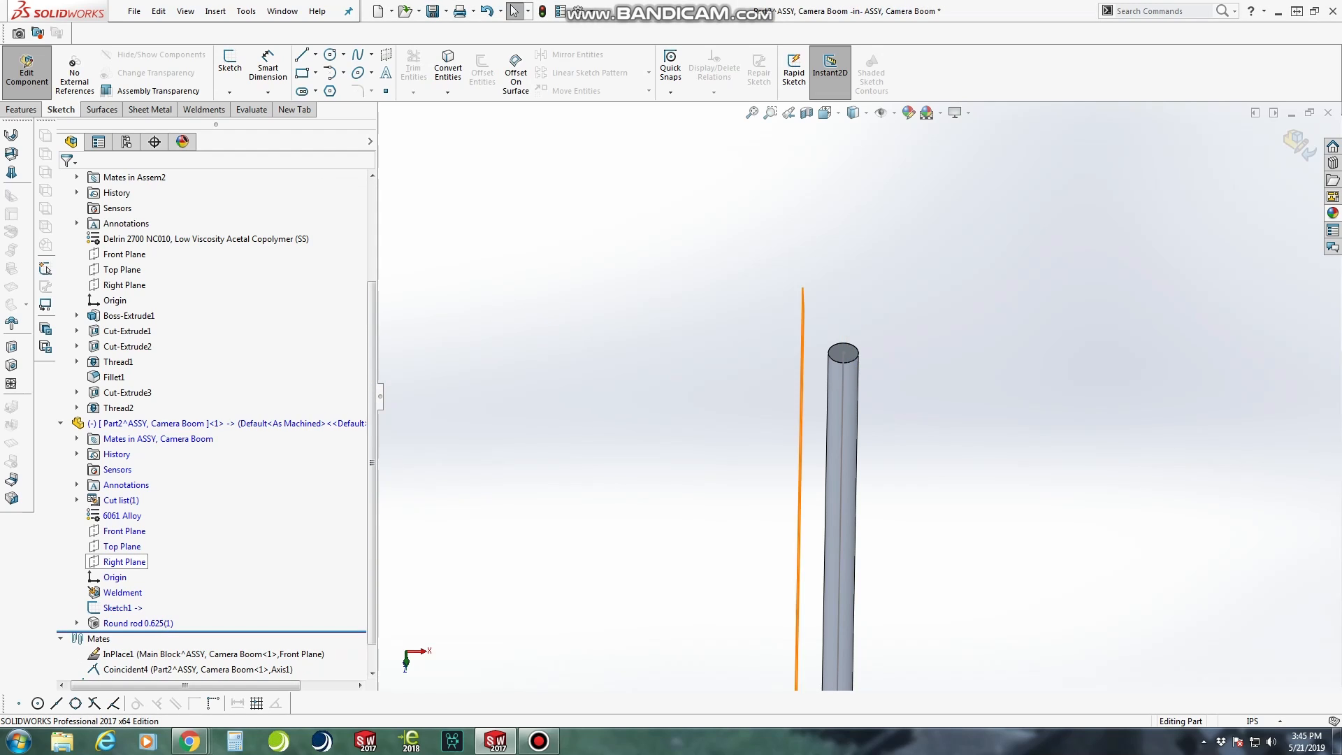
Examine how the boom rod's Top and Front Planes are oriented, and view the rod's end face from the front
{"action": "left_click", "coordinate": [129, 548]}
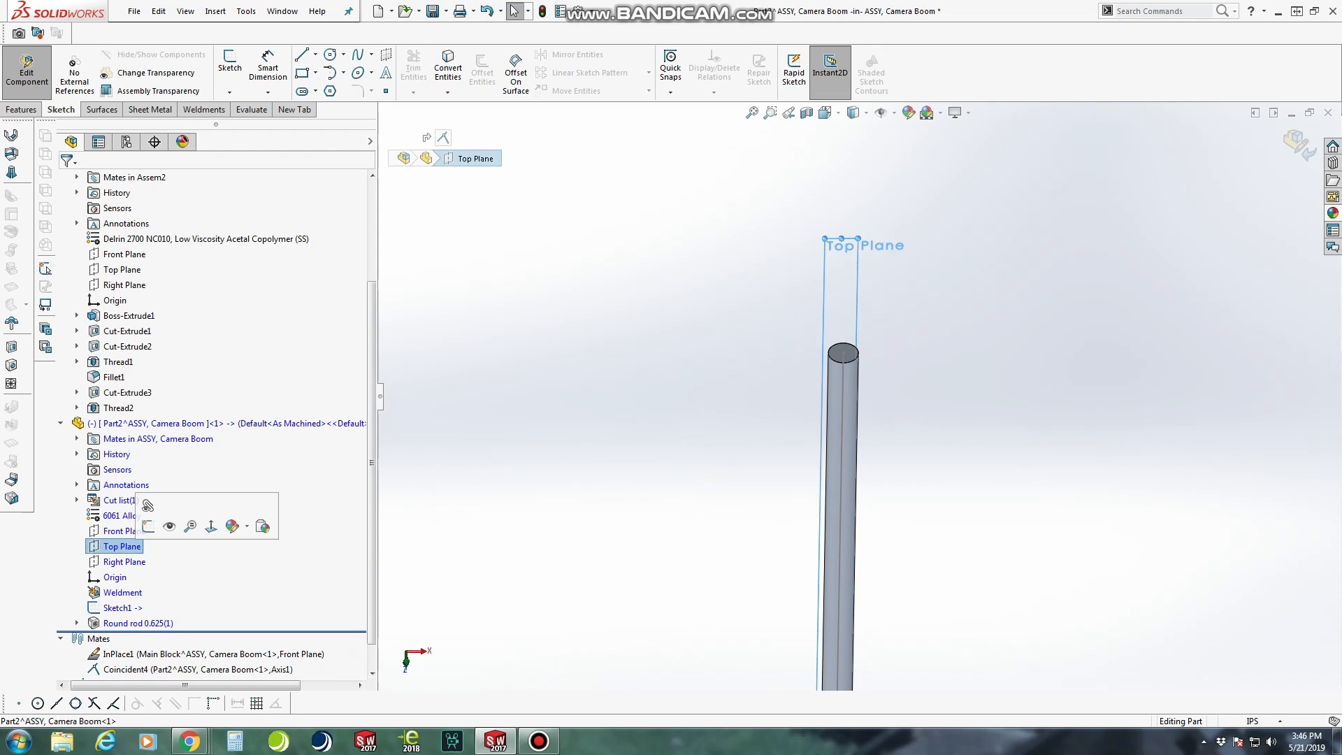
{"action": "middle_click_drag", "start_coordinate": [844, 391], "coordinate": [859, 448]}
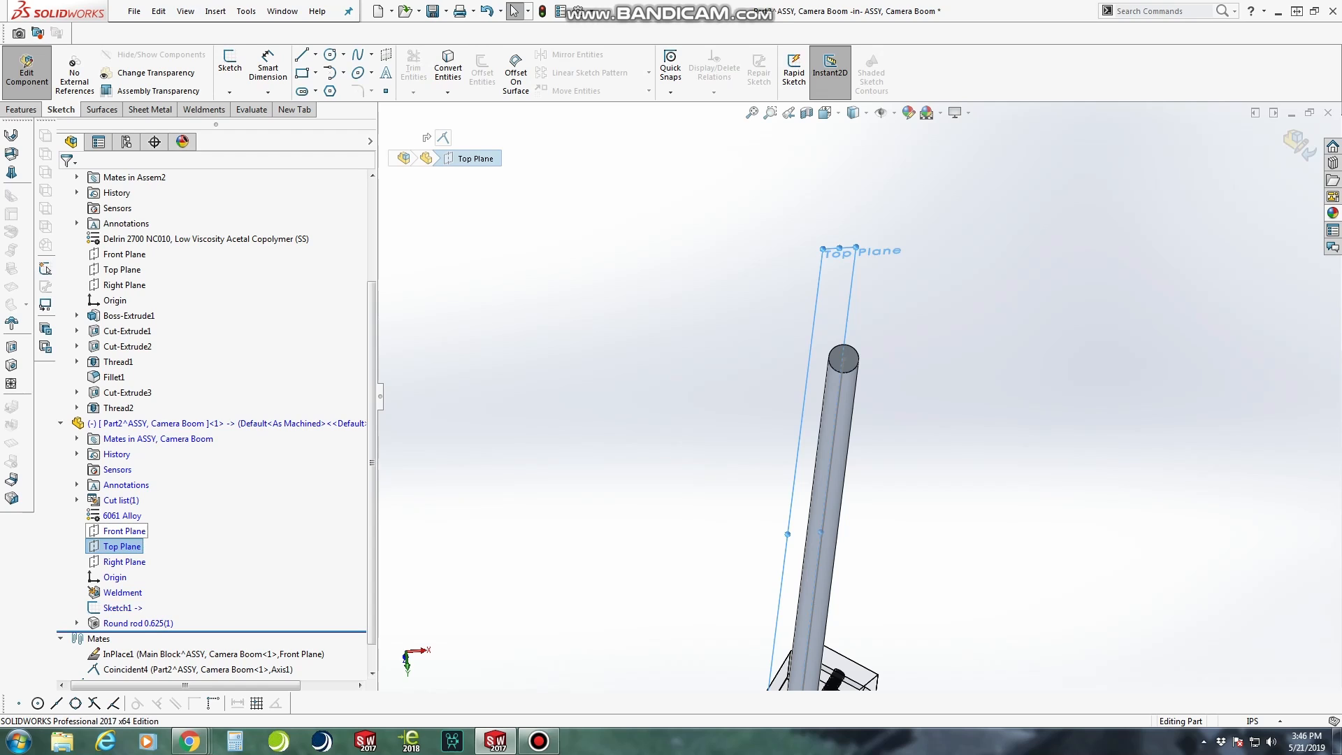
{"action": "left_click", "coordinate": [124, 531]}
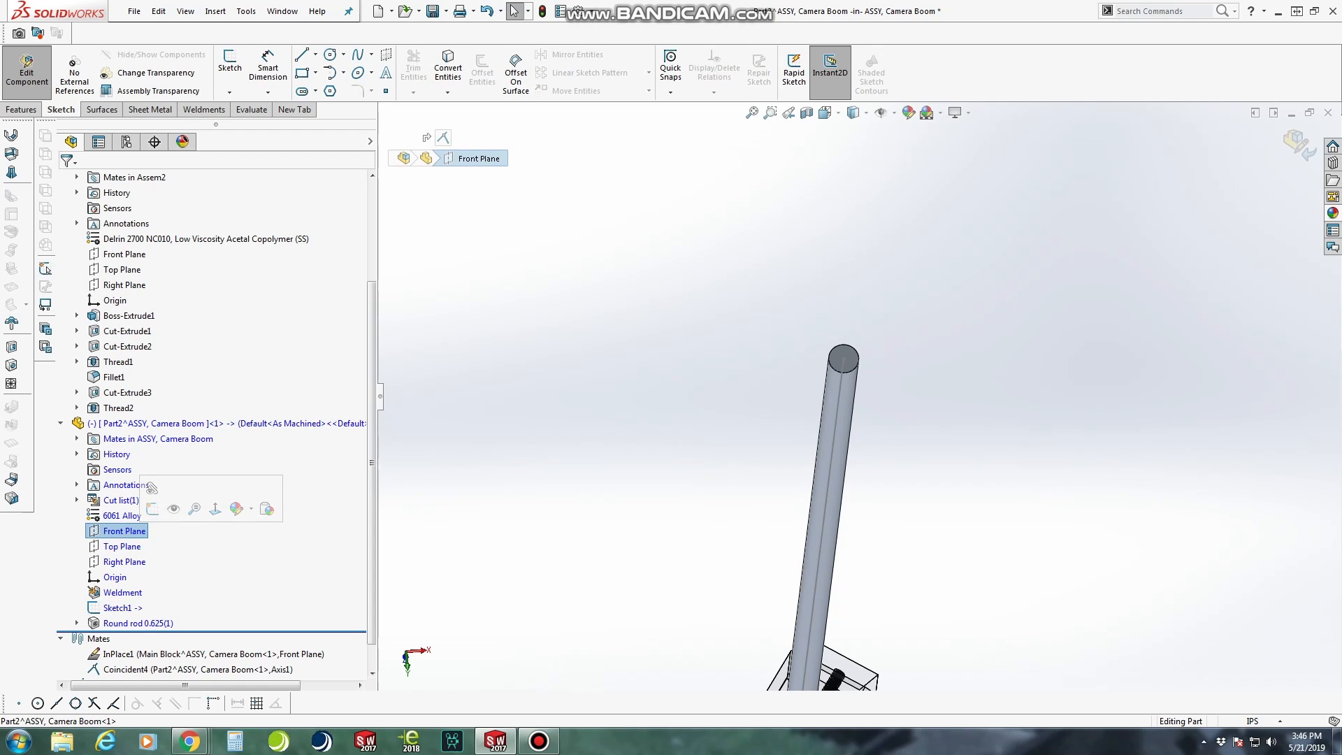
{"action": "scroll", "coordinate": [854, 399], "scroll_direction": "up", "scroll_amount": 6}
{"action": "middle_click_drag", "start_coordinate": [854, 399], "coordinate": [850, 301]}
{"action": "scroll", "coordinate": [818, 650], "scroll_direction": "down", "scroll_amount": 10}
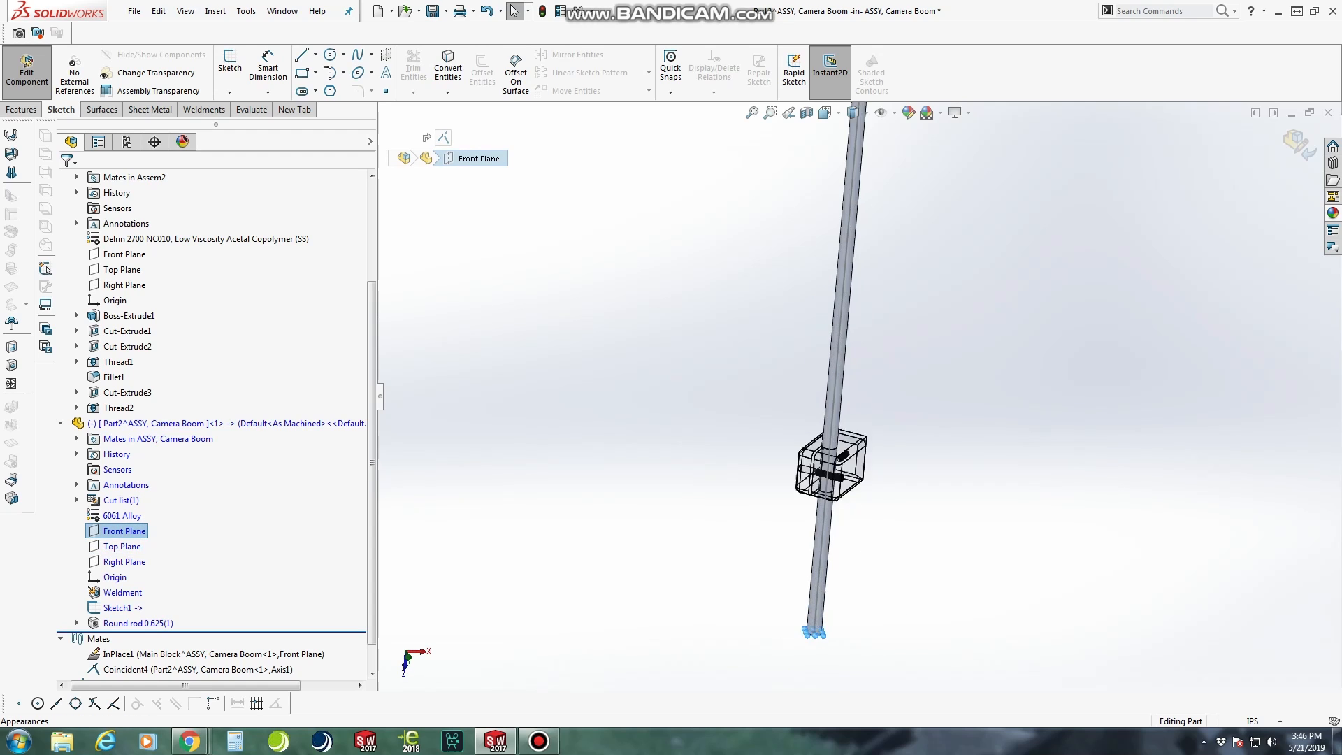
{"action": "middle_click_drag", "start_coordinate": [804, 559], "coordinate": [850, 378]}
{"action": "left_click", "coordinate": [825, 113]}
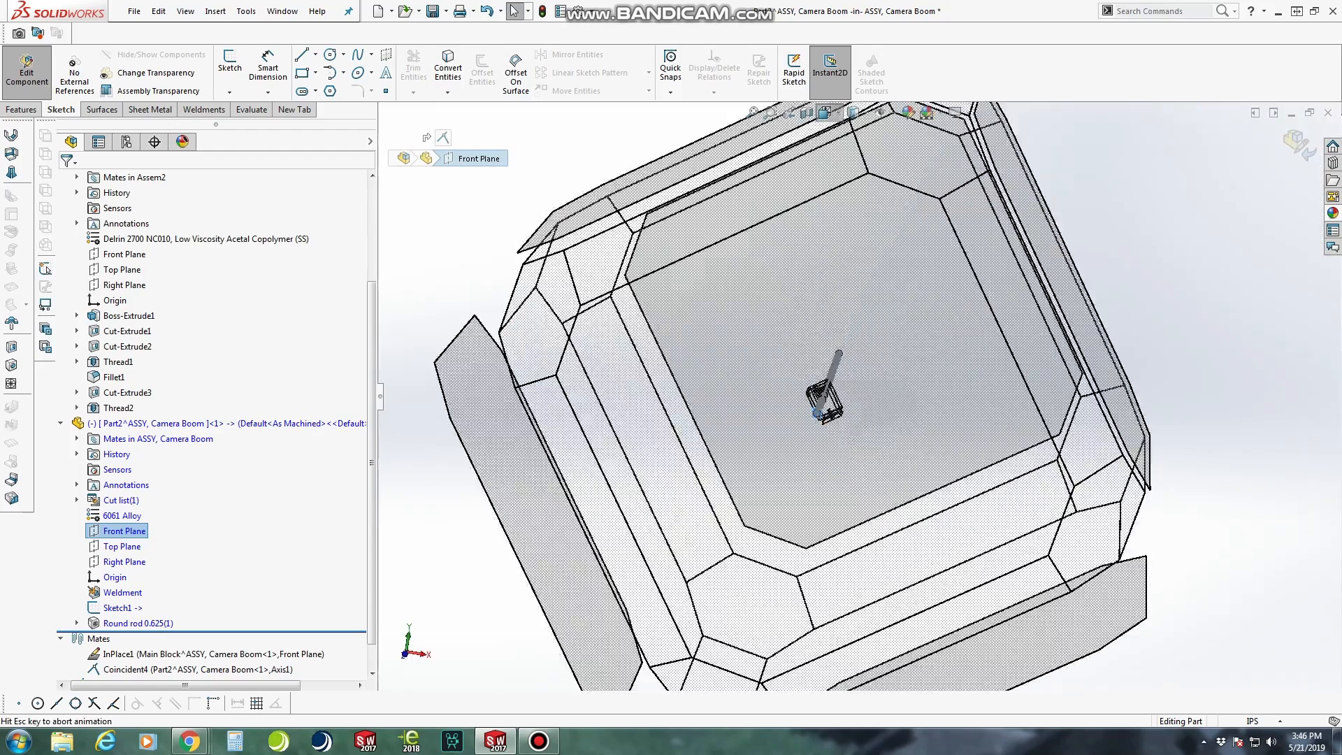
{"action": "left_click", "coordinate": [832, 400]}
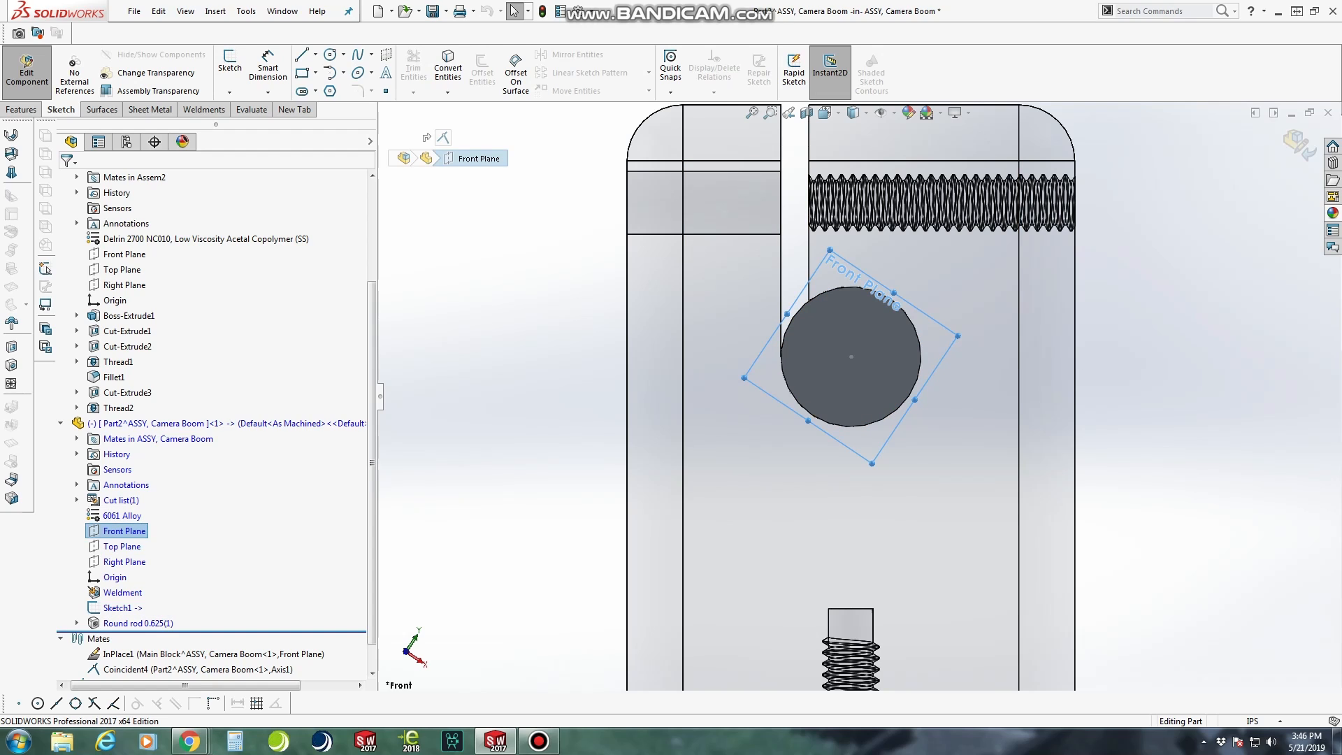
Start an extruded cut on the rod's end face and sketch a circle of 0.3125 in radius centred on the rod
{"action": "left_click", "coordinate": [859, 384]}
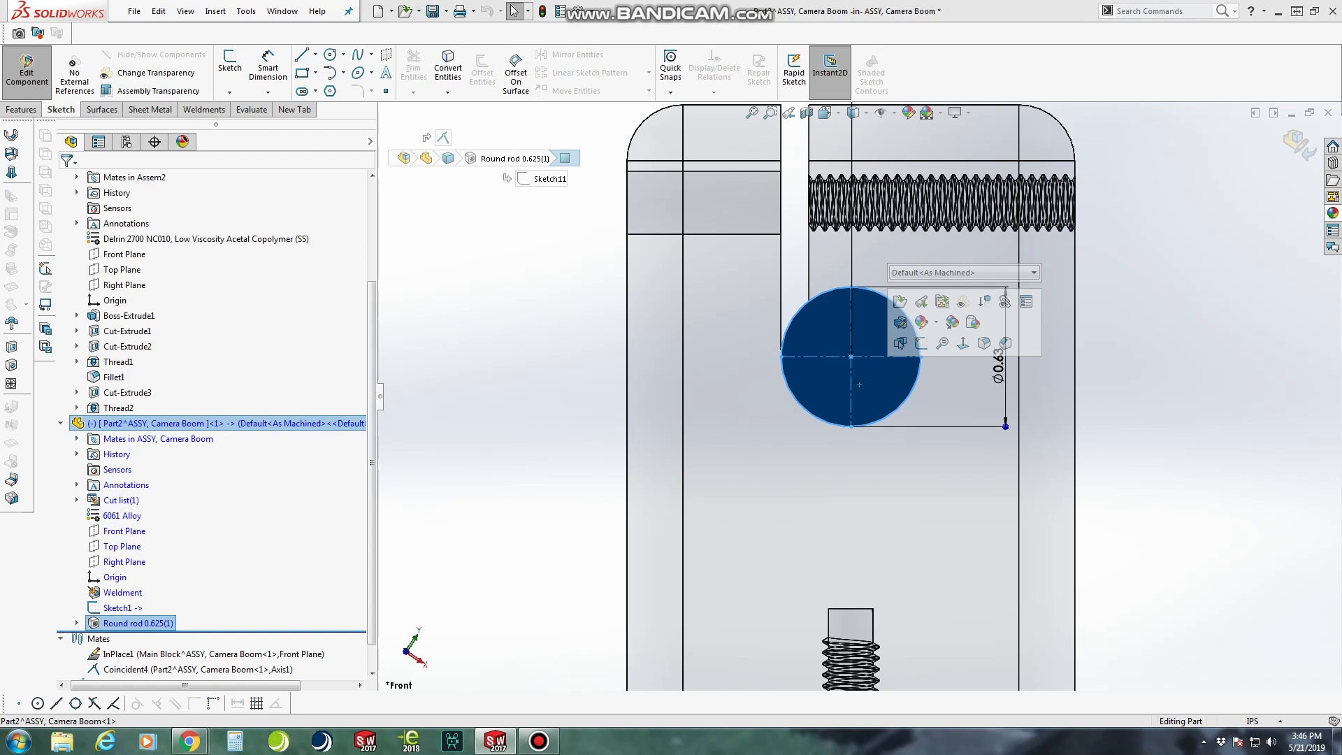
{"action": "left_click", "coordinate": [22, 110]}
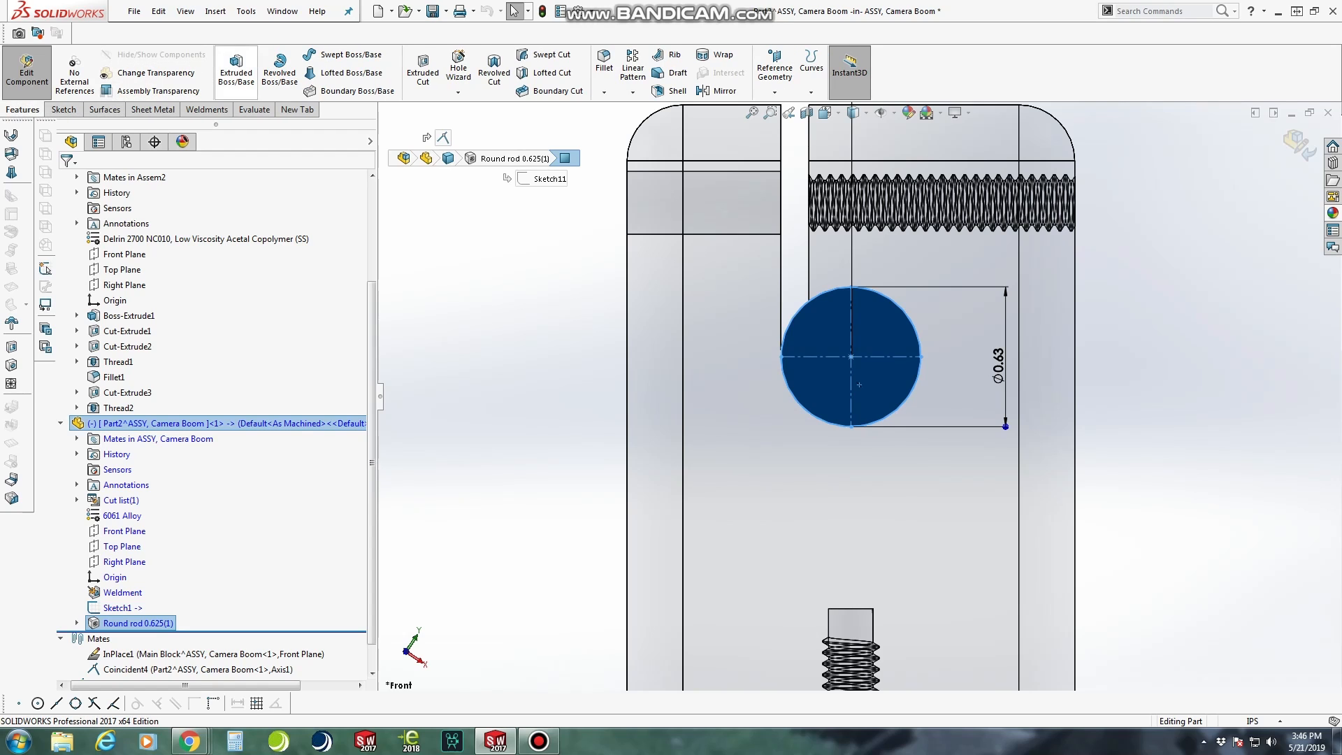
{"action": "left_click", "coordinate": [423, 72]}
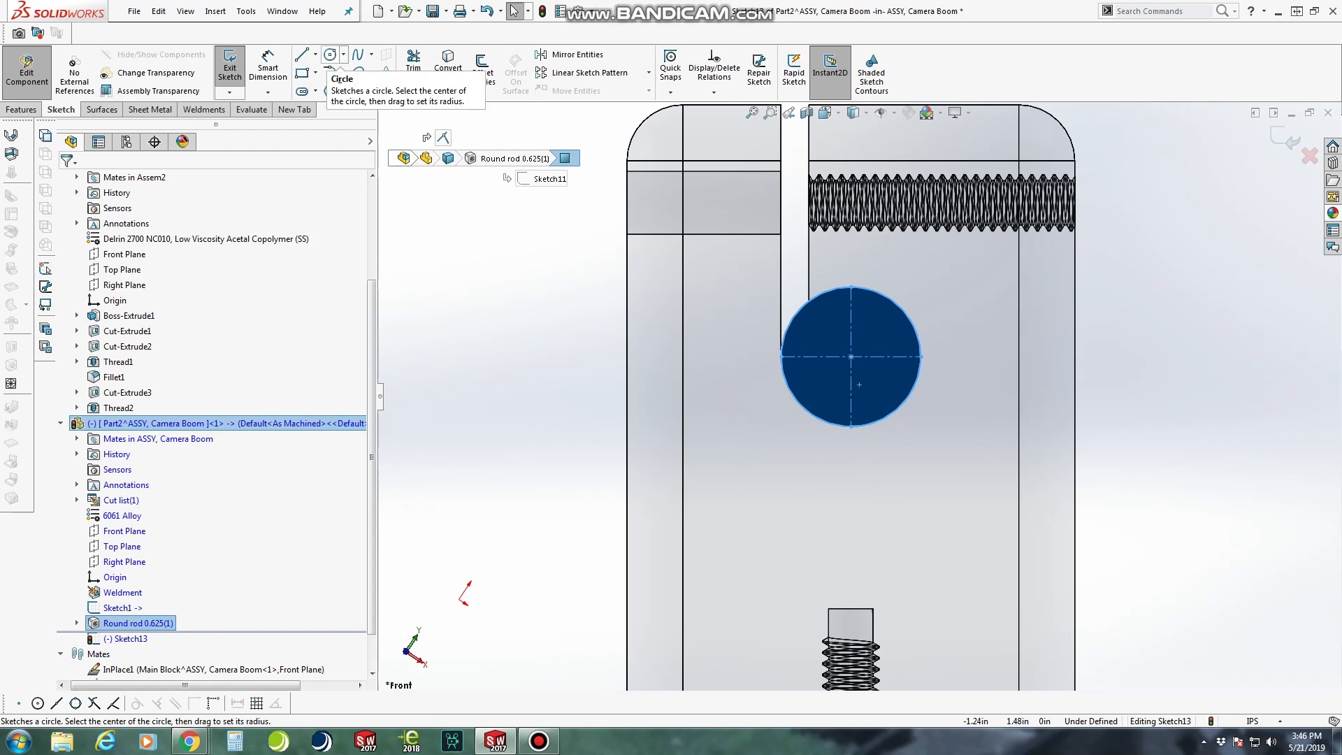
{"action": "left_click", "coordinate": [330, 54]}
{"action": "left_click", "coordinate": [851, 356]}
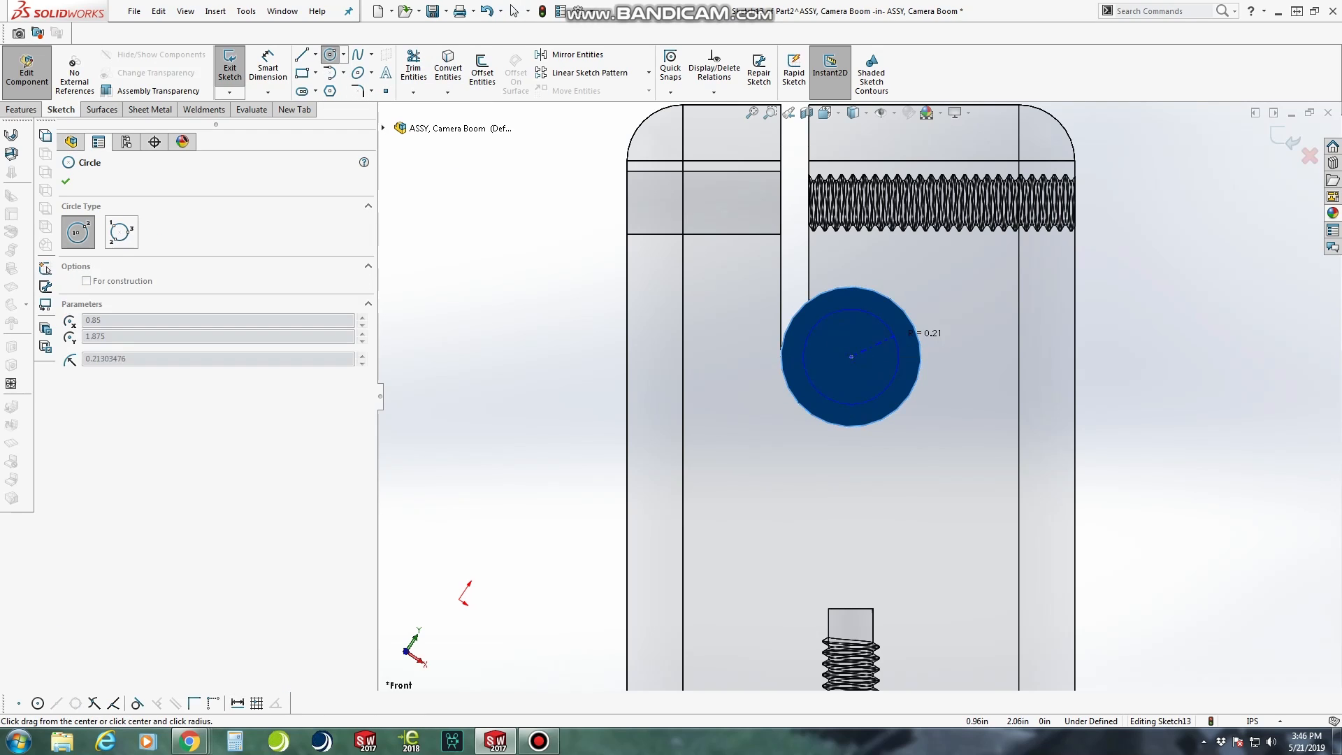
{"action": "left_click", "coordinate": [932, 344]}
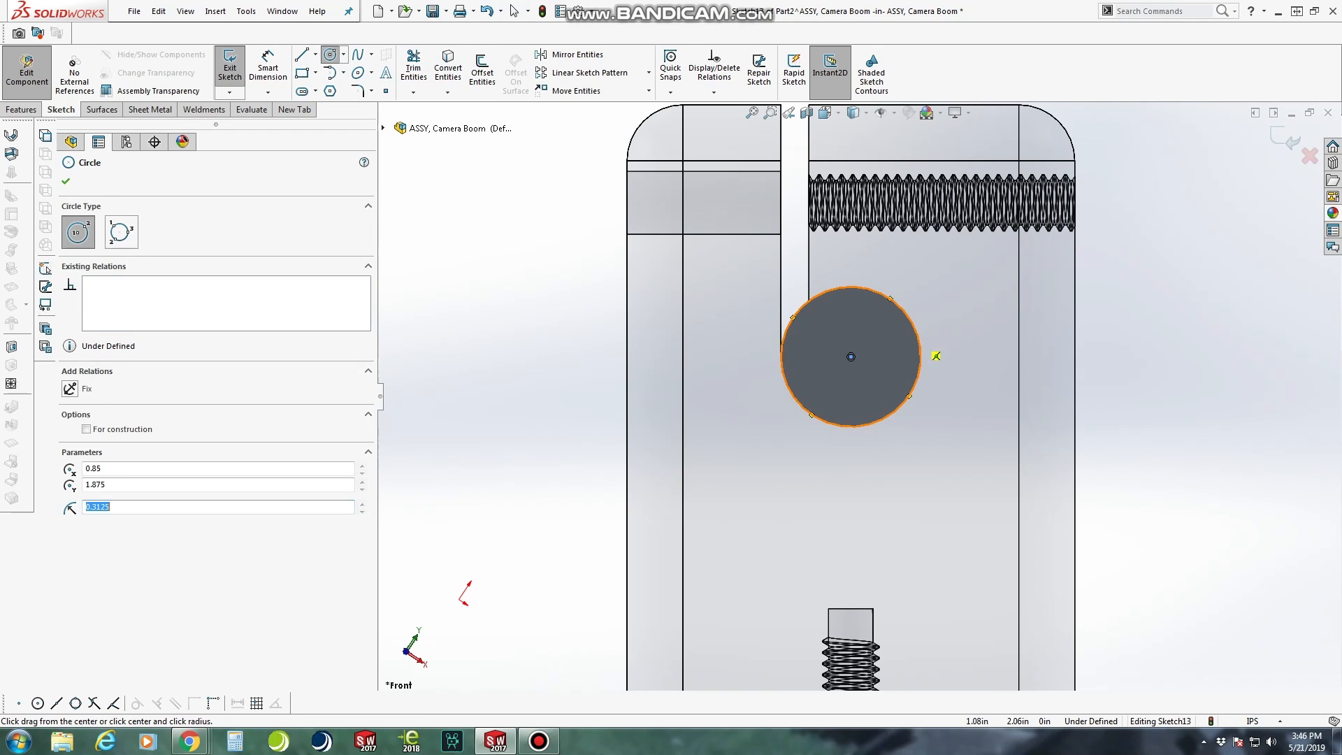
{"action": "key", "text": "Escape"}
Sketch a chord about 0.06 in from the circle's centre, parallel to the clamp block's slot, and trim away the larger arc
{"action": "left_click", "coordinate": [302, 54]}
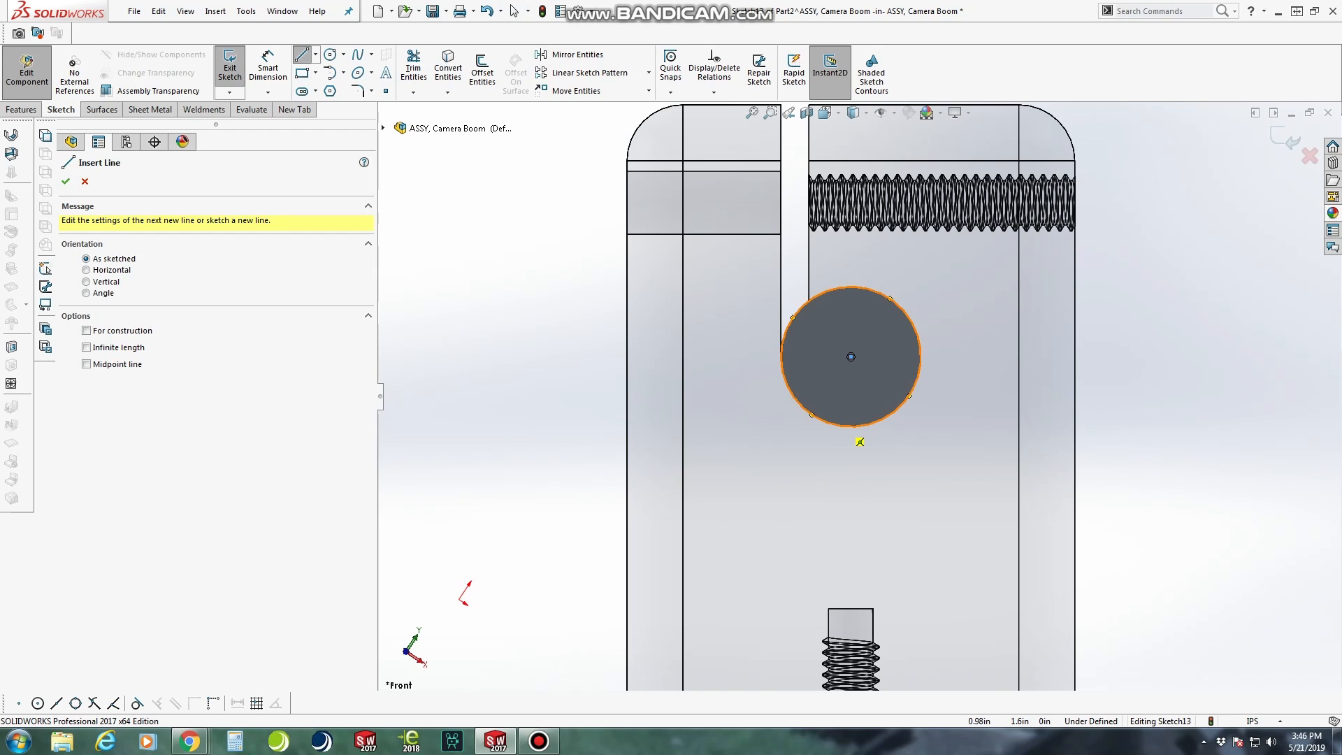
{"action": "left_click", "coordinate": [837, 425]}
{"action": "left_click", "coordinate": [838, 288]}
{"action": "key", "text": "Escape"}
{"action": "left_click", "coordinate": [414, 68]}
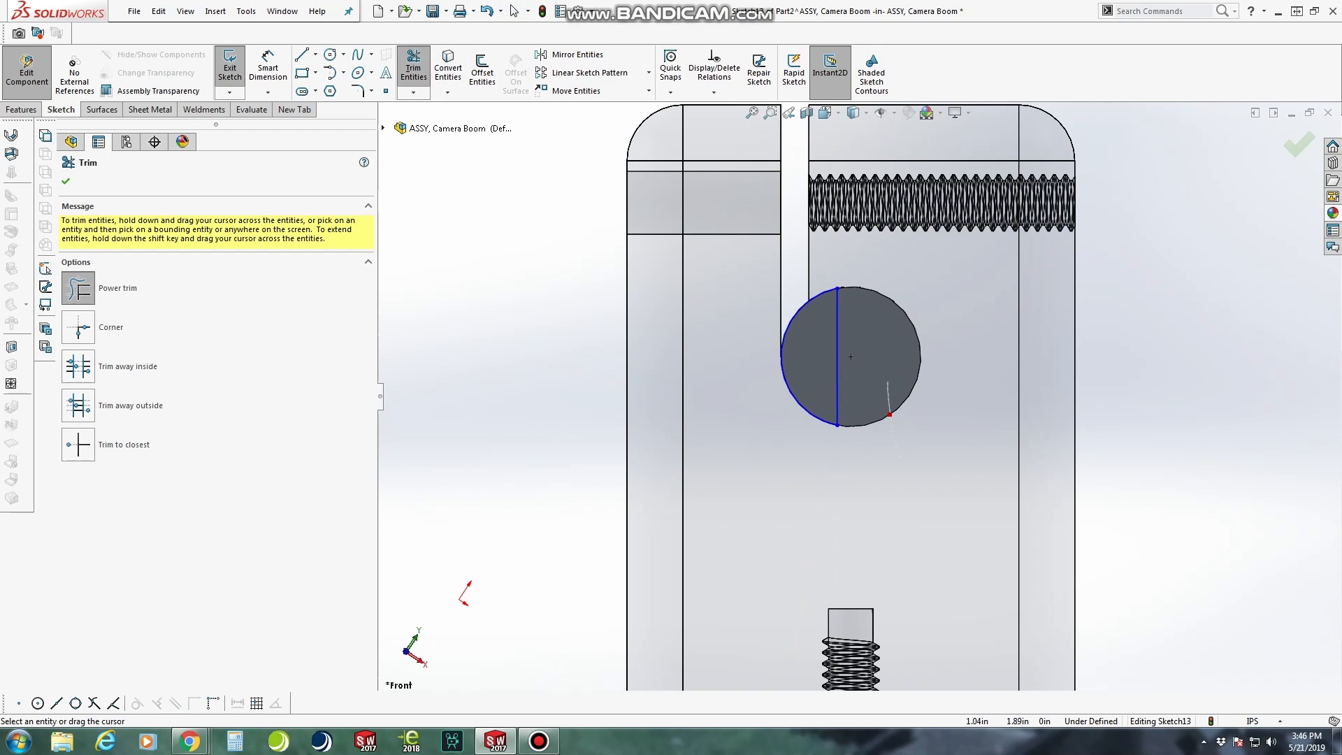
{"action": "scroll", "coordinate": [896, 348], "scroll_direction": "down", "scroll_amount": 3}
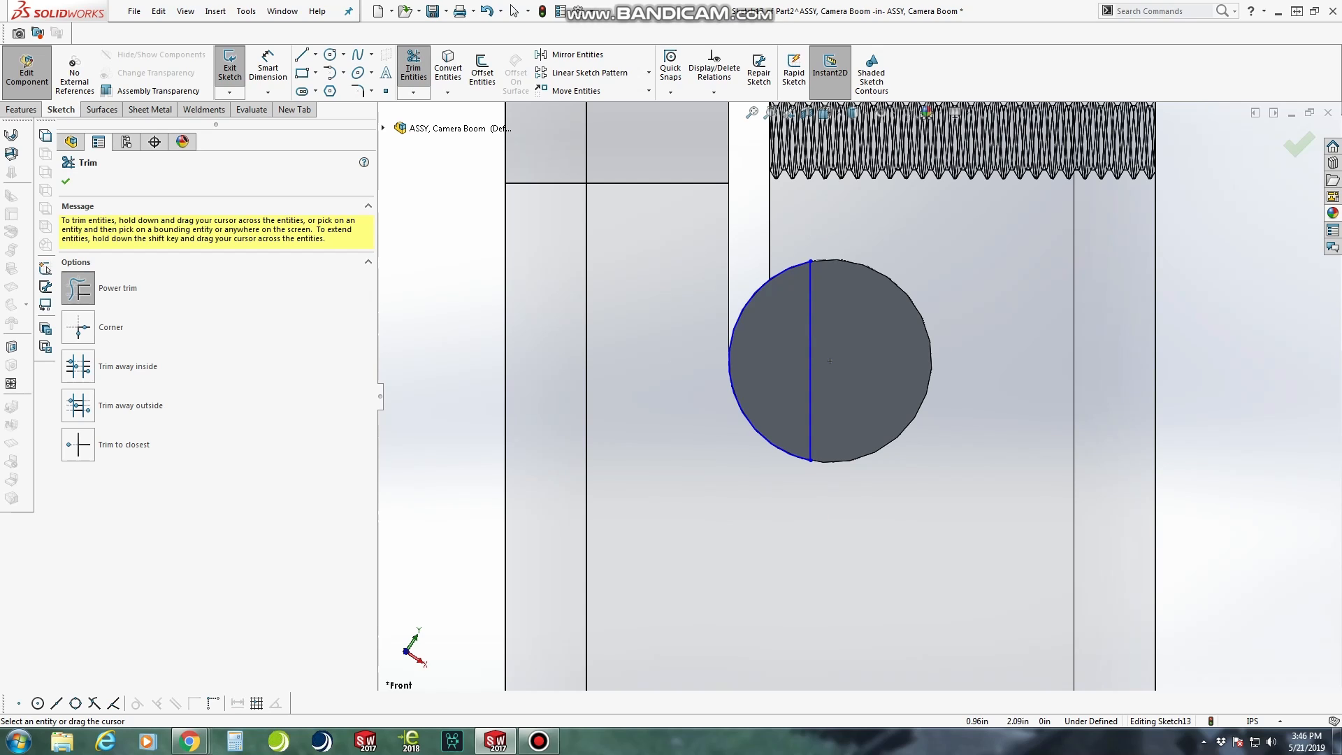
{"action": "key", "text": "Escape"}
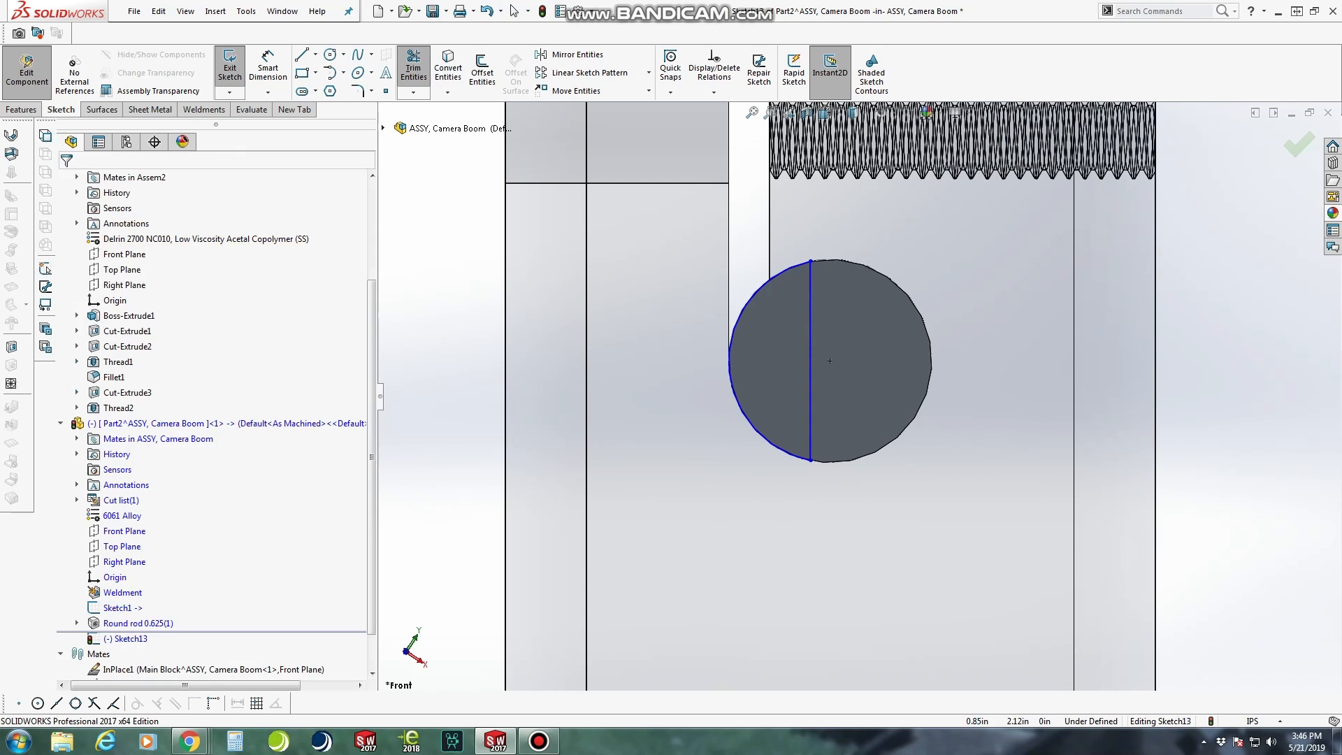
Add an equal relation between the remaining arc and the rod's circular end edge
{"action": "left_click", "coordinate": [860, 263]}
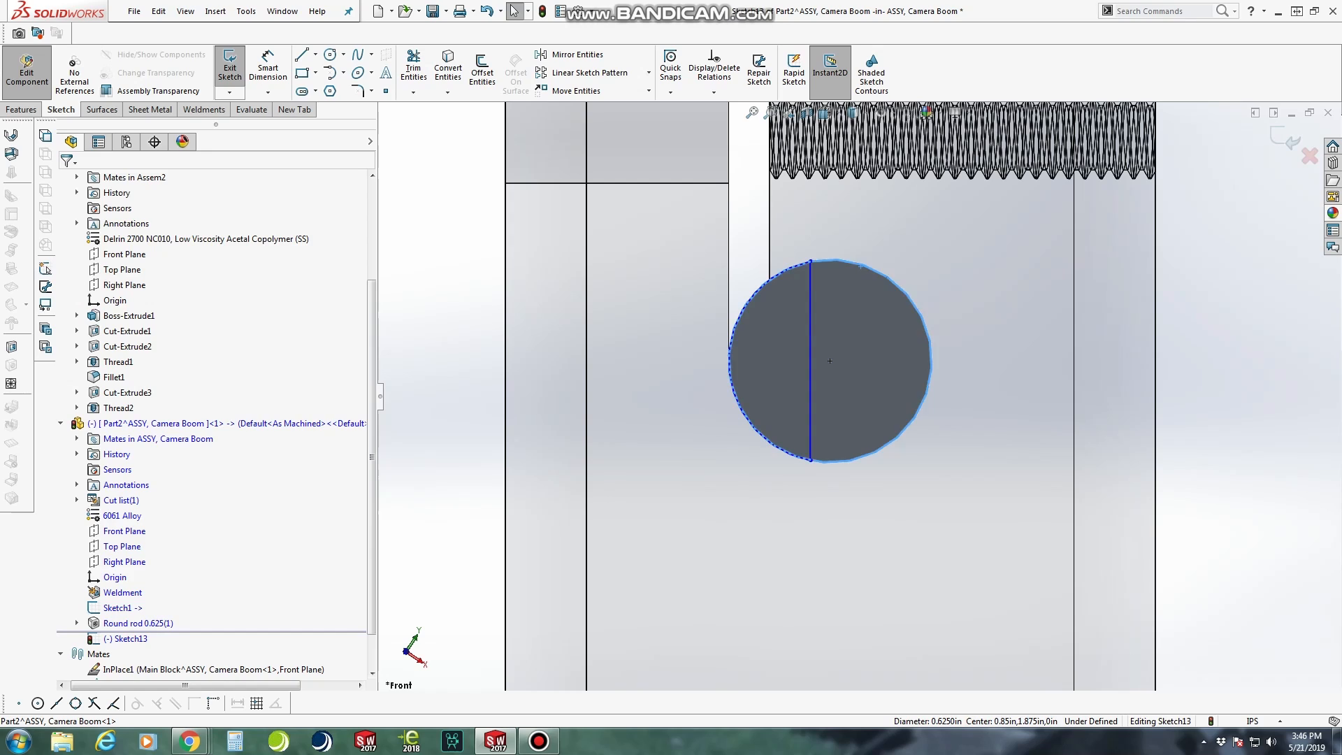
{"action": "left_click", "coordinate": [729, 359], "text": "ctrl"}
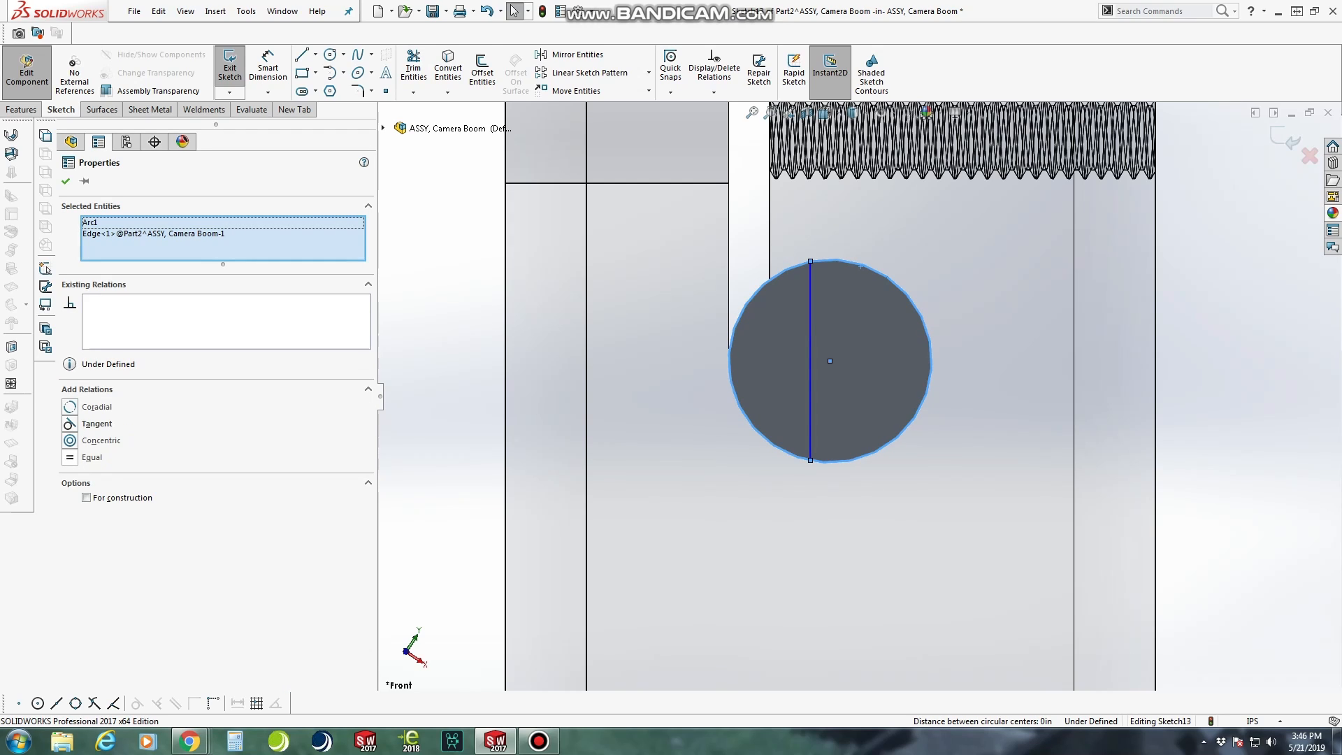
{"action": "left_click", "coordinate": [69, 456]}
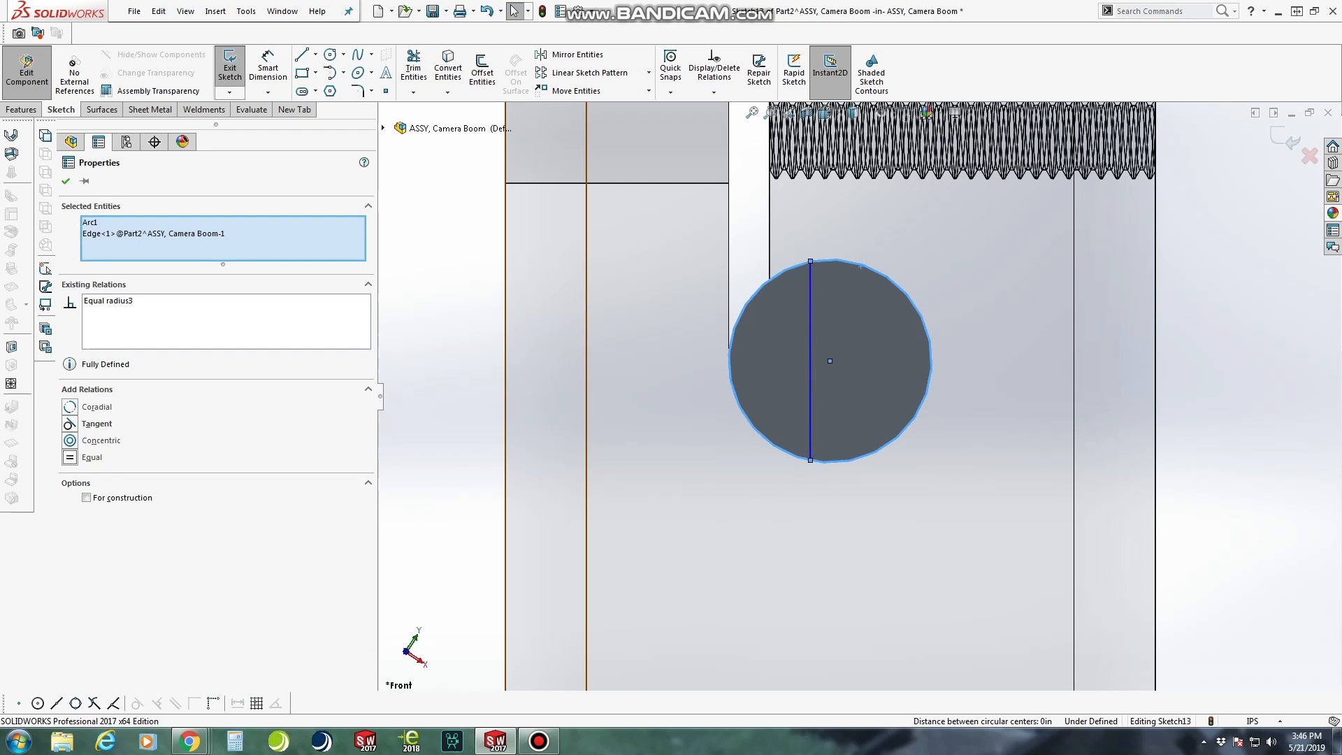
{"action": "left_click", "coordinate": [691, 423]}
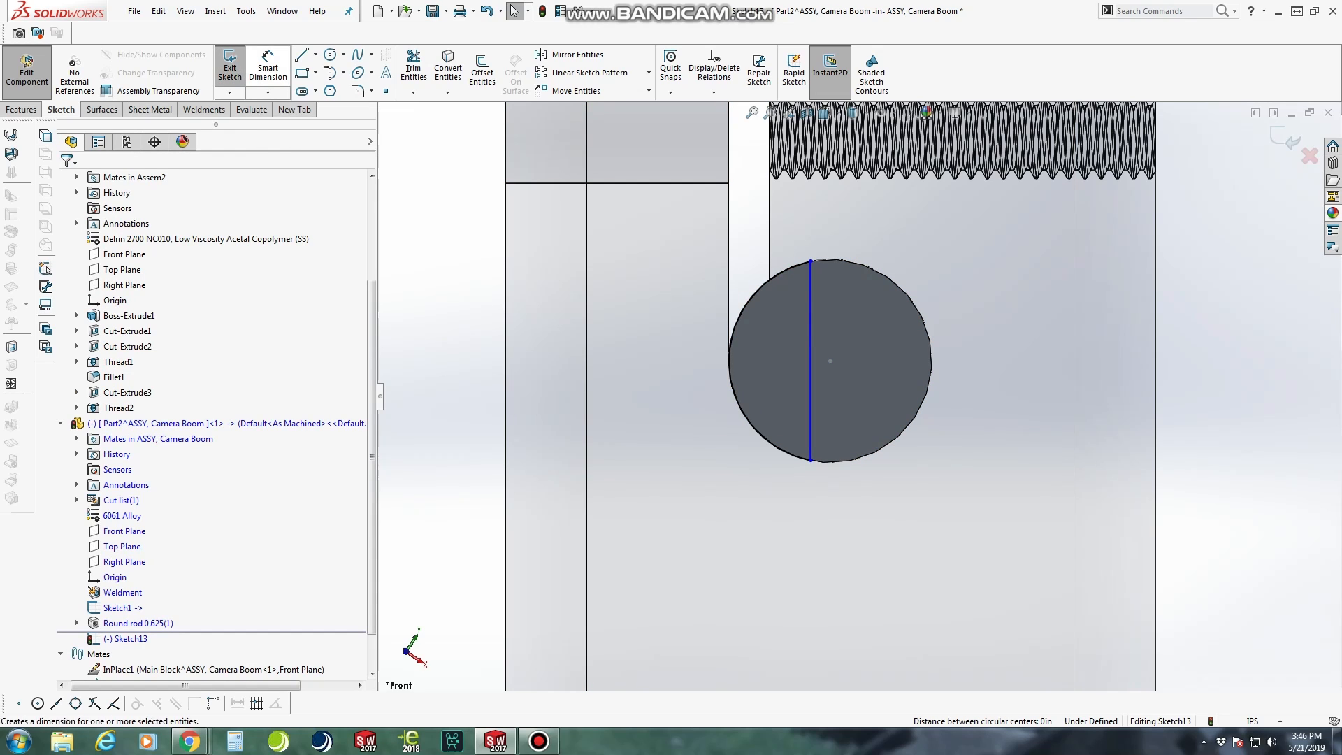
Dimension the chord line's distance from the rod's centre as 0.0625 in
{"action": "left_click", "coordinate": [268, 67]}
{"action": "left_click", "coordinate": [811, 361]}
{"action": "left_click", "coordinate": [829, 361]}
{"action": "left_click", "coordinate": [819, 324]}
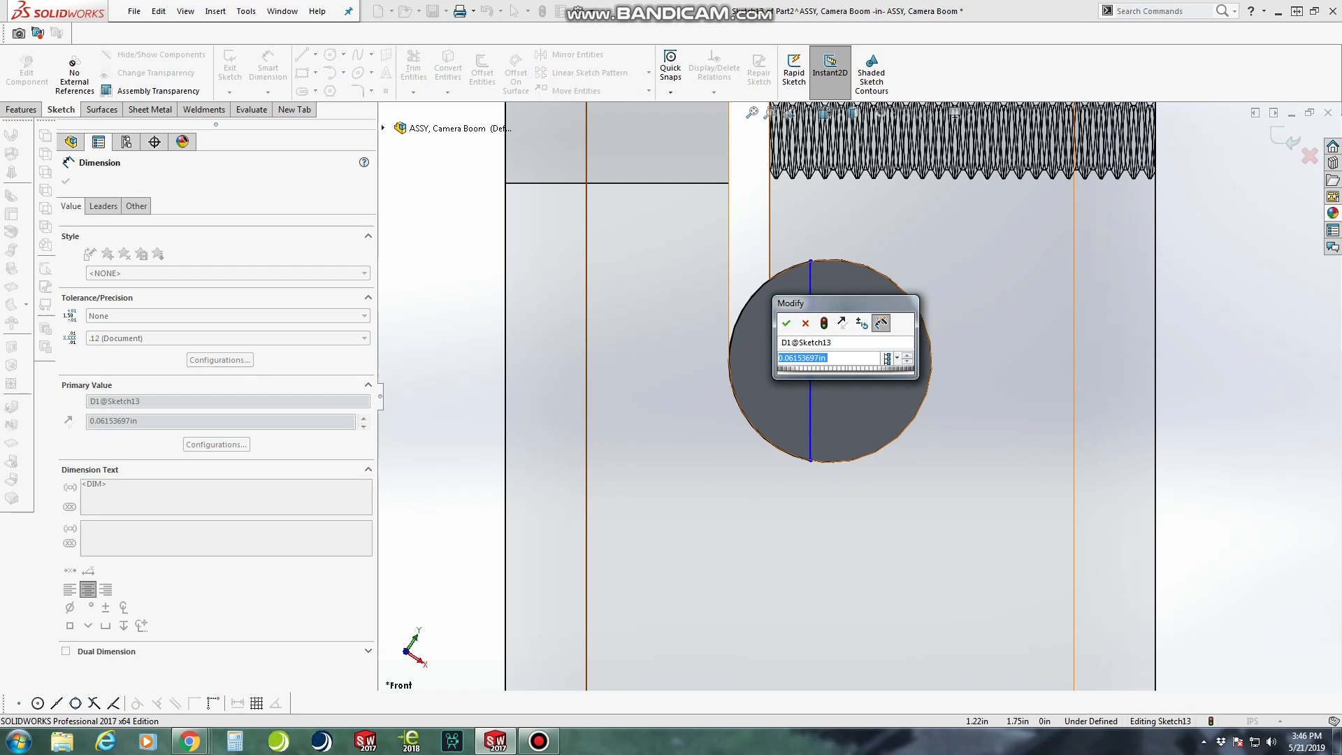
{"action": "type", "text": ".0625"}
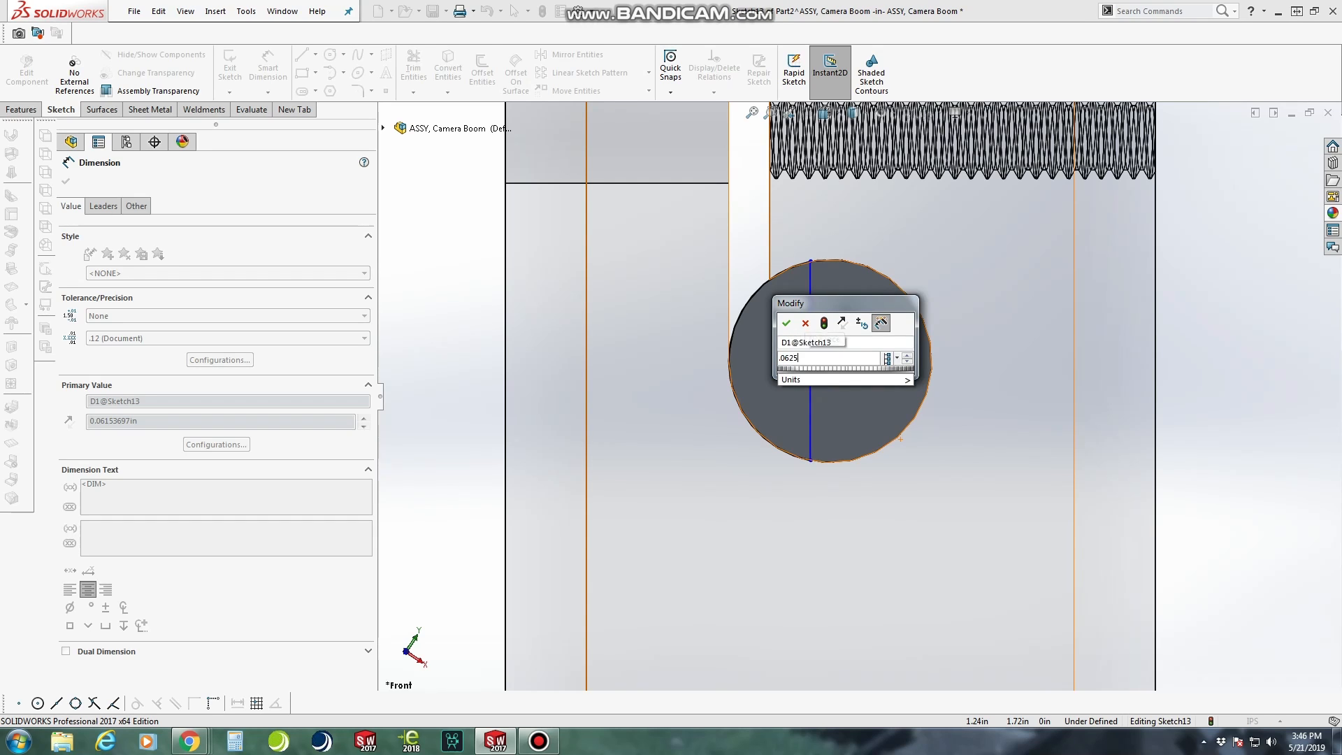
{"action": "key", "text": "Return"}
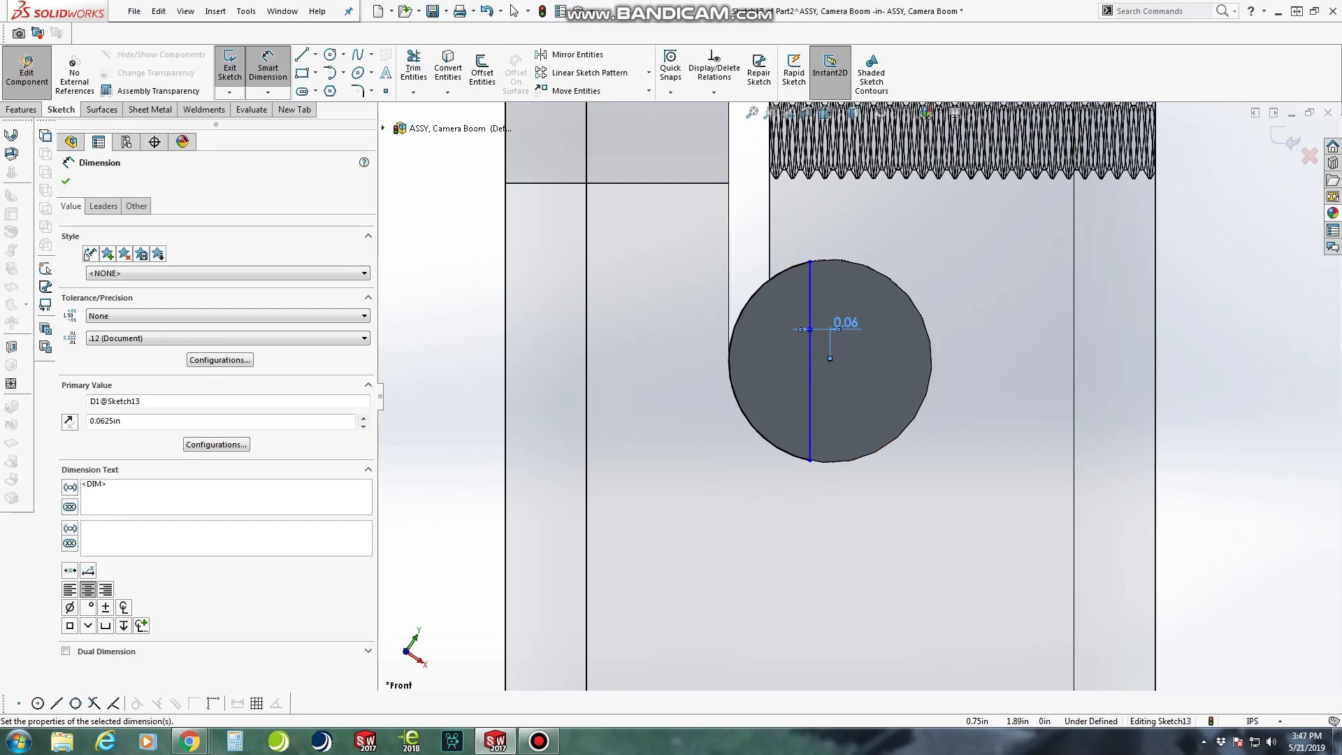
{"action": "key", "text": "Escape"}
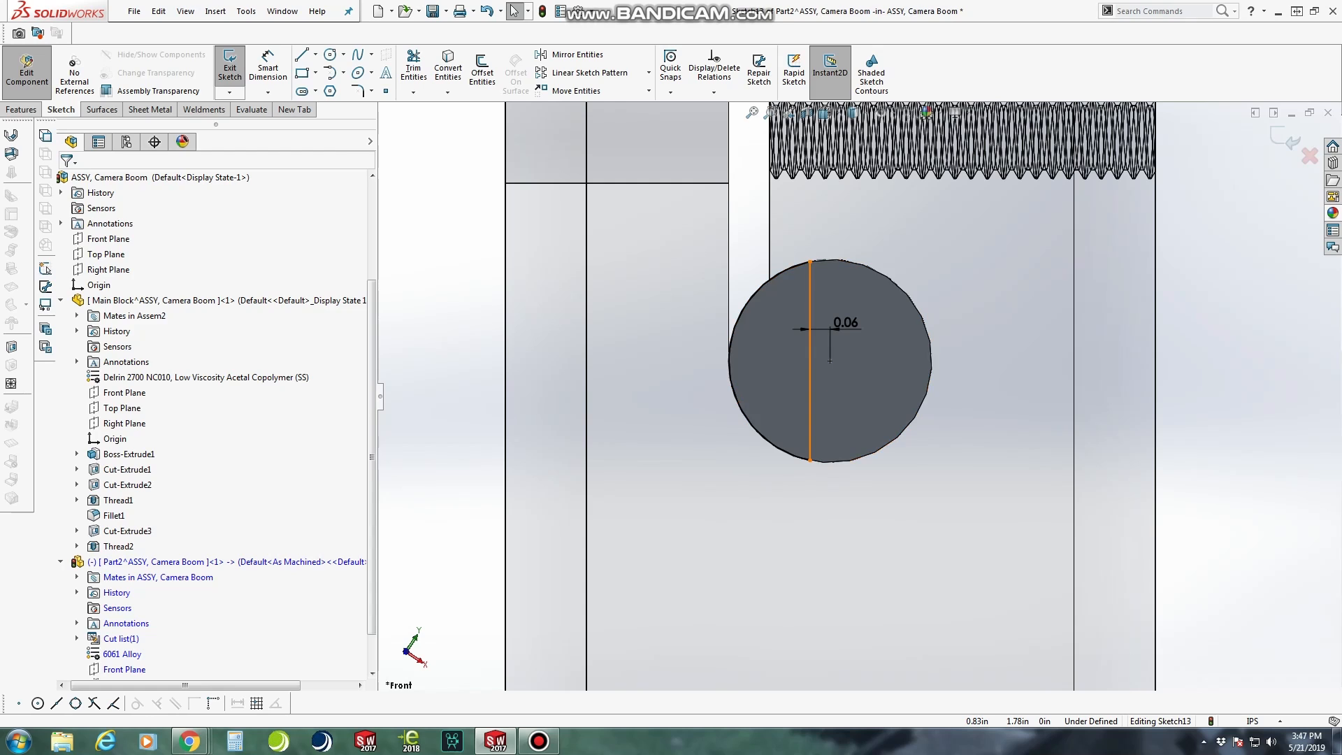
Add a vertical relation to the chord line in the rod's end sketch
{"action": "right_click", "coordinate": [810, 361]}
{"action": "key", "text": "Escape"}
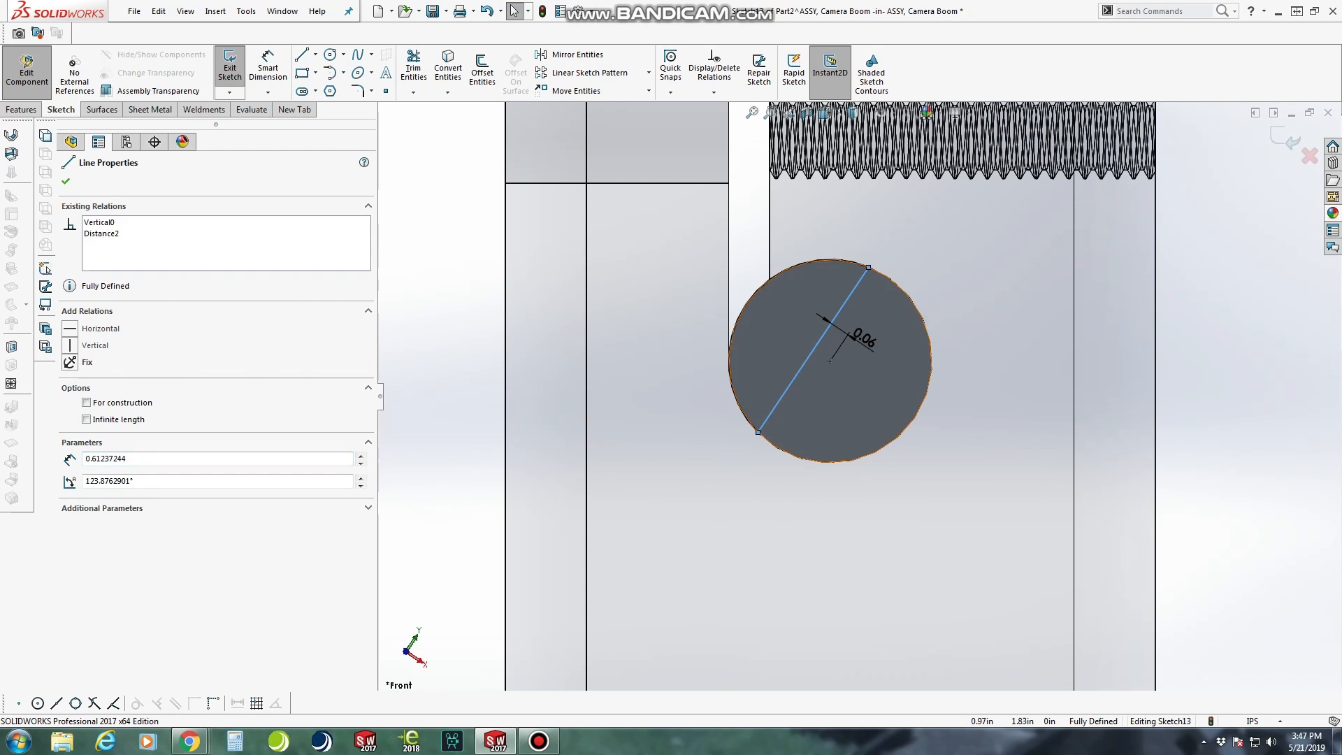
{"action": "key", "text": "Escape"}
Cut-extrude the arc-and-chord profile 1.5 in blind along the boom rod to form a flat at its end
{"action": "scroll", "coordinate": [857, 396], "scroll_direction": "up", "scroll_amount": 3}
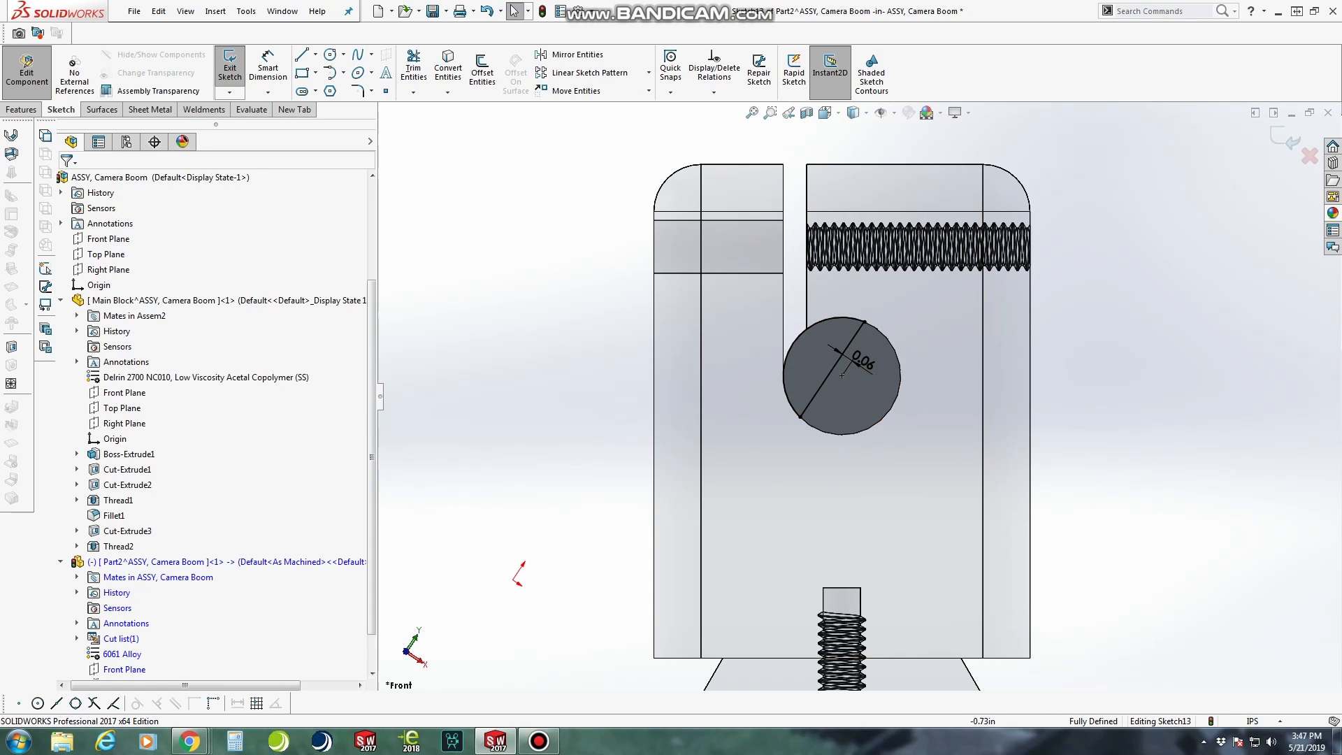
{"action": "key", "text": "c"}
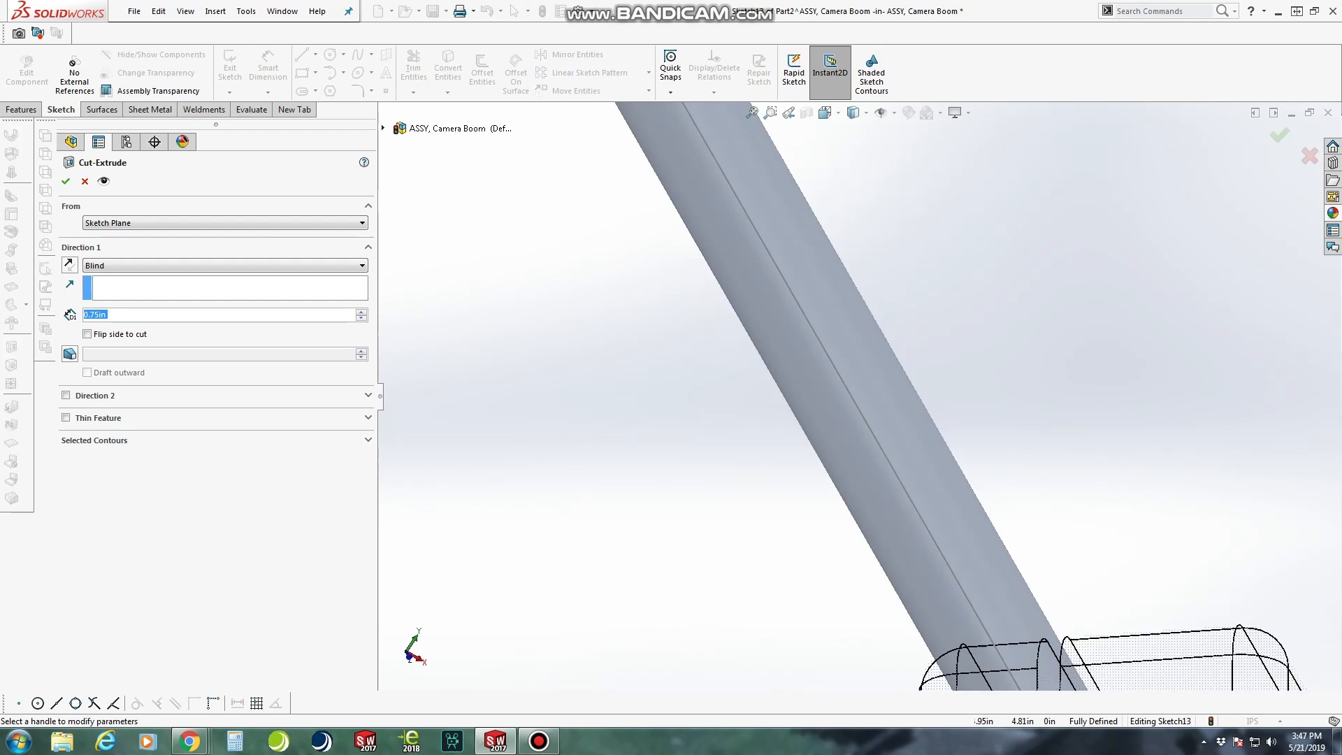
{"action": "scroll", "coordinate": [1083, 681], "scroll_direction": "down", "scroll_amount": 10}
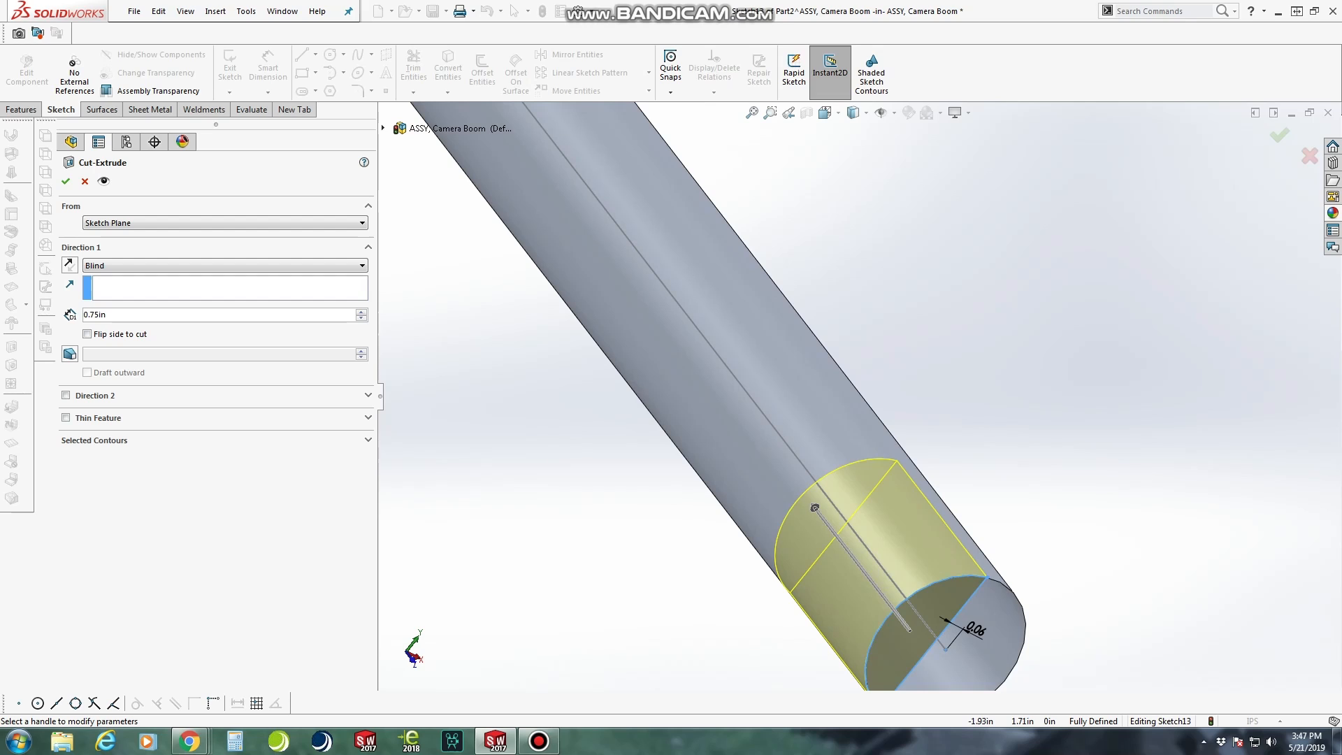
{"action": "type", "text": "1.5"}
{"action": "key", "text": "Return"}
{"action": "left_click", "coordinate": [66, 181]}
{"action": "middle_click_drag", "start_coordinate": [803, 447], "coordinate": [866, 433]}
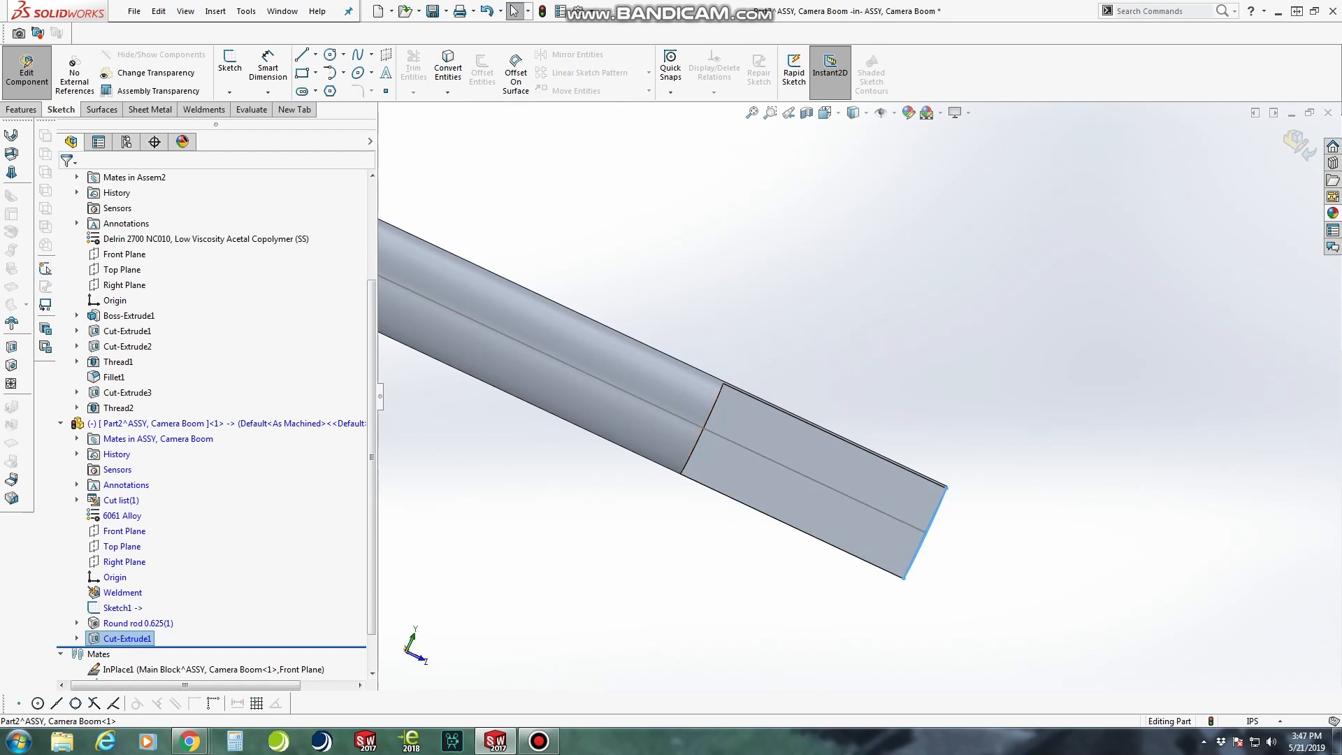
{"action": "right_click", "coordinate": [862, 483]}
{"action": "left_click", "coordinate": [877, 233]}
{"action": "left_click", "coordinate": [329, 55]}
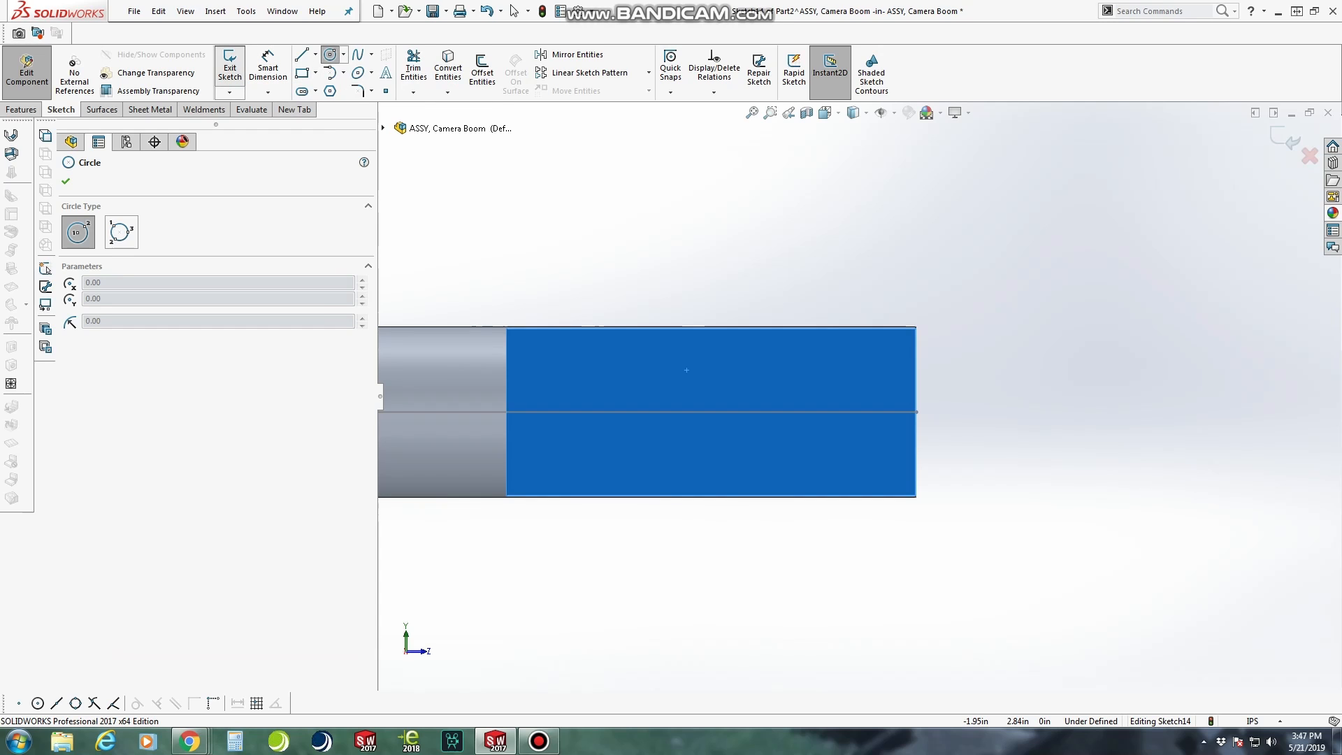
{"action": "left_click", "coordinate": [230, 68]}
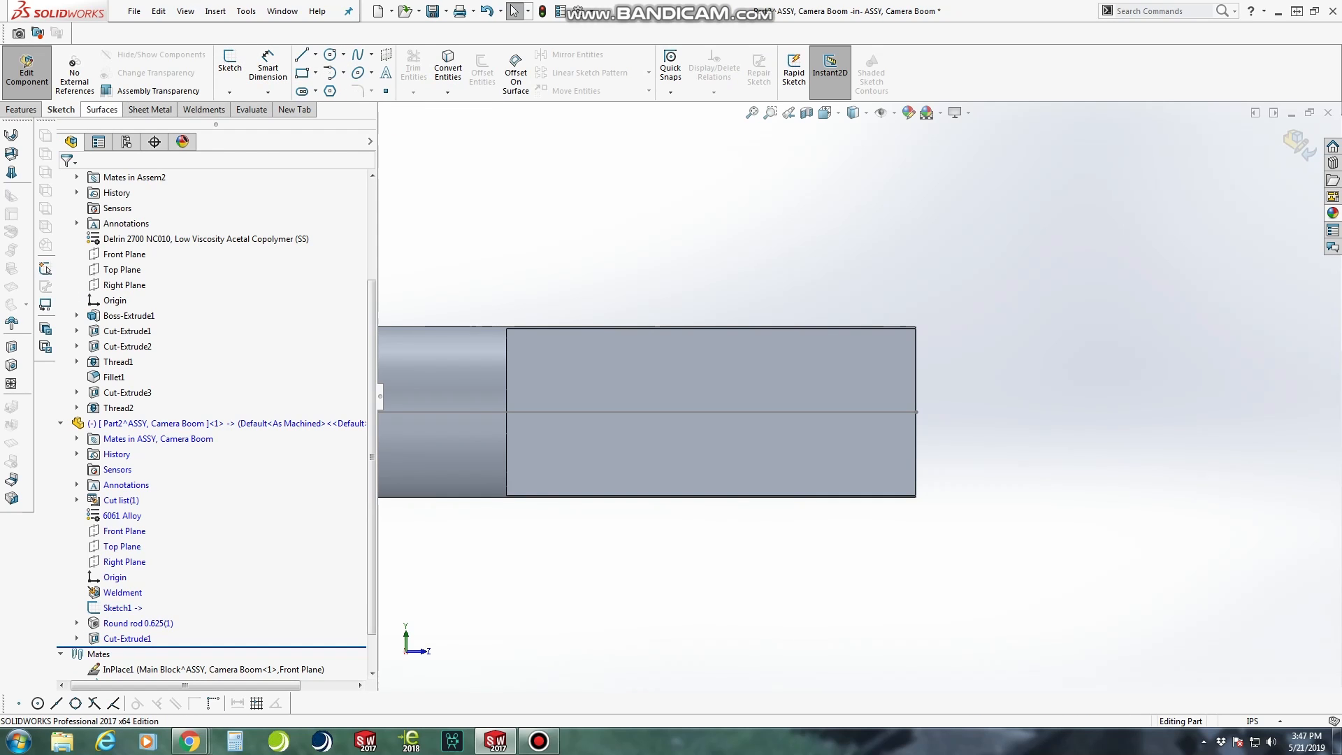
Start an extruded cut sketch on the rod's flat face and draw a circle about 0.26 in in diameter centred on the rod's axis line
{"action": "left_click", "coordinate": [21, 110]}
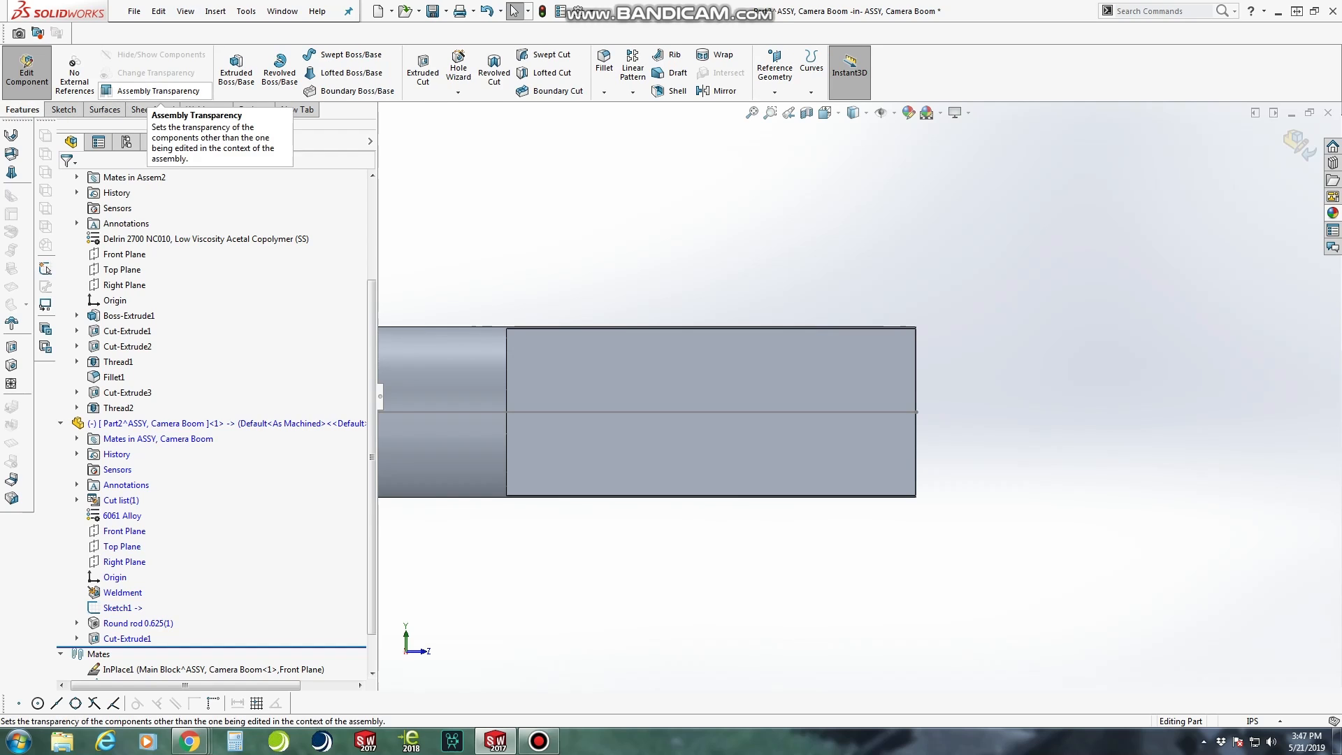
{"action": "left_click", "coordinate": [422, 70]}
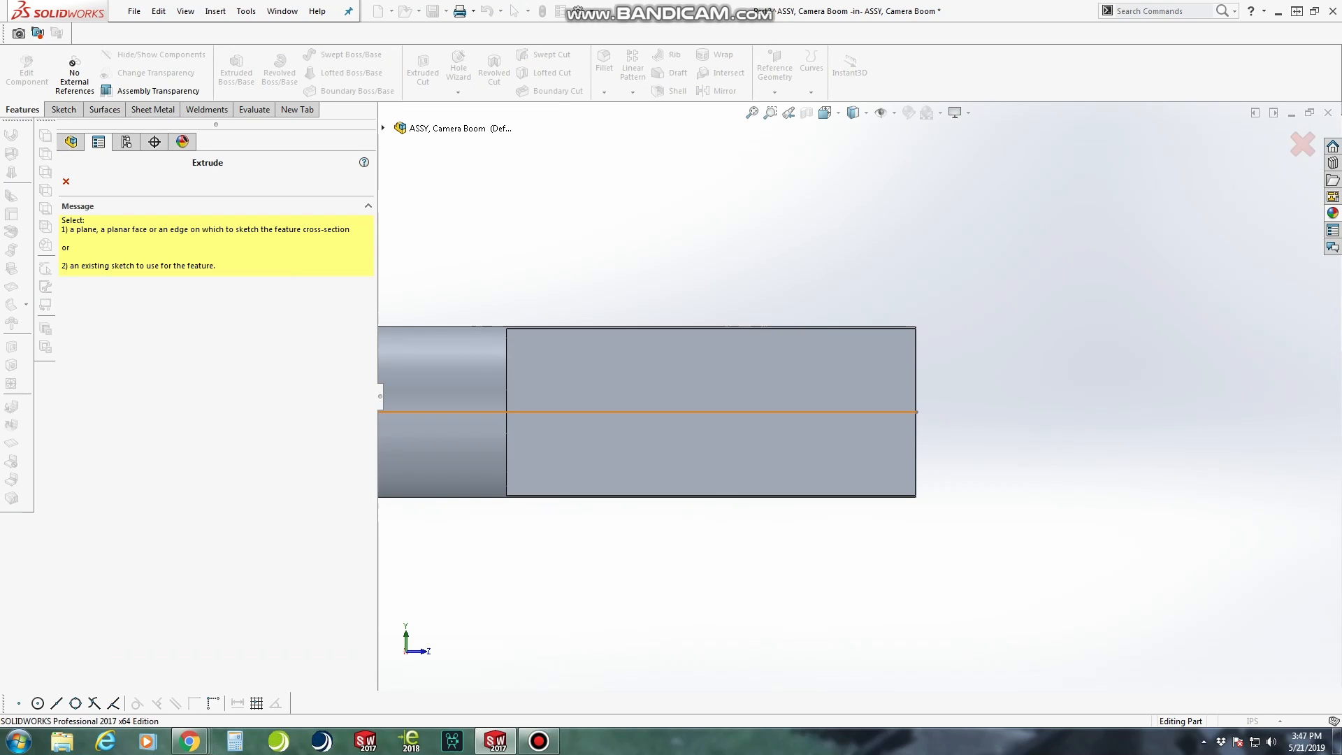
{"action": "left_click", "coordinate": [664, 380]}
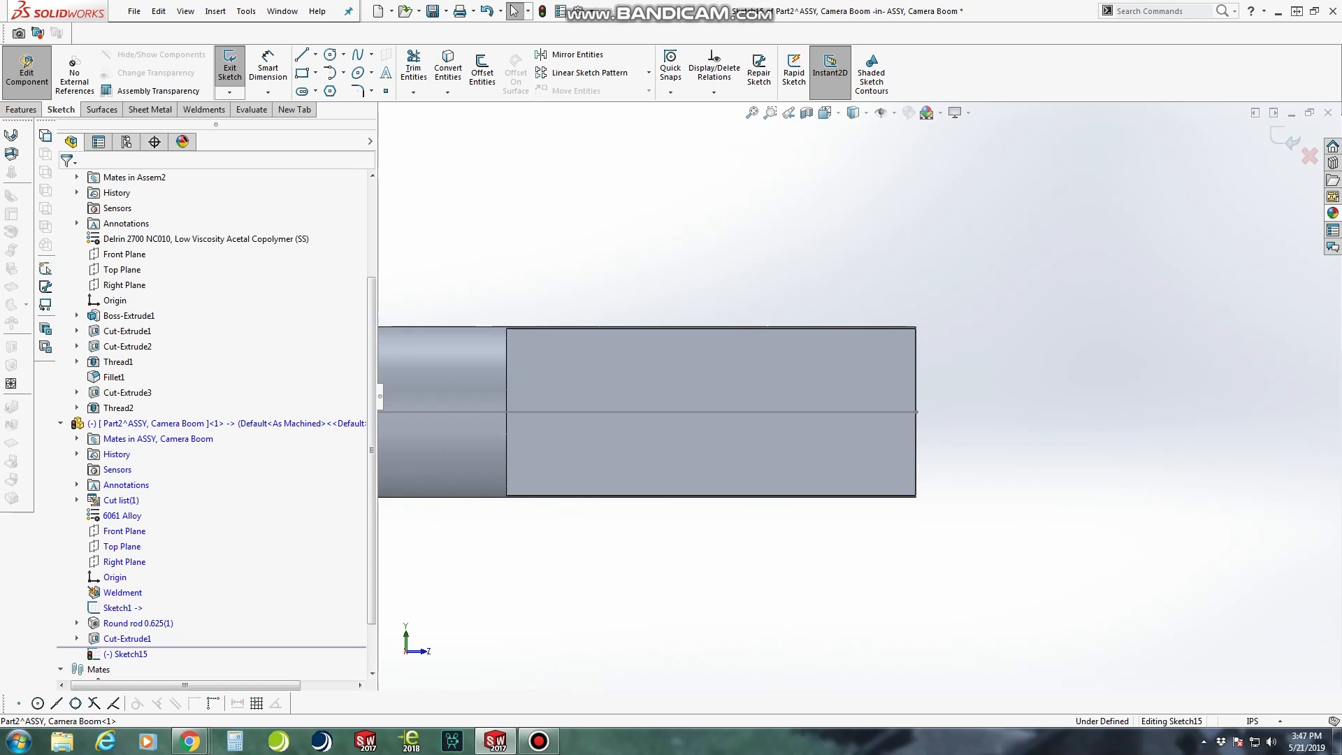
{"action": "left_click", "coordinate": [330, 54]}
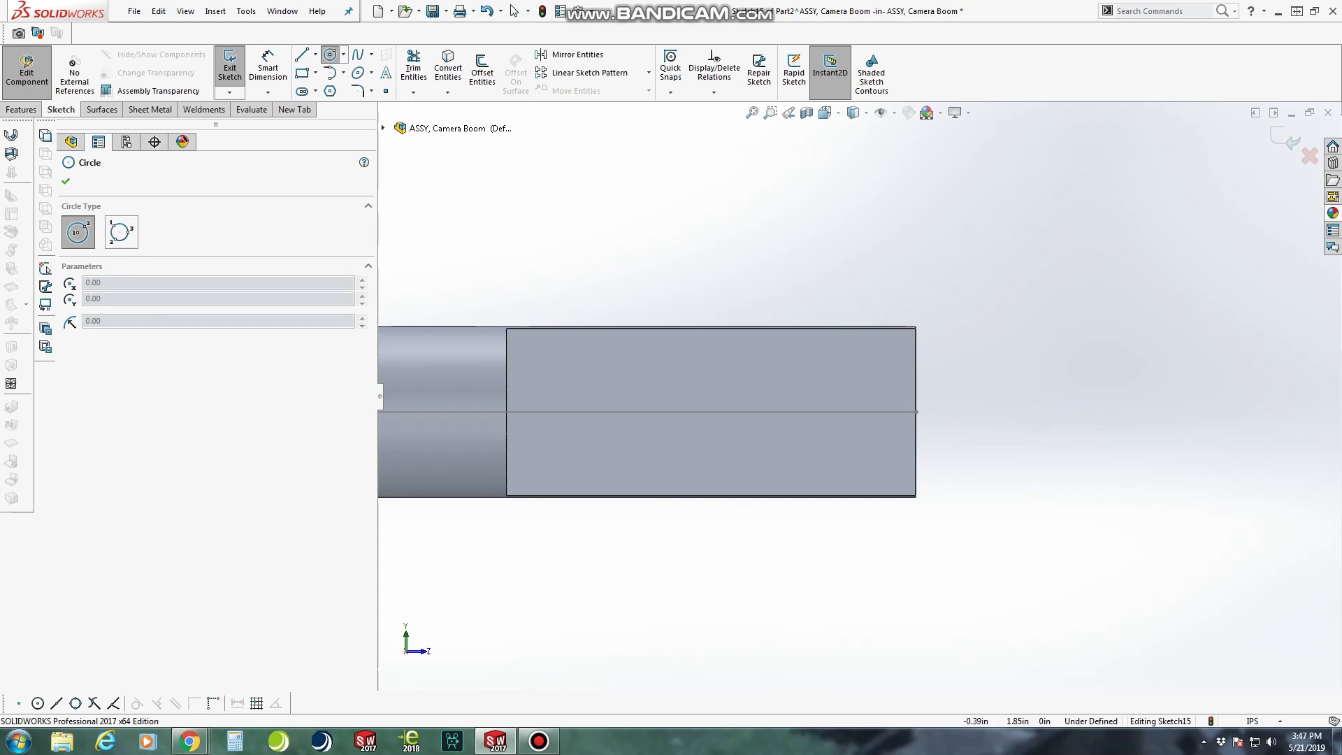
{"action": "left_click", "coordinate": [792, 412]}
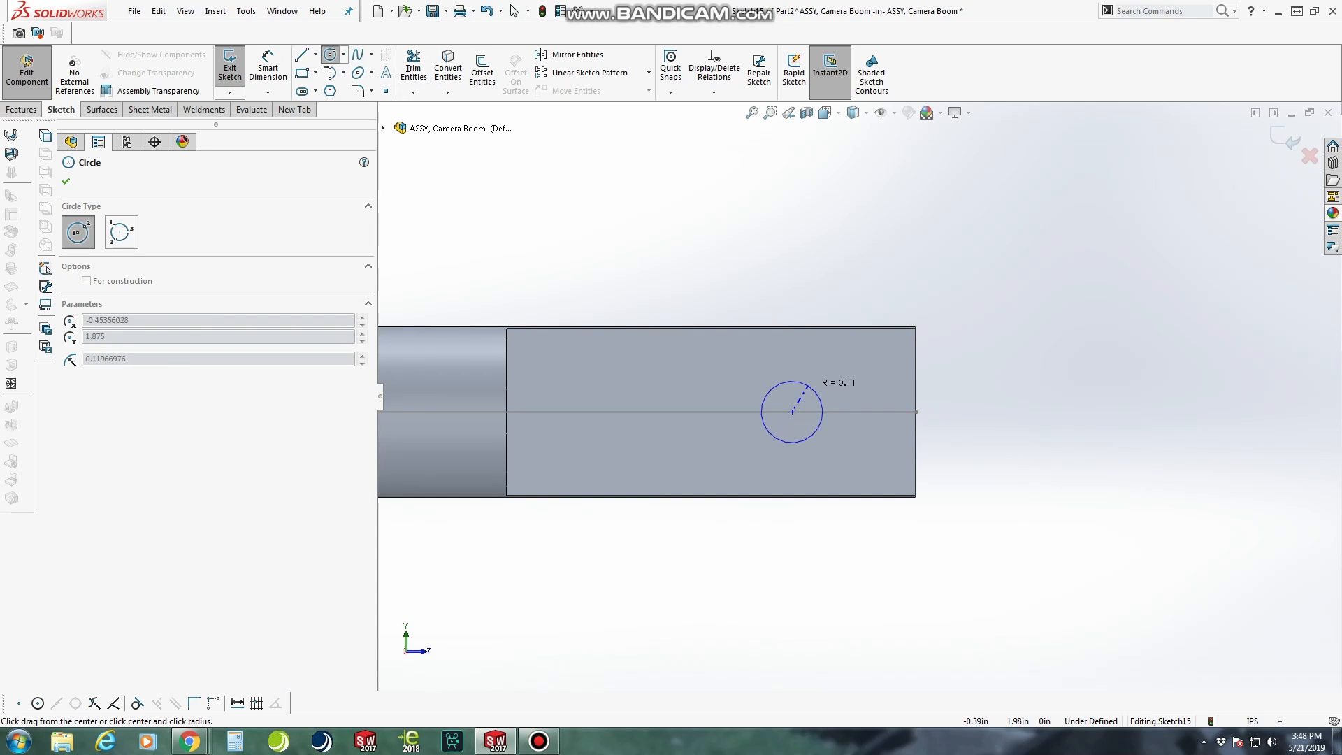
{"action": "left_click", "coordinate": [817, 388]}
Dimension the circle's diameter as 0.20 in
{"action": "left_click", "coordinate": [267, 68]}
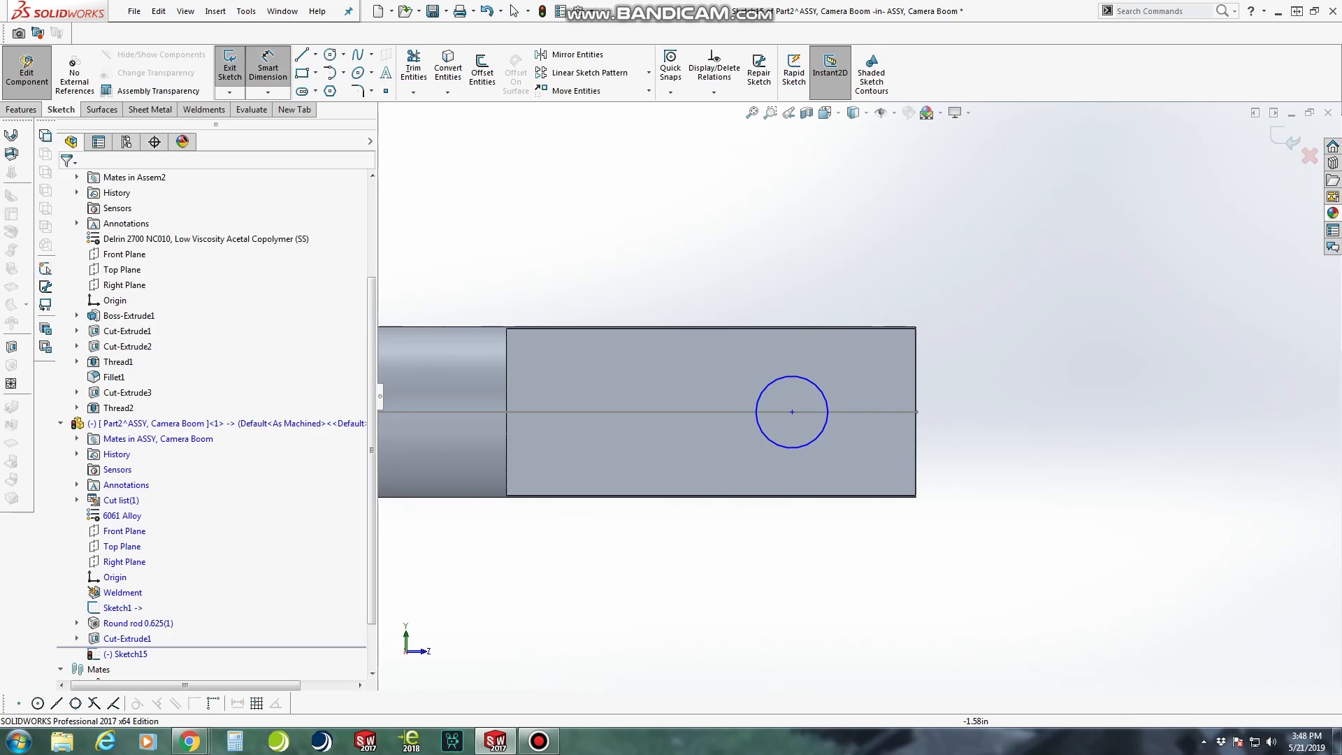
{"action": "left_click", "coordinate": [790, 376]}
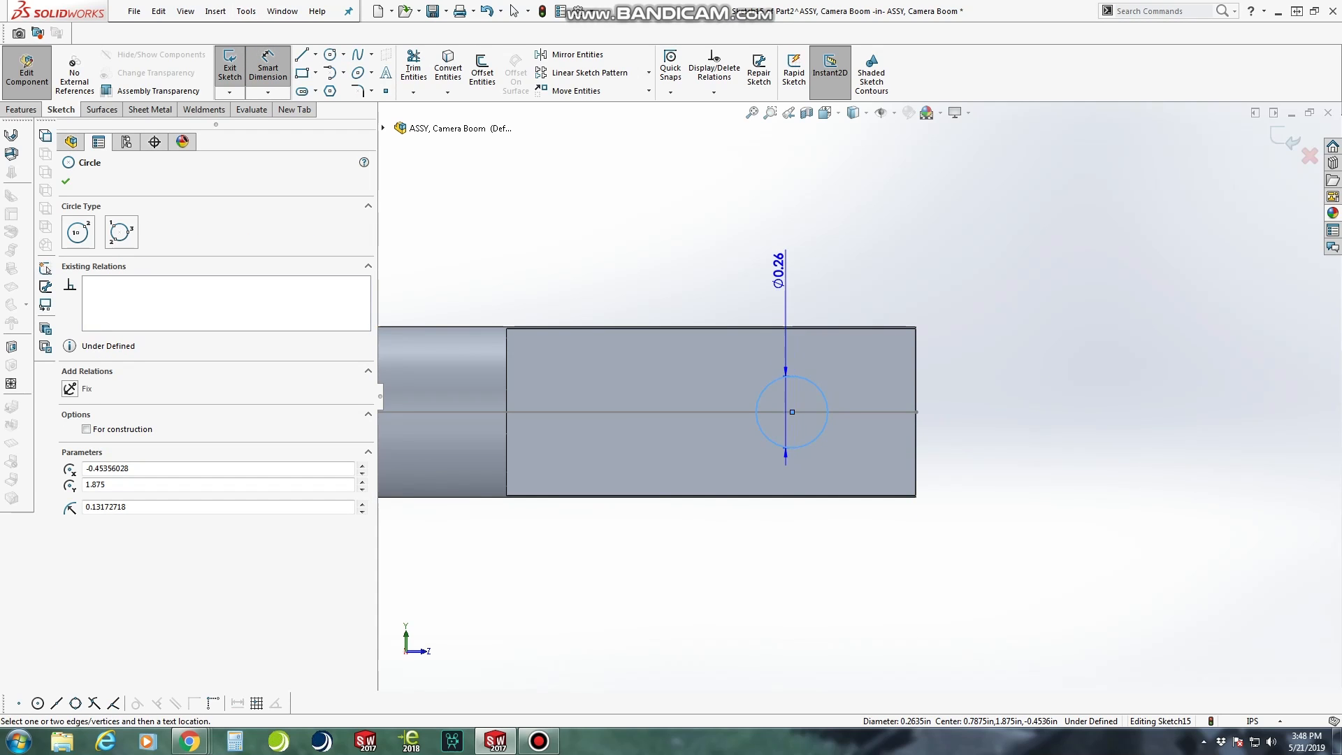
{"action": "left_click", "coordinate": [791, 255]}
{"action": "type", "text": ".25"}
{"action": "key", "text": "Return"}
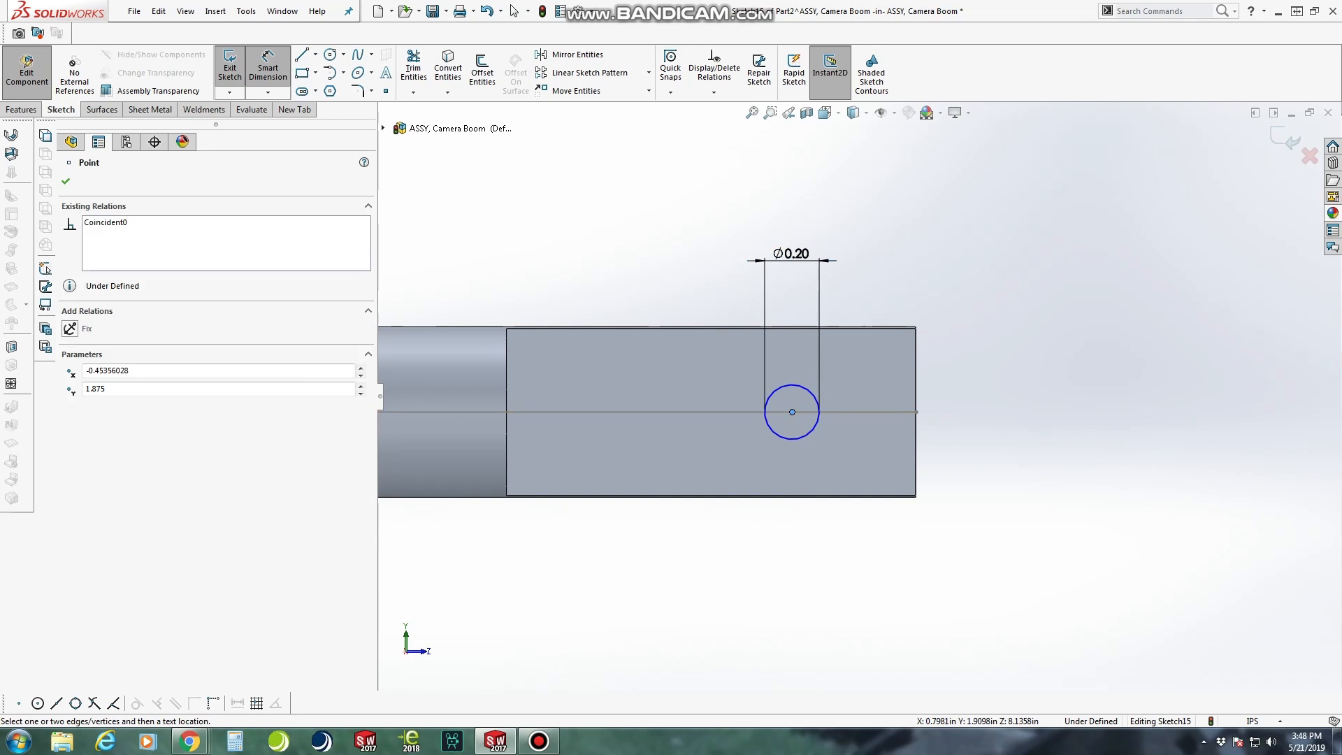
Dimension the circle centre's distance from the rod's end edge as 0.5 in
{"action": "left_click", "coordinate": [915, 420]}
{"action": "left_click", "coordinate": [861, 447]}
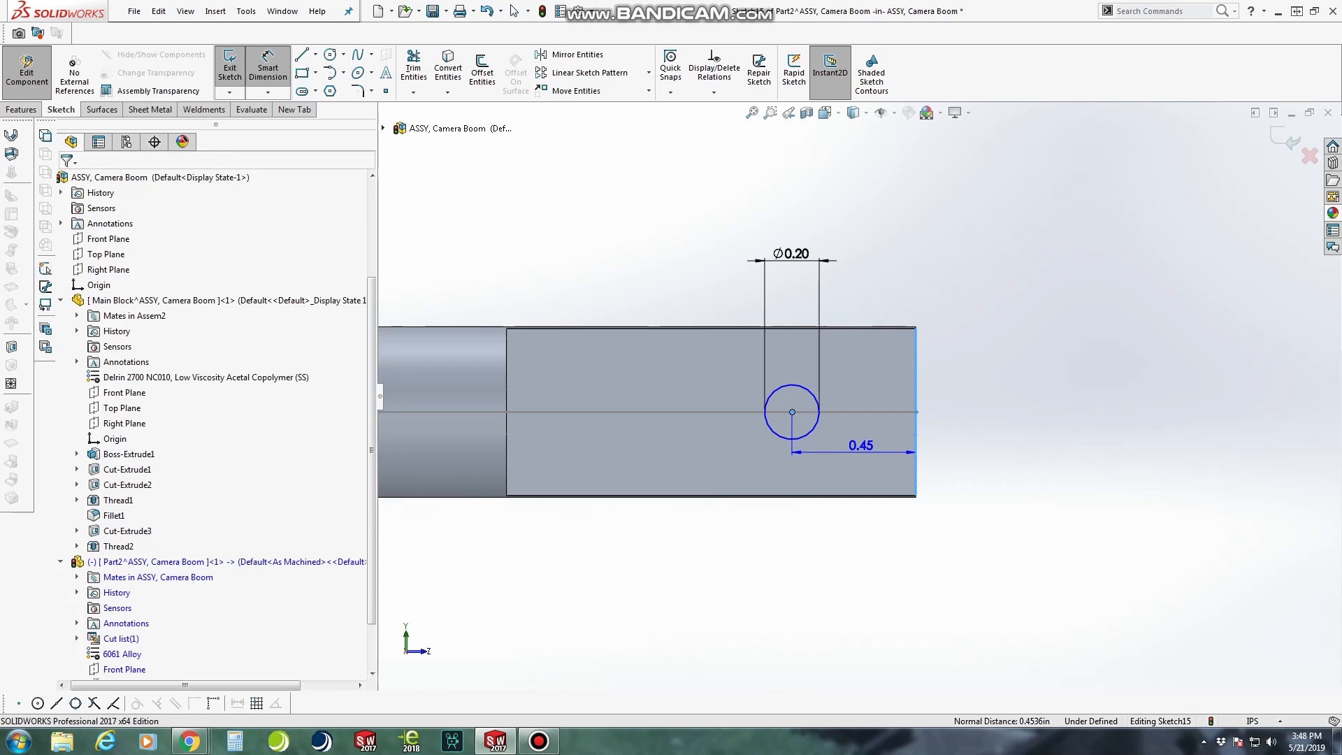
{"action": "type", "text": "0.5"}
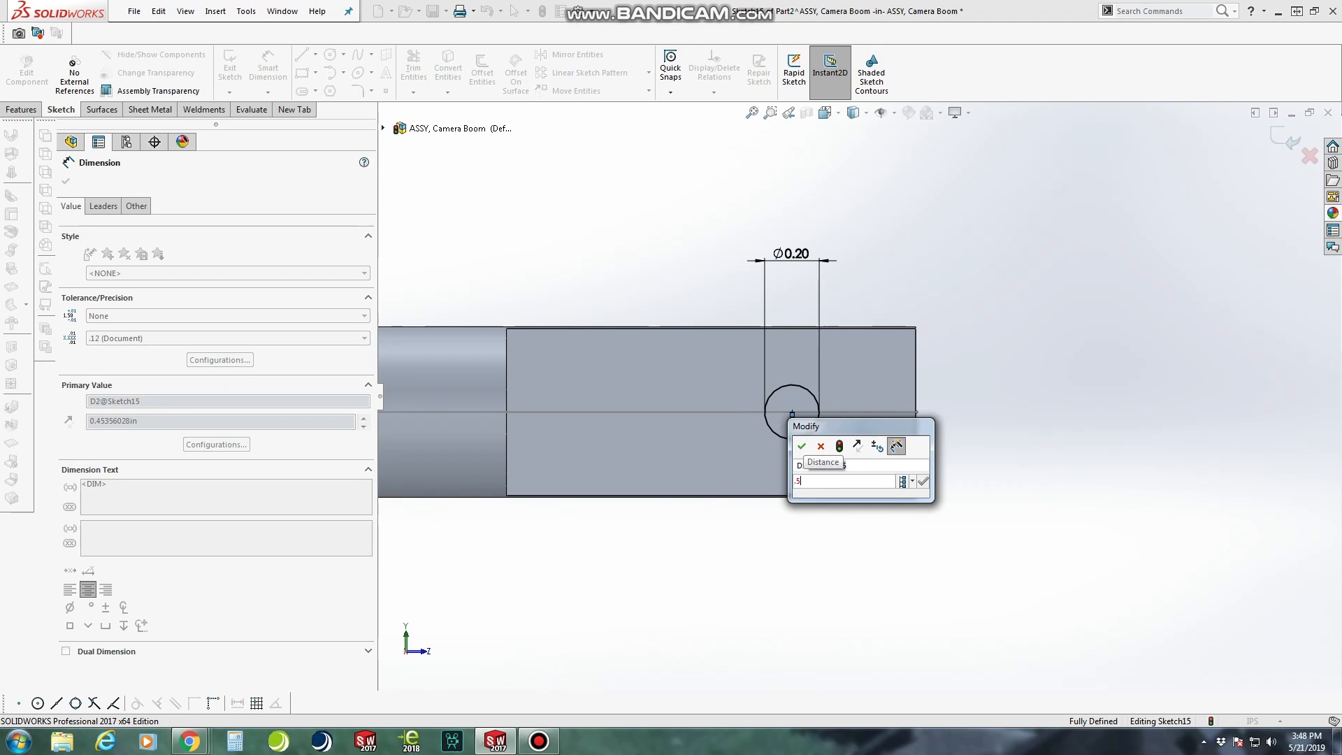
{"action": "key", "text": "Return"}
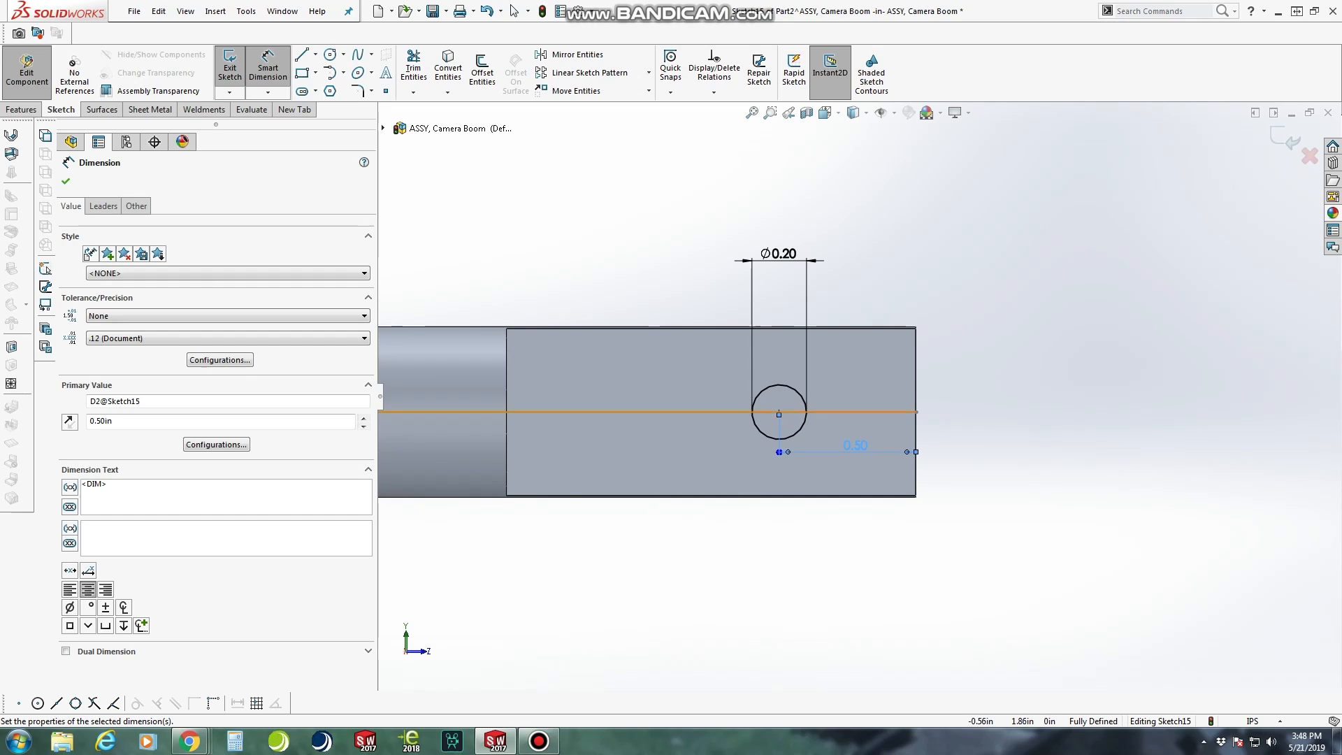
{"action": "key", "text": "Escape"}
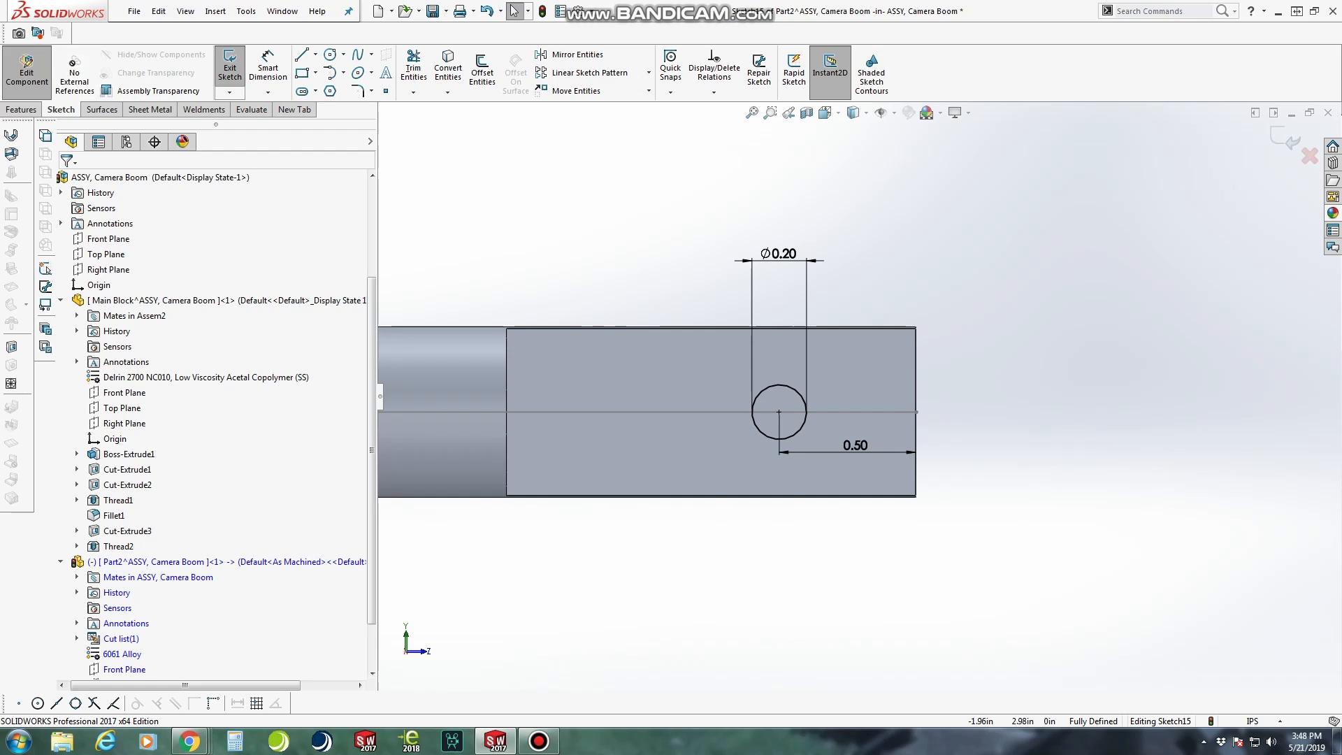
Cut-extrude the circle all the way through the rod's flattened end to make a hole
{"action": "left_click", "coordinate": [12, 346]}
{"action": "middle_click_drag", "start_coordinate": [699, 314], "coordinate": [712, 388]}
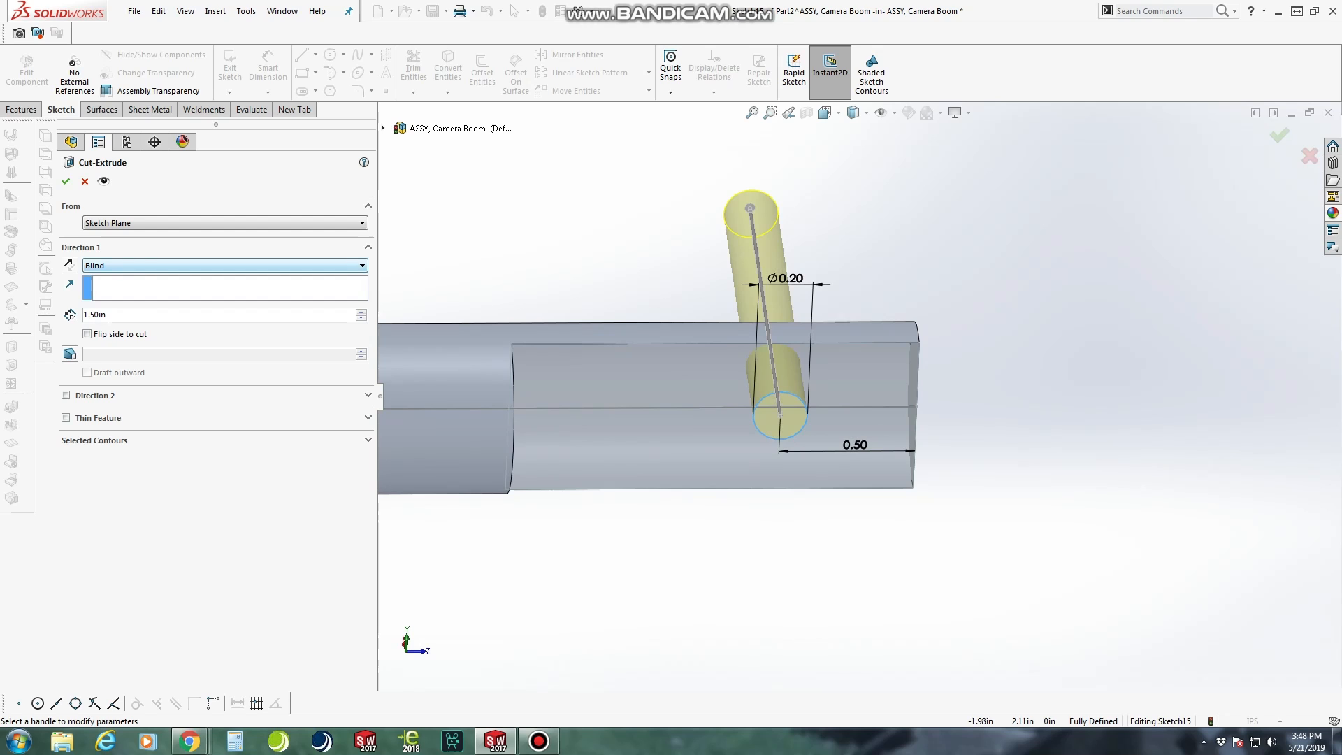
{"action": "left_click", "coordinate": [225, 265]}
{"action": "left_click", "coordinate": [224, 305]}
{"action": "middle_click_drag", "start_coordinate": [671, 300], "coordinate": [699, 454]}
{"action": "left_click", "coordinate": [66, 181]}
{"action": "middle_click_drag", "start_coordinate": [650, 489], "coordinate": [647, 405]}
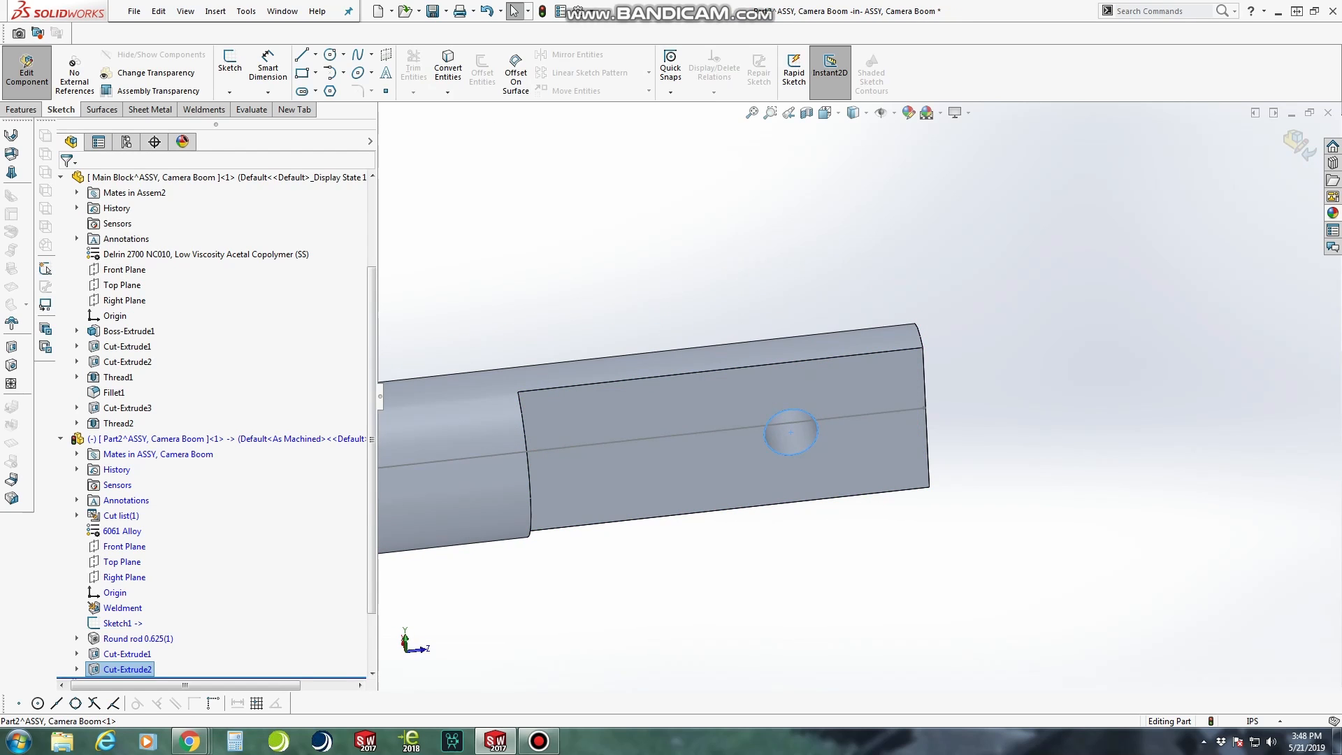
Cut a 0.2500-20 Inch Tap thread from the hole's edge, blind 0.625 in, with a 0.04 in offset in the reversed direction
{"action": "left_click", "coordinate": [22, 109]}
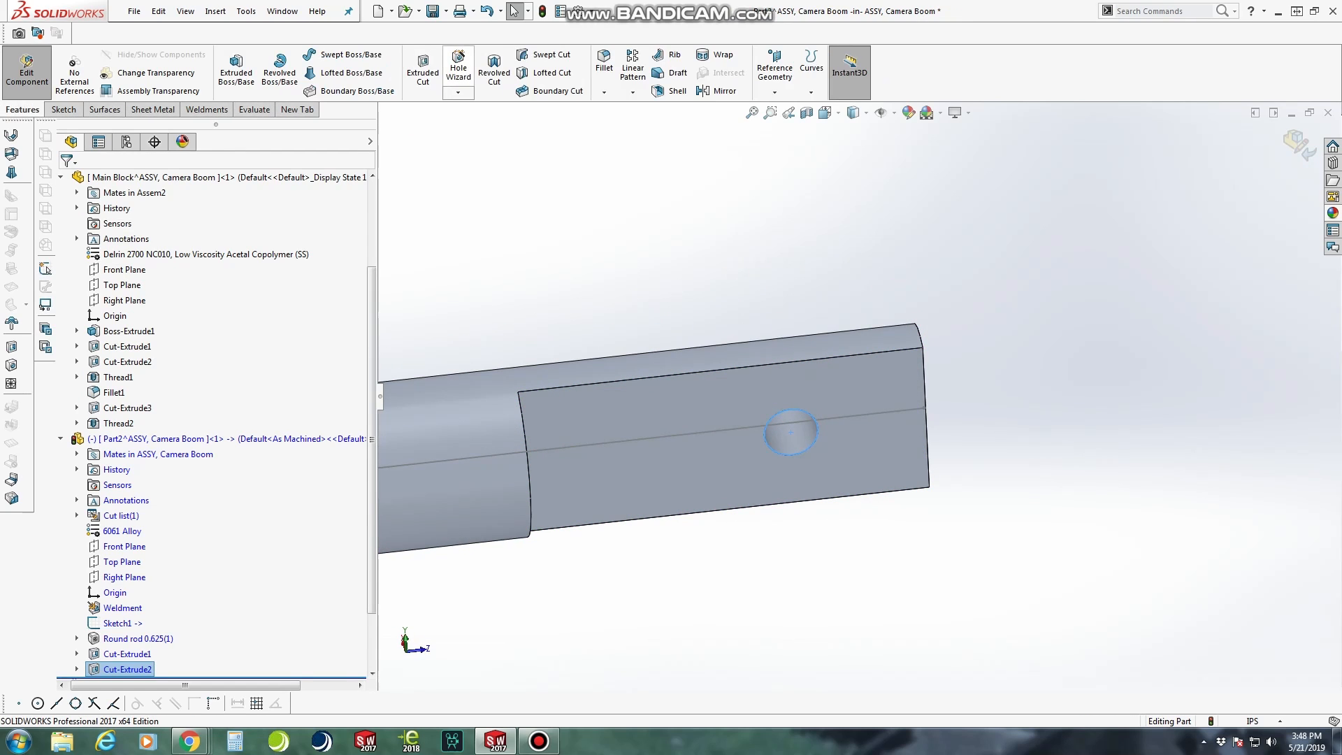
{"action": "left_click", "coordinate": [458, 93]}
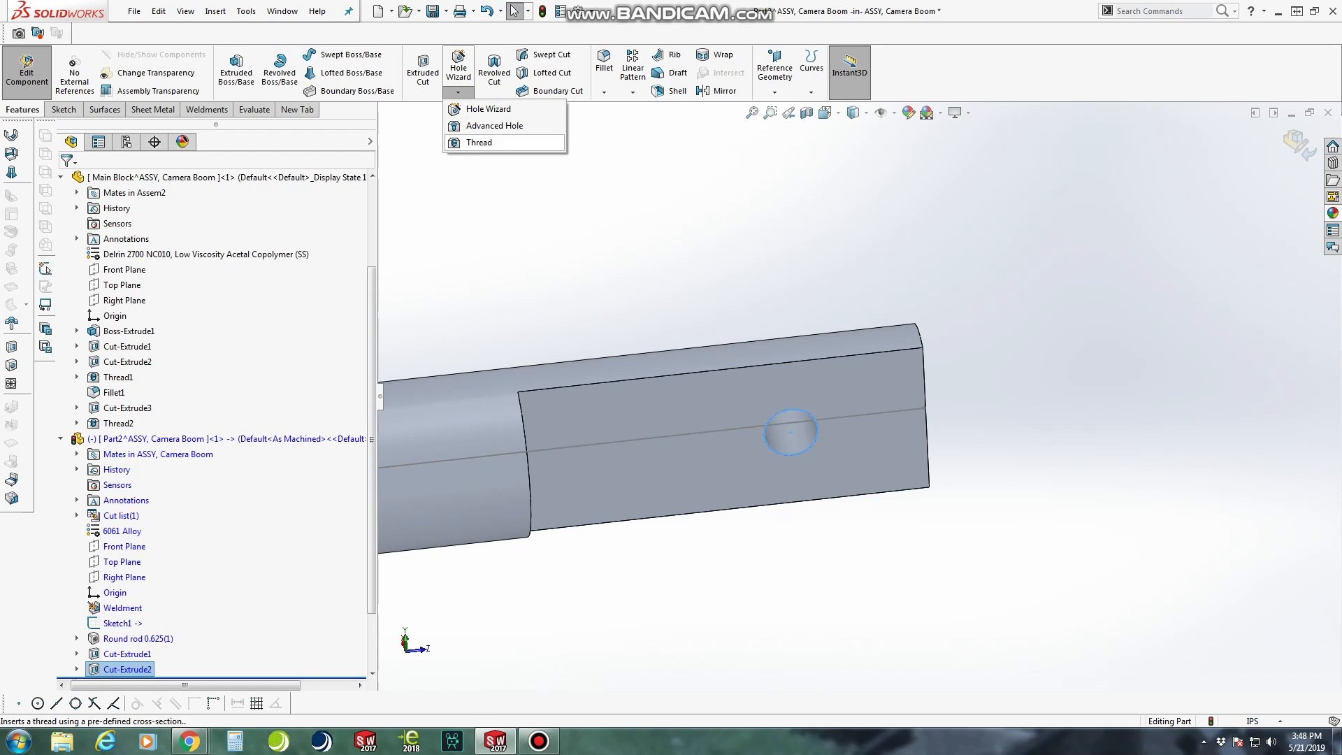
{"action": "left_click", "coordinate": [482, 142]}
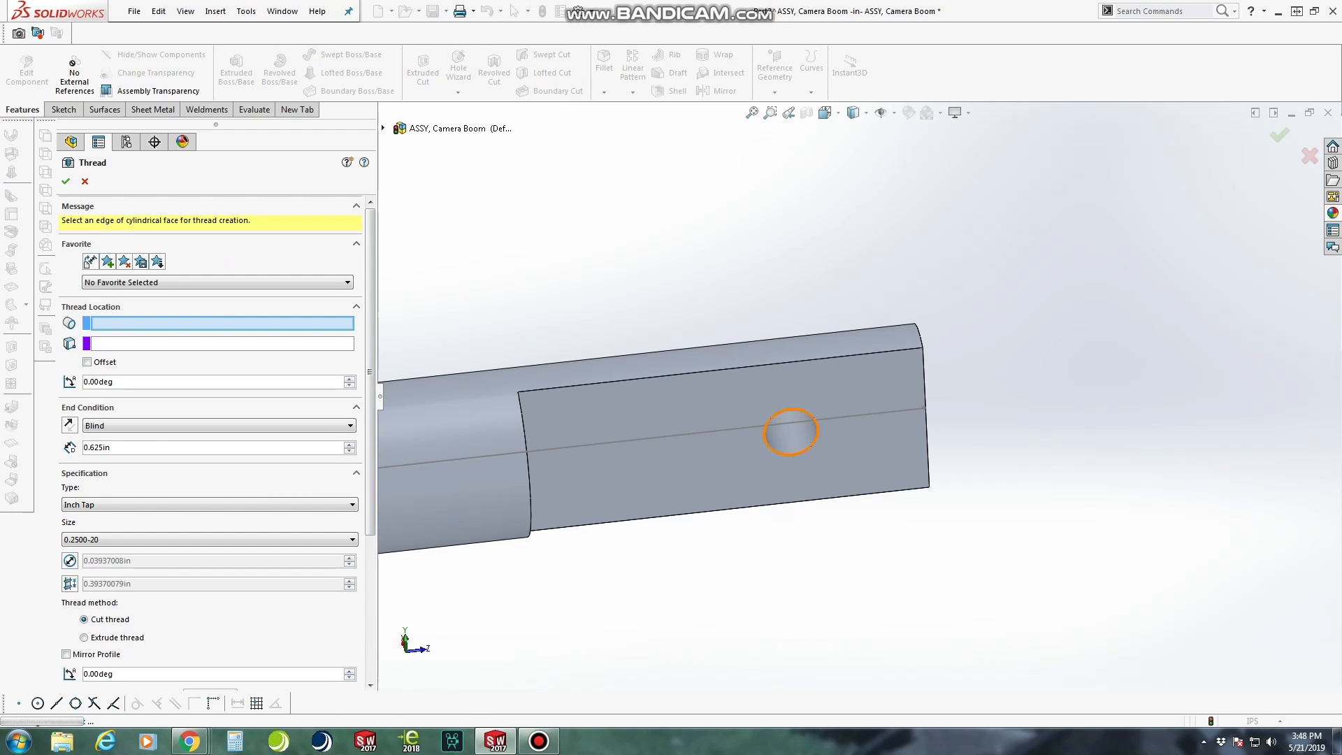
{"action": "left_click", "coordinate": [765, 430]}
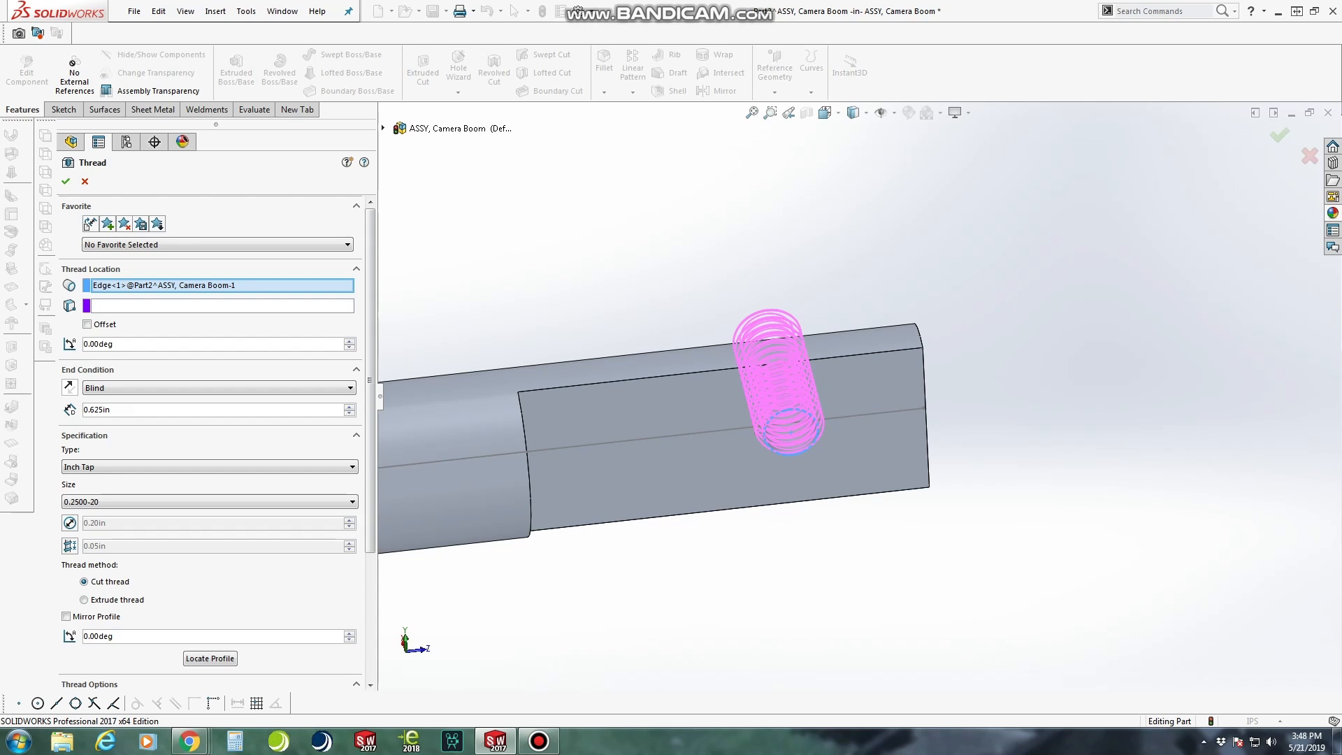
{"action": "left_click", "coordinate": [88, 324]}
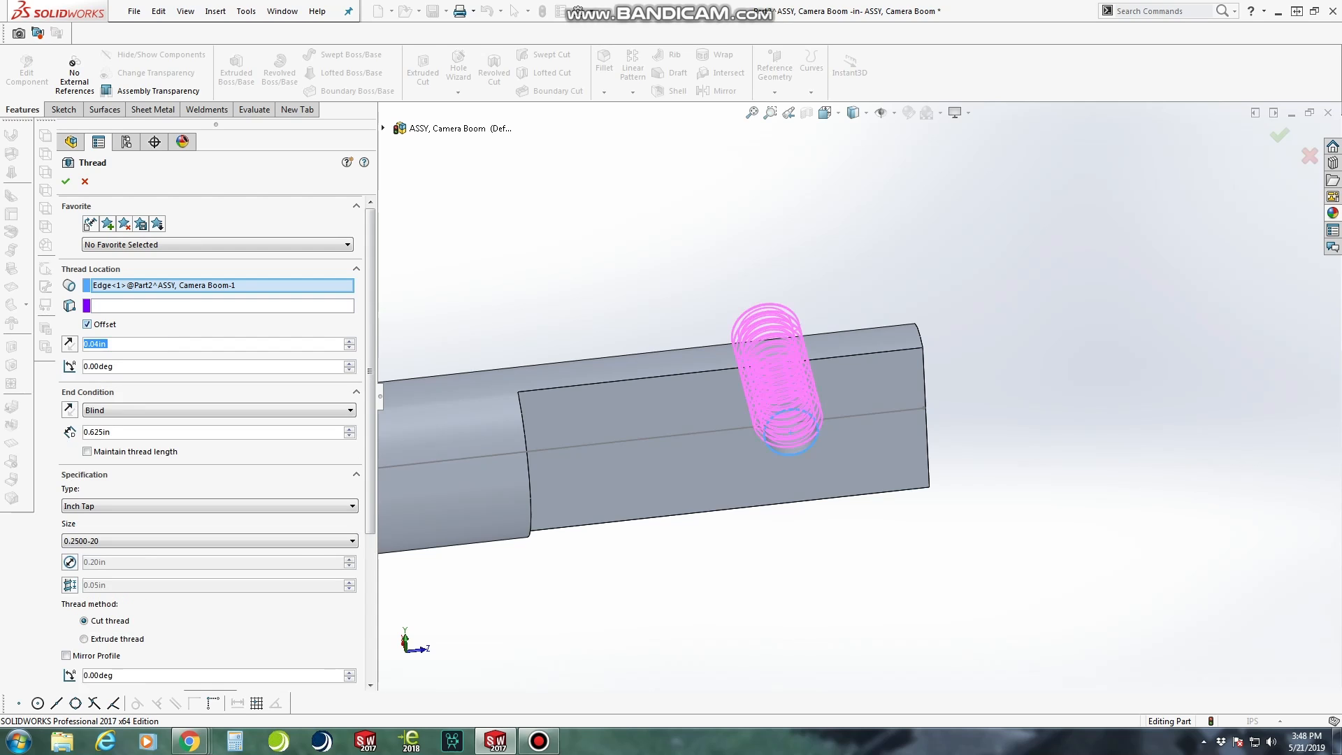
{"action": "left_click", "coordinate": [70, 344]}
{"action": "middle_click_drag", "start_coordinate": [654, 447], "coordinate": [665, 535]}
{"action": "left_click", "coordinate": [66, 182]}
{"action": "middle_click_drag", "start_coordinate": [689, 437], "coordinate": [685, 353]}
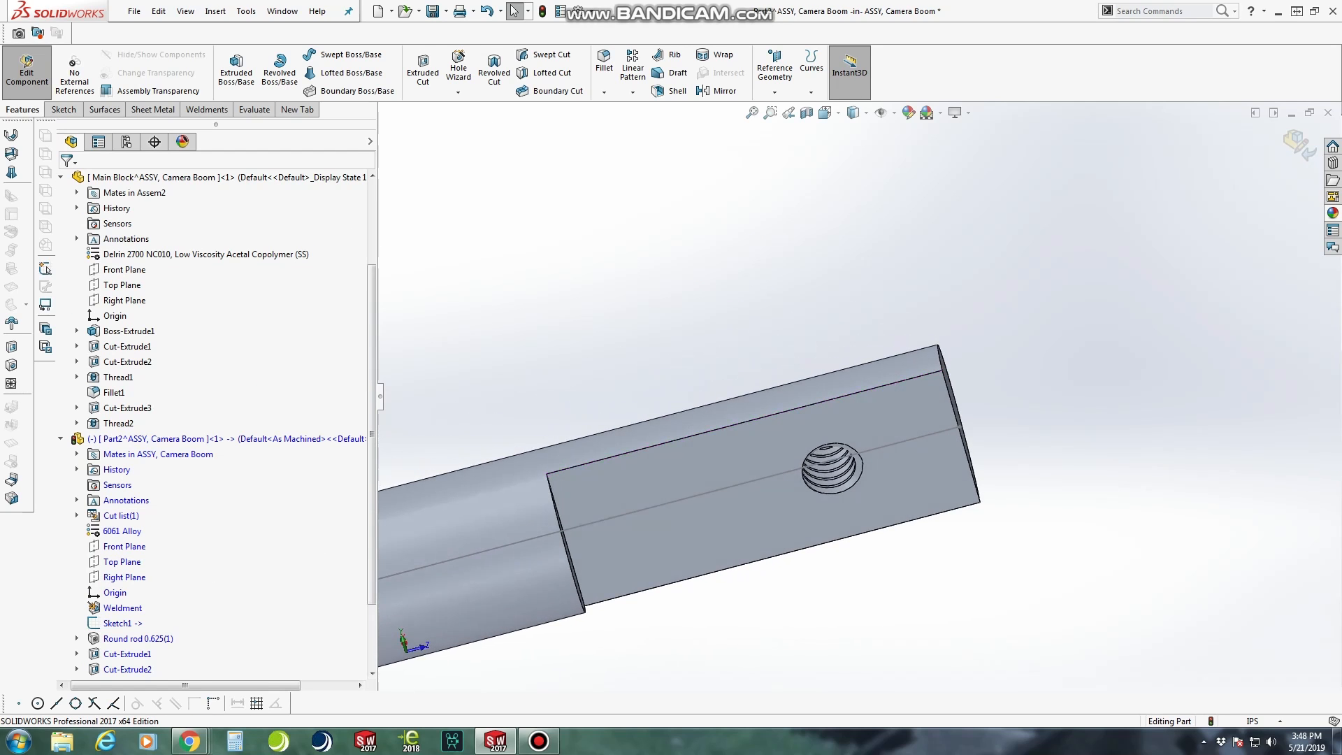
Fillet the curved outer edge of the rod's flattened end with a 0.125 in radius
{"action": "scroll", "coordinate": [864, 395], "scroll_direction": "up", "scroll_amount": 5}
{"action": "middle_click_drag", "start_coordinate": [817, 446], "coordinate": [731, 457]}
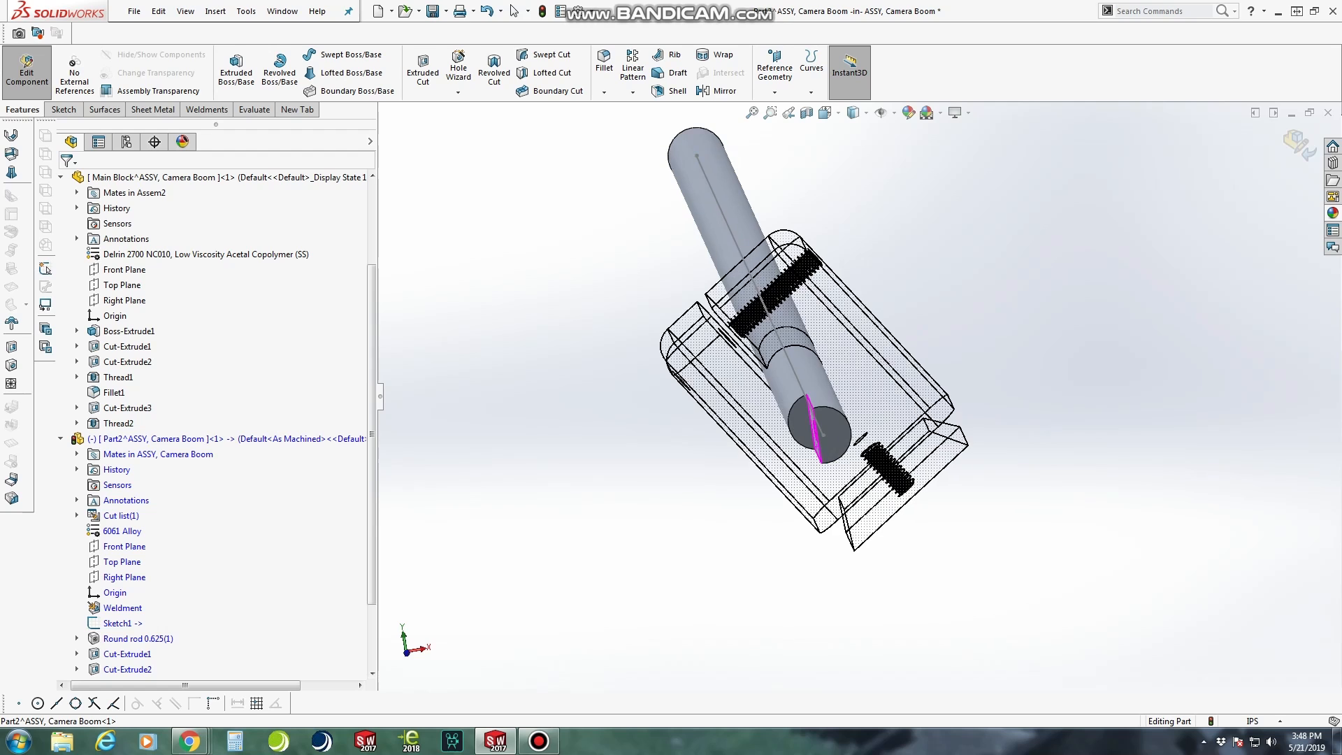
{"action": "left_click", "coordinate": [604, 62]}
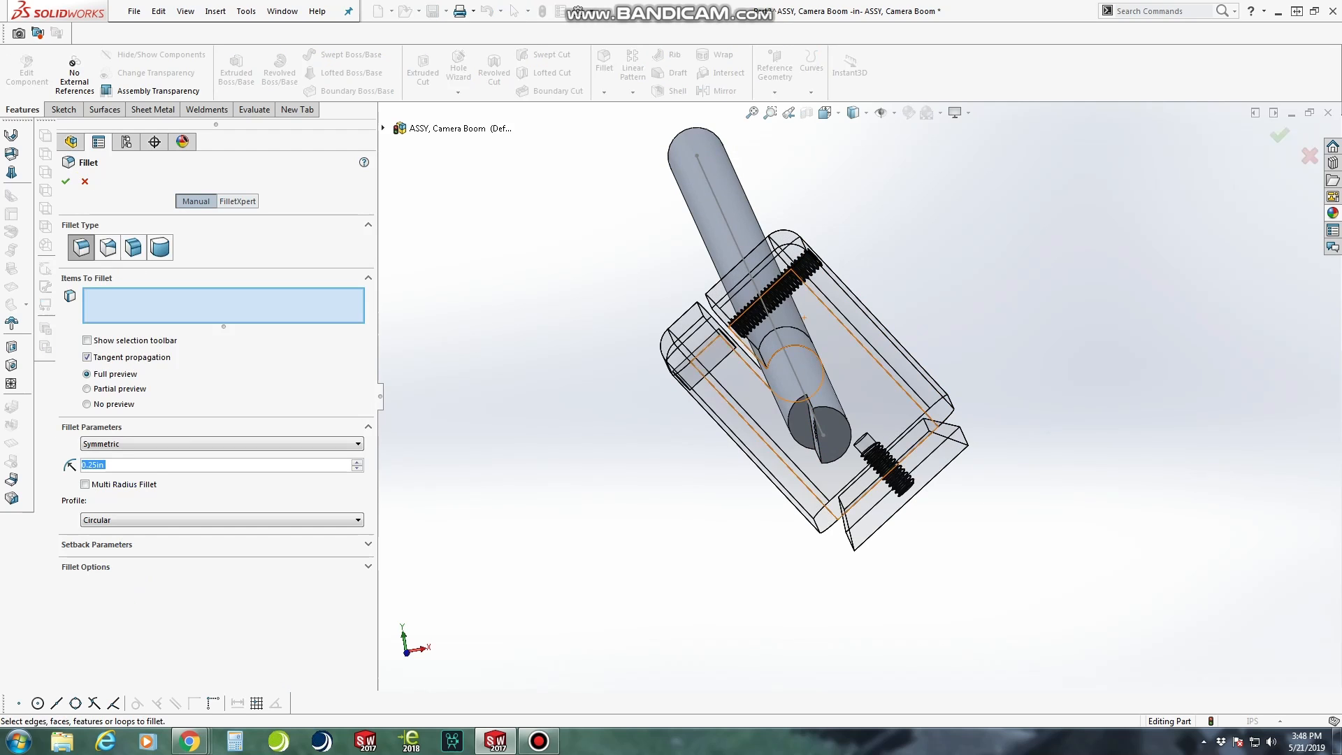
{"action": "scroll", "coordinate": [842, 346], "scroll_direction": "down", "scroll_amount": 3}
{"action": "left_click", "coordinate": [838, 489]}
{"action": "middle_click_drag", "start_coordinate": [839, 461], "coordinate": [780, 608]}
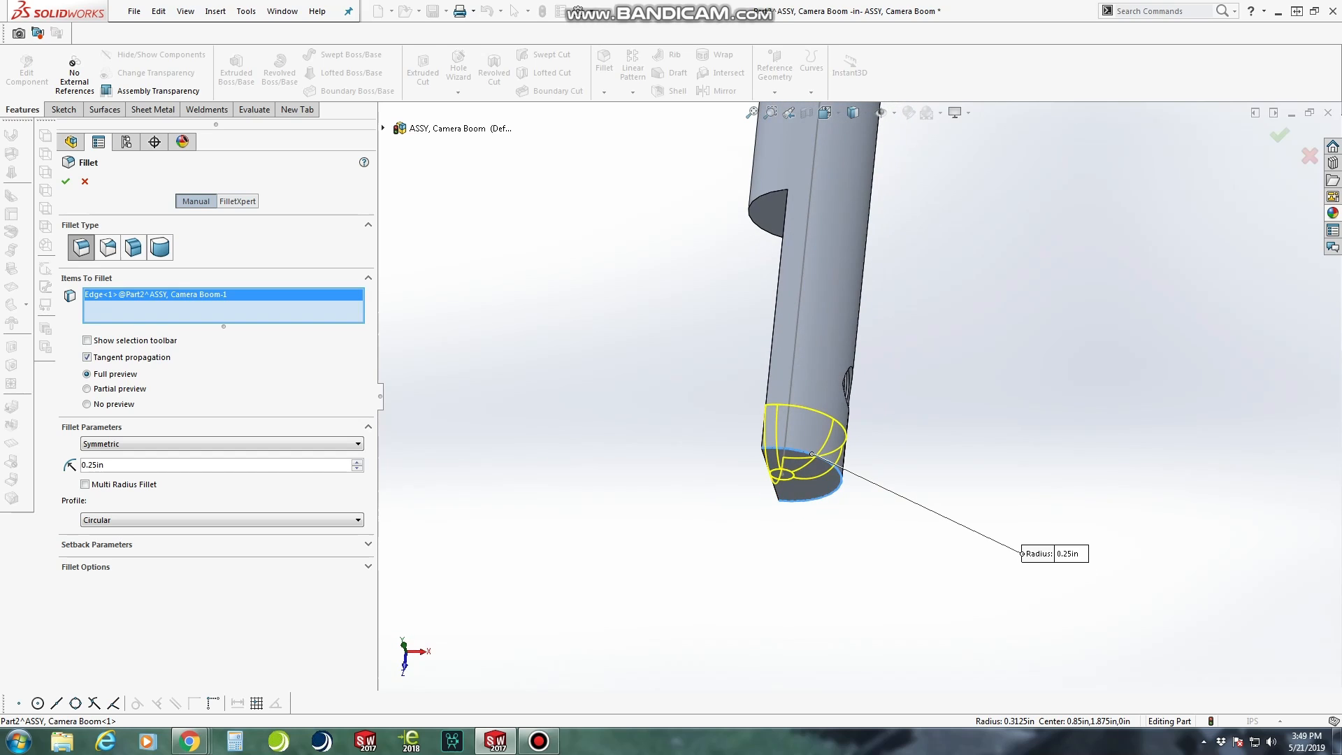
{"action": "type", "text": ".125"}
{"action": "key", "text": "Return"}
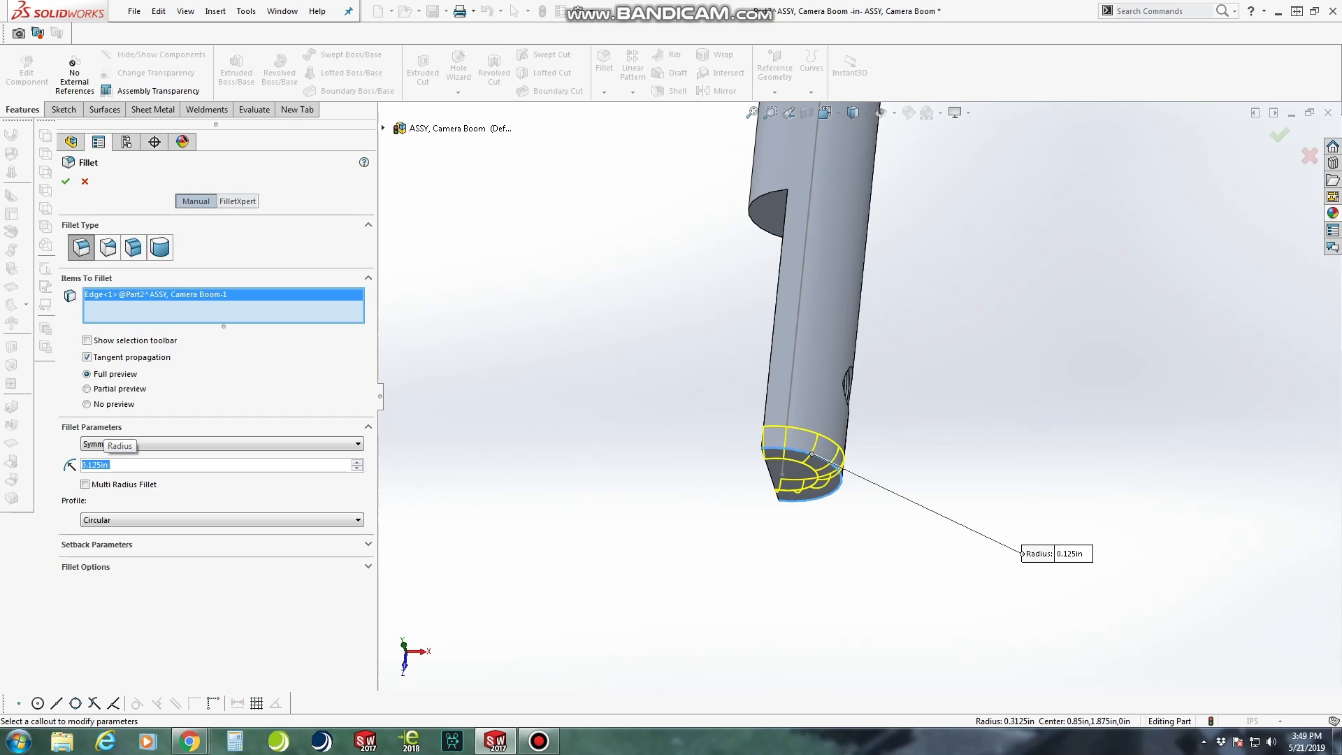
{"action": "left_click", "coordinate": [66, 181]}
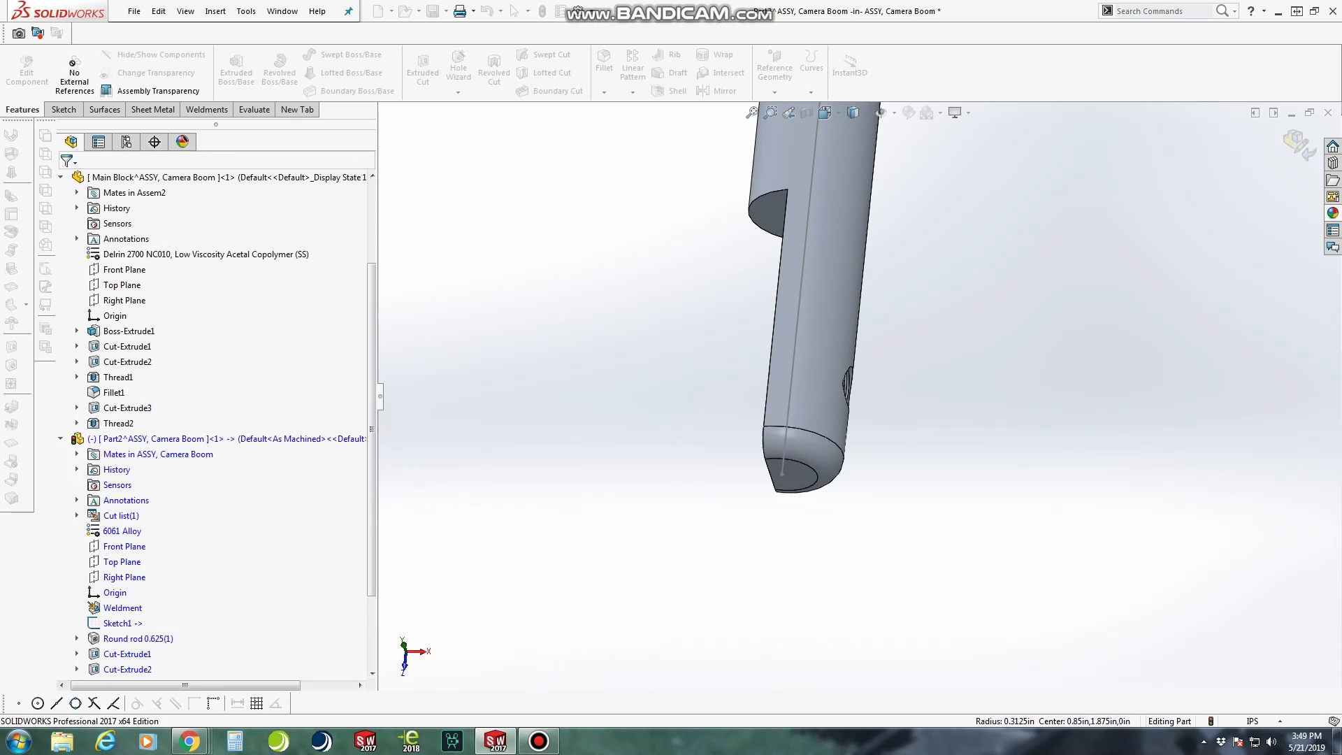
Examine the rod's flattened end, with its threaded hole and rounded tip, from several angles
{"action": "scroll", "coordinate": [807, 472], "scroll_direction": "up", "scroll_amount": 3}
{"action": "mouse_move", "coordinate": [806, 473]}
{"action": "middle_mouse_down"}
{"action": "mouse_move", "coordinate": [893, 399]}
{"action": "mouse_move", "coordinate": [748, 402]}
{"action": "mouse_move", "coordinate": [782, 397]}
{"action": "middle_mouse_up"}
{"action": "scroll", "coordinate": [801, 396], "scroll_direction": "up", "scroll_amount": 1}
{"action": "scroll", "coordinate": [801, 395], "scroll_direction": "down", "scroll_amount": 3}
{"action": "scroll", "coordinate": [804, 397], "scroll_direction": "up", "scroll_amount": 2}
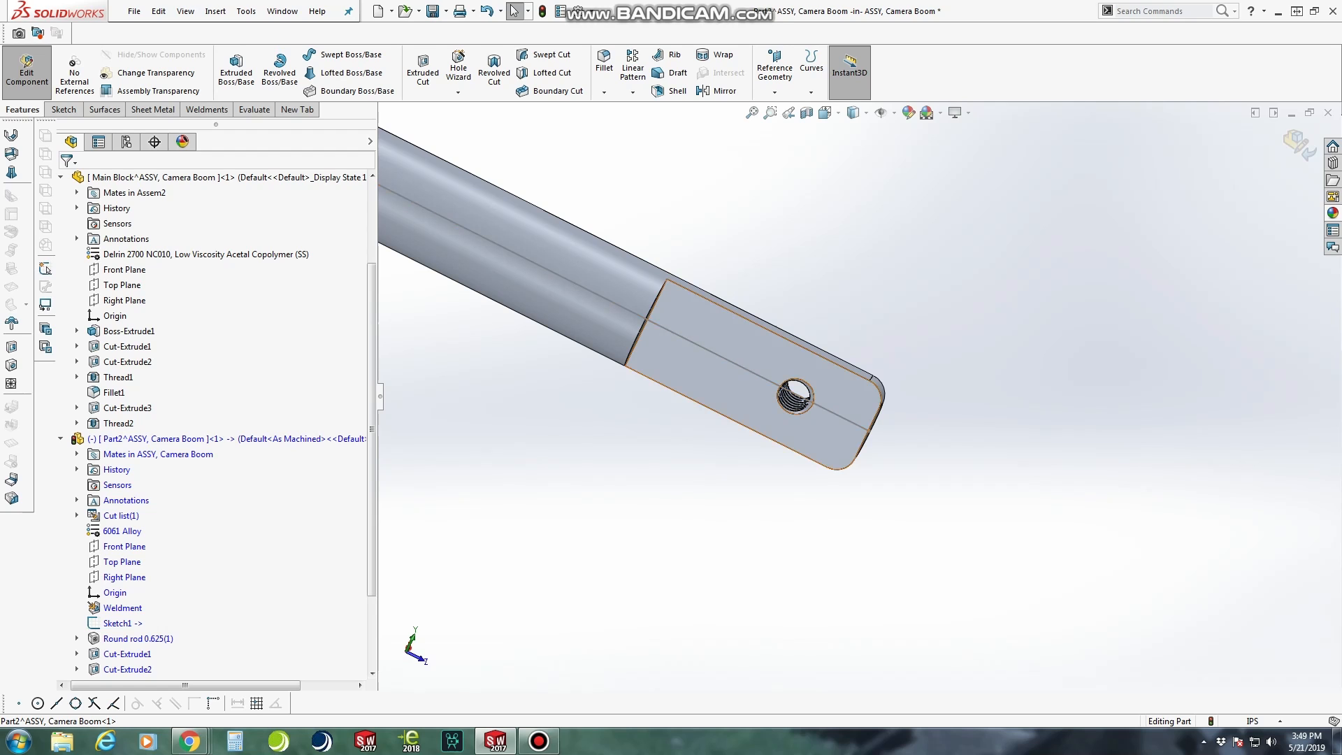
{"action": "middle_click_drag", "start_coordinate": [741, 348], "coordinate": [752, 529]}
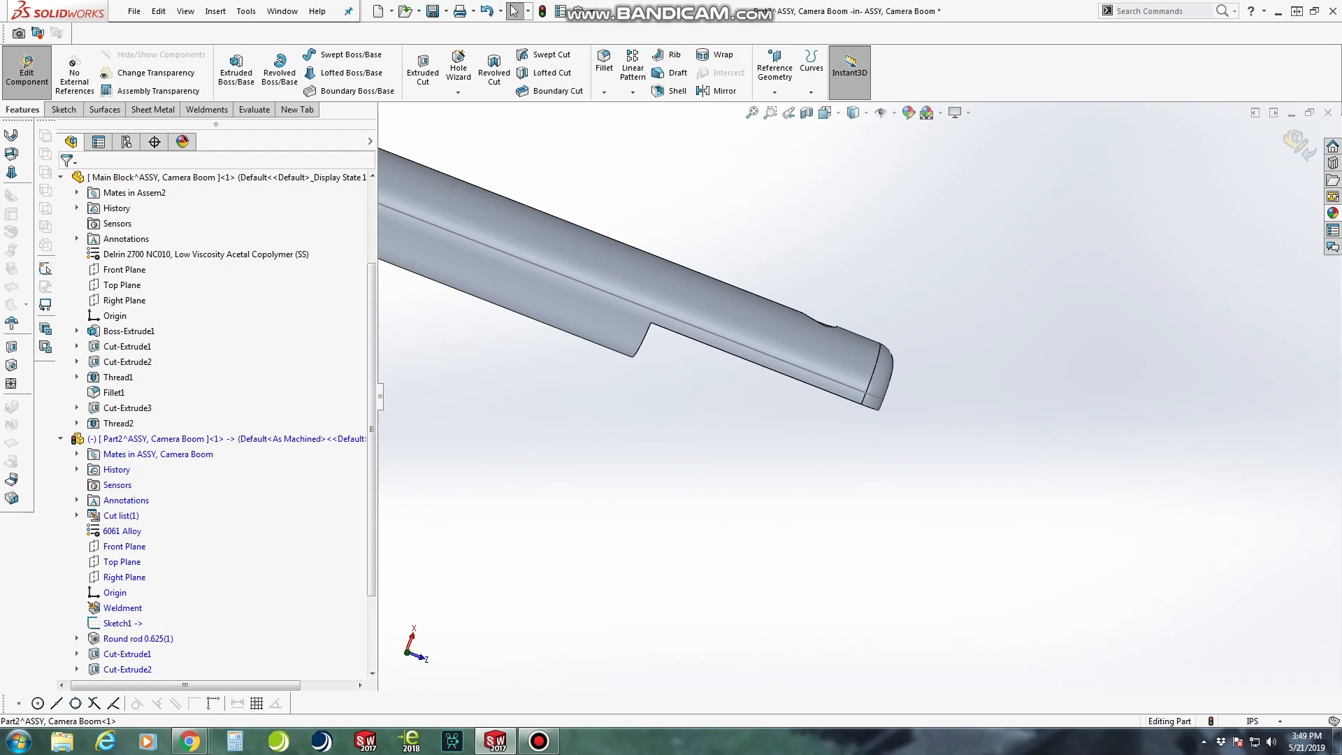
{"action": "middle_click_drag", "start_coordinate": [731, 353], "coordinate": [731, 210]}
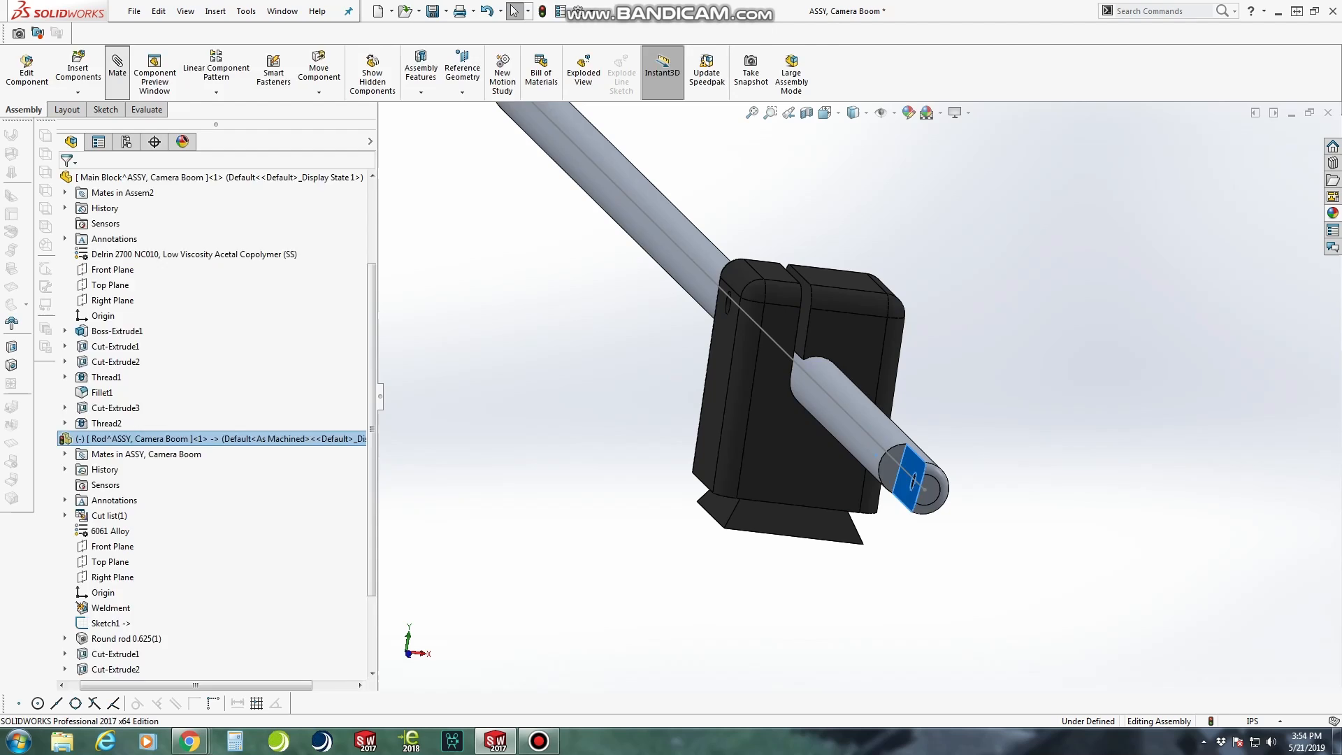
Add a parallel mate between the rod's flat face and the main block's narrow side face
{"action": "left_click", "coordinate": [118, 66]}
{"action": "middle_click_drag", "start_coordinate": [814, 360], "coordinate": [884, 362]}
{"action": "scroll", "coordinate": [885, 362], "scroll_direction": "down", "scroll_amount": 1}
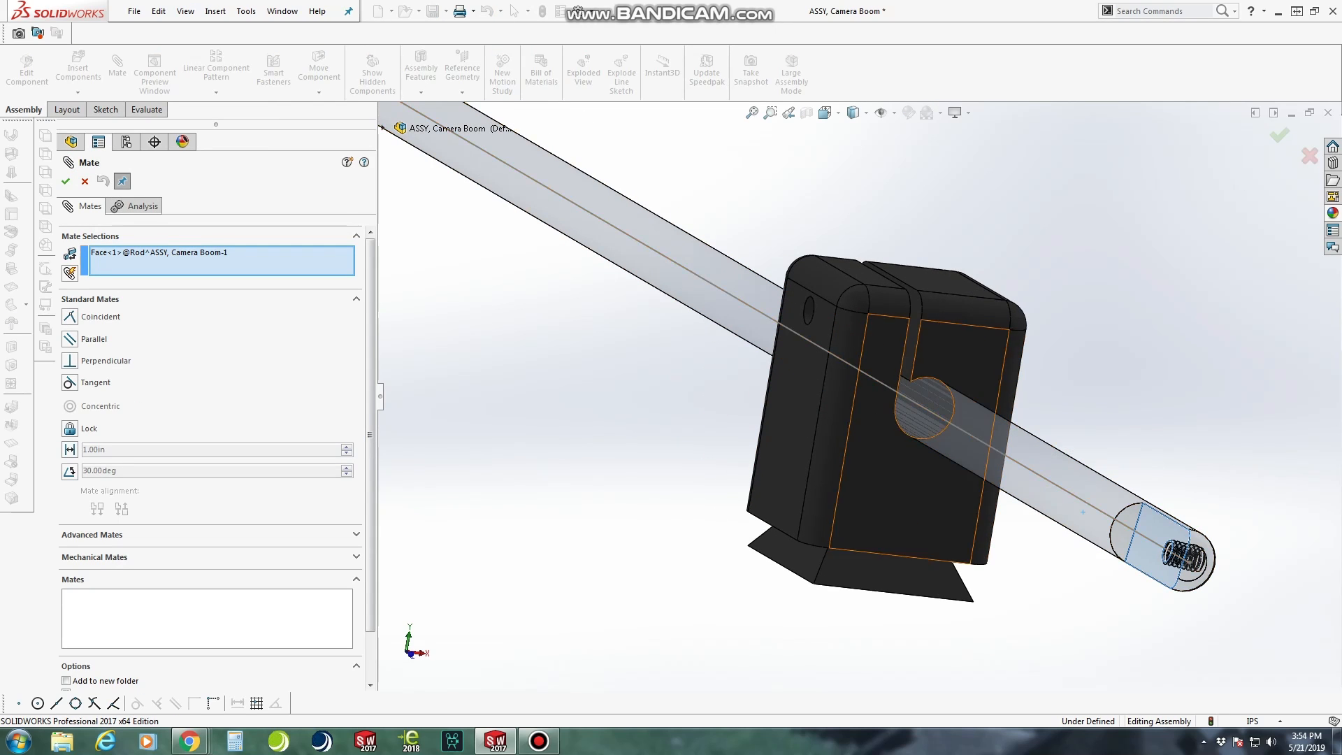
{"action": "left_click", "coordinate": [804, 395]}
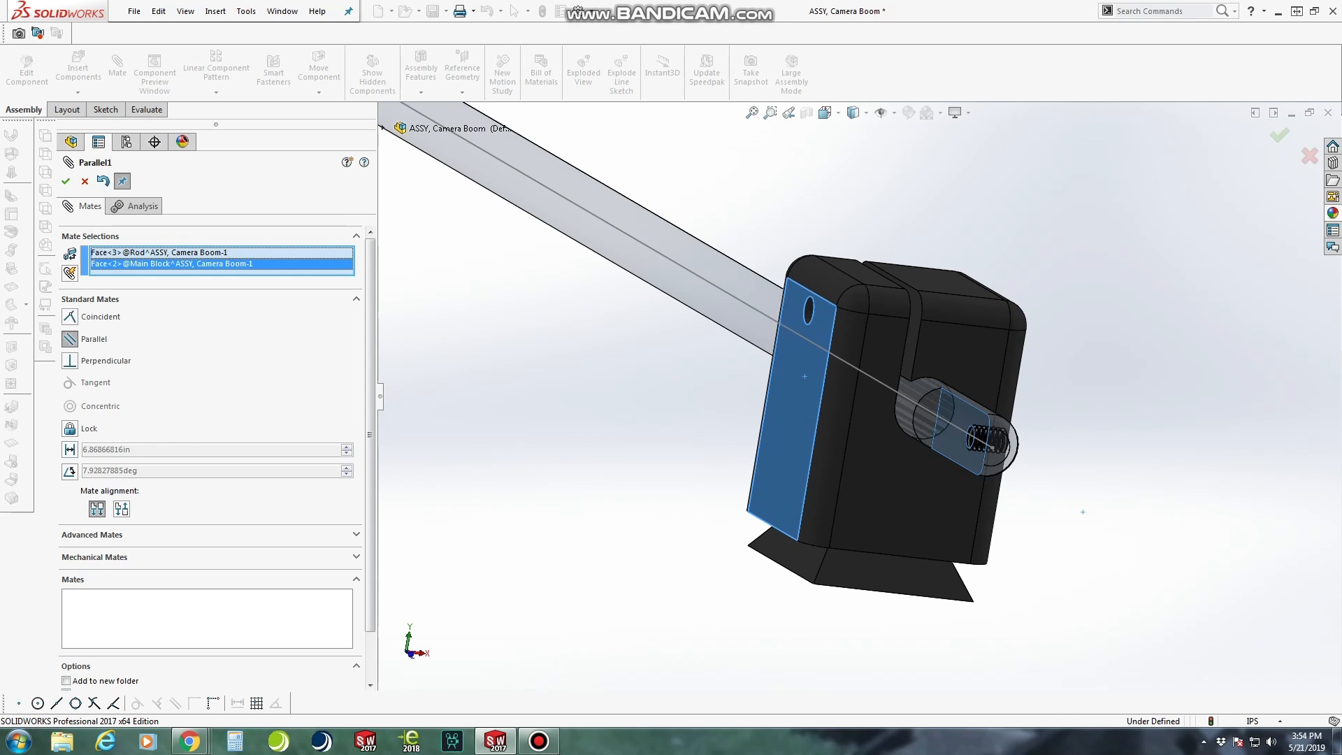
{"action": "left_click", "coordinate": [65, 181]}
{"action": "scroll", "coordinate": [860, 396], "scroll_direction": "up", "scroll_amount": 5}
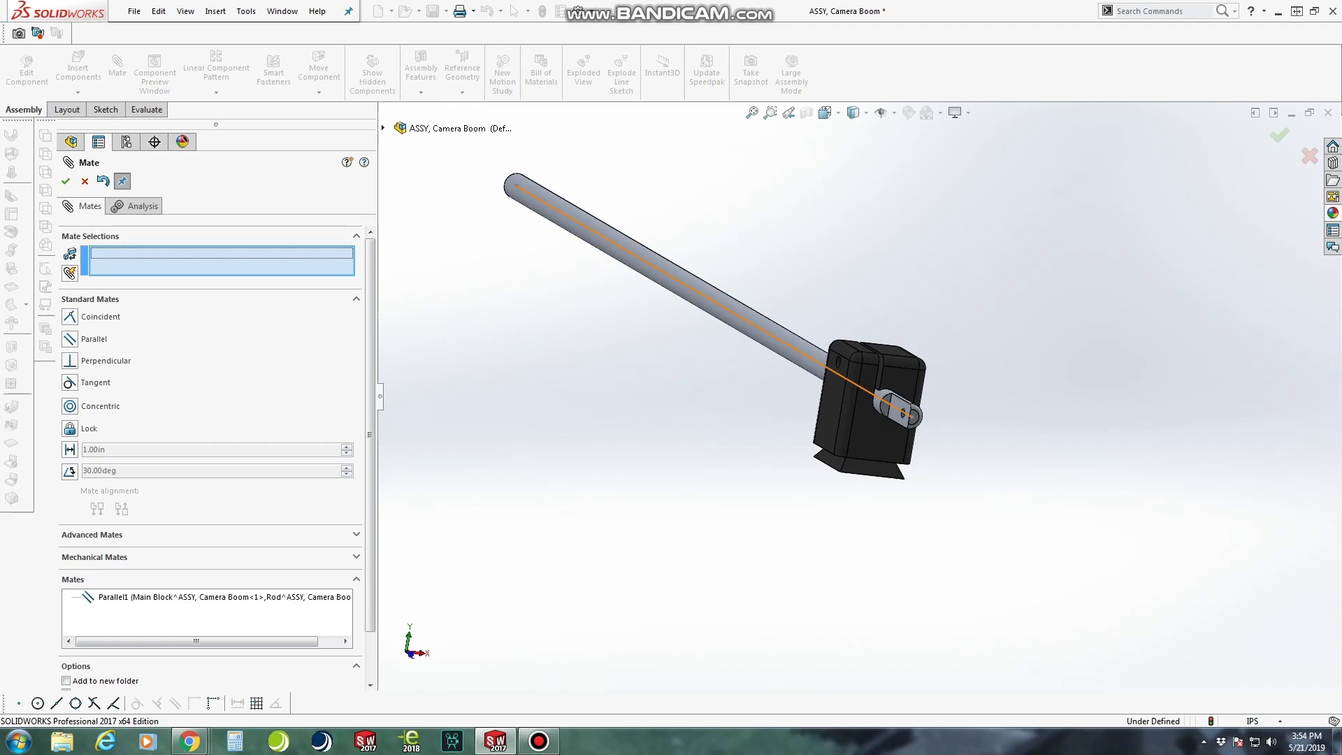
{"action": "left_click", "coordinate": [867, 391]}
{"action": "key", "text": "Escape"}
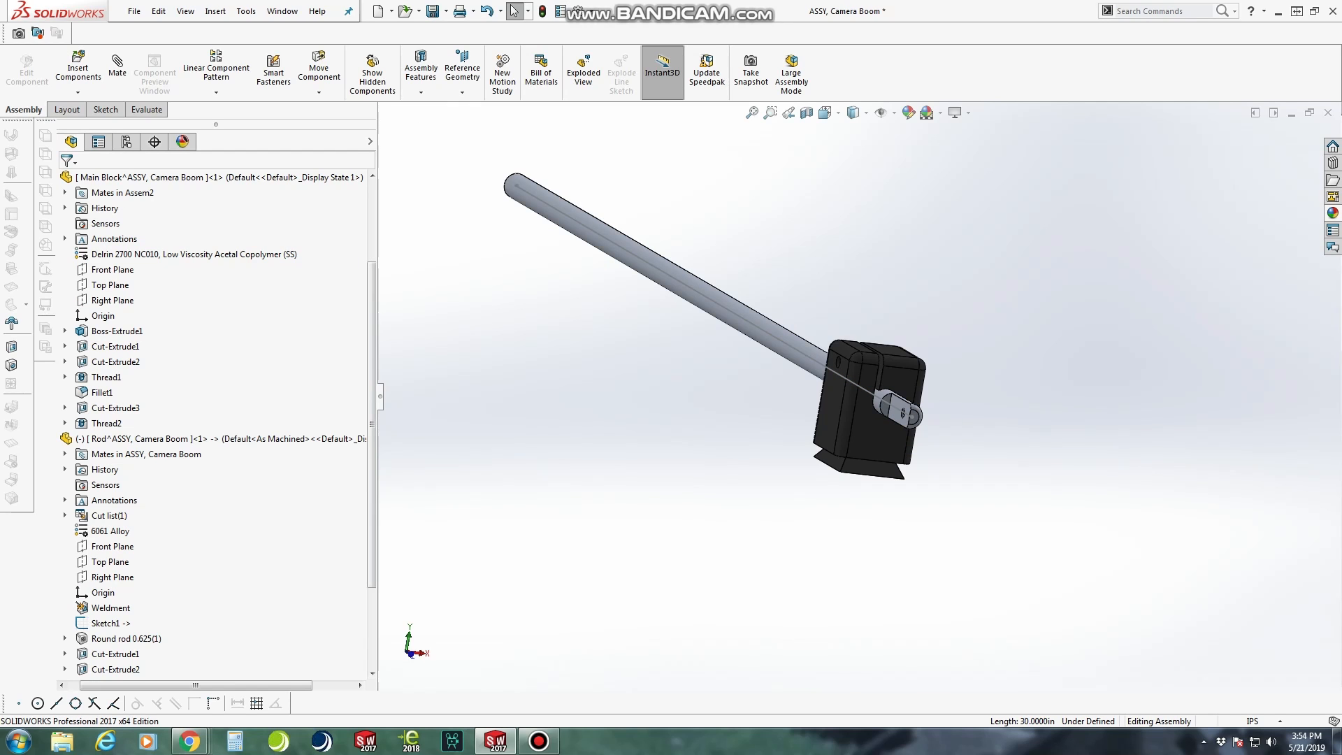
Slide the rod along its axis through the main block so its flattened end extends farther from the block
{"action": "left_click_drag", "start_coordinate": [901, 410], "coordinate": [990, 463]}
{"action": "middle_click_drag", "start_coordinate": [991, 463], "coordinate": [1252, 459]}
{"action": "scroll", "coordinate": [1251, 460], "scroll_direction": "up", "scroll_amount": 2}
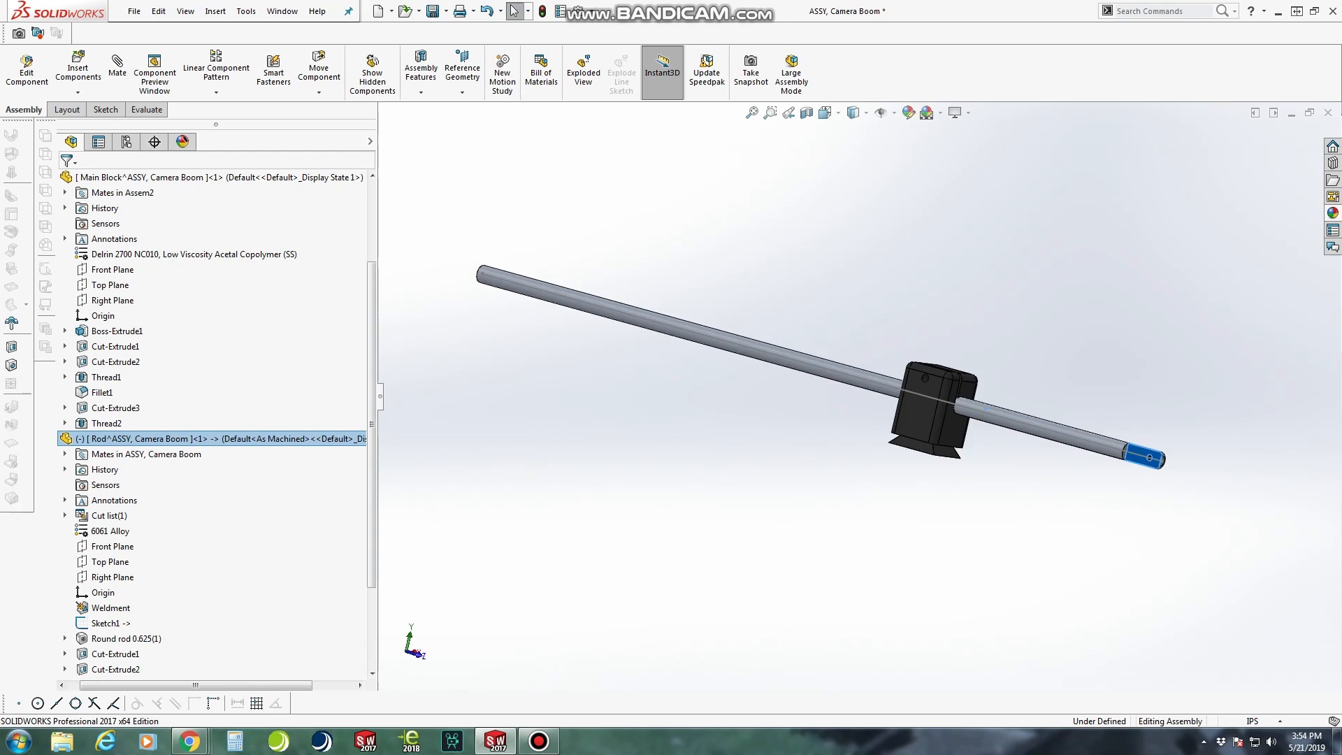
{"action": "scroll", "coordinate": [1254, 459], "scroll_direction": "down", "scroll_amount": 4}
{"action": "scroll", "coordinate": [1255, 461], "scroll_direction": "down", "scroll_amount": 1}
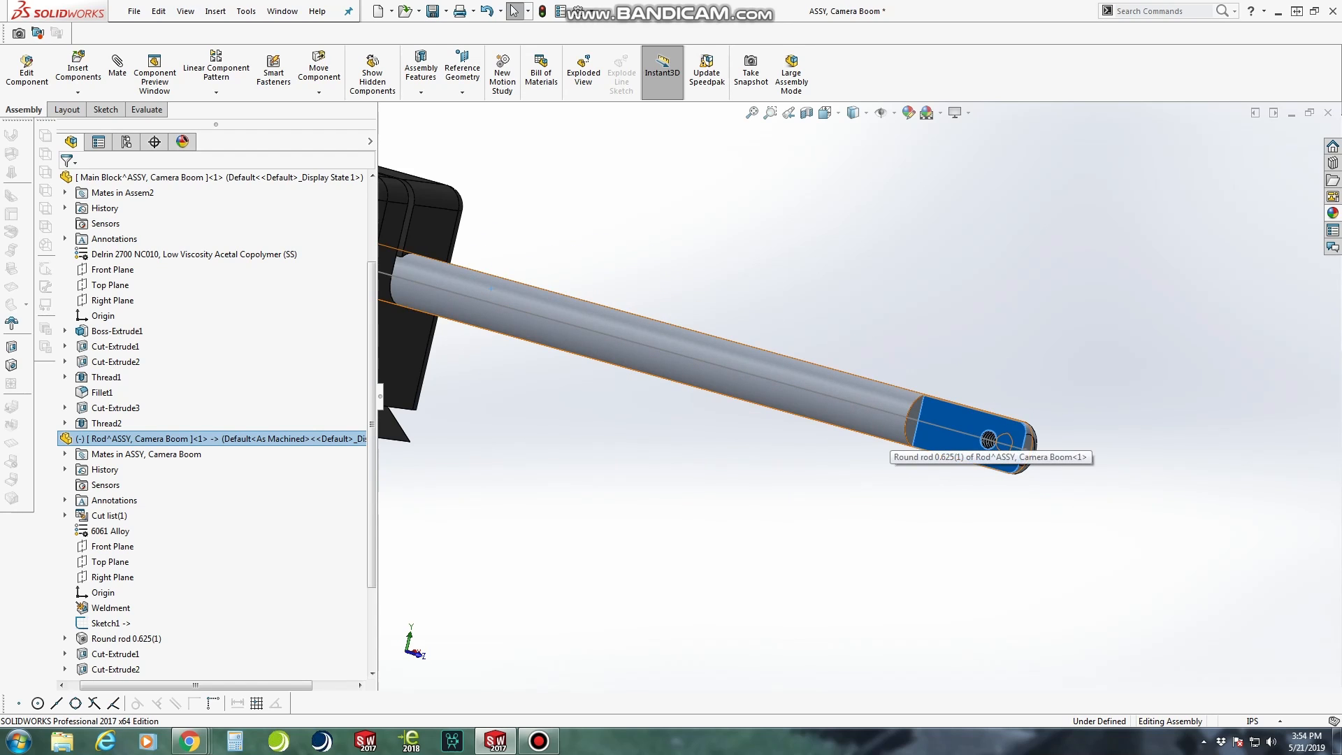
{"action": "scroll", "coordinate": [890, 432], "scroll_direction": "up", "scroll_amount": 2}
{"action": "scroll", "coordinate": [944, 420], "scroll_direction": "down", "scroll_amount": 5}
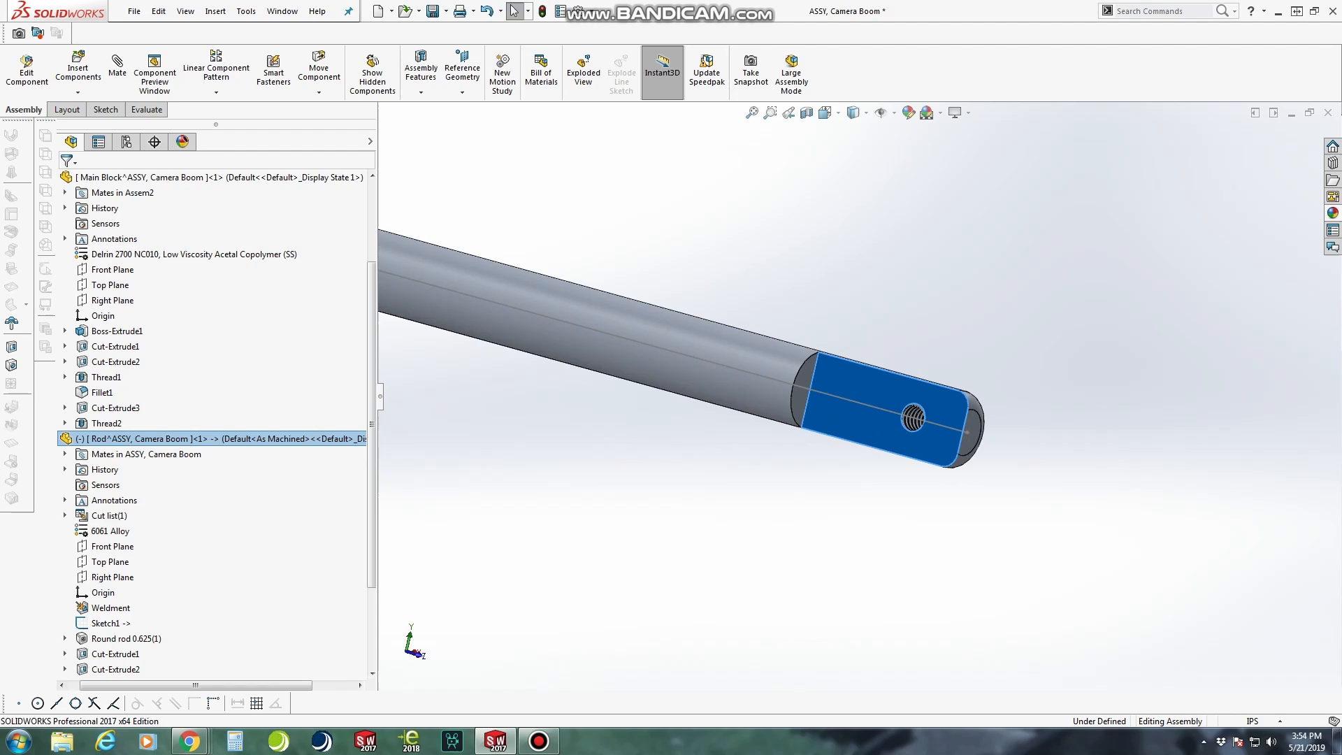
Create an assembly reference plane coincident with the flat face of the rod's machined end
{"action": "middle_click_drag", "start_coordinate": [943, 424], "coordinate": [992, 422]}
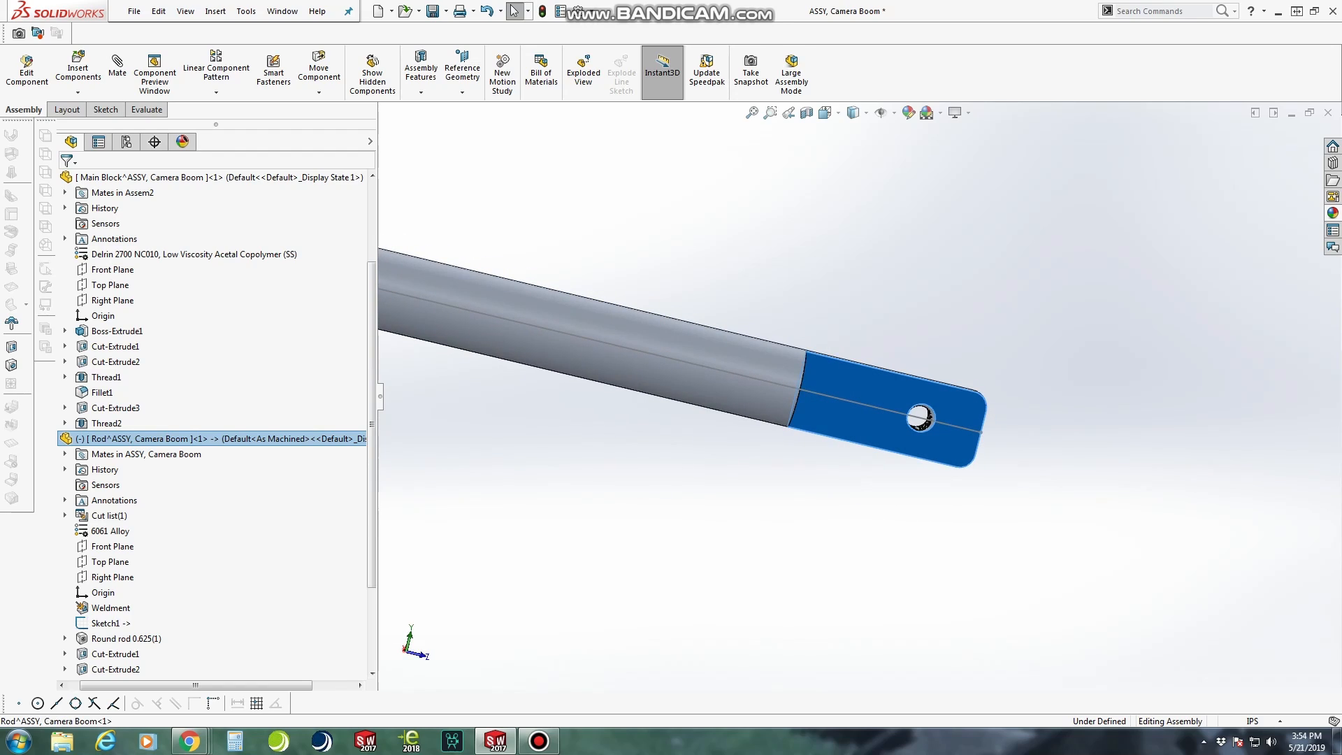
{"action": "left_click", "coordinate": [826, 113]}
{"action": "left_click", "coordinate": [908, 395]}
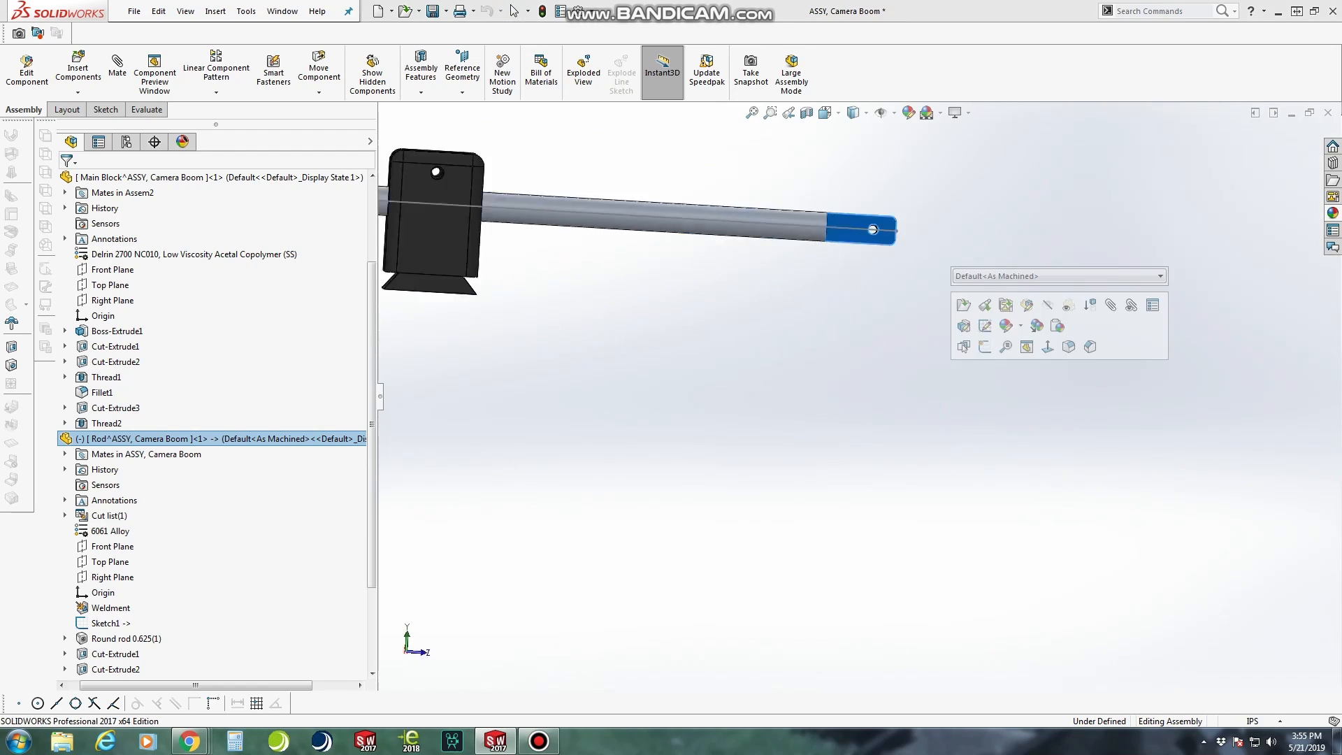
{"action": "scroll", "coordinate": [1153, 391], "scroll_direction": "down", "scroll_amount": 10}
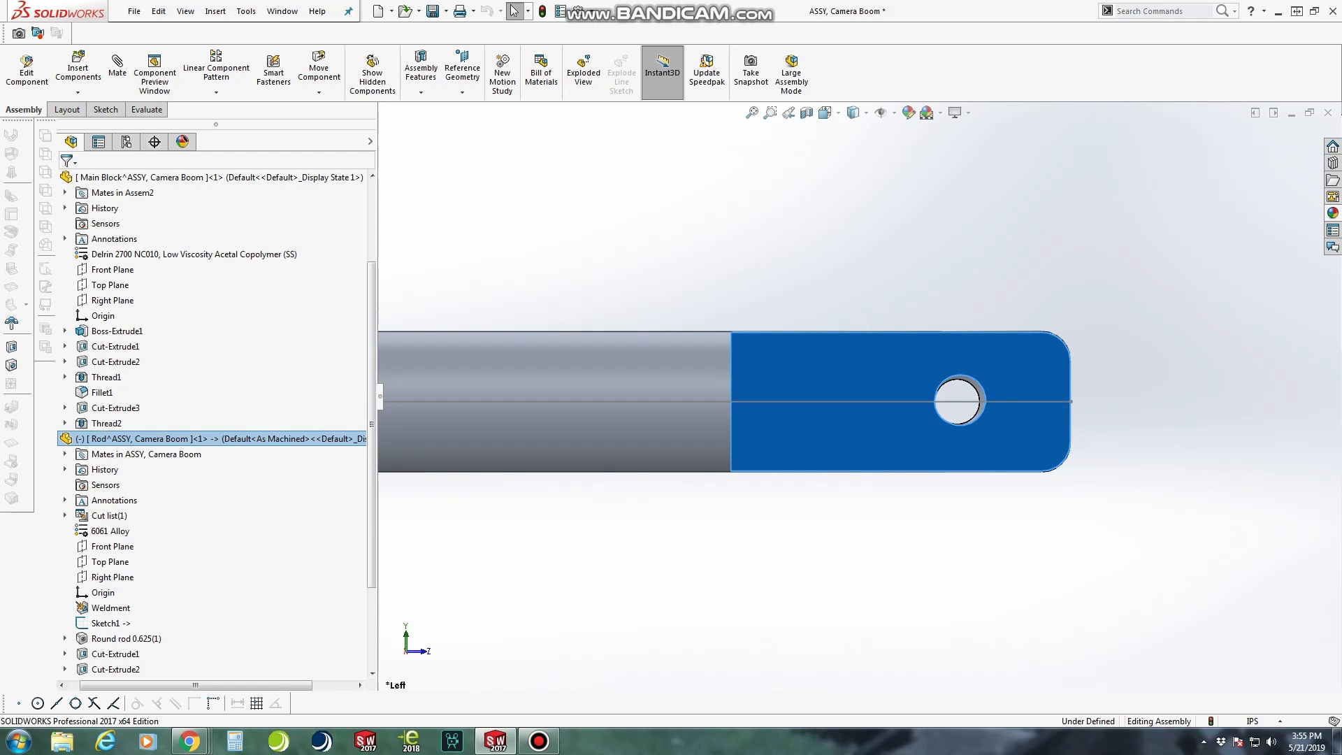
{"action": "left_click", "coordinate": [462, 74]}
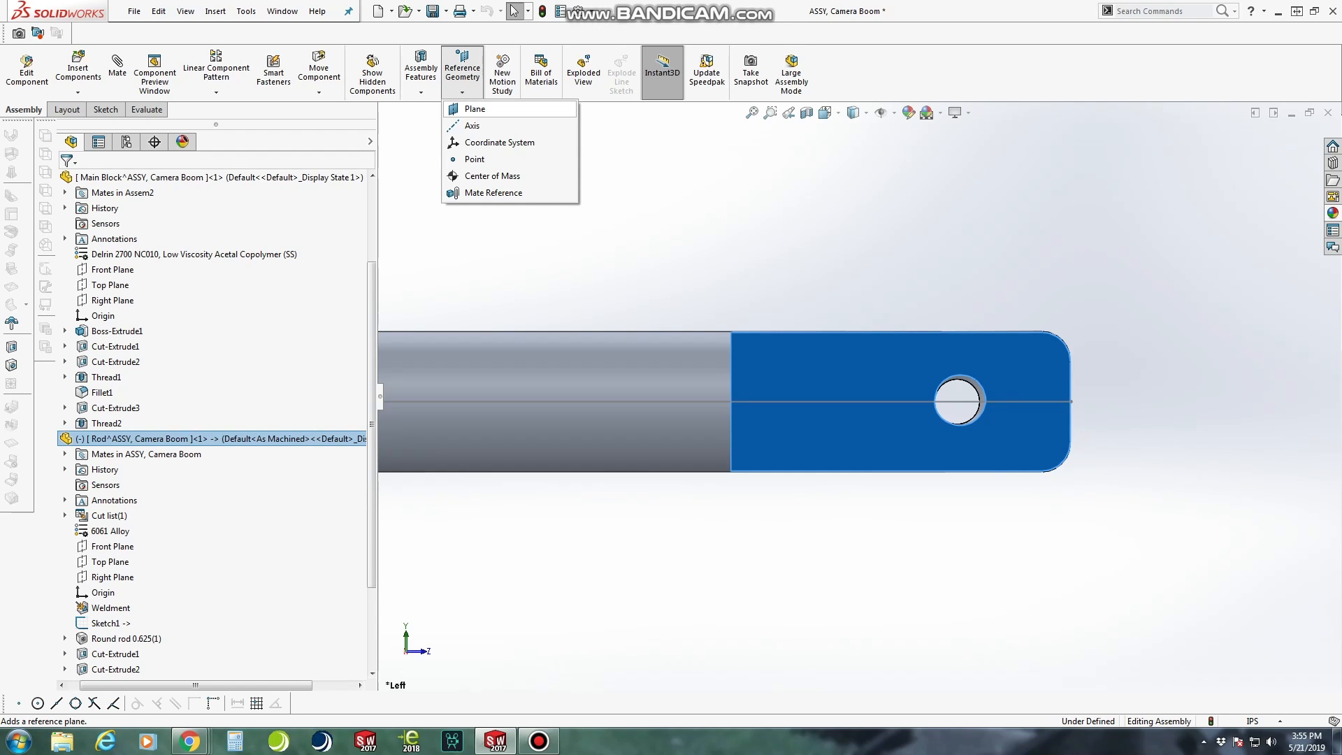
{"action": "left_click", "coordinate": [475, 109]}
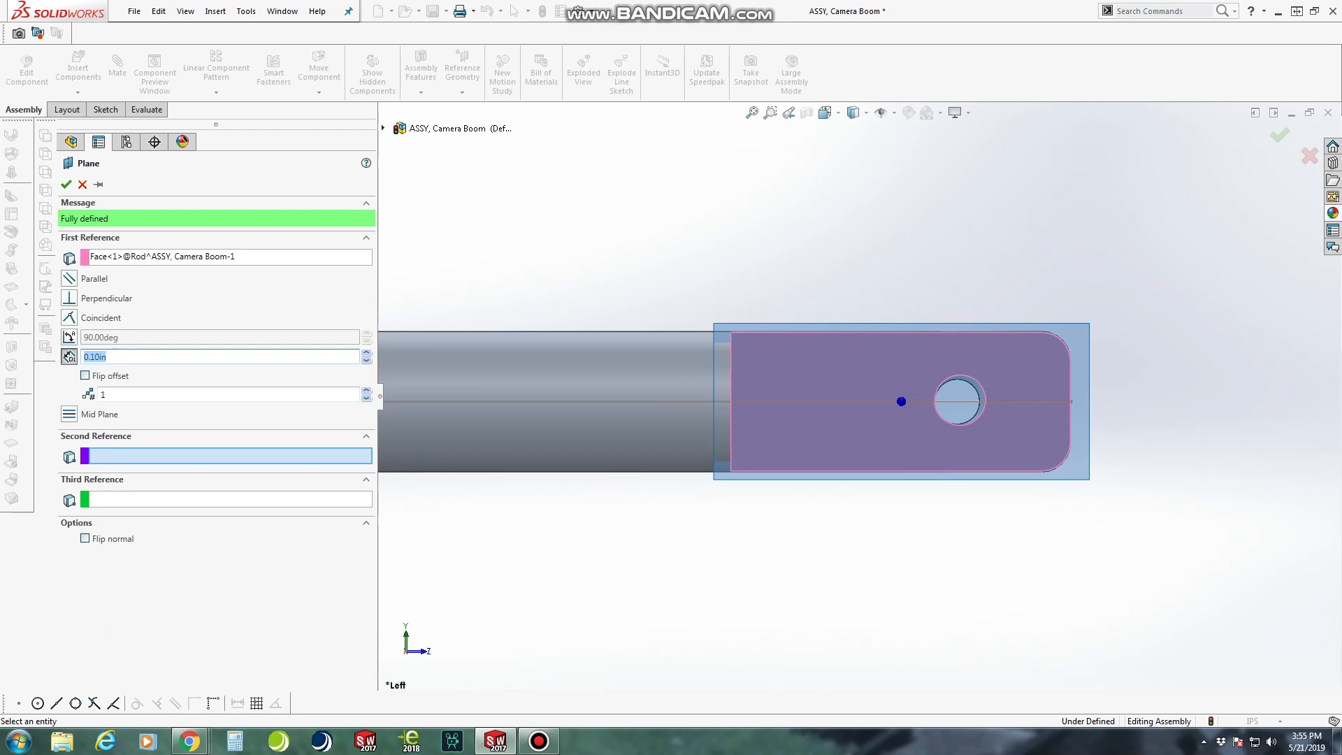
{"action": "left_click", "coordinate": [70, 317]}
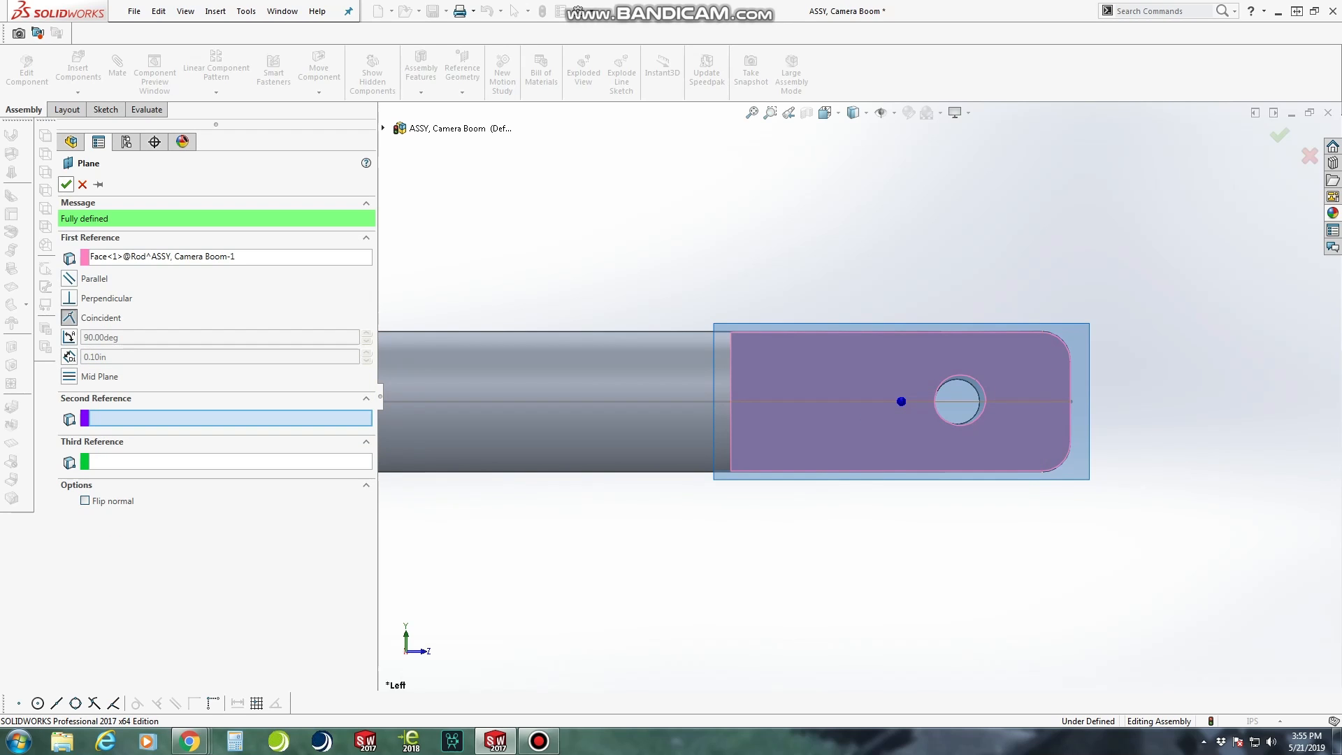
{"action": "left_click", "coordinate": [66, 183]}
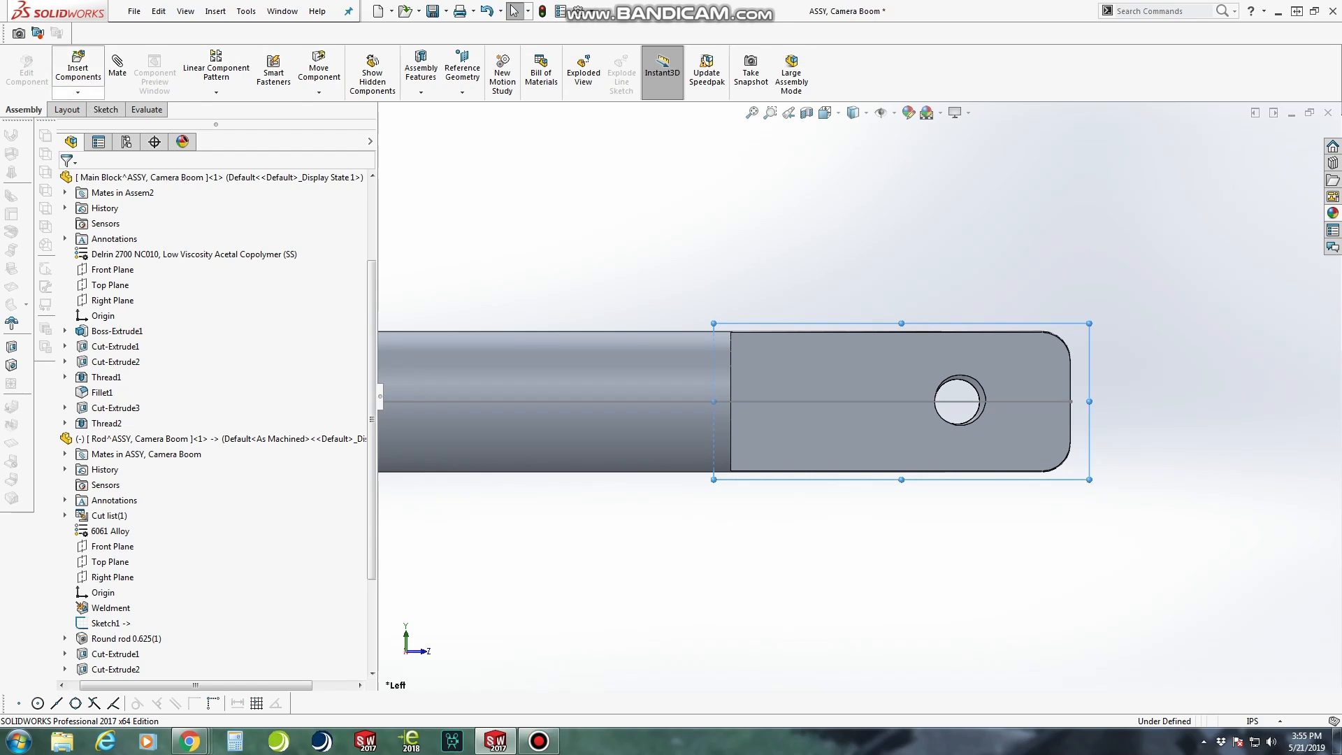
Insert a new part into the assembly and open it for in-context editing
{"action": "left_click", "coordinate": [77, 92]}
{"action": "left_click", "coordinate": [92, 125]}
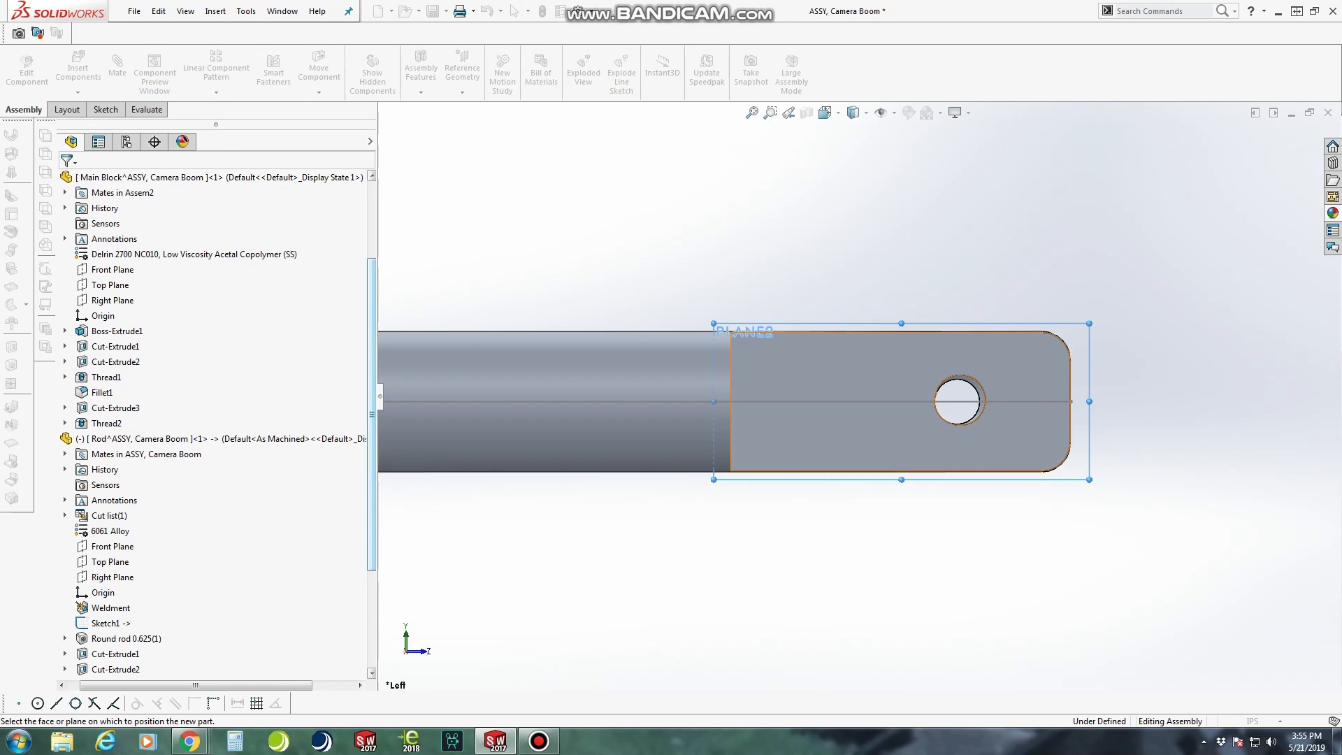
{"action": "key", "text": "Escape"}
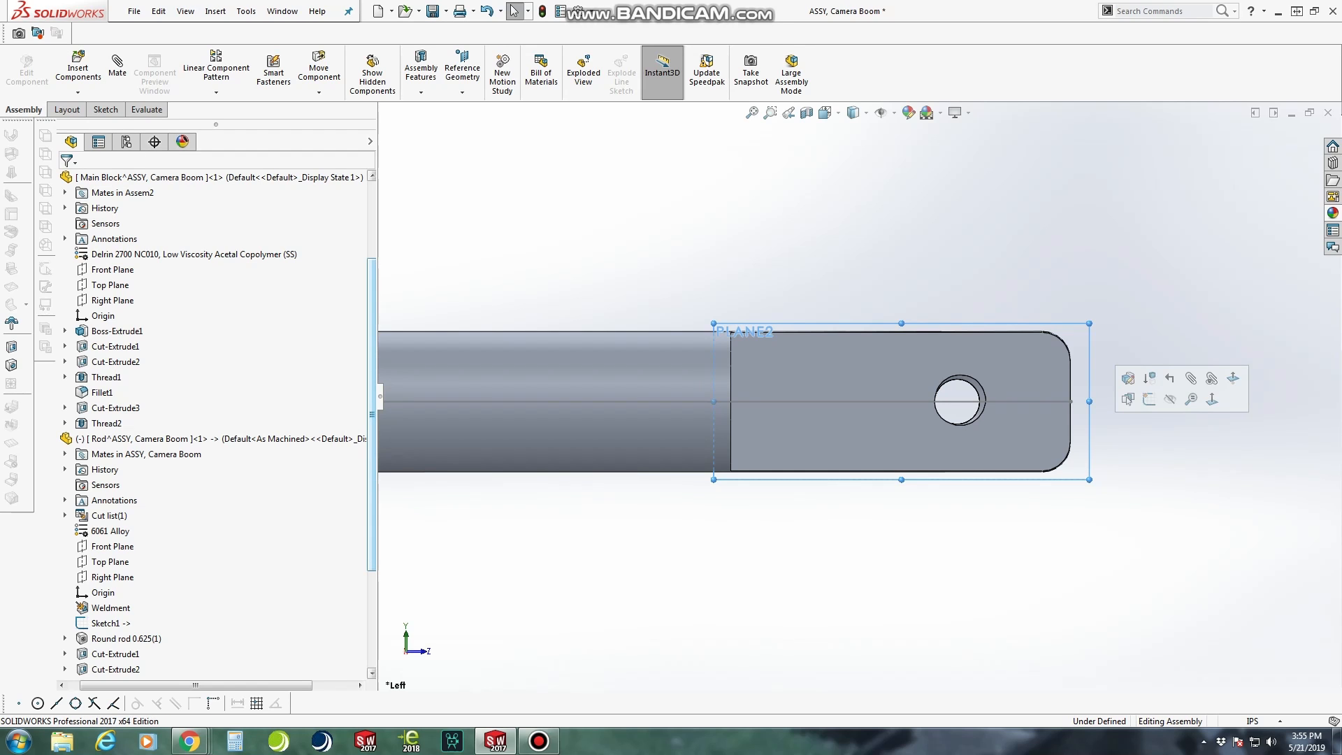
{"action": "left_click_drag", "start_coordinate": [376, 426], "coordinate": [375, 426]}
{"action": "left_click_drag", "start_coordinate": [371, 426], "coordinate": [371, 523]}
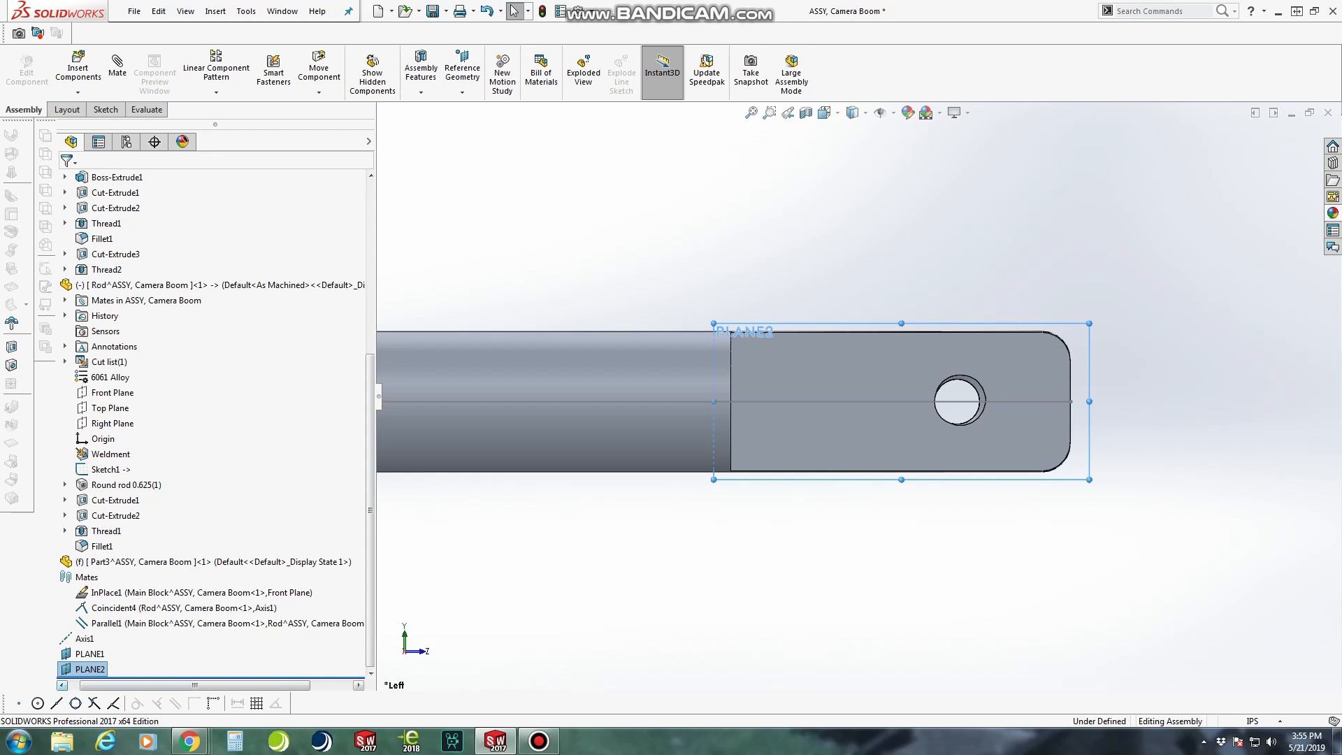
{"action": "right_click", "coordinate": [139, 561]}
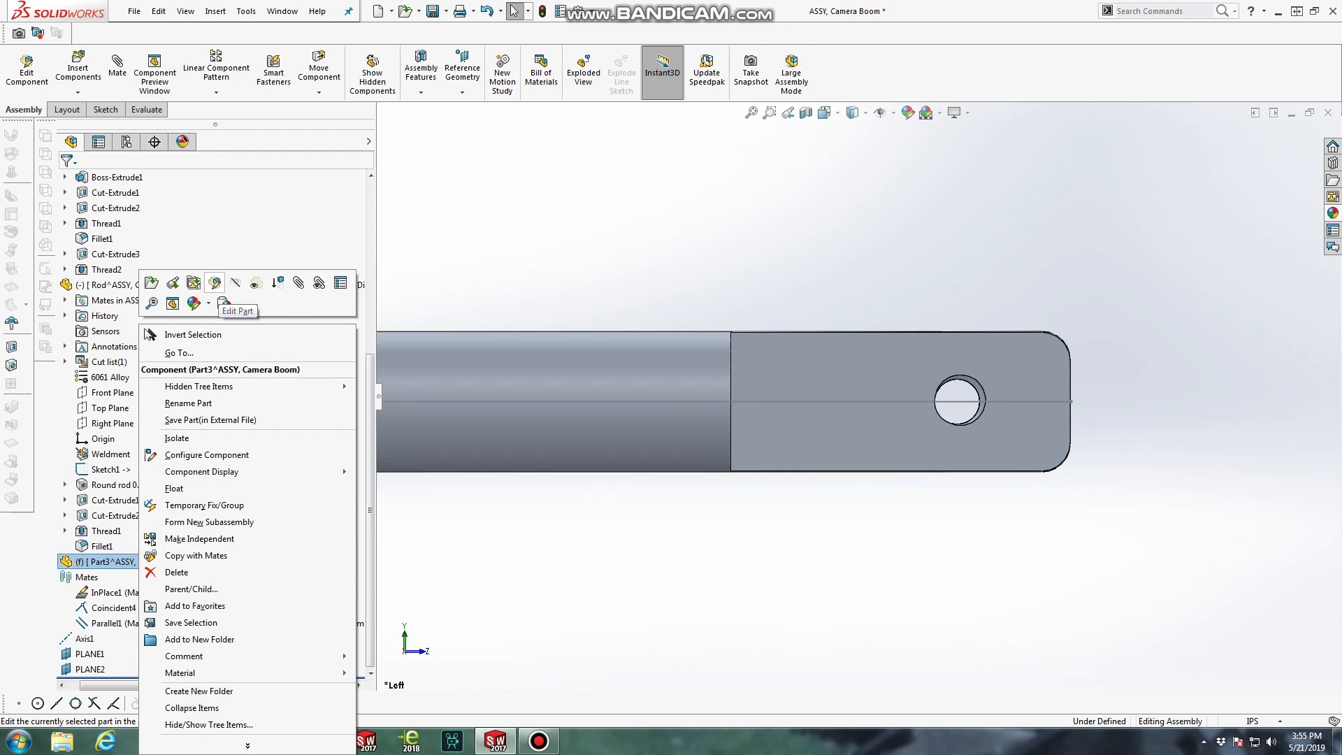
{"action": "left_click", "coordinate": [215, 282]}
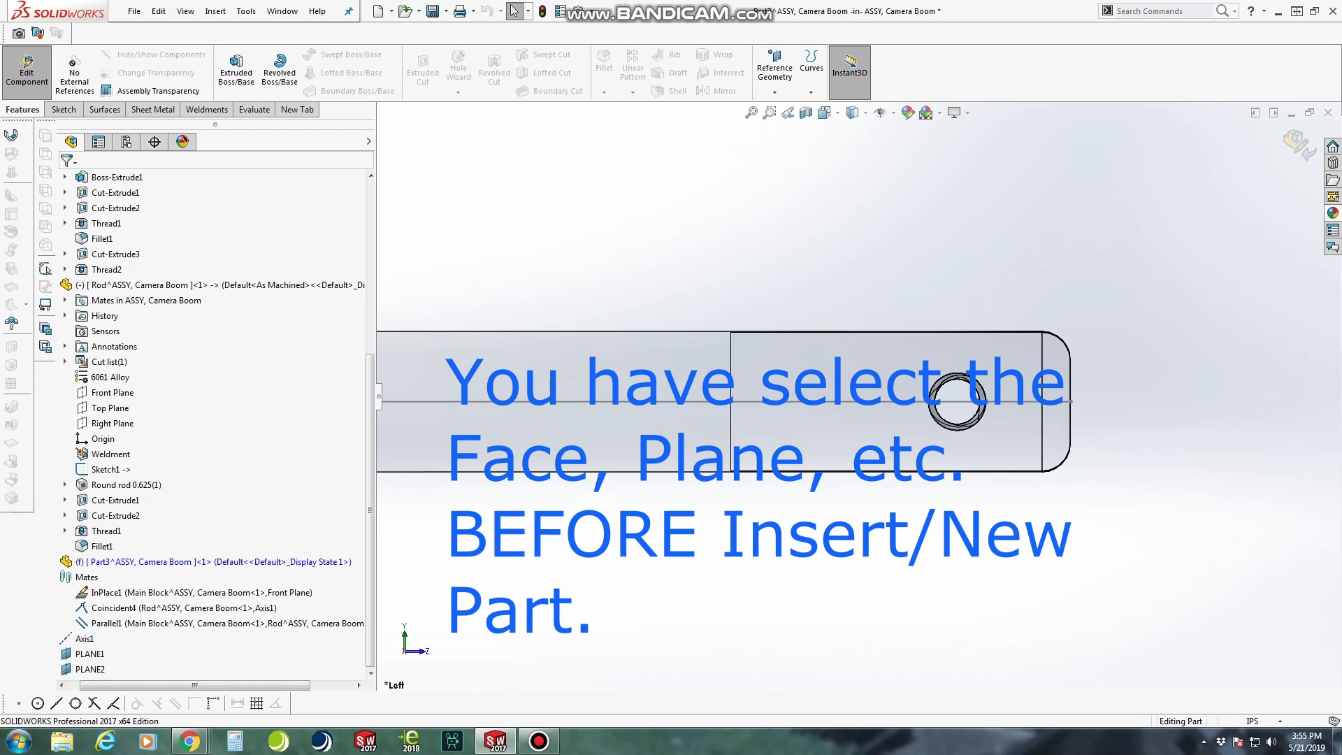
Start a sketch on the plane at the rod's flat face and draw a vertical line about 1.56 in long beyond the rod's tip
{"action": "left_click", "coordinate": [87, 669]}
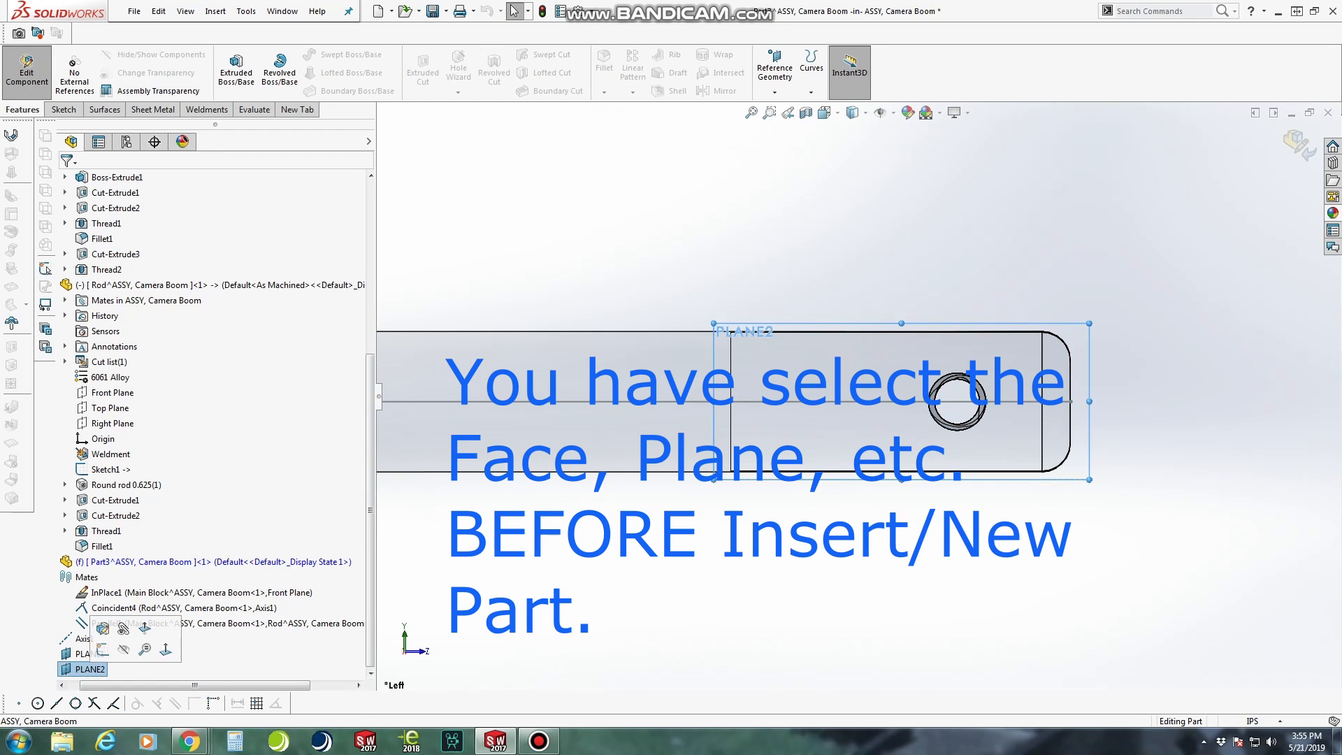
{"action": "right_click", "coordinate": [88, 669]}
{"action": "left_click", "coordinate": [101, 557]}
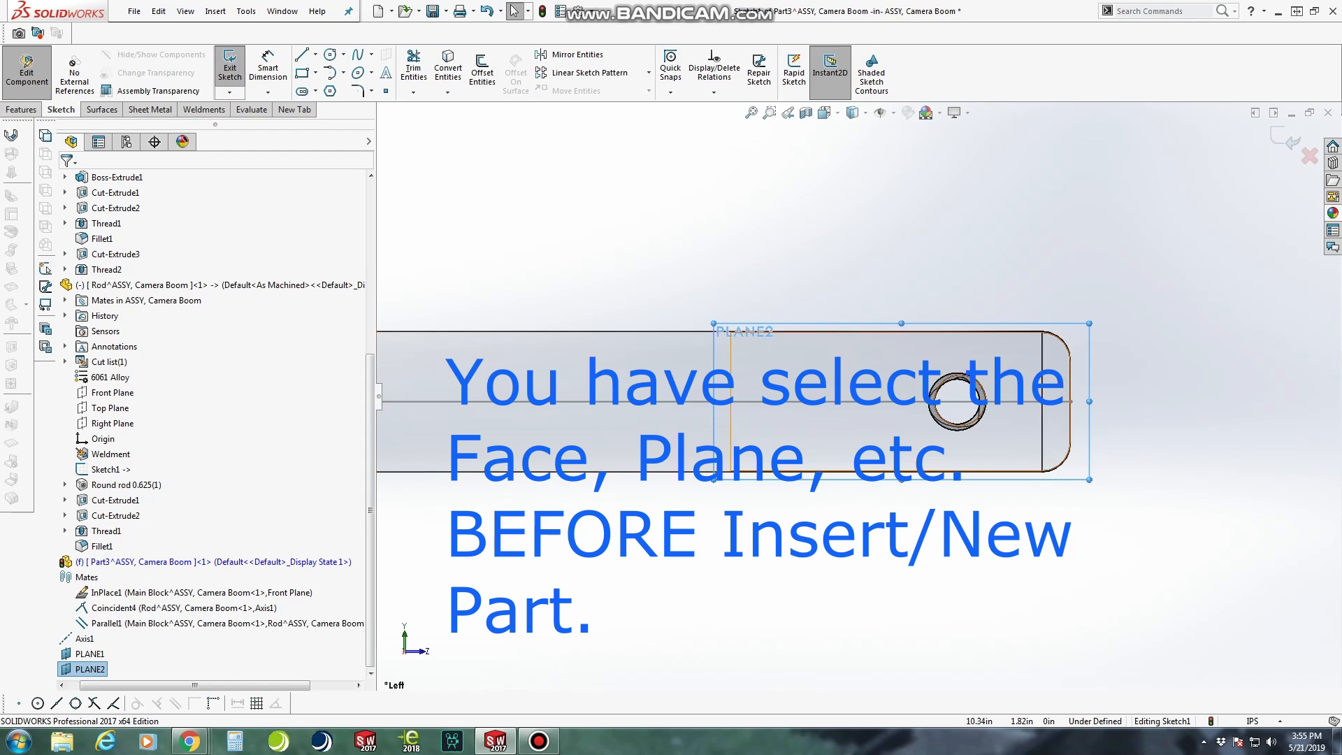
{"action": "key", "text": "l"}
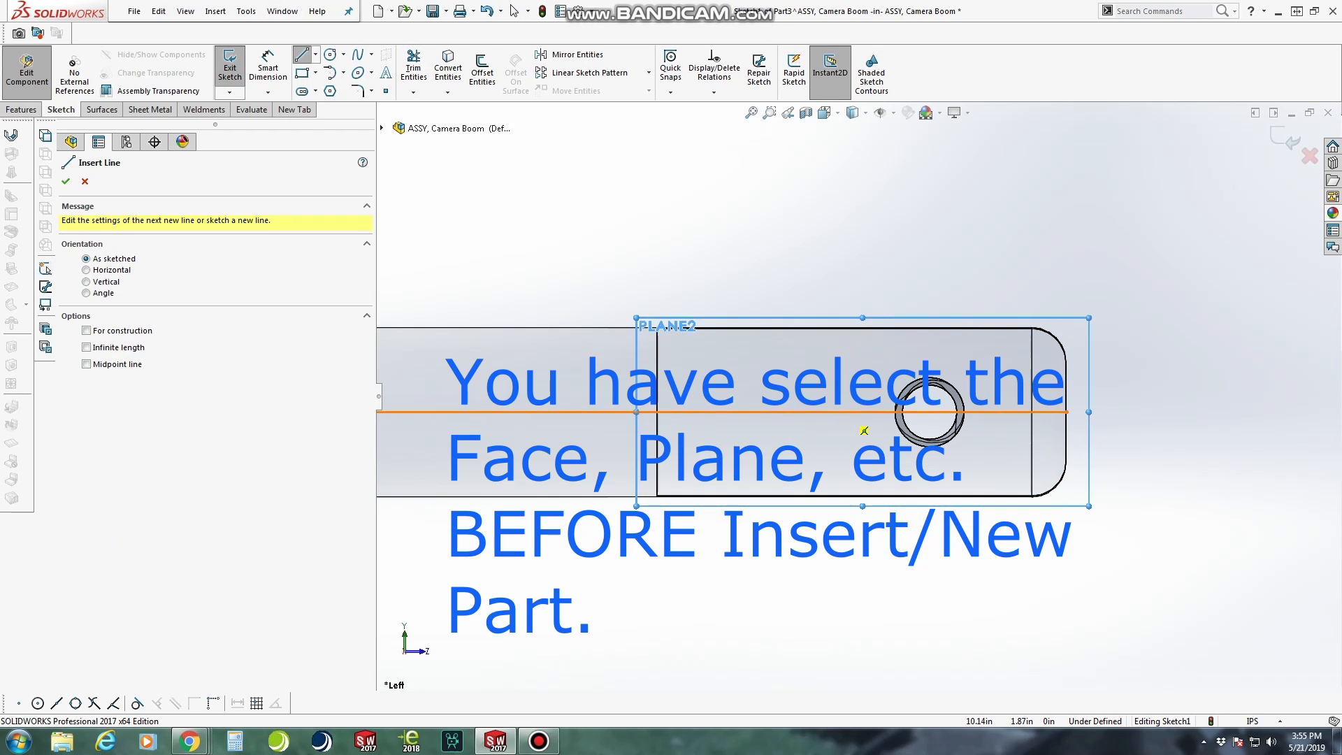
{"action": "scroll", "coordinate": [1120, 407], "scroll_direction": "up", "scroll_amount": 2}
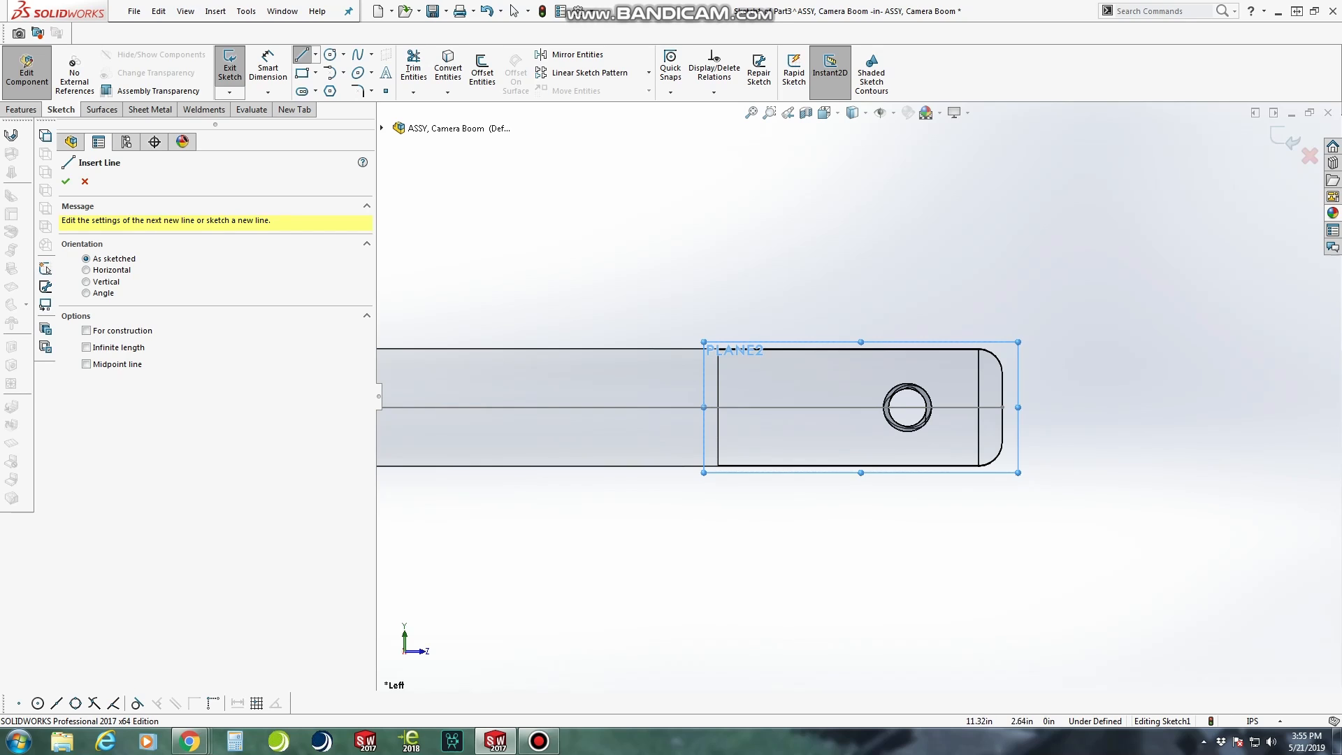
{"action": "left_click", "coordinate": [1074, 262]}
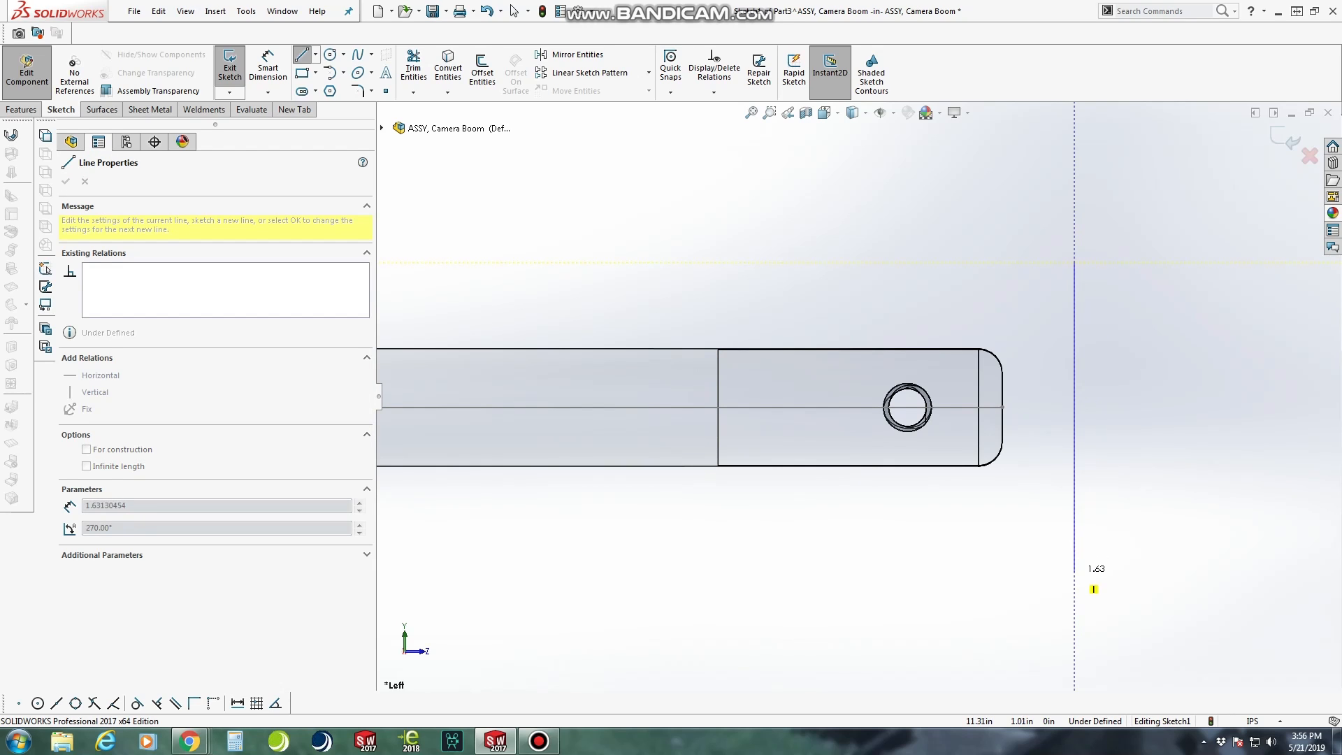
{"action": "left_click", "coordinate": [1074, 557]}
{"action": "key", "text": "Escape"}
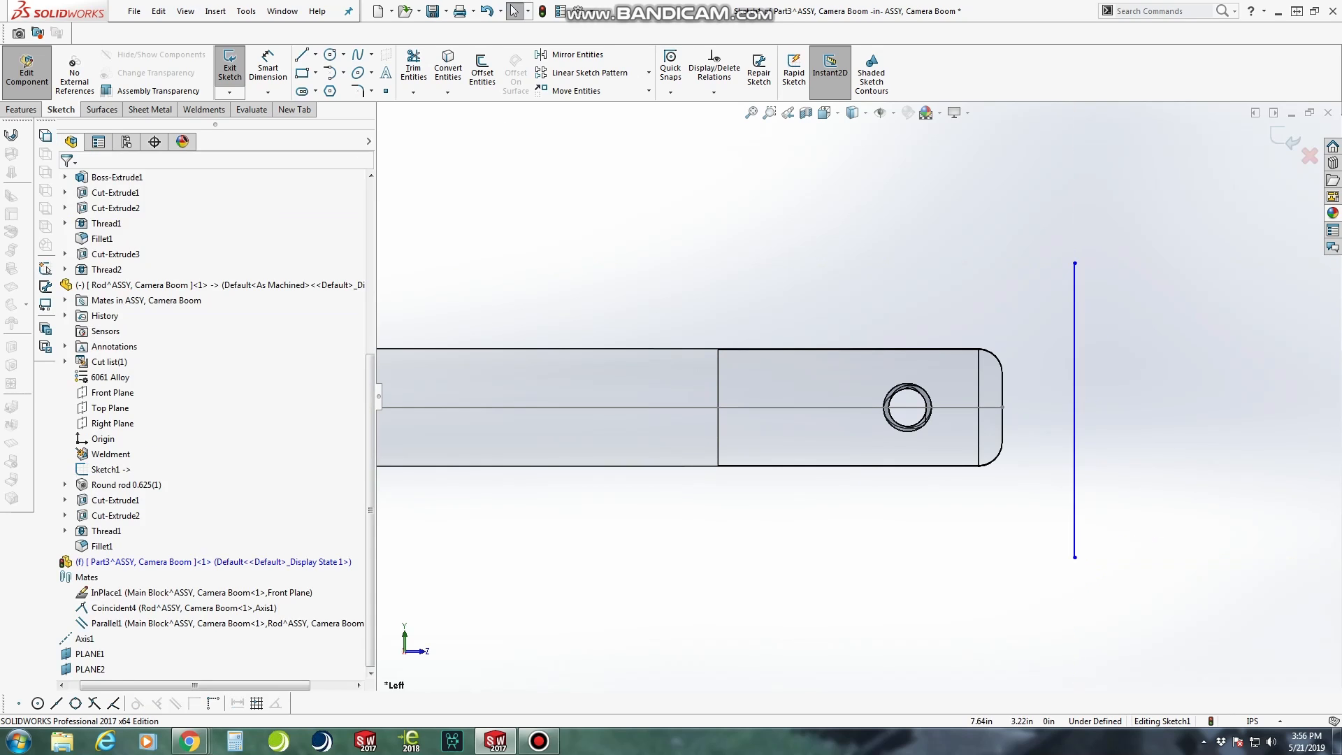
Dimension the vertical line's length and set it to 2.25 in
{"action": "left_click", "coordinate": [268, 70]}
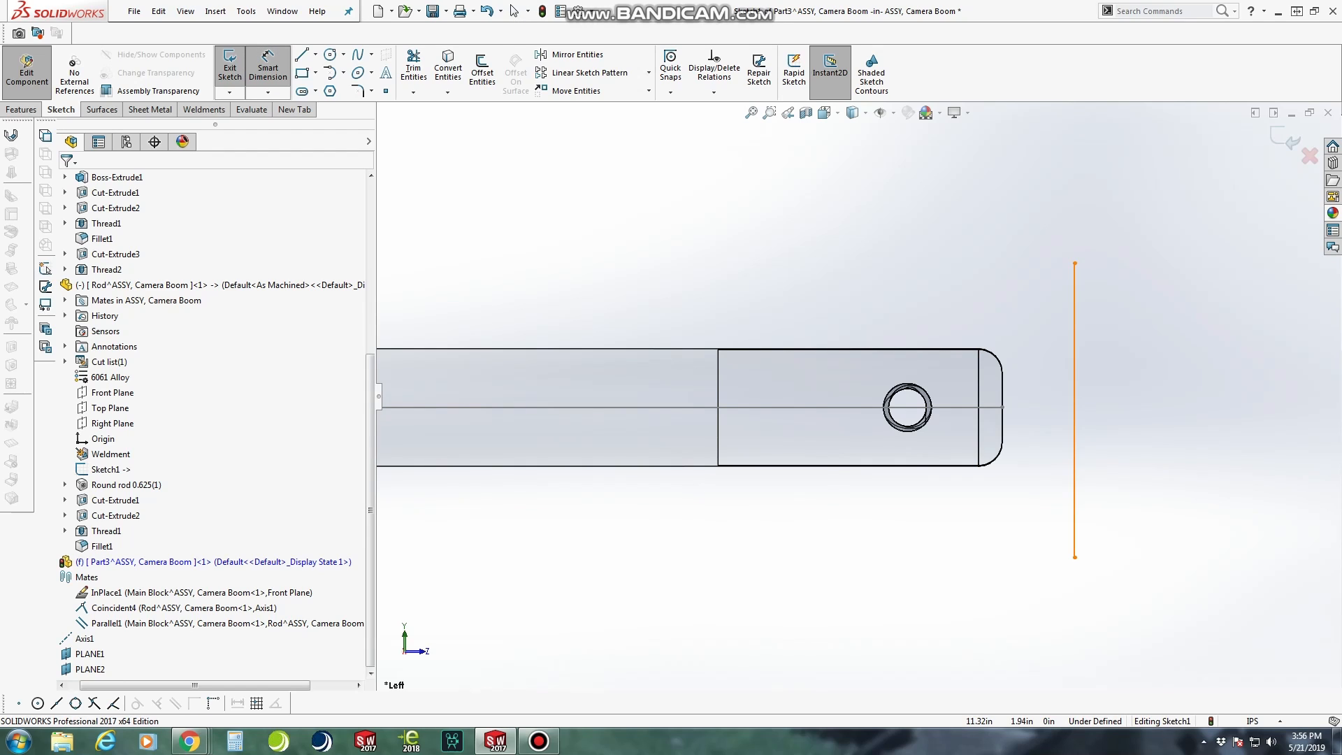
{"action": "left_click", "coordinate": [1074, 409]}
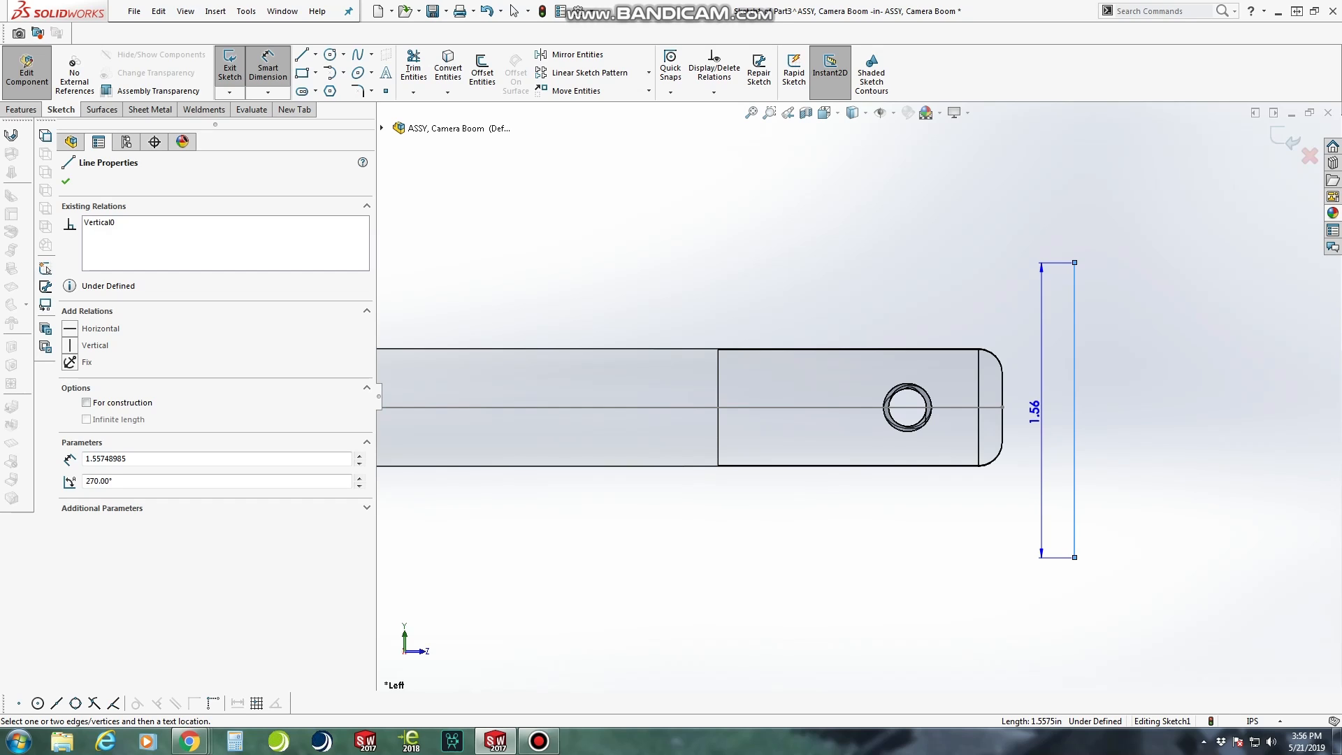
{"action": "left_click", "coordinate": [1052, 411]}
{"action": "type", "text": "2.25"}
{"action": "key", "text": "Return"}
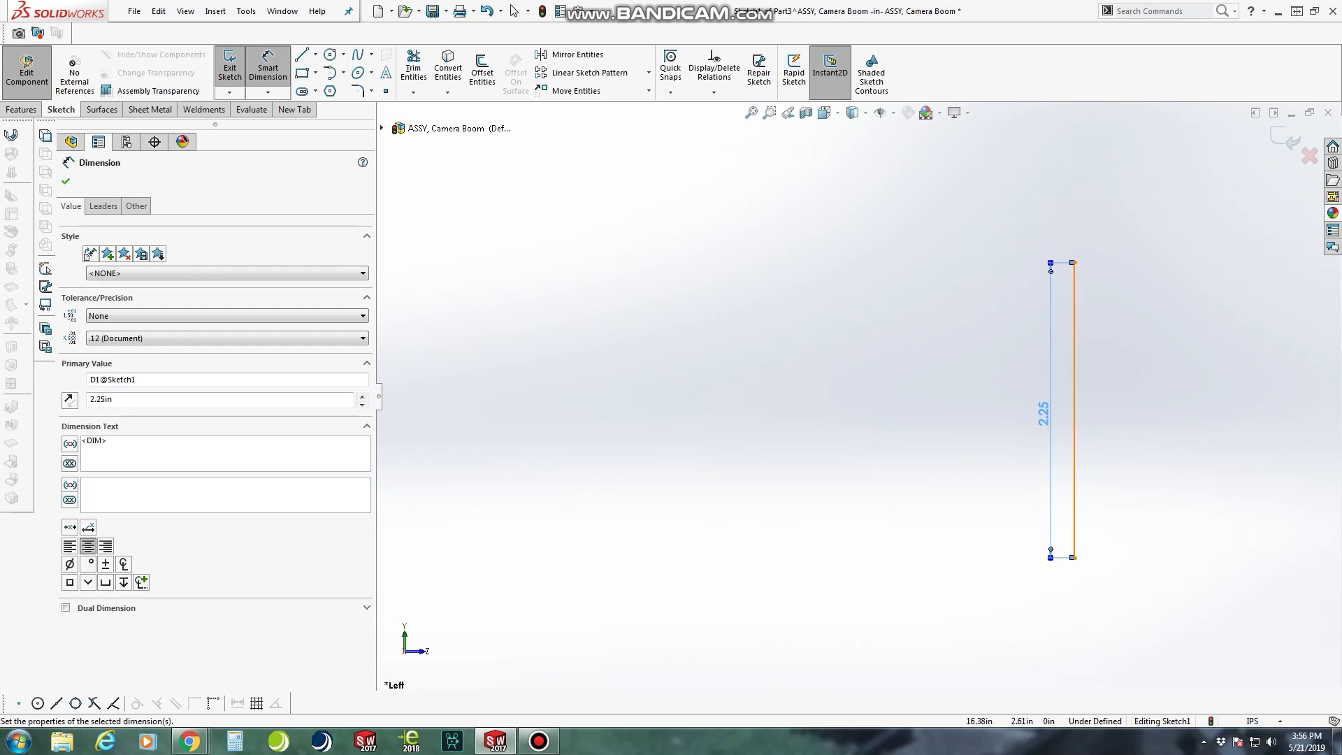
{"action": "scroll", "coordinate": [858, 397], "scroll_direction": "up", "scroll_amount": 3}
{"action": "key", "text": "Escape"}
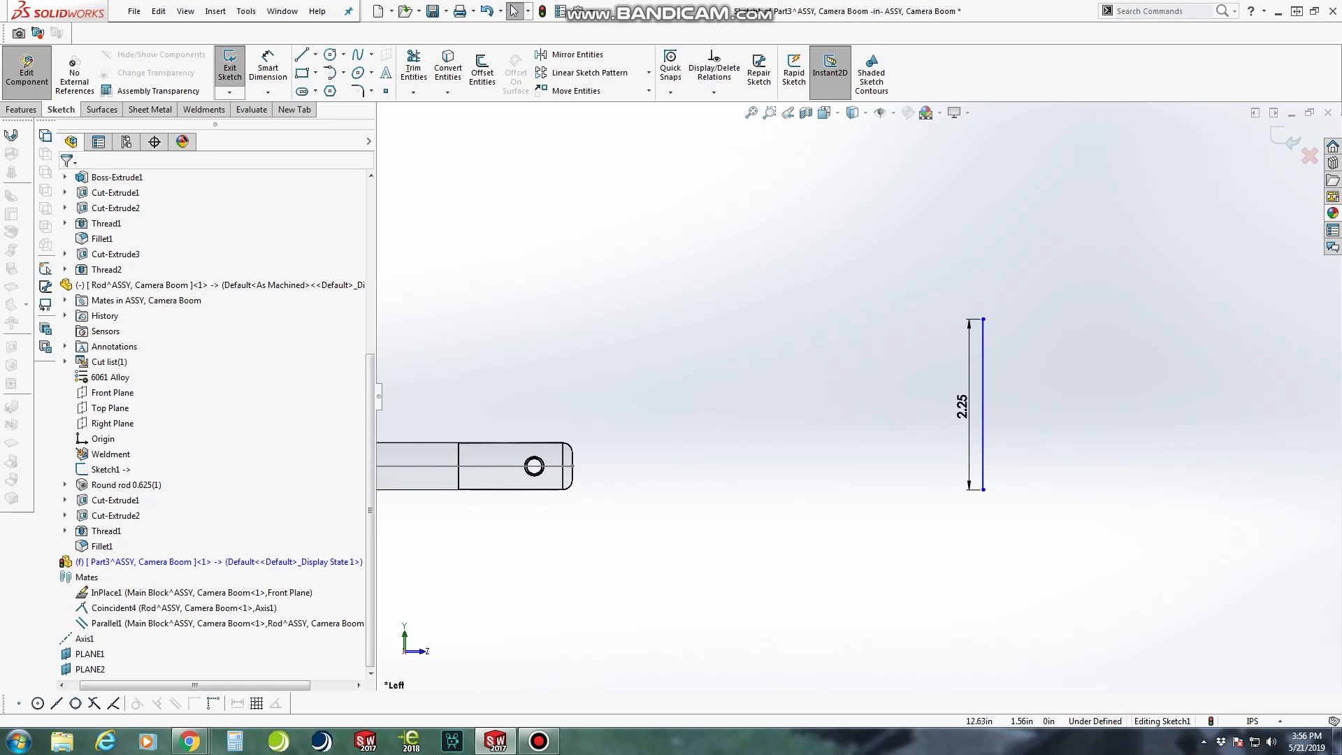
Move the vertical sketch line closer to the rod's rounded tip
{"action": "scroll", "coordinate": [632, 507], "scroll_direction": "down", "scroll_amount": 1}
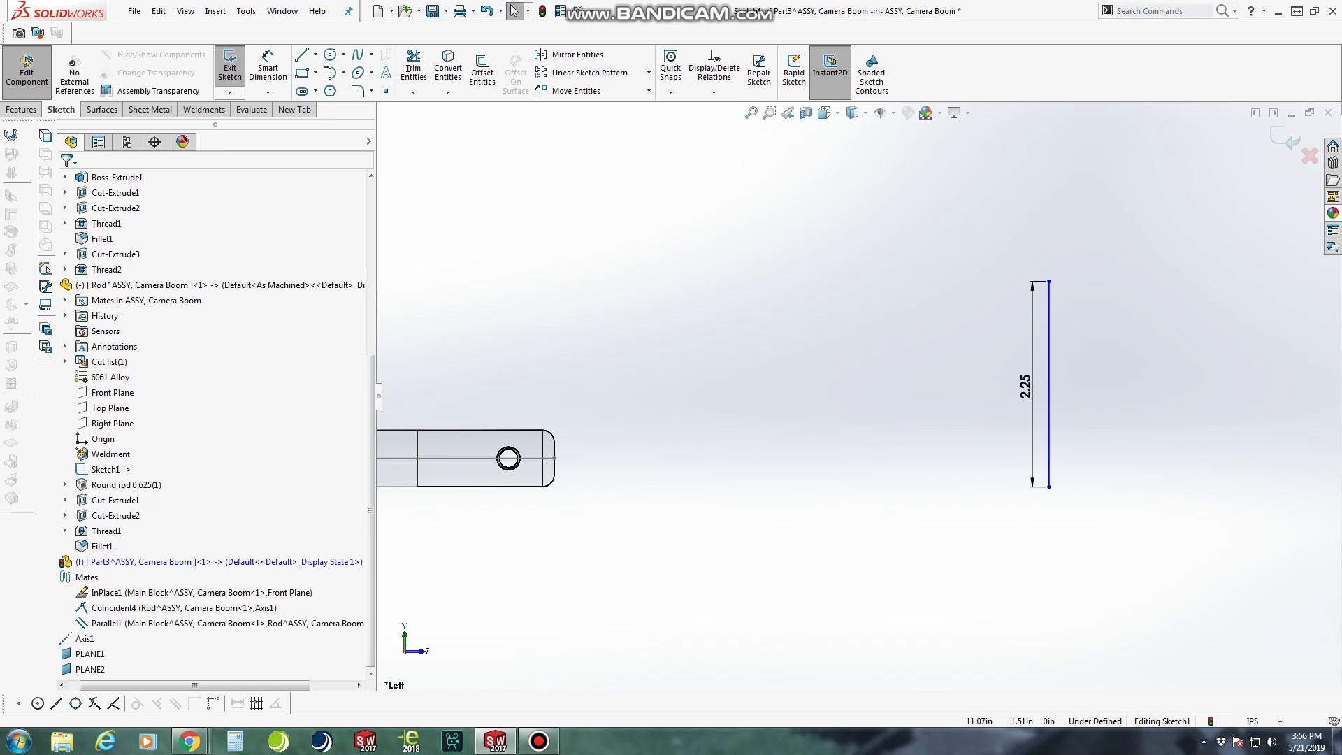
{"action": "middle_click_drag", "start_coordinate": [859, 397], "coordinate": [931, 374], "text": "ctrl"}
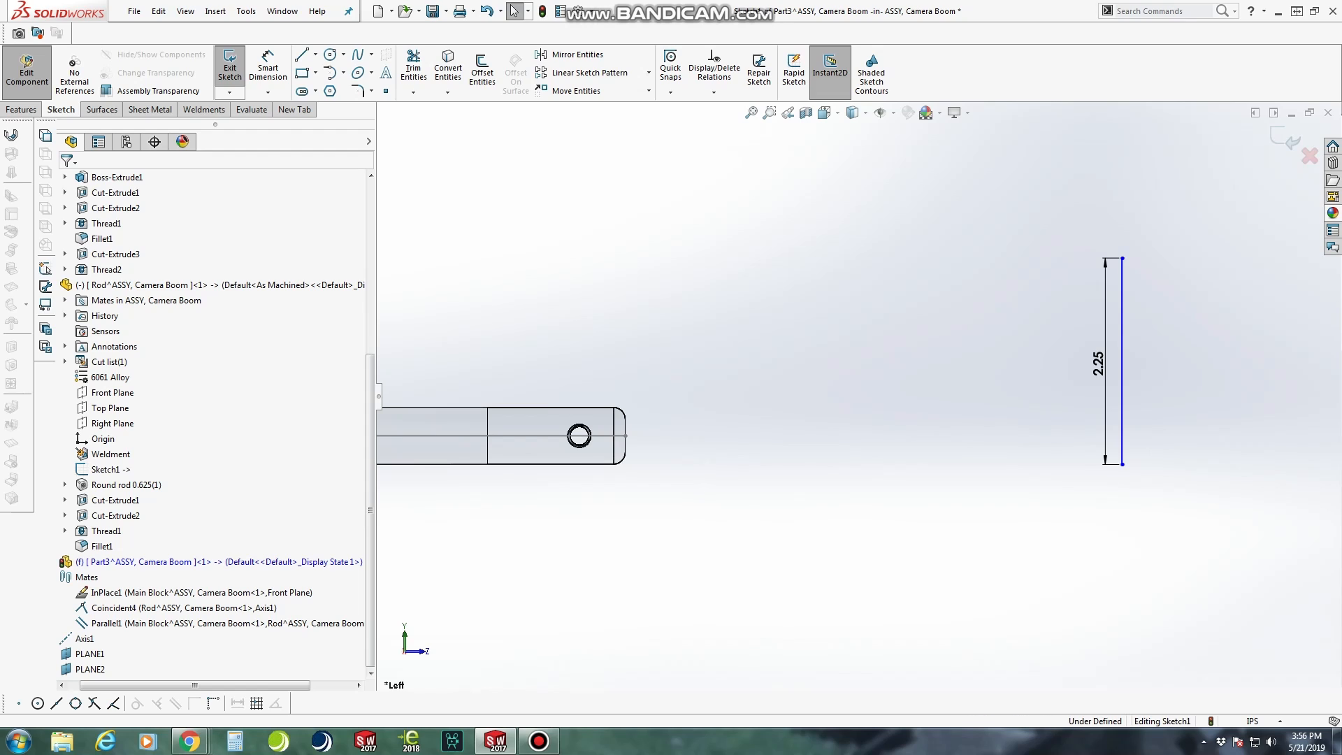
{"action": "scroll", "coordinate": [857, 397], "scroll_direction": "up", "scroll_amount": 5}
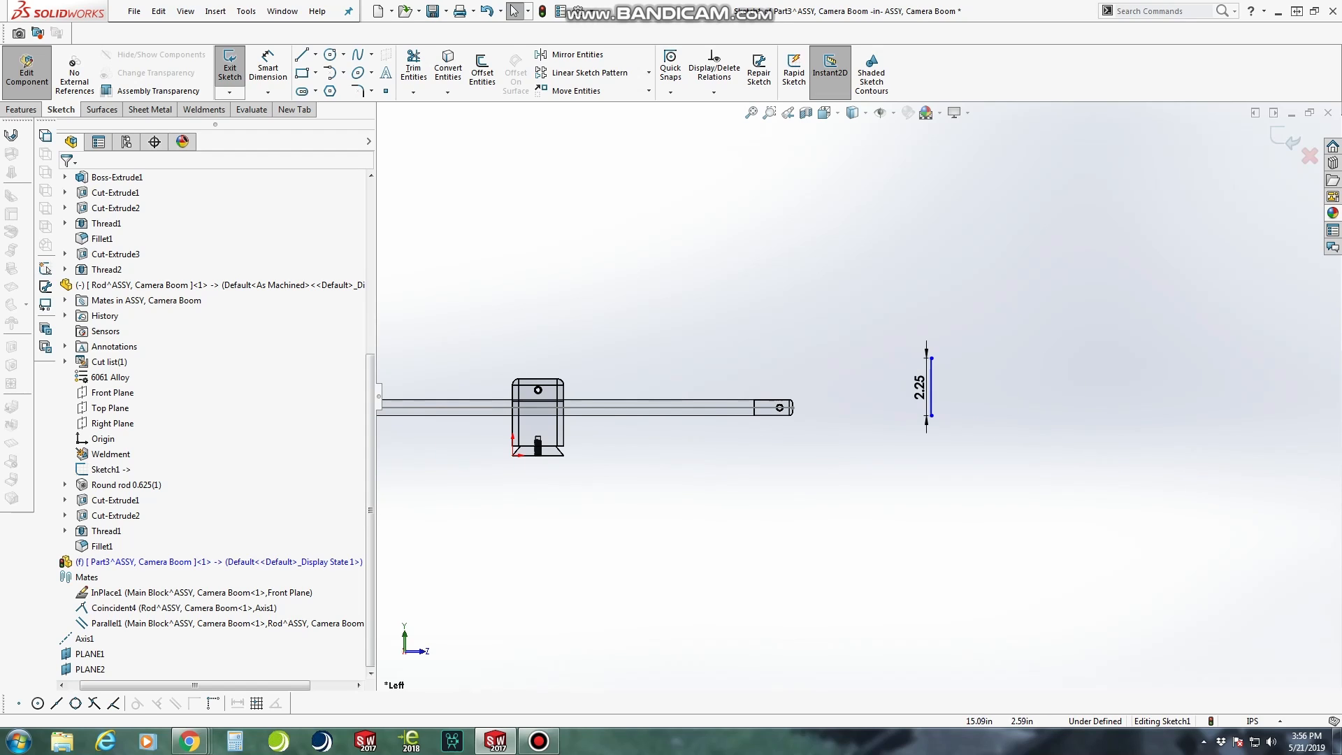
{"action": "left_click_drag", "start_coordinate": [929, 387], "coordinate": [856, 387]}
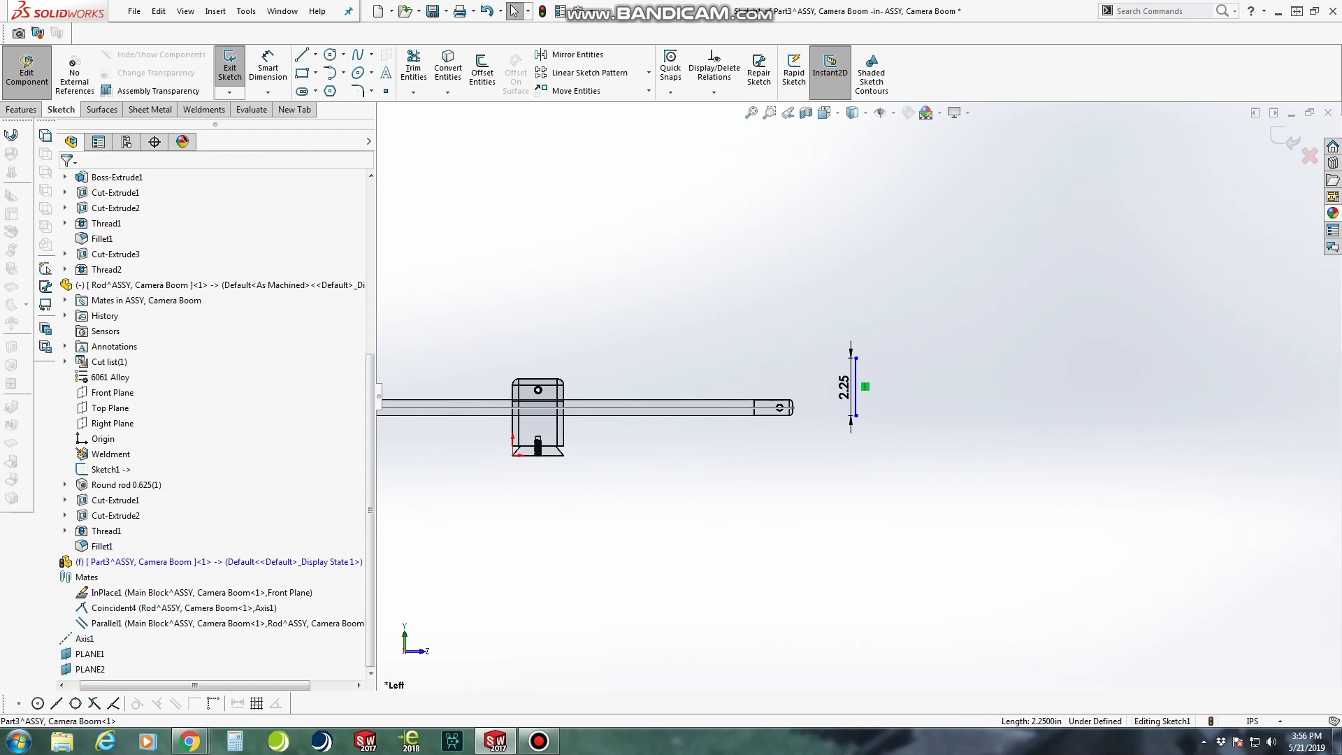
Make the vertical line's lower endpoint coincident with the new part's origin
{"action": "left_click_drag", "start_coordinate": [378, 396], "coordinate": [526, 396]}
{"action": "left_click", "coordinate": [64, 562]}
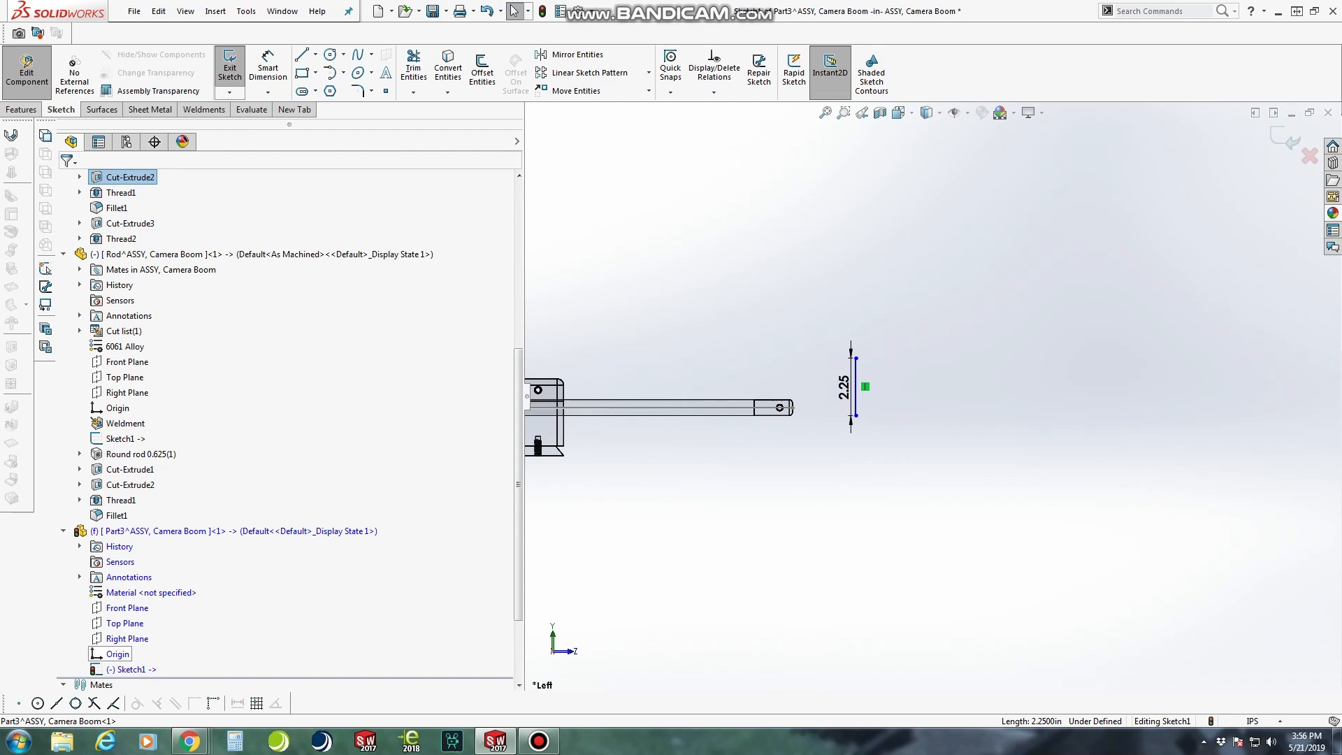
{"action": "left_click", "coordinate": [117, 654]}
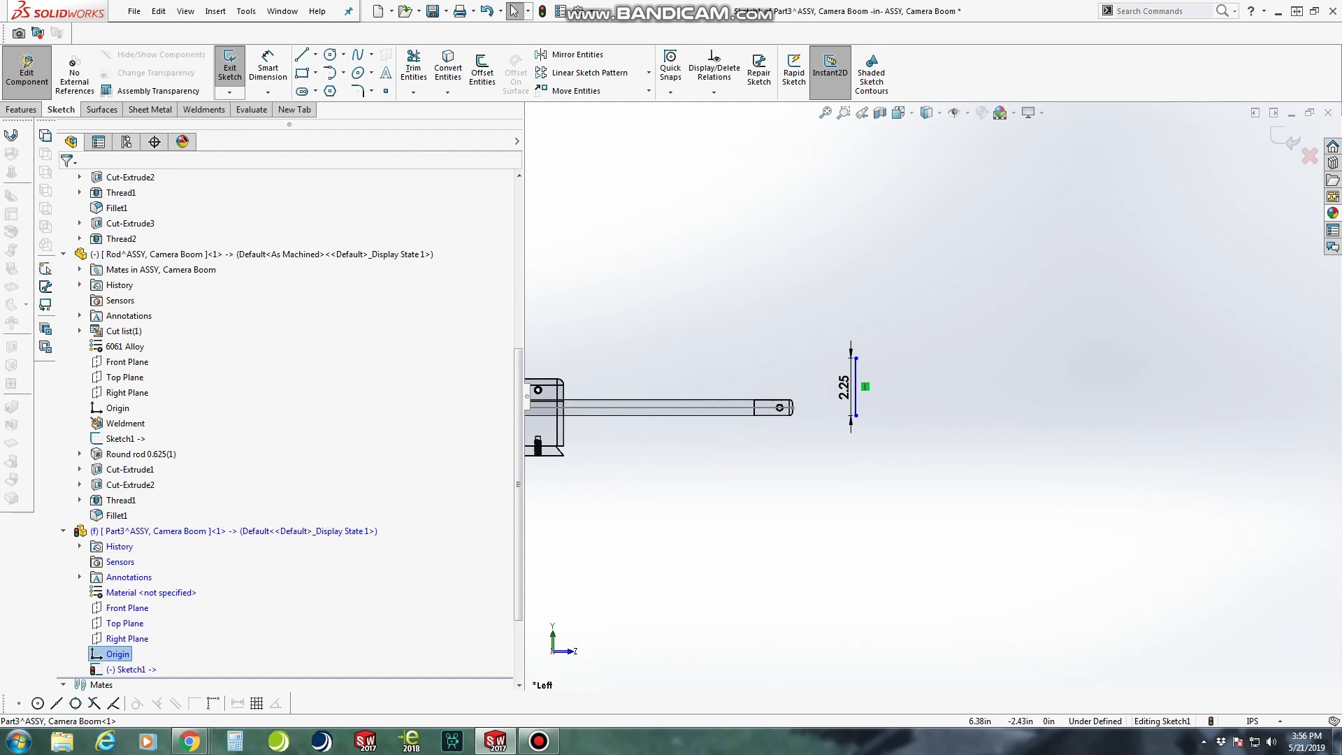
{"action": "left_click", "coordinate": [855, 416], "text": "ctrl"}
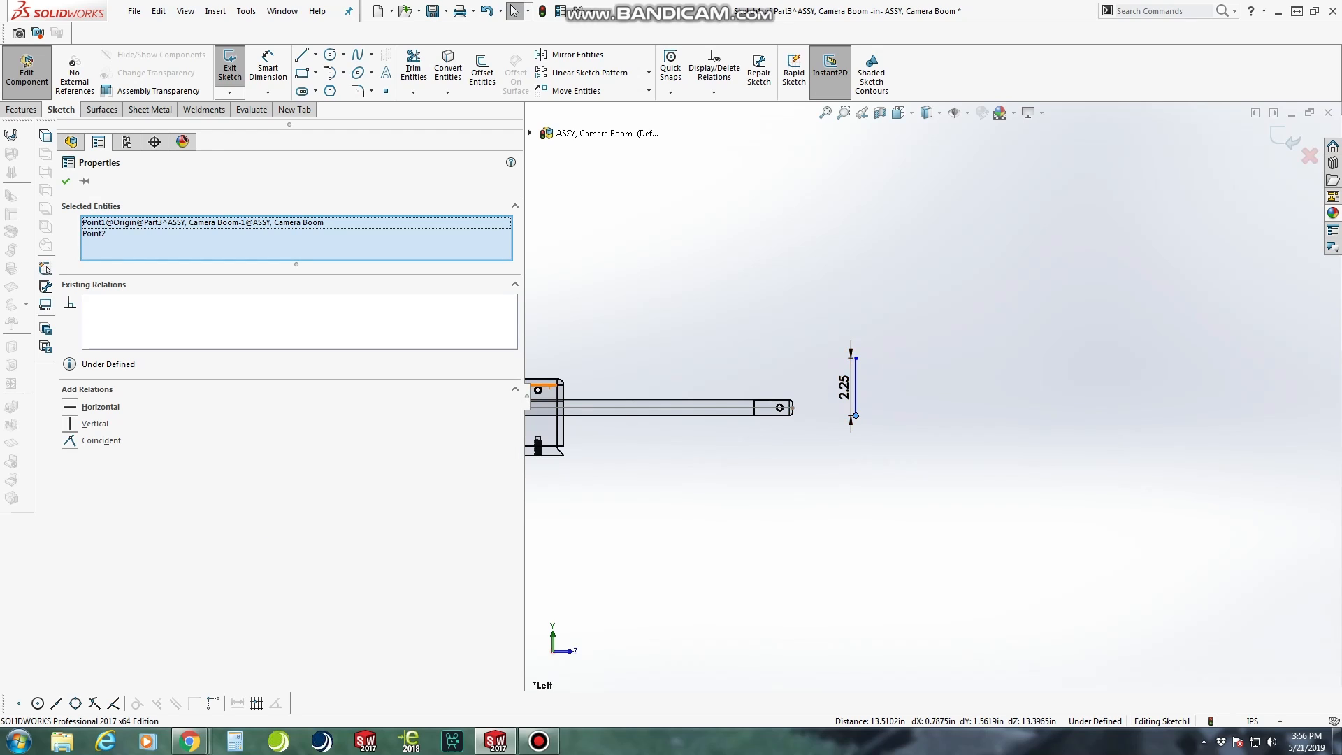
{"action": "left_click", "coordinate": [70, 440]}
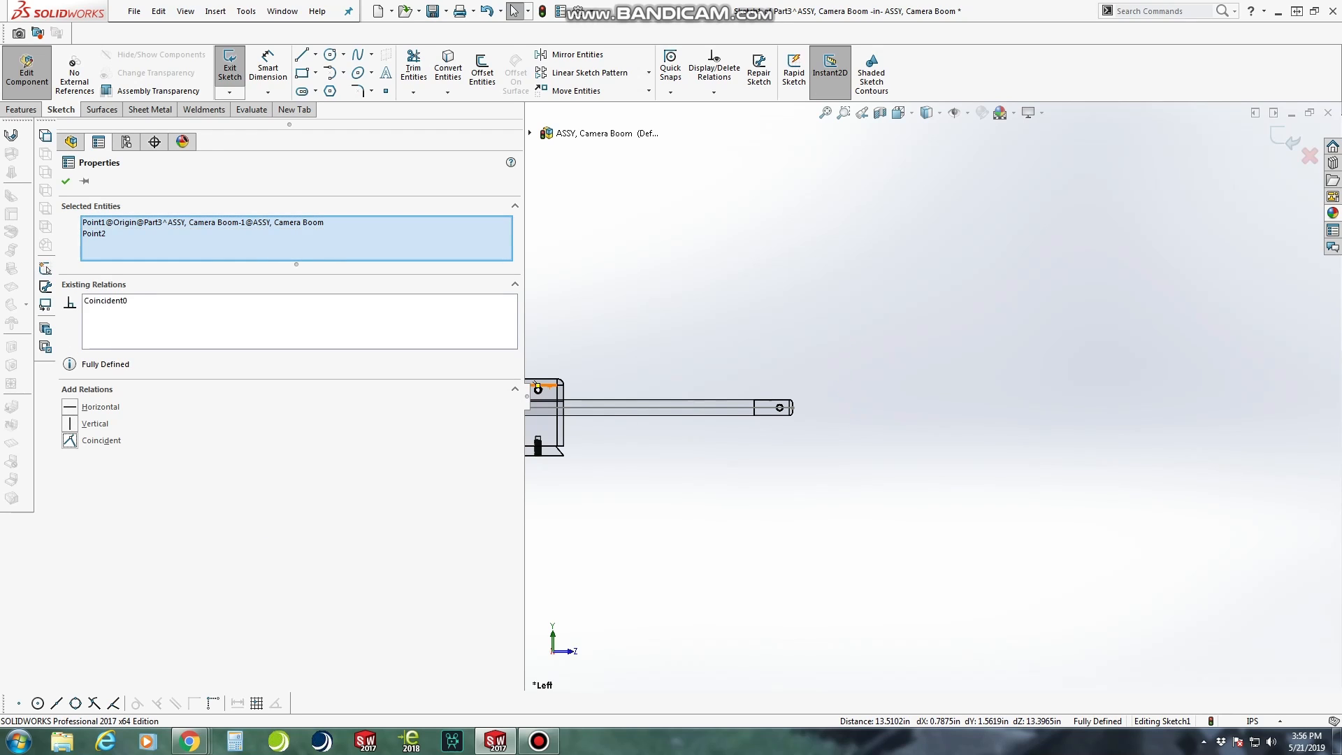
{"action": "scroll", "coordinate": [738, 425], "scroll_direction": "up", "scroll_amount": 4}
{"action": "scroll", "coordinate": [737, 425], "scroll_direction": "down", "scroll_amount": 9}
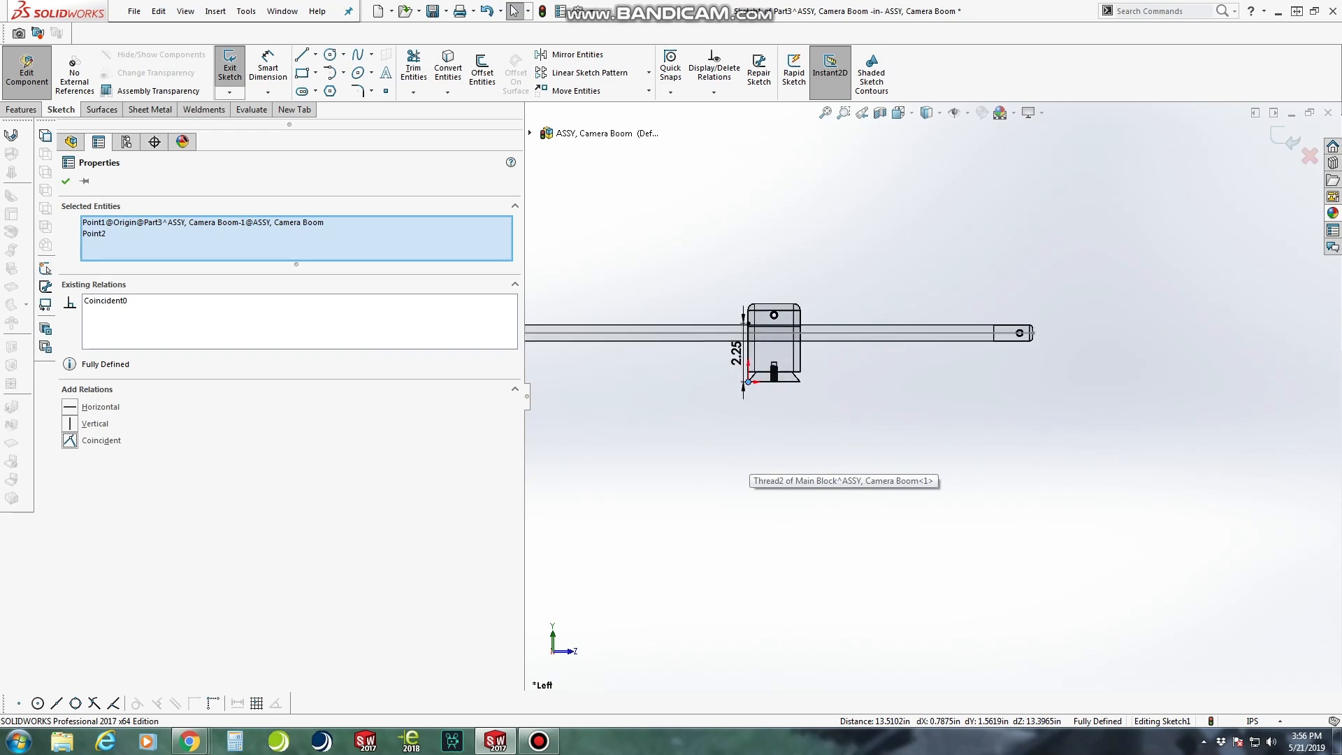
{"action": "scroll", "coordinate": [761, 412], "scroll_direction": "down", "scroll_amount": 2}
{"action": "scroll", "coordinate": [760, 413], "scroll_direction": "up", "scroll_amount": 2}
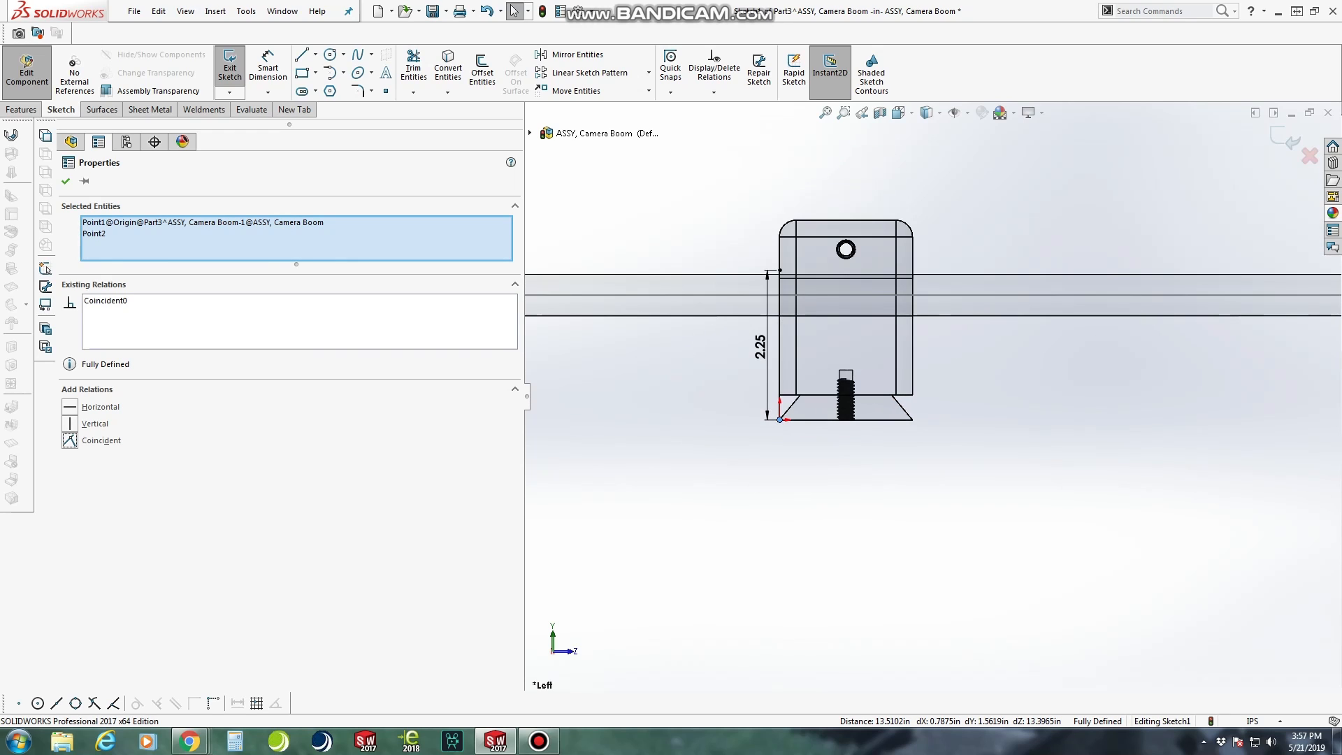
{"action": "left_click", "coordinate": [66, 181]}
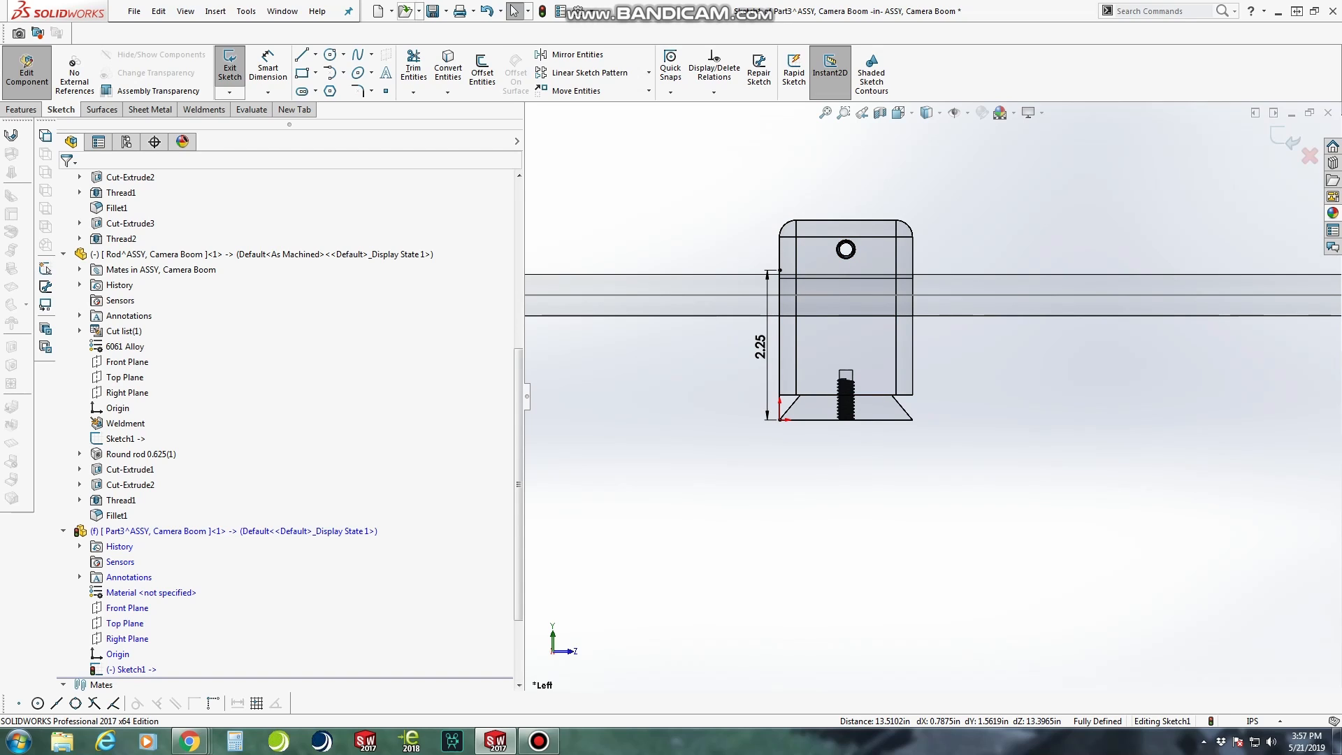
{"action": "left_click", "coordinate": [205, 110]}
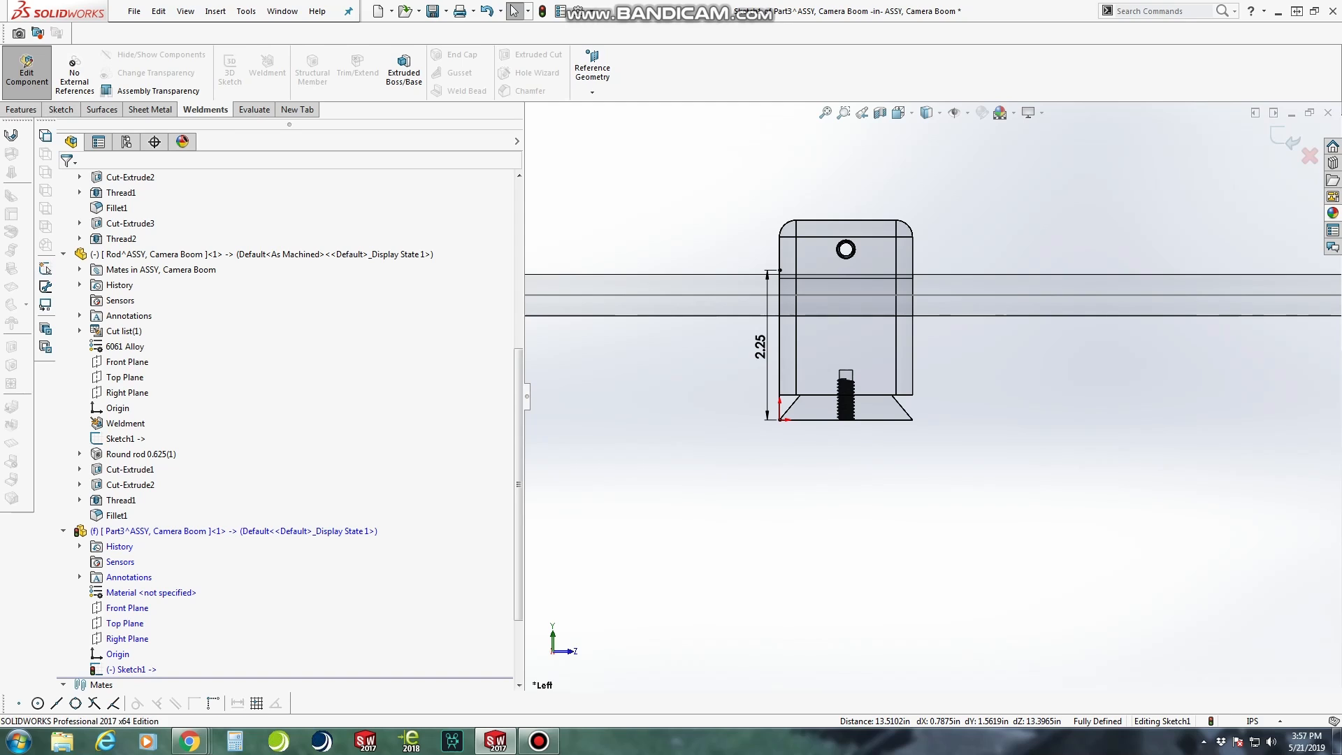
{"action": "left_click", "coordinate": [60, 110]}
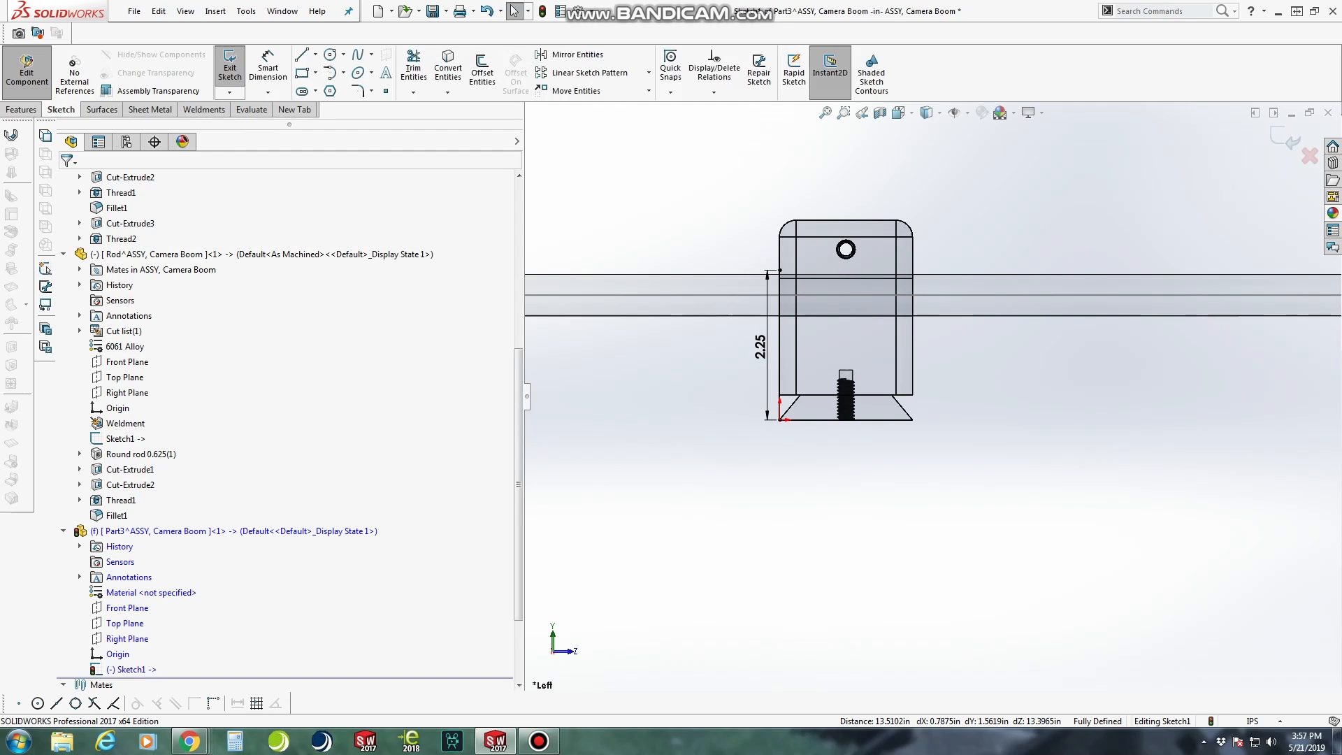
Finish the line sketch and set up a Structural Member as ansi inch angle iron, size 2 x 2 x 0.188
{"action": "left_click", "coordinate": [229, 68]}
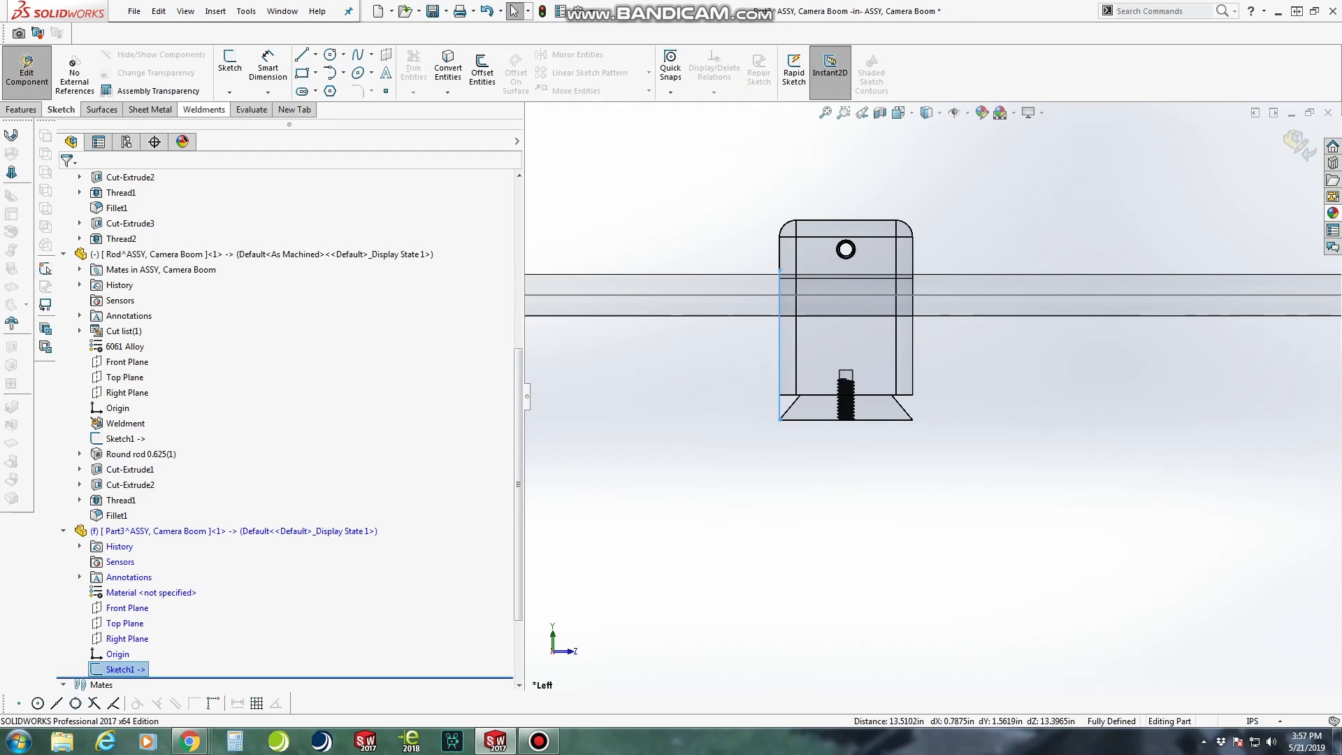
{"action": "left_click", "coordinate": [206, 109]}
{"action": "left_click", "coordinate": [313, 68]}
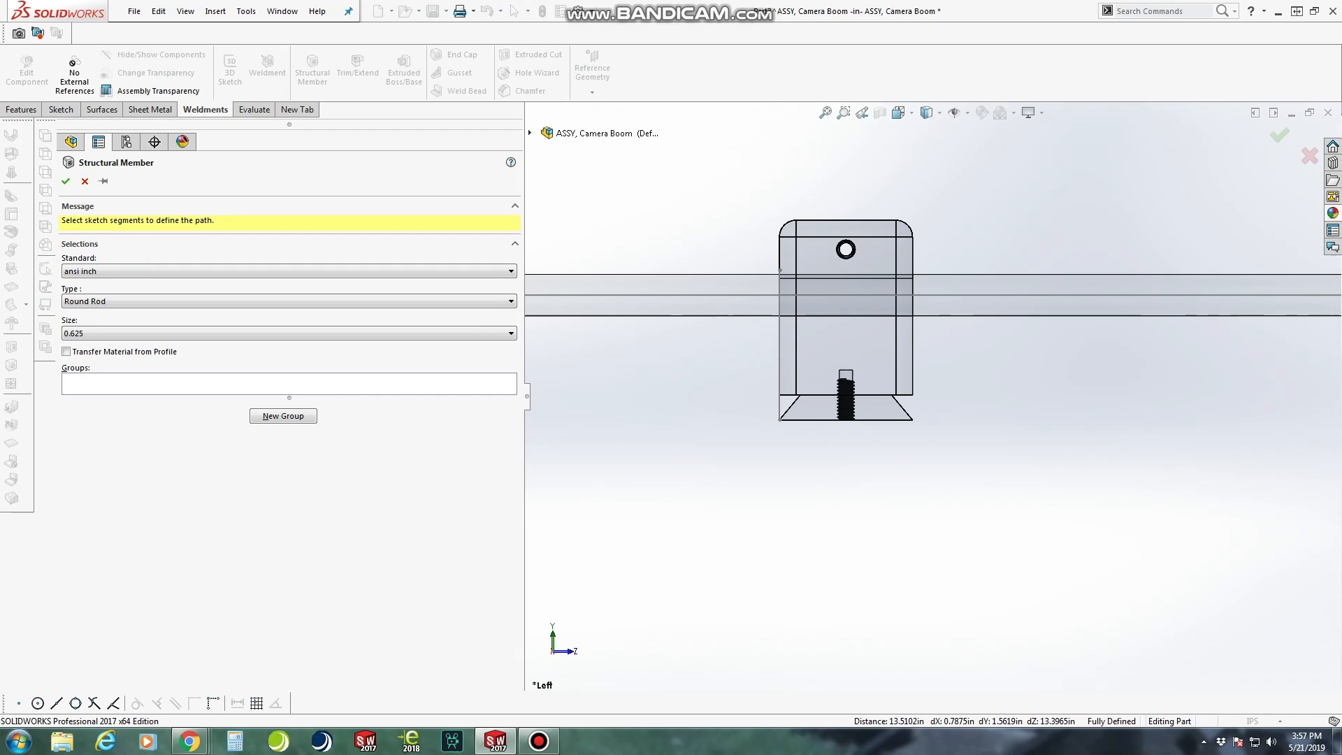
{"action": "left_click", "coordinate": [289, 301]}
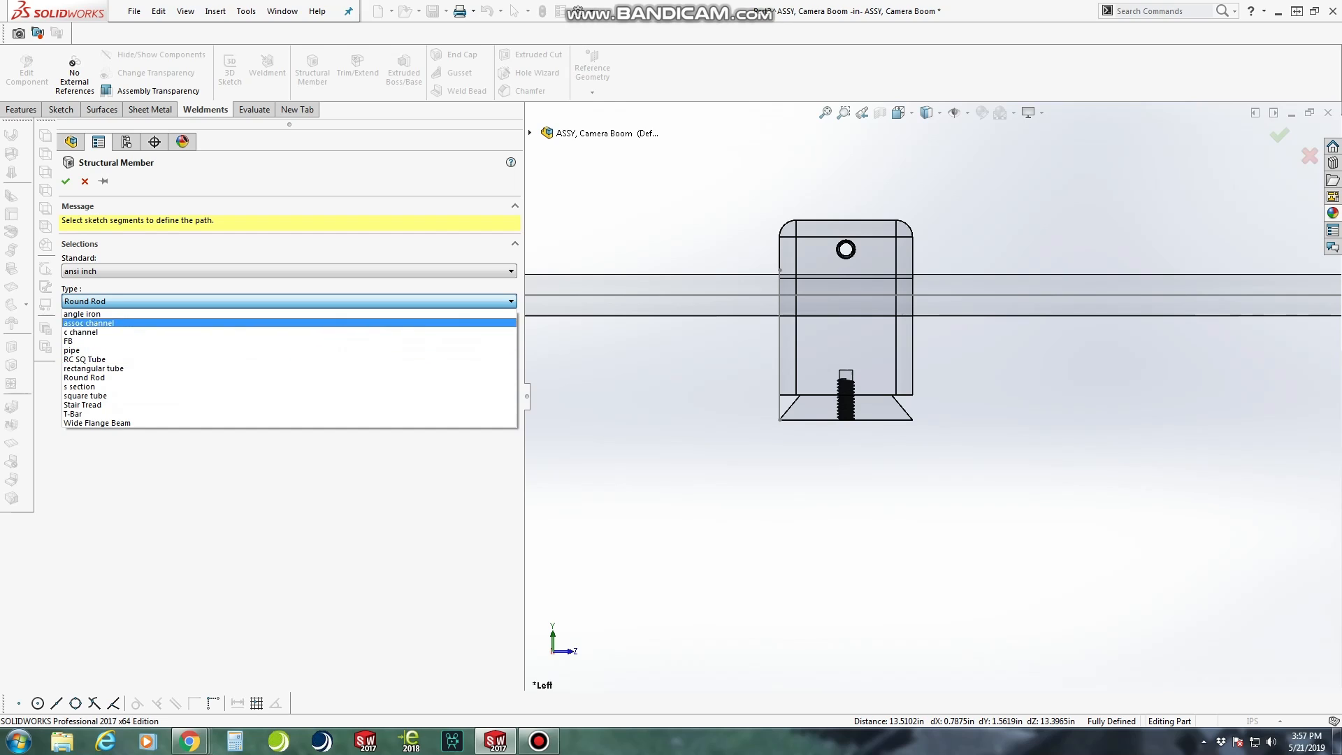
{"action": "left_click", "coordinate": [82, 314]}
{"action": "left_click", "coordinate": [289, 333]}
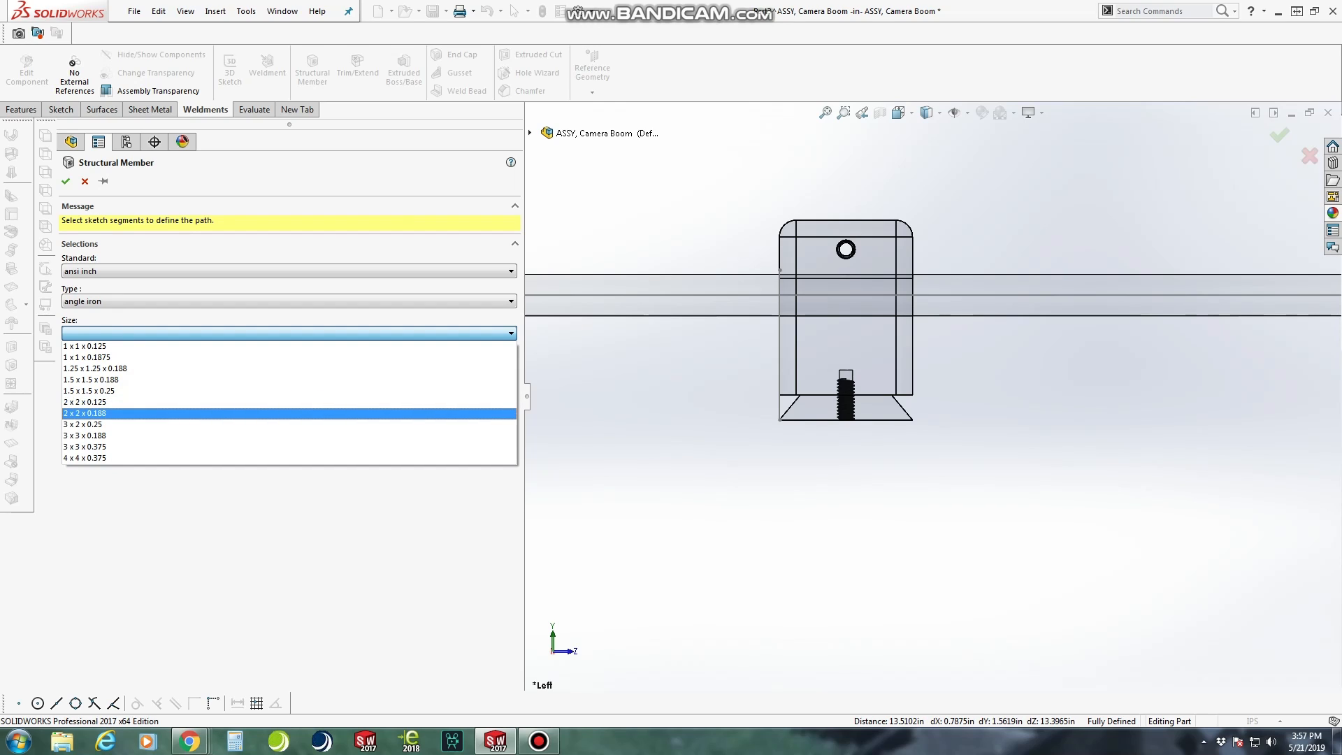
{"action": "left_click", "coordinate": [84, 413]}
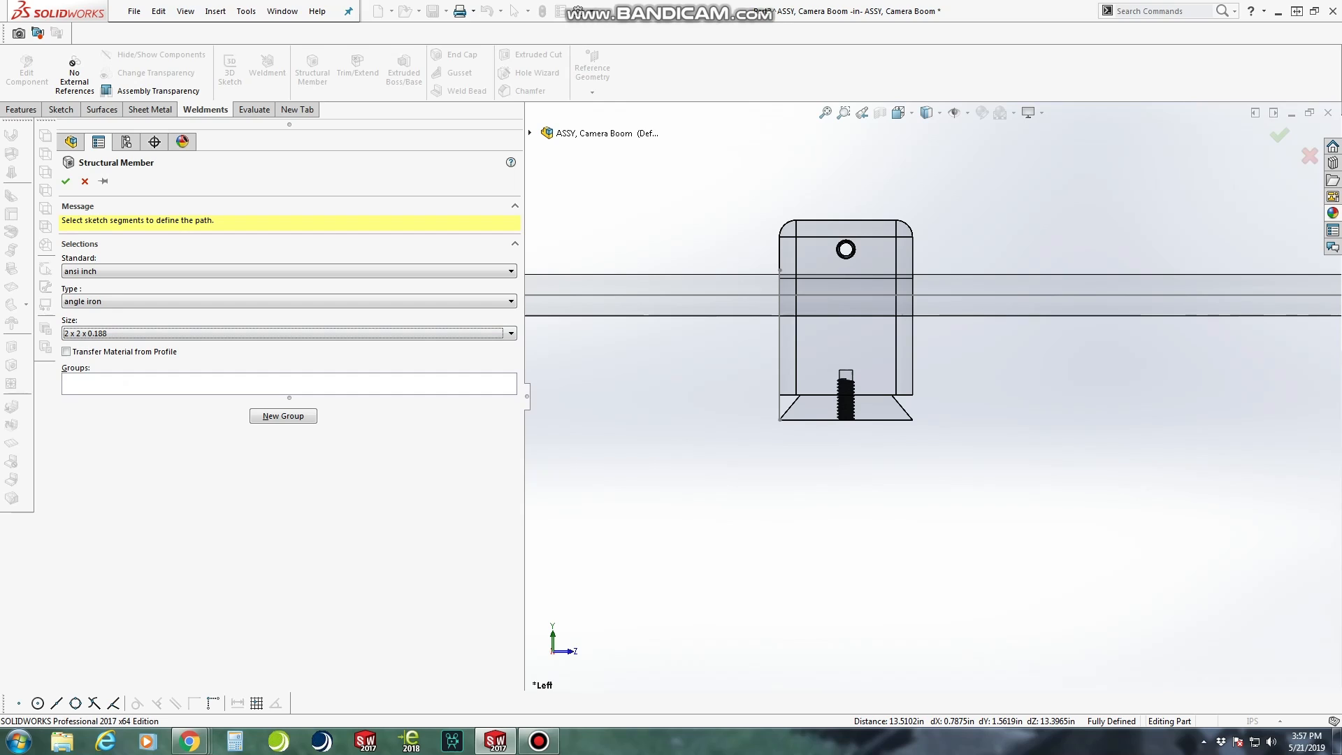
Use the 2.25 in sketch line as the path and create the angle iron structural member
{"action": "left_click", "coordinate": [127, 384]}
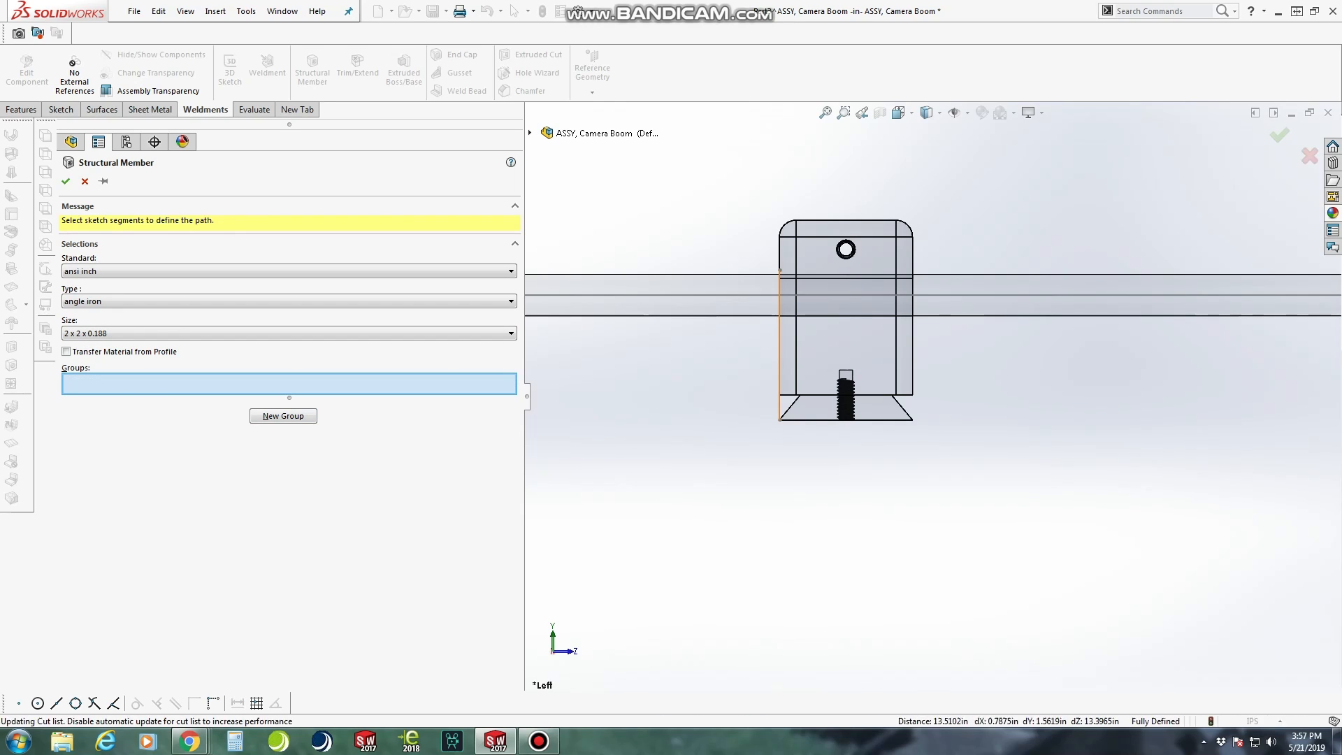
{"action": "left_click", "coordinate": [780, 335]}
{"action": "middle_click_drag", "start_coordinate": [804, 332], "coordinate": [830, 420]}
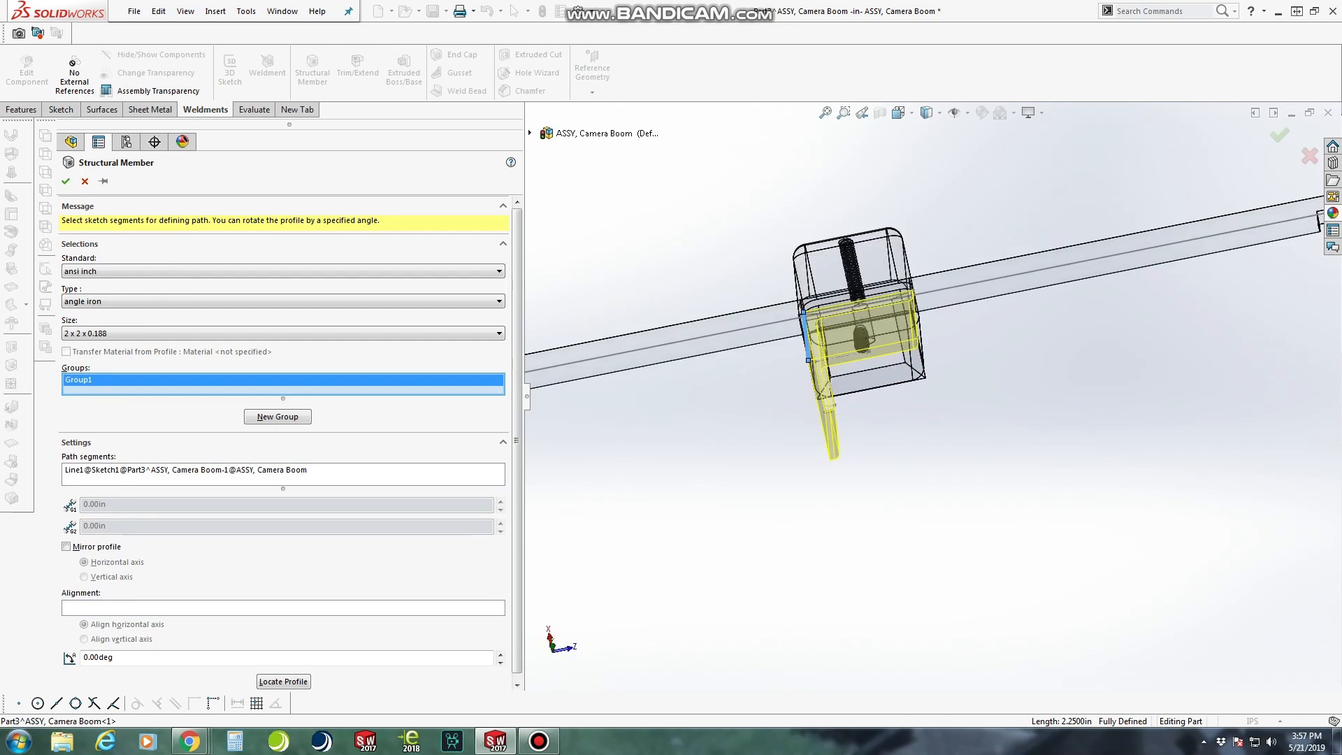
{"action": "scroll", "coordinate": [830, 420], "scroll_direction": "down", "scroll_amount": 4}
{"action": "scroll", "coordinate": [830, 419], "scroll_direction": "up", "scroll_amount": 2}
{"action": "middle_click_drag", "start_coordinate": [839, 363], "coordinate": [891, 315]}
{"action": "scroll", "coordinate": [888, 311], "scroll_direction": "down", "scroll_amount": 2}
{"action": "scroll", "coordinate": [927, 394], "scroll_direction": "up", "scroll_amount": 2}
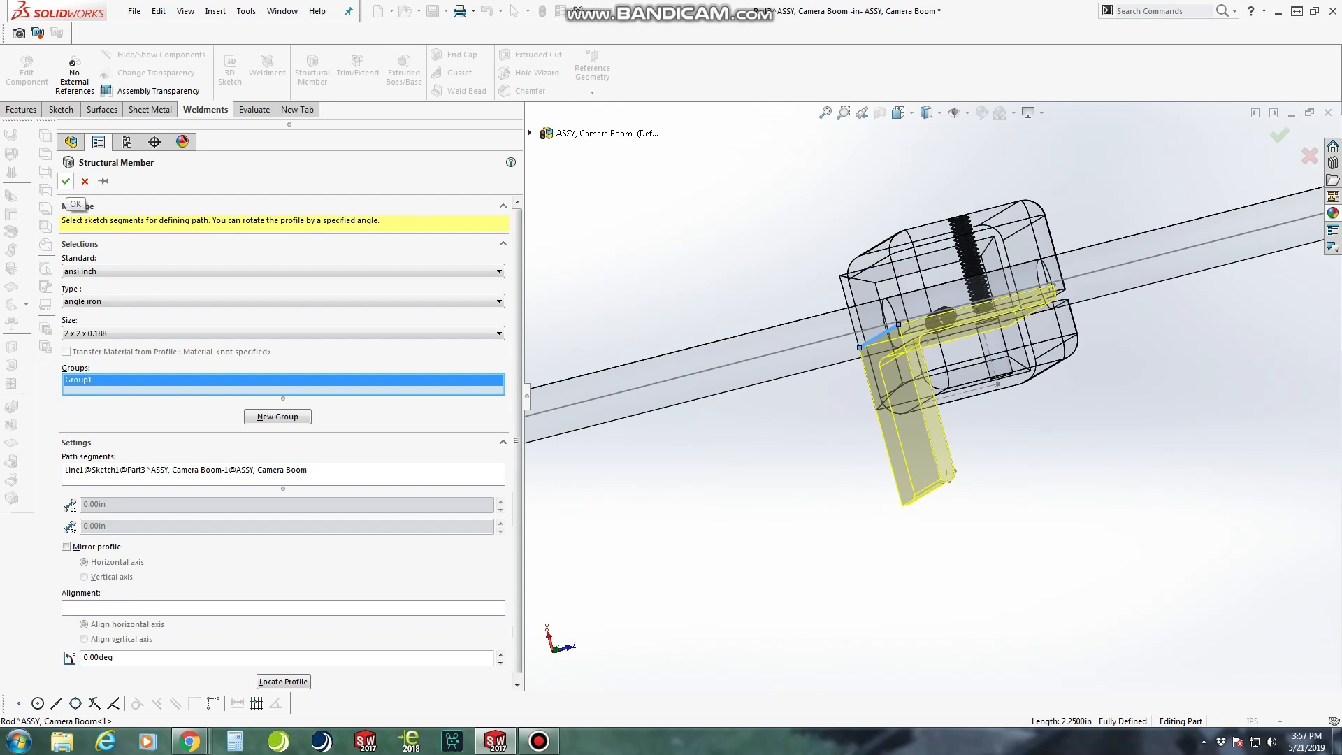
{"action": "left_click", "coordinate": [65, 181]}
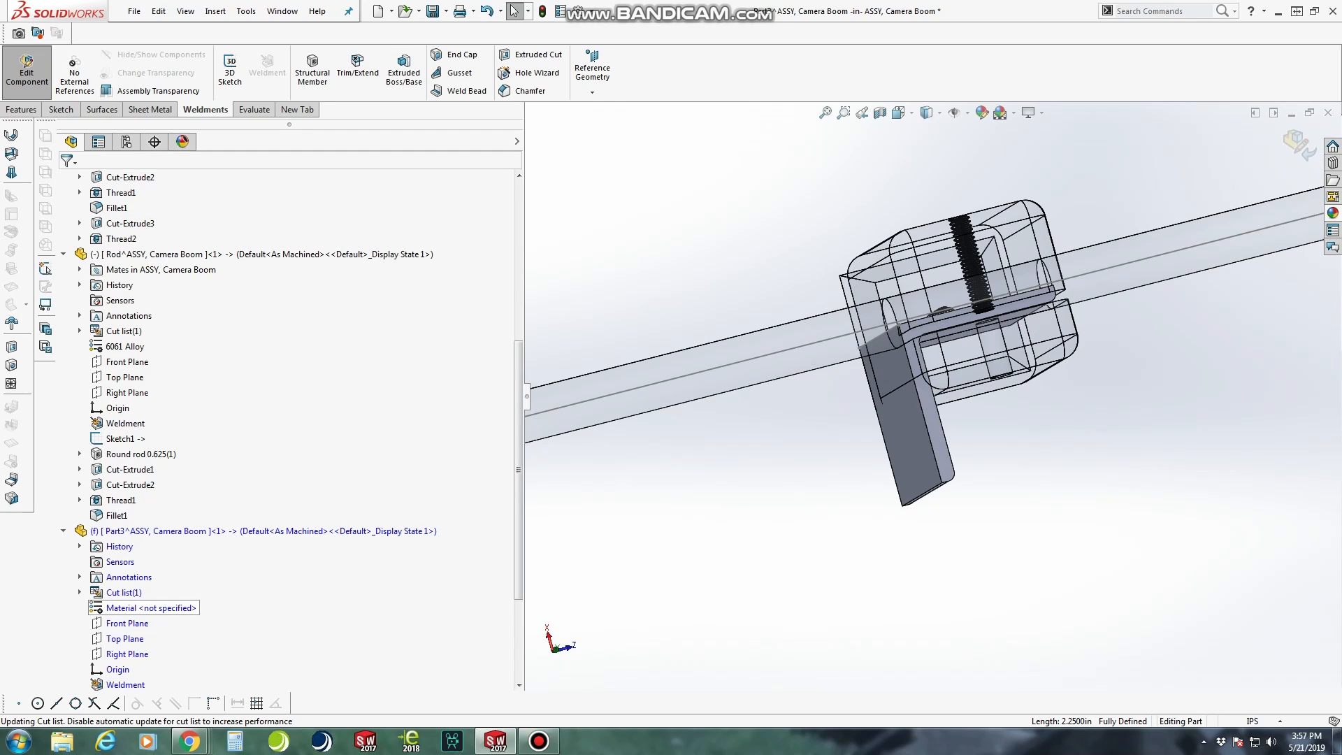
Assign the 6061 Alloy material to the new angle part and return to editing the assembly
{"action": "right_click", "coordinate": [163, 608]}
{"action": "left_click", "coordinate": [210, 394]}
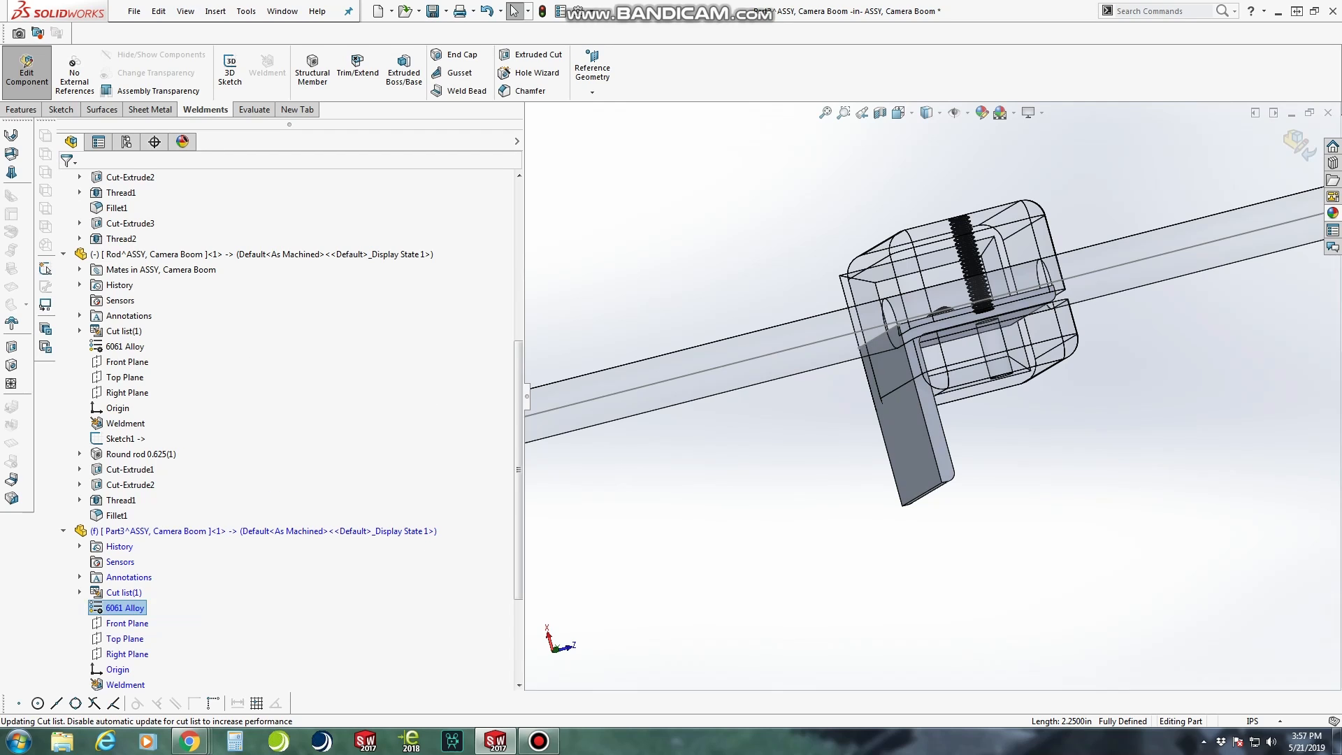
{"action": "scroll", "coordinate": [933, 413], "scroll_direction": "up", "scroll_amount": 8}
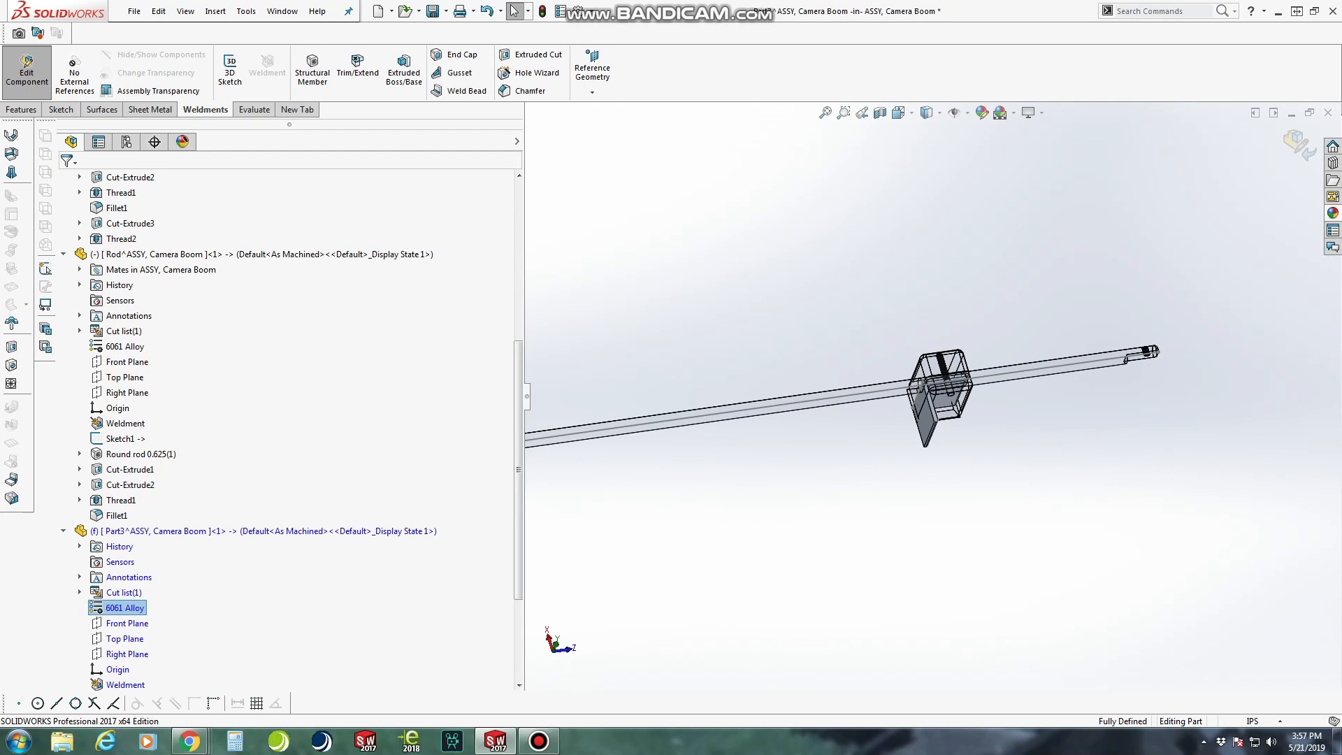
{"action": "left_click_drag", "start_coordinate": [924, 427], "coordinate": [929, 423]}
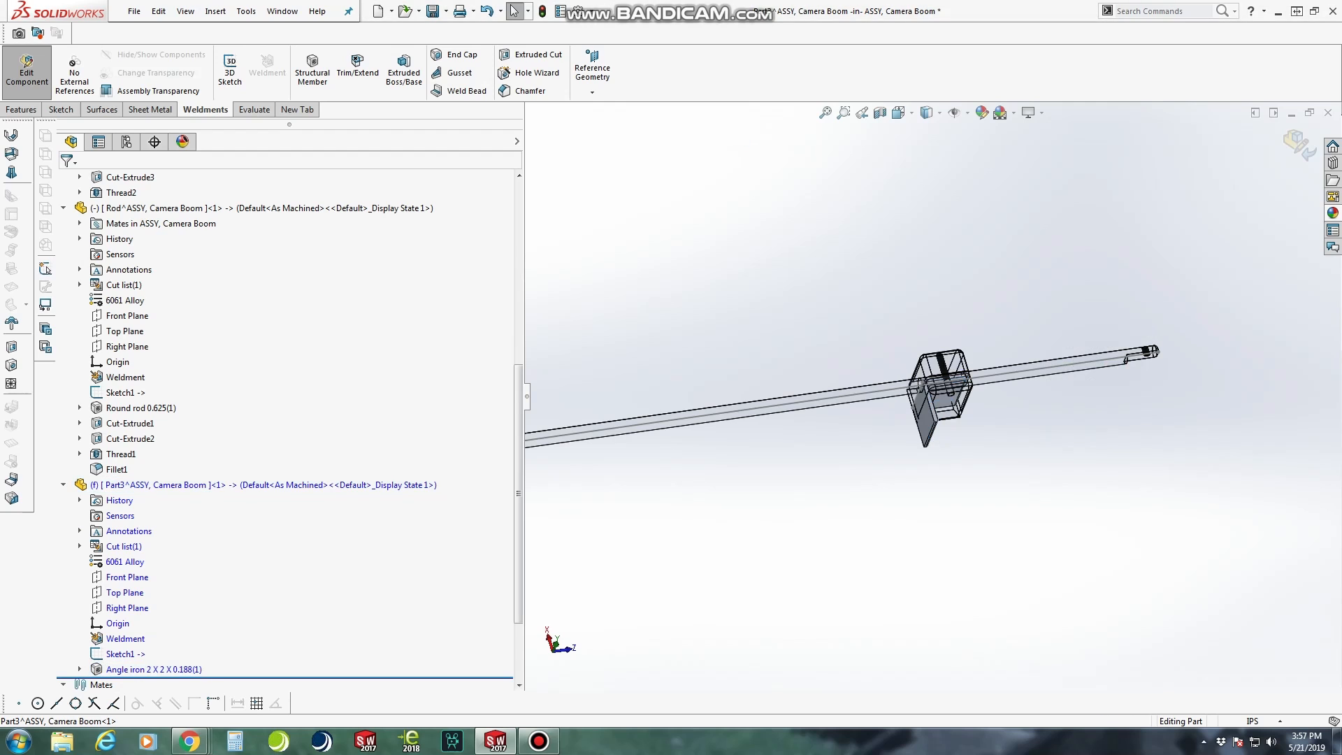
{"action": "scroll", "coordinate": [290, 430], "scroll_direction": "down", "scroll_amount": 1}
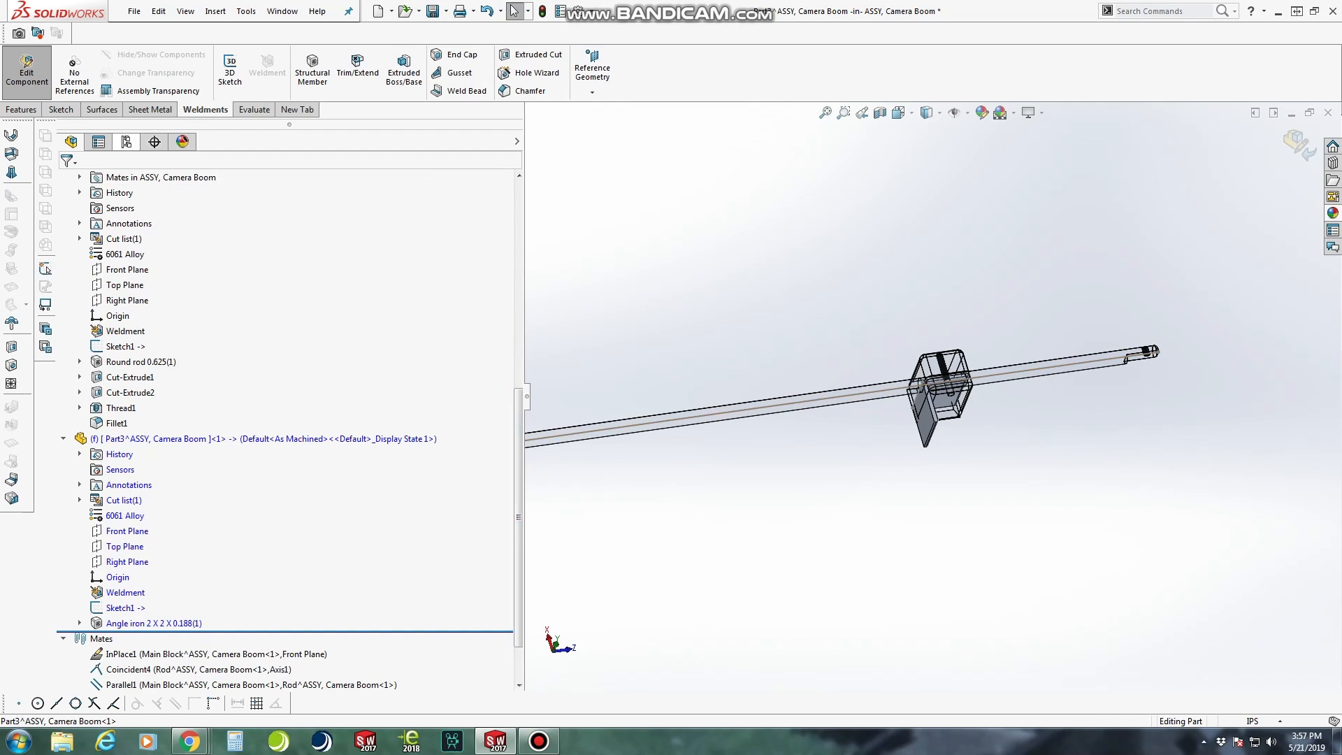
{"action": "left_click", "coordinate": [26, 70]}
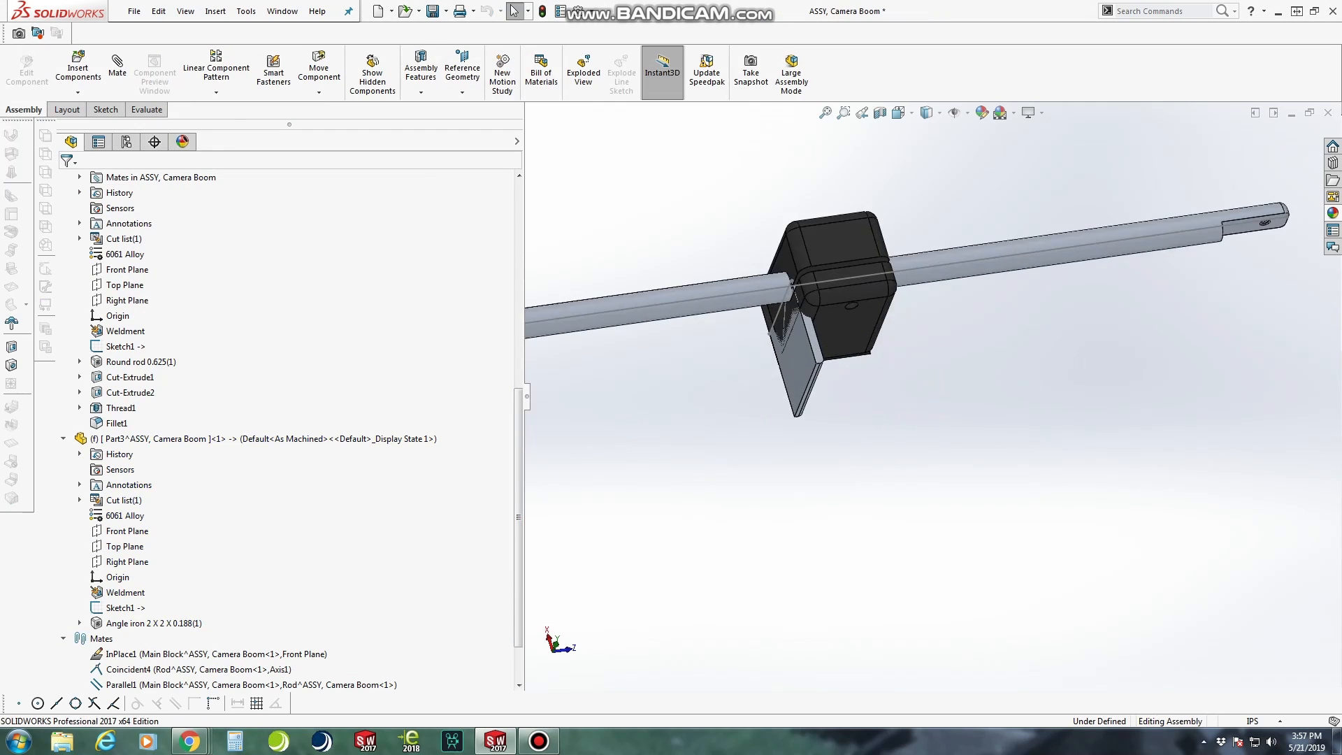
Float the angle part and move it clear of the block to beyond the rod's tip
{"action": "left_click", "coordinate": [804, 377]}
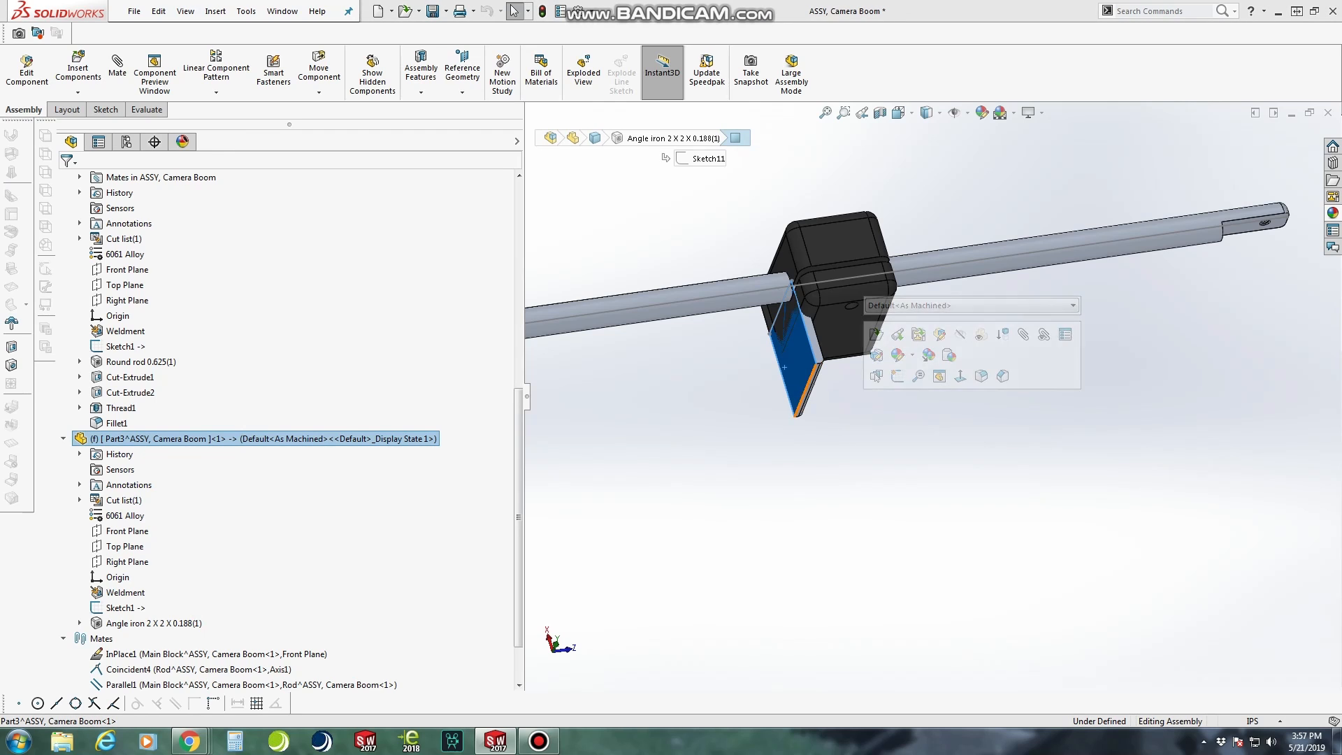
{"action": "right_click", "coordinate": [805, 377]}
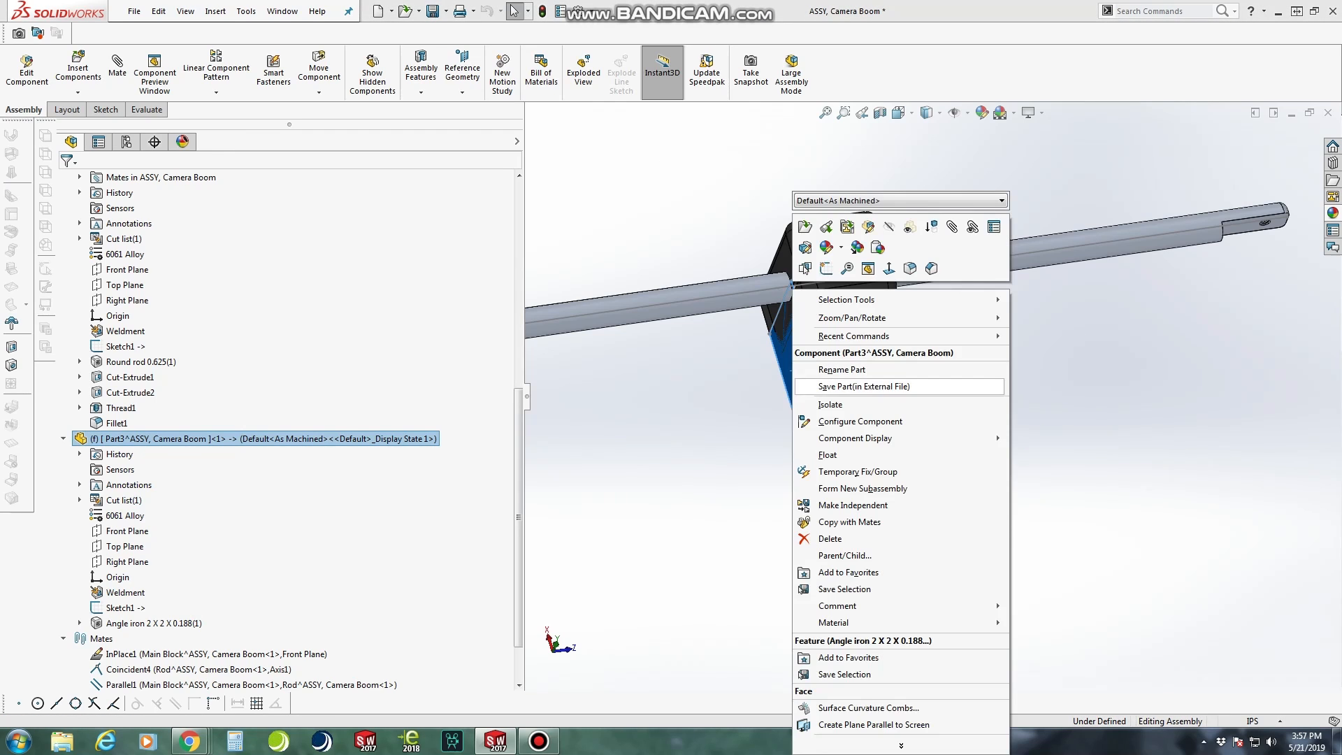
{"action": "left_click", "coordinate": [827, 455]}
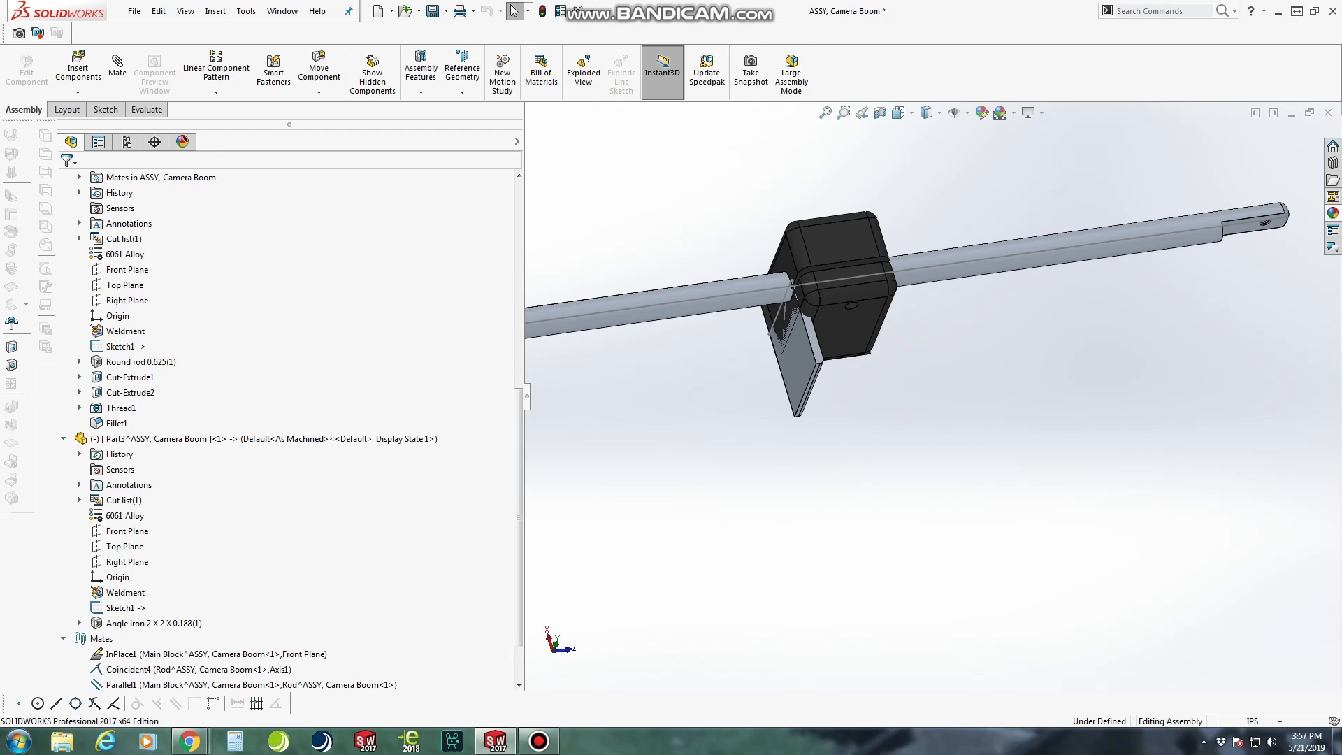
{"action": "left_click_drag", "start_coordinate": [798, 374], "coordinate": [1284, 349]}
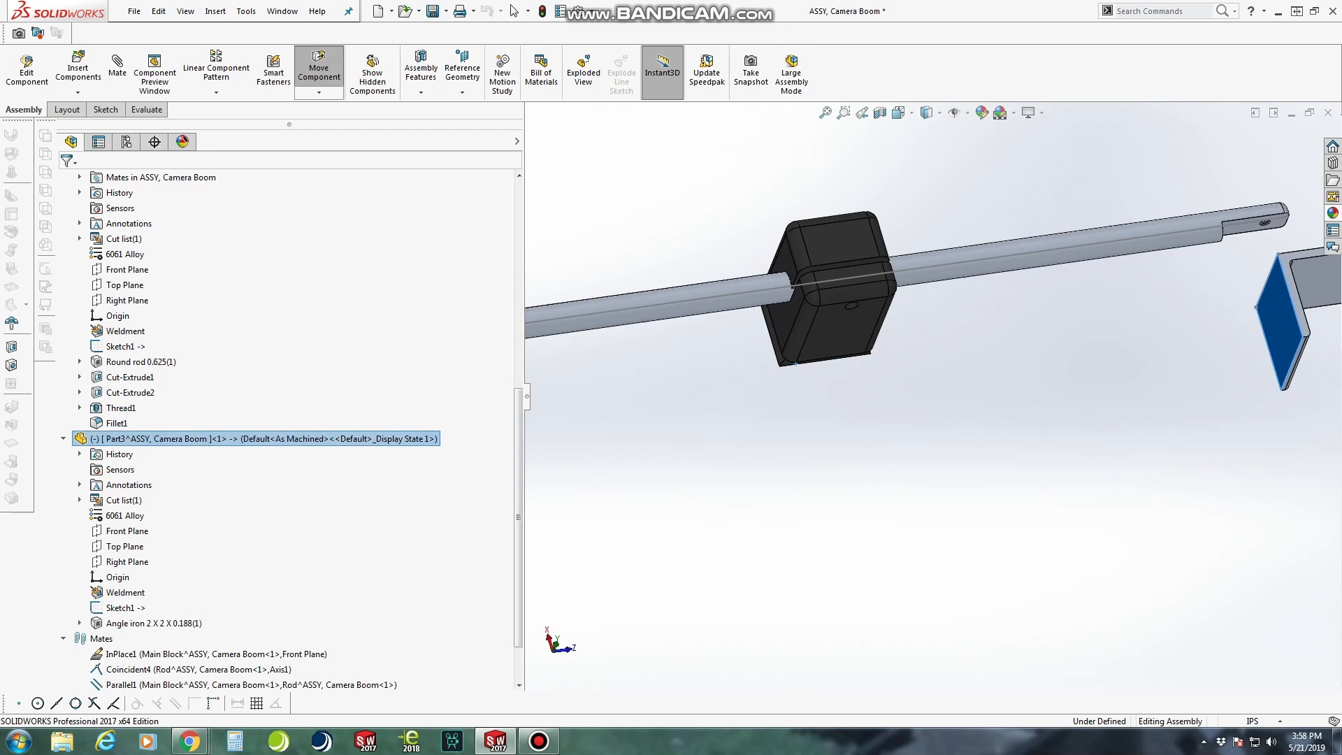
{"action": "scroll", "coordinate": [1284, 348], "scroll_direction": "up", "scroll_amount": 3}
{"action": "scroll", "coordinate": [1314, 335], "scroll_direction": "down", "scroll_amount": 5}
{"action": "scroll", "coordinate": [1314, 335], "scroll_direction": "up", "scroll_amount": 1}
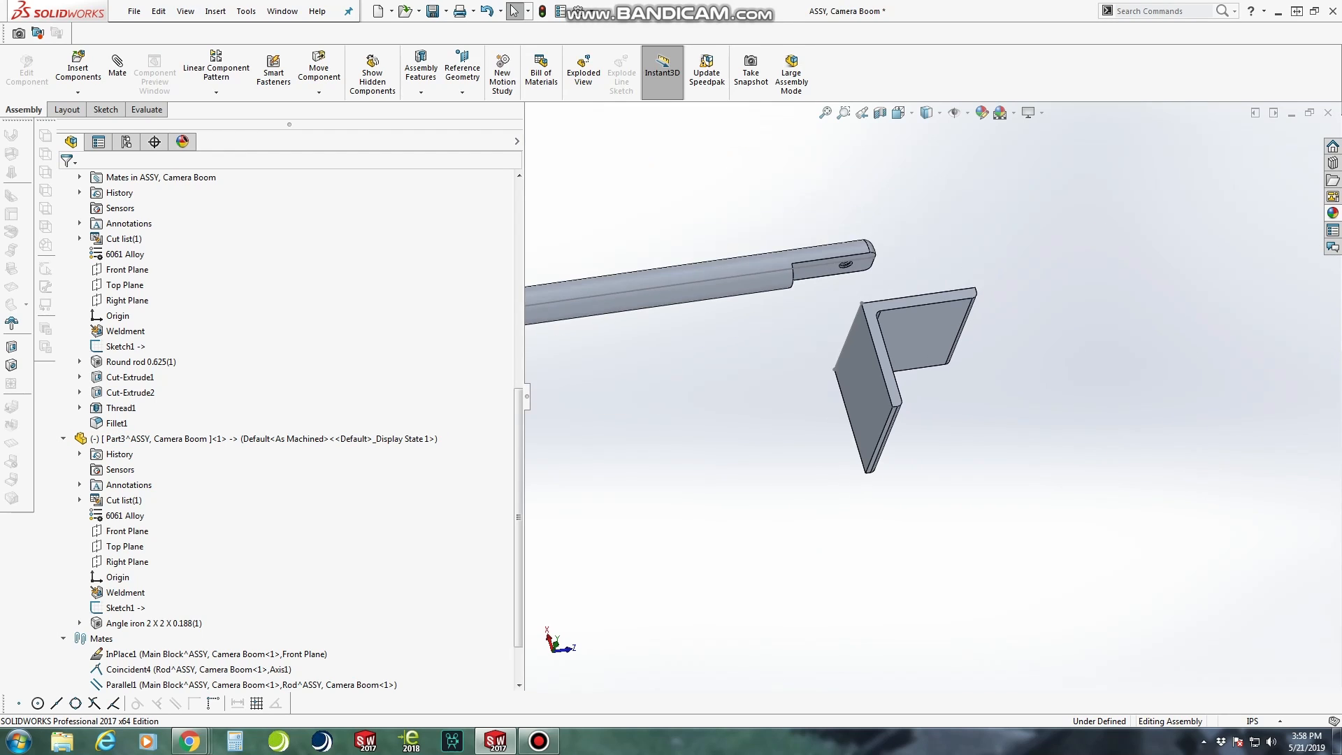
{"action": "left_click_drag", "start_coordinate": [915, 318], "coordinate": [1012, 270]}
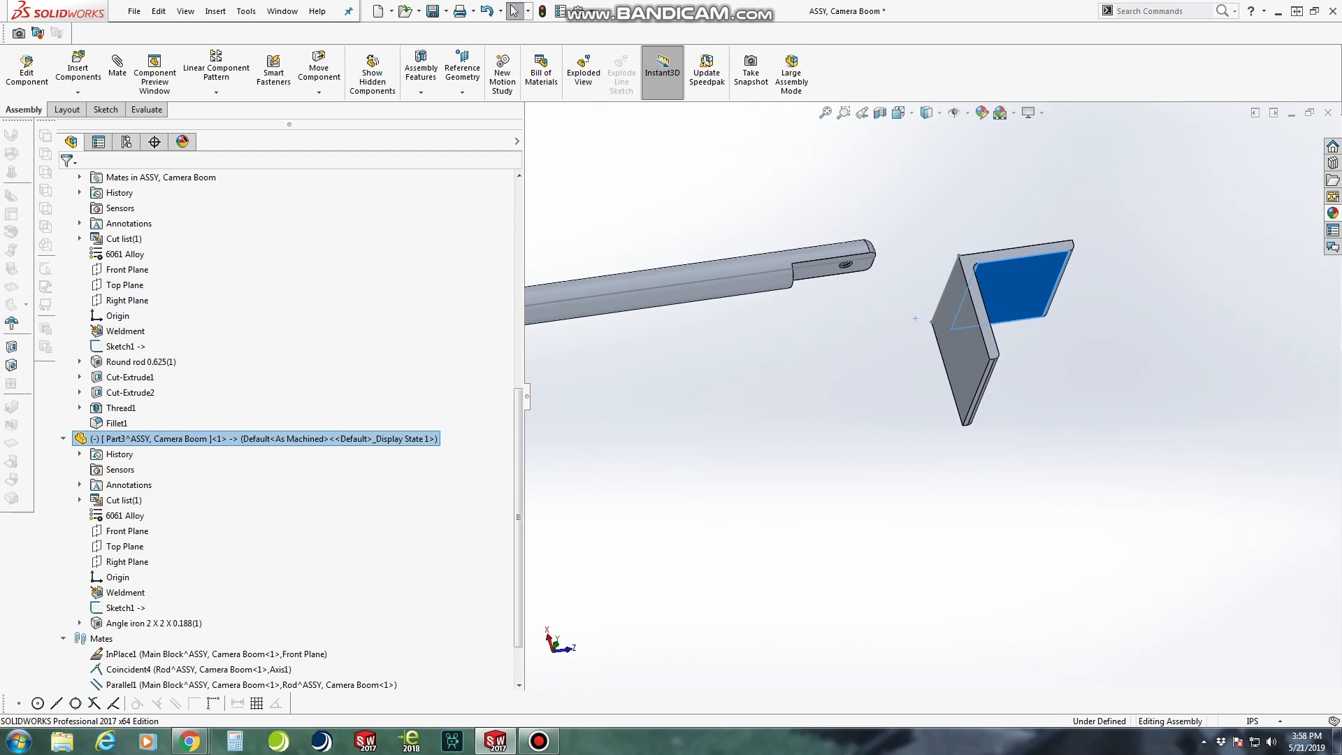
{"action": "left_click", "coordinate": [915, 318]}
Add a coincident mate between the rod's flat face and the outer face of one angle leg
{"action": "left_click", "coordinate": [117, 68]}
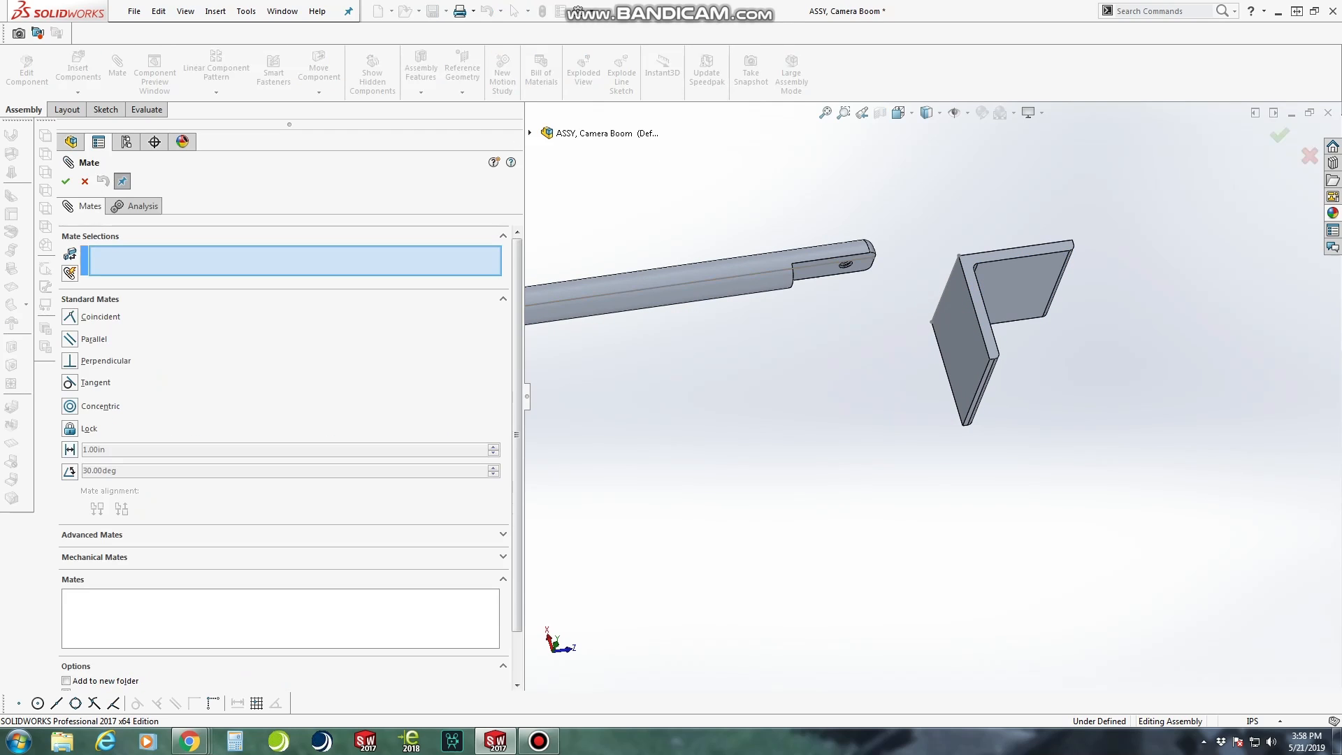
{"action": "left_click", "coordinate": [818, 272]}
{"action": "middle_click_drag", "start_coordinate": [888, 217], "coordinate": [968, 287]}
{"action": "left_click", "coordinate": [983, 250]}
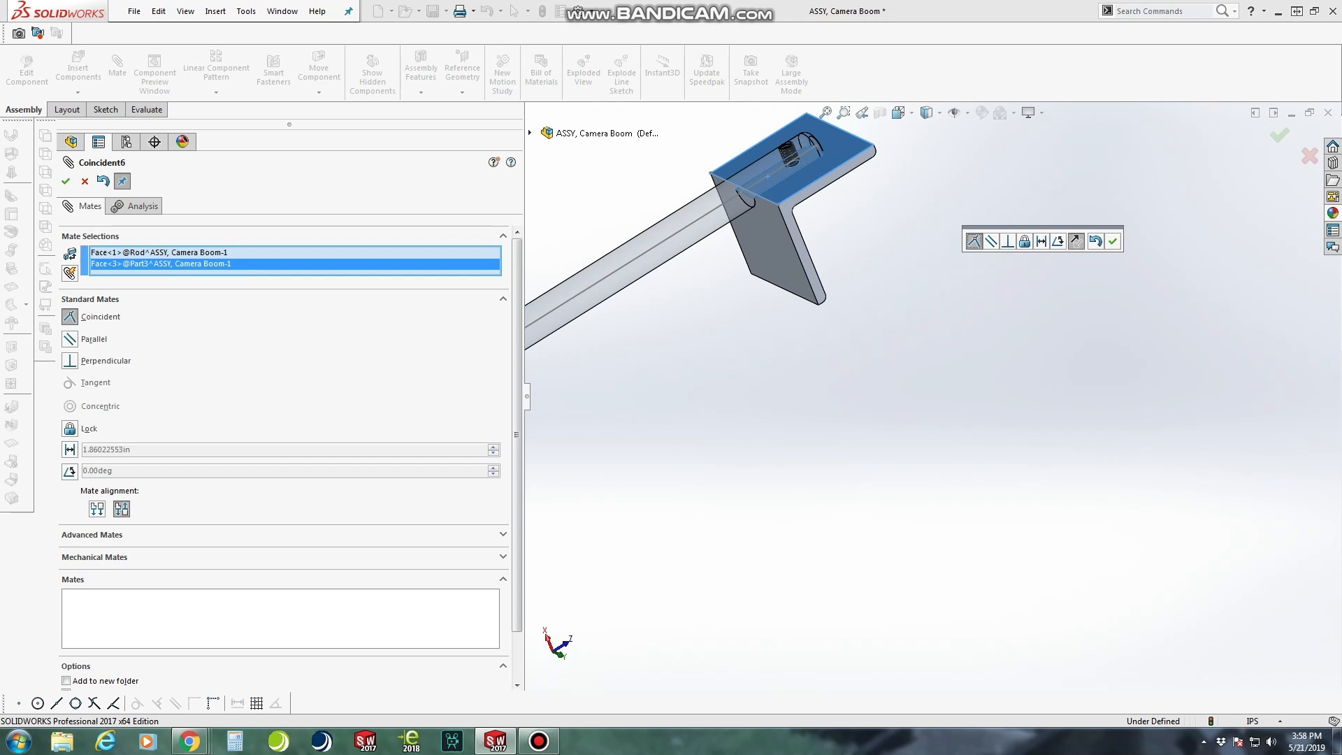
{"action": "left_click", "coordinate": [1113, 241]}
Slide the mated angle outward along the rod's flat so it extends past the tip, and close the Mate command
{"action": "middle_click_drag", "start_coordinate": [965, 217], "coordinate": [901, 171]}
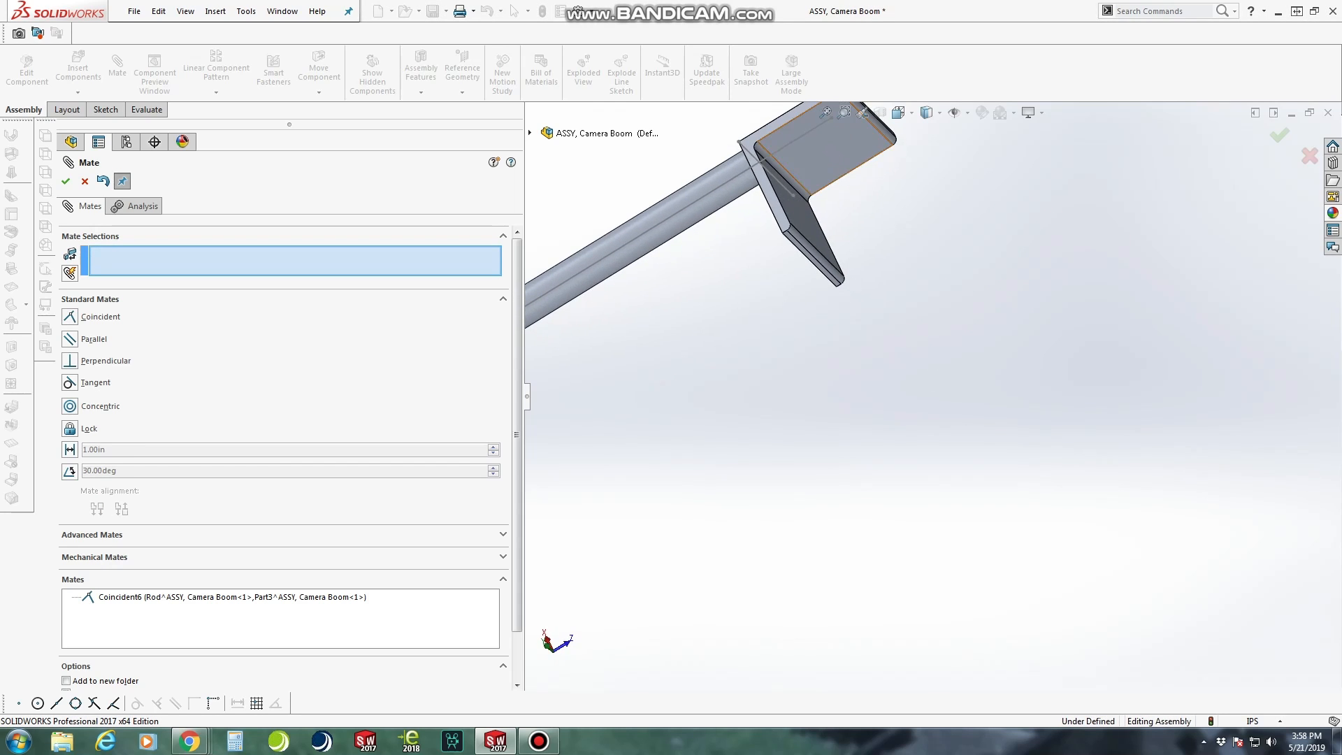
{"action": "left_click_drag", "start_coordinate": [829, 154], "coordinate": [868, 130]}
{"action": "scroll", "coordinate": [901, 262], "scroll_direction": "up", "scroll_amount": 4}
{"action": "middle_click_drag", "start_coordinate": [904, 245], "coordinate": [917, 202]}
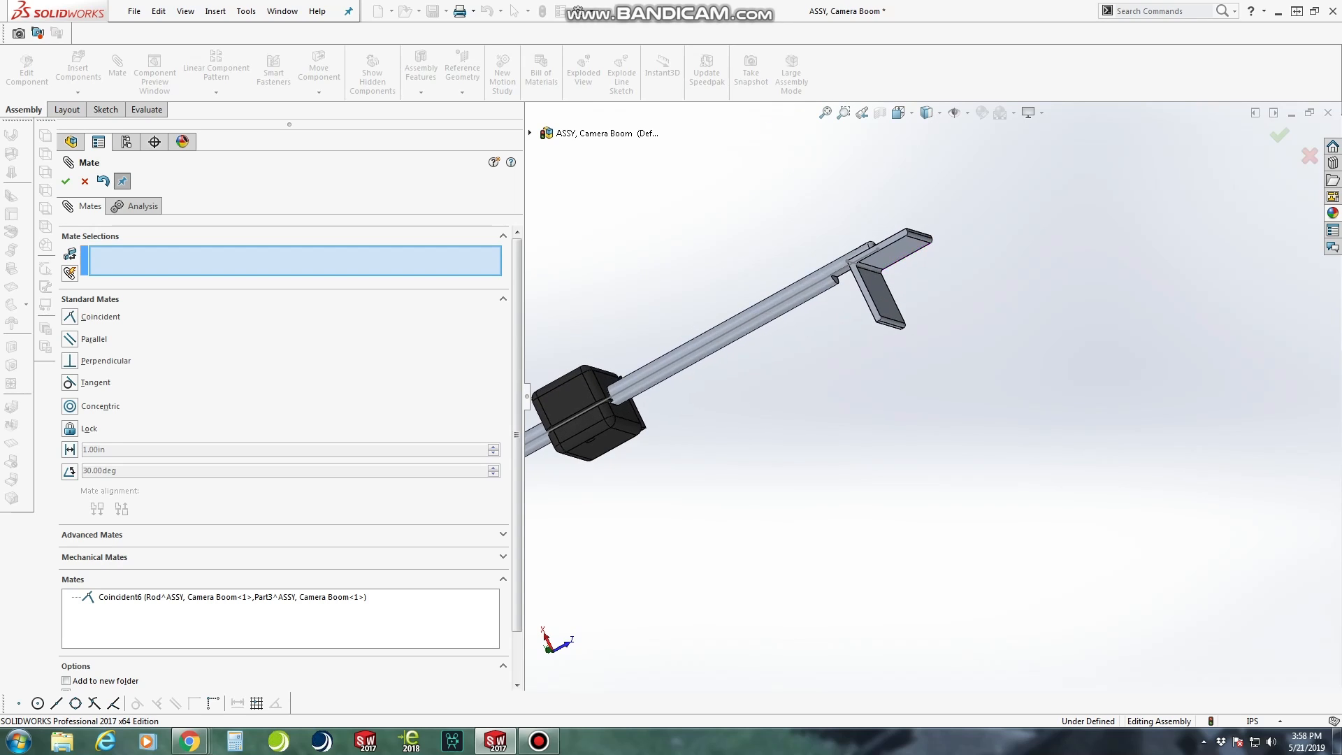
{"action": "scroll", "coordinate": [923, 196], "scroll_direction": "down", "scroll_amount": 4}
{"action": "scroll", "coordinate": [967, 269], "scroll_direction": "down", "scroll_amount": 2}
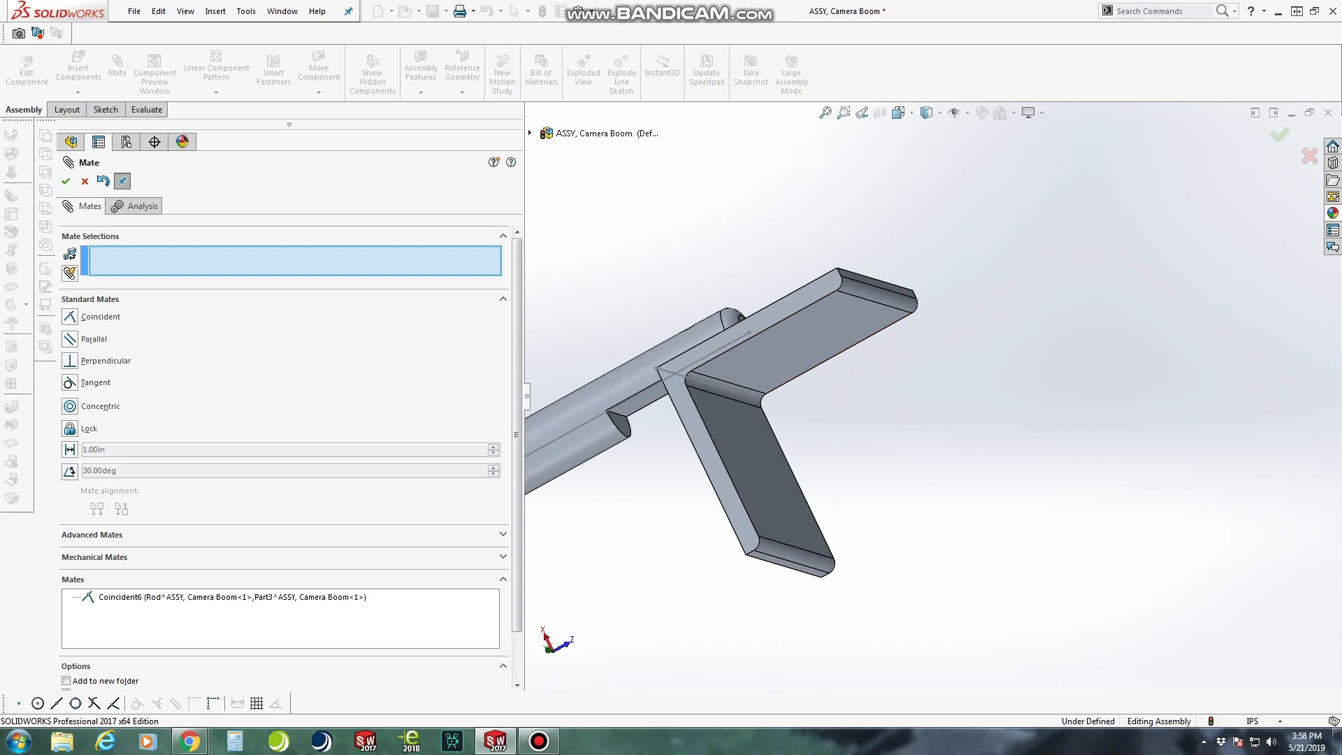
{"action": "left_click", "coordinate": [84, 181]}
Edit the angle part in context and start an Extruded Cut sketch on the leg face touching the rod's flat
{"action": "scroll", "coordinate": [839, 350], "scroll_direction": "up", "scroll_amount": 2}
{"action": "middle_click_drag", "start_coordinate": [752, 382], "coordinate": [776, 313]}
{"action": "middle_click_drag", "start_coordinate": [778, 437], "coordinate": [833, 461]}
{"action": "left_click", "coordinate": [907, 458]}
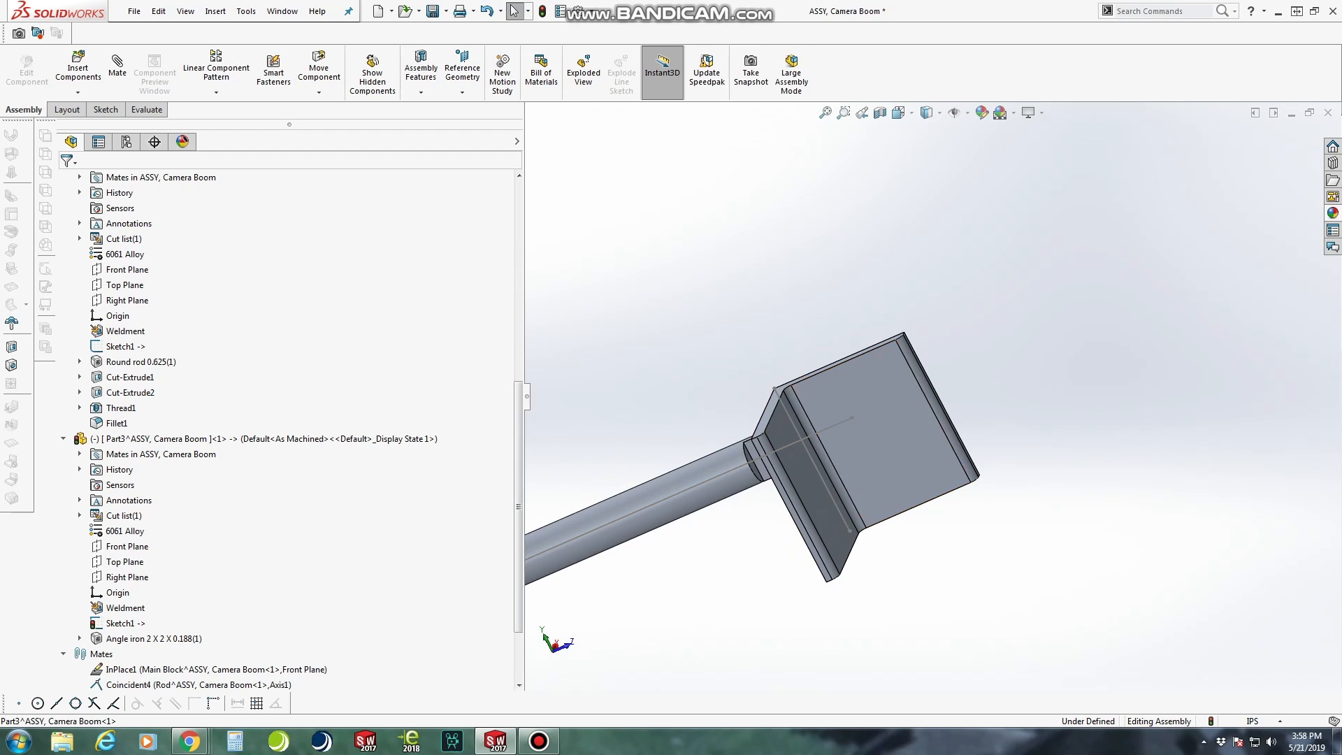
{"action": "key", "text": "ctrl+8"}
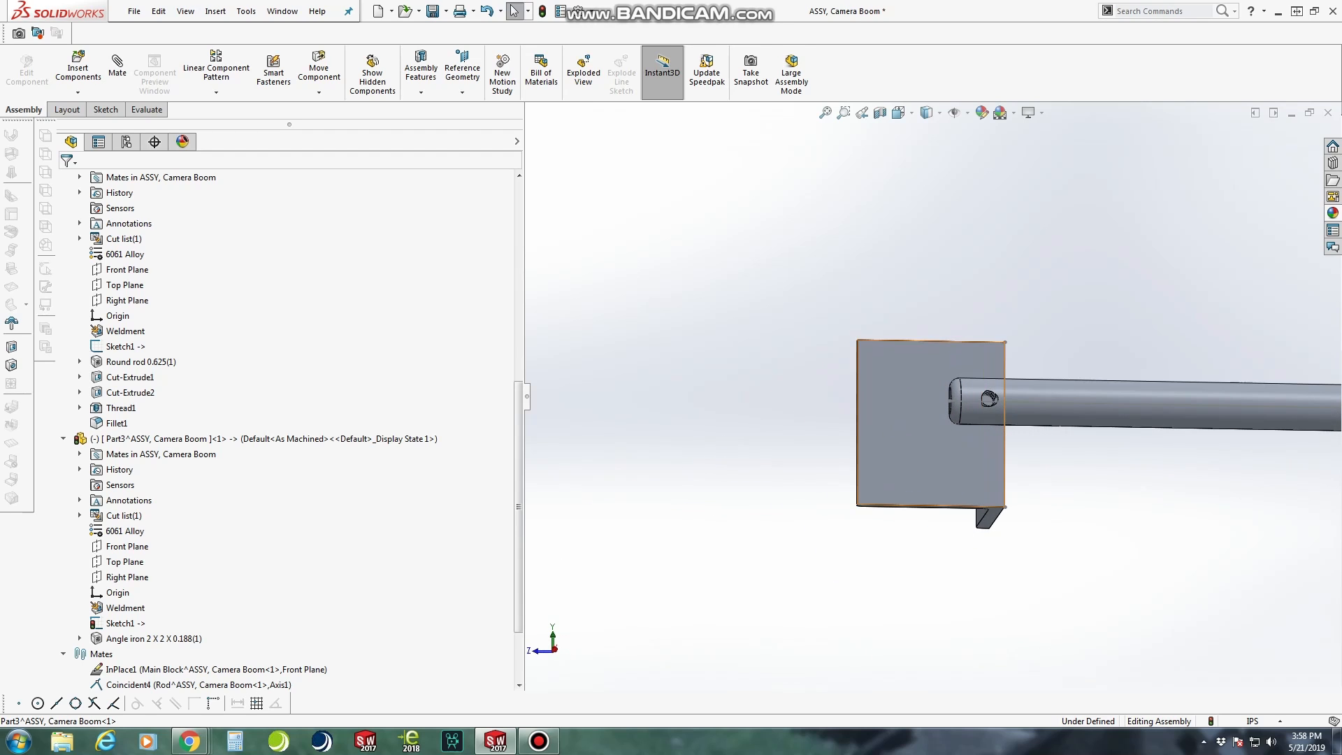
{"action": "left_click", "coordinate": [906, 430]}
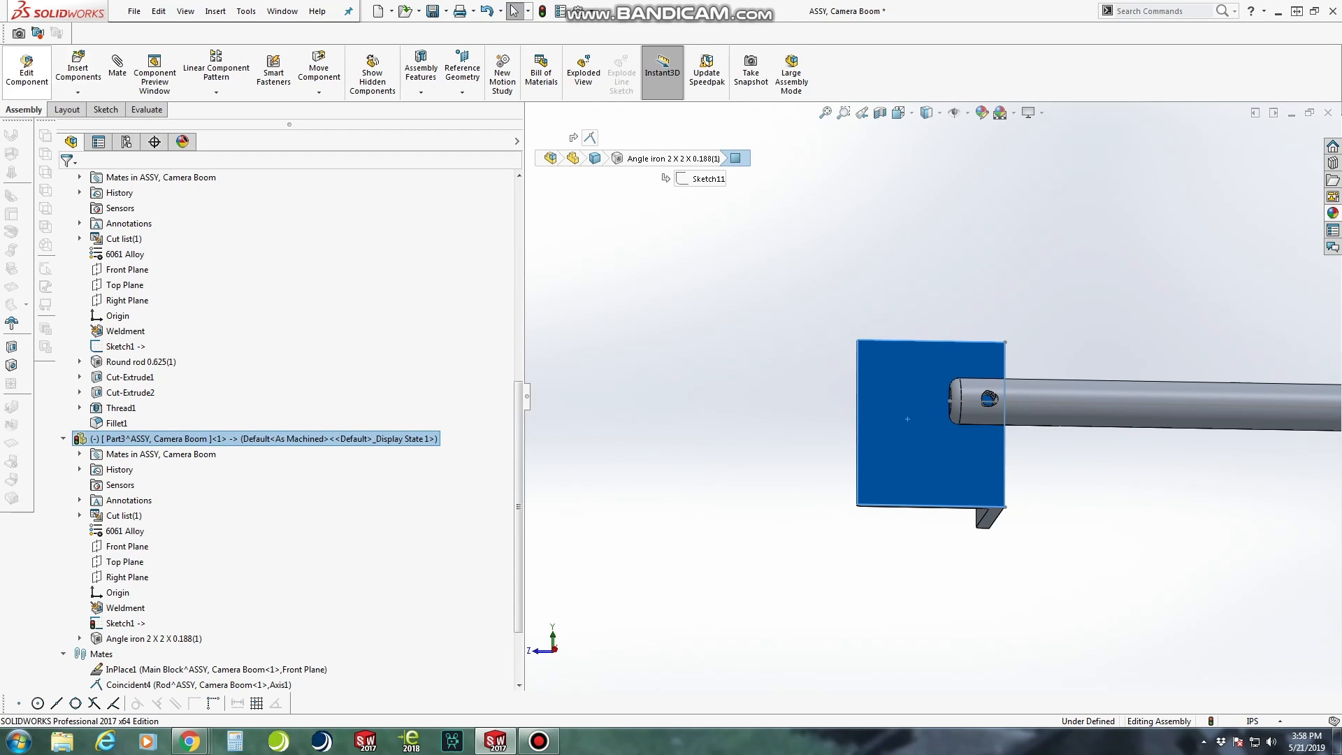
{"action": "left_click", "coordinate": [27, 70]}
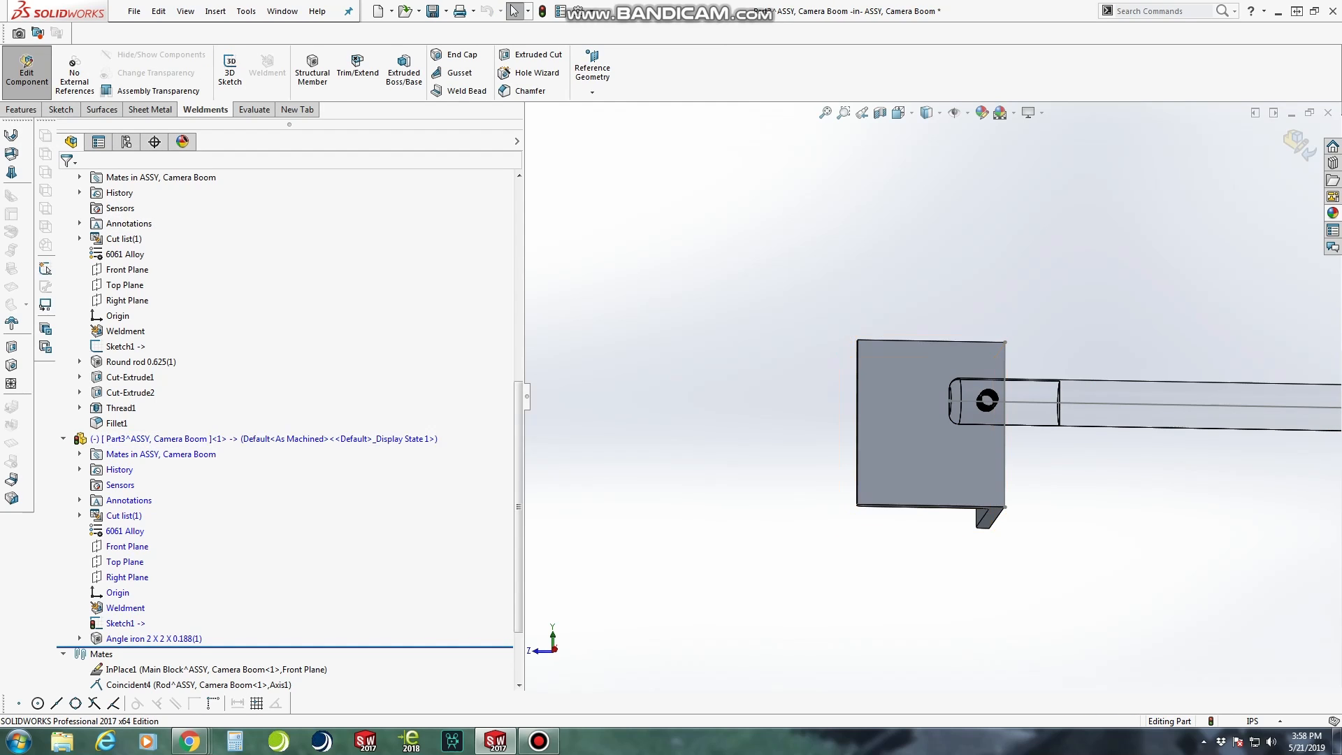
{"action": "left_click", "coordinate": [898, 424]}
{"action": "middle_click_drag", "start_coordinate": [898, 423], "coordinate": [899, 452]}
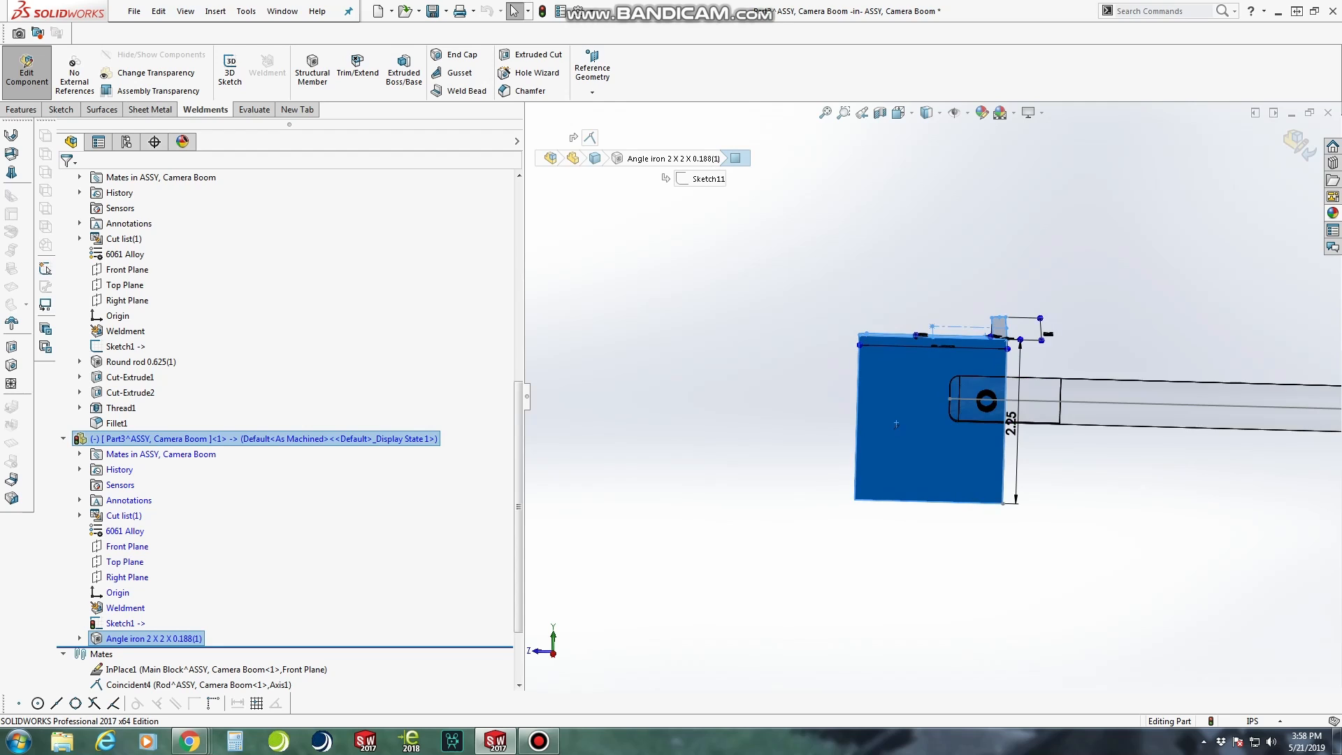
{"action": "left_click", "coordinate": [23, 109]}
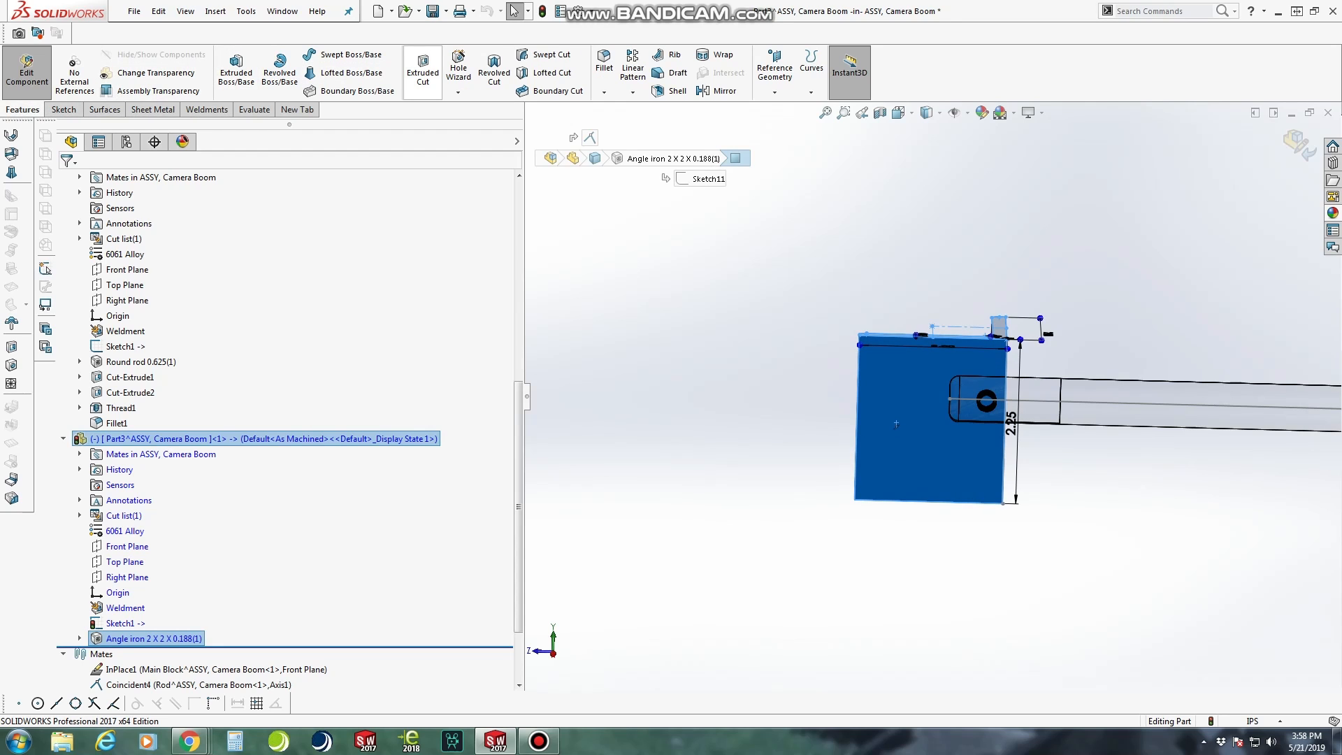
{"action": "left_click", "coordinate": [423, 73]}
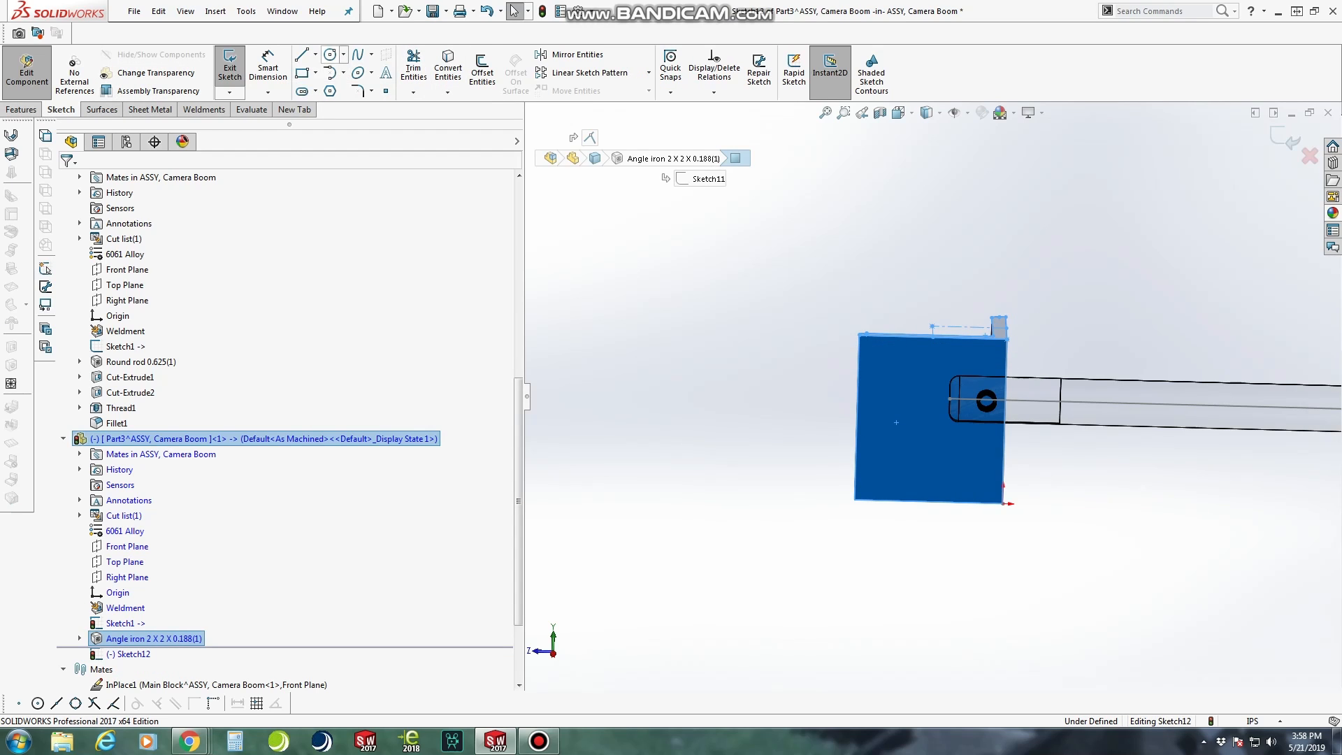
Sketch a circle near the middle of the leg face, beyond the rod's tip
{"action": "left_click", "coordinate": [330, 54]}
{"action": "scroll", "coordinate": [1069, 458], "scroll_direction": "down", "scroll_amount": 3}
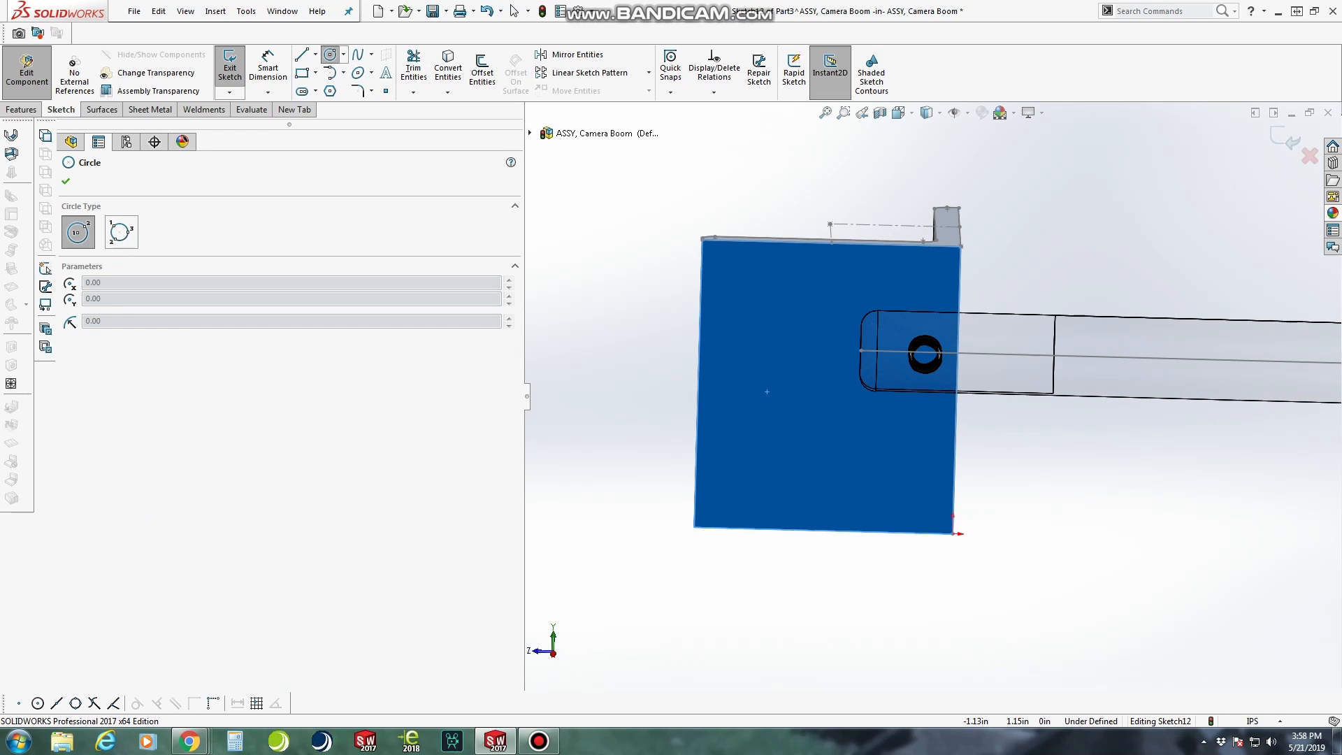
{"action": "left_click", "coordinate": [767, 391]}
{"action": "left_click", "coordinate": [816, 357]}
Draw a horizontal construction line across the leg face, joining the midpoints of its two vertical edges
{"action": "right_click_drag", "start_coordinate": [1153, 522], "coordinate": [1096, 518]}
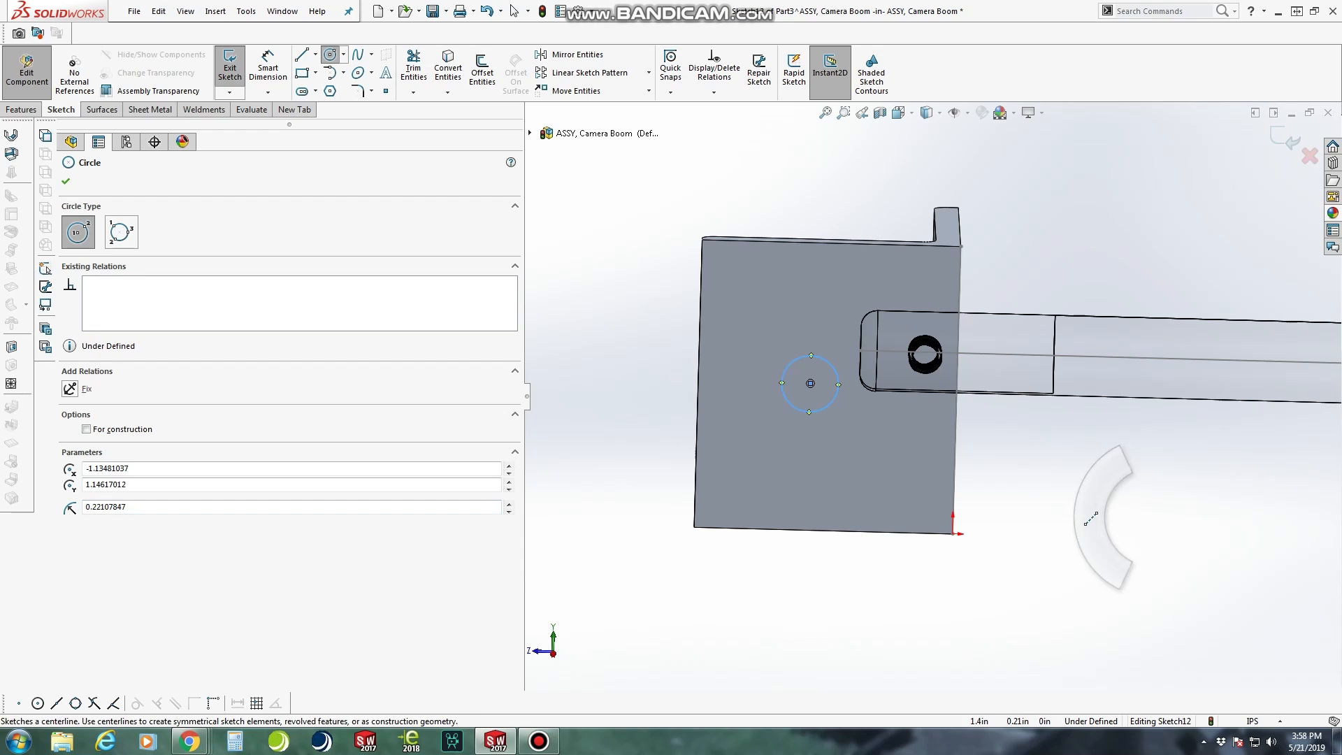
{"action": "left_click", "coordinate": [698, 383]}
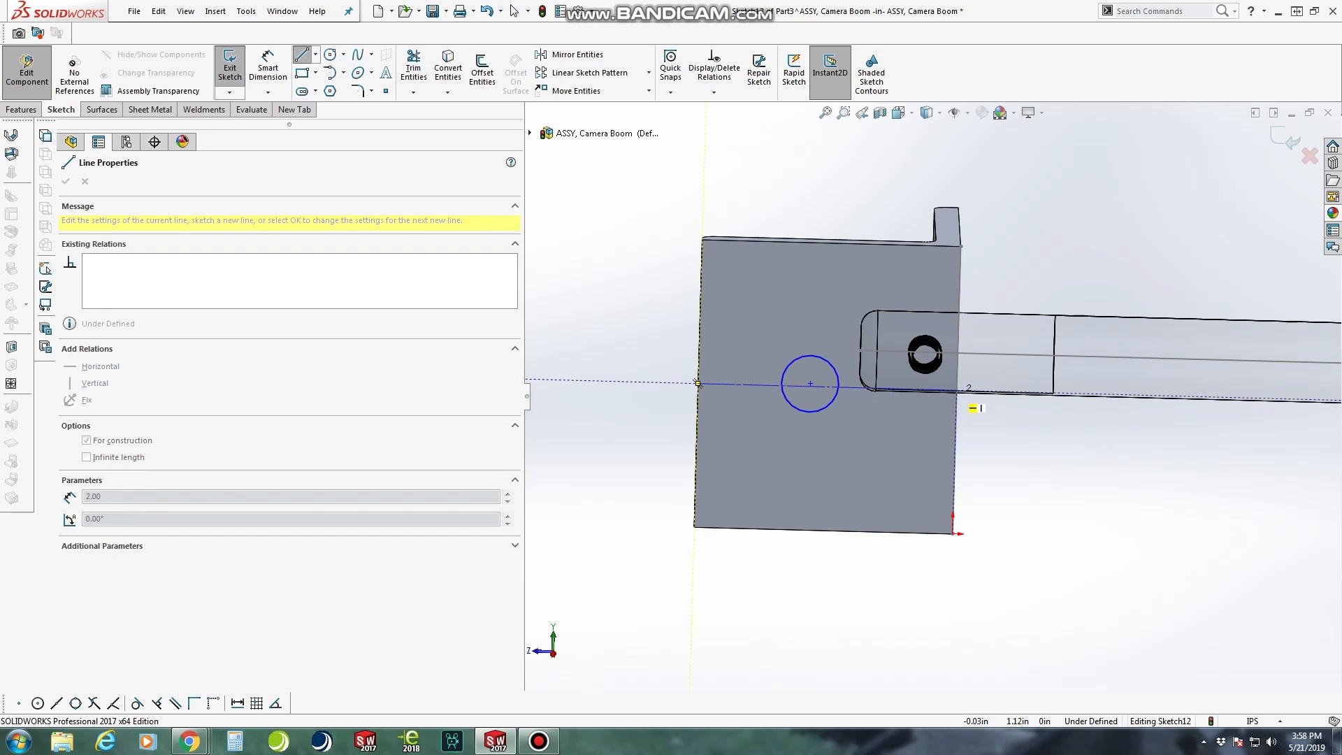
{"action": "left_click", "coordinate": [957, 389]}
{"action": "key", "text": "Escape"}
Add a coincident relation between the circle's center and the horizontal construction line
{"action": "scroll", "coordinate": [1056, 478], "scroll_direction": "down", "scroll_amount": 2}
{"action": "left_click", "coordinate": [702, 340]}
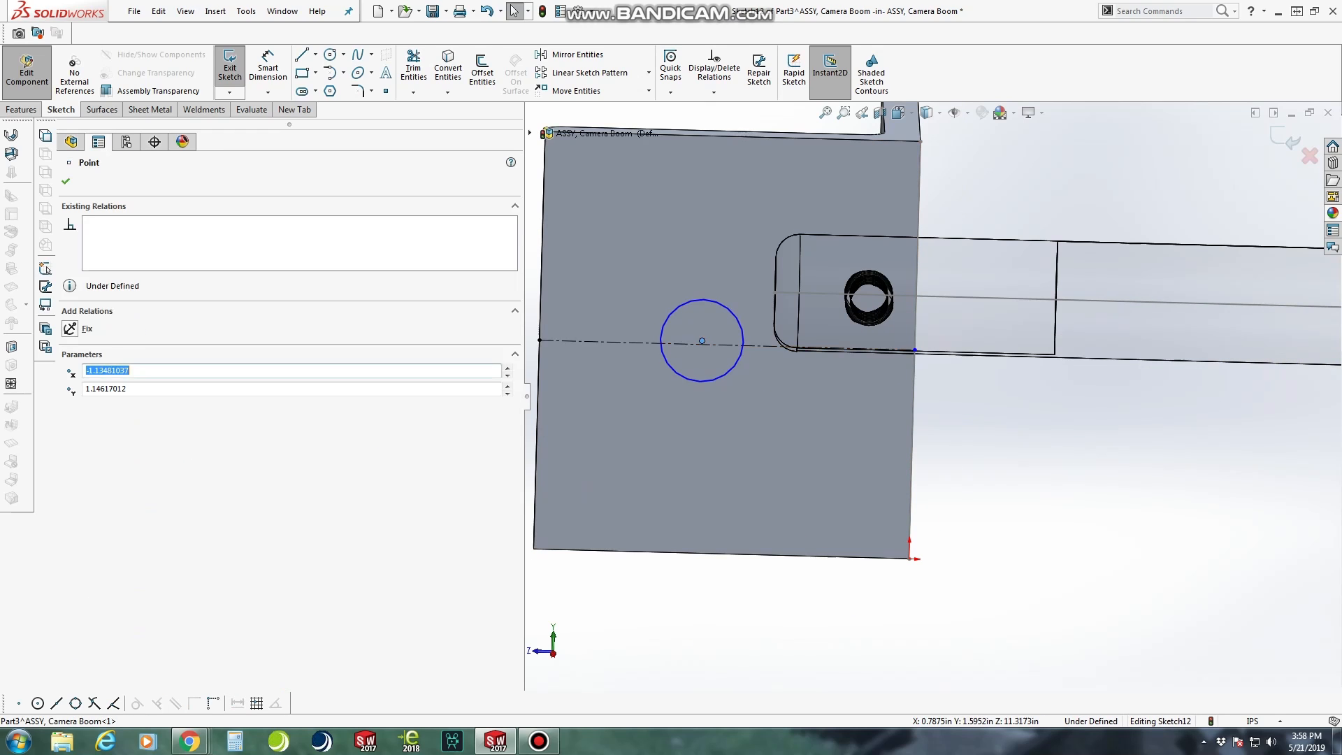
{"action": "left_click", "coordinate": [722, 343], "text": "ctrl"}
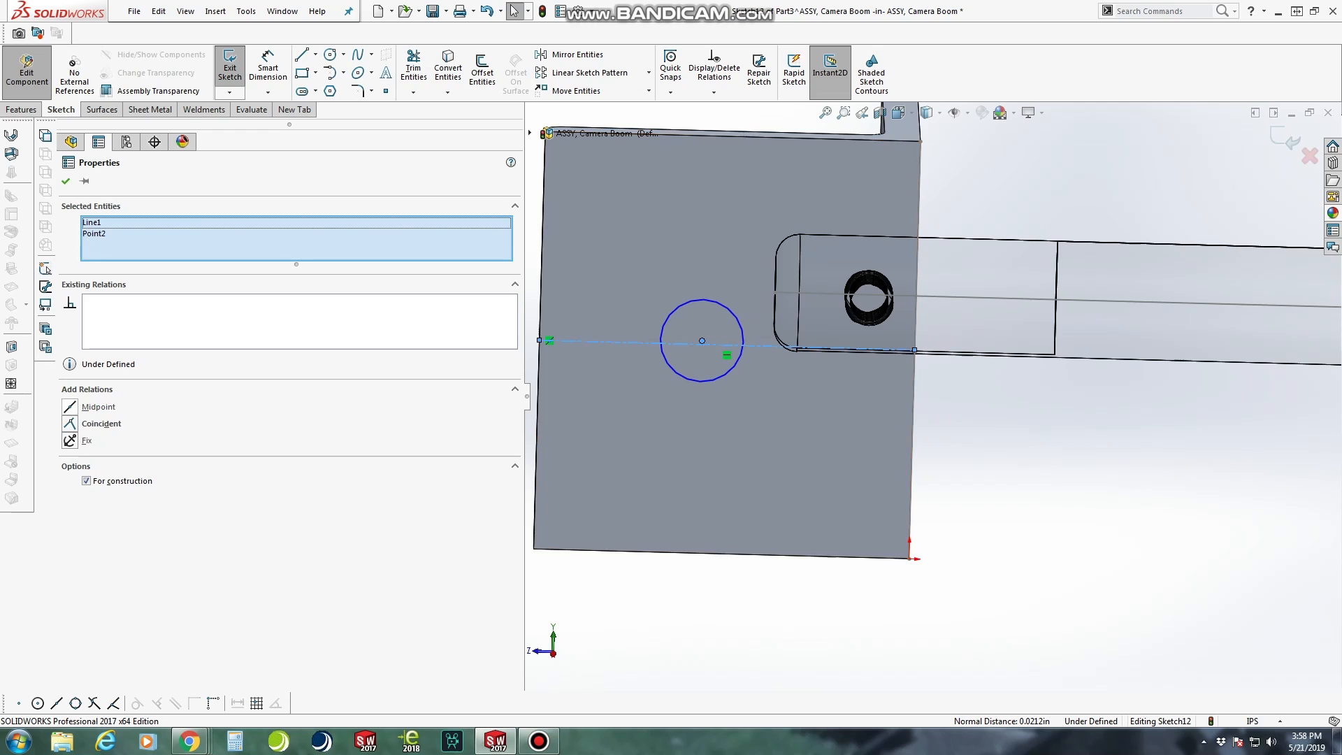
{"action": "left_click", "coordinate": [70, 424]}
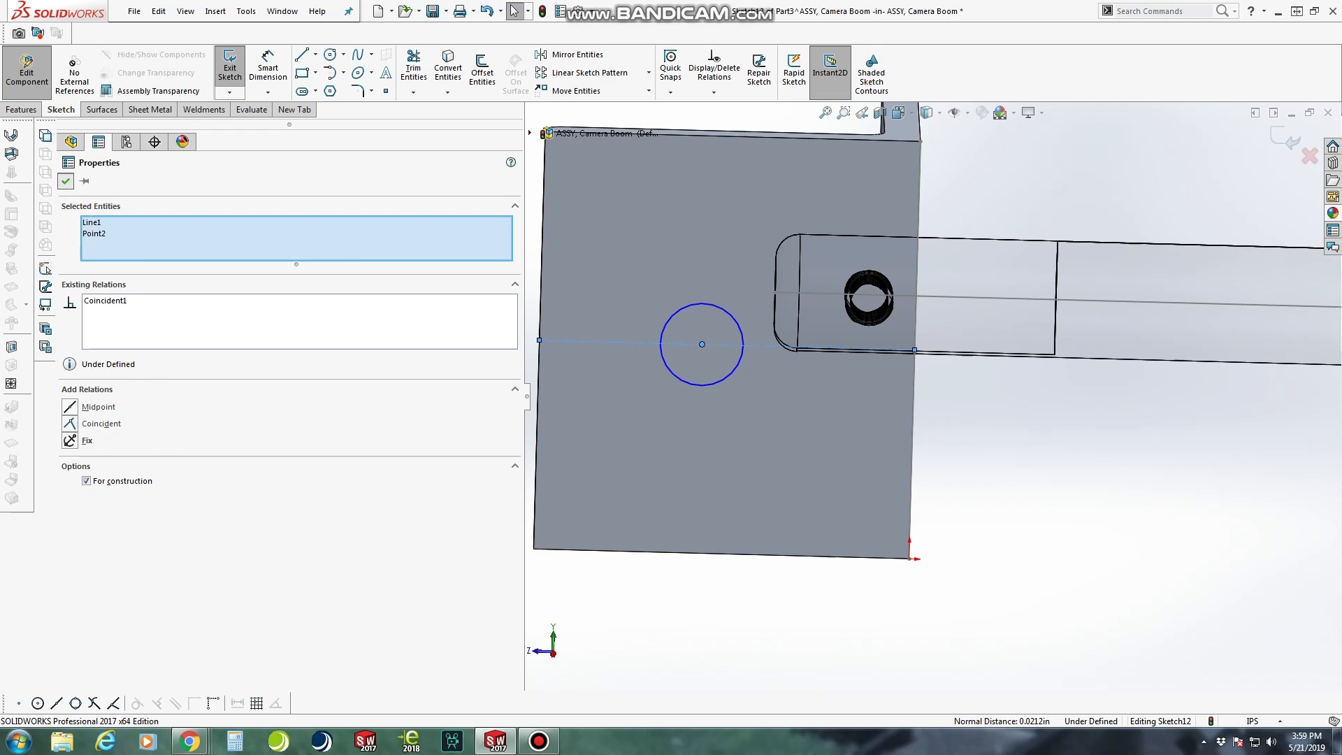
{"action": "left_click", "coordinate": [65, 181]}
Dimension the circle's center 0.75 in from the construction line's endpoint on the leg's free edge
{"action": "left_click", "coordinate": [268, 68]}
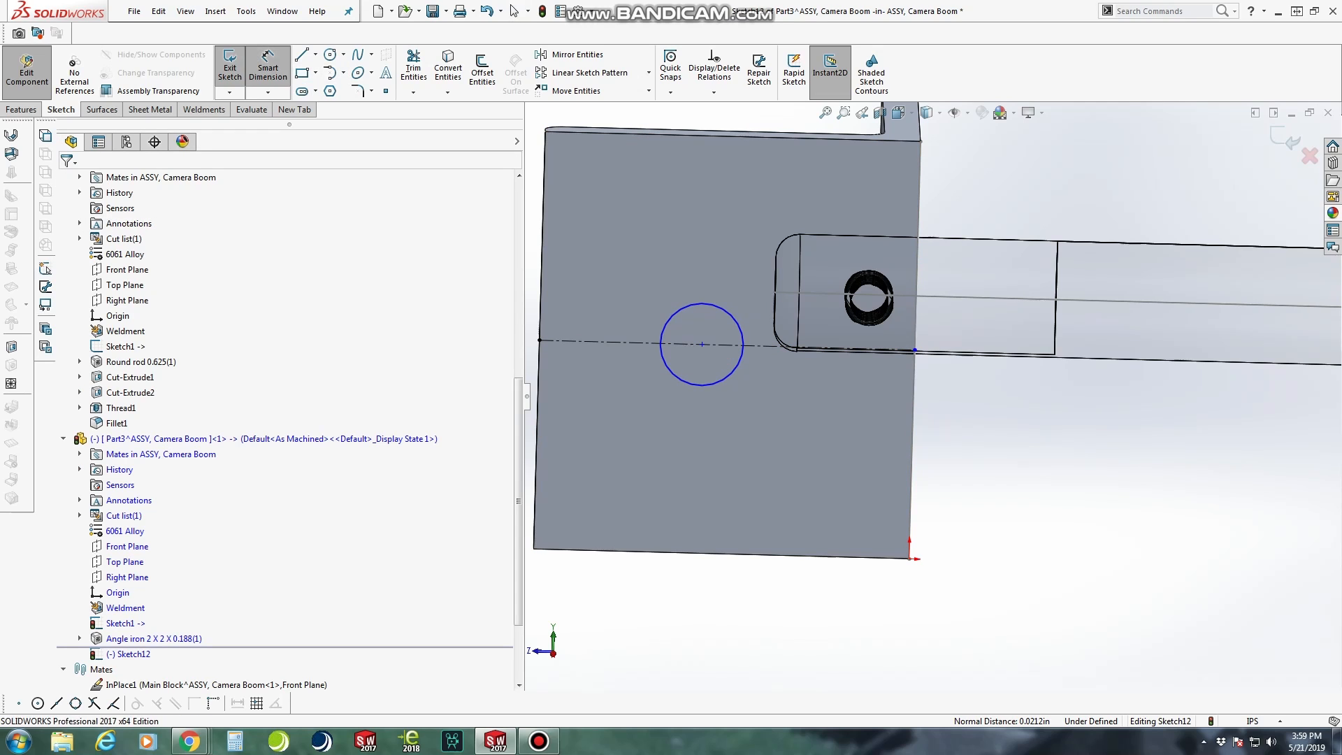
{"action": "scroll", "coordinate": [713, 331], "scroll_direction": "up", "scroll_amount": 3}
{"action": "scroll", "coordinate": [713, 331], "scroll_direction": "down", "scroll_amount": 3}
{"action": "left_click", "coordinate": [704, 391]}
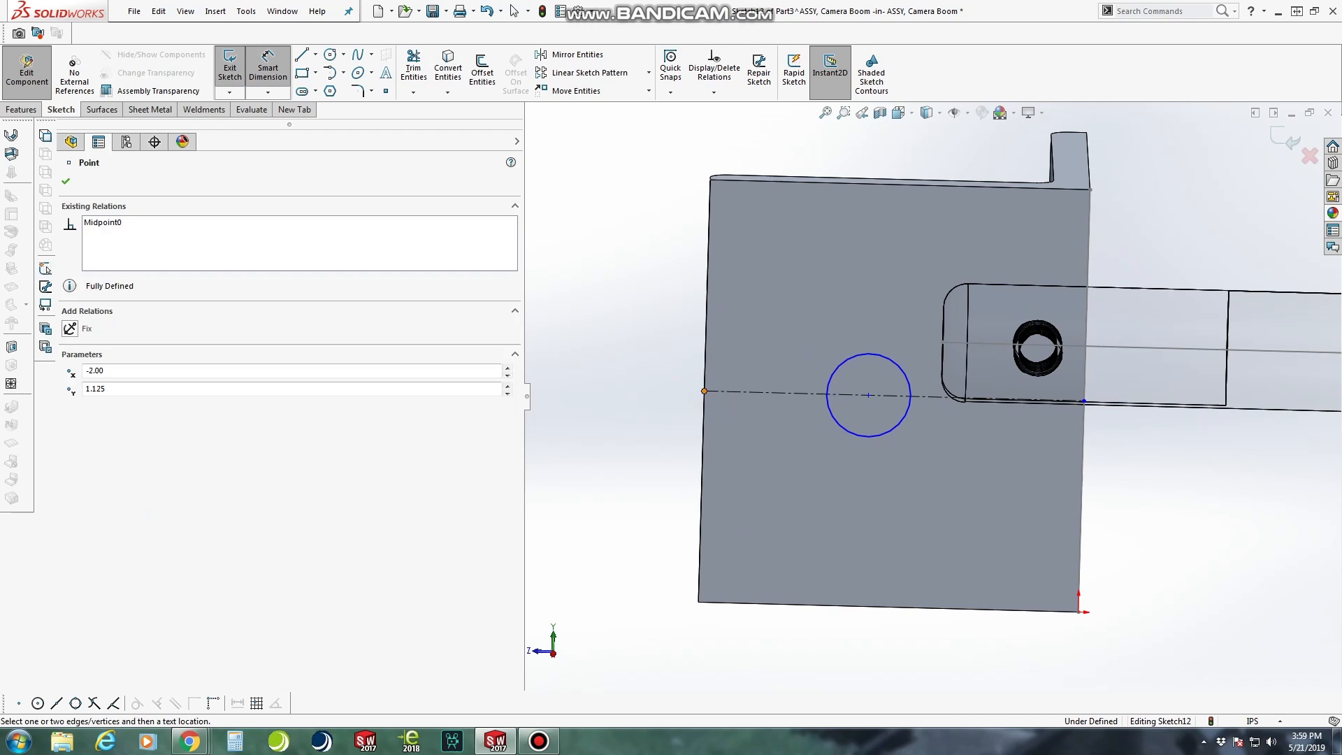
{"action": "left_click", "coordinate": [836, 420]}
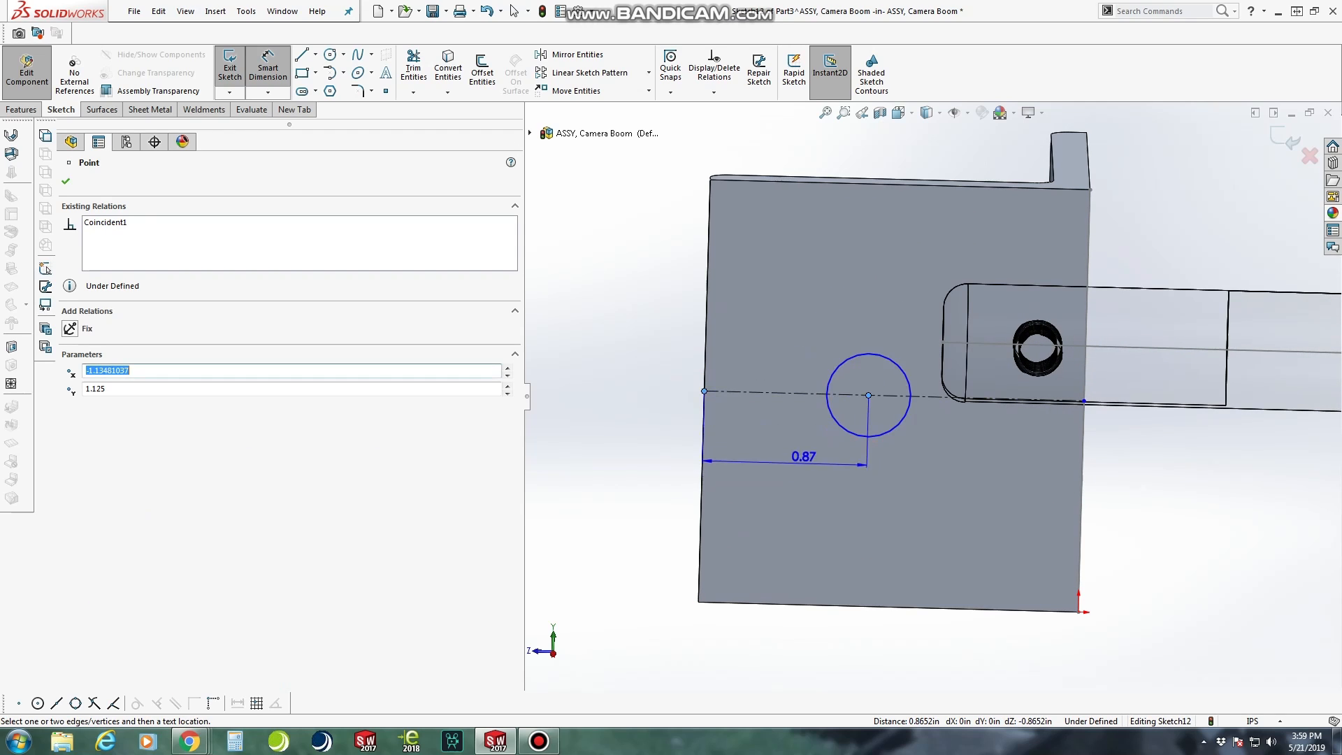
{"action": "left_click", "coordinate": [720, 451]}
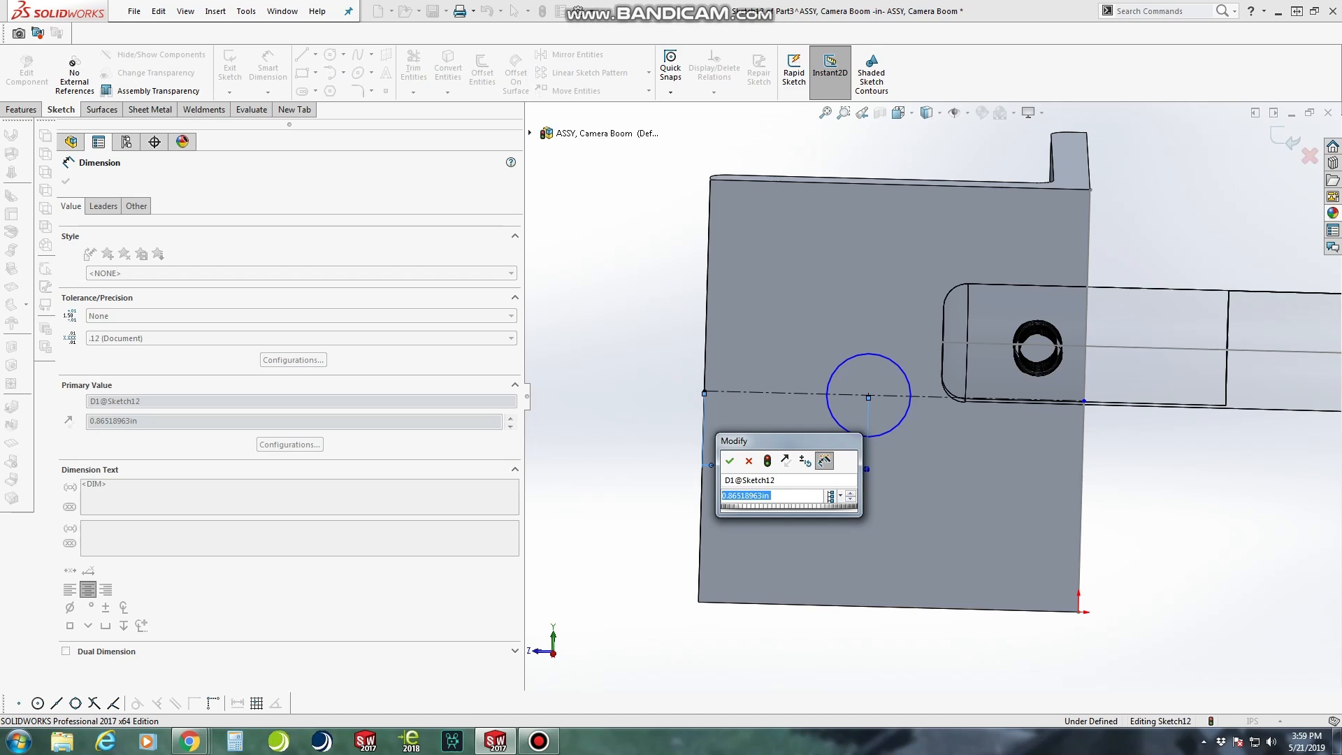
{"action": "type", "text": ".5"}
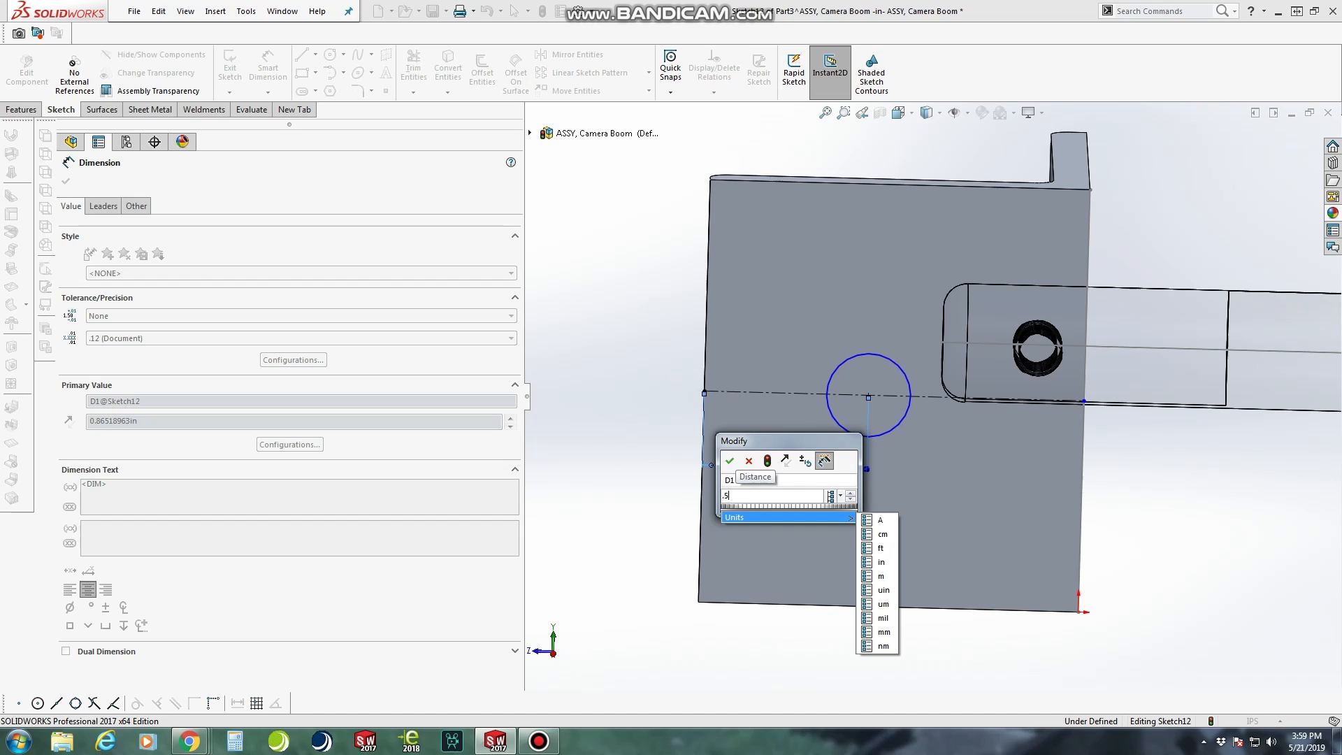
{"action": "key", "text": "Return"}
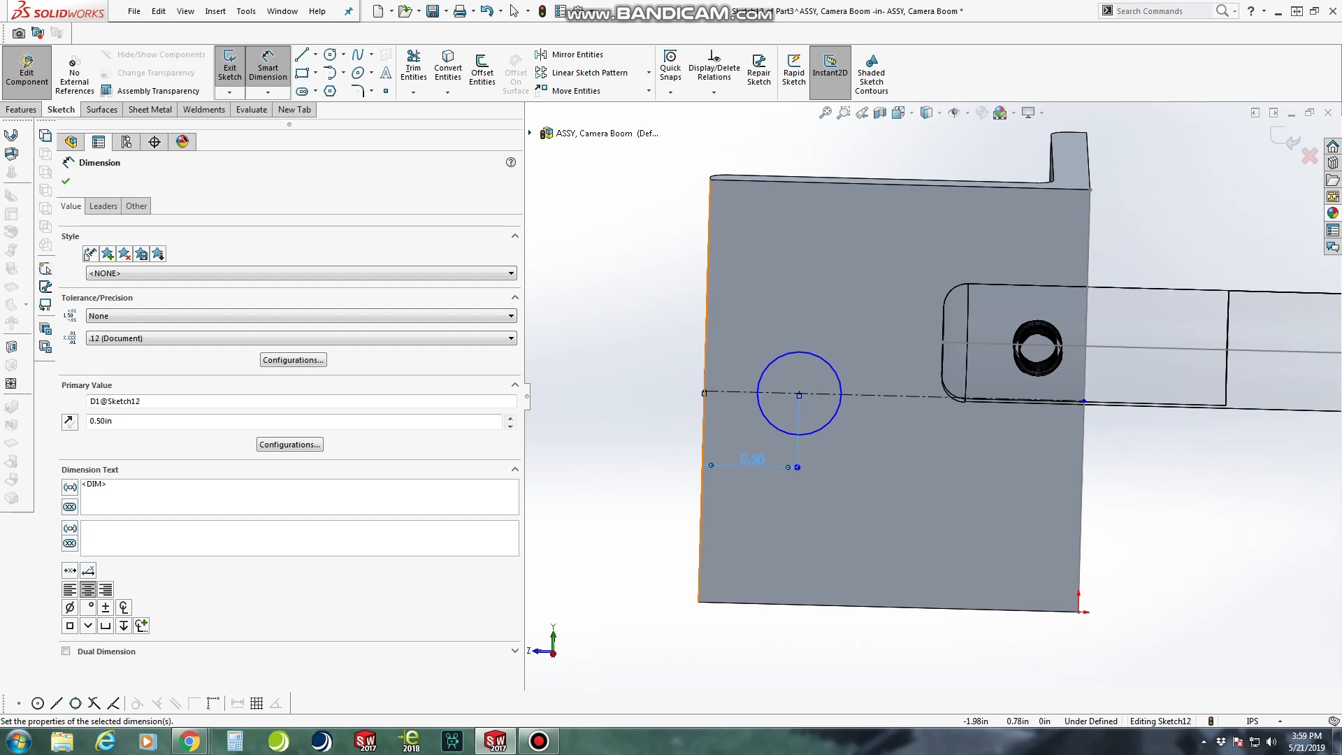
{"action": "double_click", "coordinate": [753, 458]}
{"action": "type", "text": "0.75"}
{"action": "key", "text": "Return"}
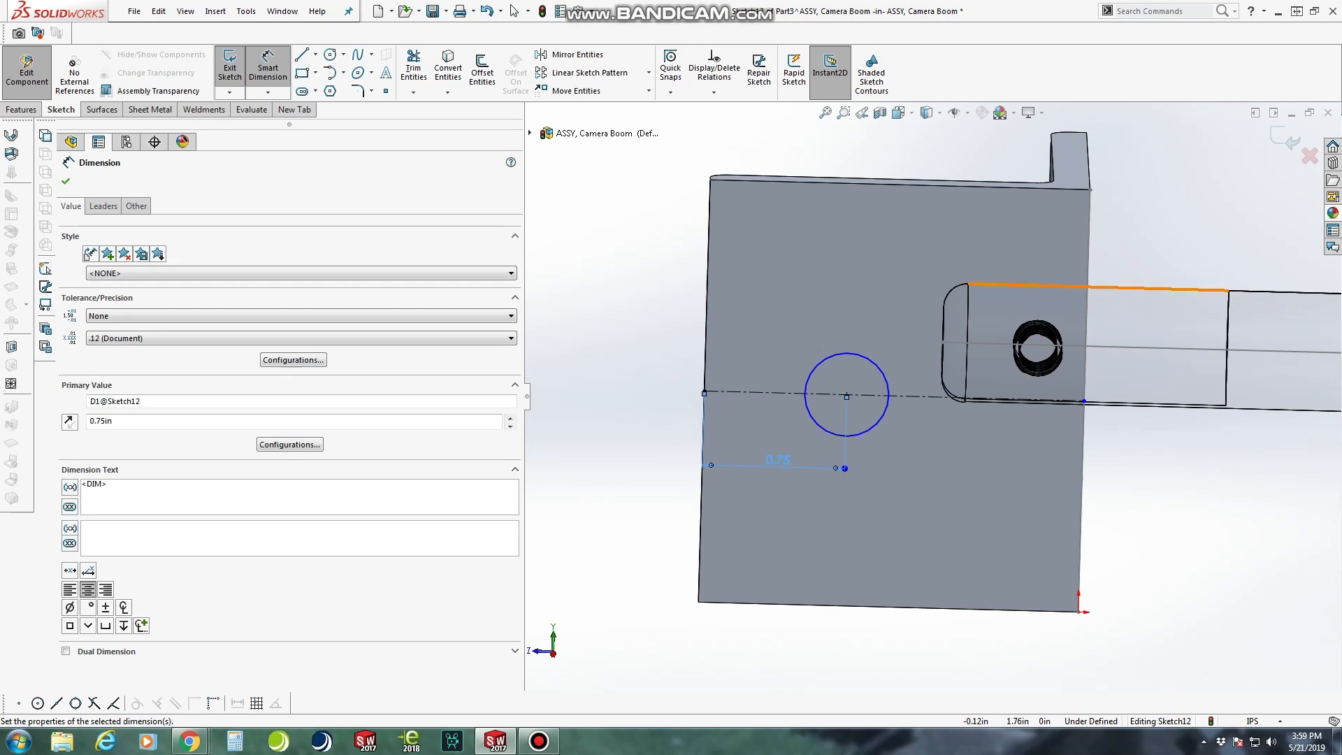
Dimension the circle's diameter at 0.2812 in
{"action": "left_click", "coordinate": [860, 434]}
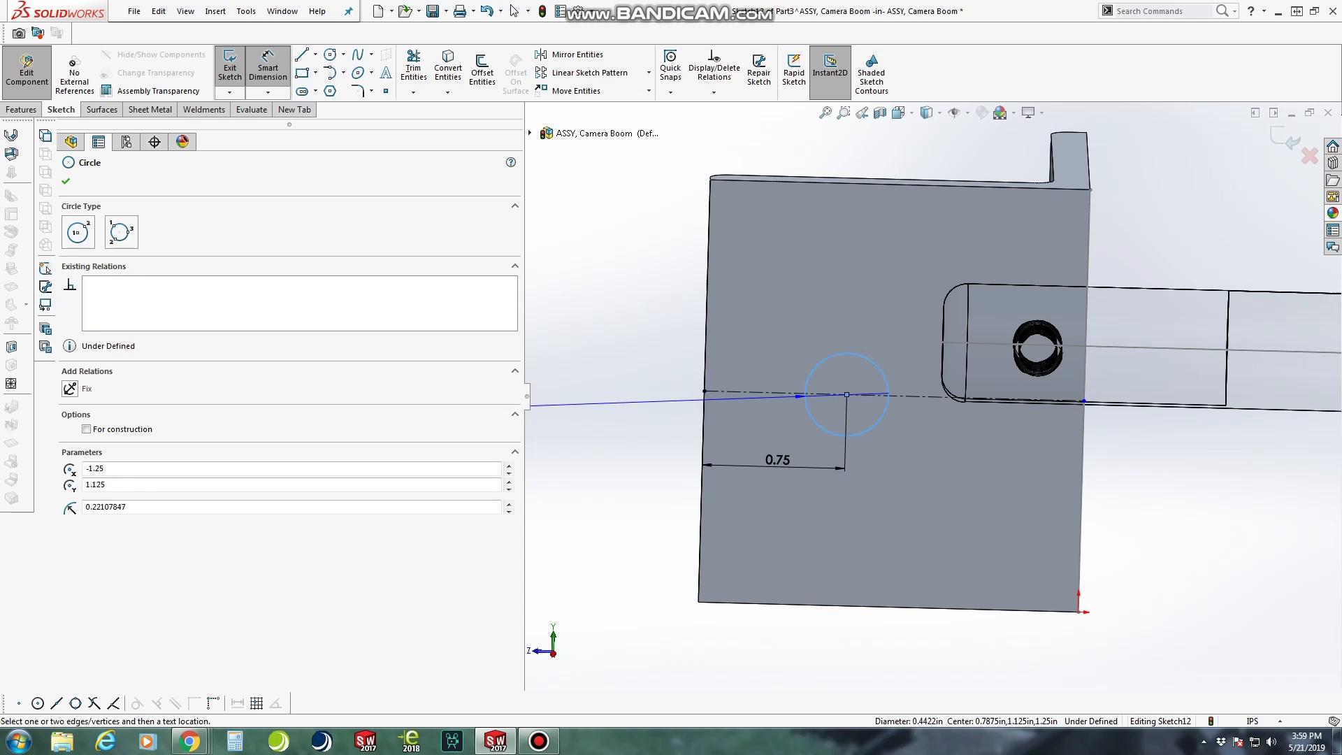
{"action": "left_click", "coordinate": [842, 493]}
{"action": "type", "text": "0.2"}
{"action": "key", "text": "Return"}
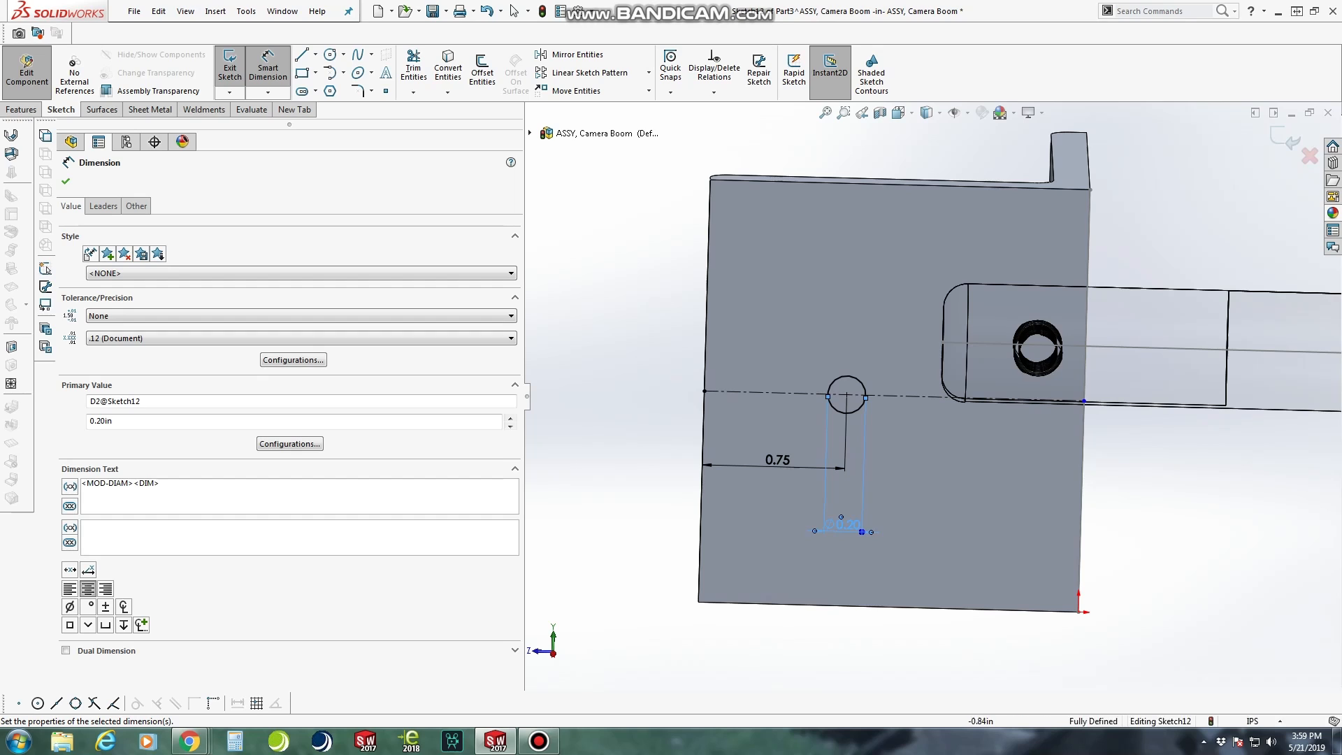
{"action": "double_click", "coordinate": [843, 524]}
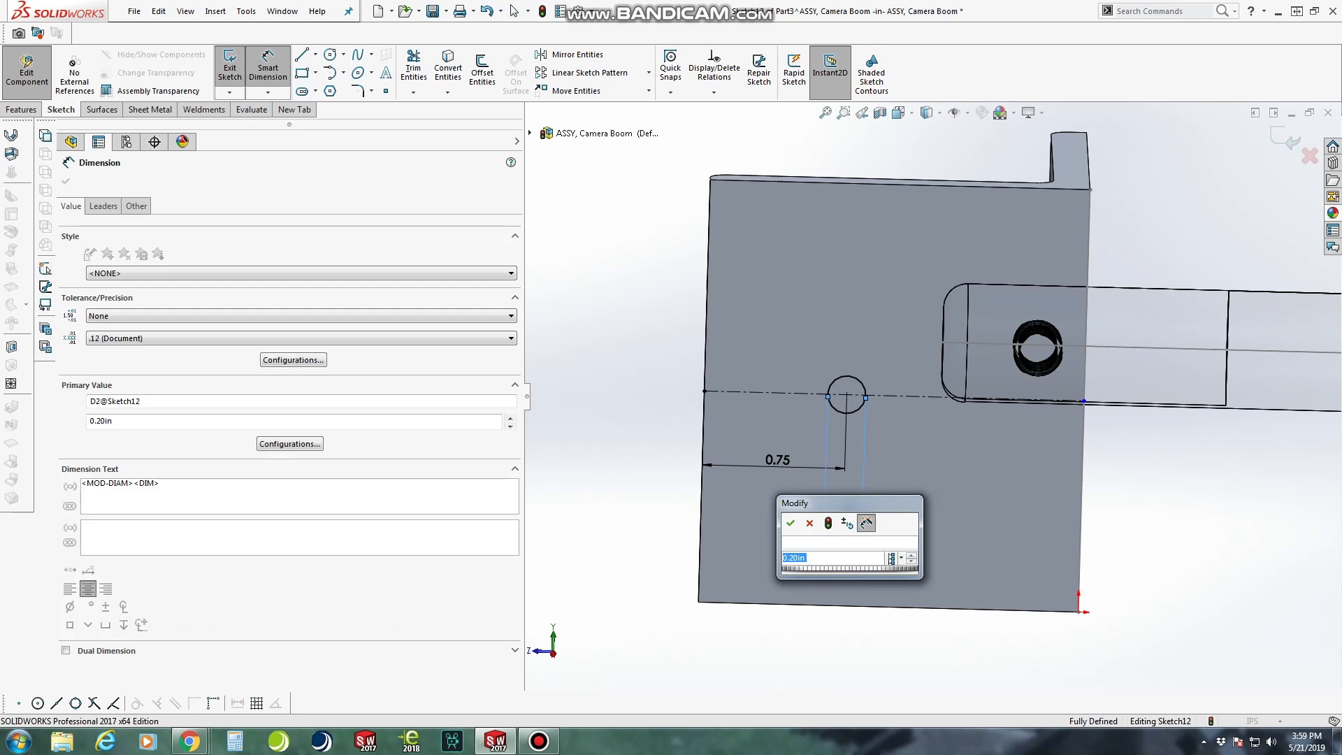
{"action": "type", "text": ".28"}
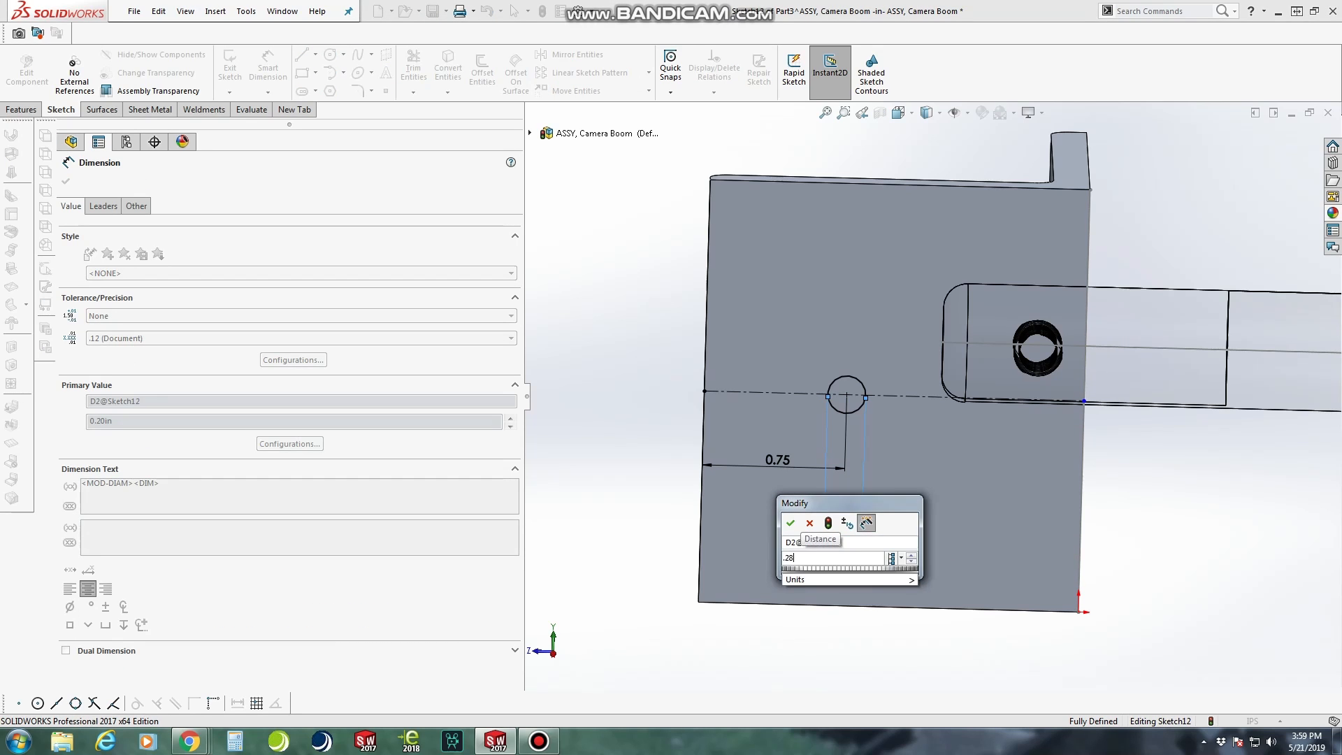
{"action": "type", "text": "12"}
{"action": "key", "text": "Return"}
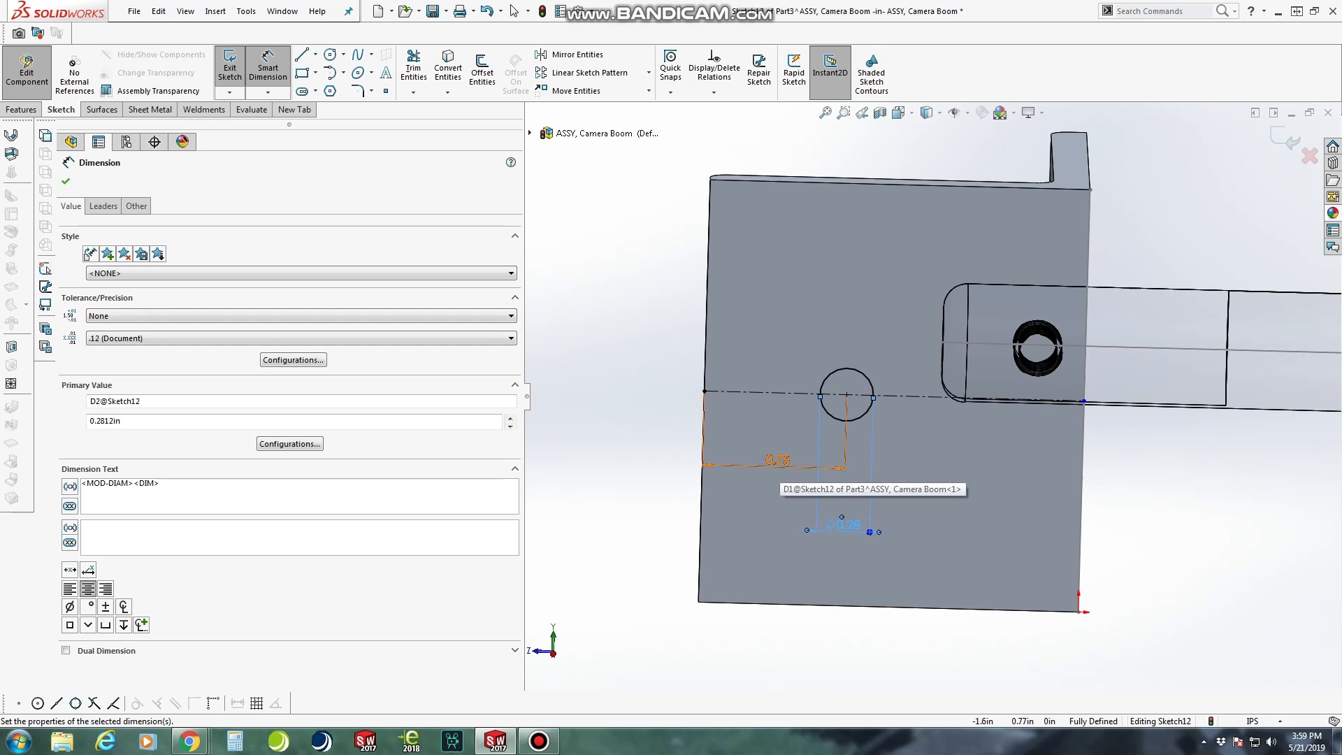
Cut the circle through the leg using the Up To Next end condition
{"action": "key", "text": "c"}
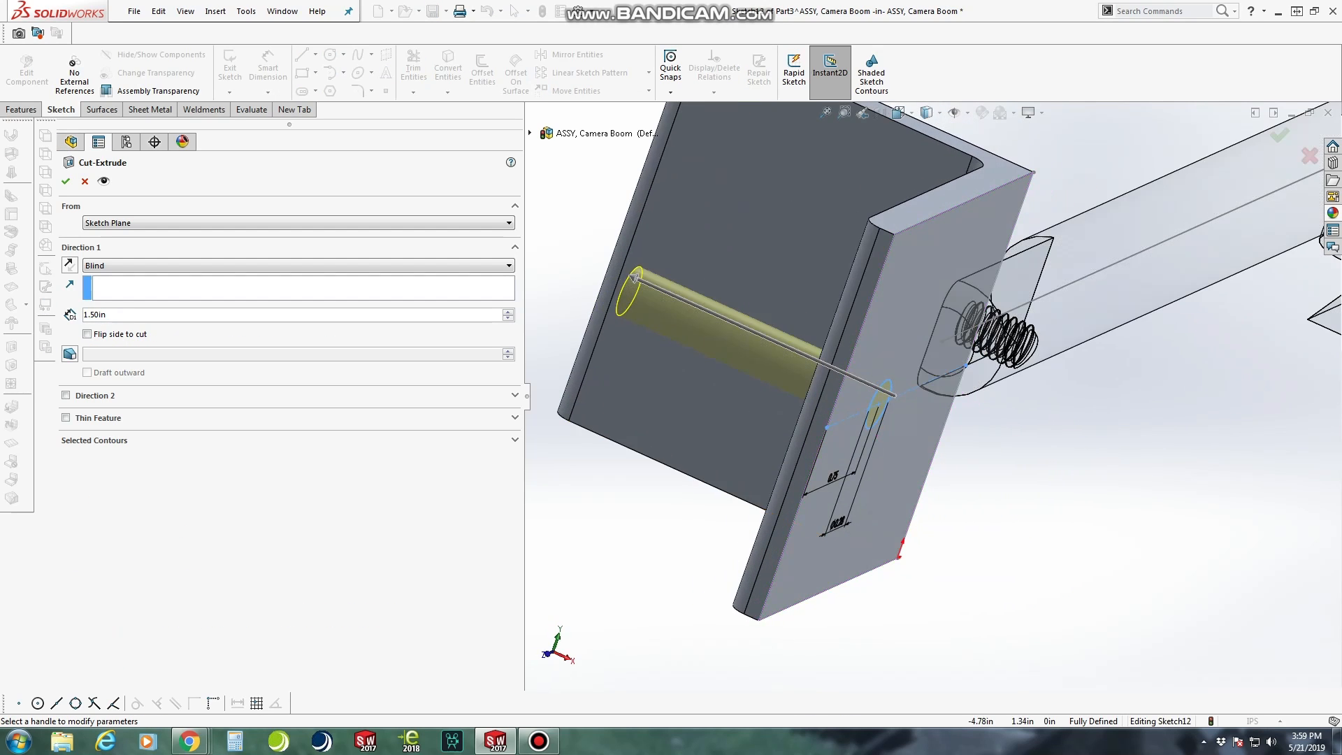
{"action": "left_click", "coordinate": [298, 265]}
{"action": "left_click", "coordinate": [299, 305]}
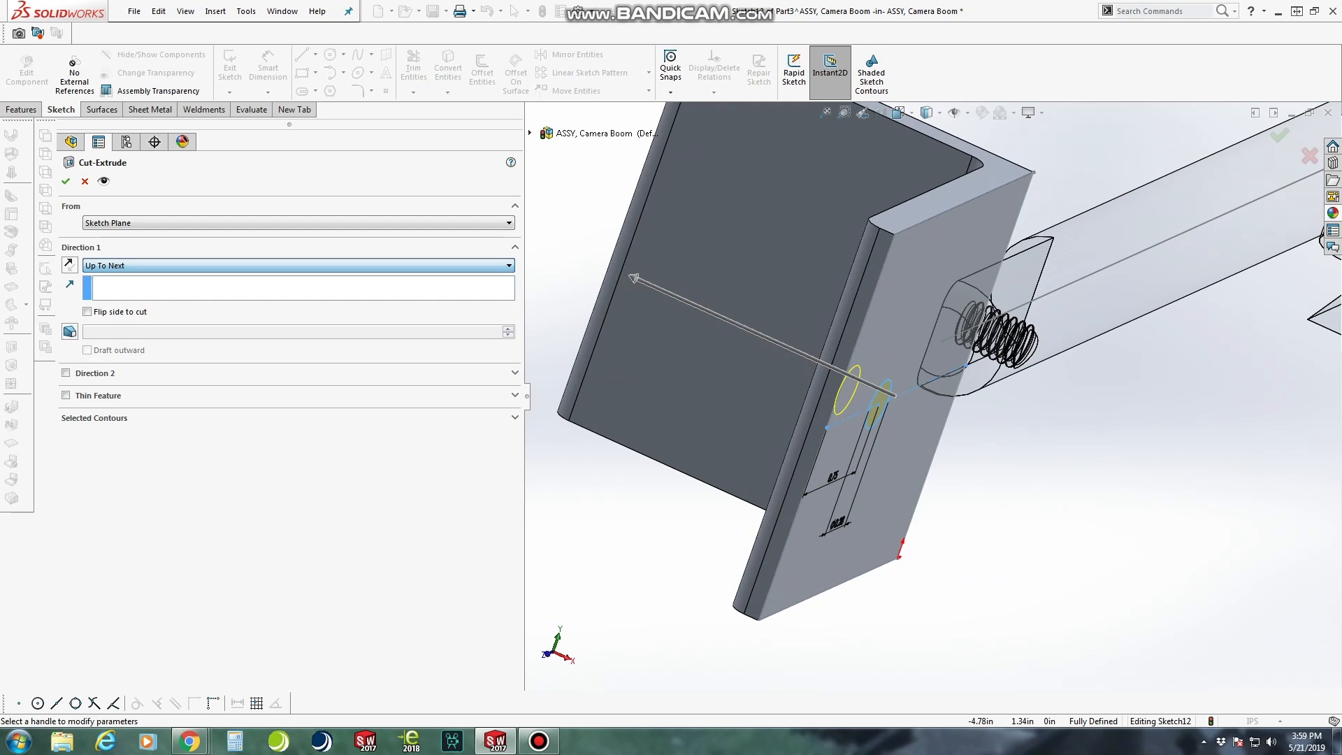
{"action": "key", "text": "Return"}
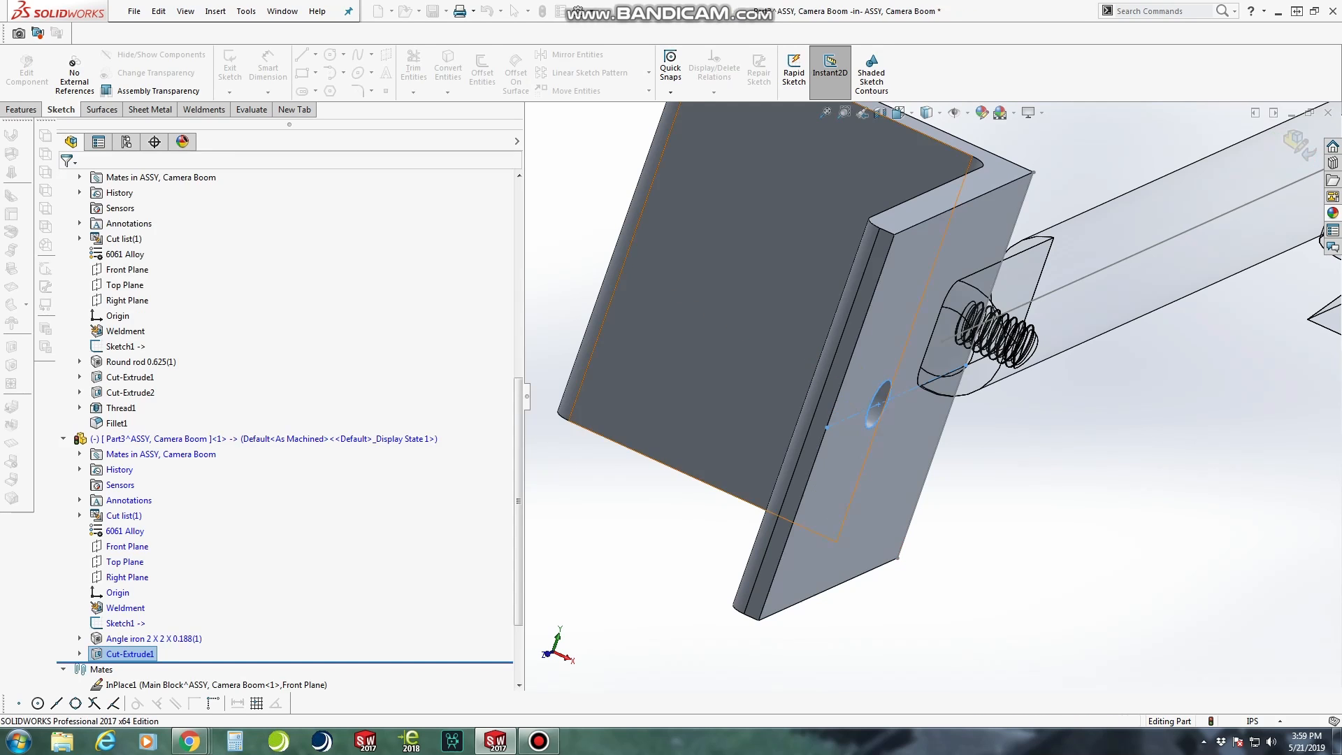
Start a Fillet and select the two short corner edges at the free end of the drilled leg
{"action": "scroll", "coordinate": [902, 411], "scroll_direction": "up", "scroll_amount": 4}
{"action": "middle_click_drag", "start_coordinate": [902, 411], "coordinate": [1117, 418]}
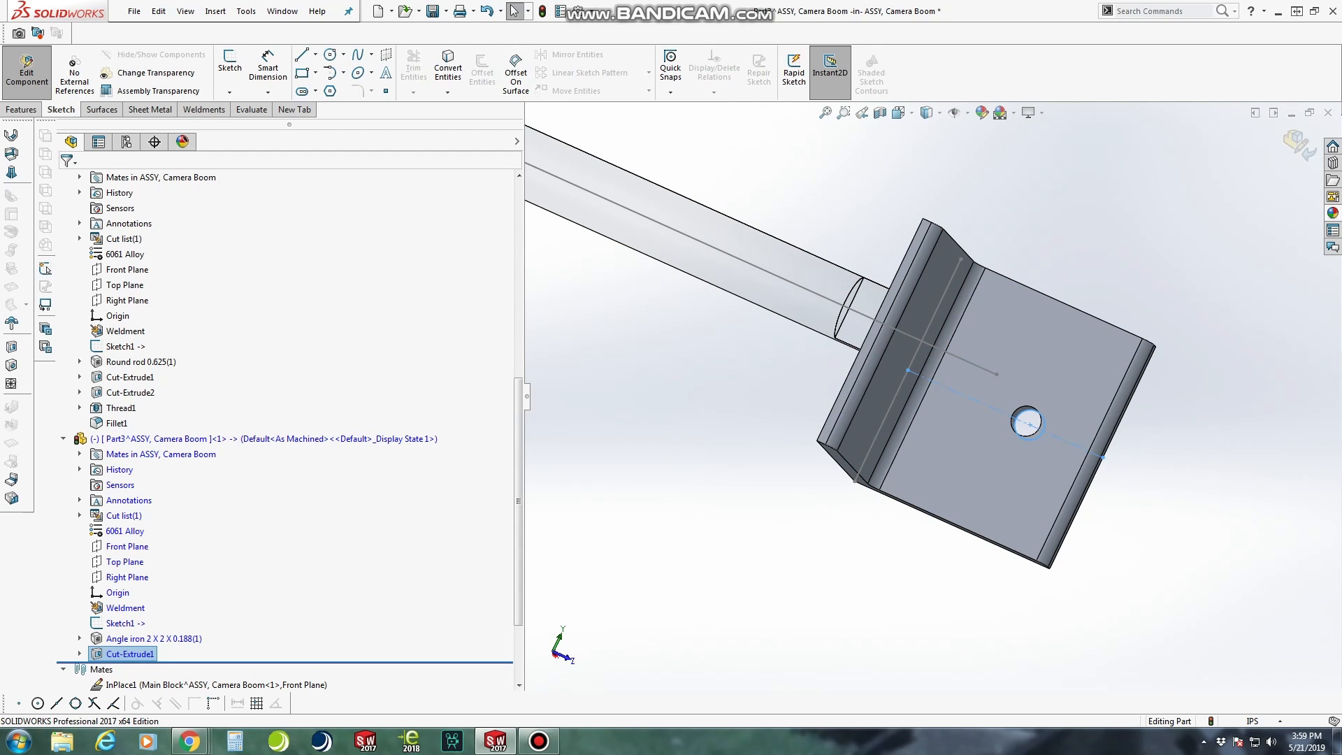
{"action": "left_click", "coordinate": [21, 109]}
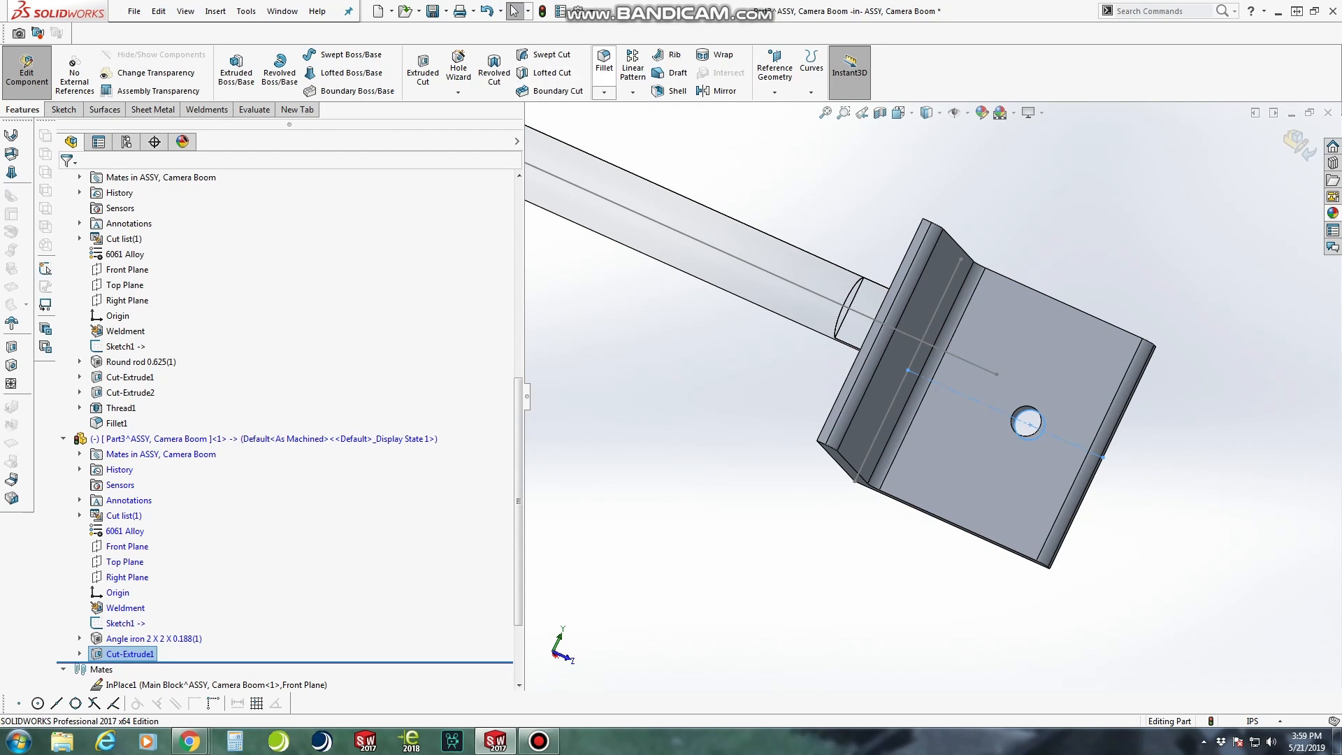
{"action": "left_click", "coordinate": [604, 62]}
{"action": "middle_click_drag", "start_coordinate": [1026, 296], "coordinate": [979, 308]}
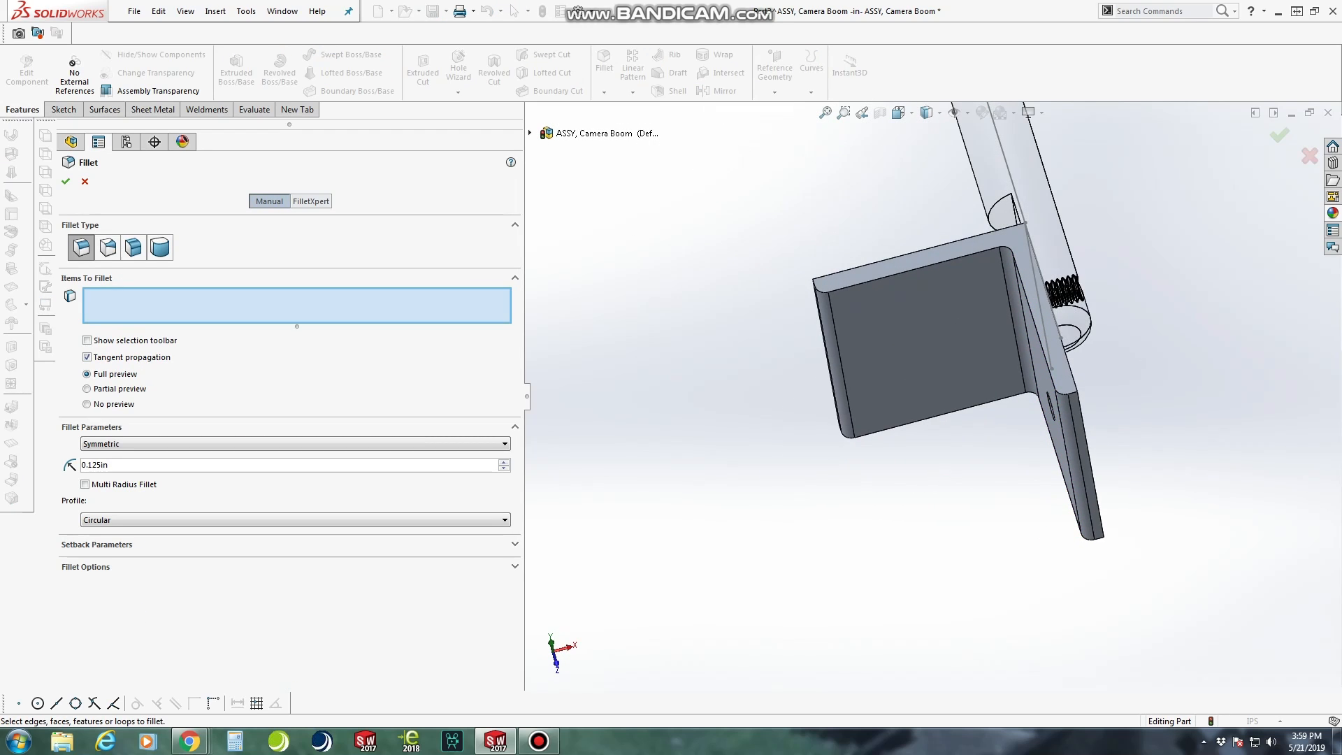
{"action": "scroll", "coordinate": [1094, 509], "scroll_direction": "down", "scroll_amount": 2}
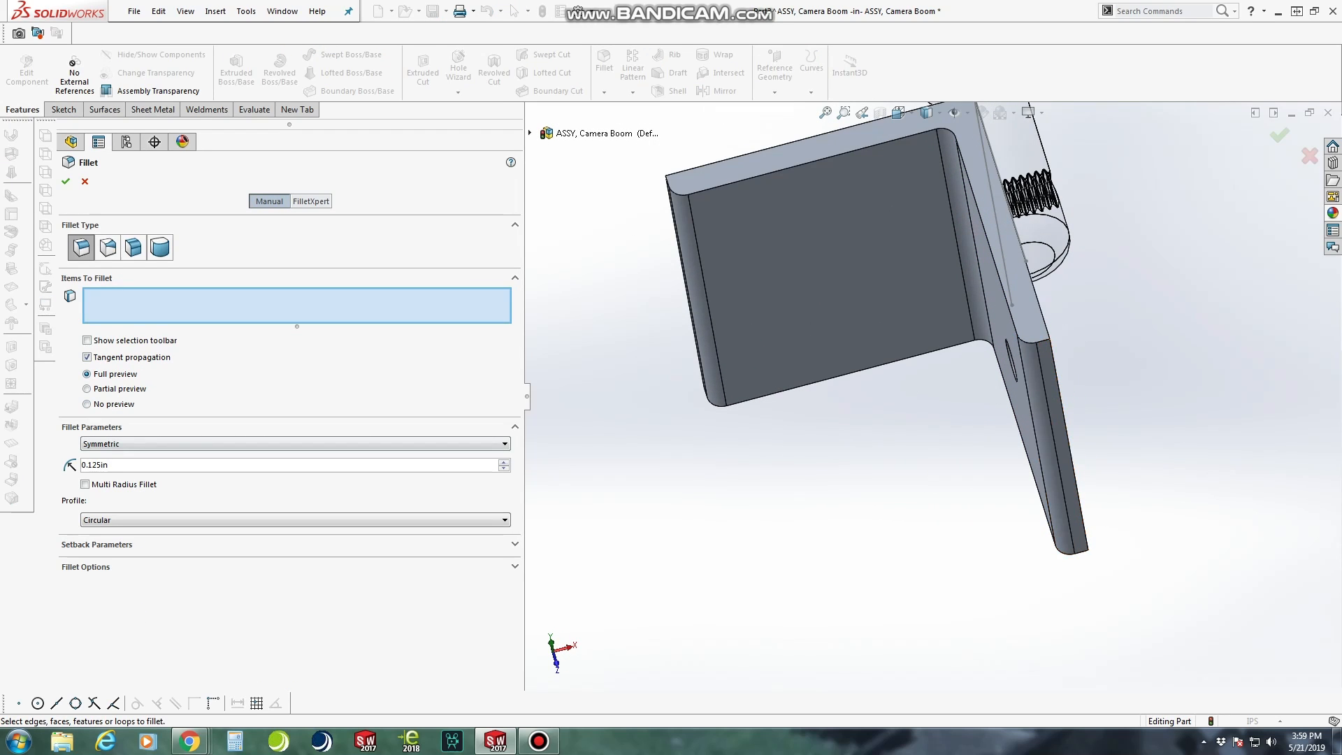
{"action": "scroll", "coordinate": [1131, 336], "scroll_direction": "down", "scroll_amount": 2}
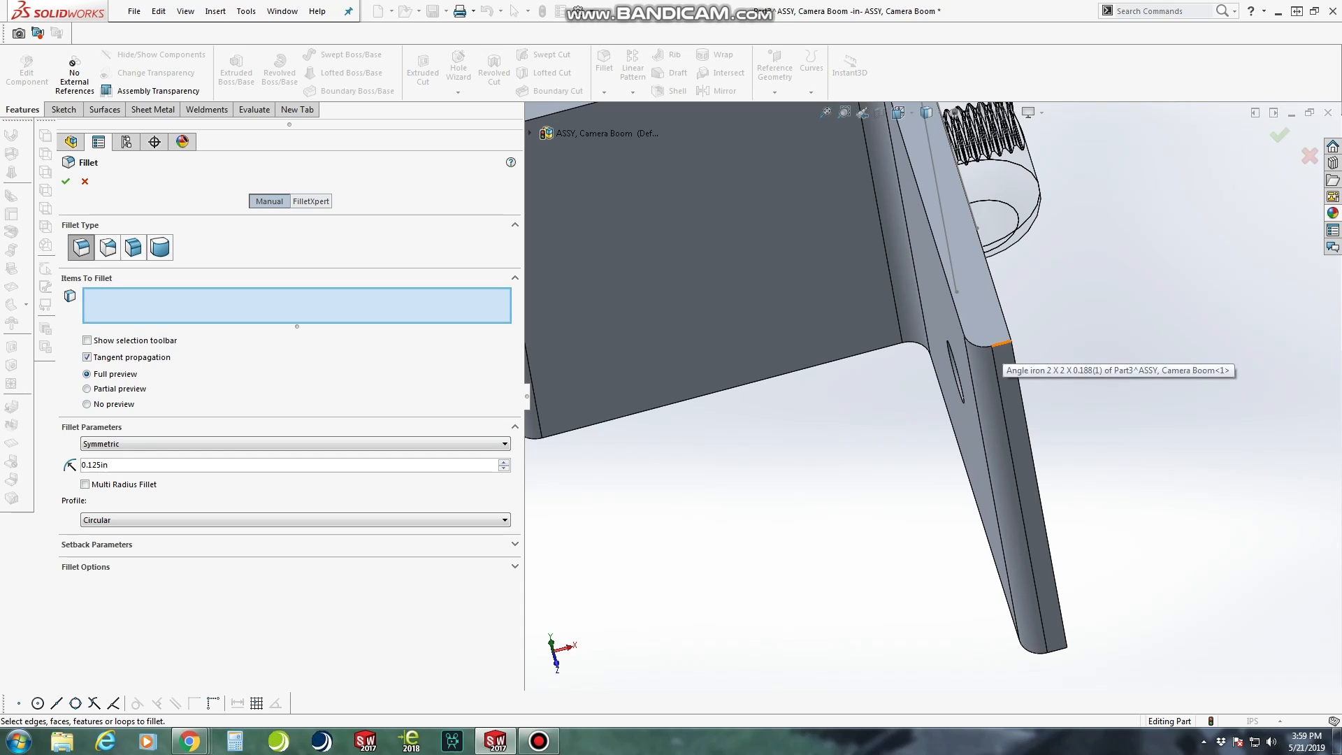
{"action": "left_click", "coordinate": [1001, 343]}
{"action": "scroll", "coordinate": [1000, 343], "scroll_direction": "up", "scroll_amount": 6}
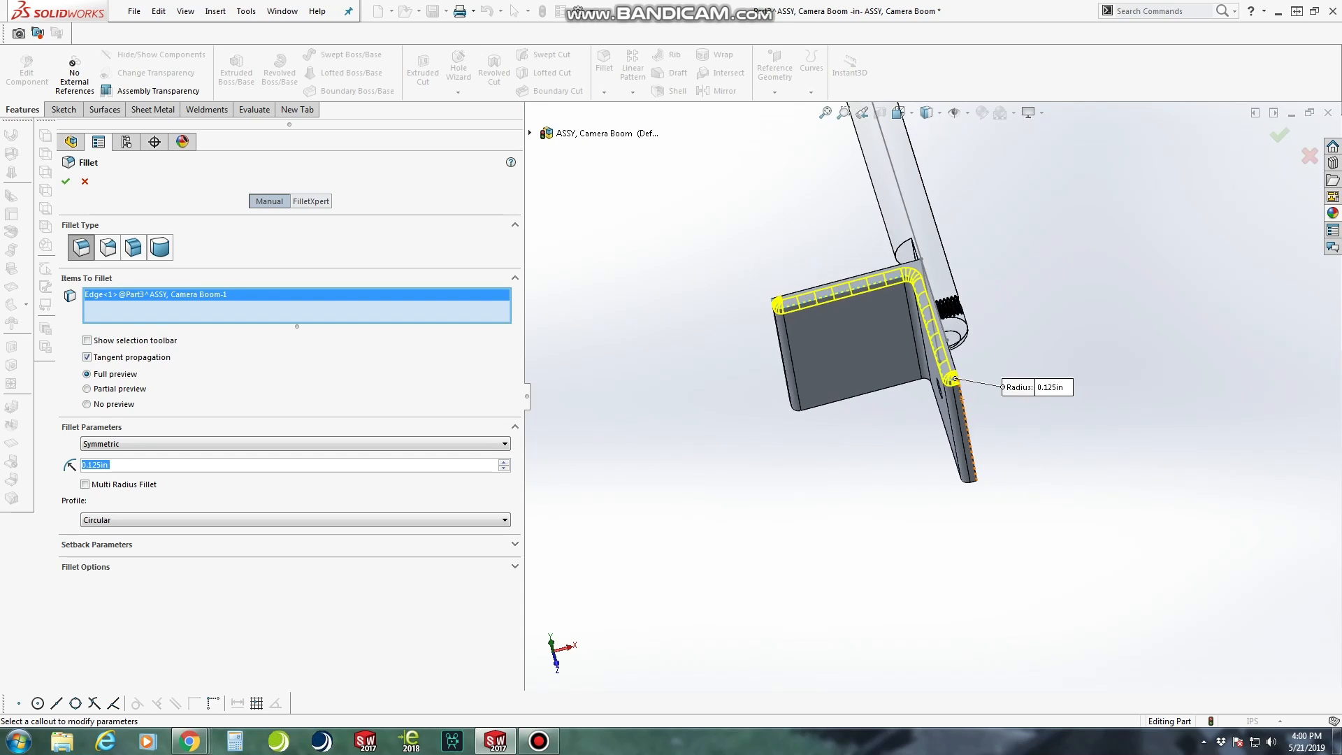
{"action": "scroll", "coordinate": [989, 480], "scroll_direction": "down", "scroll_amount": 3}
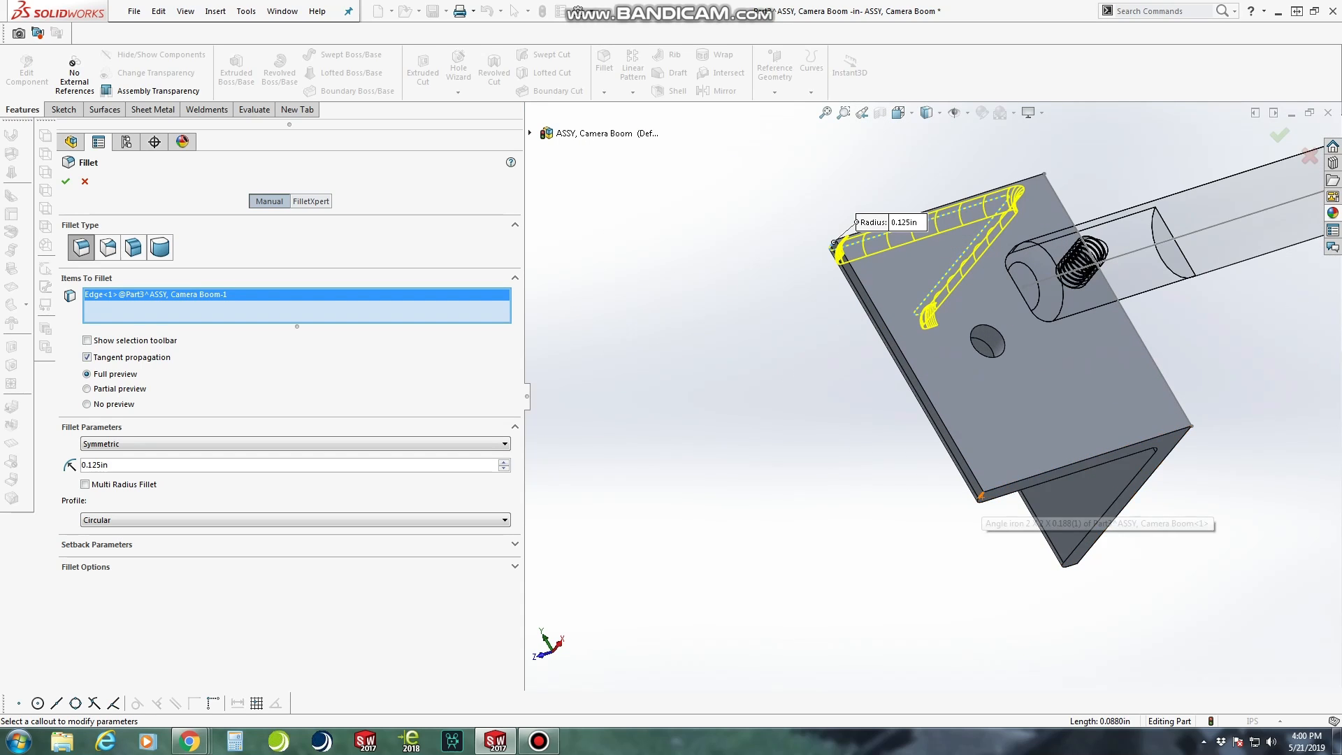
{"action": "left_click", "coordinate": [989, 481]}
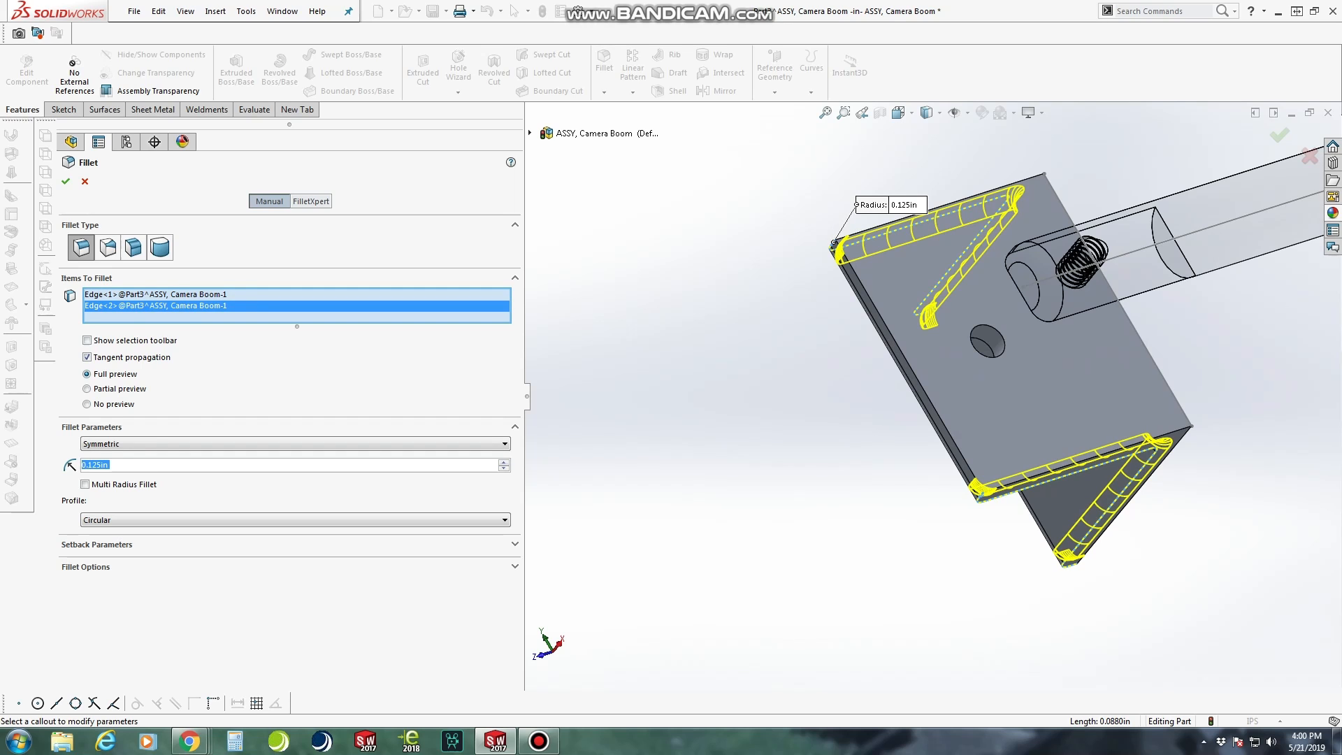
Disable tangent propagation and fillet the drilled leg's two selected corners with a 0.75 in radius
{"action": "middle_click_drag", "start_coordinate": [996, 420], "coordinate": [1094, 404]}
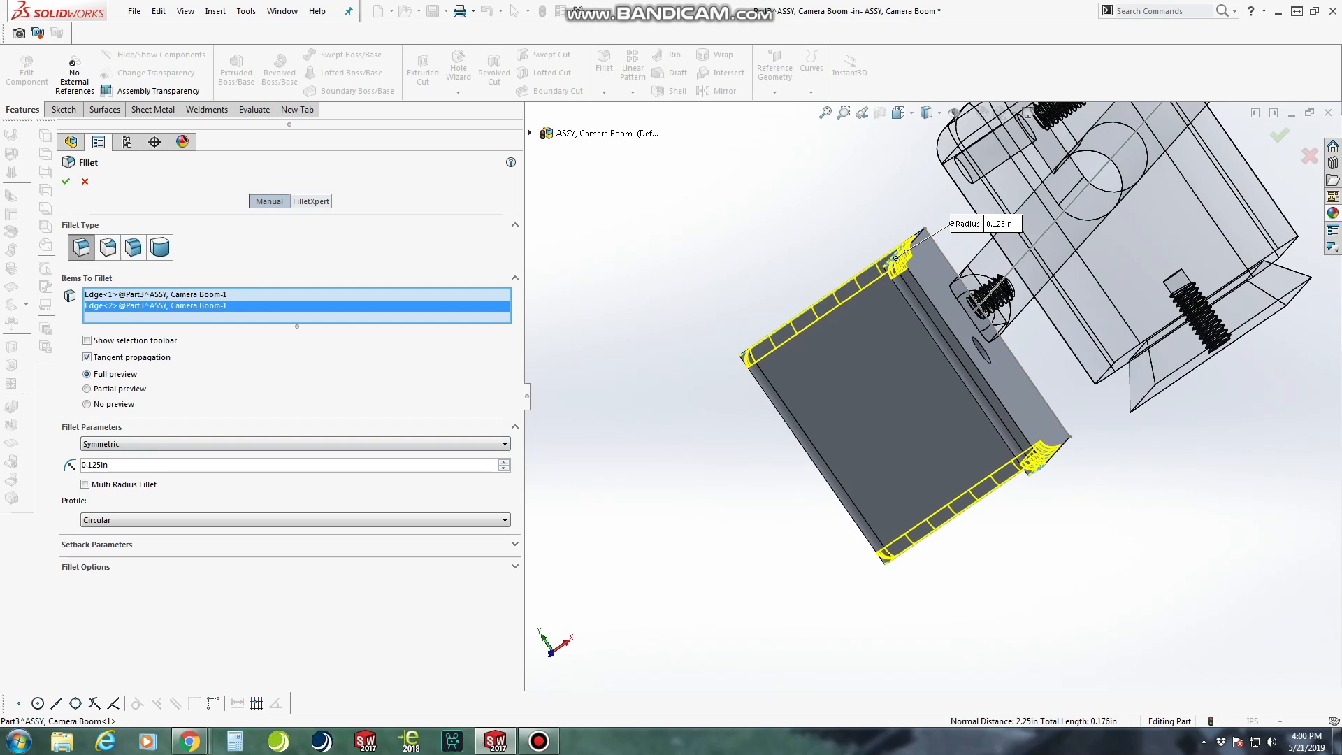
{"action": "left_click", "coordinate": [87, 357]}
{"action": "scroll", "coordinate": [933, 405], "scroll_direction": "up", "scroll_amount": 1}
{"action": "middle_click_drag", "start_coordinate": [938, 364], "coordinate": [885, 392]}
{"action": "scroll", "coordinate": [878, 332], "scroll_direction": "down", "scroll_amount": 5}
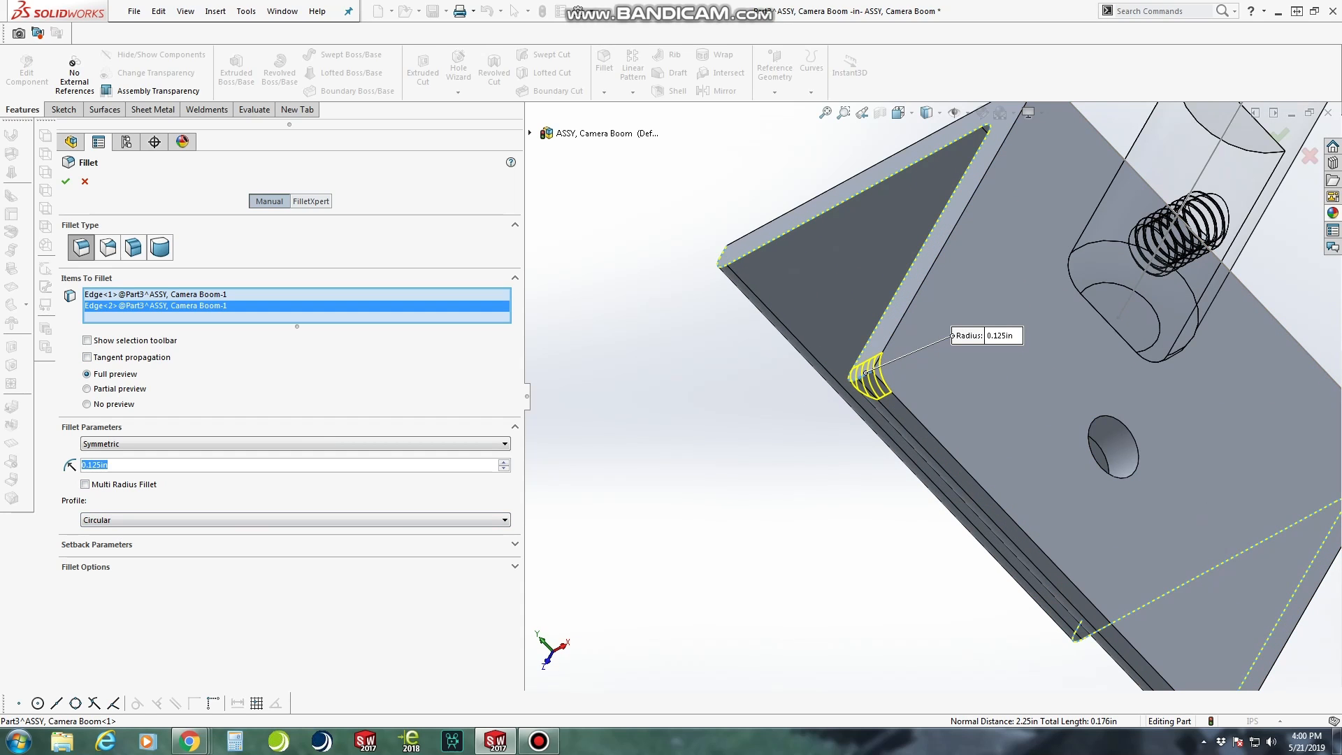
{"action": "type", "text": ".75"}
{"action": "key", "text": "Return"}
{"action": "scroll", "coordinate": [933, 397], "scroll_direction": "up", "scroll_amount": 3}
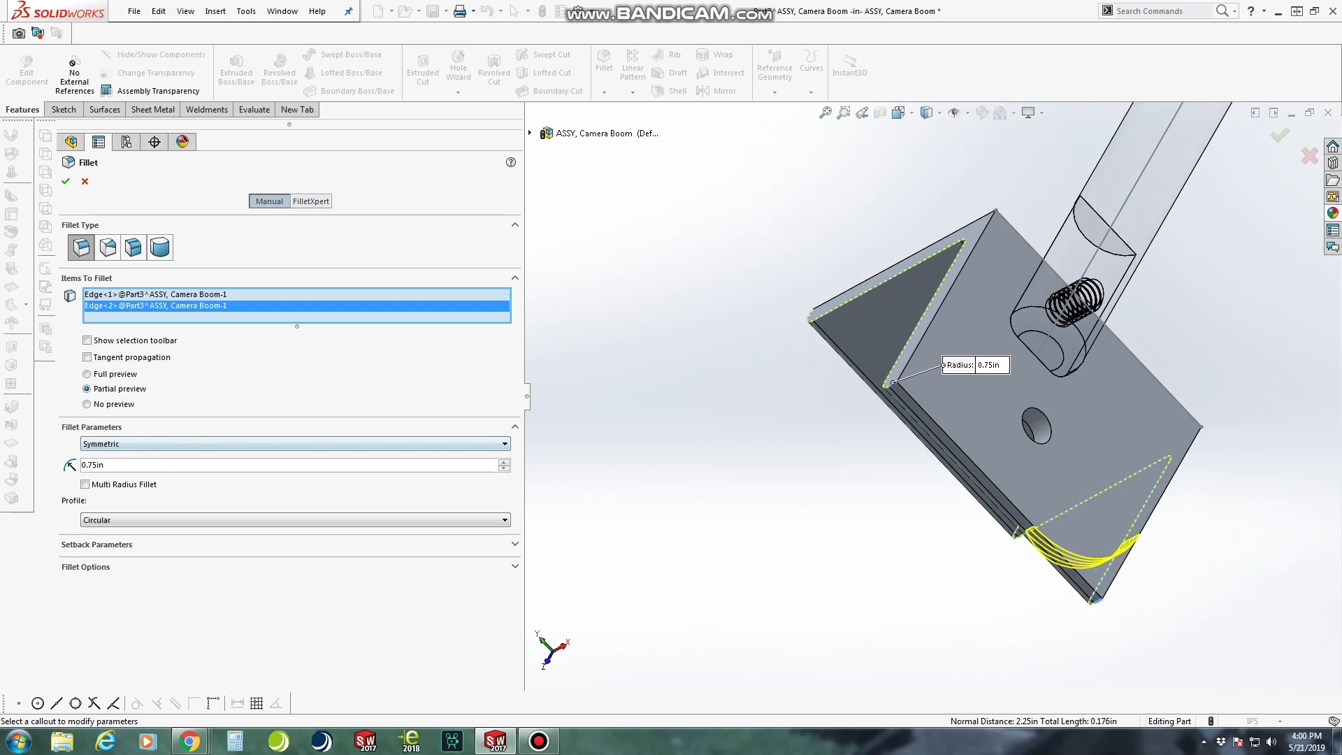
{"action": "middle_click_drag", "start_coordinate": [932, 397], "coordinate": [913, 300]}
{"action": "scroll", "coordinate": [907, 244], "scroll_direction": "down", "scroll_amount": 2}
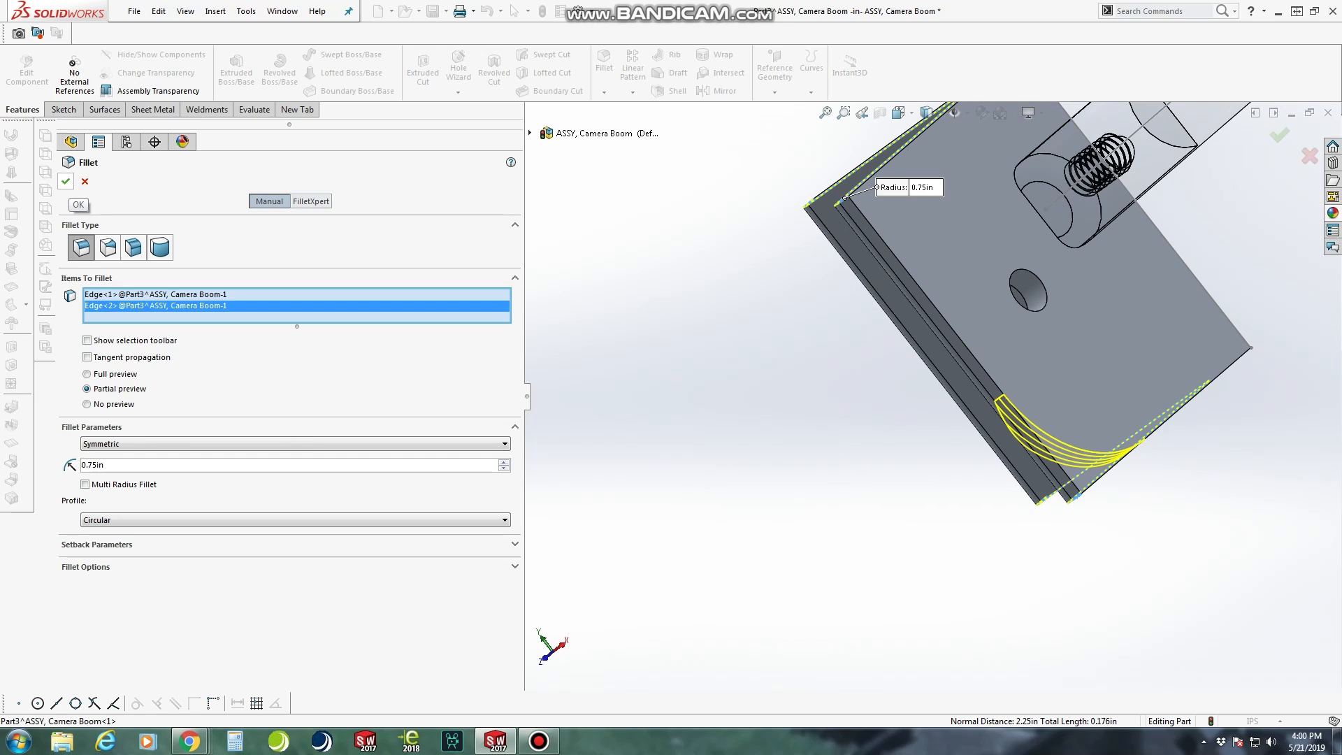
{"action": "left_click", "coordinate": [66, 181]}
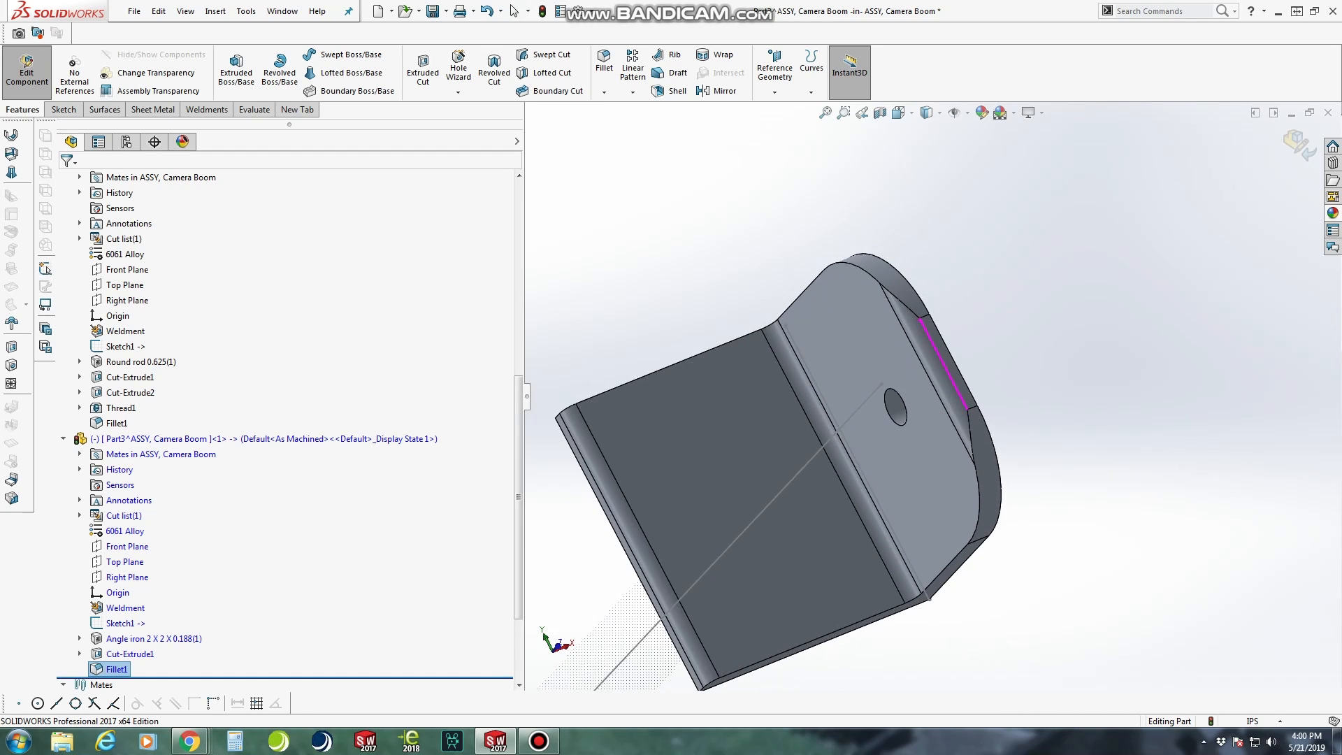
Finish editing the angle bracket in context and return to the camera boom assembly
{"action": "scroll", "coordinate": [944, 370], "scroll_direction": "up", "scroll_amount": 3}
{"action": "middle_click_drag", "start_coordinate": [856, 437], "coordinate": [916, 436]}
{"action": "scroll", "coordinate": [916, 435], "scroll_direction": "down", "scroll_amount": 1}
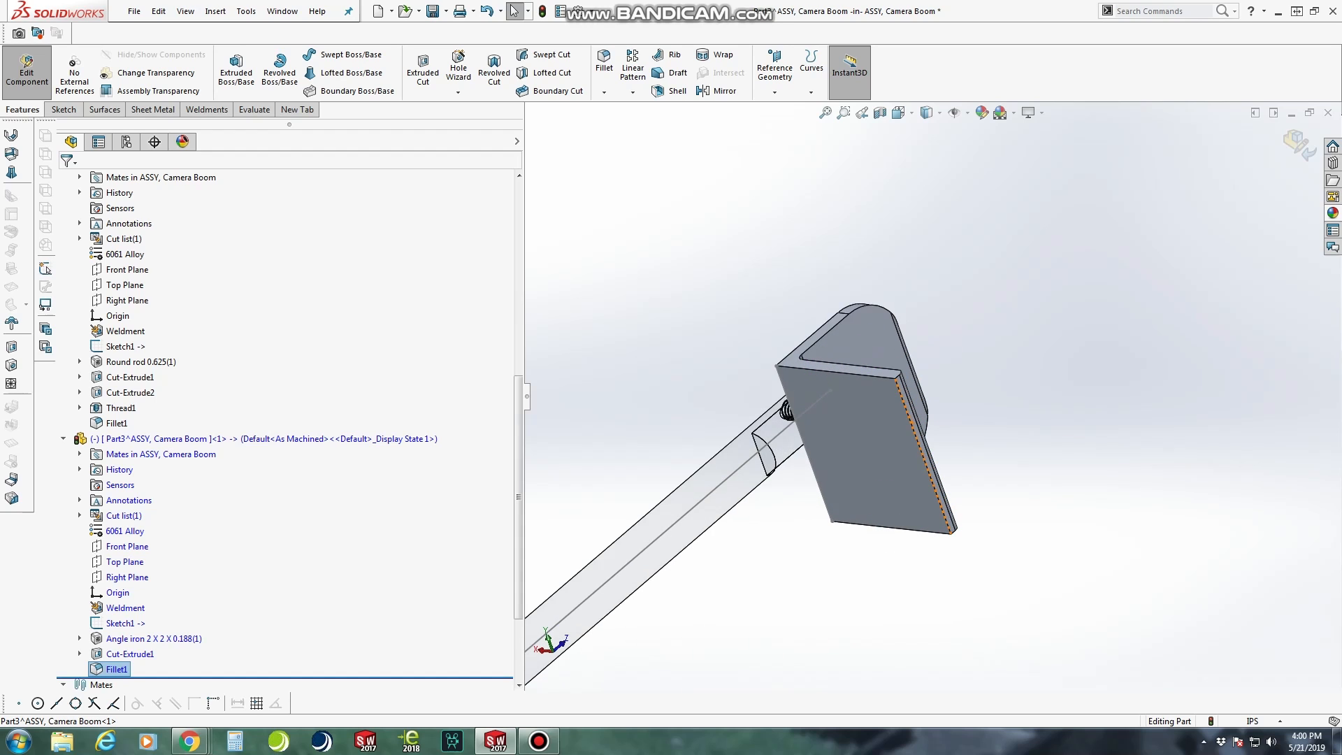
{"action": "left_click", "coordinate": [27, 72]}
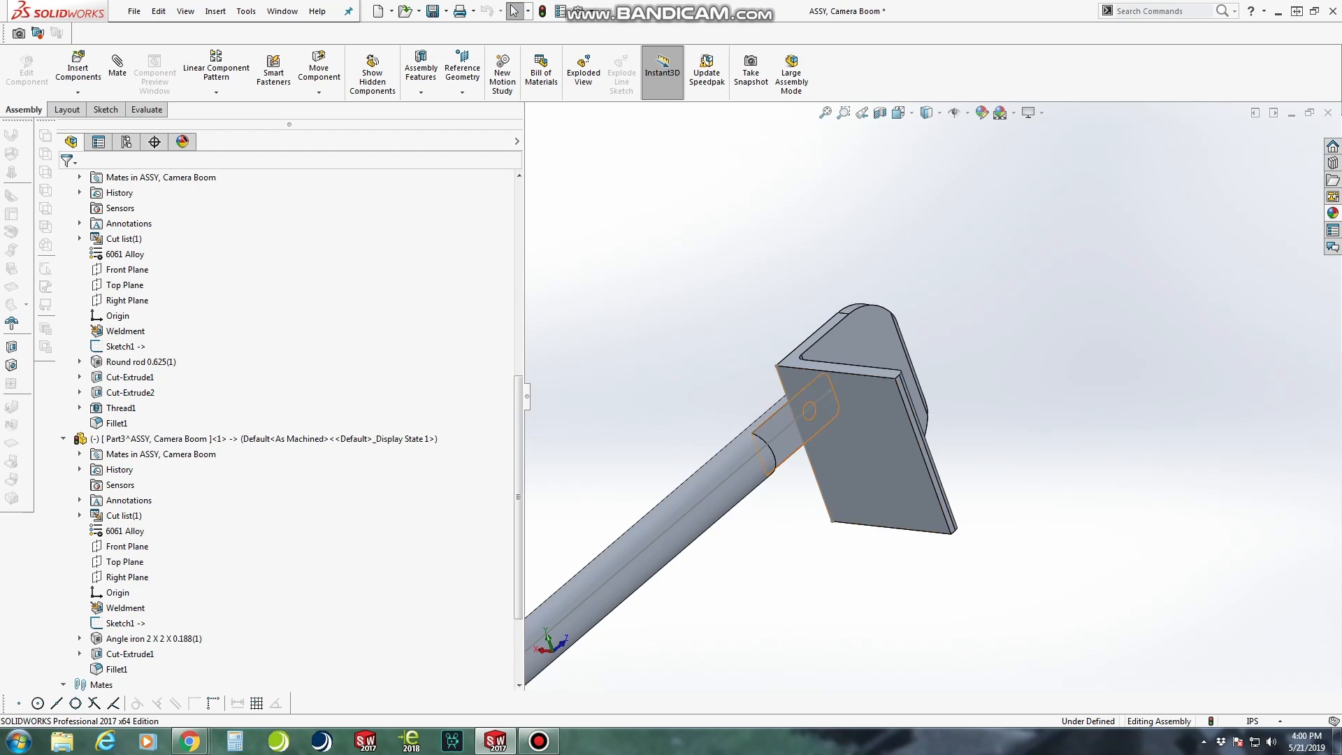
Move the angle bracket clear of the rod's flat end
{"action": "left_click_drag", "start_coordinate": [851, 440], "coordinate": [1043, 413]}
{"action": "scroll", "coordinate": [783, 546], "scroll_direction": "down", "scroll_amount": 2}
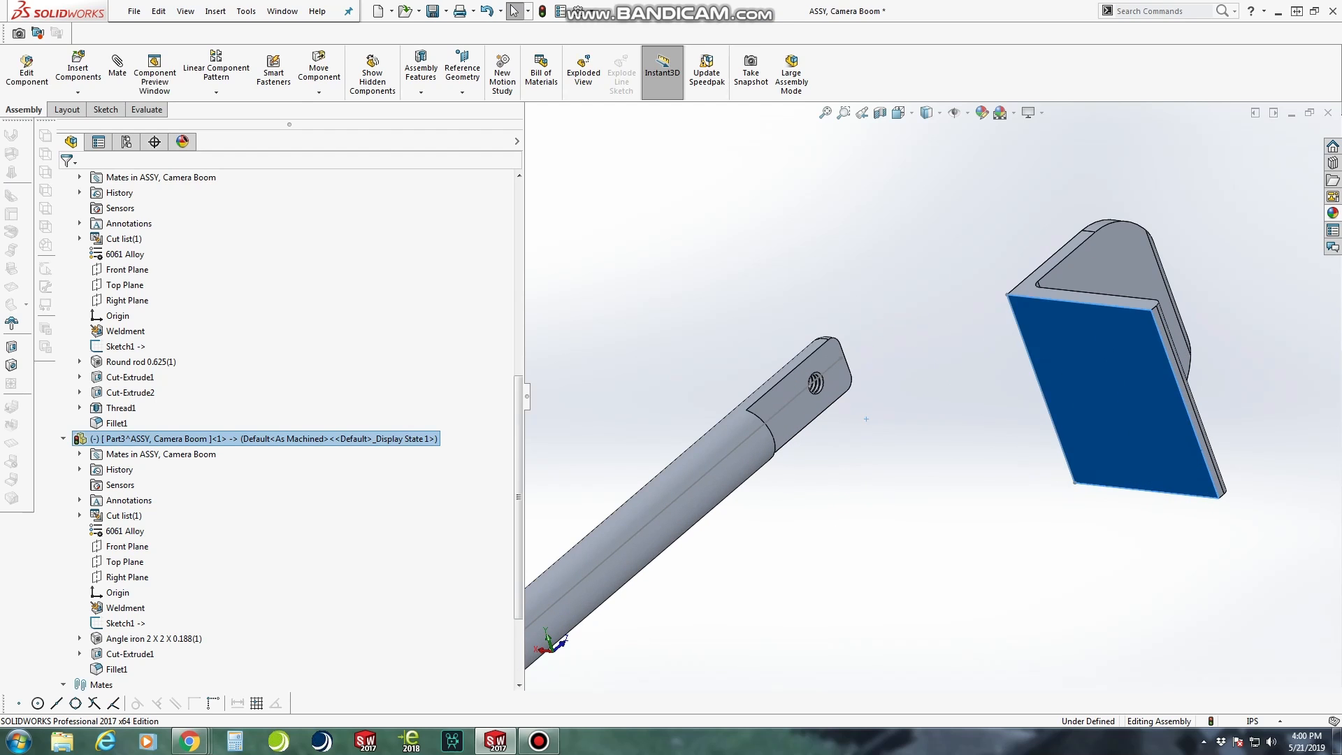
{"action": "left_click", "coordinate": [784, 546]}
Show the sketch behind the rod's second cut, Cut-Extrude2
{"action": "left_click_drag", "start_coordinate": [518, 497], "coordinate": [518, 408]}
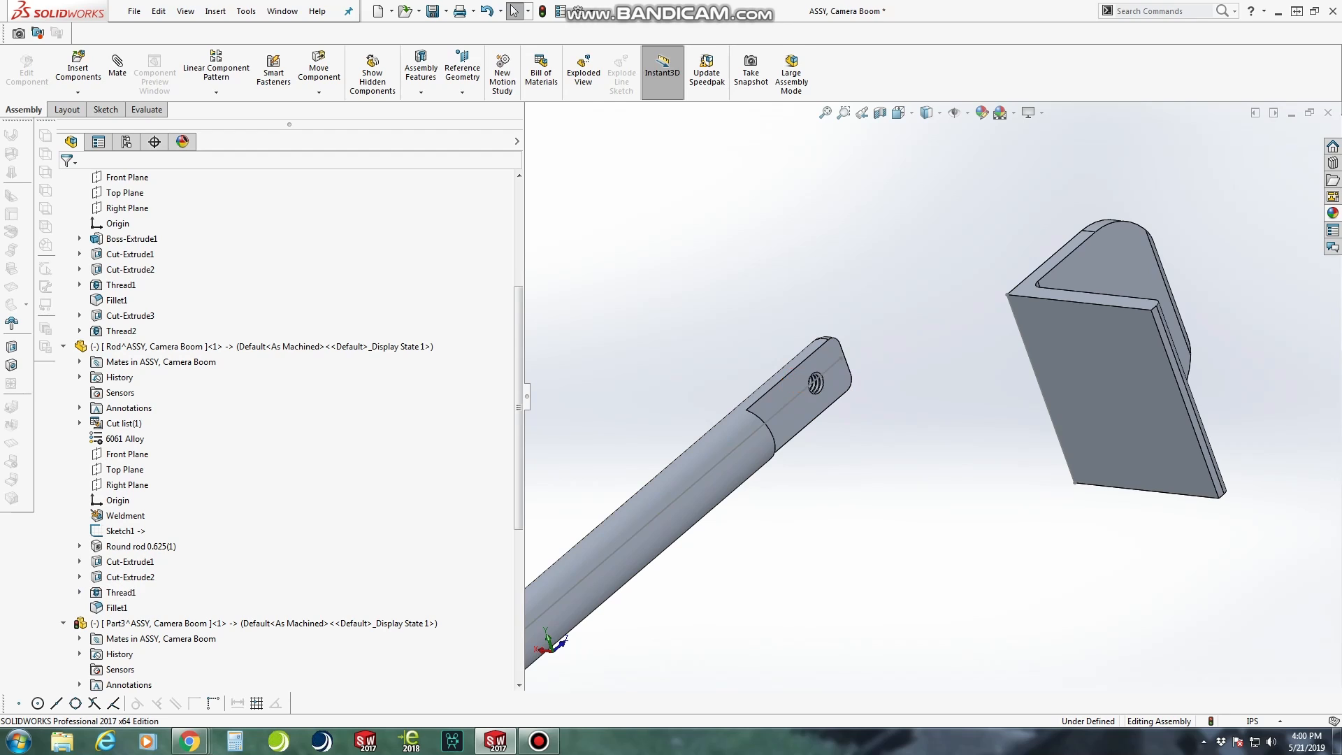
{"action": "left_click", "coordinate": [80, 578]}
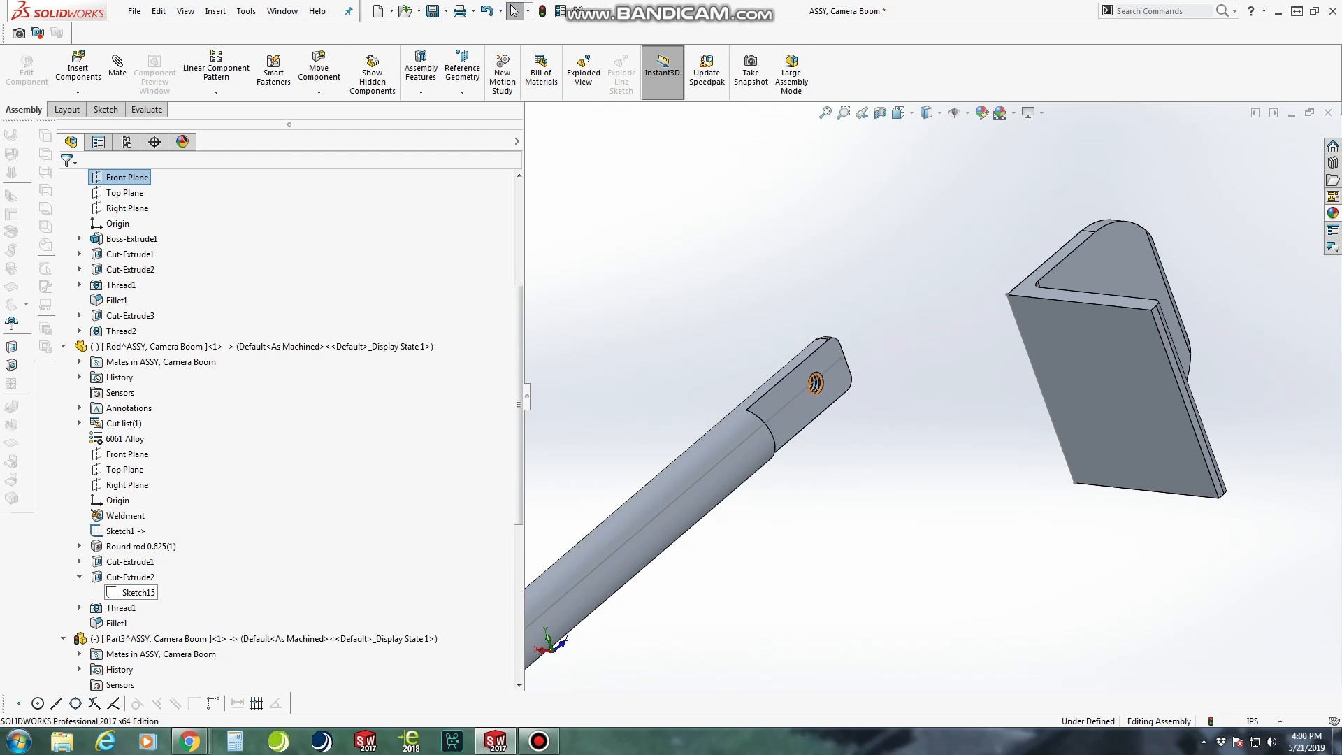
{"action": "right_click", "coordinate": [120, 591]}
{"action": "left_click", "coordinate": [132, 569]}
Add a concentric mate between the sketched circle of the rod's threaded hole and the edge of the bracket's hole
{"action": "scroll", "coordinate": [805, 500], "scroll_direction": "down", "scroll_amount": 3}
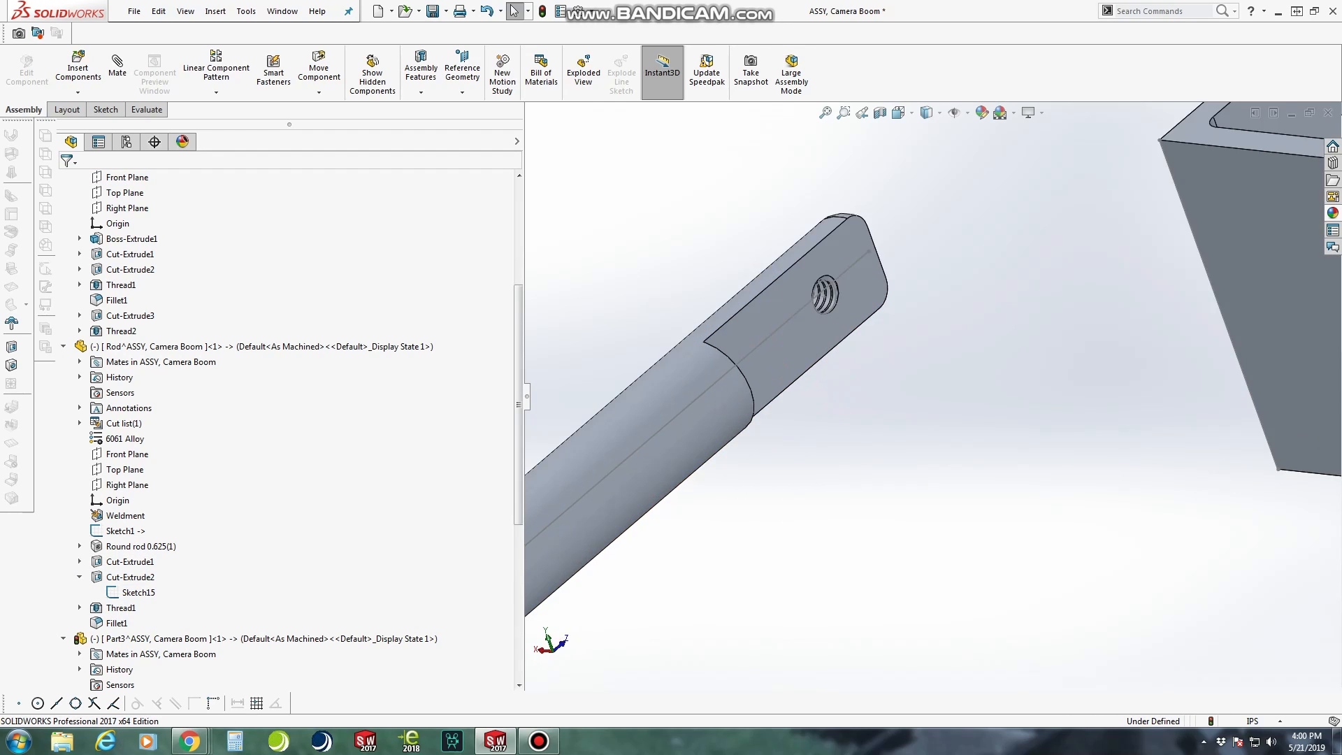
{"action": "scroll", "coordinate": [874, 279], "scroll_direction": "down", "scroll_amount": 5}
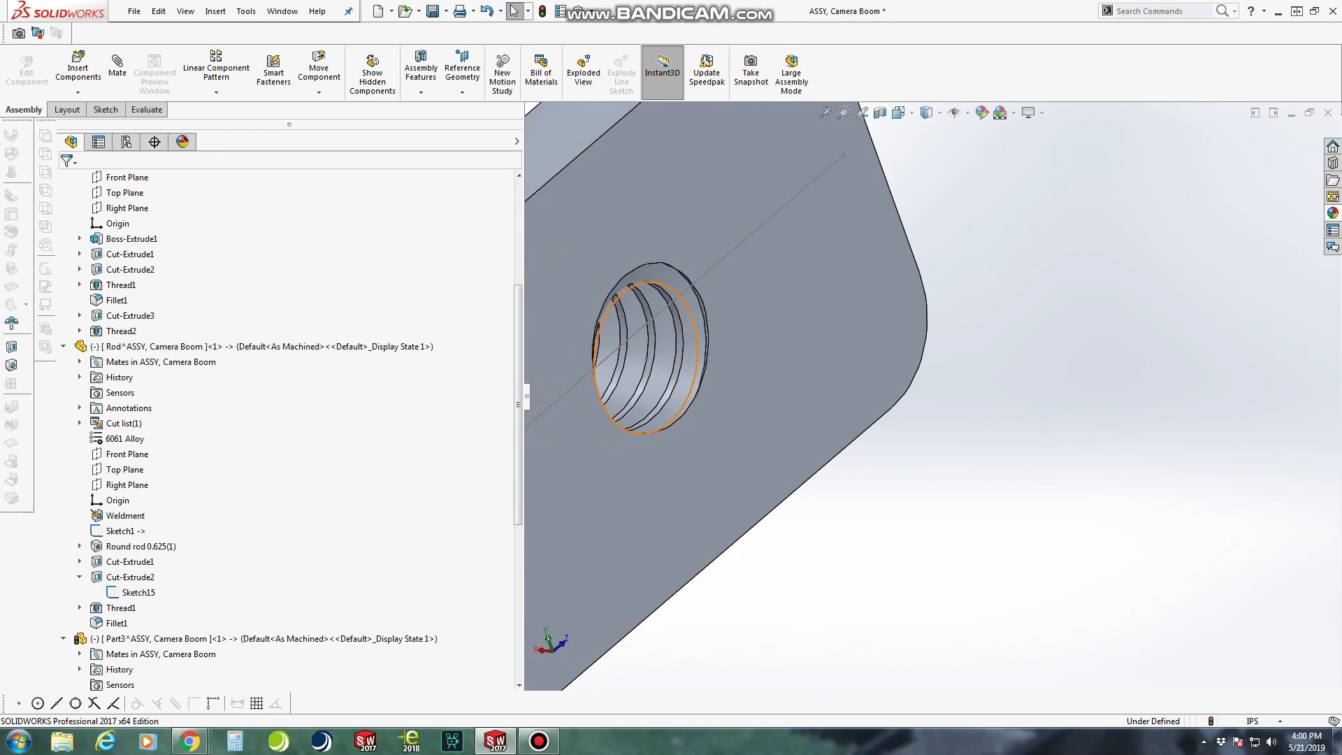
{"action": "left_click", "coordinate": [696, 336]}
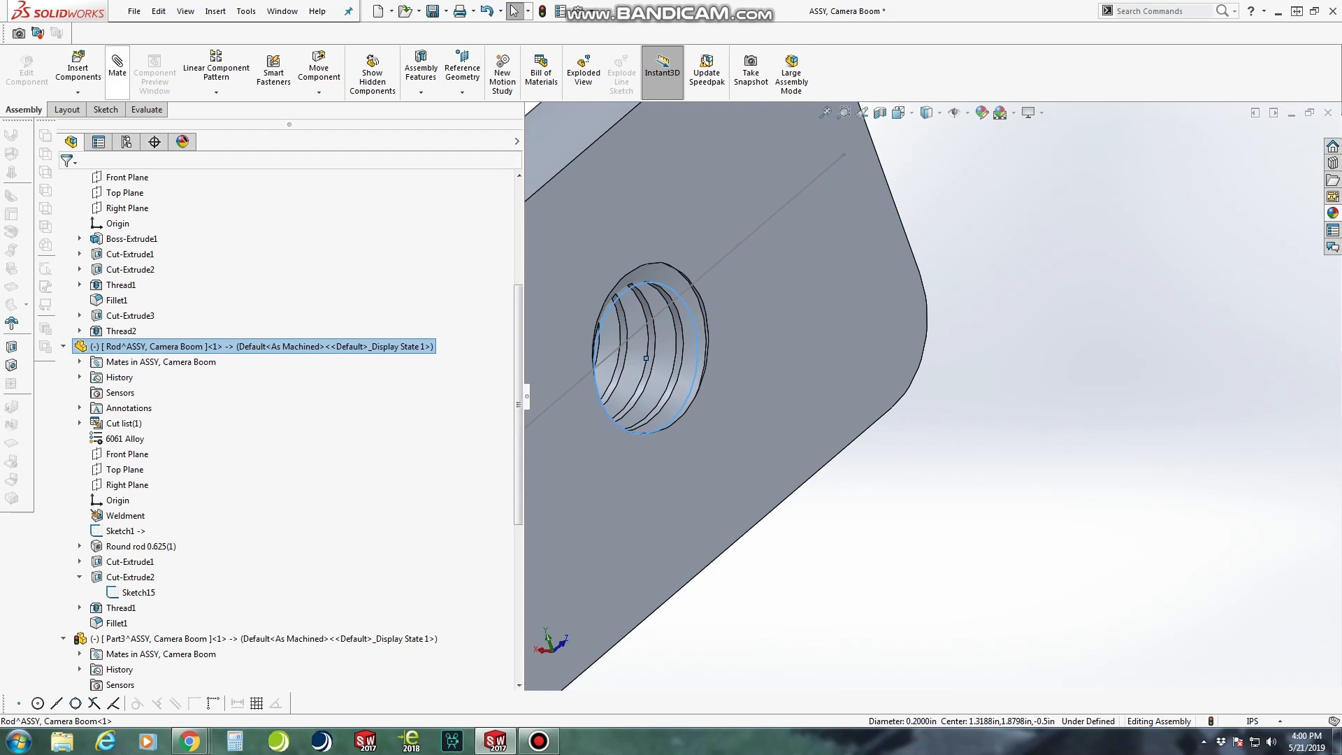
{"action": "left_click", "coordinate": [117, 68]}
{"action": "scroll", "coordinate": [933, 386], "scroll_direction": "up", "scroll_amount": 12}
{"action": "middle_click_drag", "start_coordinate": [1127, 384], "coordinate": [1226, 391]}
{"action": "scroll", "coordinate": [1126, 341], "scroll_direction": "down", "scroll_amount": 7}
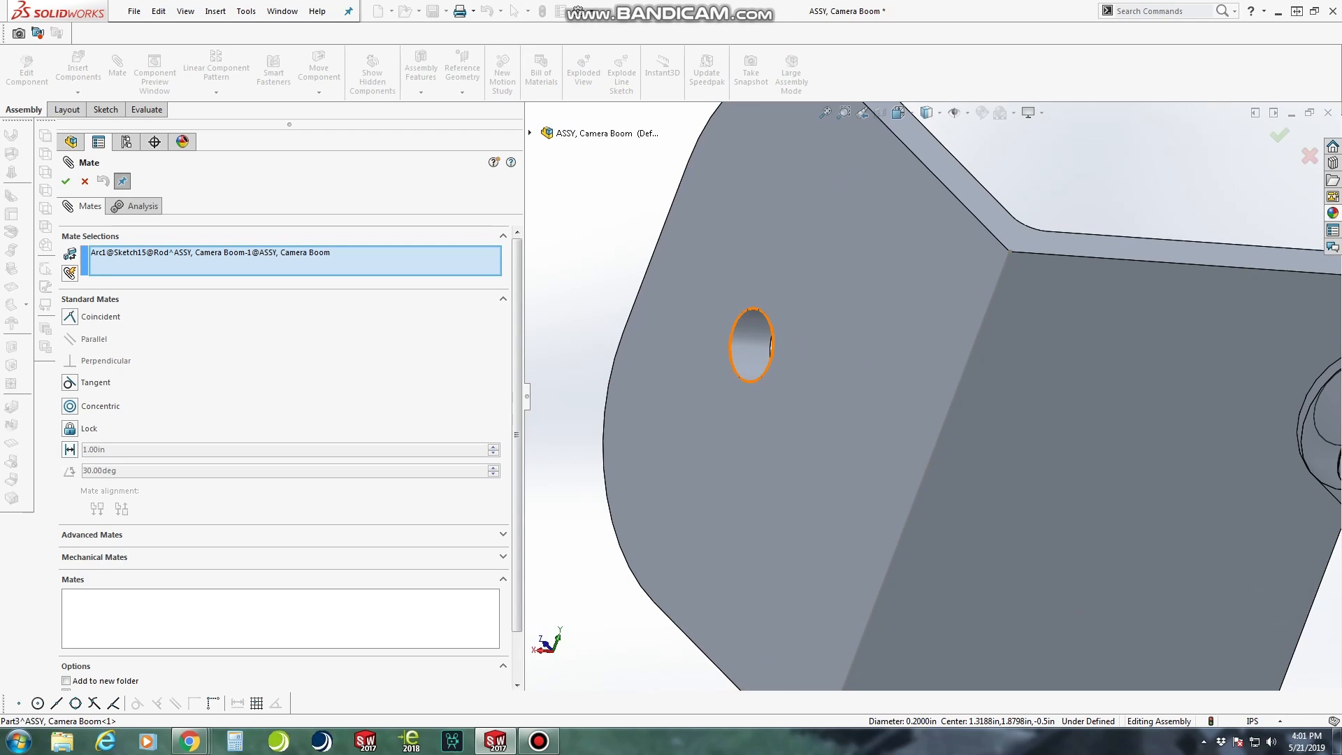
{"action": "left_click", "coordinate": [765, 350]}
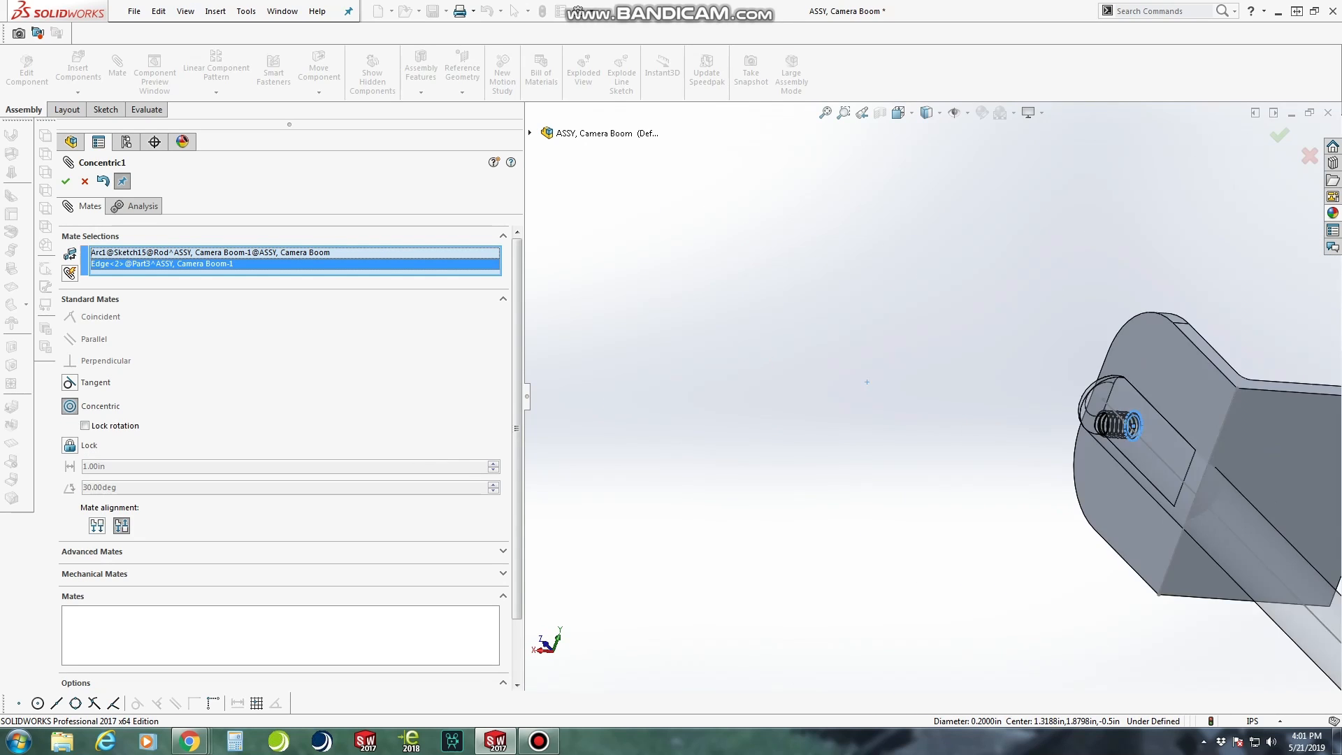
{"action": "left_click", "coordinate": [66, 181]}
Swing the angle bracket around the mated hole until its undrilled leg faces beyond the rod's end
{"action": "scroll", "coordinate": [1007, 412], "scroll_direction": "up", "scroll_amount": 1}
{"action": "middle_click_drag", "start_coordinate": [1111, 481], "coordinate": [975, 472]}
{"action": "left_click_drag", "start_coordinate": [1203, 446], "coordinate": [1149, 420]}
{"action": "scroll", "coordinate": [1139, 413], "scroll_direction": "up", "scroll_amount": 4}
{"action": "scroll", "coordinate": [1062, 423], "scroll_direction": "down", "scroll_amount": 8}
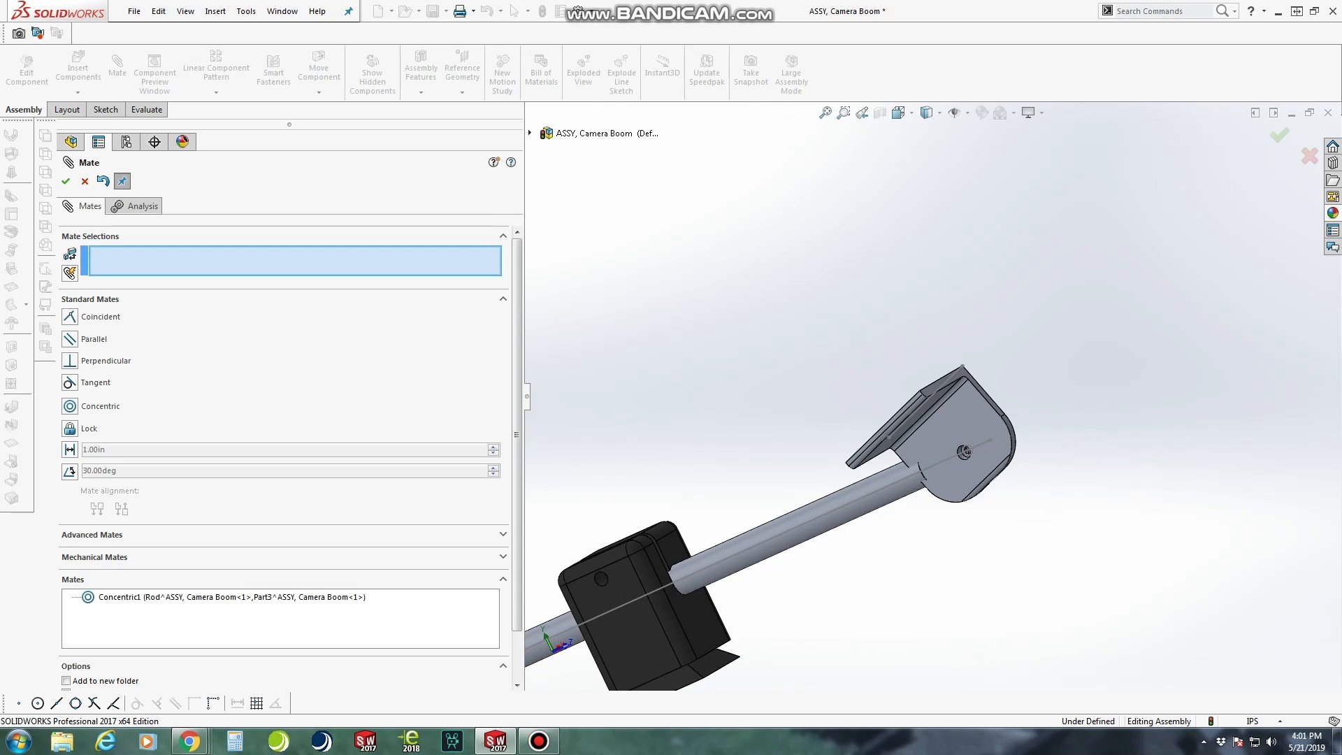
{"action": "mouse_move", "coordinate": [852, 406]}
{"action": "left_mouse_down"}
{"action": "mouse_move", "coordinate": [843, 435]}
{"action": "mouse_move", "coordinate": [916, 422]}
{"action": "mouse_move", "coordinate": [886, 419]}
{"action": "mouse_move", "coordinate": [894, 432]}
{"action": "left_mouse_up"}
{"action": "mouse_move", "coordinate": [938, 464]}
{"action": "middle_mouse_down"}
{"action": "mouse_move", "coordinate": [933, 488]}
{"action": "mouse_move", "coordinate": [973, 490]}
{"action": "middle_mouse_up"}
{"action": "left_click_drag", "start_coordinate": [977, 418], "coordinate": [1015, 411]}
In the Left view, rotate the bracket until its undrilled leg is roughly perpendicular to the rod, and leave the Mate command
{"action": "left_click", "coordinate": [899, 114]}
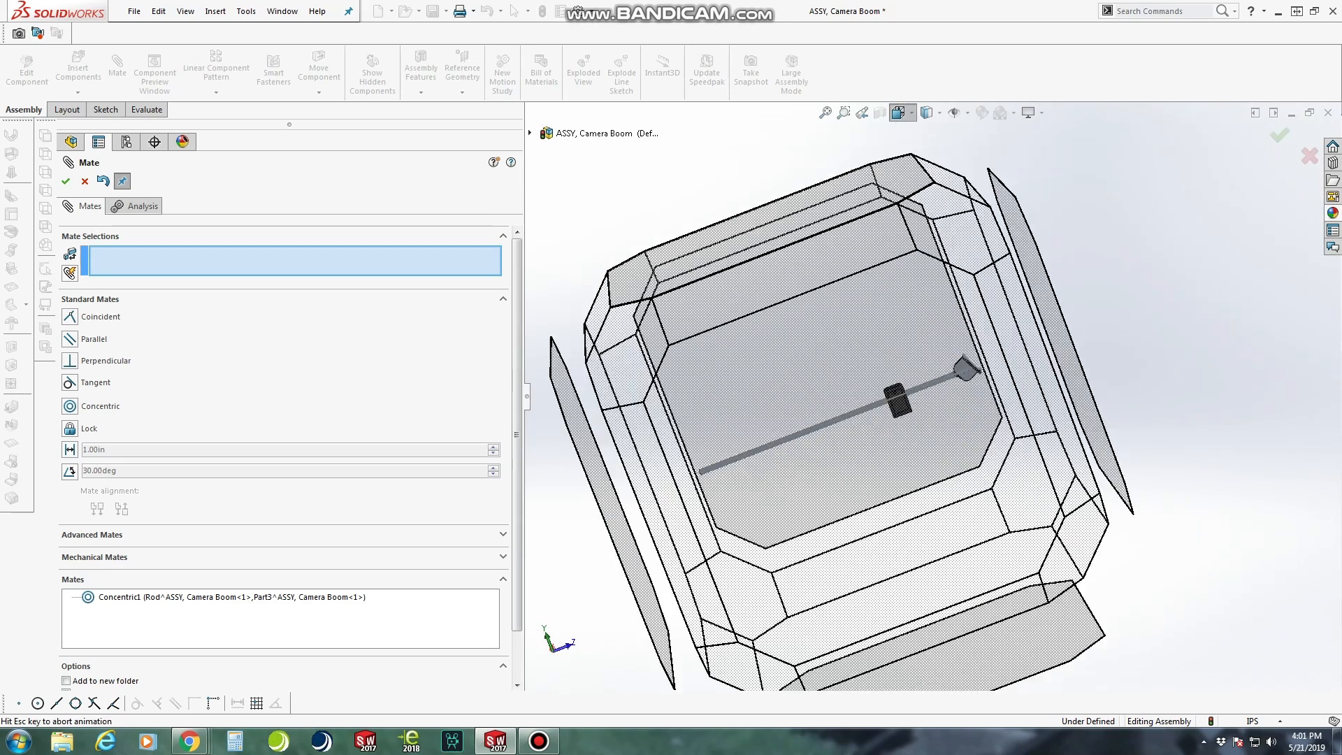
{"action": "left_click", "coordinate": [903, 356]}
{"action": "scroll", "coordinate": [1201, 391], "scroll_direction": "down", "scroll_amount": 8}
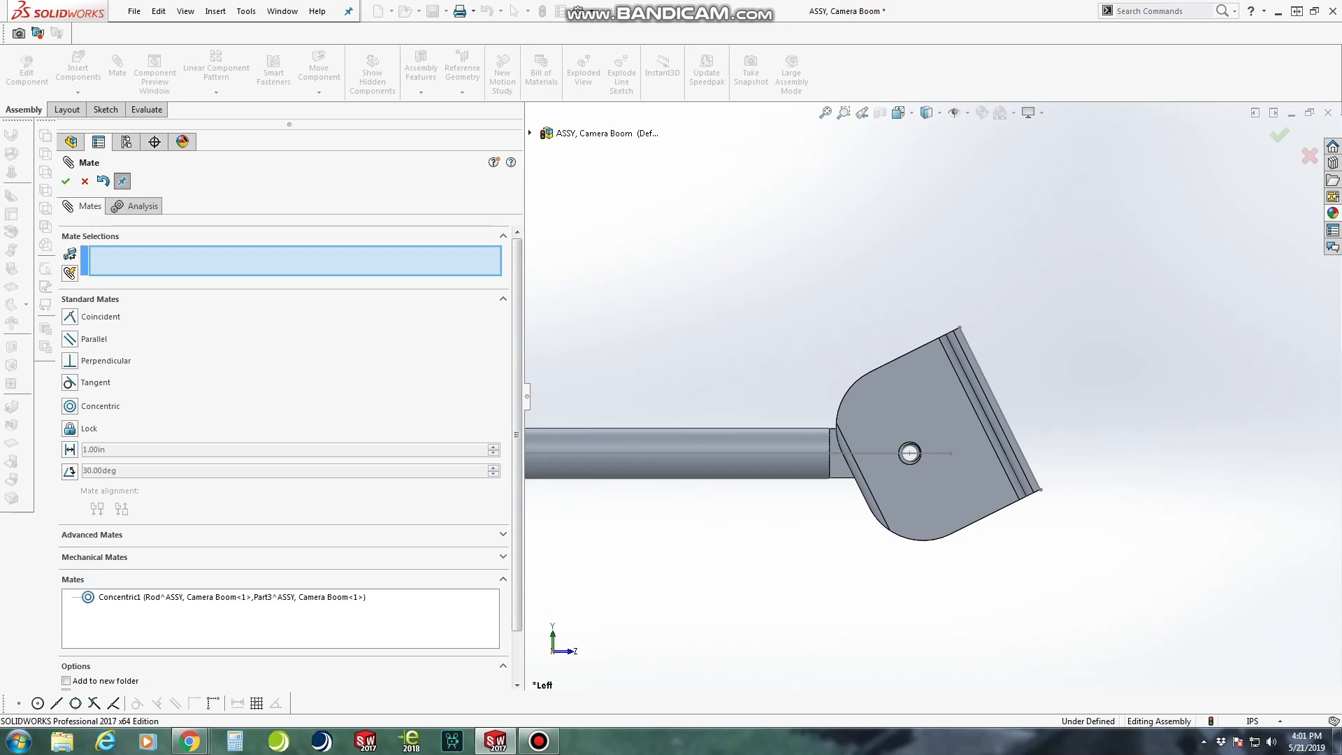
{"action": "left_click_drag", "start_coordinate": [967, 411], "coordinate": [989, 469]}
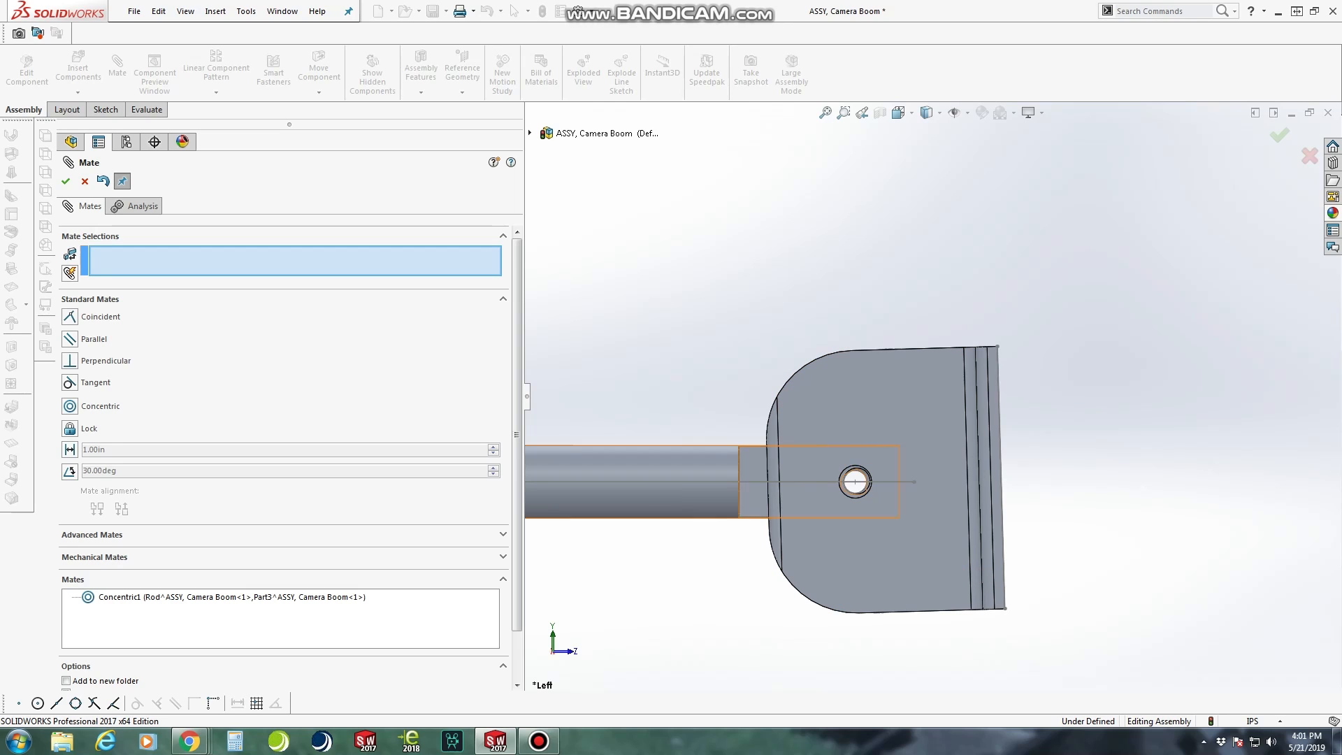
{"action": "left_click", "coordinate": [85, 181]}
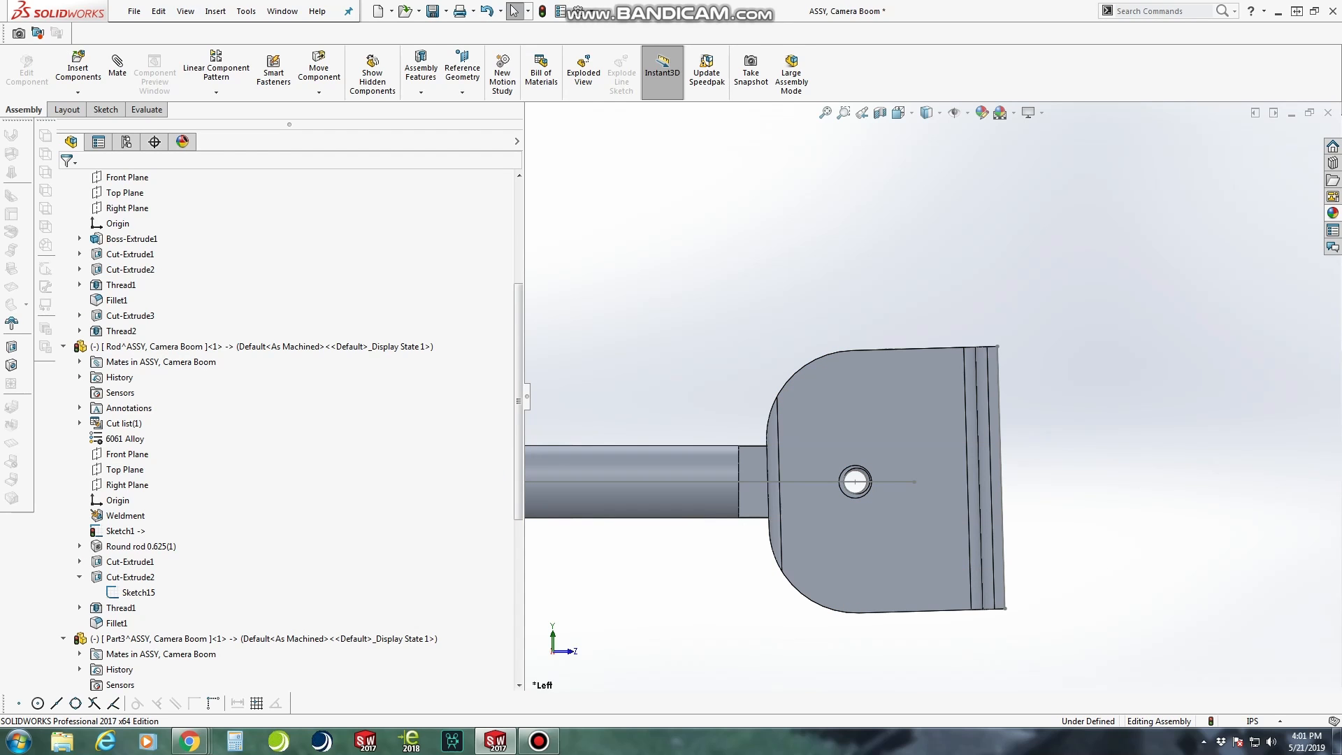
Edit the angle bracket's corner fillet, ignoring the rebuild error, and set its radius to 0.875 in
{"action": "left_click_drag", "start_coordinate": [519, 384], "coordinate": [519, 502]}
{"action": "right_click", "coordinate": [117, 623]}
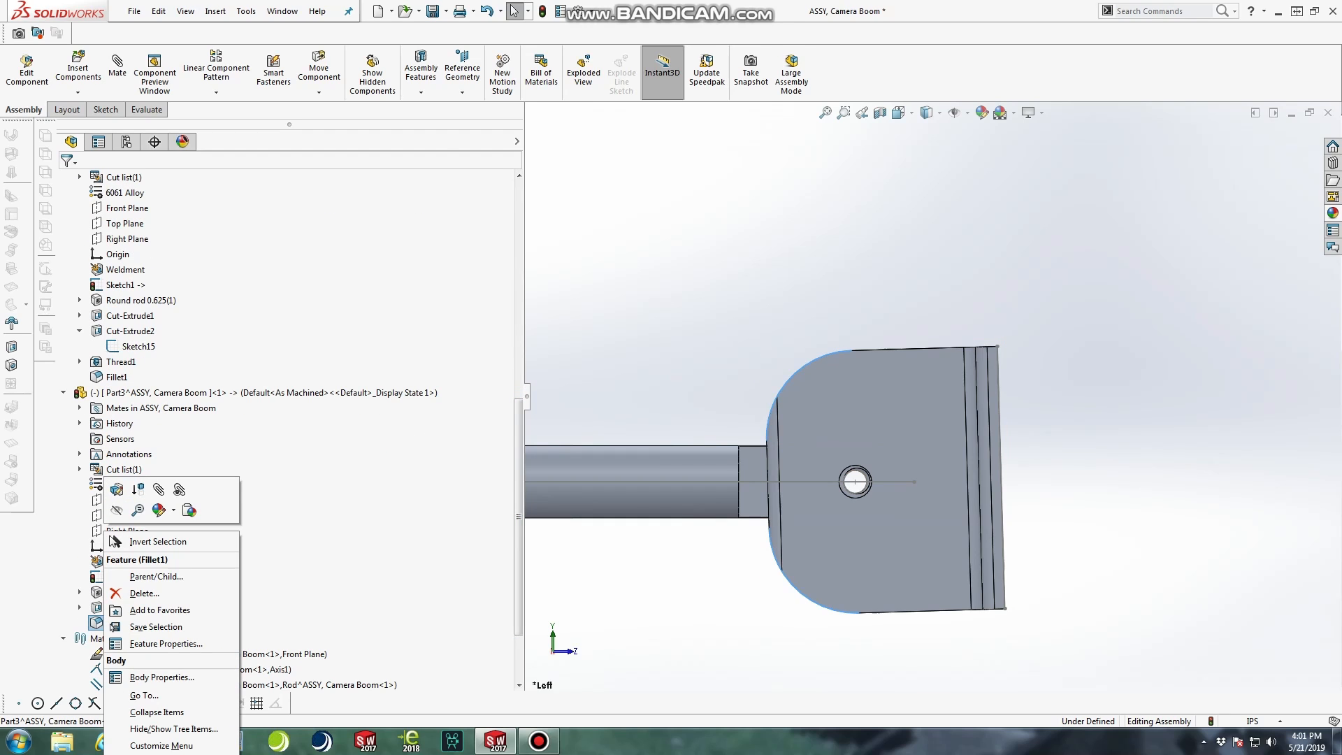
{"action": "left_click", "coordinate": [117, 508]}
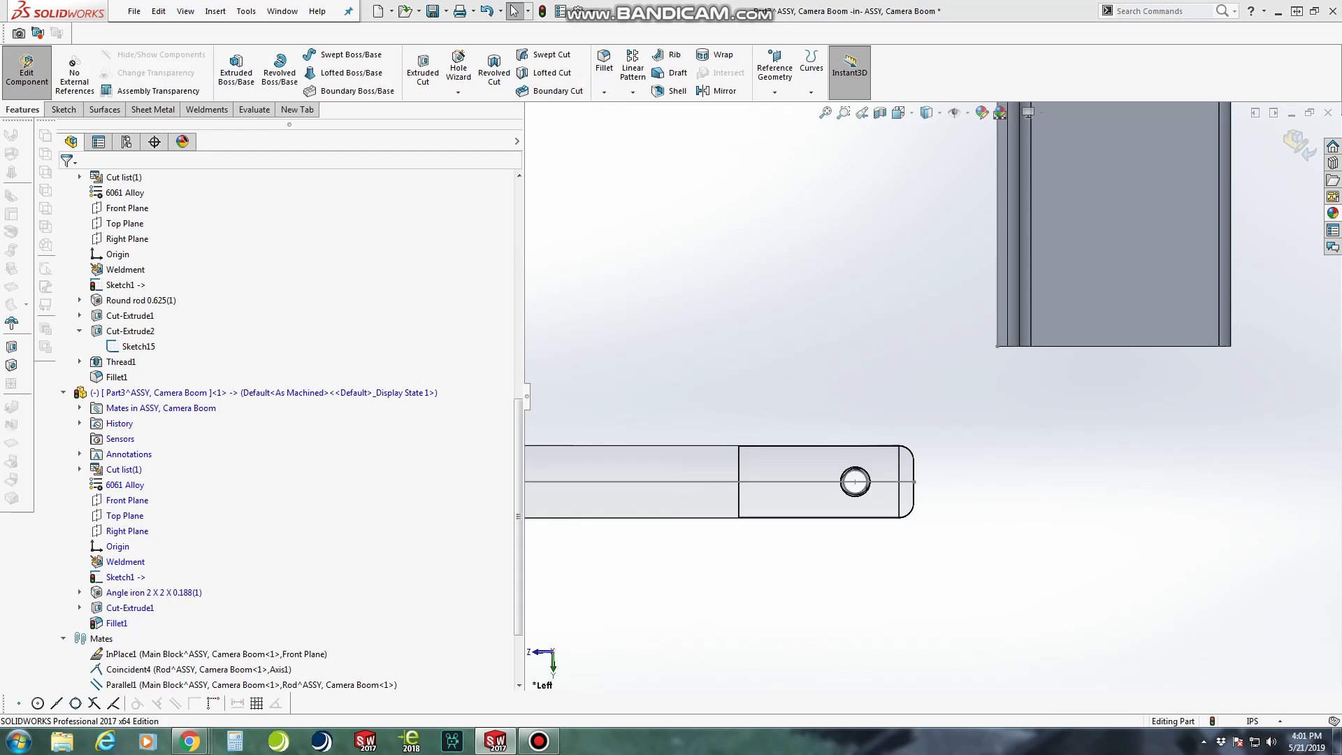
{"action": "left_click", "coordinate": [672, 376]}
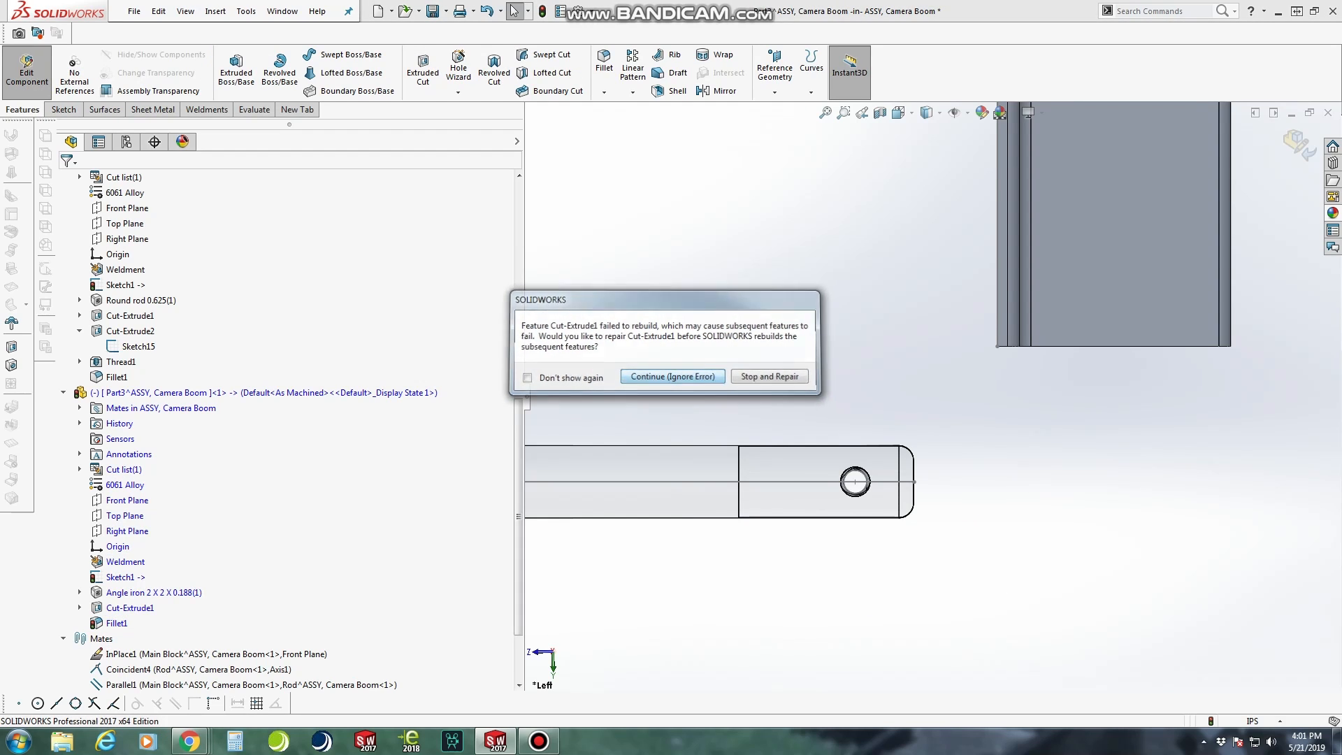
{"action": "double_click", "coordinate": [95, 446]}
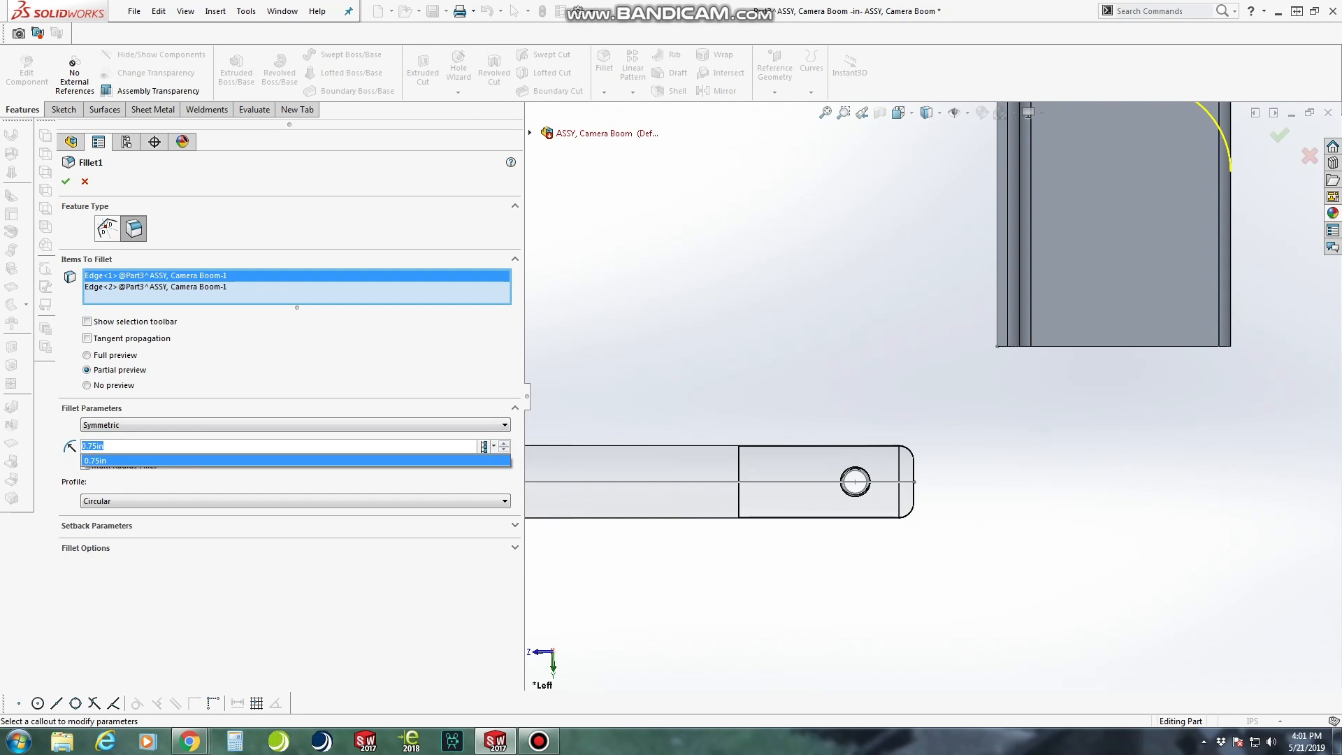
{"action": "type", "text": "1"}
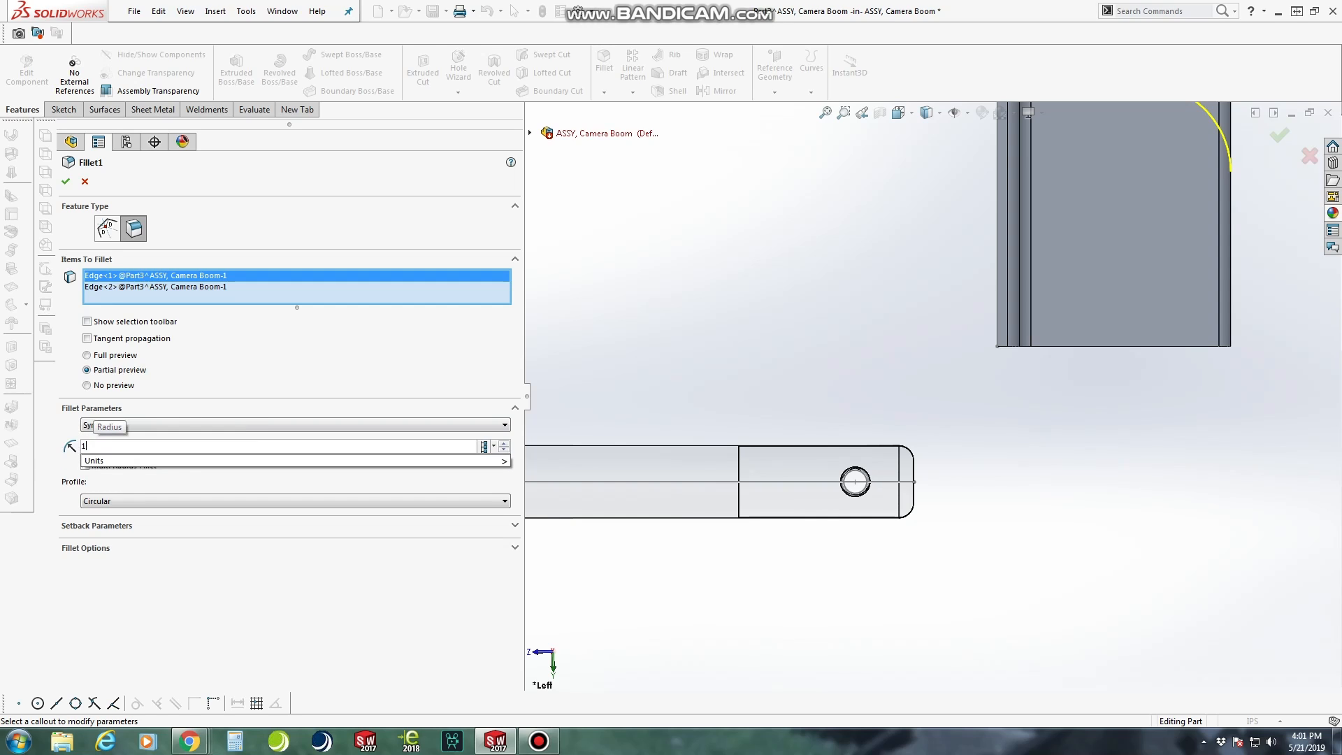
{"action": "double_click", "coordinate": [94, 446]}
{"action": "type", "text": ".875"}
{"action": "key", "text": "Return"}
{"action": "left_click", "coordinate": [65, 182]}
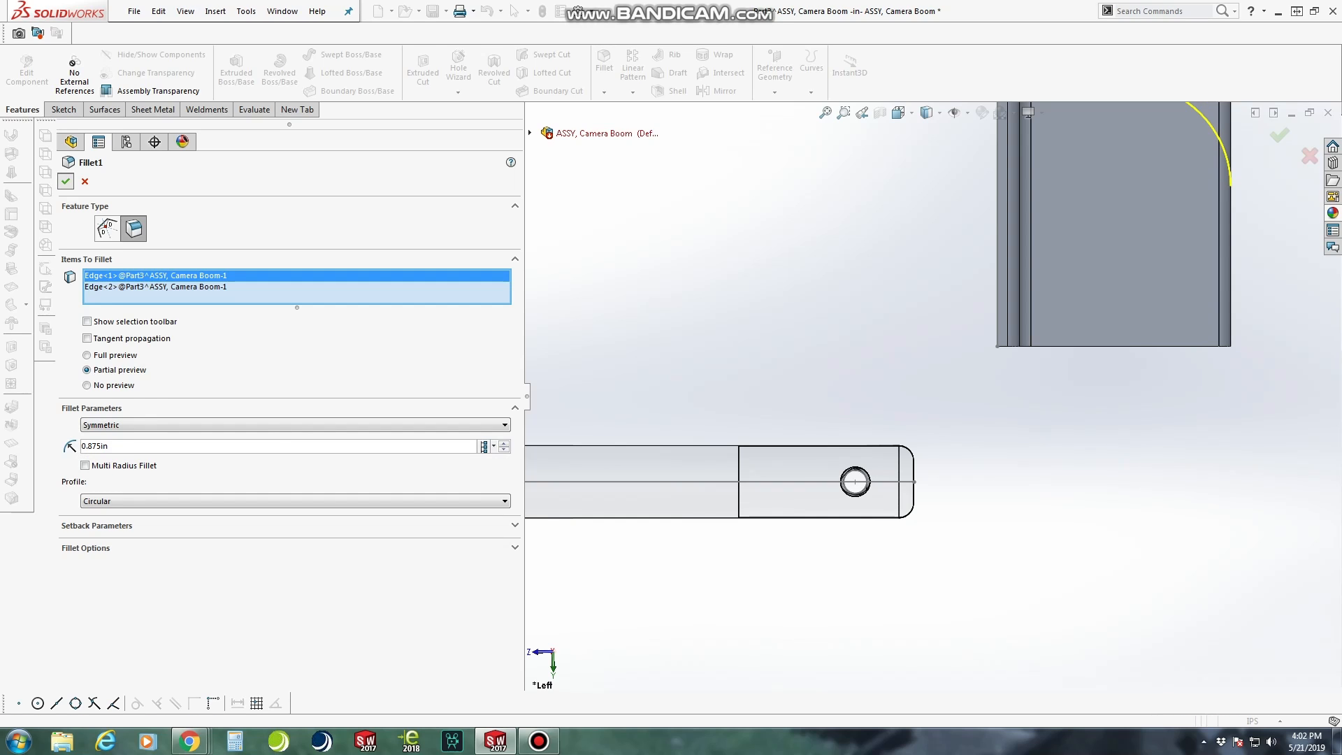
Return to the camera boom assembly and check the error on the bracket's failed hole cut
{"action": "left_click", "coordinate": [27, 73]}
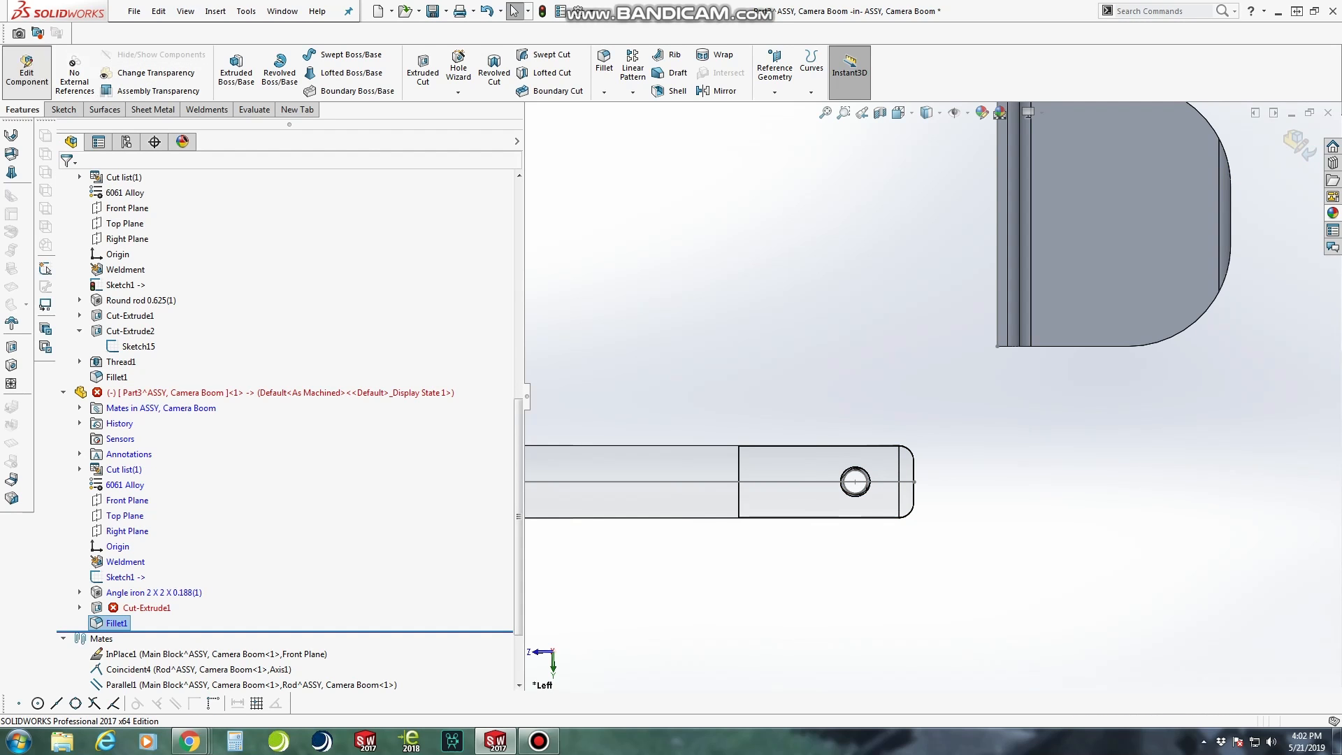
{"action": "scroll", "coordinate": [290, 448], "scroll_direction": "up", "scroll_amount": 3}
{"action": "scroll", "coordinate": [290, 447], "scroll_direction": "down", "scroll_amount": 5}
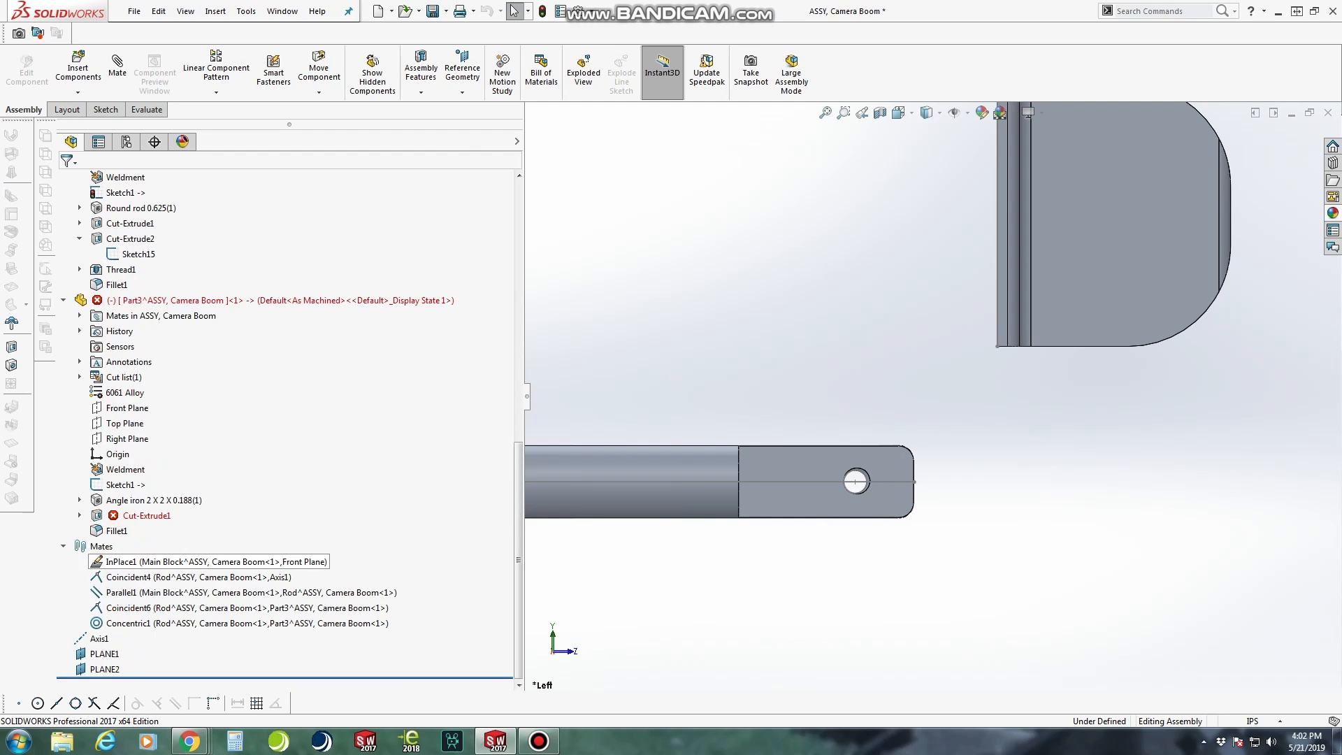
{"action": "mouse_move", "coordinate": [144, 515]}
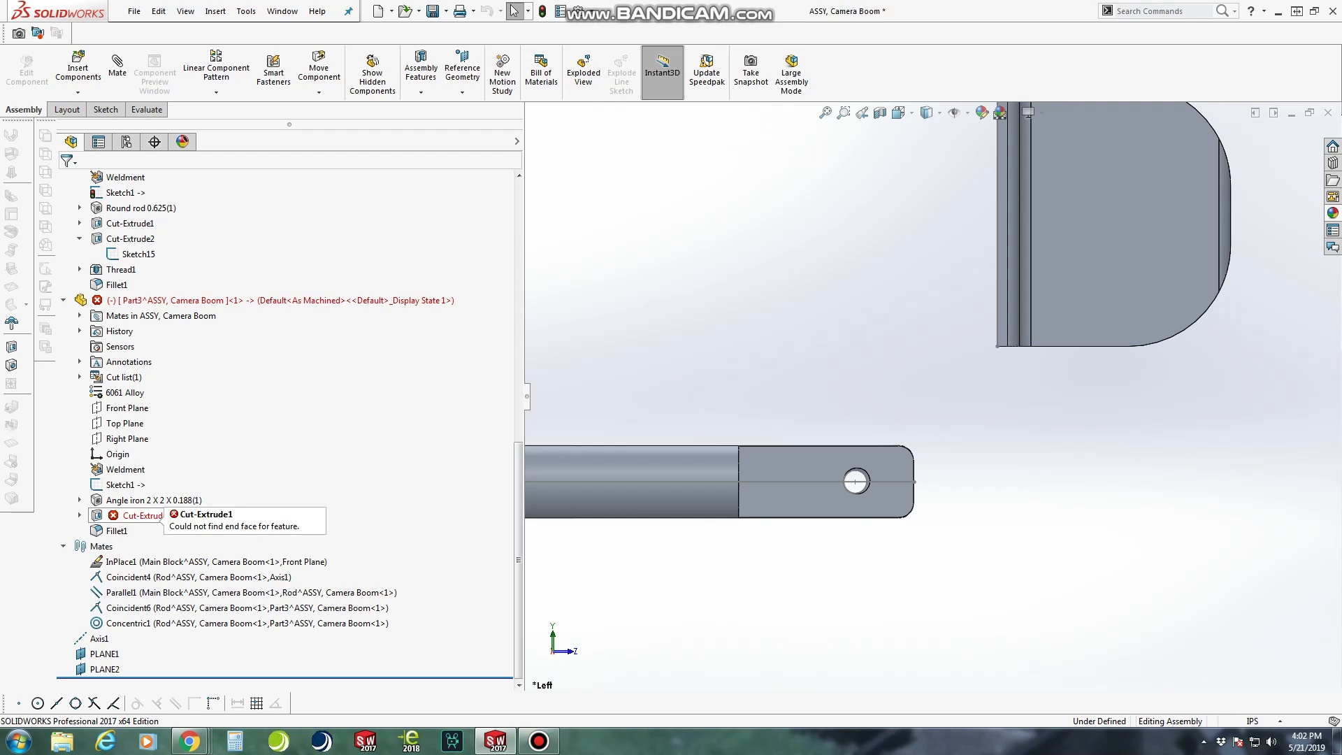
Rotate the angle bracket to a tilted position and open its failed hole cut's sketch for editing
{"action": "scroll", "coordinate": [933, 396], "scroll_direction": "up", "scroll_amount": 2}
{"action": "left_click_drag", "start_coordinate": [1062, 273], "coordinate": [910, 427]}
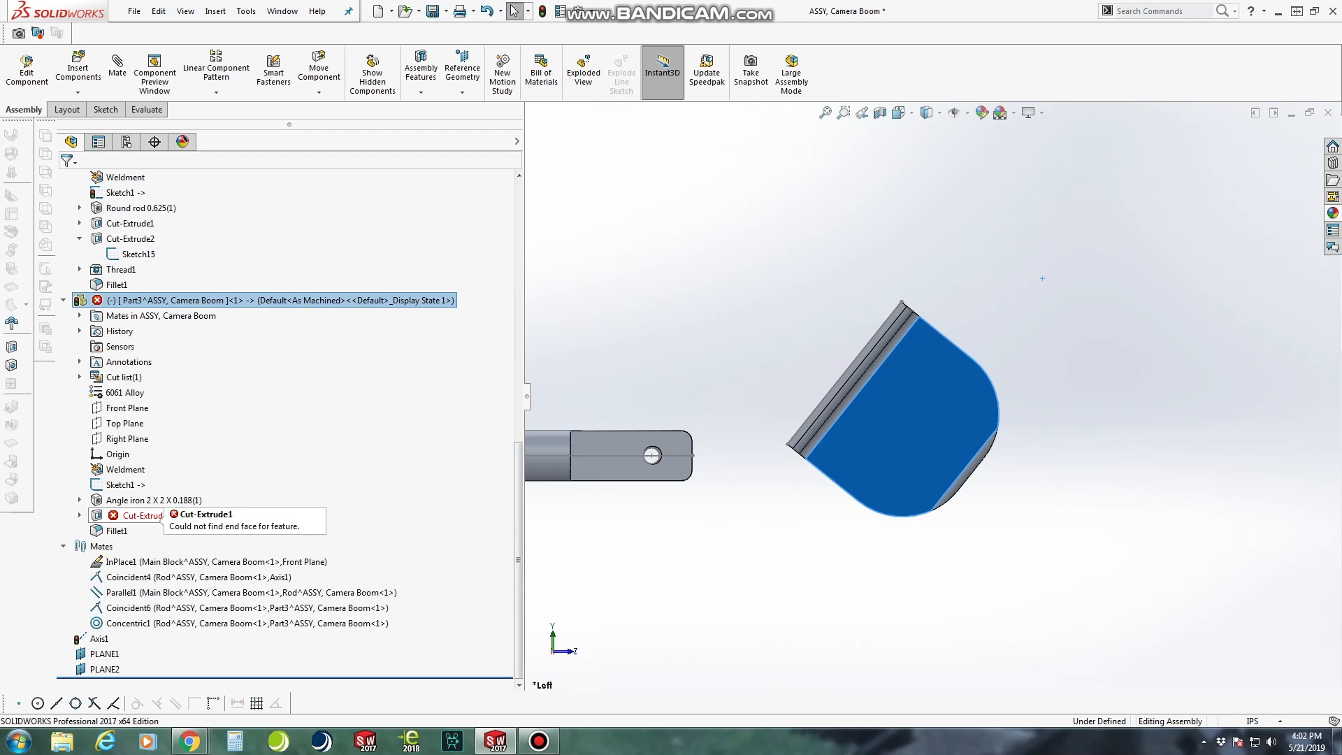
{"action": "left_click", "coordinate": [144, 515]}
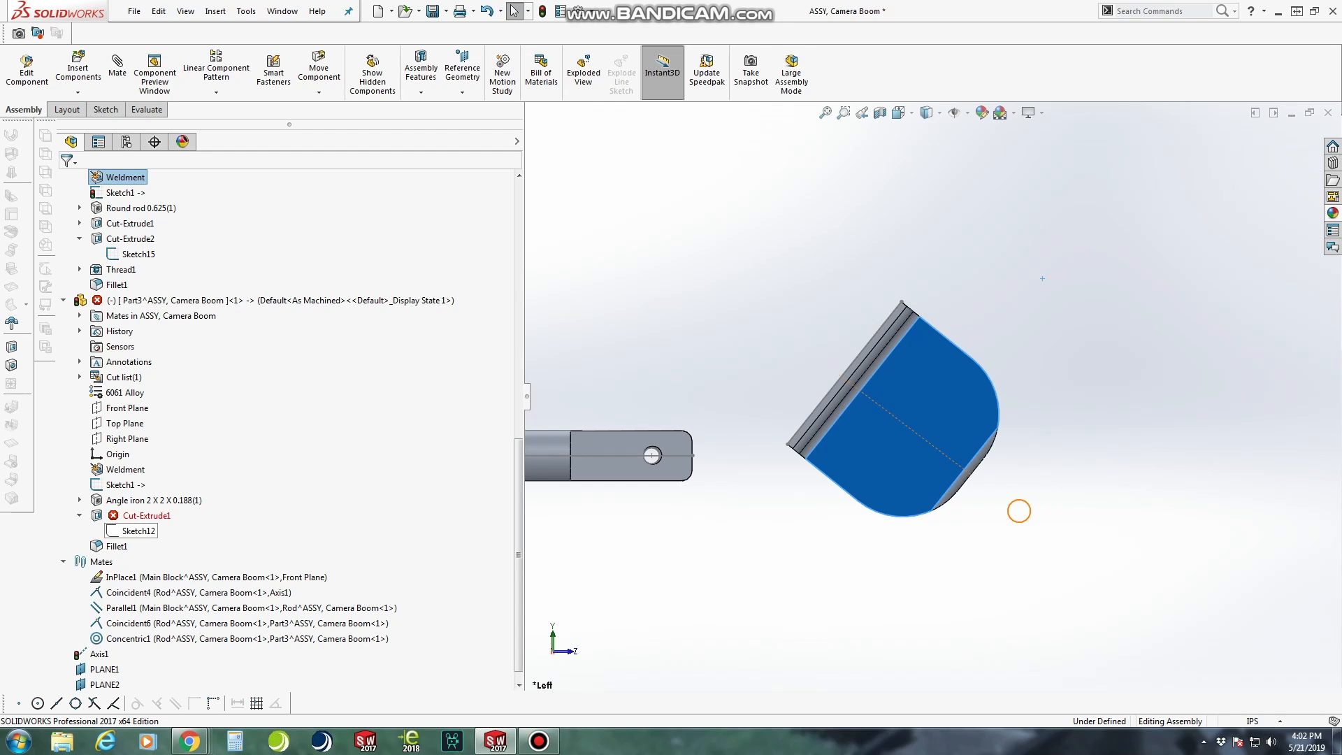
{"action": "left_click", "coordinate": [147, 515]}
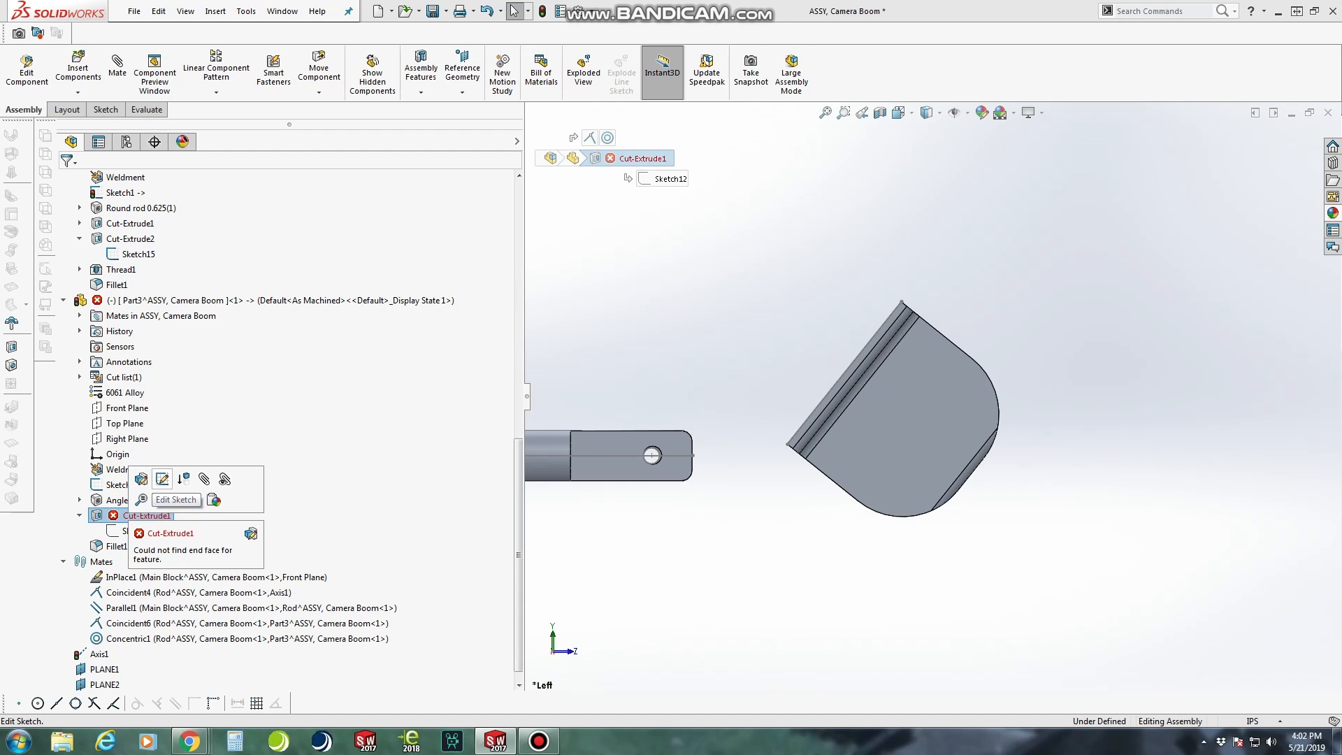
{"action": "left_click", "coordinate": [162, 479]}
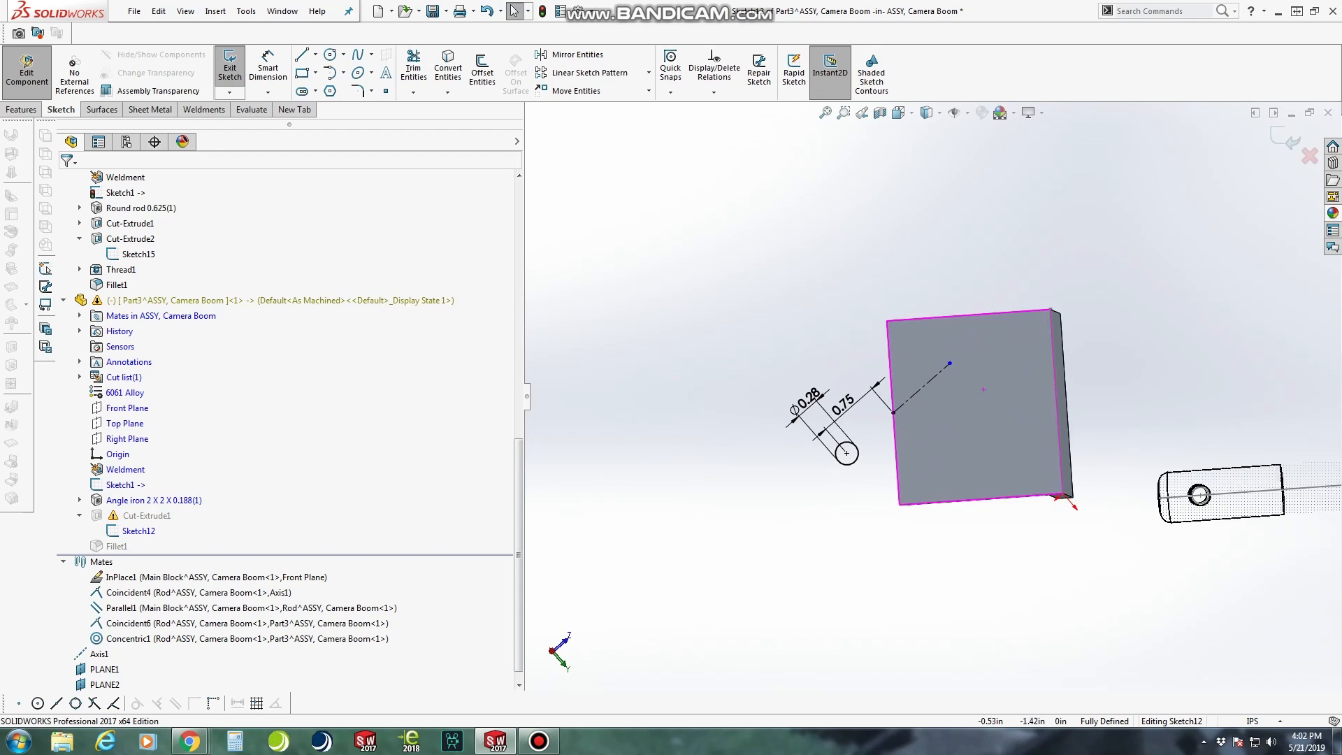
Make the hole sketch's construction line parallel to the adjacent bracket edge and delete its conflicting Horizontal relation
{"action": "scroll", "coordinate": [1017, 373], "scroll_direction": "down", "scroll_amount": 3}
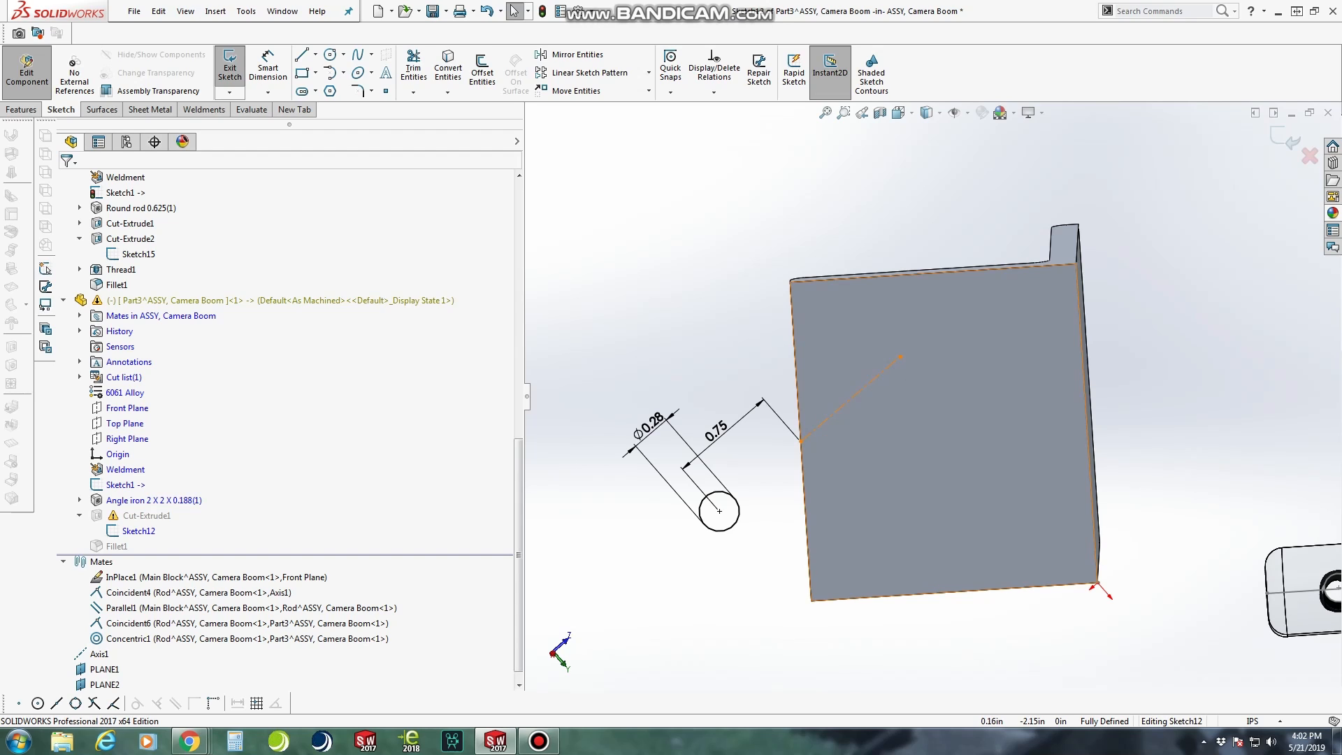
{"action": "left_click", "coordinate": [860, 398]}
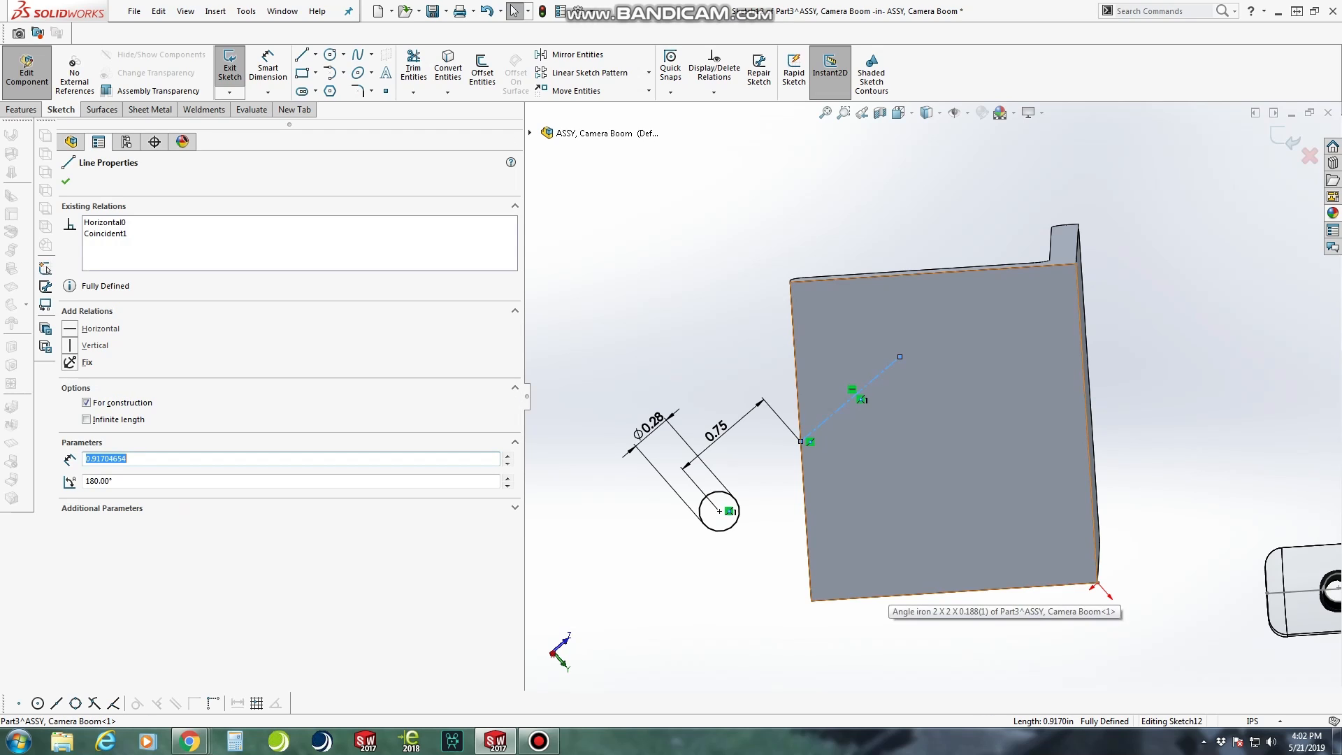
{"action": "left_click", "coordinate": [958, 591], "text": "ctrl"}
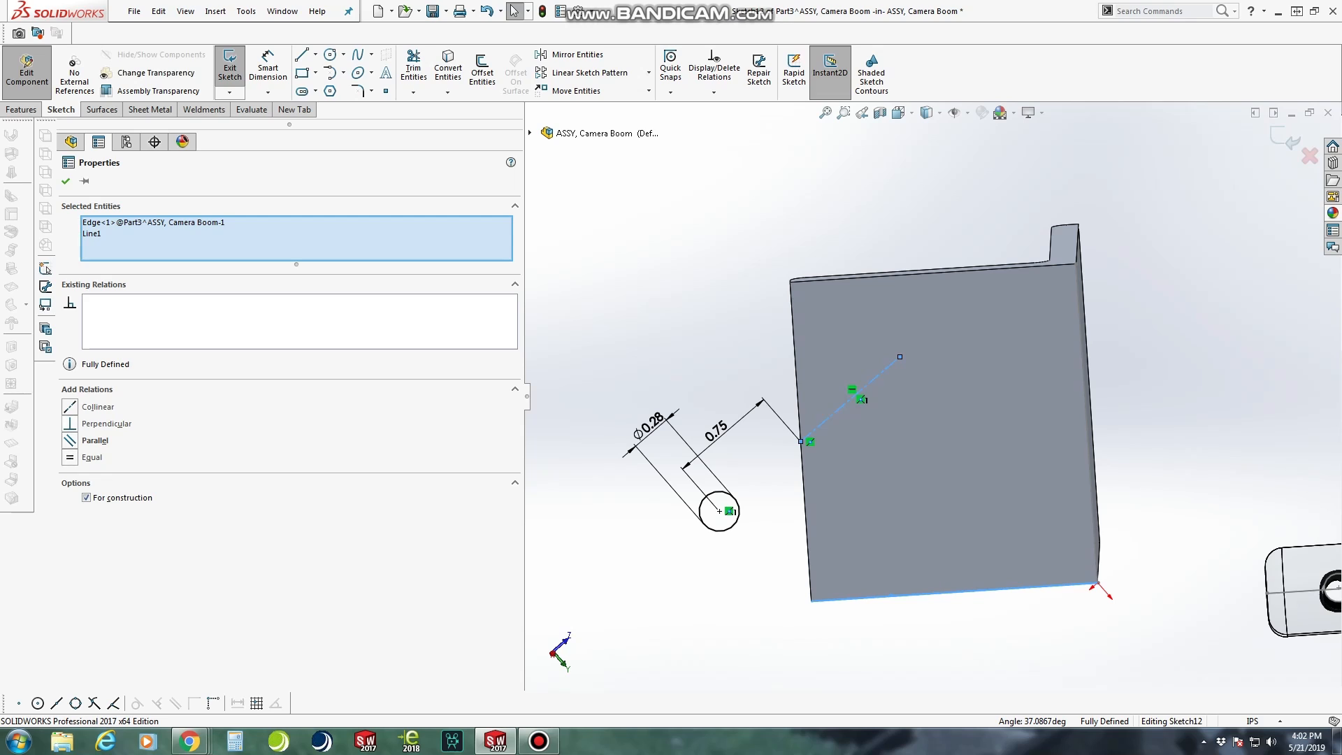
{"action": "left_click", "coordinate": [70, 440]}
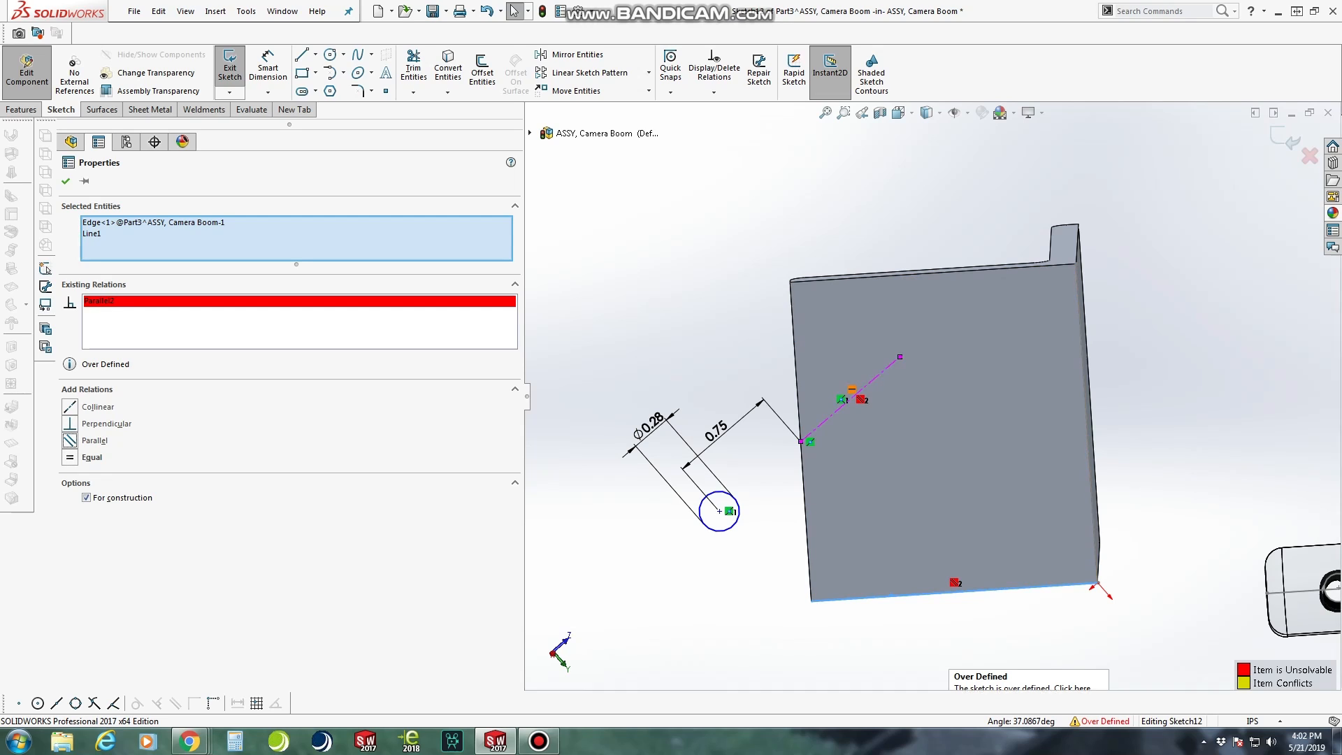
{"action": "right_click", "coordinate": [852, 389]}
{"action": "left_click", "coordinate": [887, 572]}
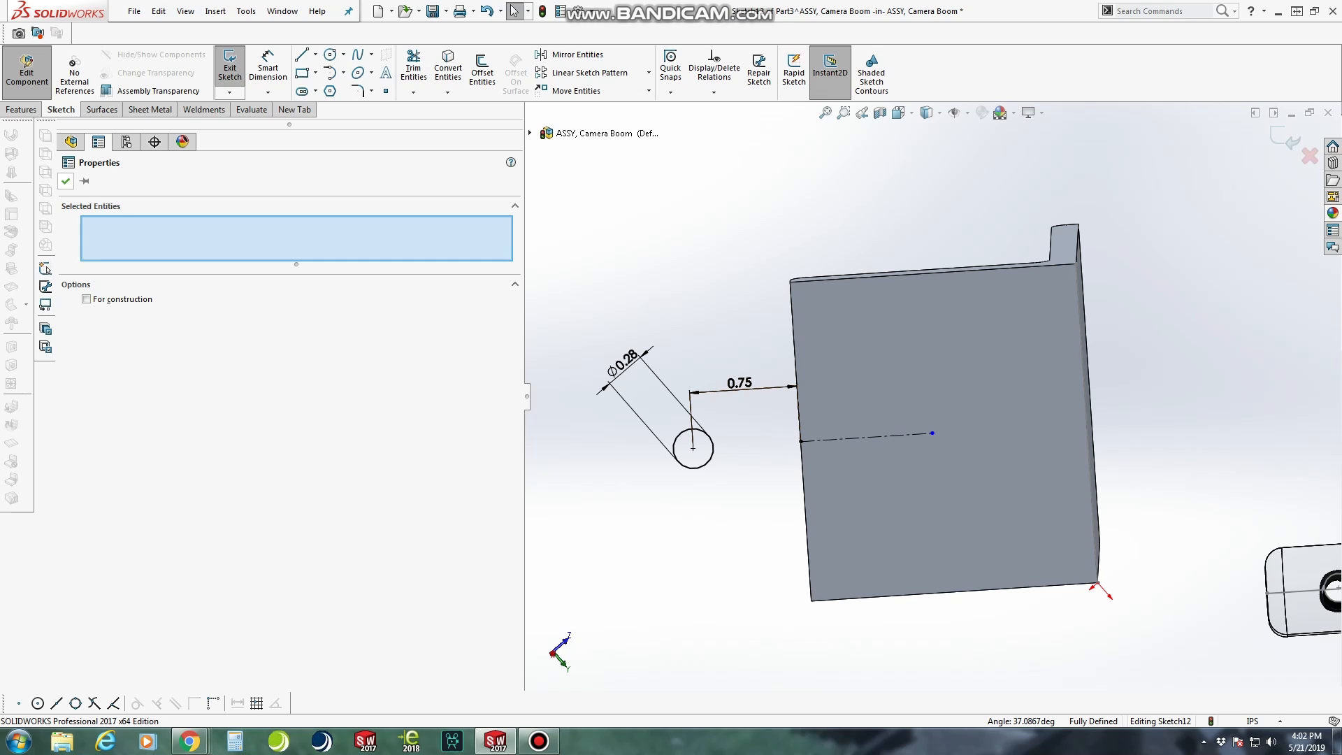
{"action": "left_click", "coordinate": [66, 182]}
Reverse the 0.75 in hole offset dimension so the circle lies on the bracket face
{"action": "left_click", "coordinate": [739, 383]}
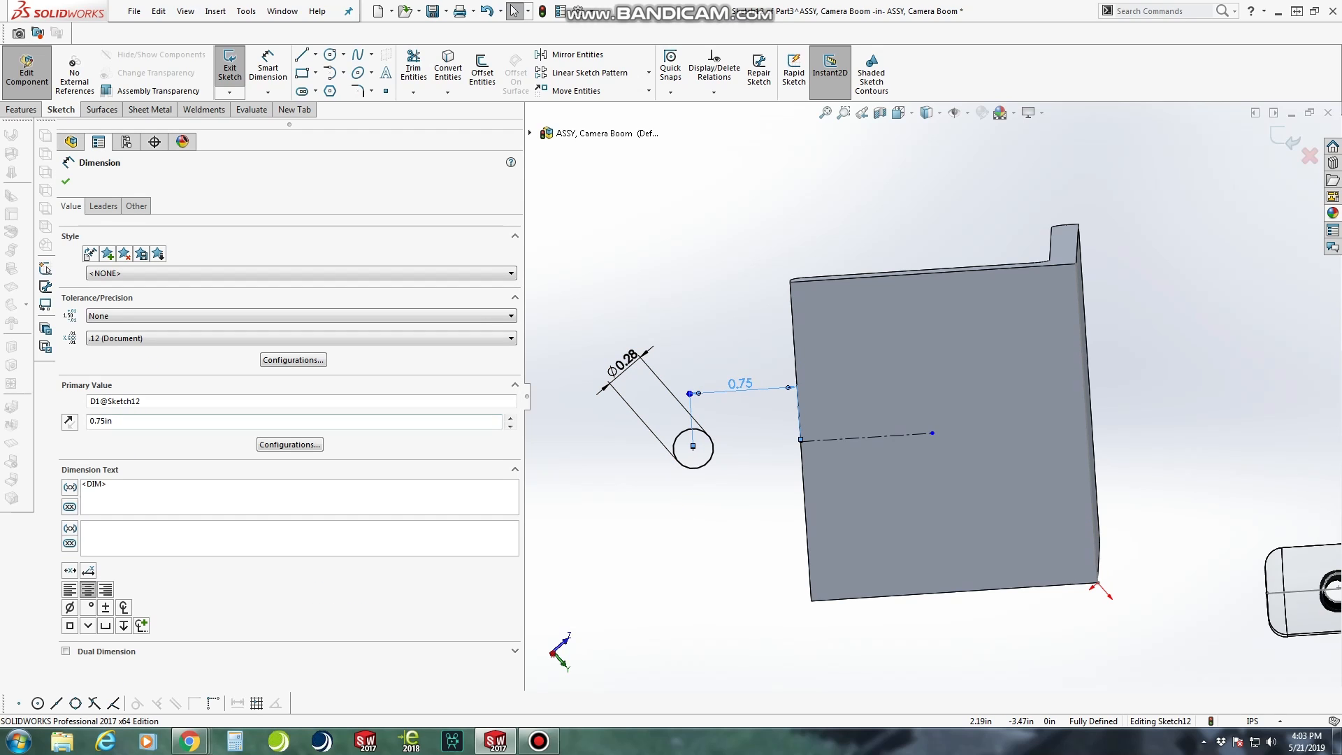
{"action": "left_click", "coordinate": [70, 422]}
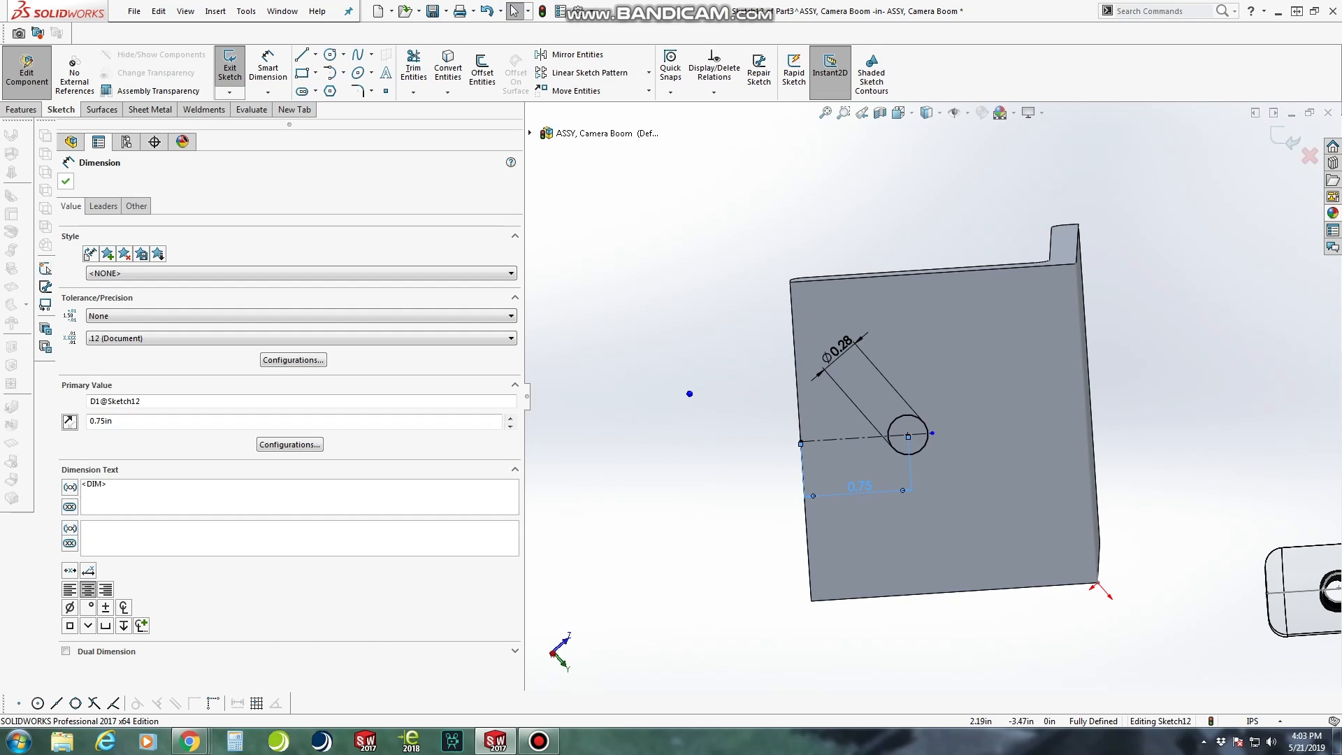
{"action": "left_click", "coordinate": [66, 182]}
Merge the free end of the construction line with the centre of the hole circle
{"action": "scroll", "coordinate": [989, 382], "scroll_direction": "down", "scroll_amount": 2}
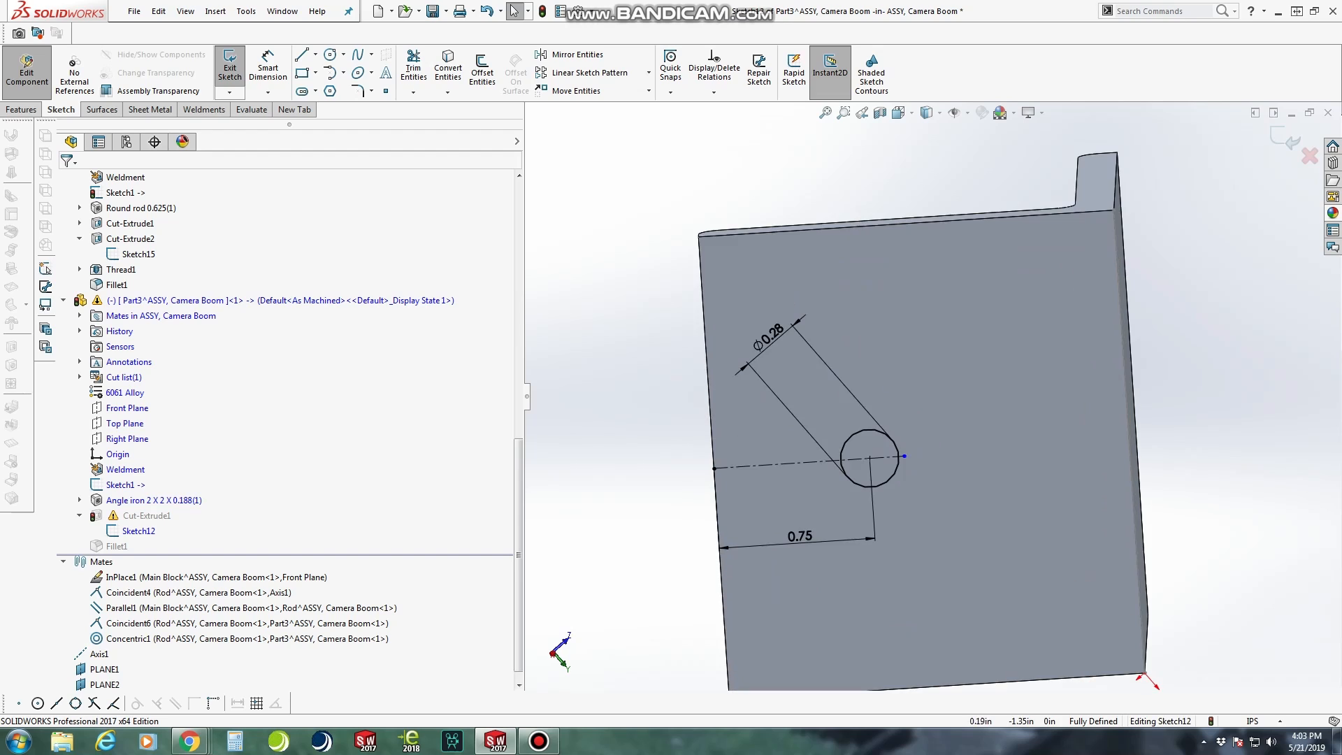
{"action": "left_click", "coordinate": [903, 456]}
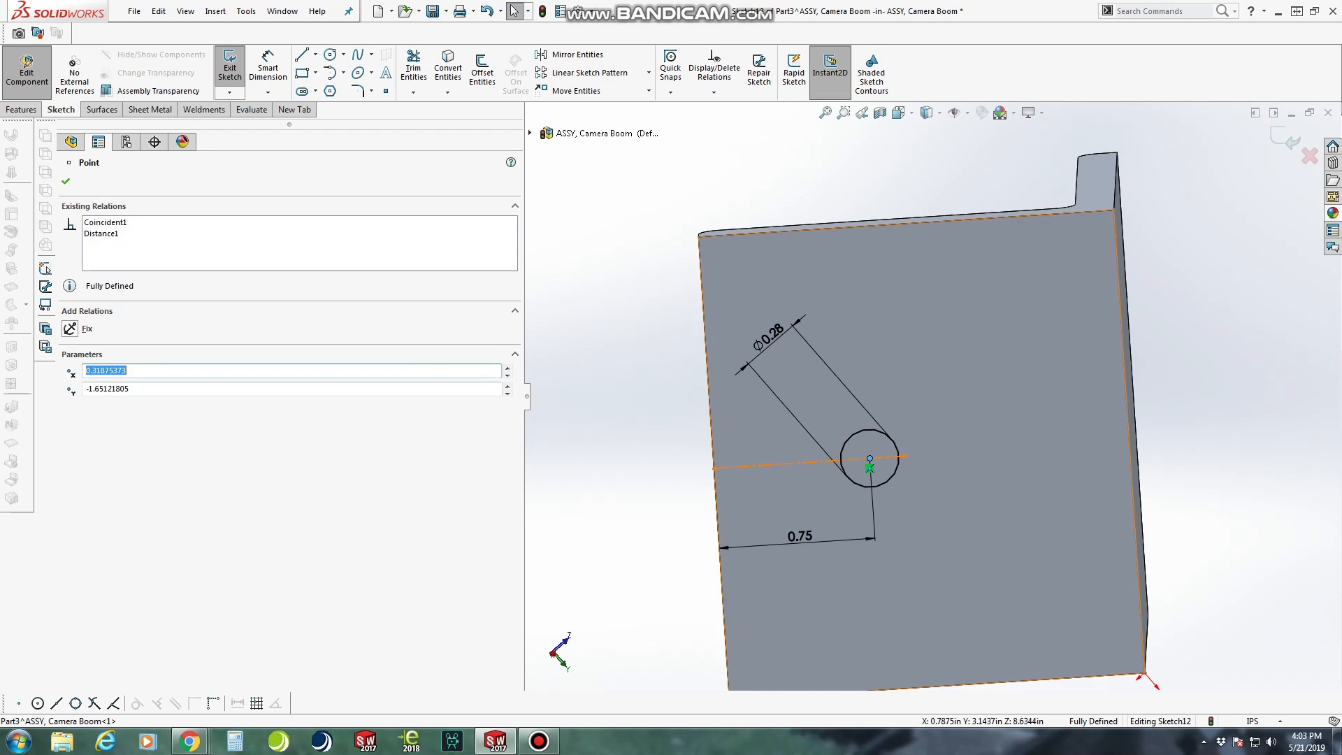
{"action": "left_click", "coordinate": [870, 459], "text": "ctrl"}
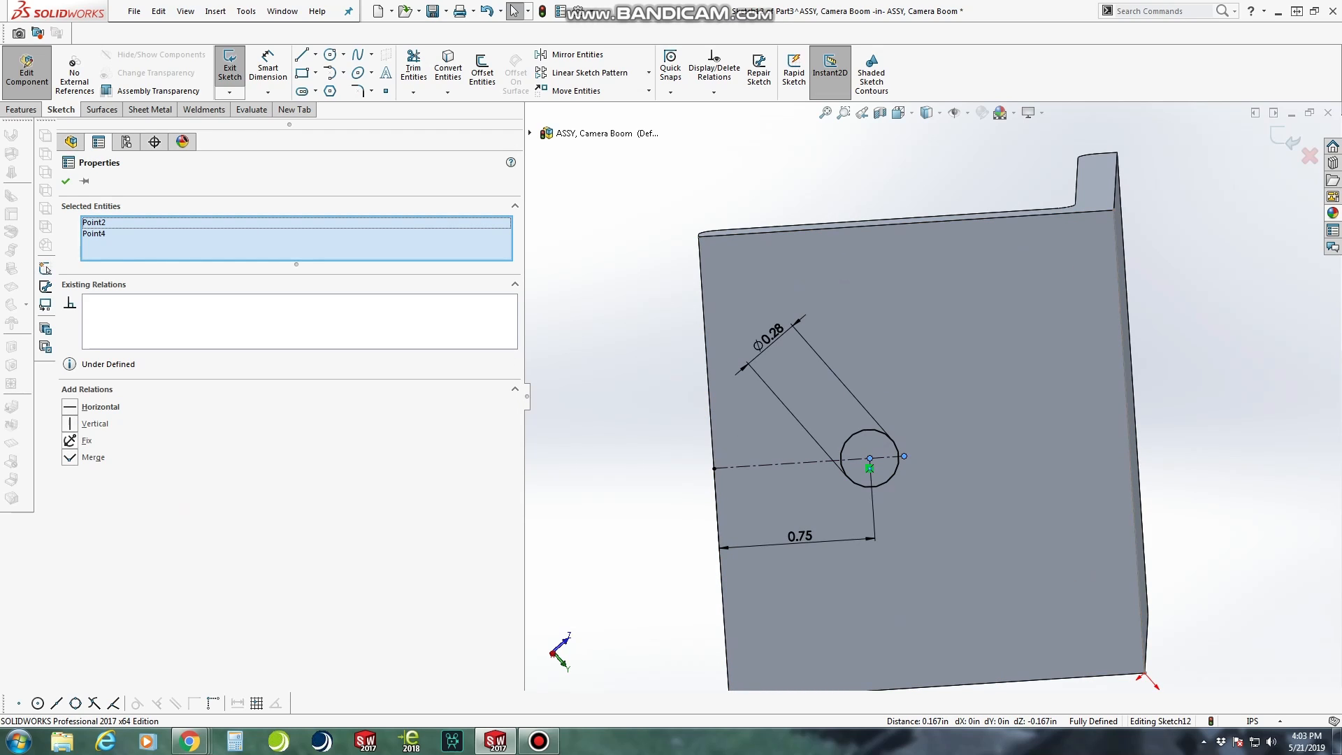
{"action": "left_click", "coordinate": [70, 457]}
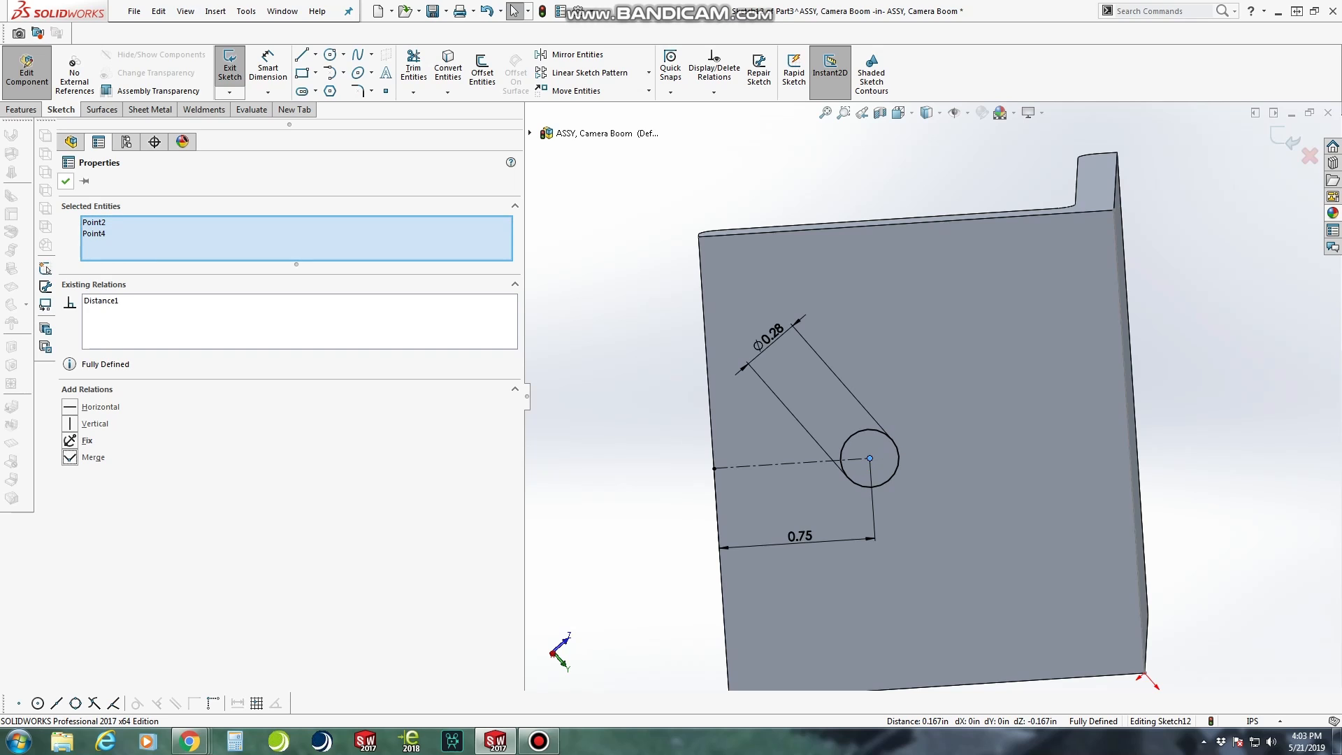
{"action": "key", "text": "Escape"}
Exit the hole sketch and return from editing the bracket to the camera boom assembly
{"action": "scroll", "coordinate": [931, 397], "scroll_direction": "up", "scroll_amount": 4}
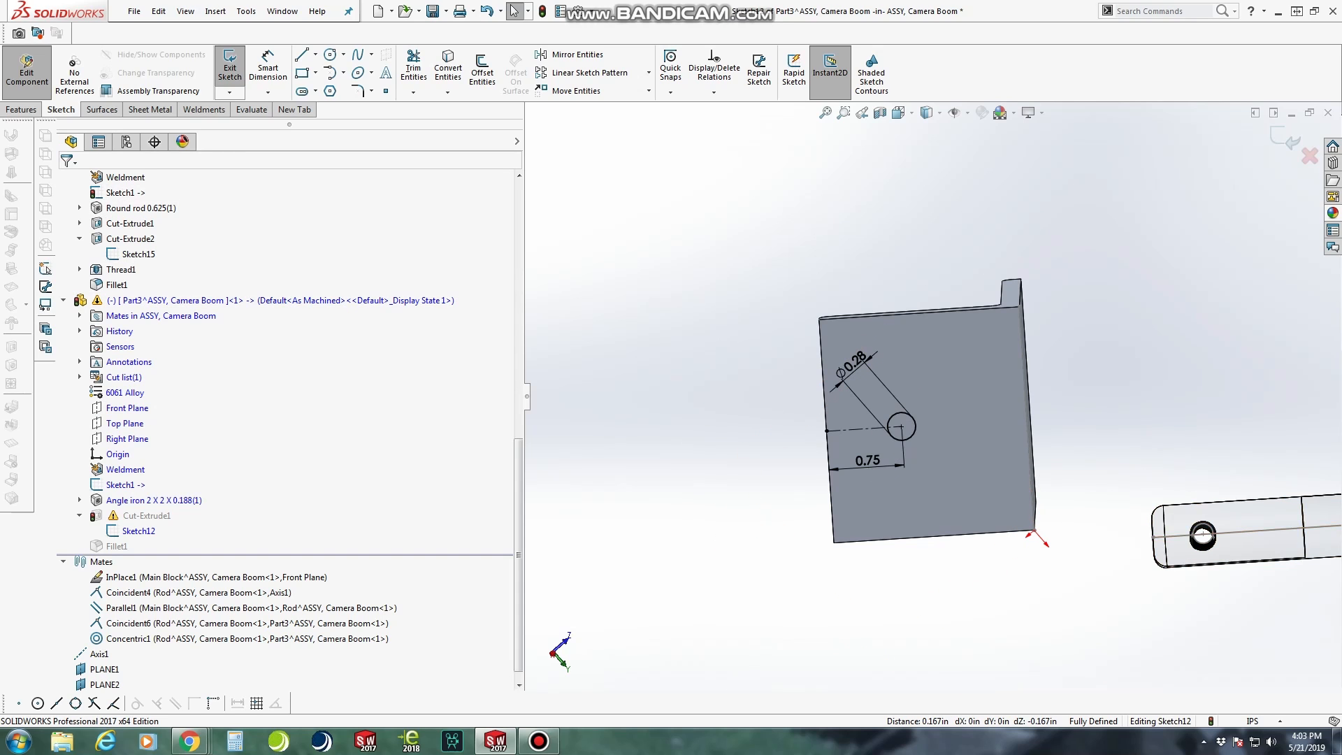
{"action": "left_click", "coordinate": [229, 67]}
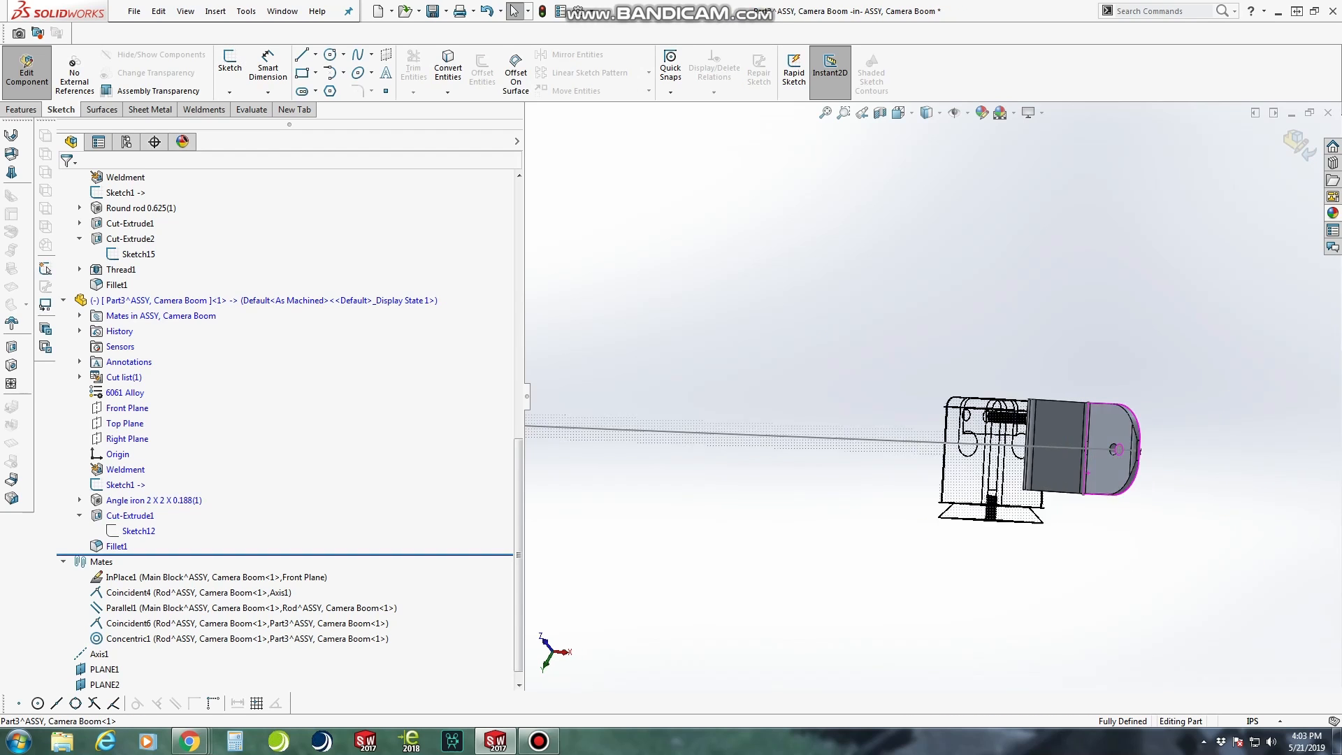
{"action": "left_click", "coordinate": [26, 72]}
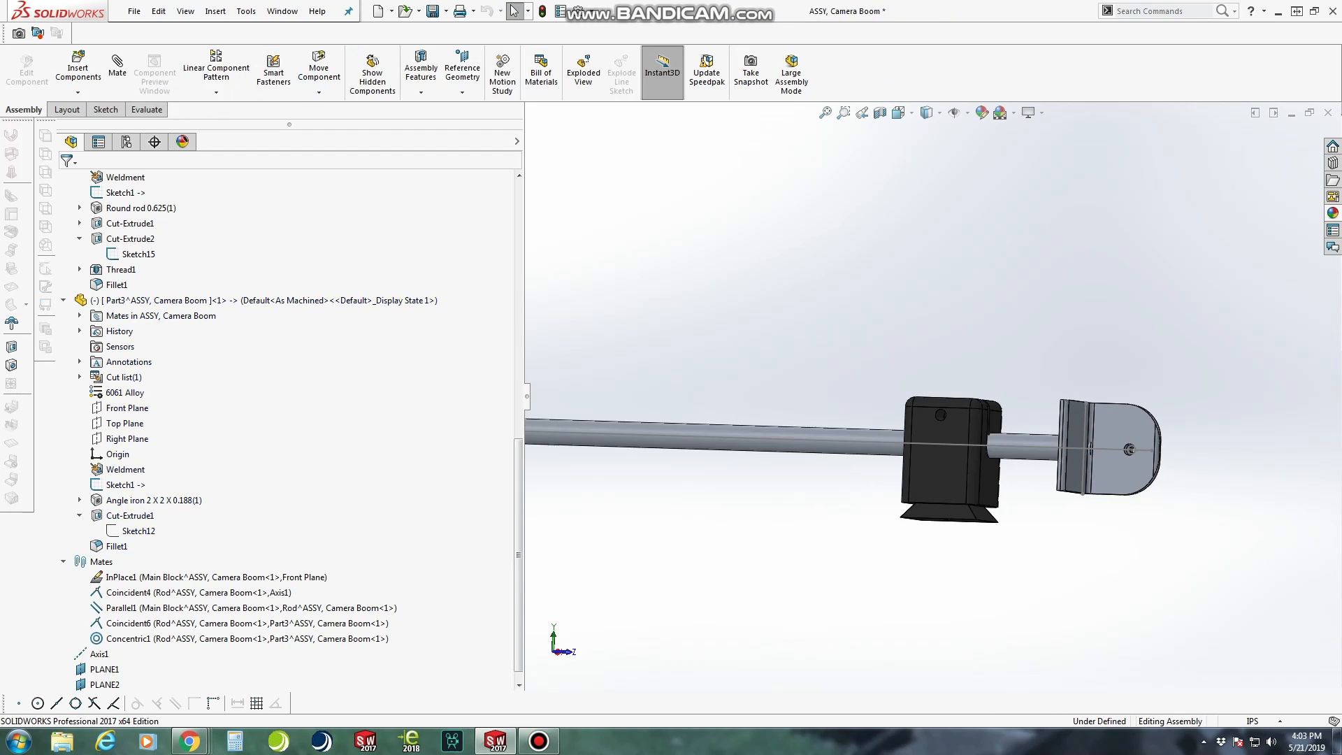
Swing the angle bracket around its mated hole so the undrilled leg faces beyond the rod's end
{"action": "scroll", "coordinate": [1054, 410], "scroll_direction": "up", "scroll_amount": 1}
{"action": "left_click_drag", "start_coordinate": [1053, 410], "coordinate": [1258, 493]}
{"action": "scroll", "coordinate": [1258, 493], "scroll_direction": "up", "scroll_amount": 4}
{"action": "middle_click_drag", "start_coordinate": [1257, 493], "coordinate": [1220, 484]}
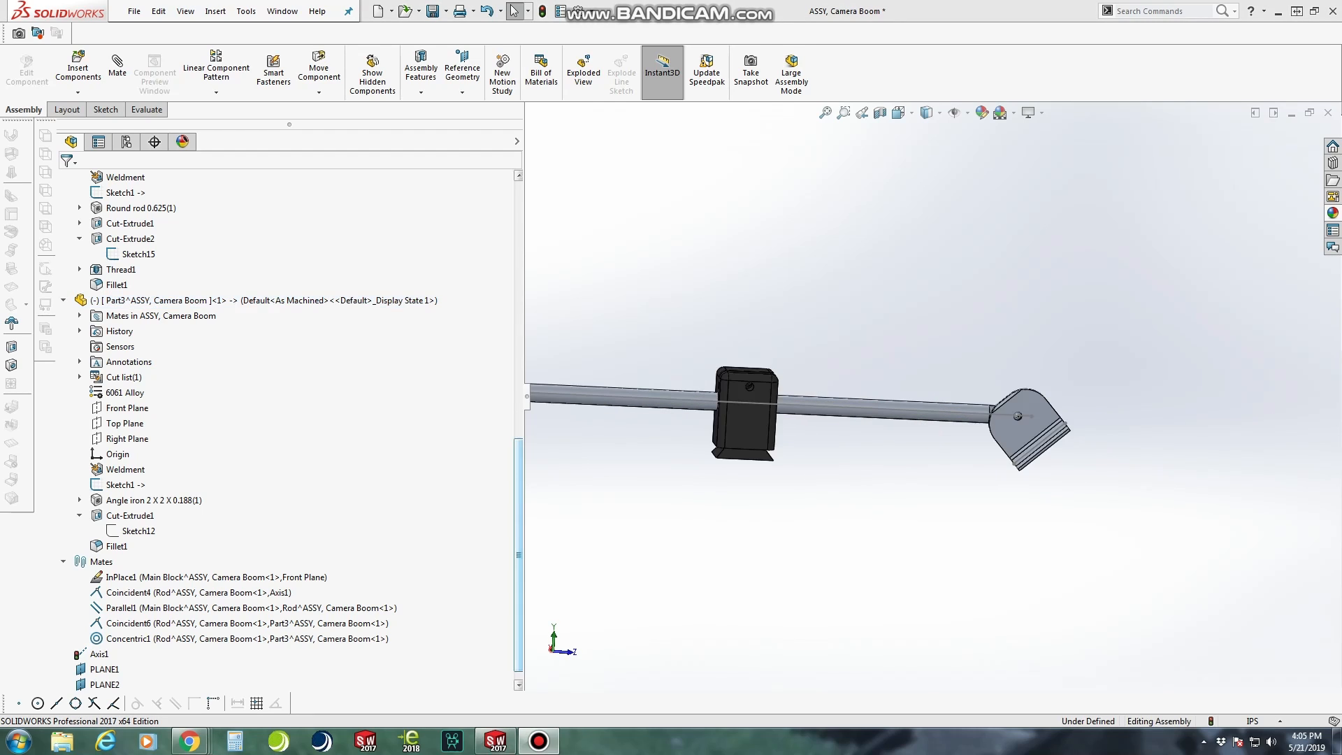
Edit the angle bracket in place and start an Extruded Cut sketch on the outer face of its undrilled leg
{"action": "middle_click_drag", "start_coordinate": [838, 363], "coordinate": [601, 210]}
{"action": "scroll", "coordinate": [598, 199], "scroll_direction": "down", "scroll_amount": 3}
{"action": "scroll", "coordinate": [546, 196], "scroll_direction": "down", "scroll_amount": 2}
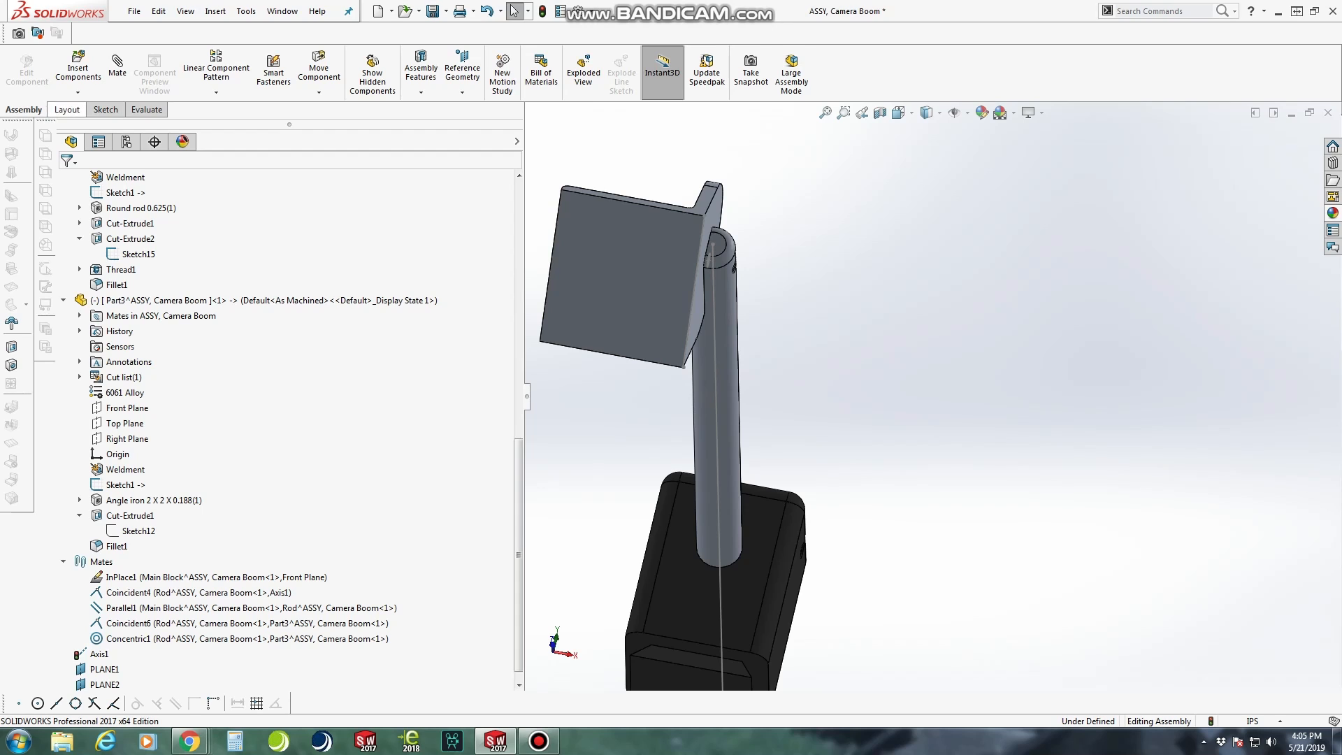
{"action": "left_click", "coordinate": [650, 210]}
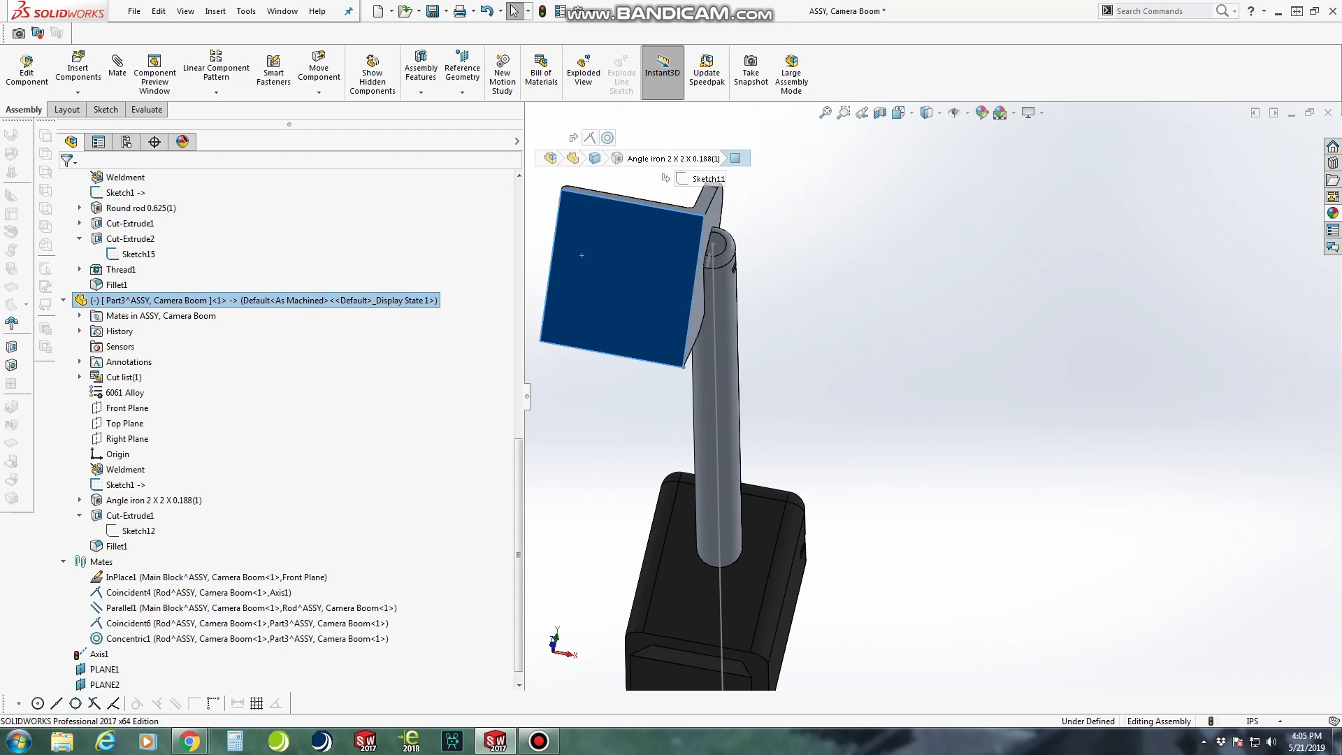
{"action": "left_click", "coordinate": [26, 70]}
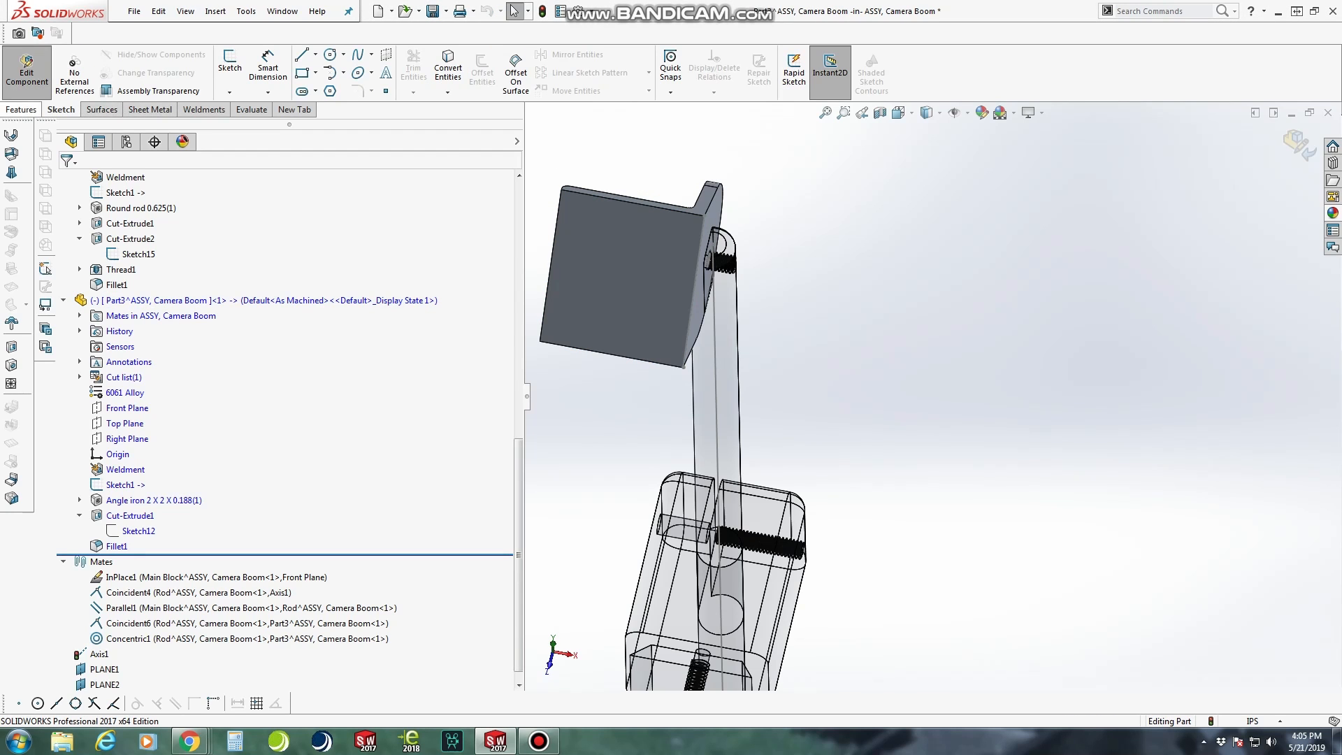
{"action": "left_click", "coordinate": [22, 110]}
{"action": "left_click", "coordinate": [423, 70]}
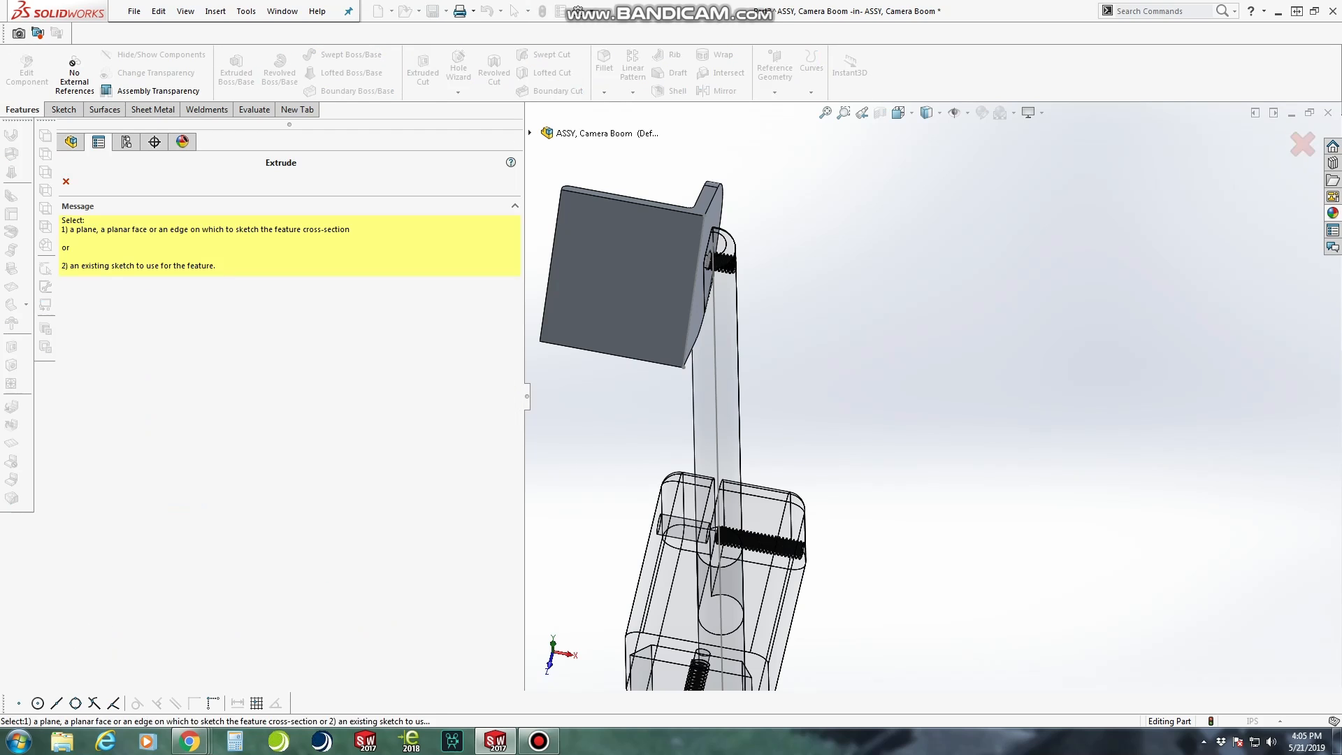
{"action": "left_click", "coordinate": [622, 293]}
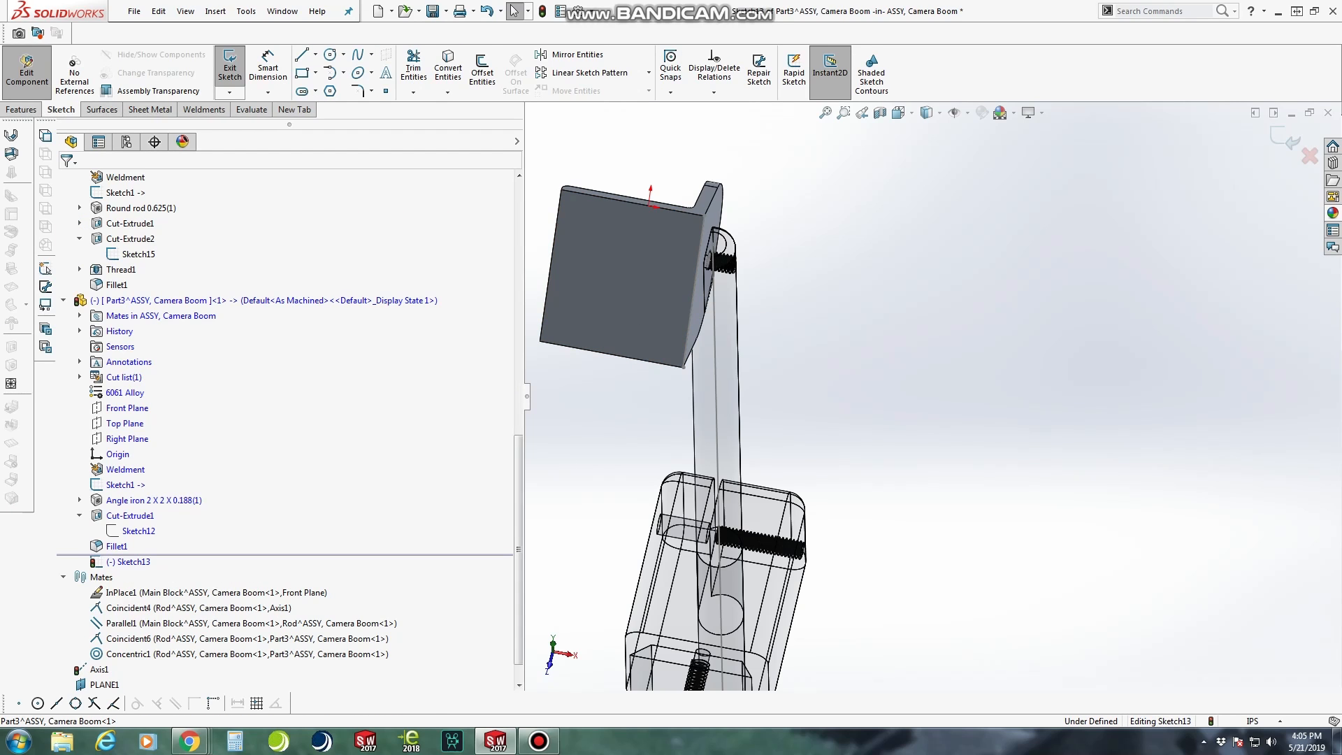
Sketch a circle of about 0.24 in radius near the middle of the undrilled leg's face
{"action": "left_click", "coordinate": [330, 54]}
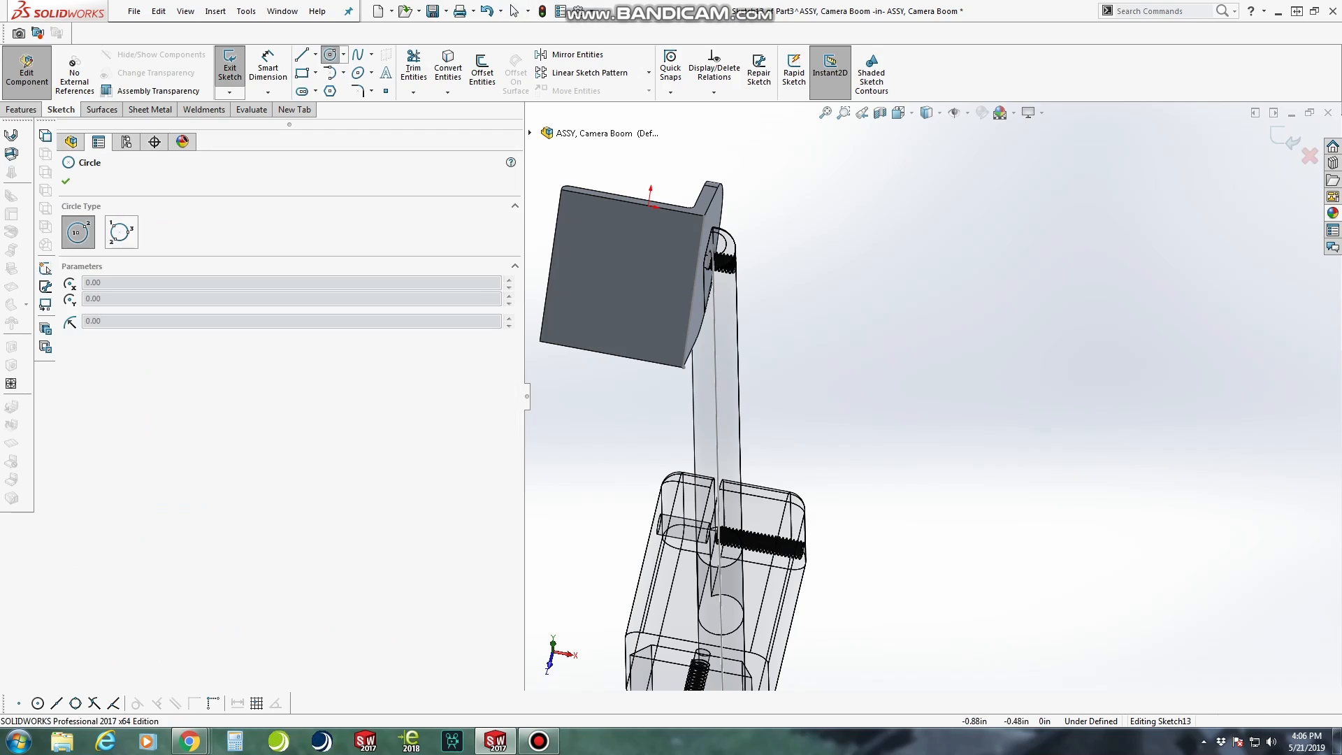
{"action": "left_click", "coordinate": [626, 272]}
{"action": "left_click", "coordinate": [642, 275]}
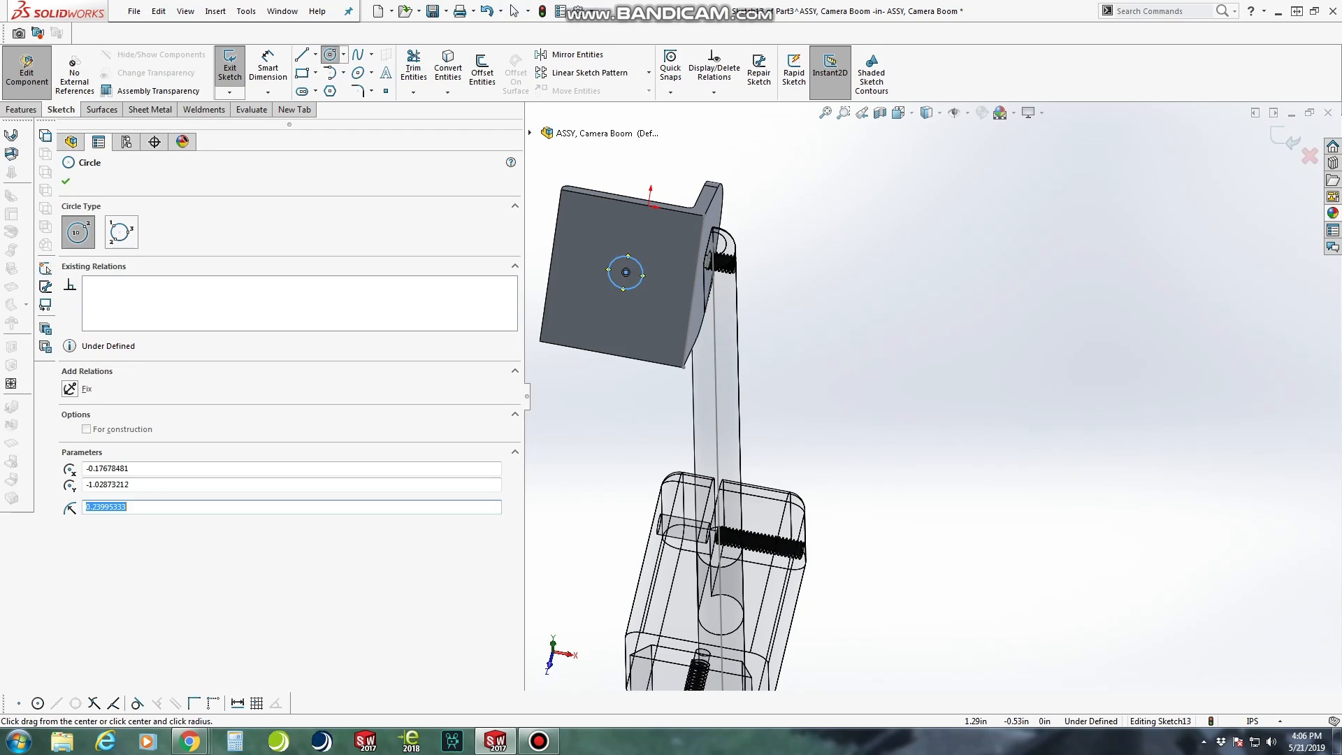
{"action": "left_click", "coordinate": [899, 112]}
{"action": "left_click", "coordinate": [889, 336]}
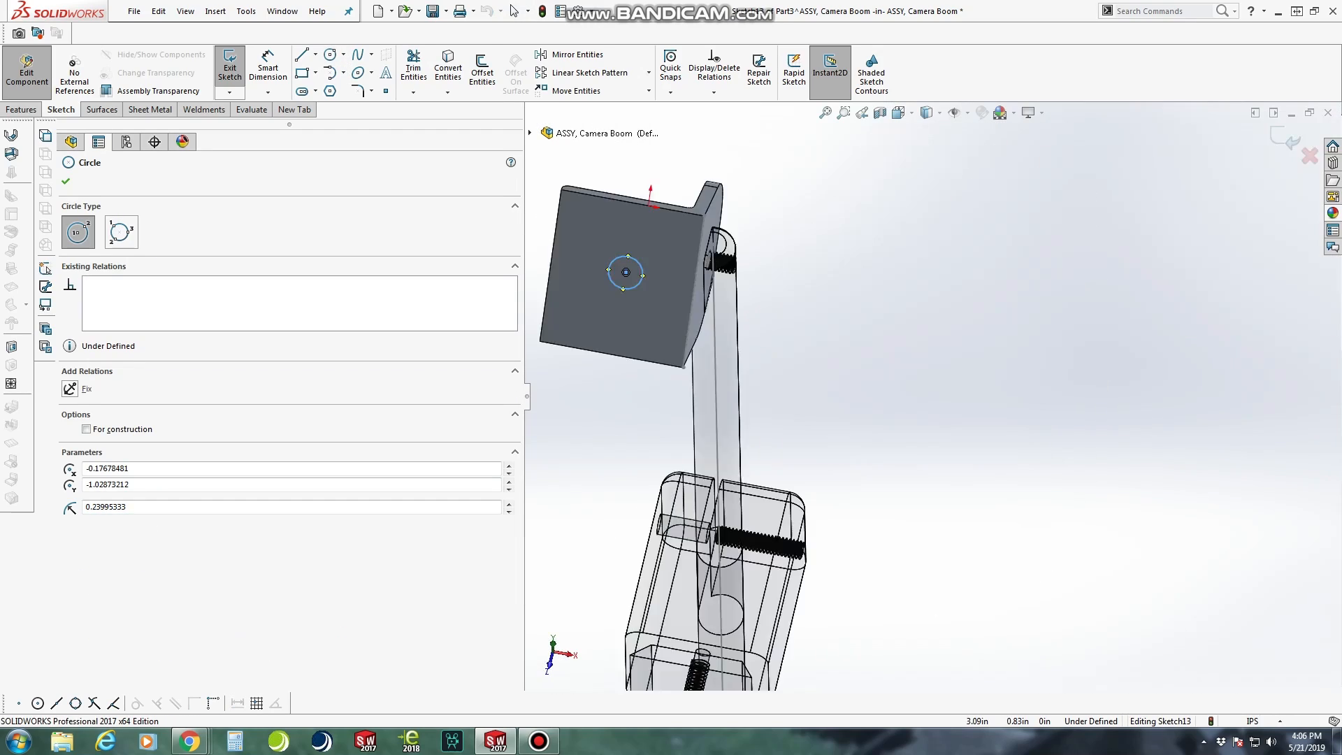
{"action": "right_click", "coordinate": [940, 360]}
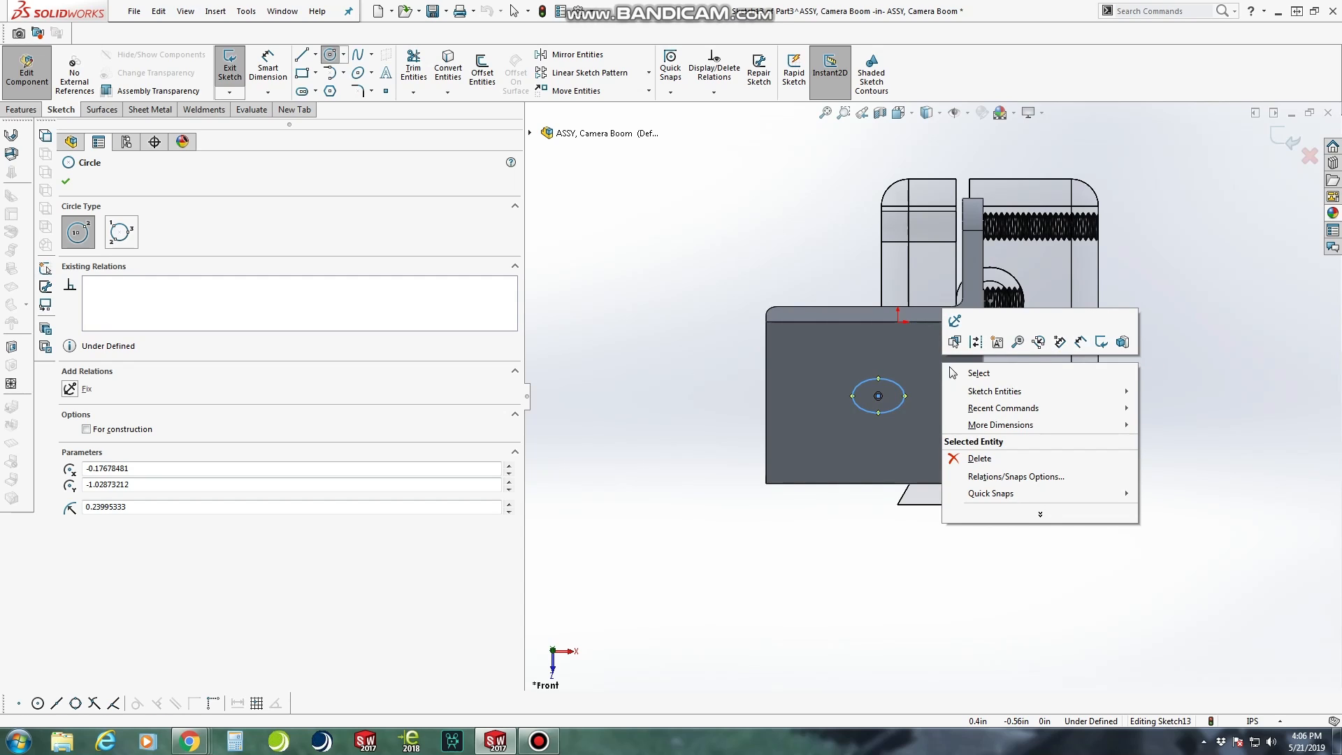
{"action": "left_click", "coordinate": [616, 395]}
{"action": "left_click", "coordinate": [878, 395]}
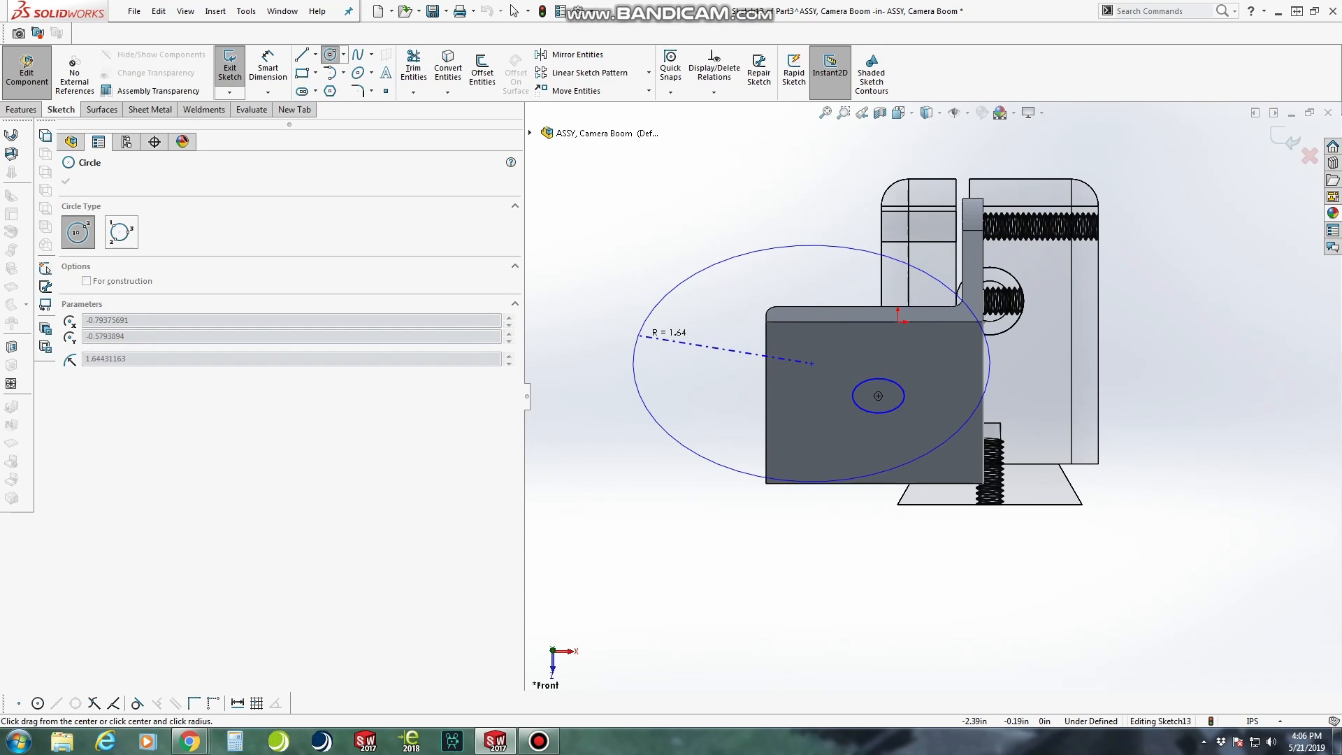
{"action": "key", "text": "Escape"}
{"action": "right_click", "coordinate": [856, 363]}
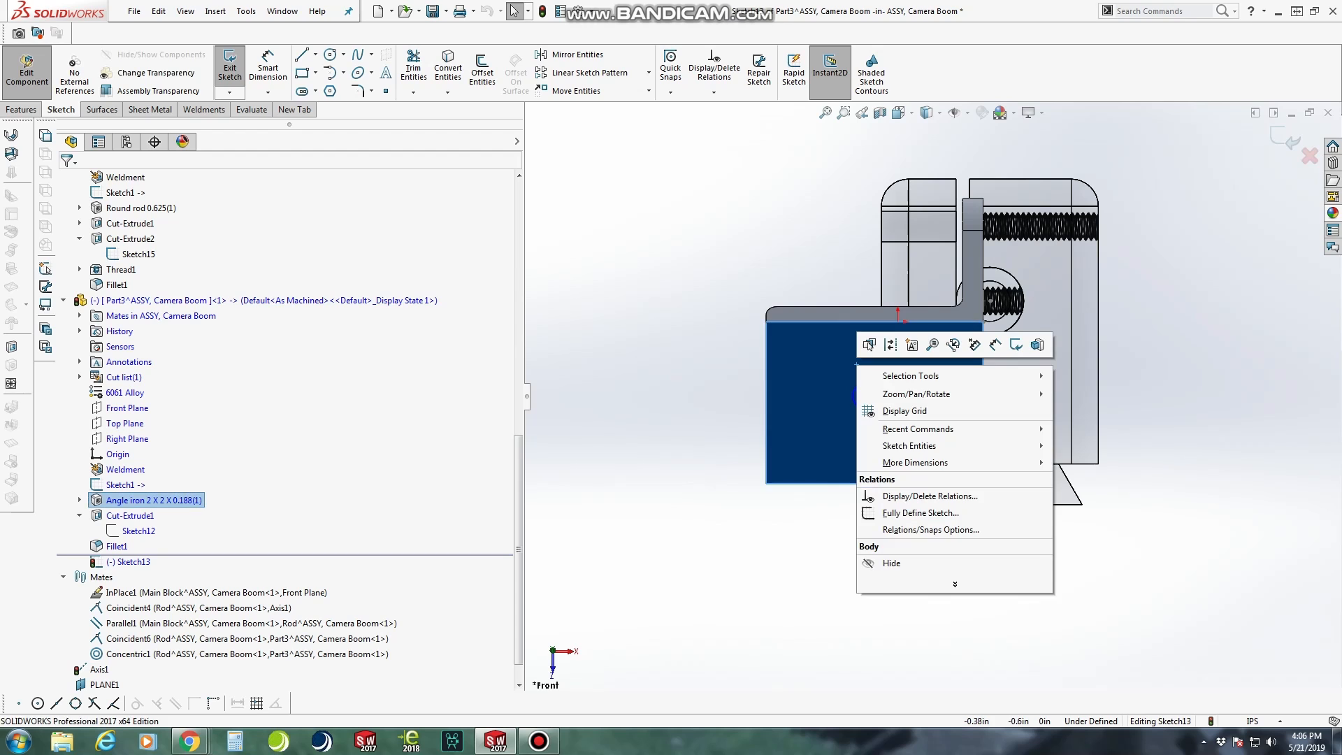
{"action": "key", "text": "Escape"}
Draw a vertical construction line through the leg's face between the midpoints of its upper and lower edges
{"action": "middle_click_drag", "start_coordinate": [856, 363], "coordinate": [853, 321]}
{"action": "key", "text": "ctrl+8"}
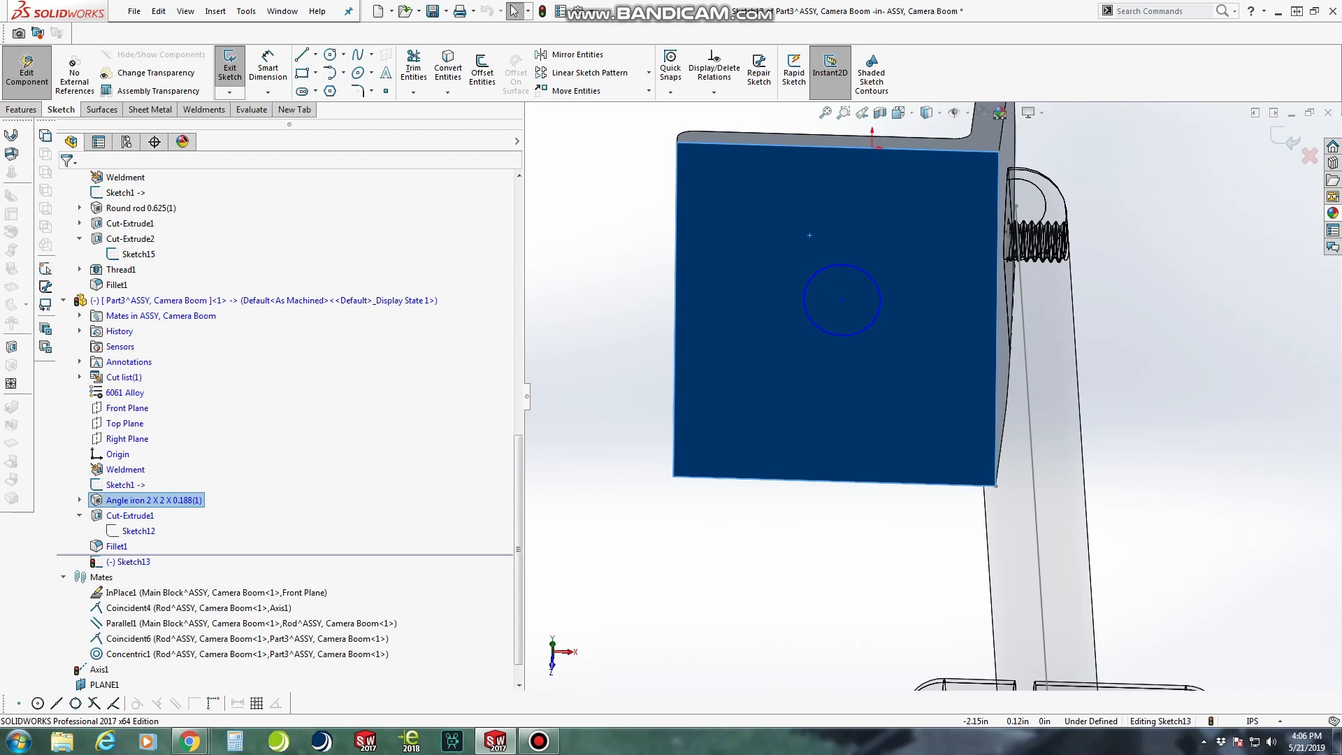
{"action": "right_click_drag", "start_coordinate": [1245, 345], "coordinate": [1161, 339]}
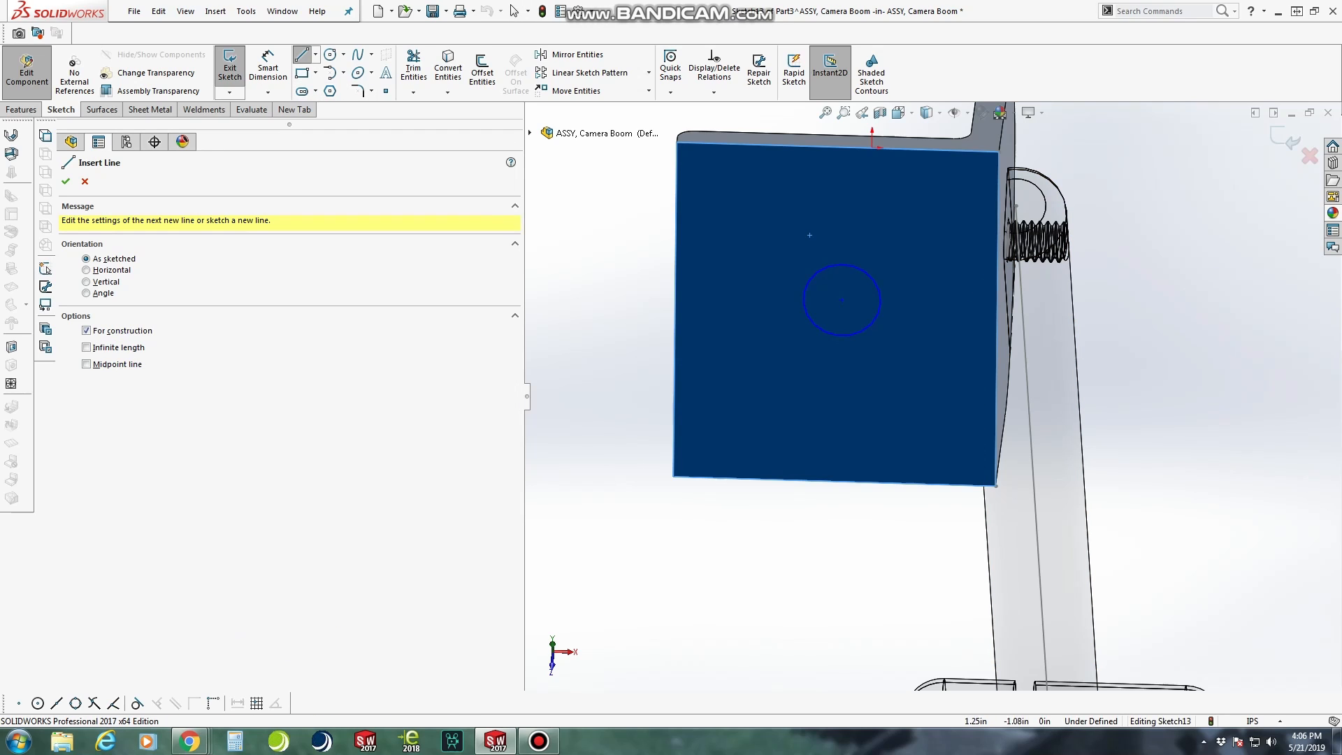
{"action": "left_click", "coordinate": [838, 146]}
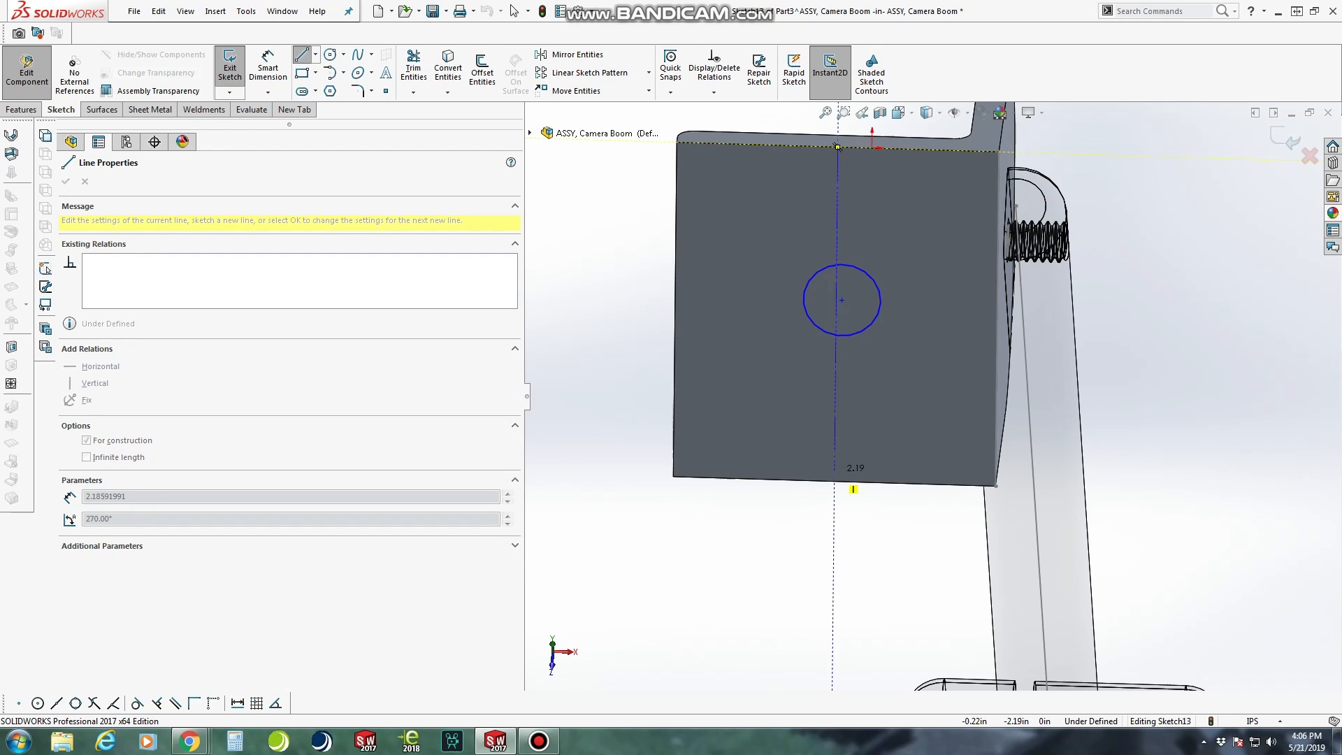
{"action": "left_click", "coordinate": [835, 480]}
{"action": "key", "text": "Escape"}
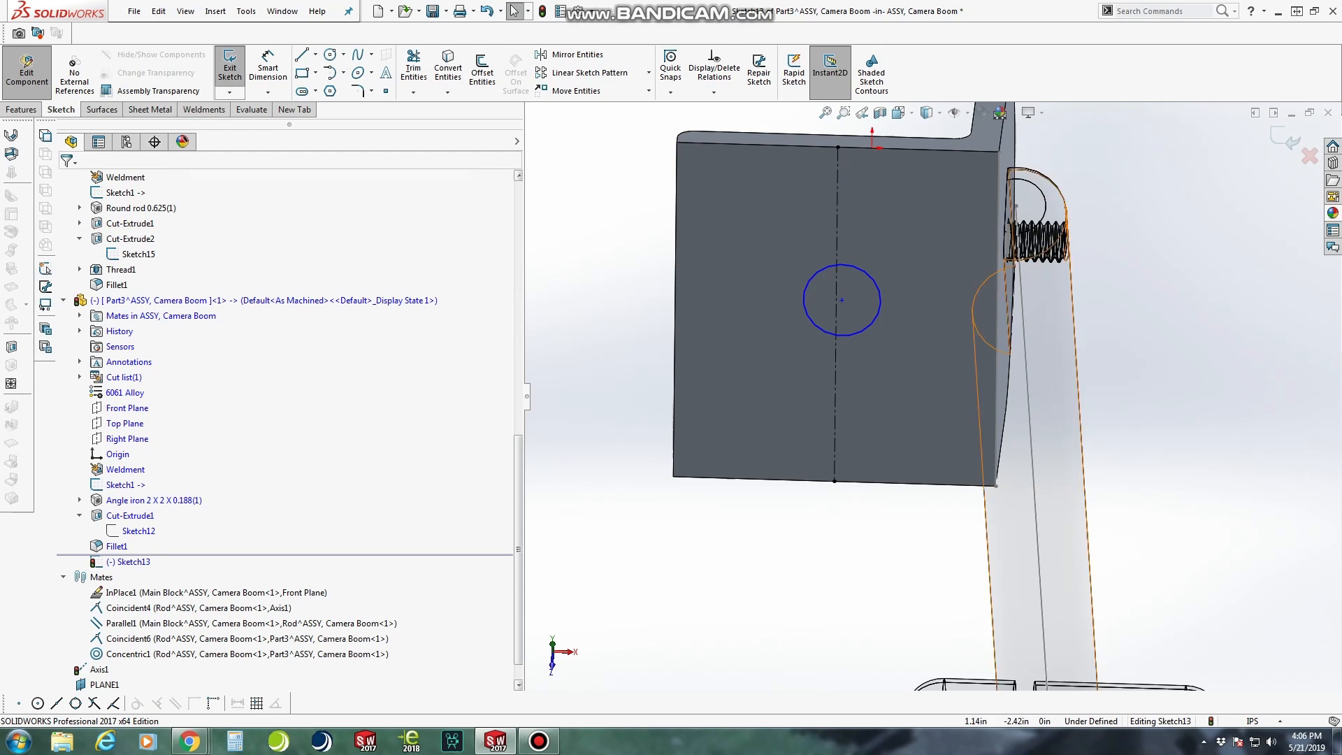
Draw a horizontal construction line across the leg's face from the midpoint of its outer side edge towards the bracket's corner
{"action": "right_click_drag", "start_coordinate": [1249, 406], "coordinate": [1184, 407]}
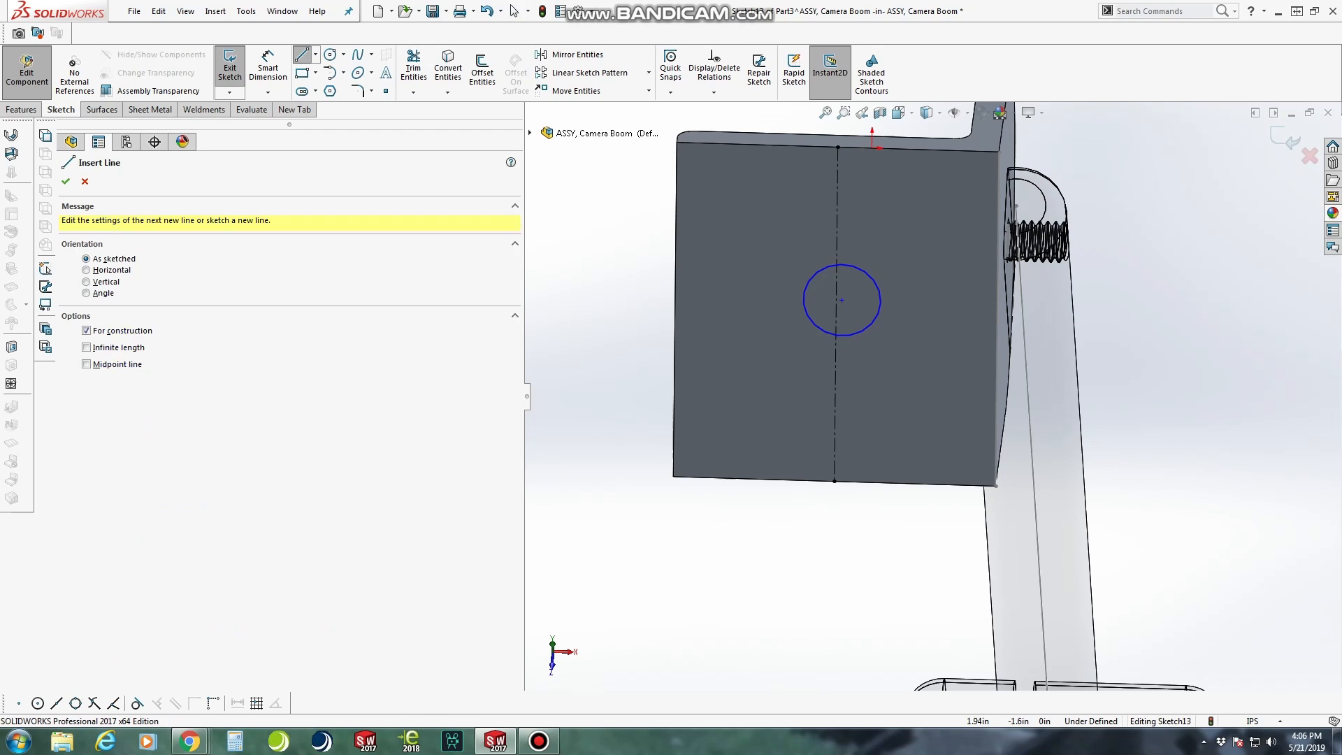
{"action": "left_click", "coordinate": [674, 309]}
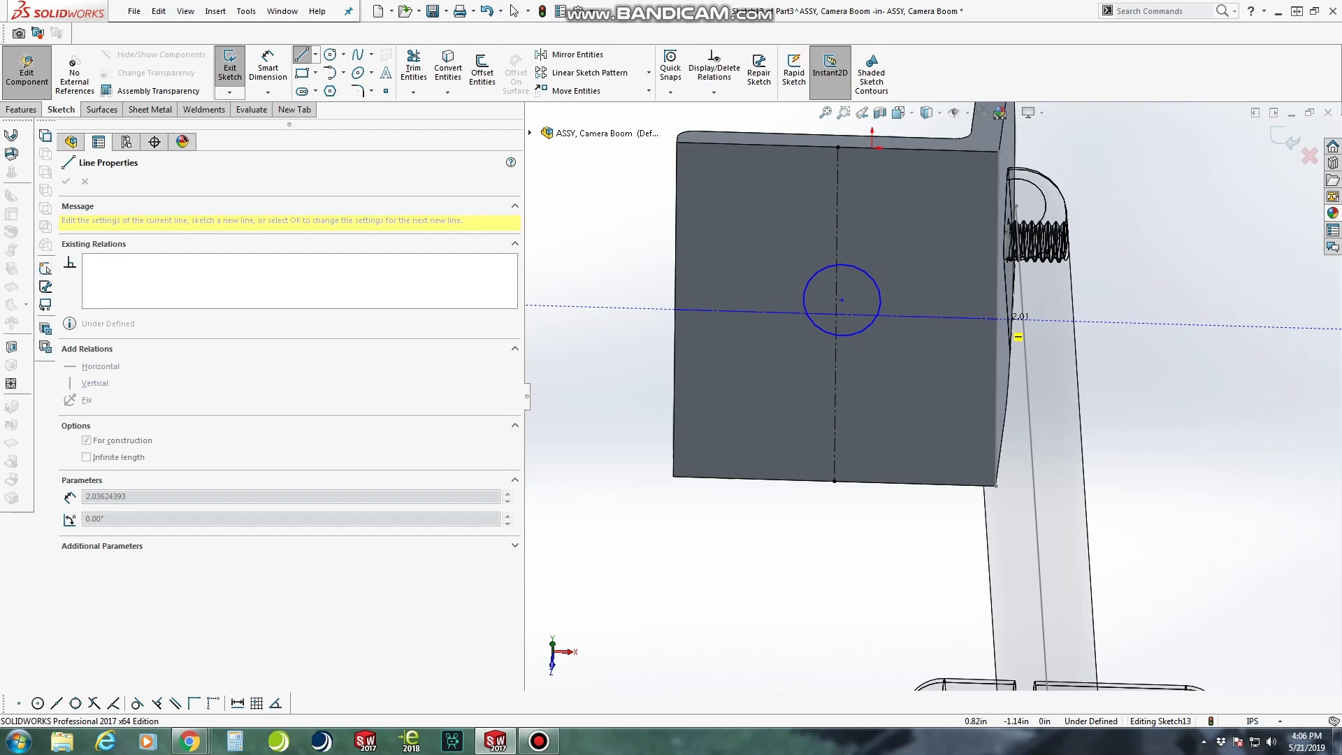
{"action": "left_click", "coordinate": [1008, 319]}
{"action": "key", "text": "Escape"}
Make the horizontal construction line's free end coincident with the leg's edge at the bracket's corner
{"action": "scroll", "coordinate": [1170, 301], "scroll_direction": "down", "scroll_amount": 3}
{"action": "scroll", "coordinate": [965, 324], "scroll_direction": "down", "scroll_amount": 2}
{"action": "left_click", "coordinate": [782, 342]}
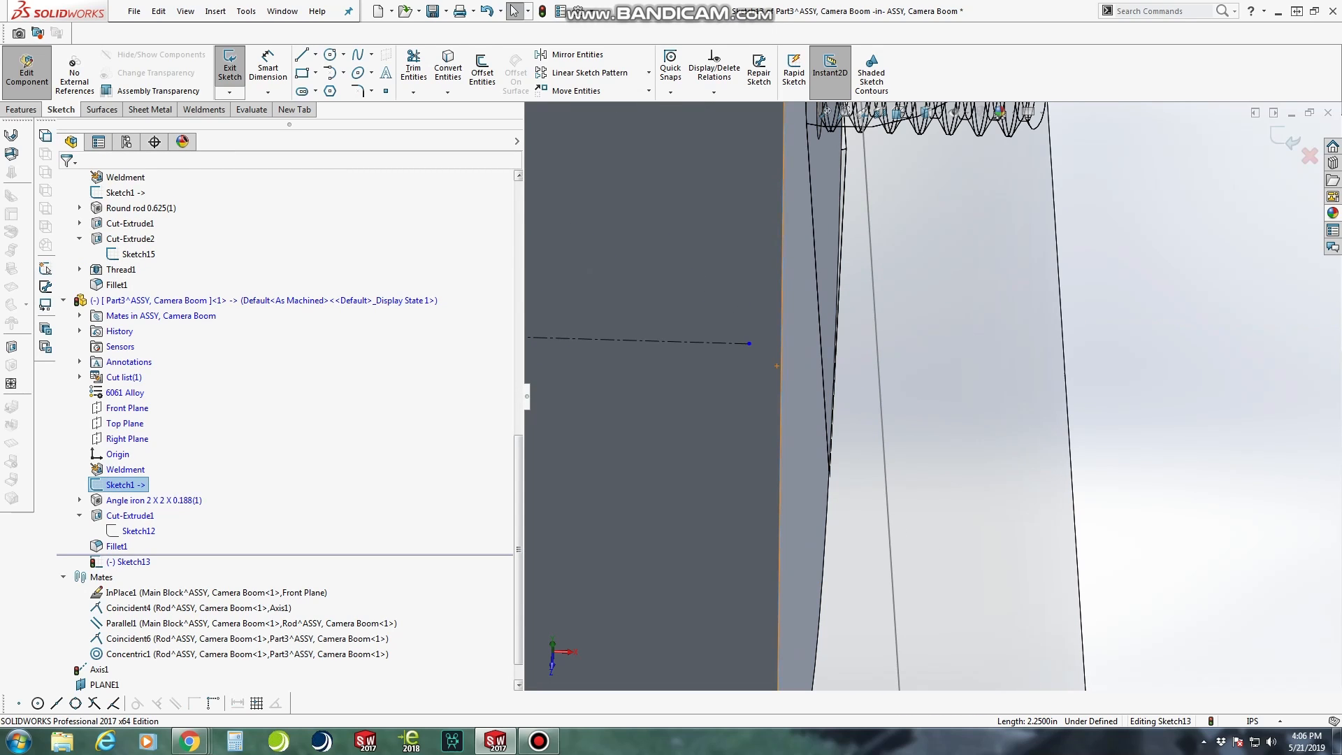
{"action": "left_click", "coordinate": [749, 343], "text": "ctrl"}
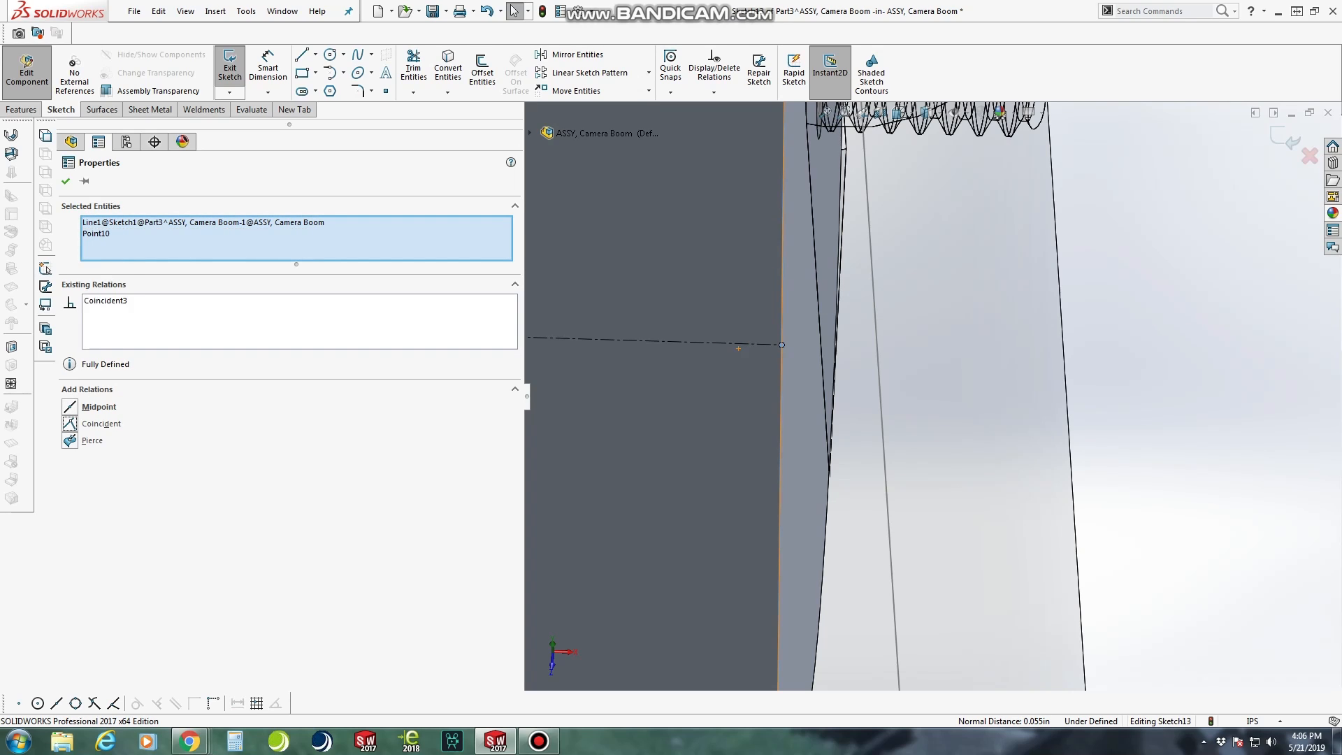
{"action": "left_click", "coordinate": [66, 182]}
Make the circle's centre coincident with the crossing point of the two construction lines
{"action": "scroll", "coordinate": [672, 390], "scroll_direction": "up", "scroll_amount": 9}
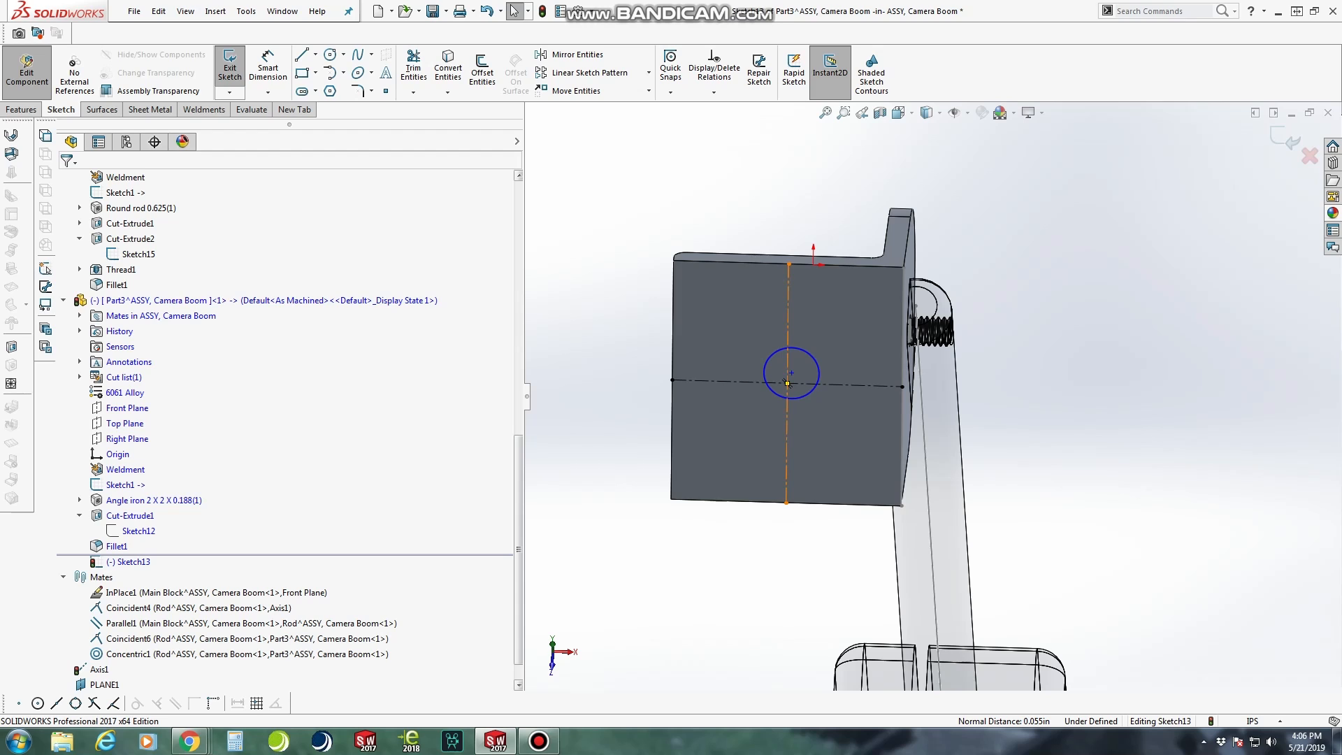
{"action": "scroll", "coordinate": [787, 383], "scroll_direction": "down", "scroll_amount": 5}
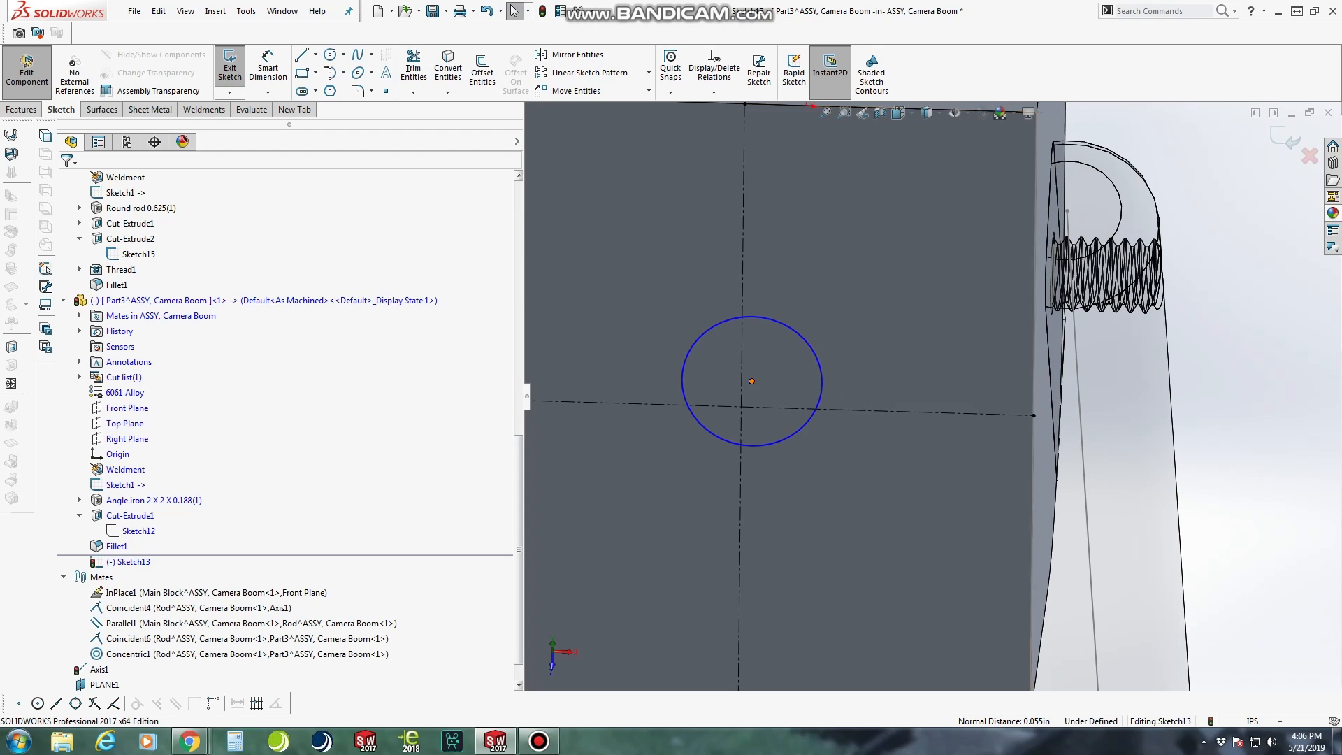
{"action": "left_click", "coordinate": [751, 381]}
{"action": "left_click", "coordinate": [742, 406], "text": "ctrl"}
{"action": "left_click", "coordinate": [70, 440]}
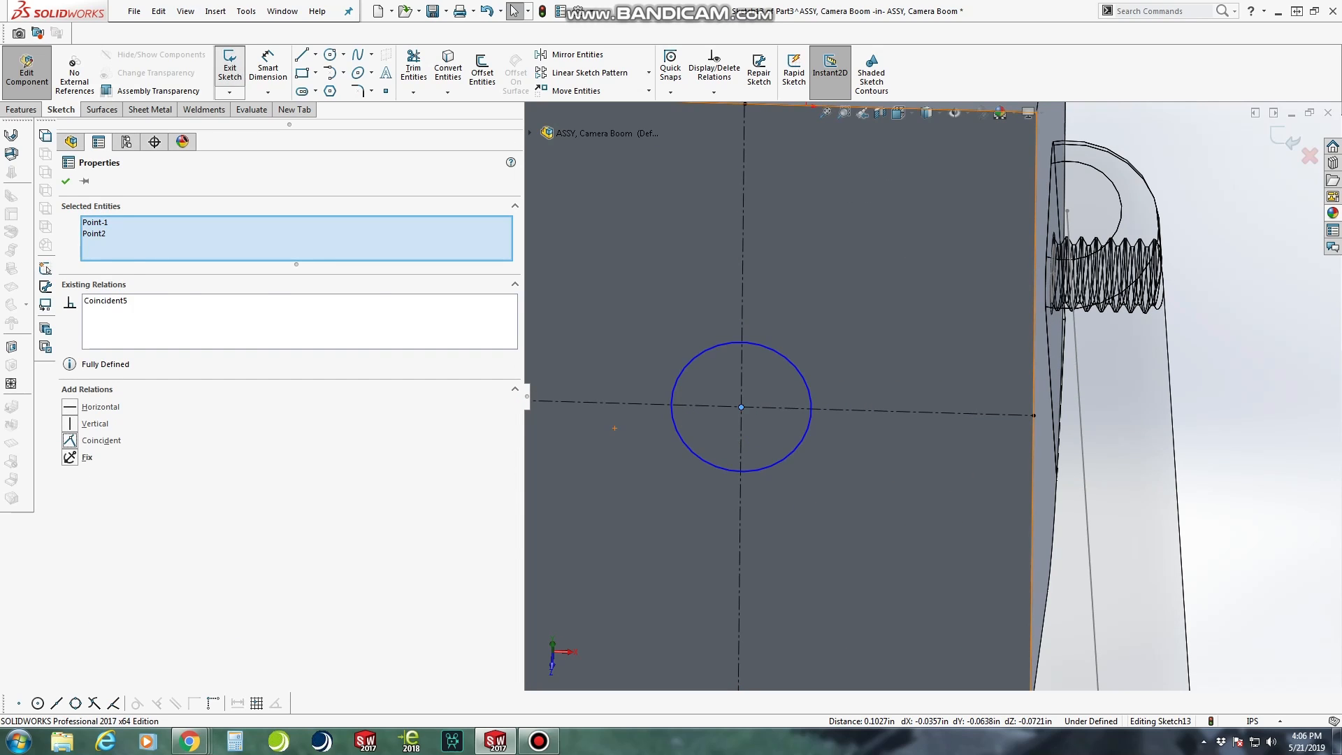
Dimension the leg's circle with a diameter of 0.2712 in
{"action": "left_click", "coordinate": [267, 68]}
{"action": "left_click", "coordinate": [779, 353]}
{"action": "left_click", "coordinate": [267, 68]}
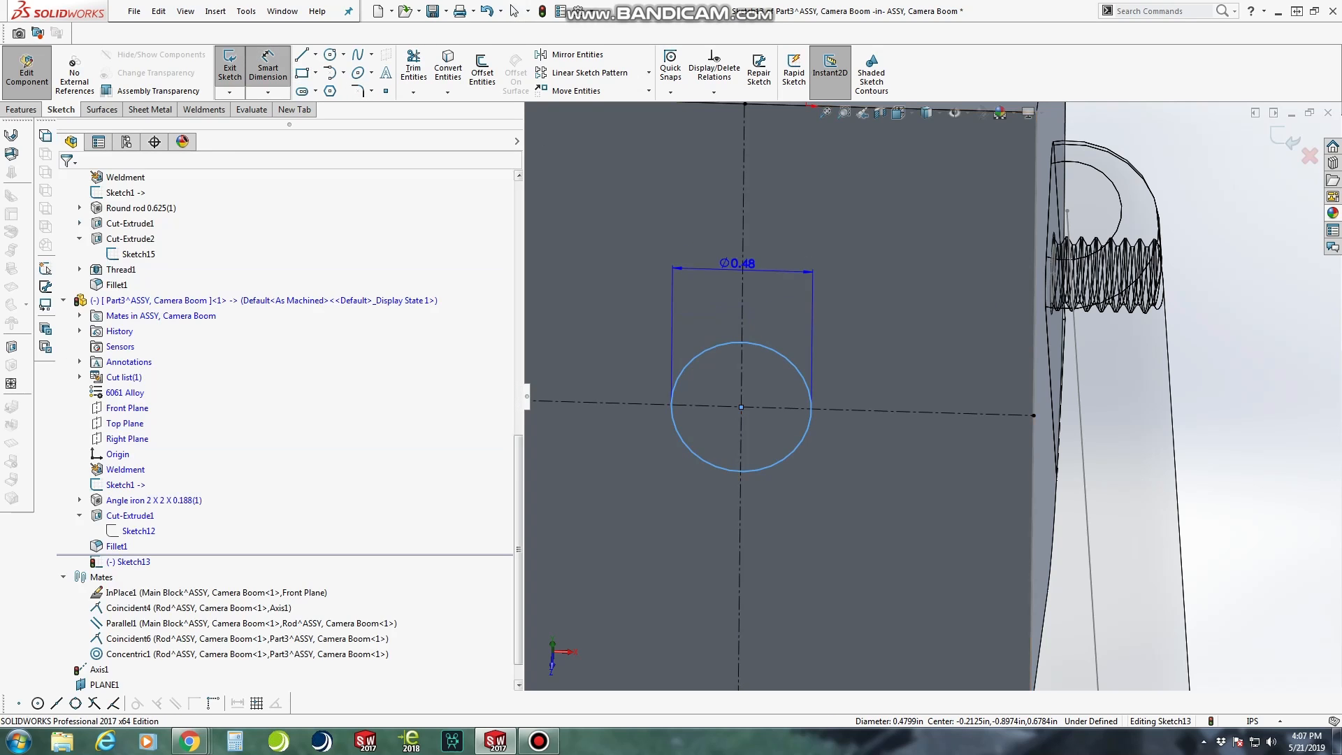
{"action": "left_click", "coordinate": [758, 278]}
{"action": "type", "text": ".2712"}
{"action": "key", "text": "Return"}
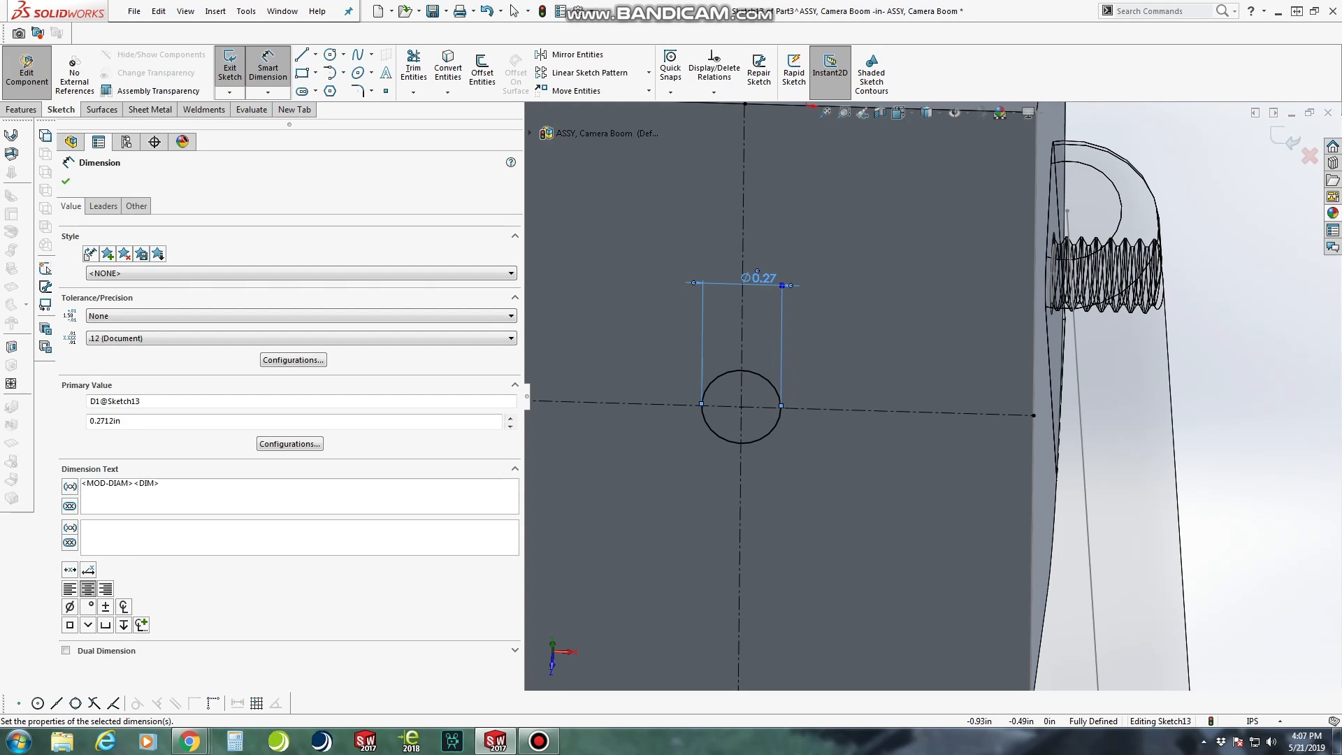
Exit the sketch and cut the circle through the leg with the Up To Next end condition, reversing the direction into the material
{"action": "left_click", "coordinate": [230, 67]}
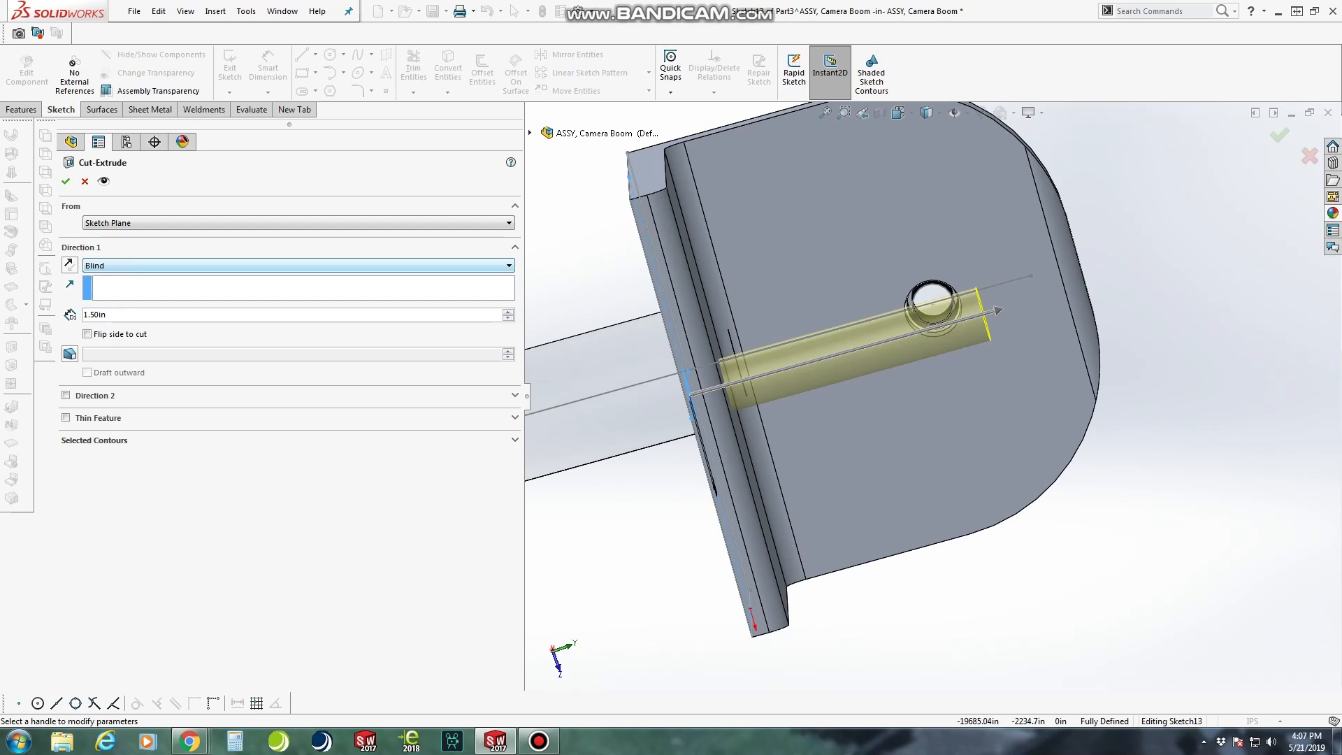
{"action": "left_click", "coordinate": [299, 266]}
{"action": "left_click", "coordinate": [112, 305]}
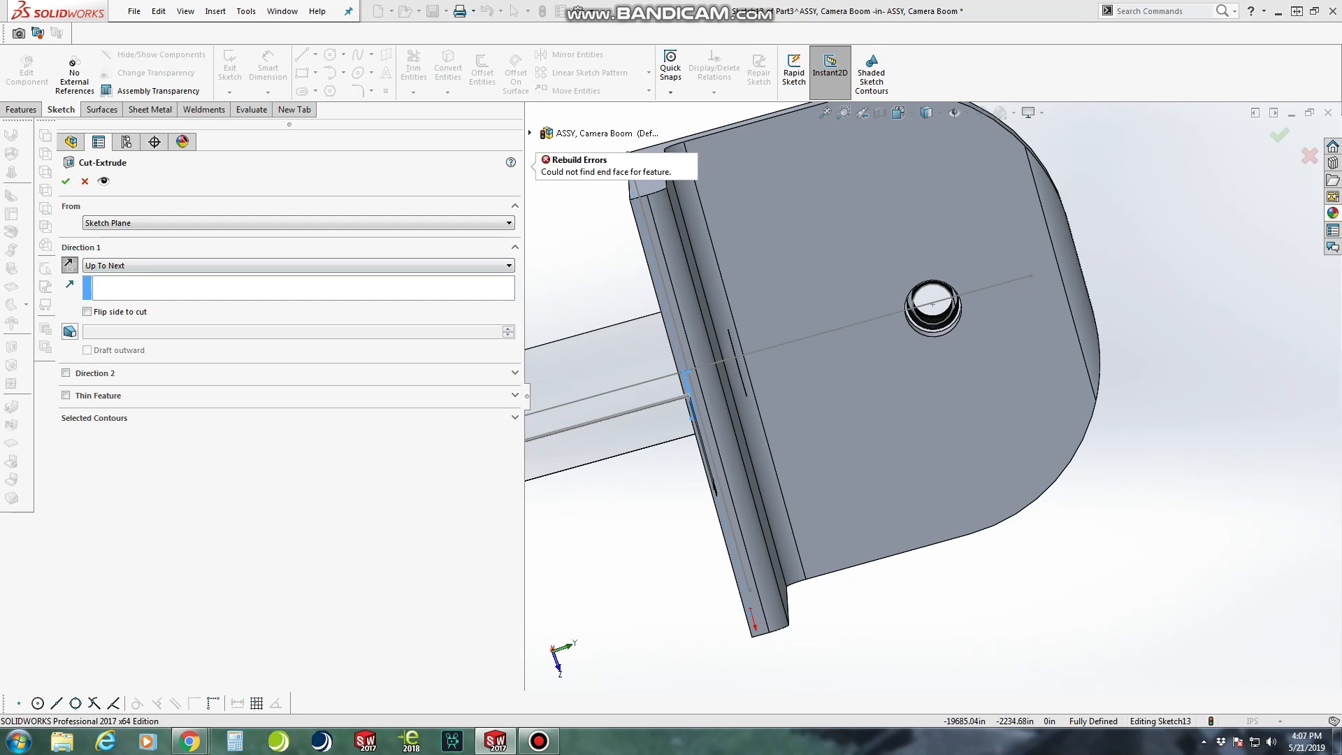
{"action": "left_click", "coordinate": [69, 265]}
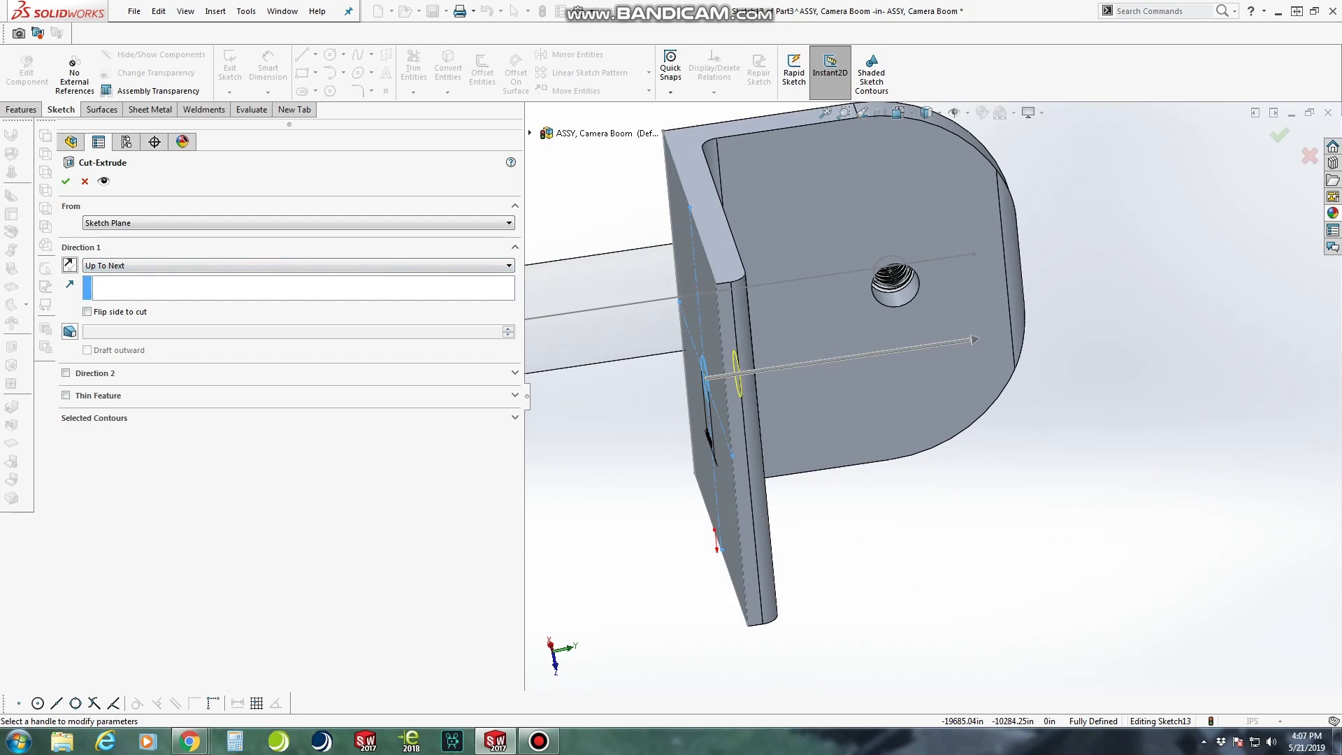
{"action": "left_click", "coordinate": [66, 181]}
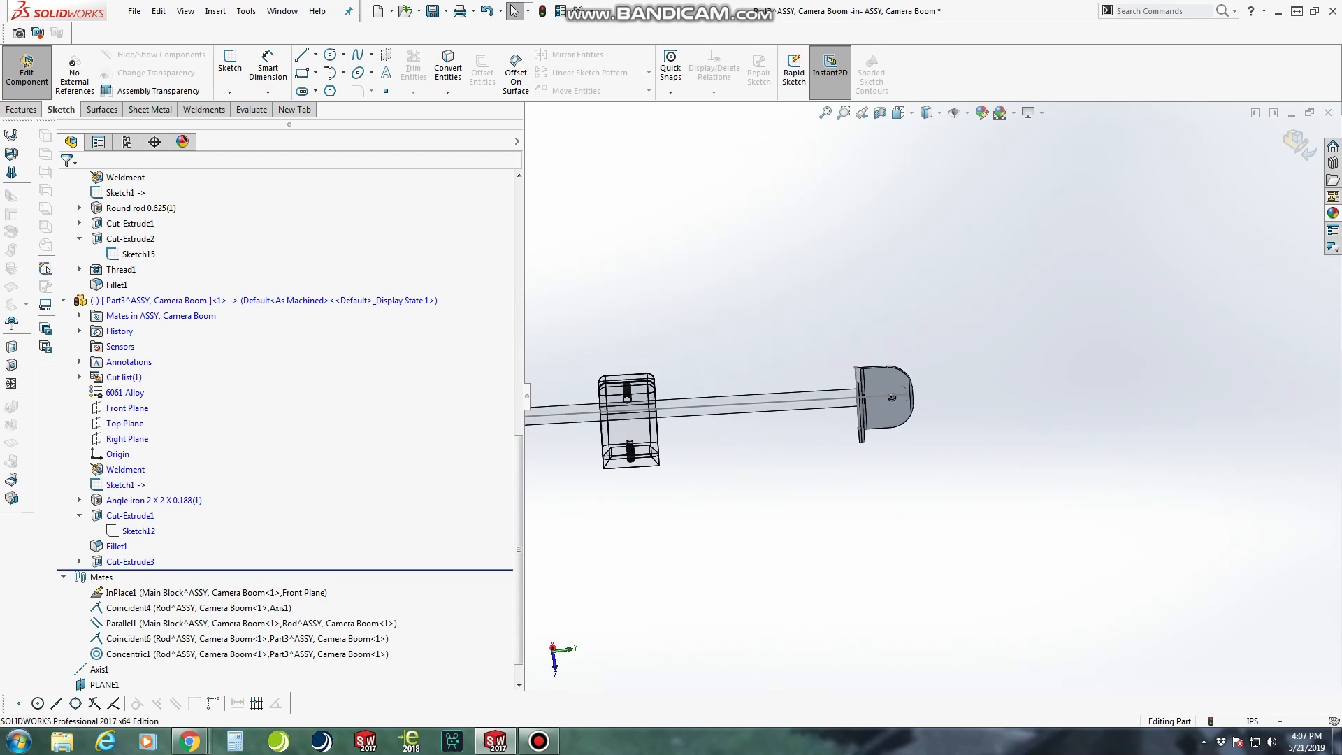
Finish editing the angle bracket and open the rod for editing in place within the assembly
{"action": "left_click", "coordinate": [26, 72]}
{"action": "scroll", "coordinate": [933, 392], "scroll_direction": "up", "scroll_amount": 5}
{"action": "scroll", "coordinate": [839, 392], "scroll_direction": "down", "scroll_amount": 3}
{"action": "scroll", "coordinate": [930, 395], "scroll_direction": "up", "scroll_amount": 3}
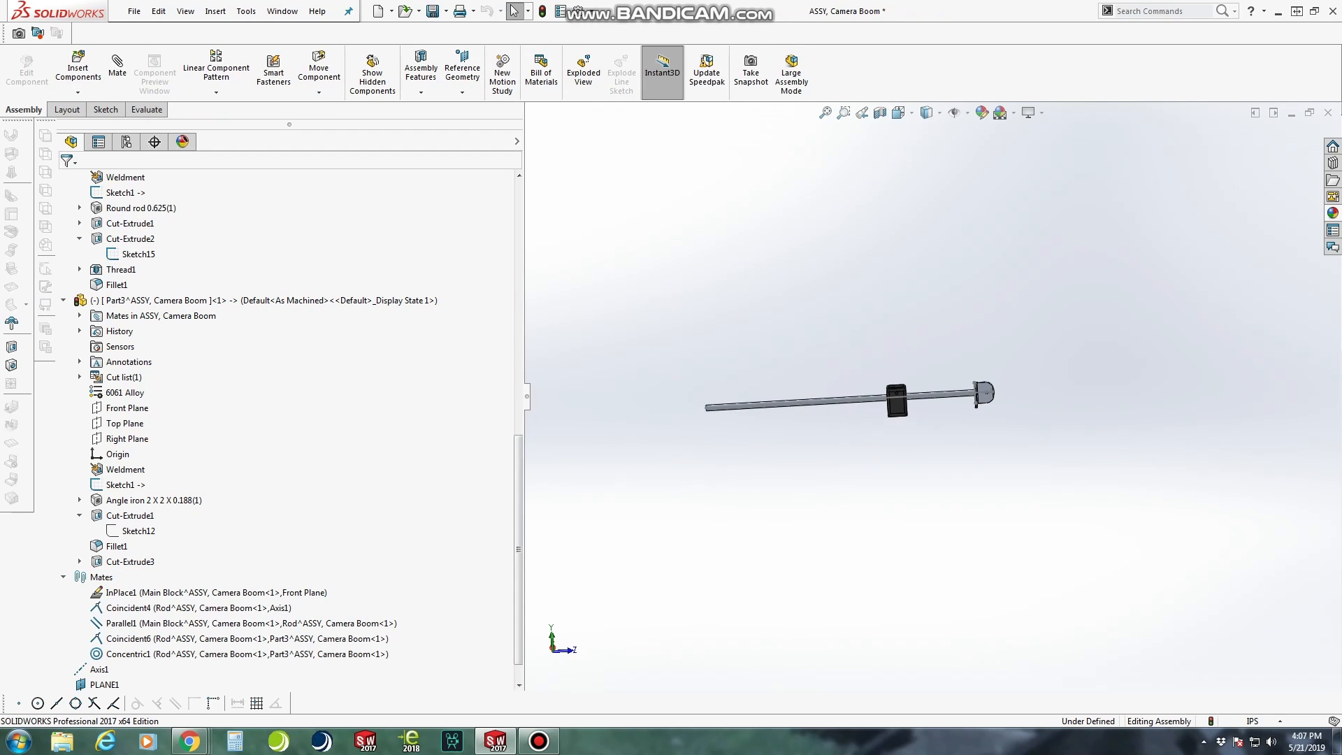
{"action": "middle_click_drag", "start_coordinate": [685, 343], "coordinate": [729, 428]}
{"action": "scroll", "coordinate": [729, 432], "scroll_direction": "down", "scroll_amount": 8}
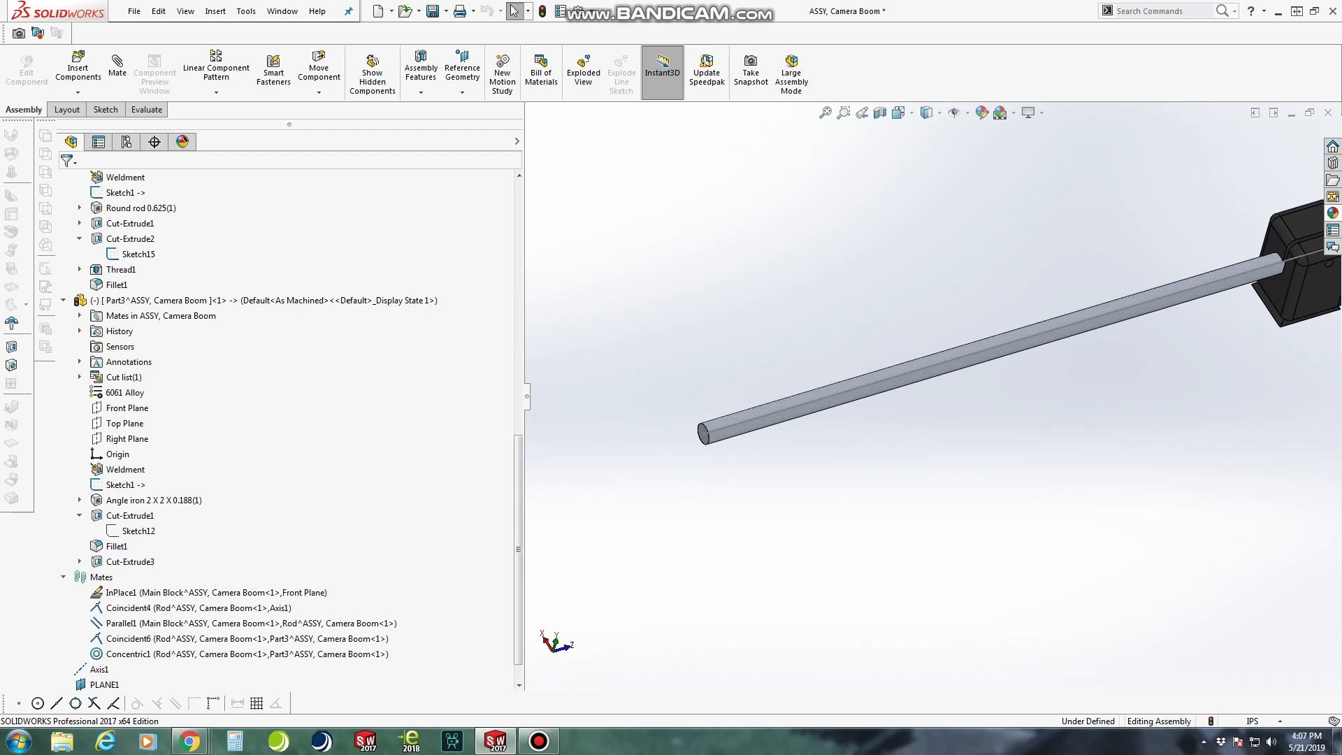
{"action": "right_click", "coordinate": [717, 433]}
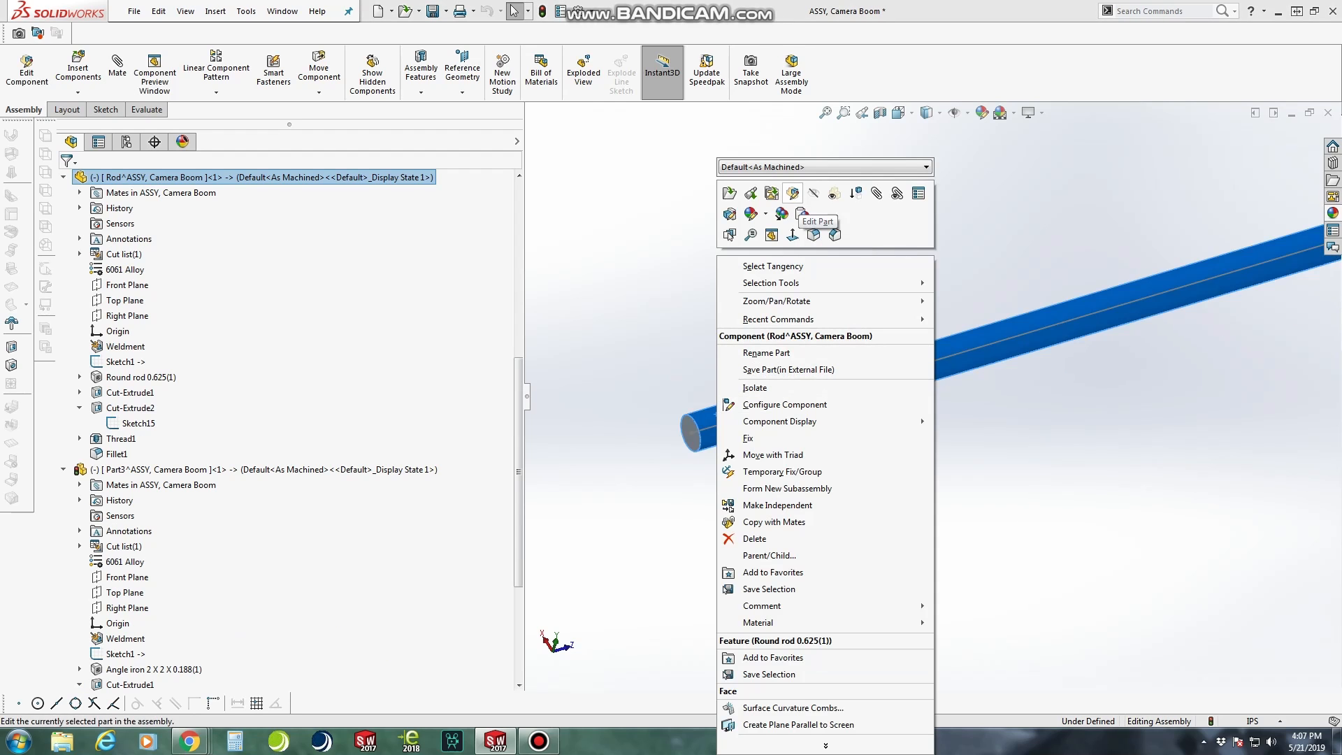
{"action": "left_click", "coordinate": [792, 193]}
Start a sketch on the rod's flat end face opposite the angle bracket
{"action": "middle_click_drag", "start_coordinate": [769, 413], "coordinate": [887, 381]}
{"action": "scroll", "coordinate": [671, 412], "scroll_direction": "up", "scroll_amount": 3}
{"action": "scroll", "coordinate": [671, 412], "scroll_direction": "down", "scroll_amount": 3}
{"action": "scroll", "coordinate": [671, 412], "scroll_direction": "up", "scroll_amount": 1}
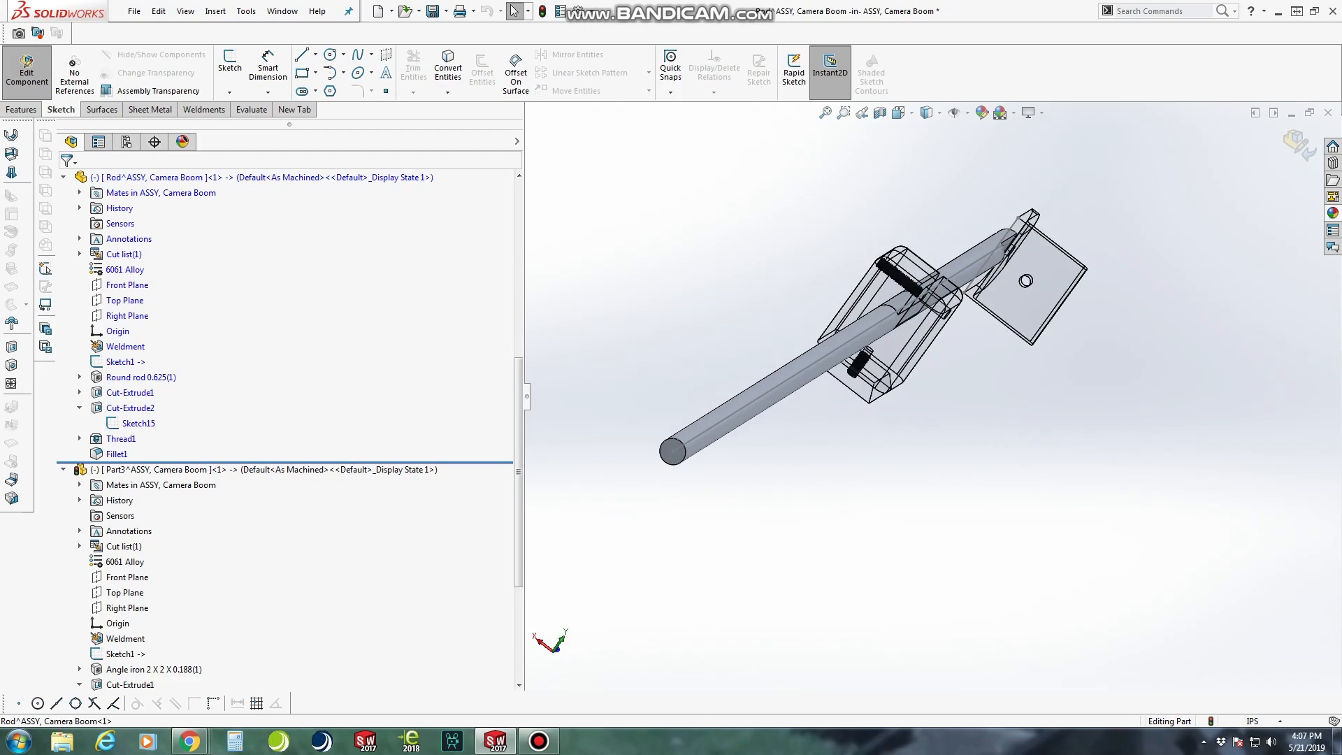
{"action": "left_click", "coordinate": [862, 112]}
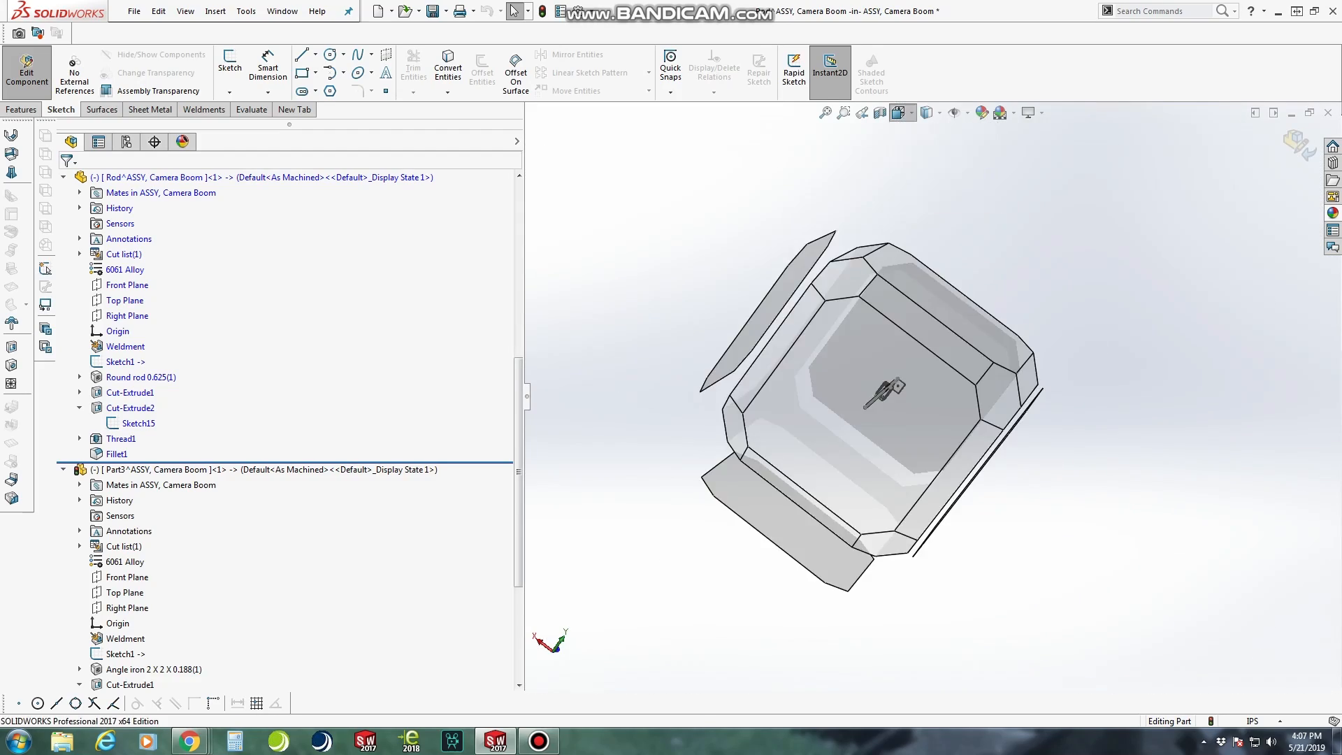
{"action": "scroll", "coordinate": [838, 355], "scroll_direction": "down", "scroll_amount": 3}
{"action": "right_click", "coordinate": [841, 355]}
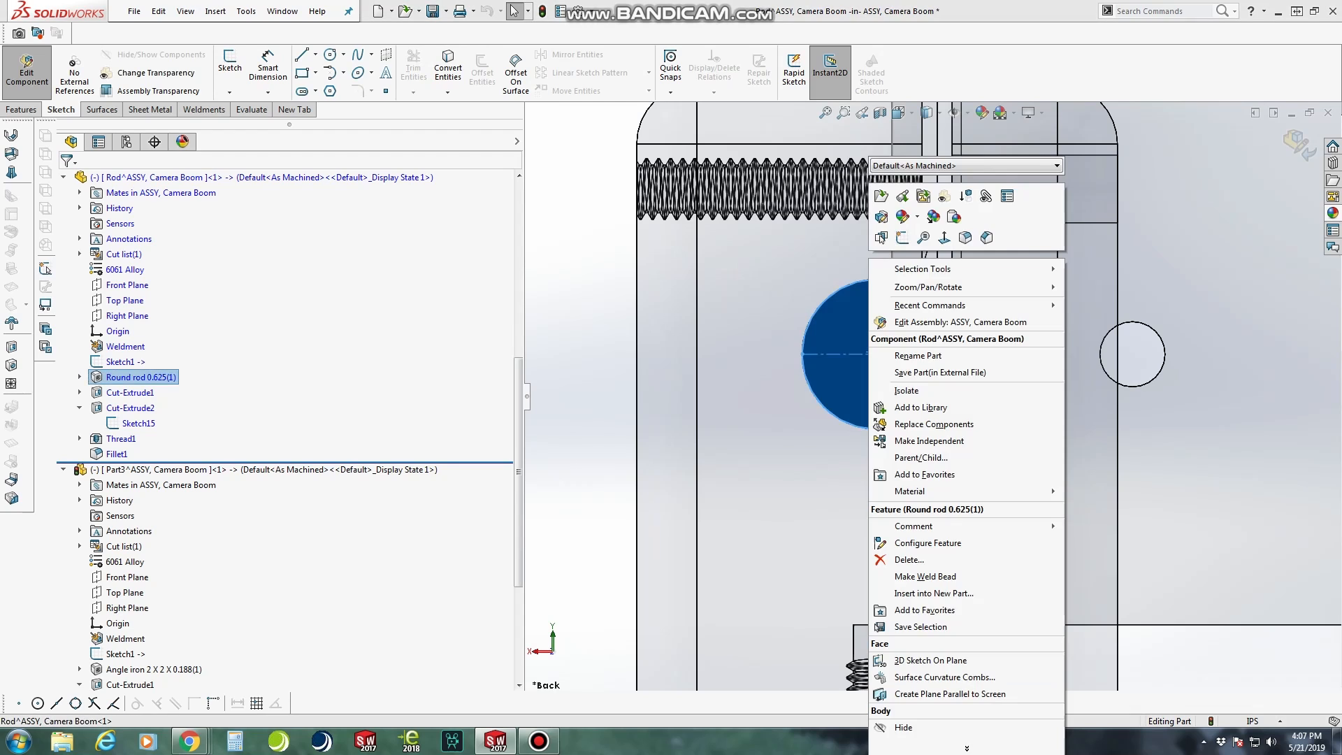
{"action": "left_click", "coordinate": [853, 328]}
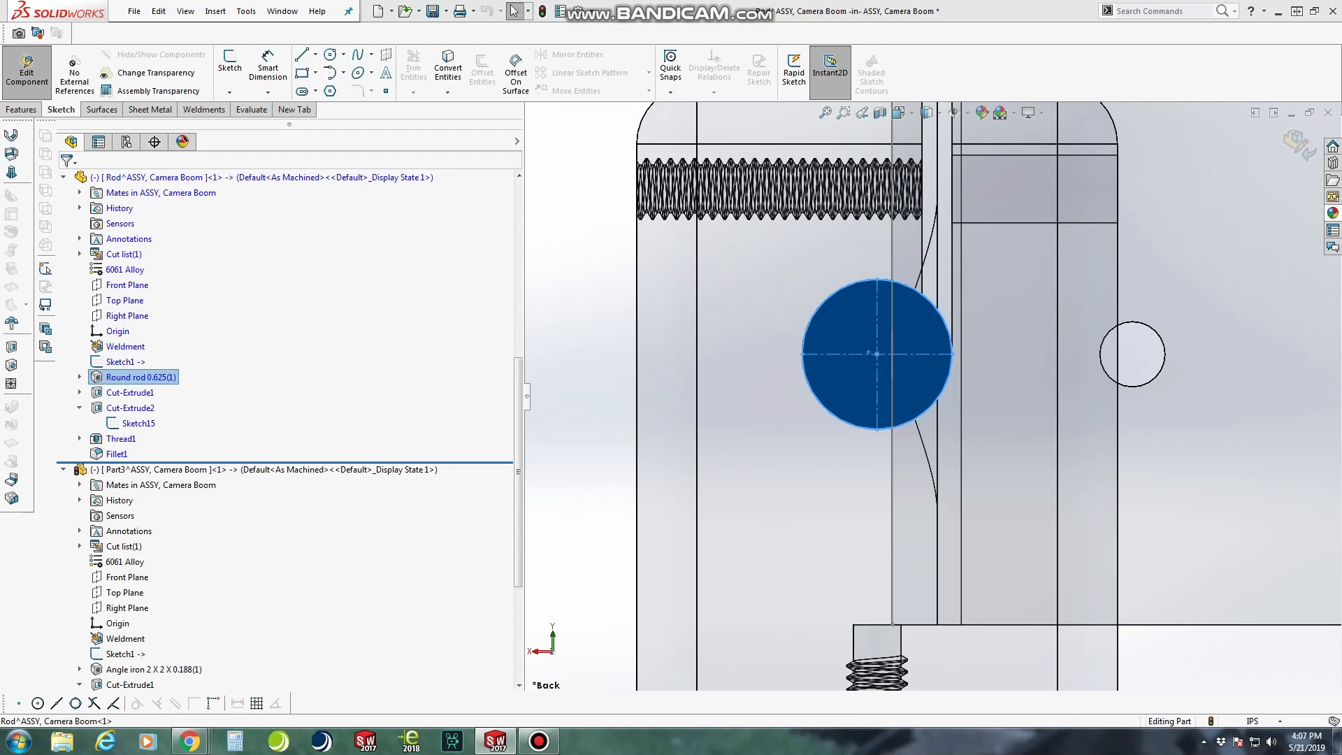
{"action": "left_click", "coordinate": [230, 64]}
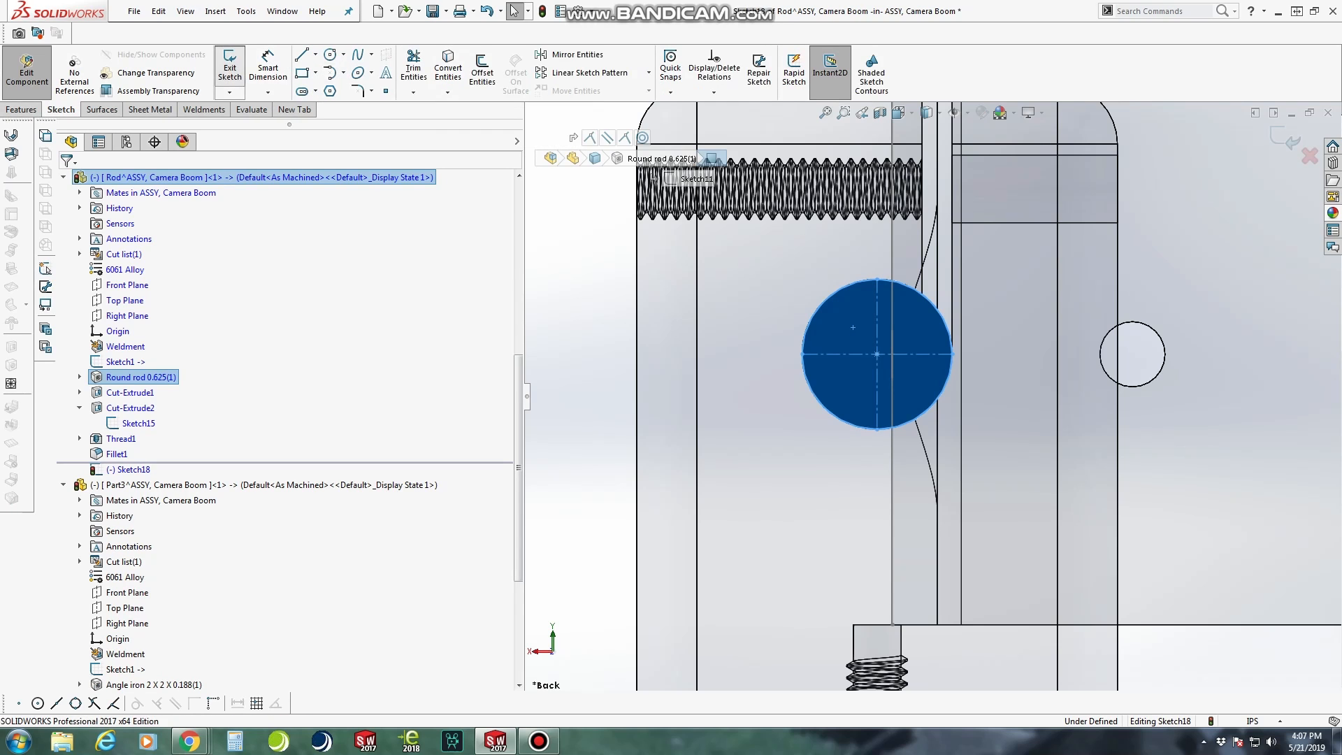
Sketch a circle of about 0.09 in radius centred on the rod's end face
{"action": "left_click", "coordinate": [330, 54]}
{"action": "scroll", "coordinate": [893, 308], "scroll_direction": "down", "scroll_amount": 3}
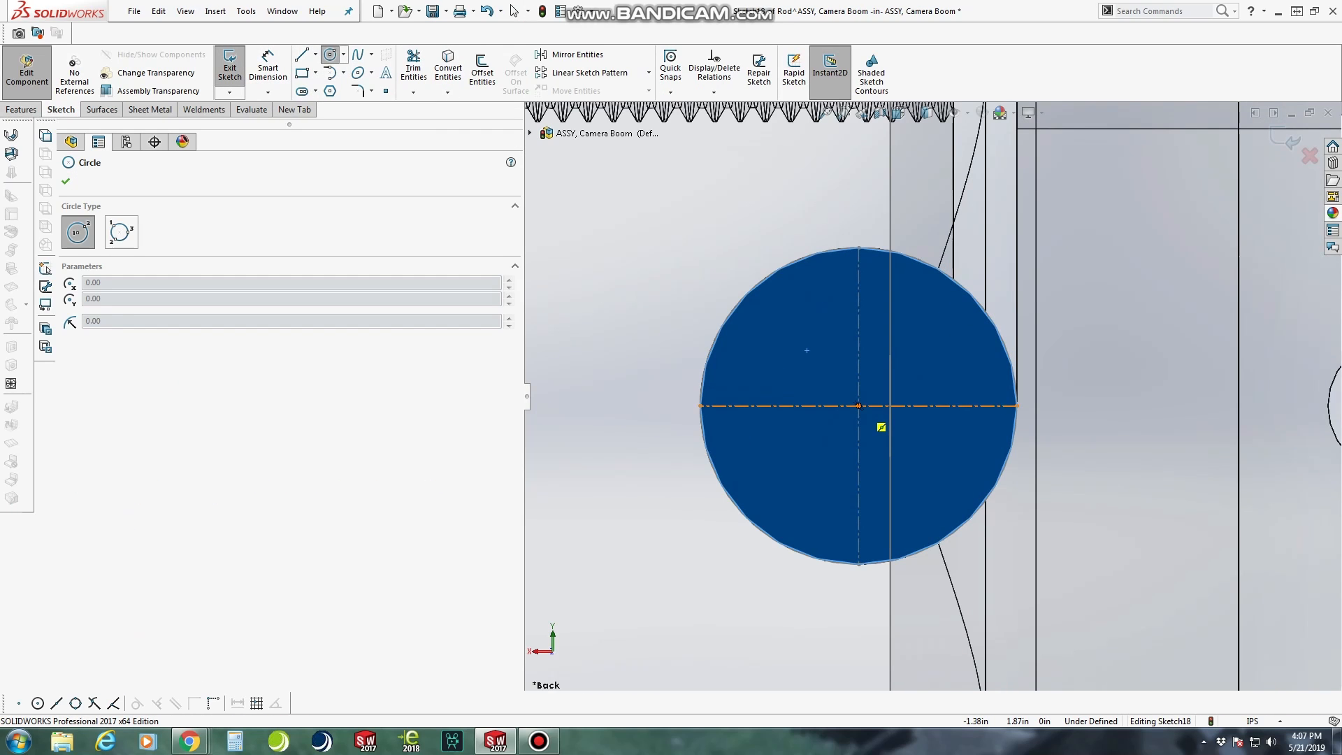
{"action": "left_click", "coordinate": [858, 406]}
{"action": "left_click", "coordinate": [903, 388]}
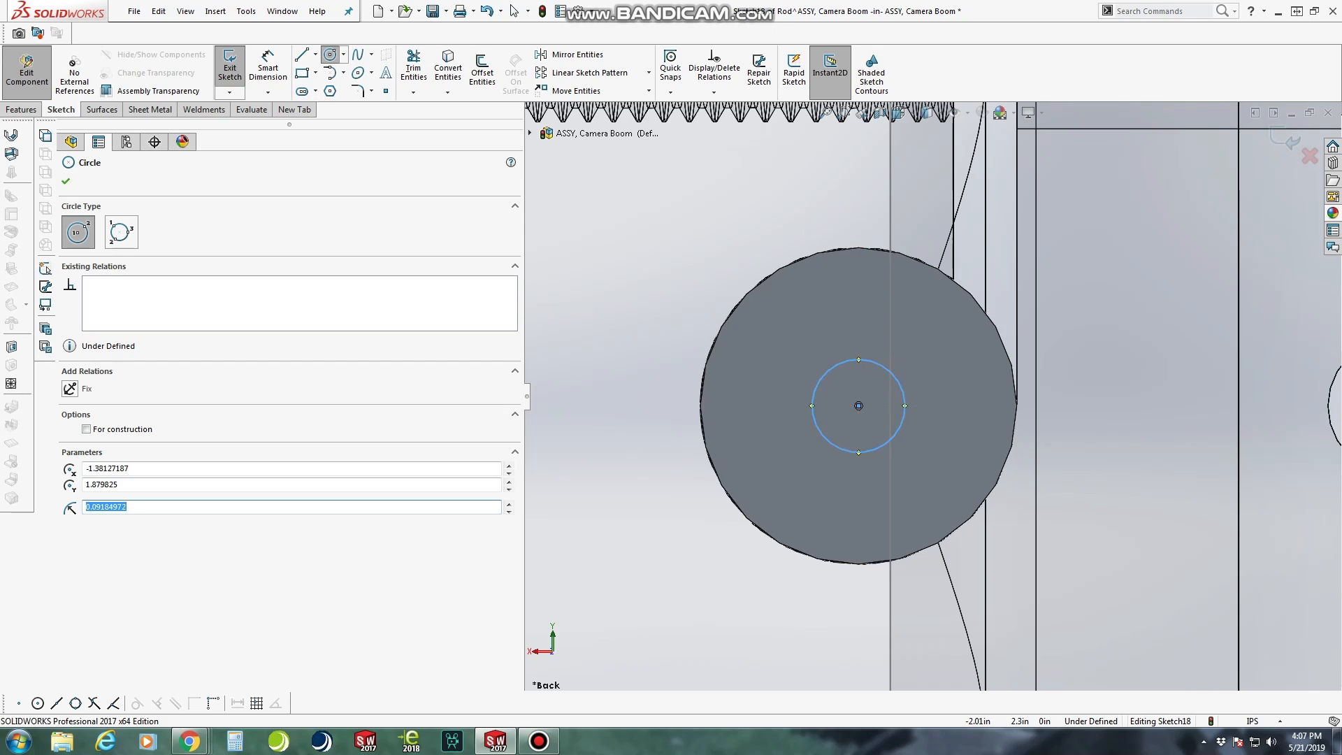
Dimension the circle on the rod's end face with a diameter of 0.20 in
{"action": "left_click", "coordinate": [267, 67]}
{"action": "left_click", "coordinate": [859, 359]}
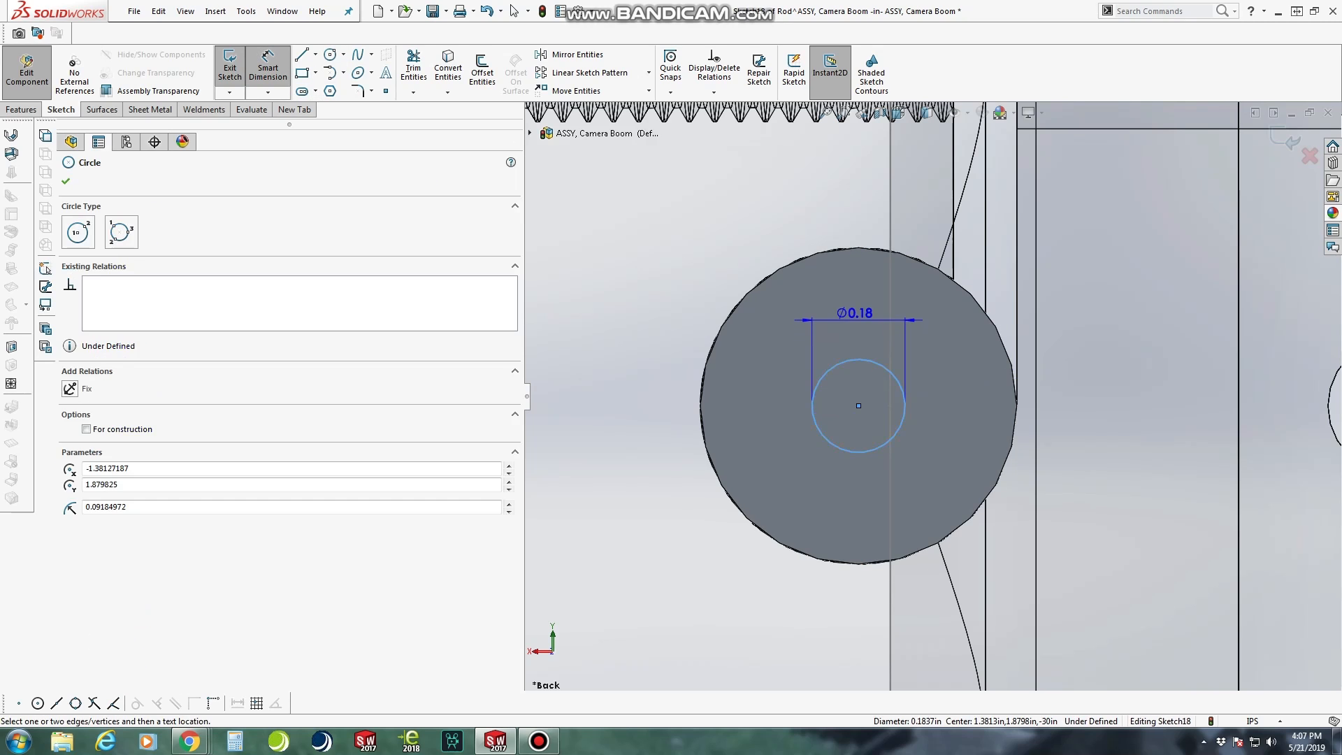
{"action": "left_click", "coordinate": [859, 313]}
{"action": "type", "text": "0.2"}
{"action": "key", "text": "Return"}
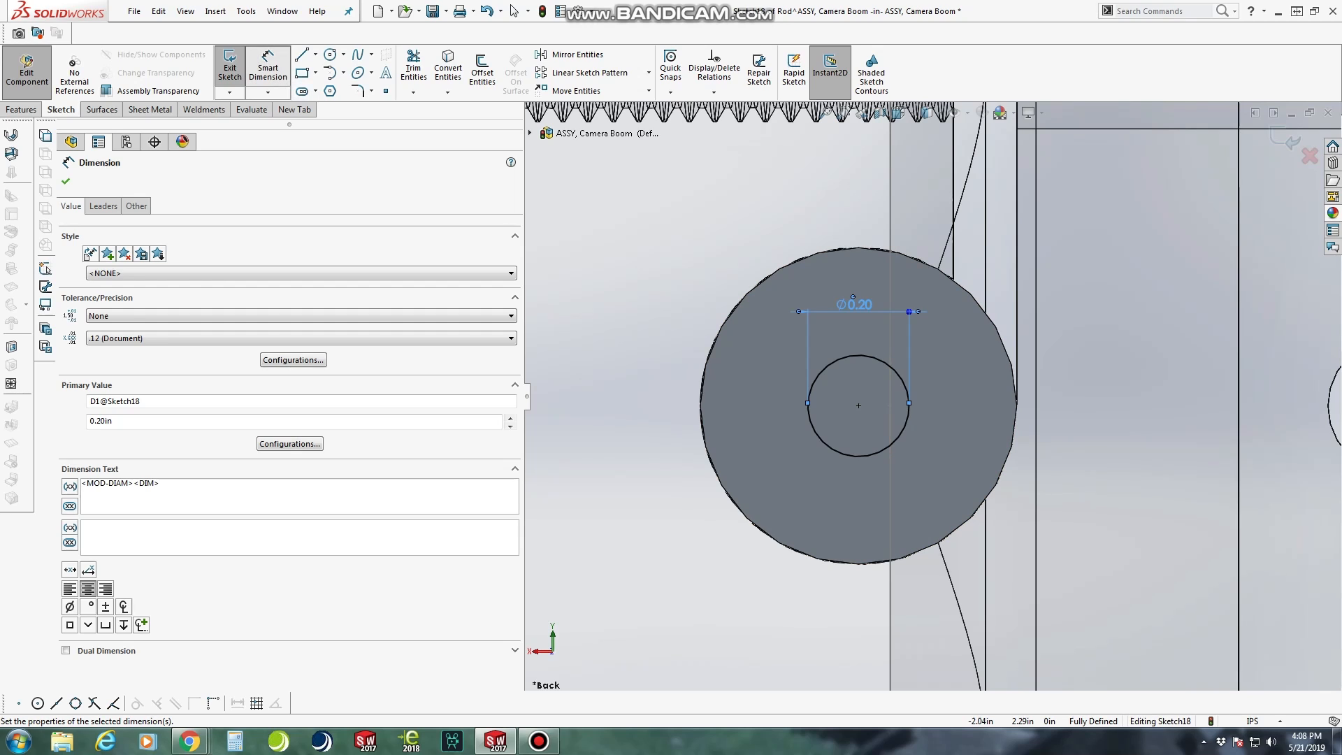
Cut the circle into the rod's end as a blind hole 0.75 in deep
{"action": "left_click", "coordinate": [11, 347]}
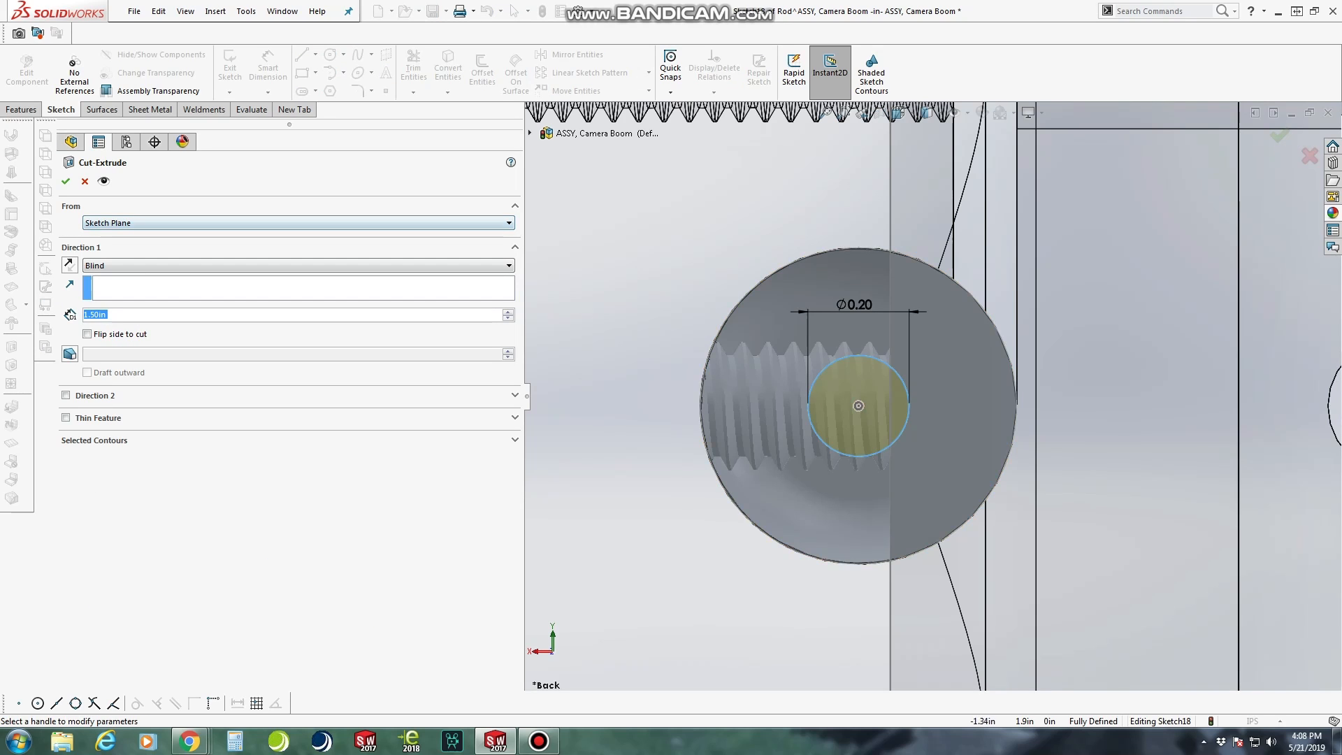
{"action": "middle_click_drag", "start_coordinate": [899, 433], "coordinate": [934, 463]}
{"action": "middle_click_drag", "start_coordinate": [710, 283], "coordinate": [609, 221]}
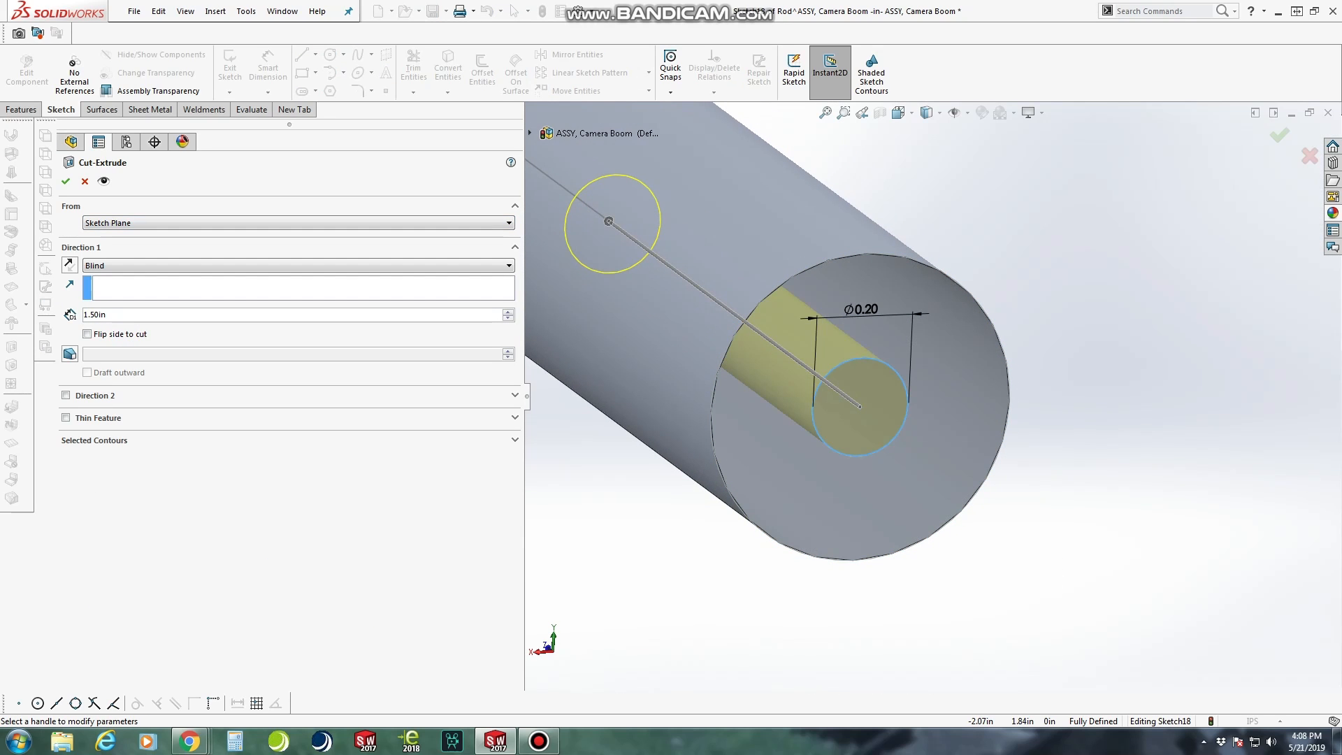
{"action": "type", "text": ".75"}
{"action": "key", "text": "Return"}
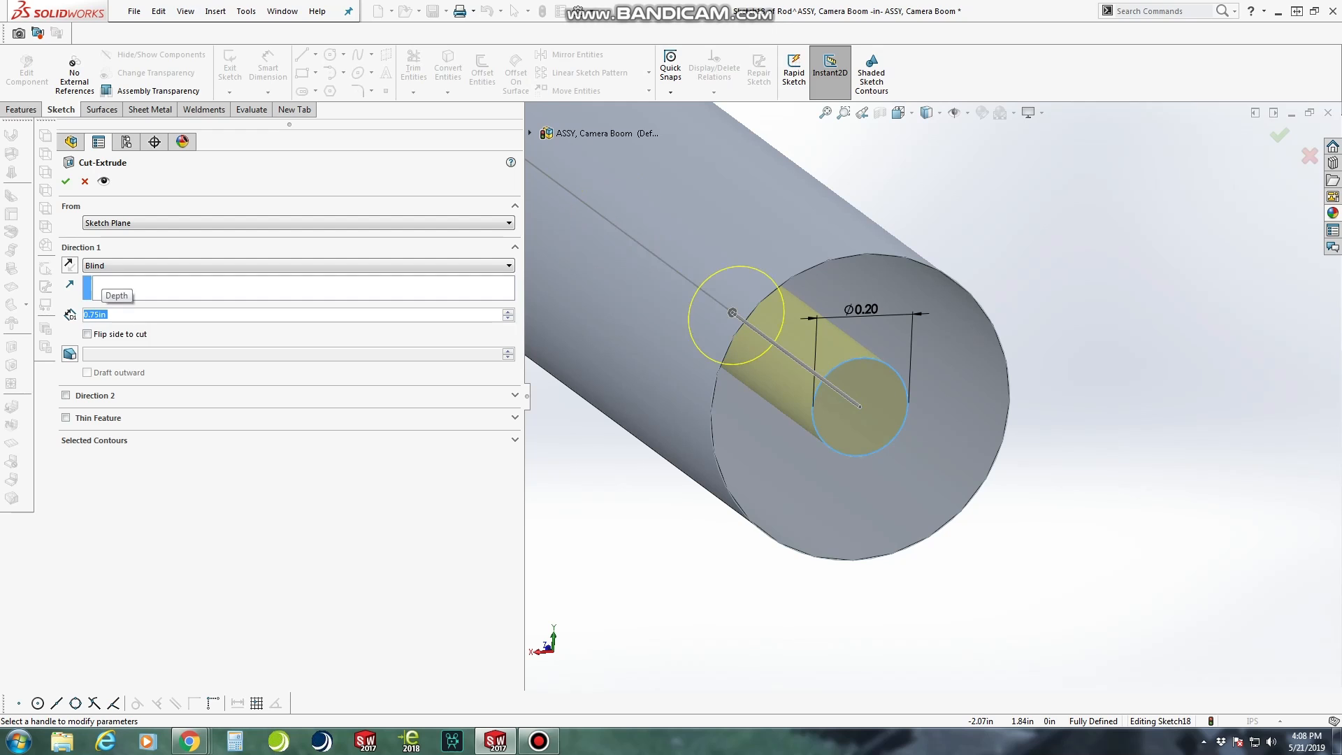
{"action": "key", "text": "Return"}
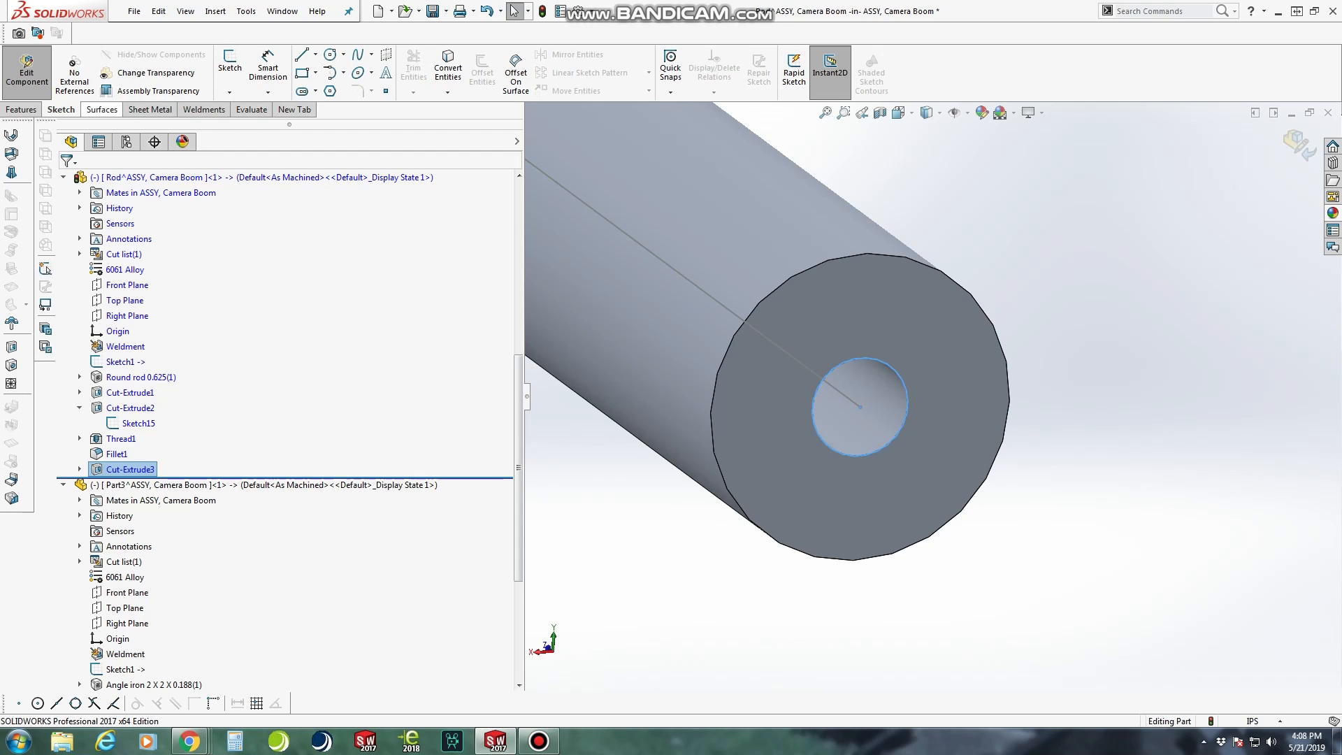
Cut a 0.2500-20 Inch Tap thread 0.625 in deep from the end hole's edge, with a 0.04 in start offset reversed outward
{"action": "left_click", "coordinate": [21, 109]}
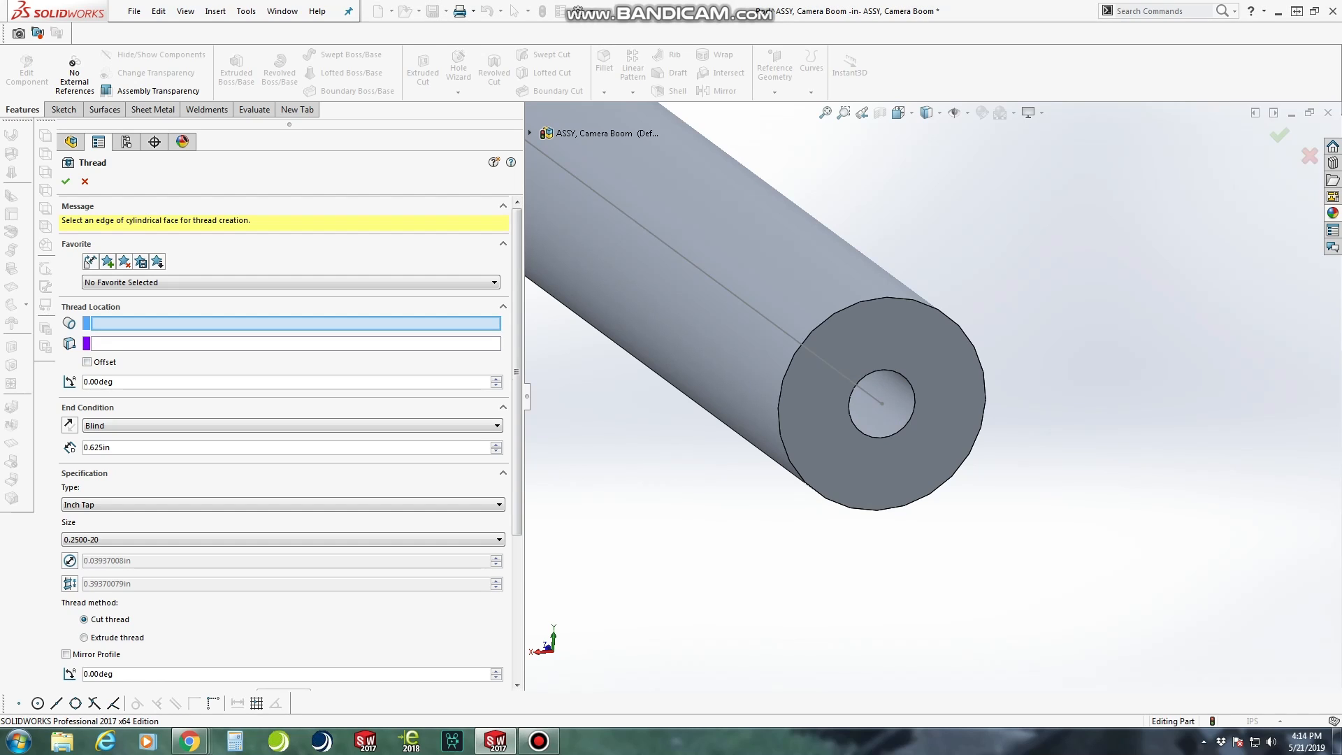
{"action": "left_click", "coordinate": [850, 404]}
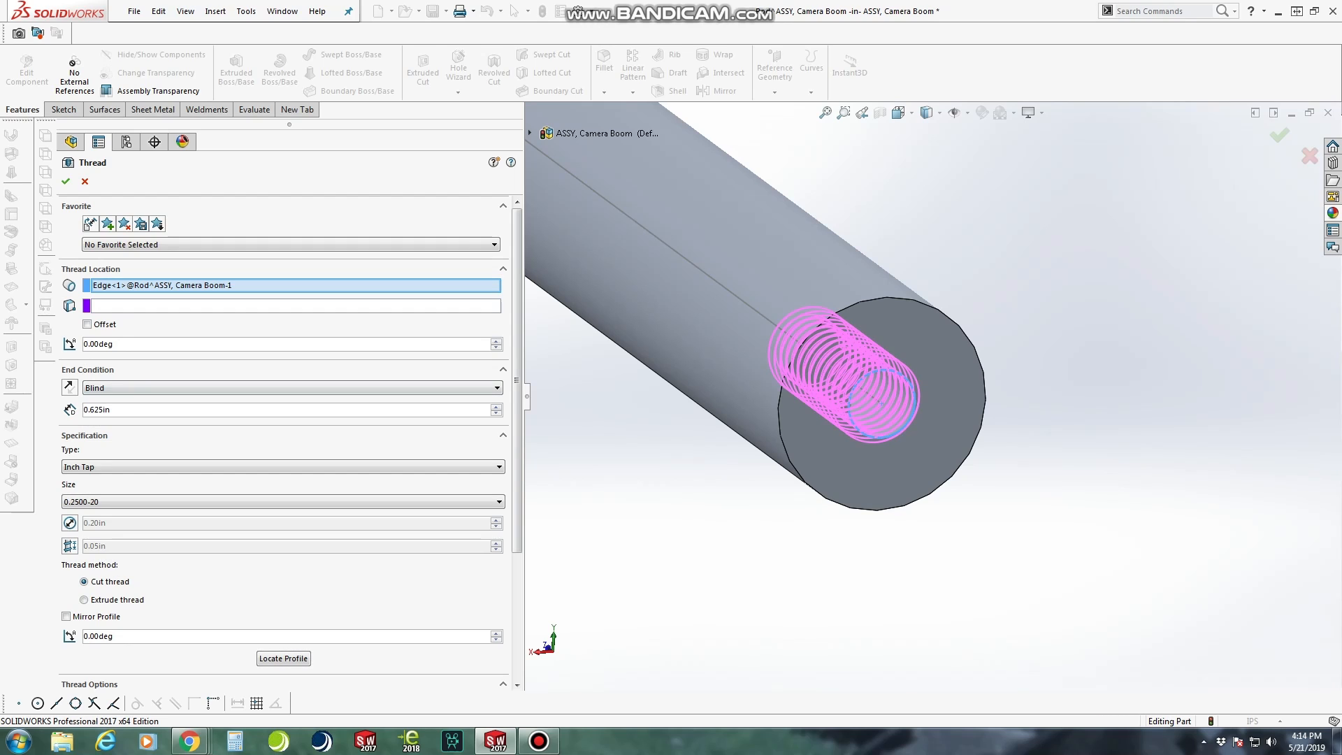
{"action": "left_click", "coordinate": [87, 324]}
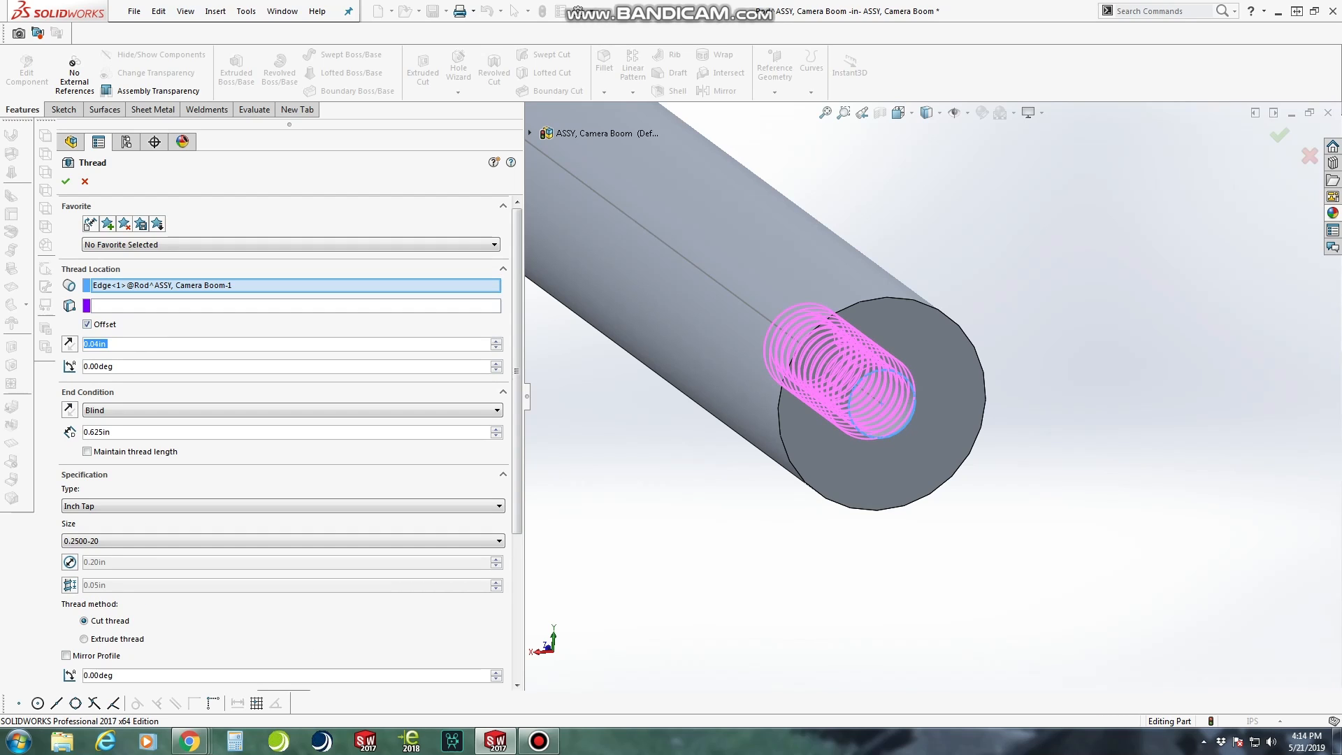
{"action": "left_click", "coordinate": [69, 344]}
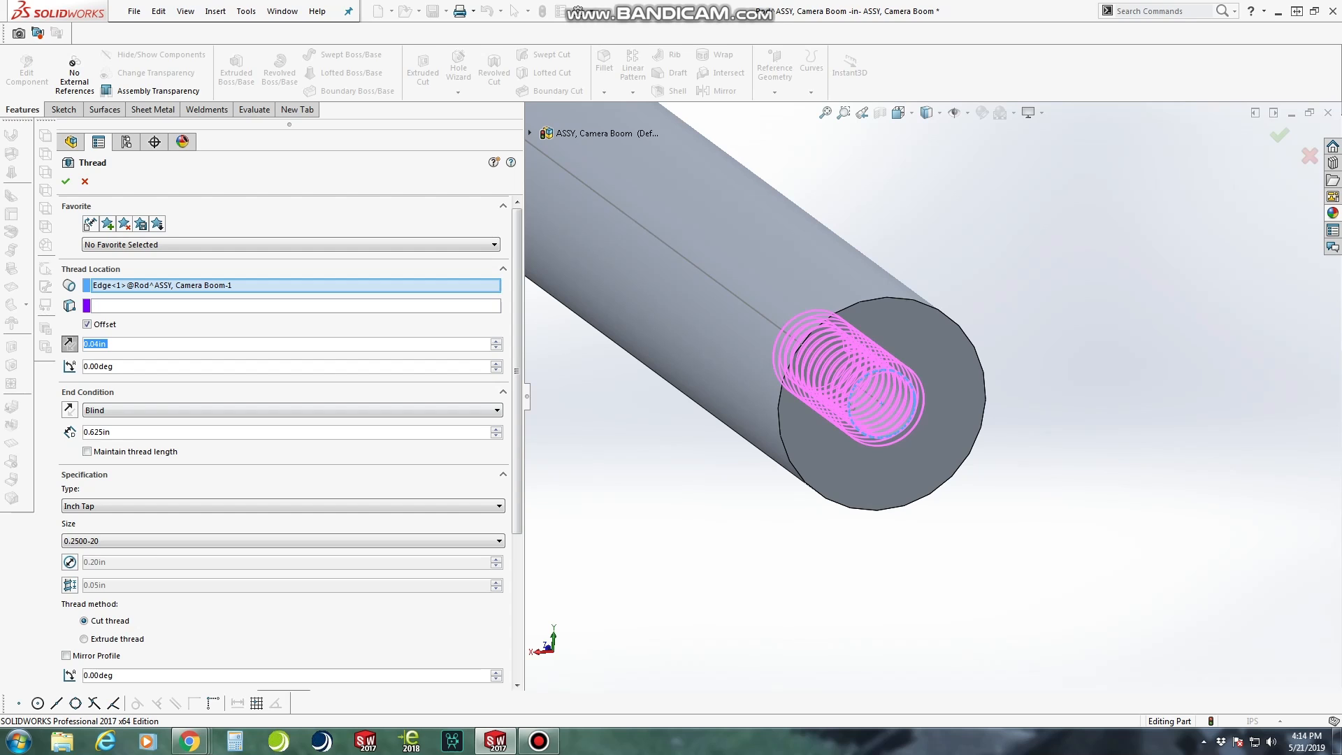
{"action": "middle_click_drag", "start_coordinate": [815, 339], "coordinate": [900, 364]}
{"action": "scroll", "coordinate": [901, 364], "scroll_direction": "down", "scroll_amount": 1}
{"action": "scroll", "coordinate": [879, 413], "scroll_direction": "down", "scroll_amount": 3}
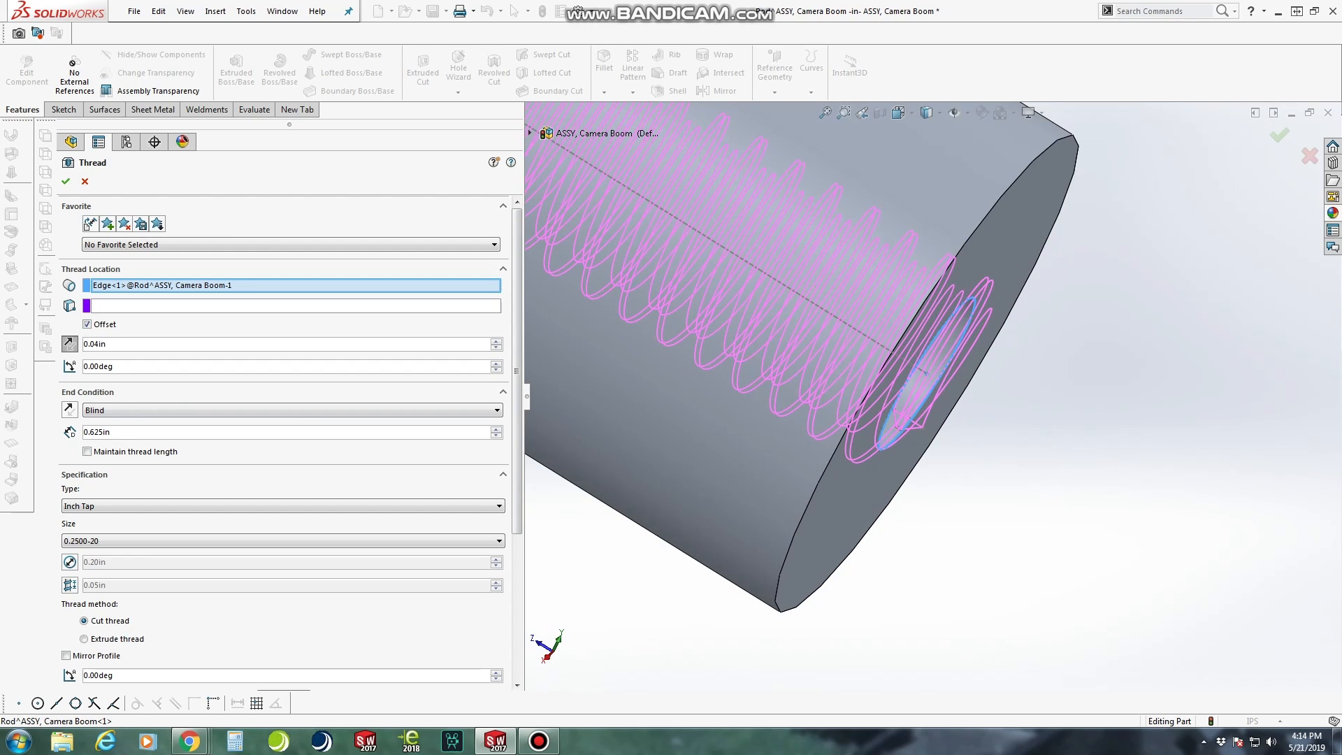
{"action": "left_click", "coordinate": [66, 181]}
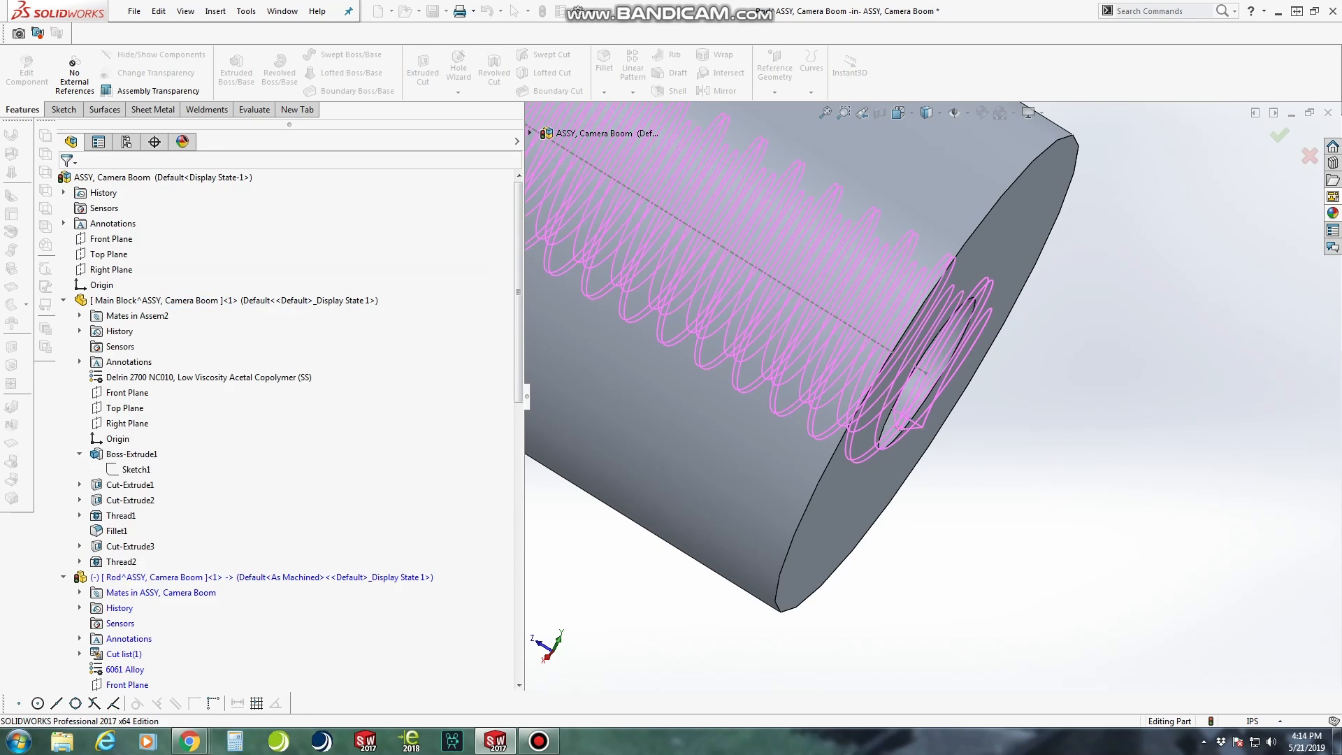
Edit the rod's existing 0.125 in fillet to also round the circular edge at the rod's newly threaded end
{"action": "scroll", "coordinate": [923, 381], "scroll_direction": "up", "scroll_amount": 5}
{"action": "scroll", "coordinate": [930, 392], "scroll_direction": "up", "scroll_amount": 5}
{"action": "middle_click_drag", "start_coordinate": [944, 392], "coordinate": [889, 397]}
{"action": "scroll", "coordinate": [930, 413], "scroll_direction": "up", "scroll_amount": 3}
{"action": "scroll", "coordinate": [925, 363], "scroll_direction": "down", "scroll_amount": 2}
{"action": "scroll", "coordinate": [935, 434], "scroll_direction": "up", "scroll_amount": 2}
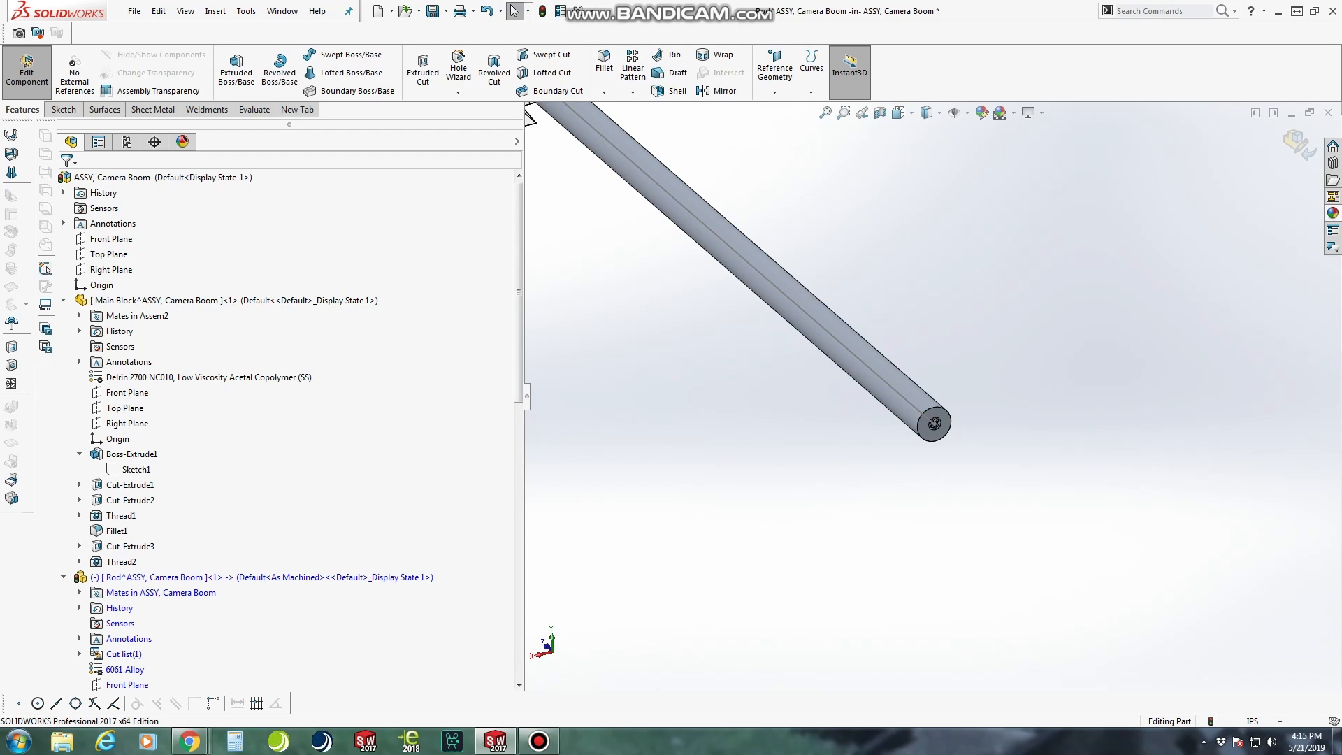
{"action": "left_click_drag", "start_coordinate": [518, 286], "coordinate": [519, 422]}
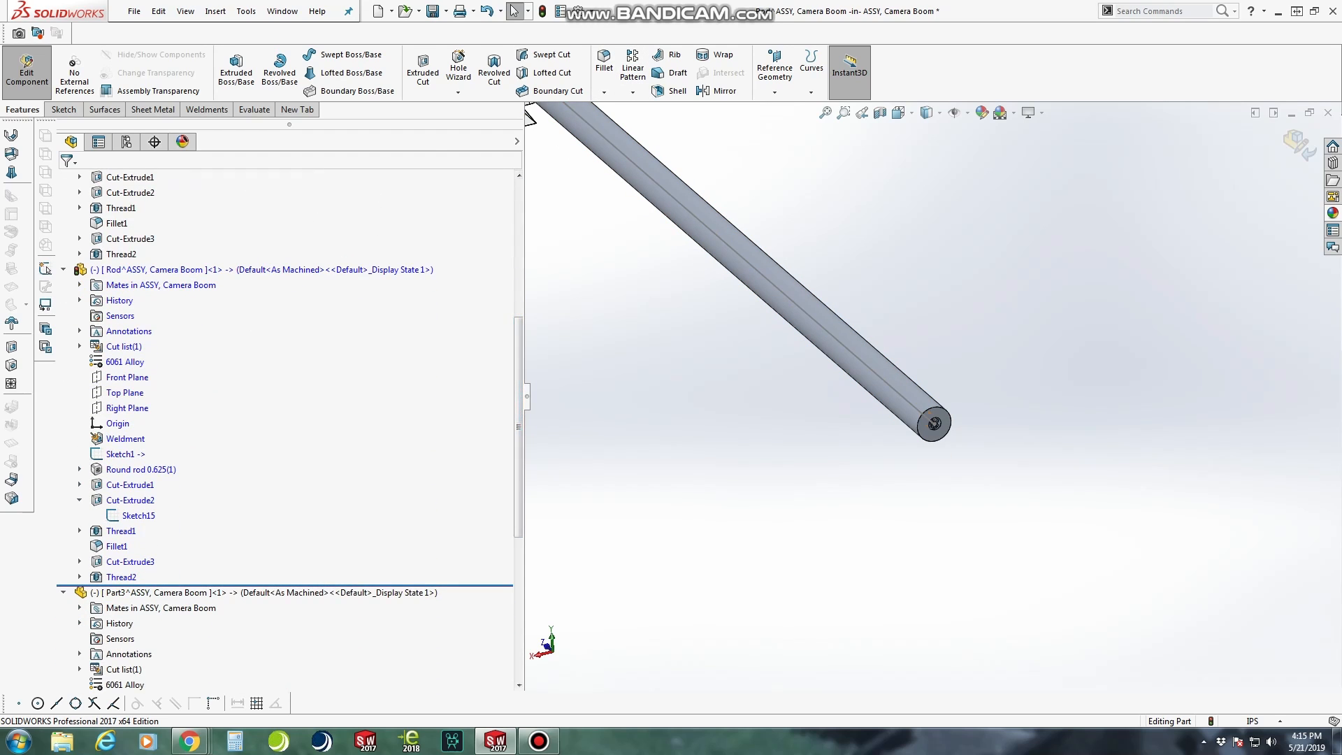
{"action": "right_click", "coordinate": [116, 546]}
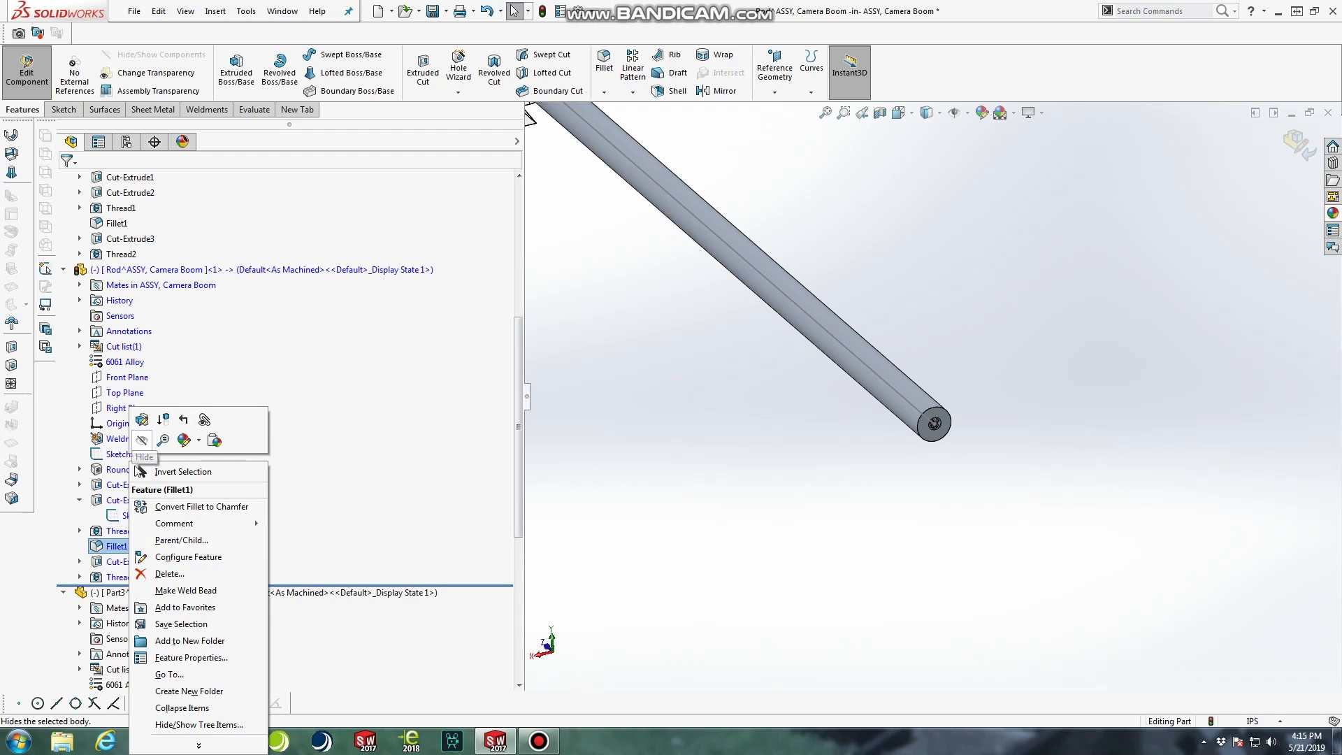
{"action": "left_click", "coordinate": [138, 420]}
{"action": "scroll", "coordinate": [952, 444], "scroll_direction": "down", "scroll_amount": 4}
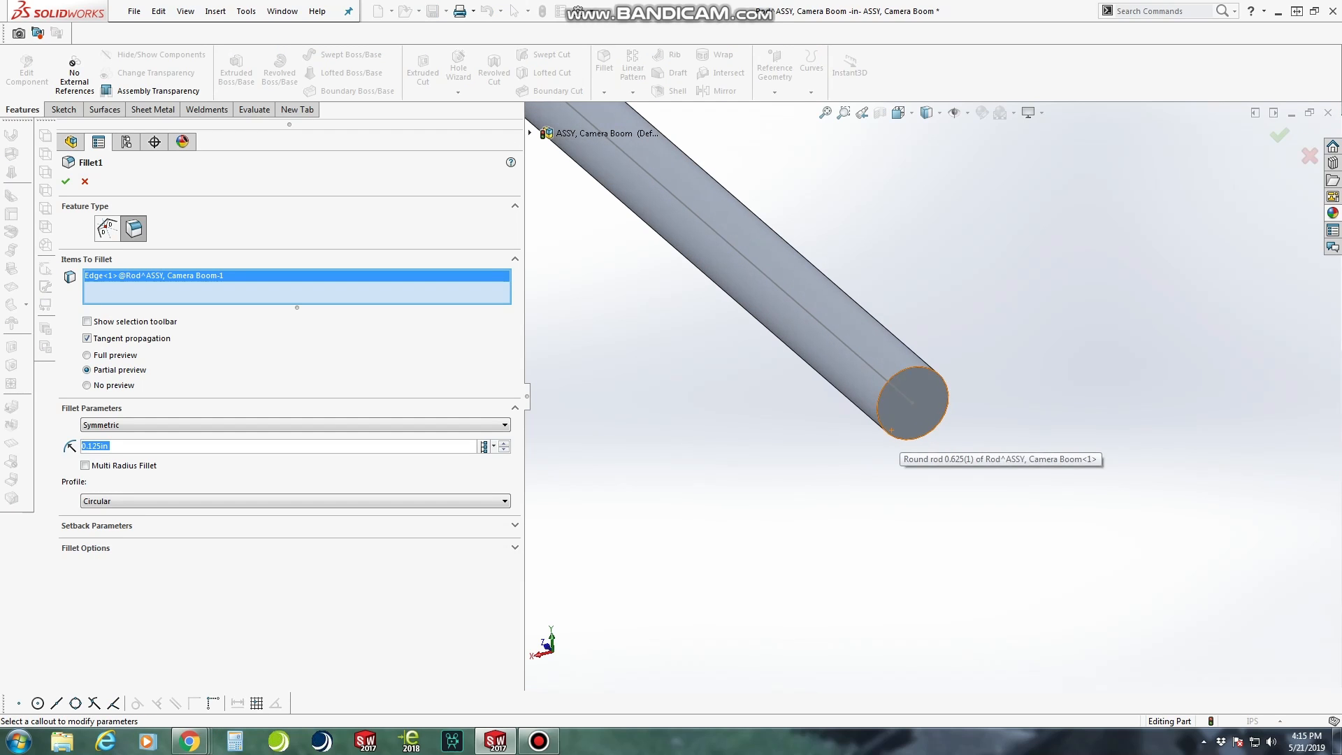
{"action": "left_click", "coordinate": [908, 439]}
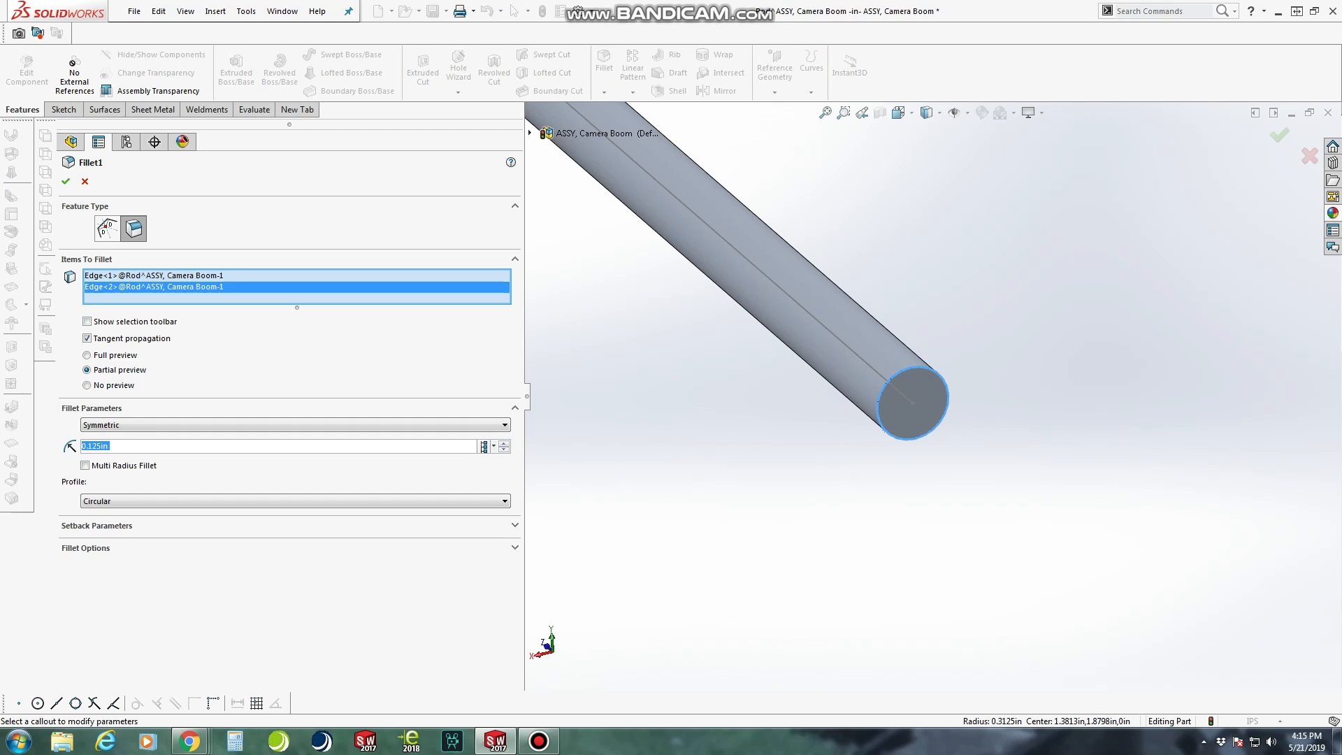
{"action": "left_click", "coordinate": [65, 181]}
Finish editing the rod in context and return to editing the camera boom assembly
{"action": "scroll", "coordinate": [926, 482], "scroll_direction": "down", "scroll_amount": 5}
{"action": "middle_click_drag", "start_coordinate": [825, 420], "coordinate": [874, 420]}
{"action": "scroll", "coordinate": [874, 421], "scroll_direction": "up", "scroll_amount": 7}
{"action": "middle_click_drag", "start_coordinate": [884, 392], "coordinate": [929, 393]}
{"action": "scroll", "coordinate": [929, 395], "scroll_direction": "up", "scroll_amount": 6}
{"action": "left_click", "coordinate": [26, 70]}
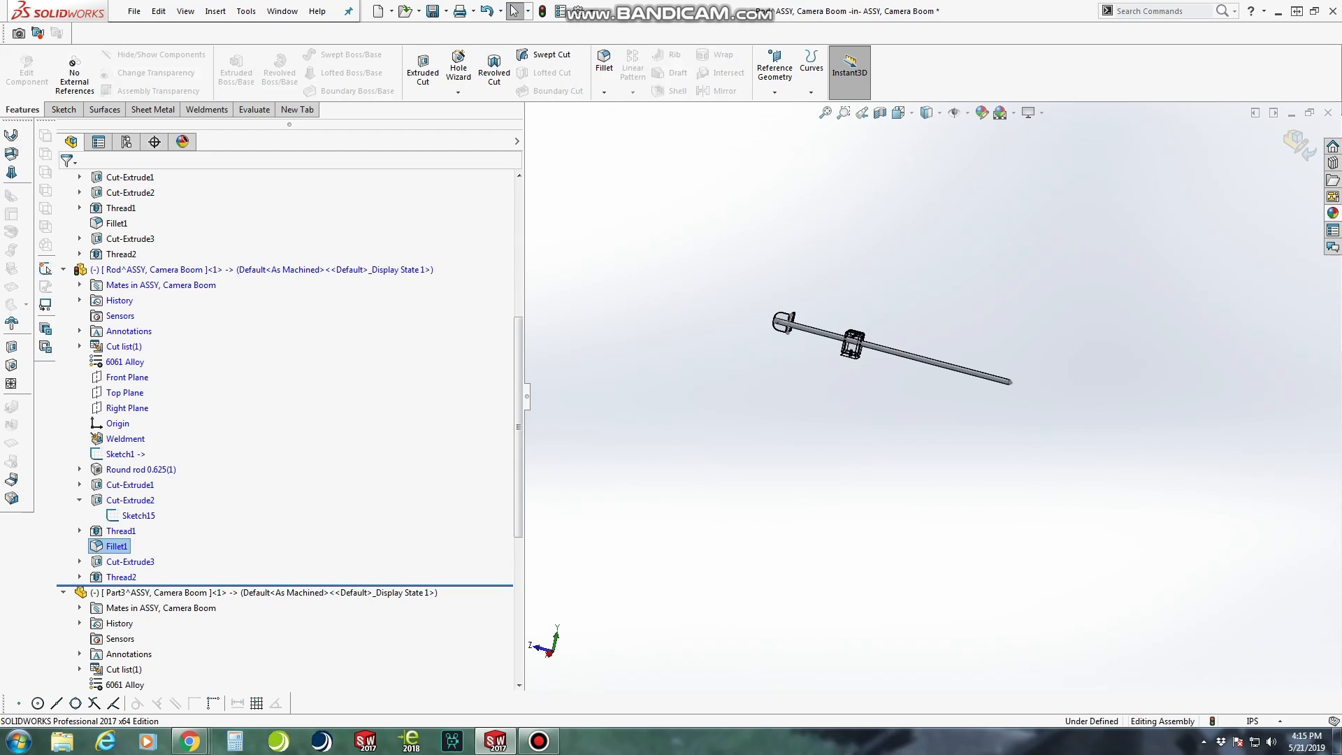
Rotate the angle bracket about the rod's end so its flat flange lies beneath the rod
{"action": "scroll", "coordinate": [819, 335], "scroll_direction": "up", "scroll_amount": 5}
{"action": "scroll", "coordinate": [930, 395], "scroll_direction": "up", "scroll_amount": 3}
{"action": "middle_click_drag", "start_coordinate": [929, 396], "coordinate": [730, 396]}
{"action": "scroll", "coordinate": [1201, 345], "scroll_direction": "down", "scroll_amount": 7}
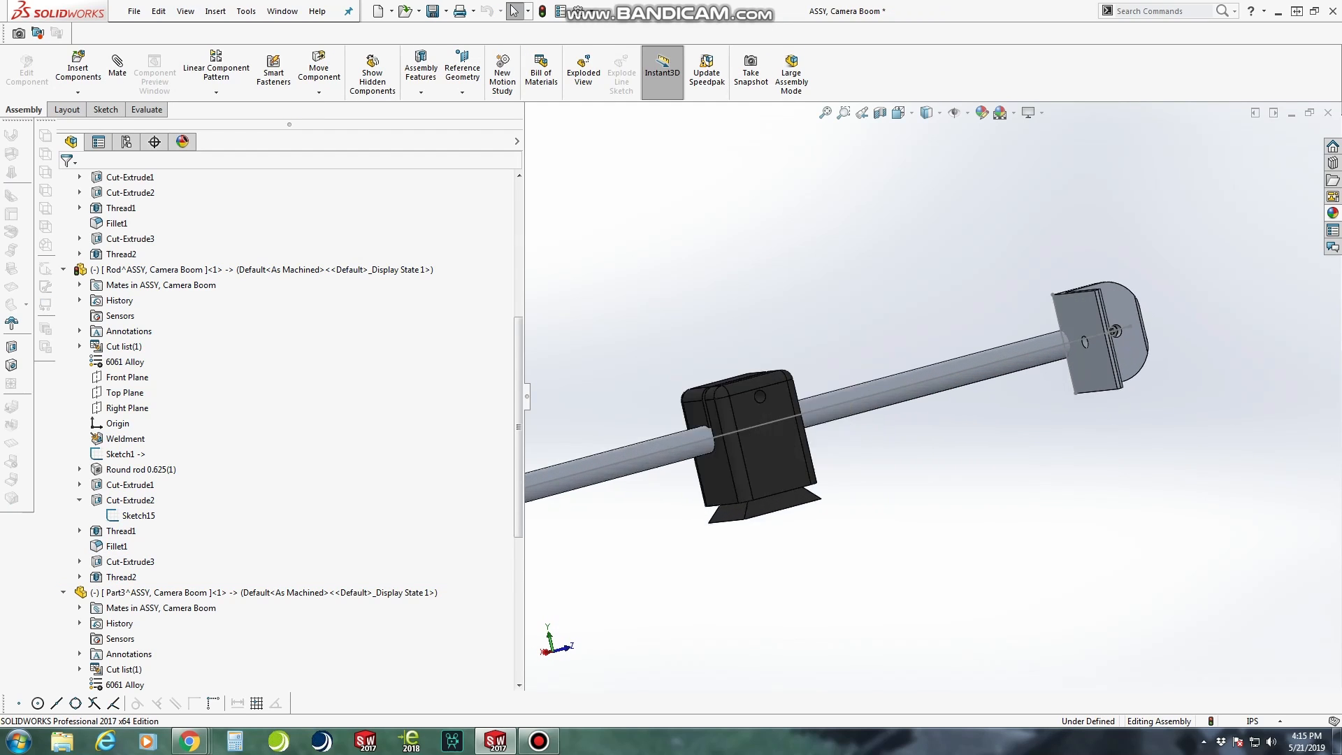
{"action": "left_click_drag", "start_coordinate": [1085, 354], "coordinate": [1222, 364]}
Examine the whole boom assembly from several sides, including the main block, the bracket and both rod ends
{"action": "scroll", "coordinate": [929, 396], "scroll_direction": "up", "scroll_amount": 3}
{"action": "scroll", "coordinate": [980, 400], "scroll_direction": "up", "scroll_amount": 3}
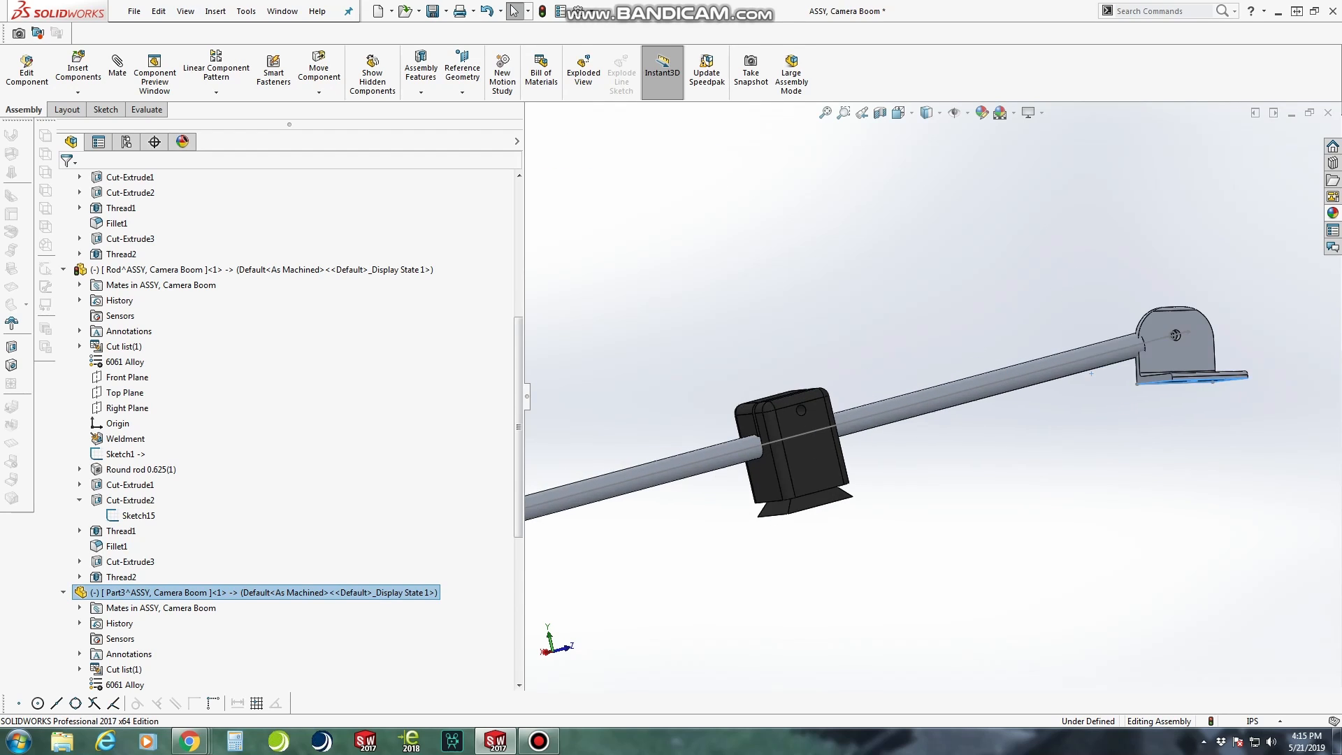
{"action": "scroll", "coordinate": [839, 419], "scroll_direction": "up", "scroll_amount": 1}
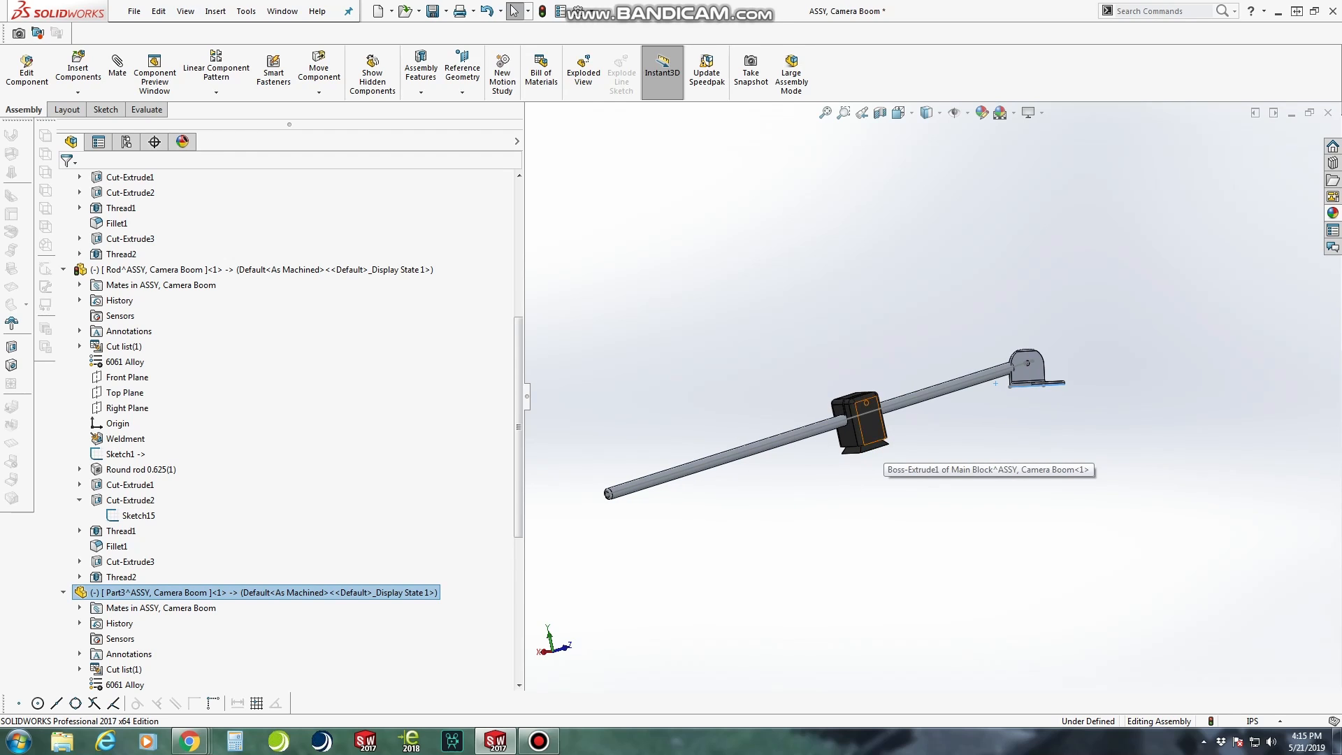
{"action": "middle_click_drag", "start_coordinate": [846, 427], "coordinate": [1003, 465]}
{"action": "scroll", "coordinate": [795, 416], "scroll_direction": "down", "scroll_amount": 3}
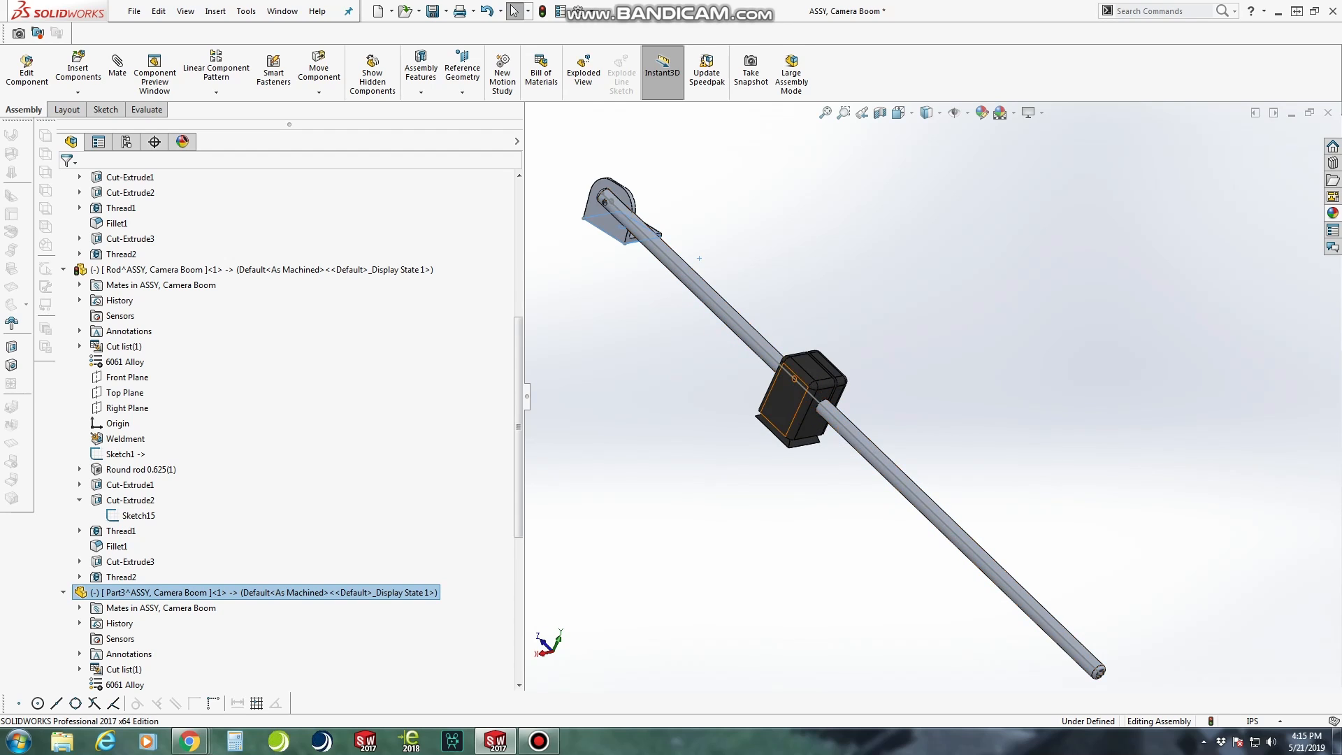
{"action": "middle_click_drag", "start_coordinate": [790, 406], "coordinate": [818, 374]}
{"action": "scroll", "coordinate": [814, 395], "scroll_direction": "down", "scroll_amount": 2}
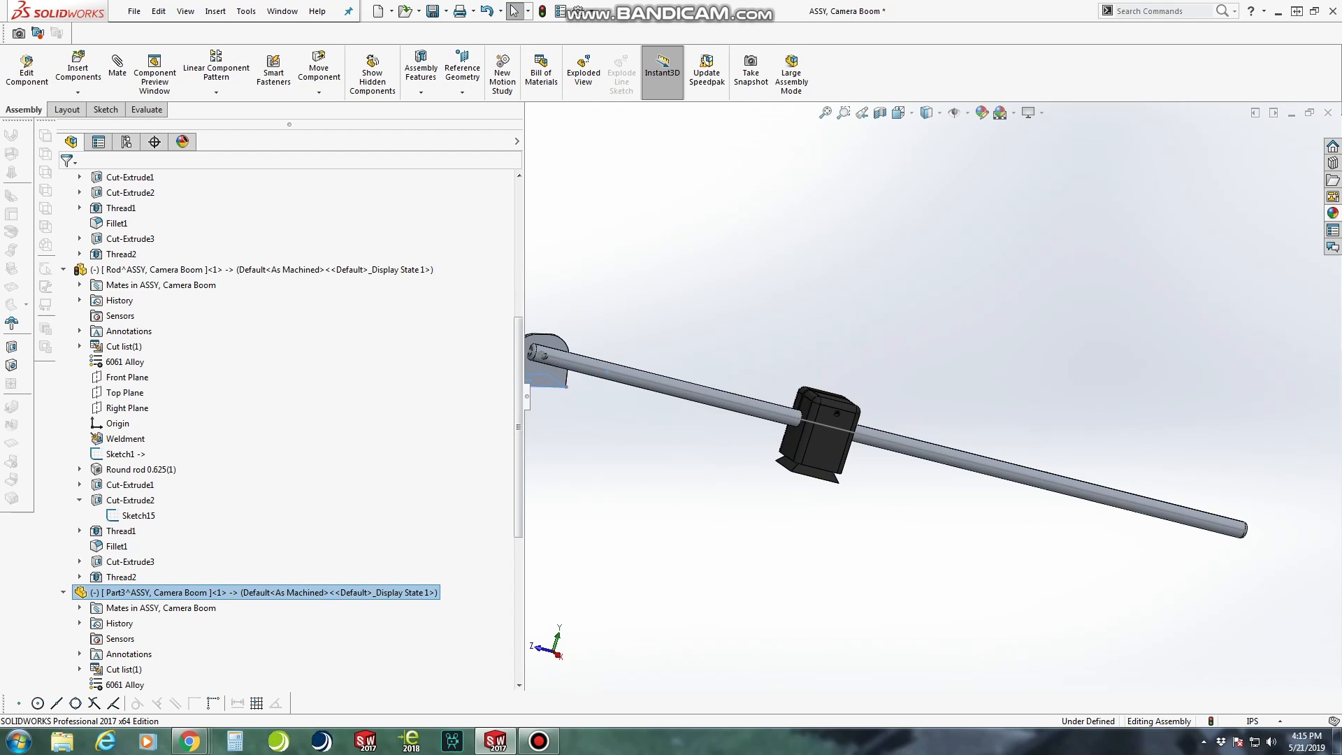
{"action": "scroll", "coordinate": [846, 418], "scroll_direction": "up", "scroll_amount": 2}
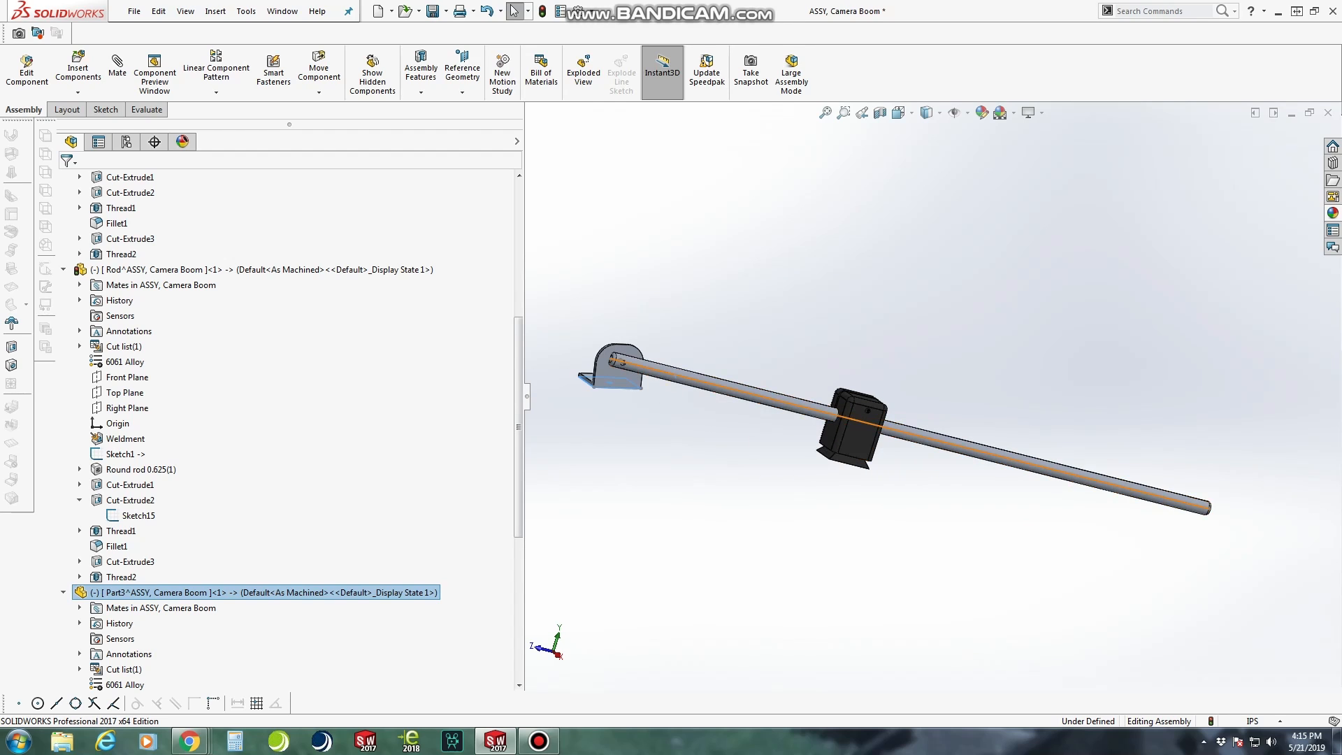